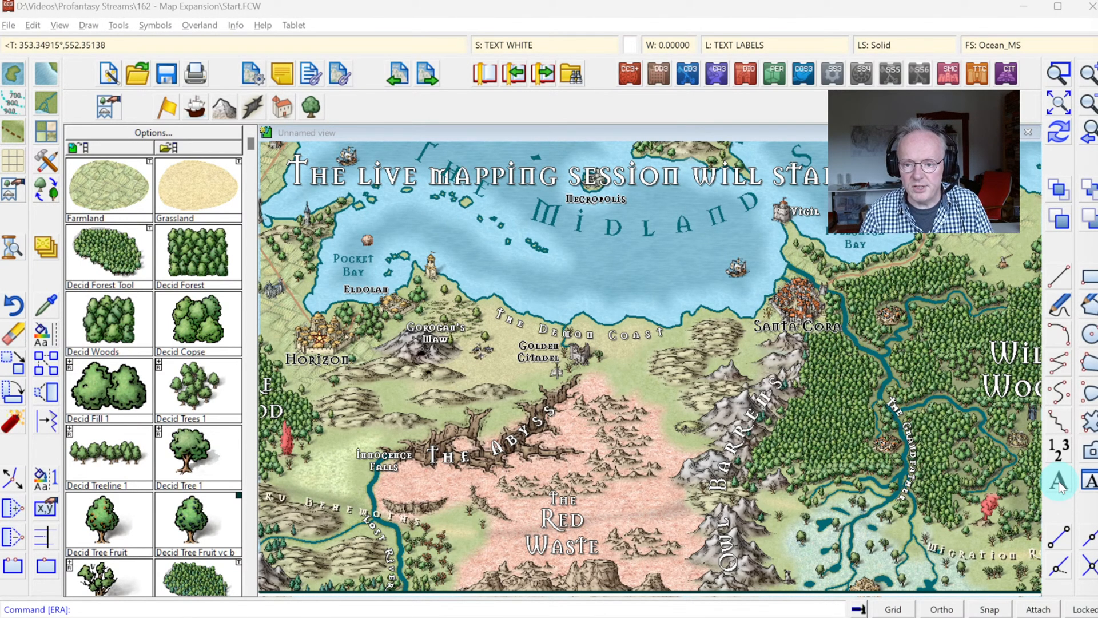
pyautogui.click(1058, 483)
pyautogui.click(781, 430)
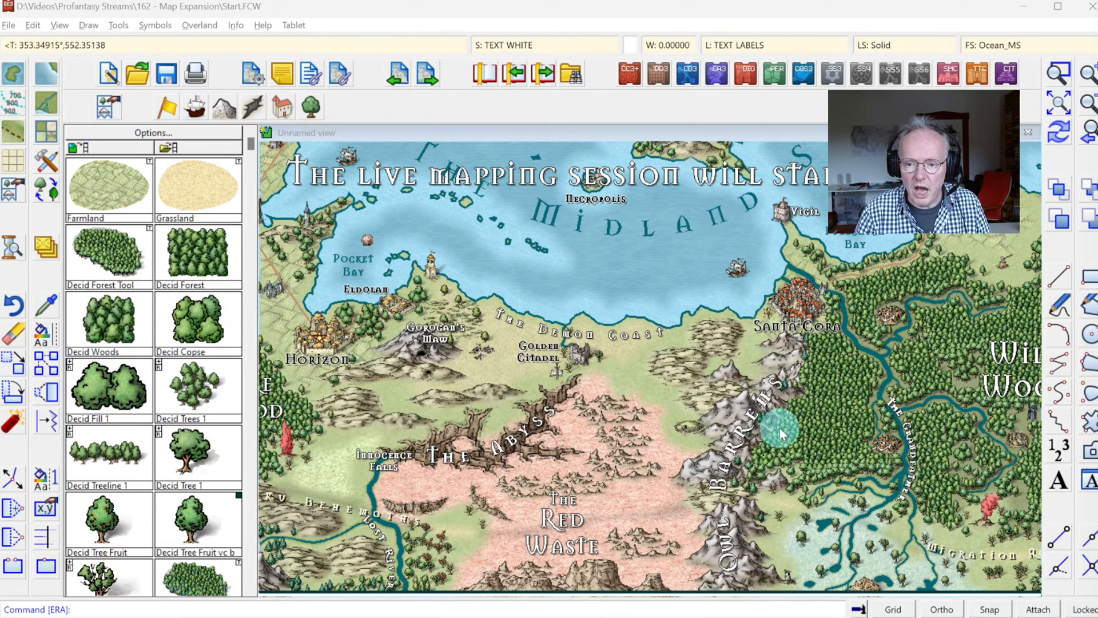
pyautogui.click(770, 361)
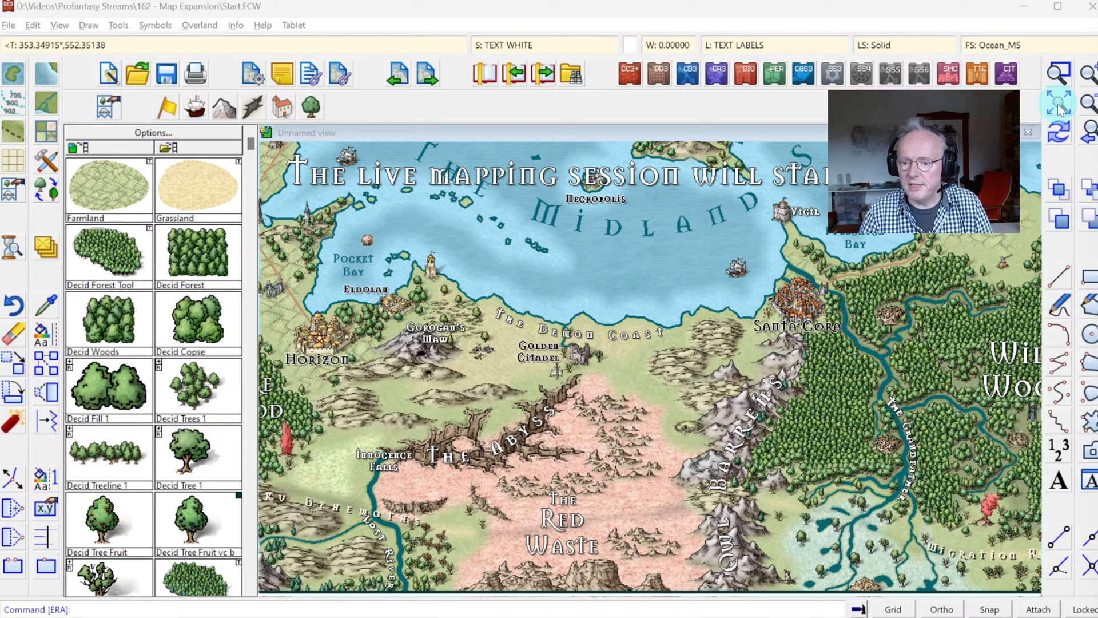
# Step: Examine the full overland map and a close-up of the Red Waste and Abyss area at its southern edge
pyautogui.click(1058, 103)
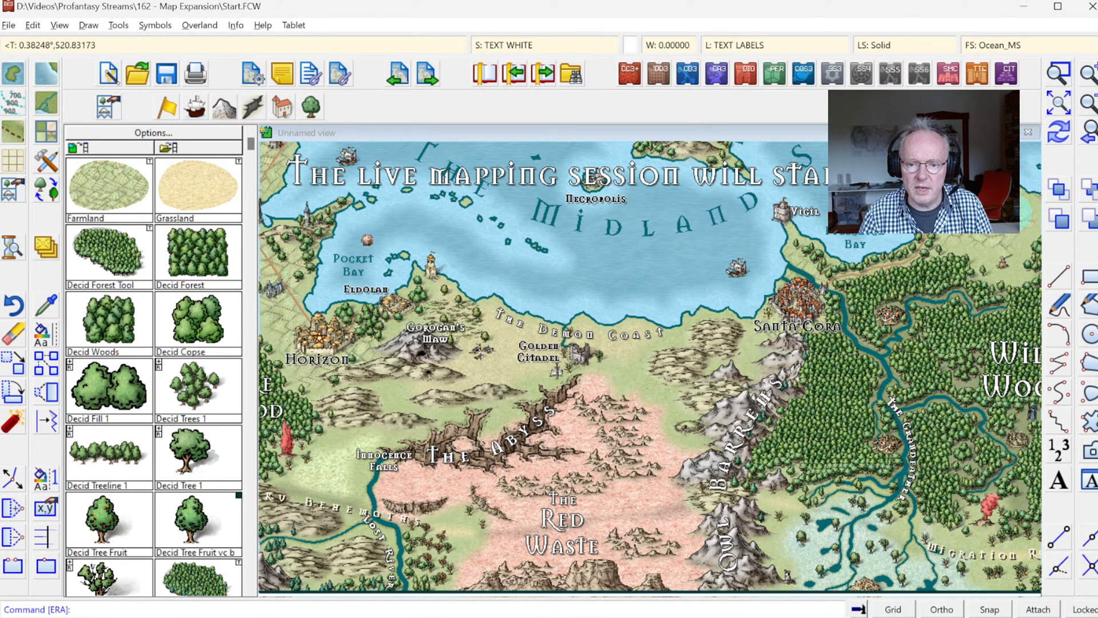
pyautogui.click(1059, 105)
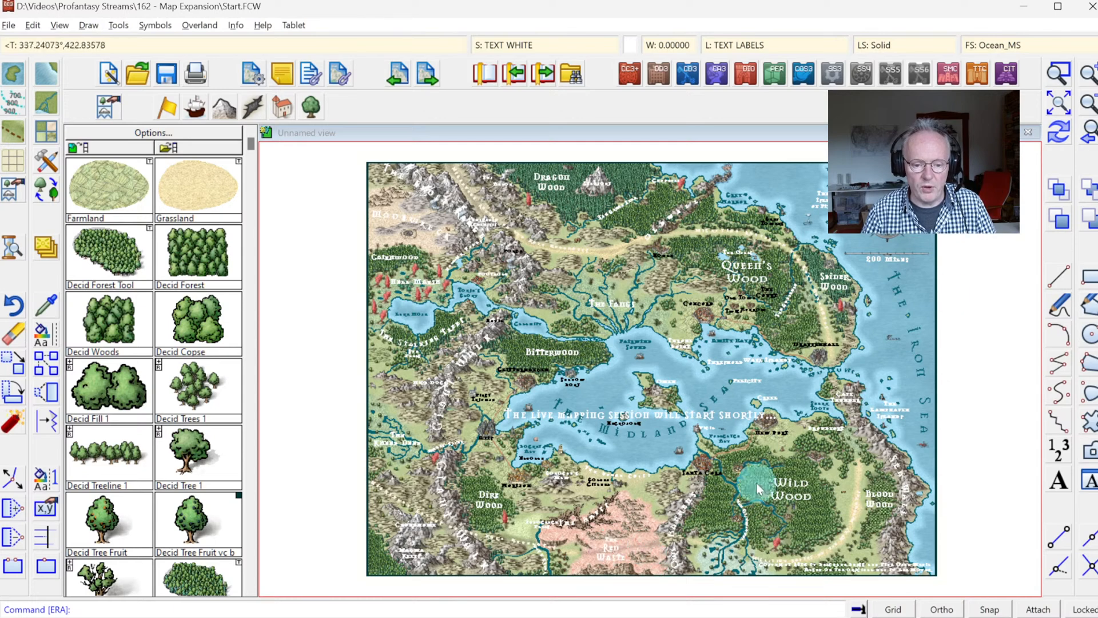
pyautogui.click(1058, 74)
pyautogui.click(508, 482)
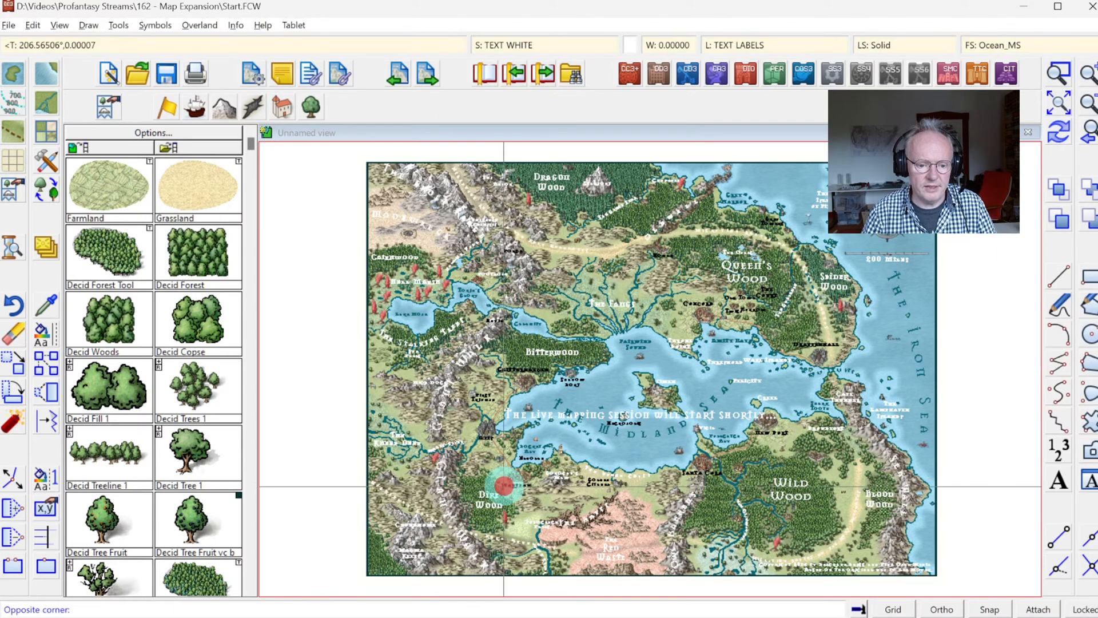
pyautogui.click(719, 583)
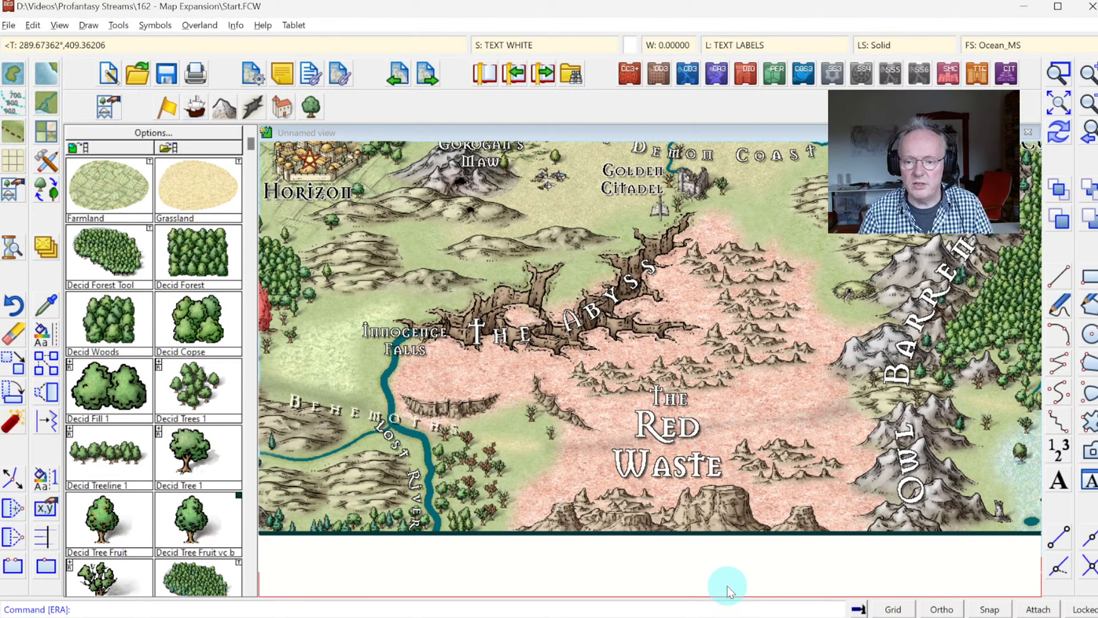
pyautogui.click(1059, 103)
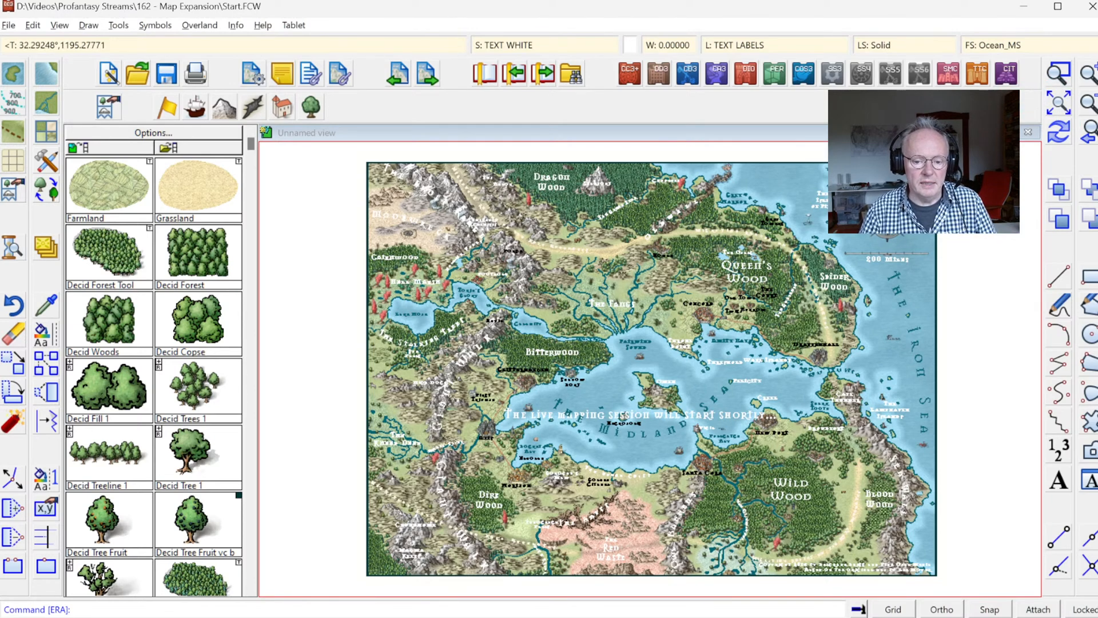
# Step: Resize the drawing area to a width of 1377 and a height of 2000
pyautogui.click(9, 25)
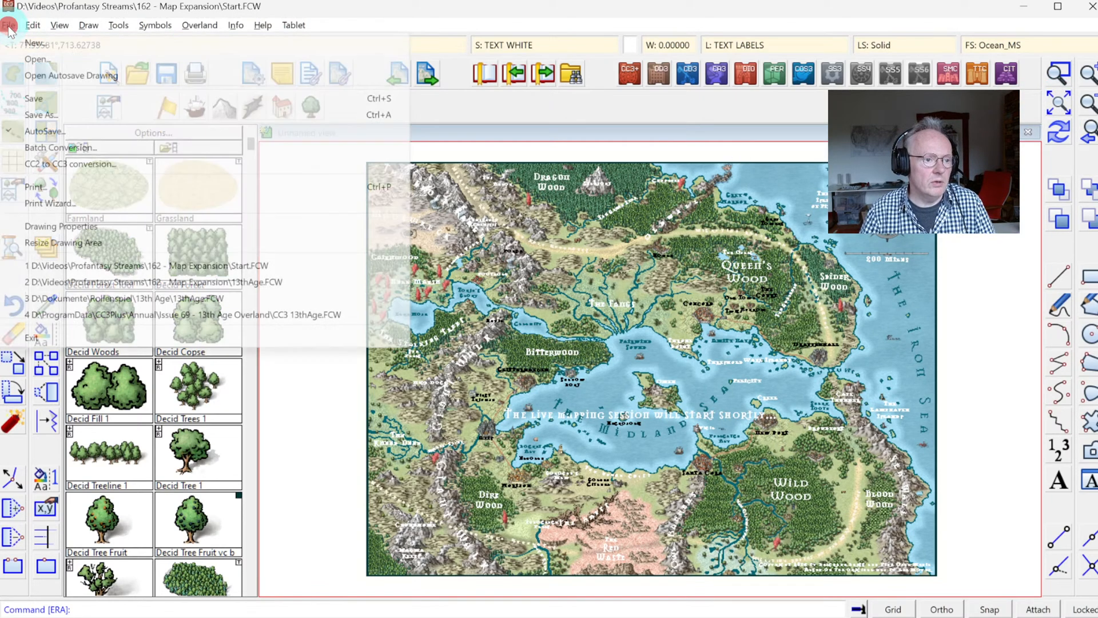
pyautogui.click(57, 245)
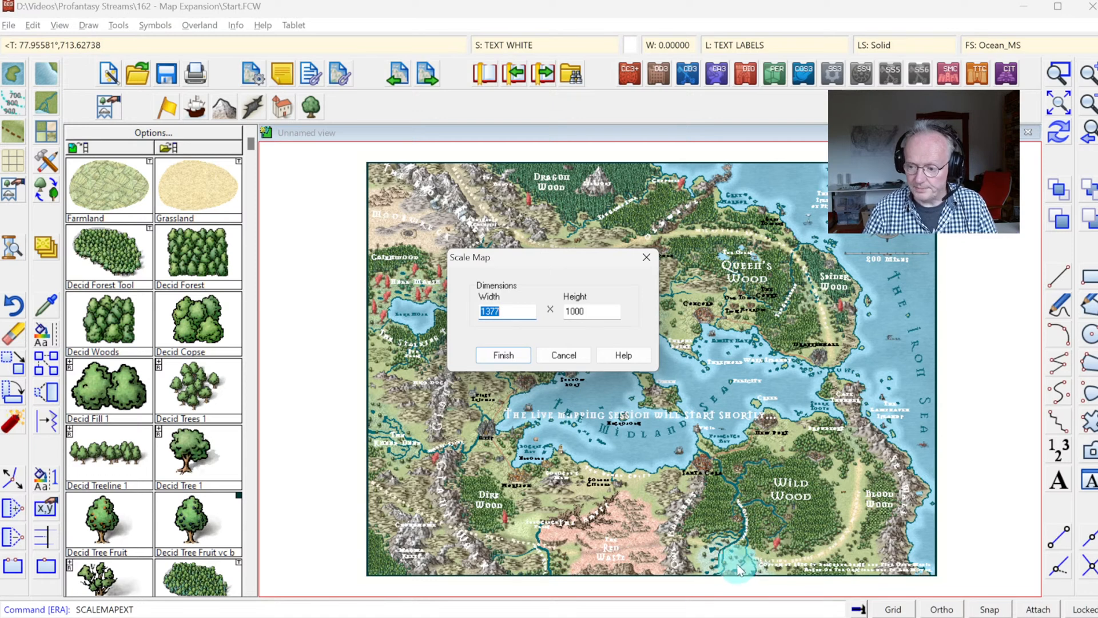
pyautogui.doubleClick(594, 308)
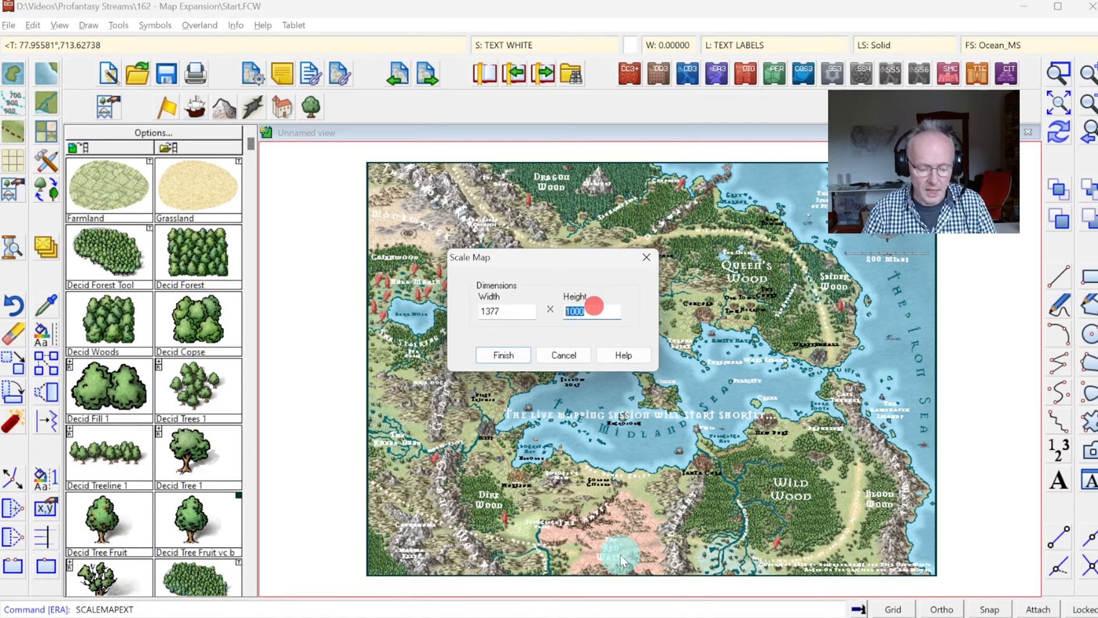
pyautogui.write('2')
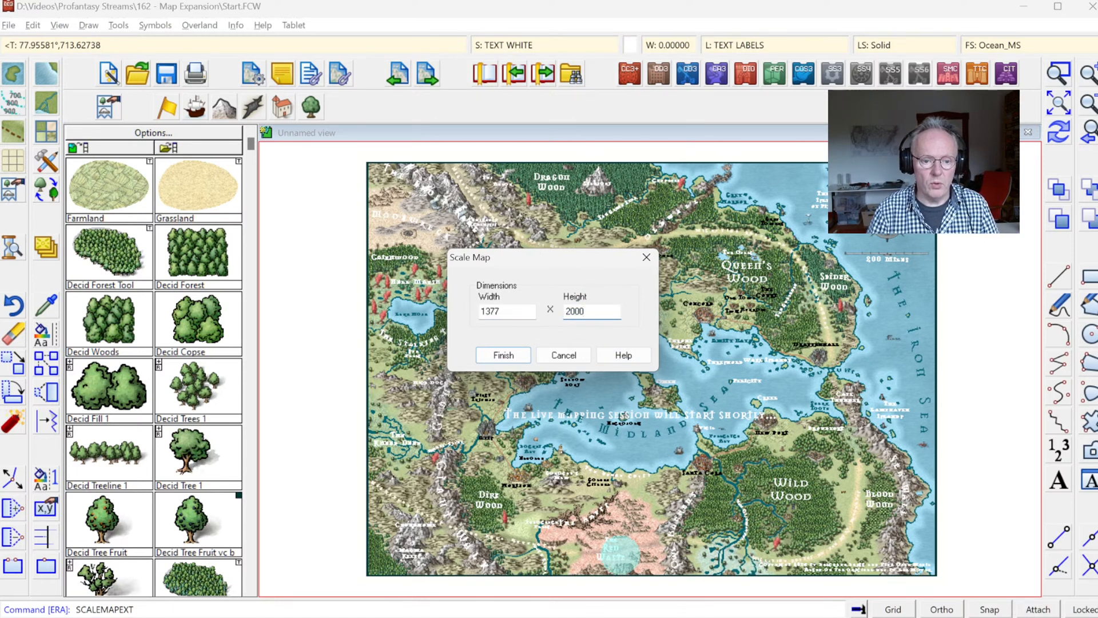
pyautogui.write('000')
pyautogui.press('Tab')
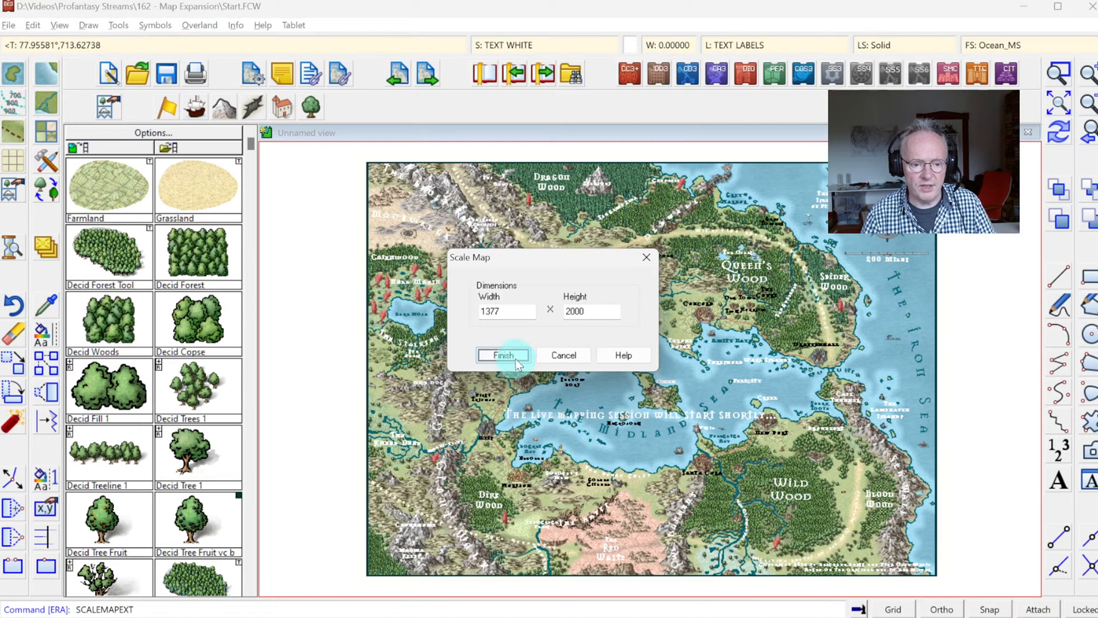
pyautogui.click(516, 359)
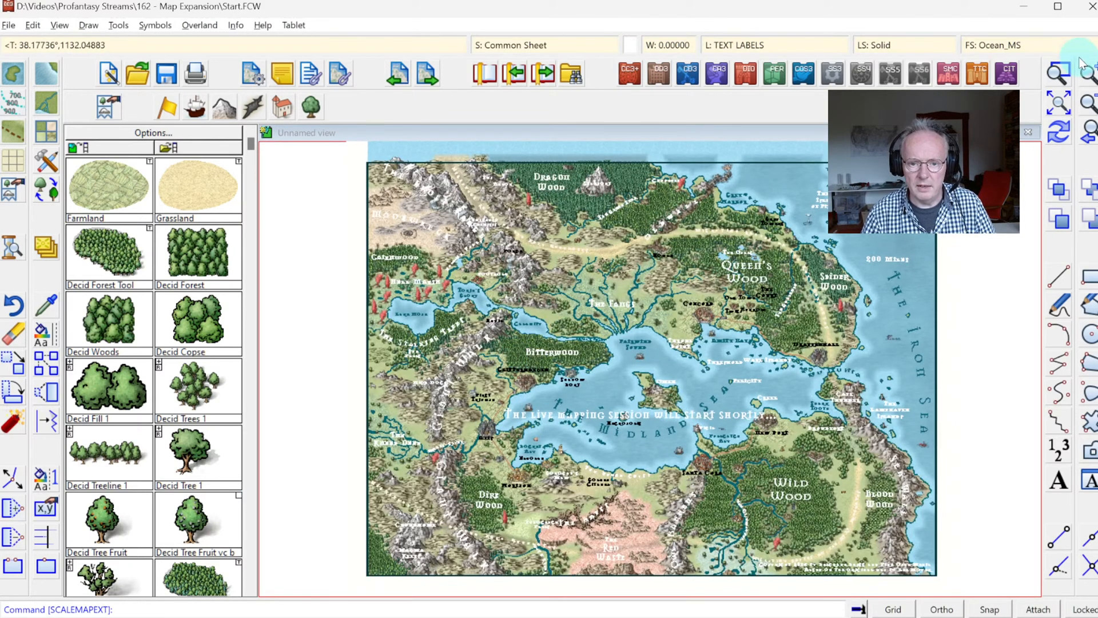
pyautogui.click(1058, 103)
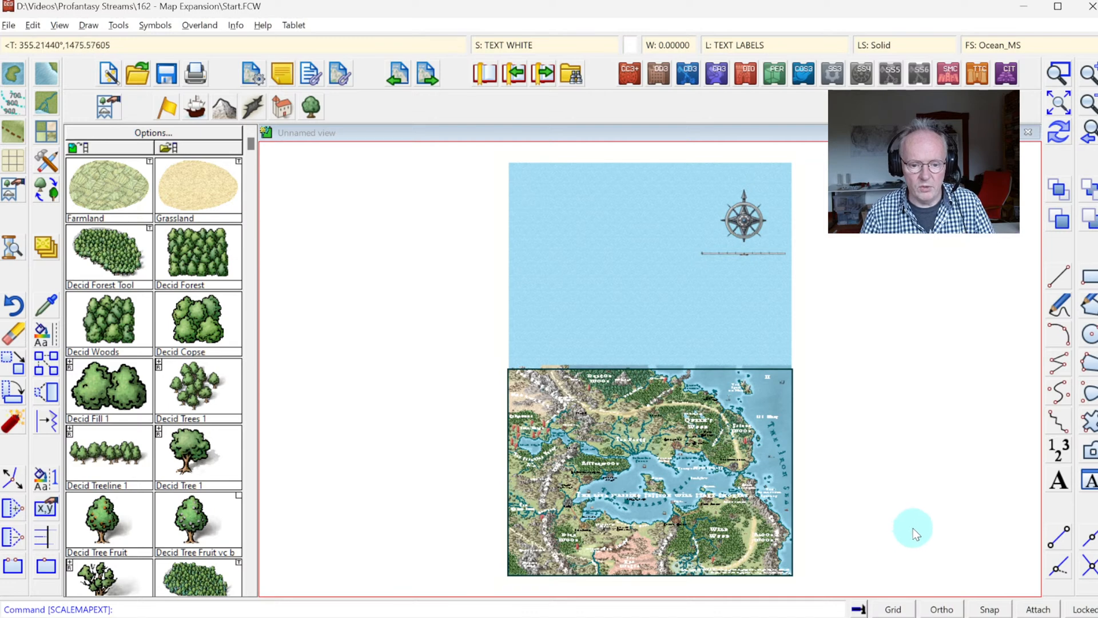
# Step: Check the drawing's list of map notes for a Resize note, leaving the notes as they are
pyautogui.click(252, 75)
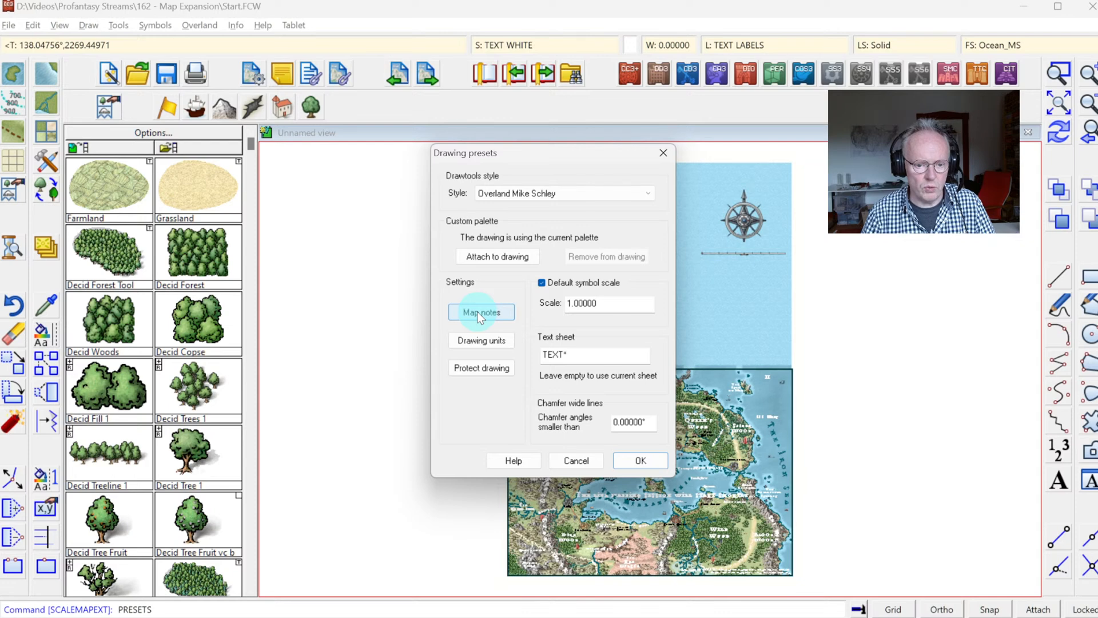
pyautogui.click(477, 311)
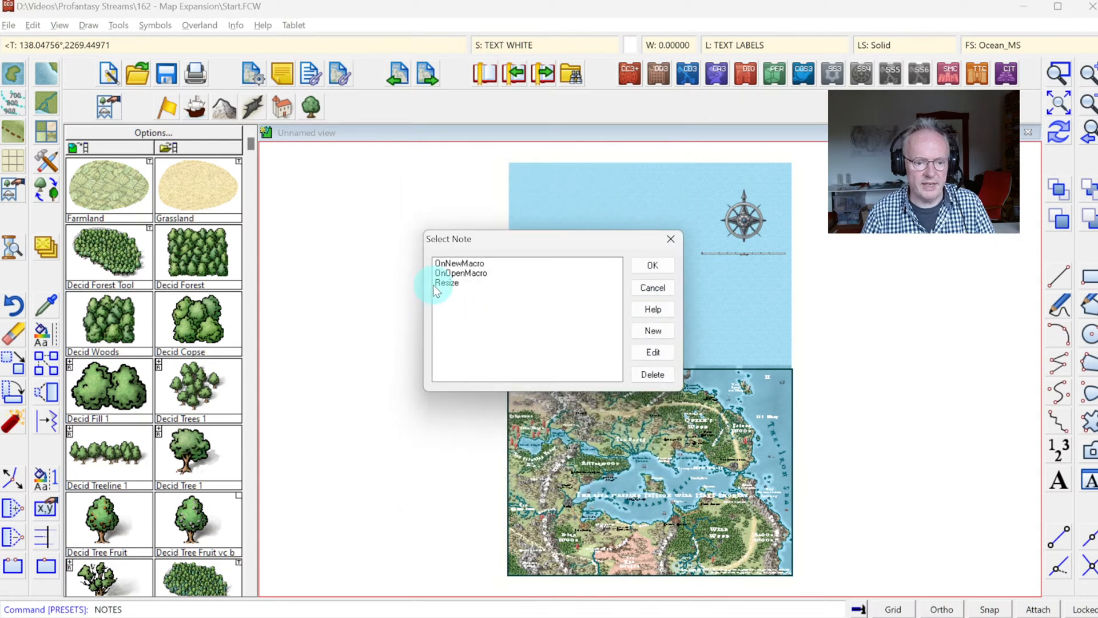
pyautogui.click(653, 287)
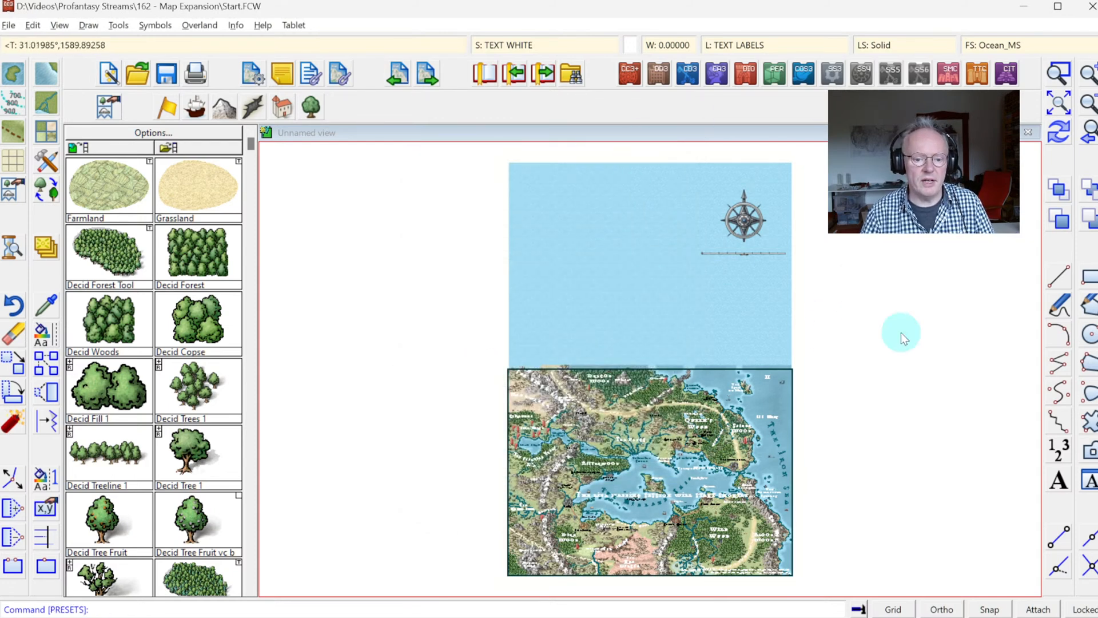
# Step: Open the drawing CC3 13thAge.FCW from the 162 - Map Expansion folder in place of Start.FCW
pyautogui.click(143, 78)
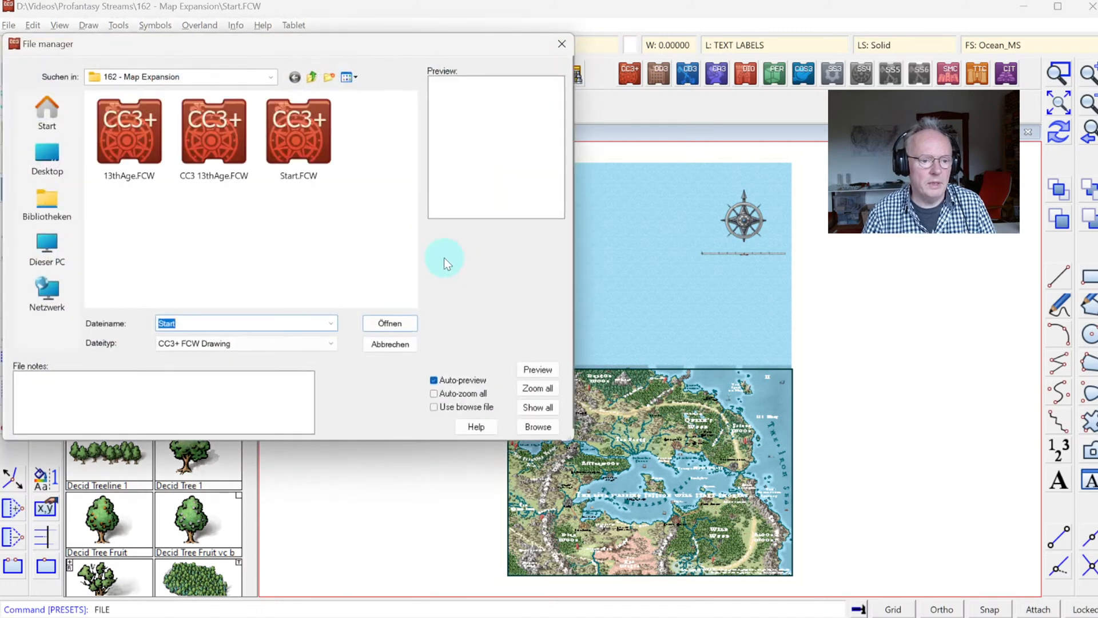
pyautogui.doubleClick(217, 150)
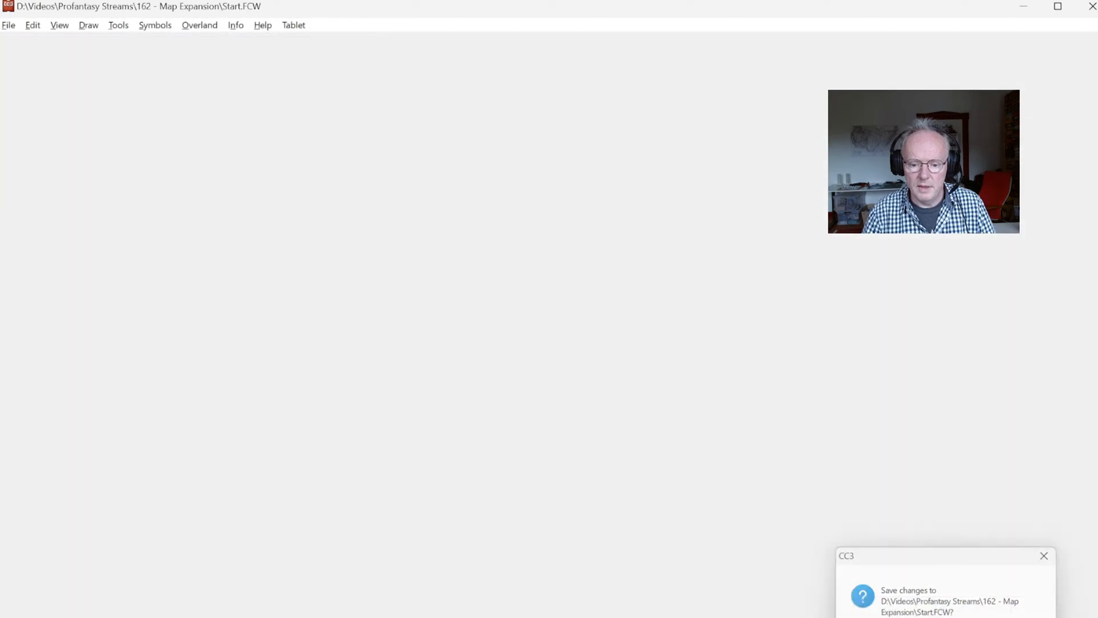
pyautogui.click(944, 617)
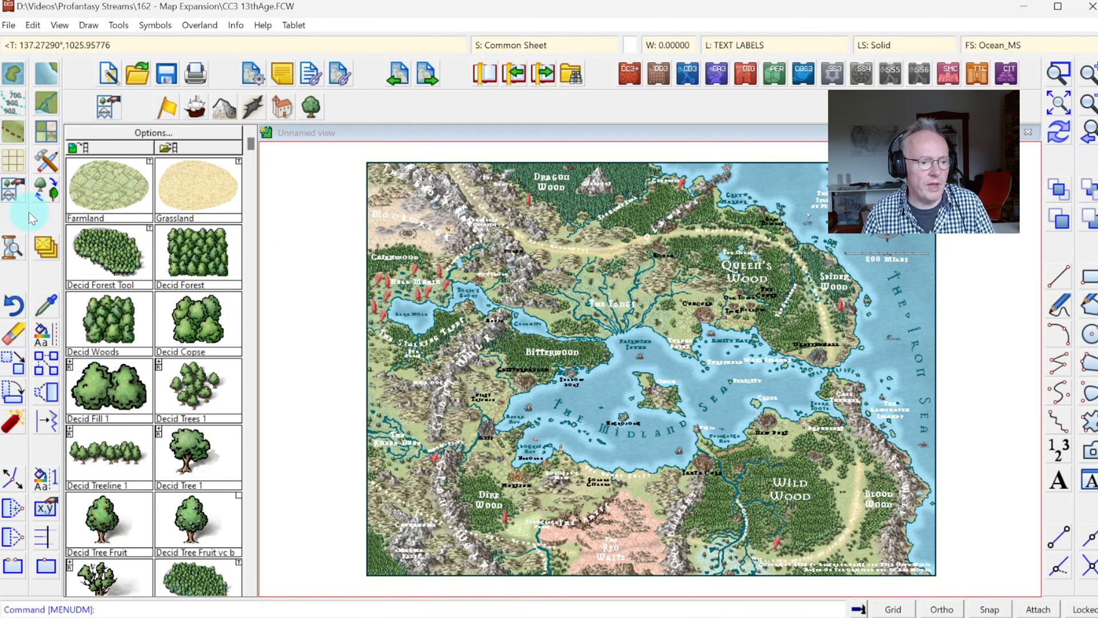
# Step: Resize the drawing area of the 13th Age map to a width of 2755 and a height of 2000
pyautogui.click(11, 25)
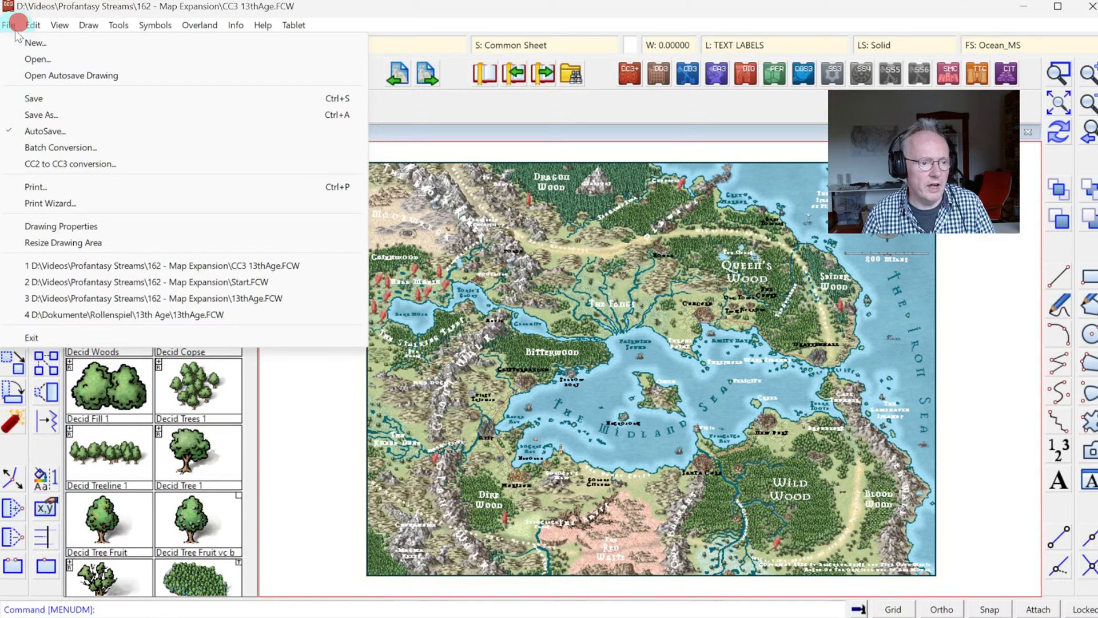
pyautogui.click(63, 243)
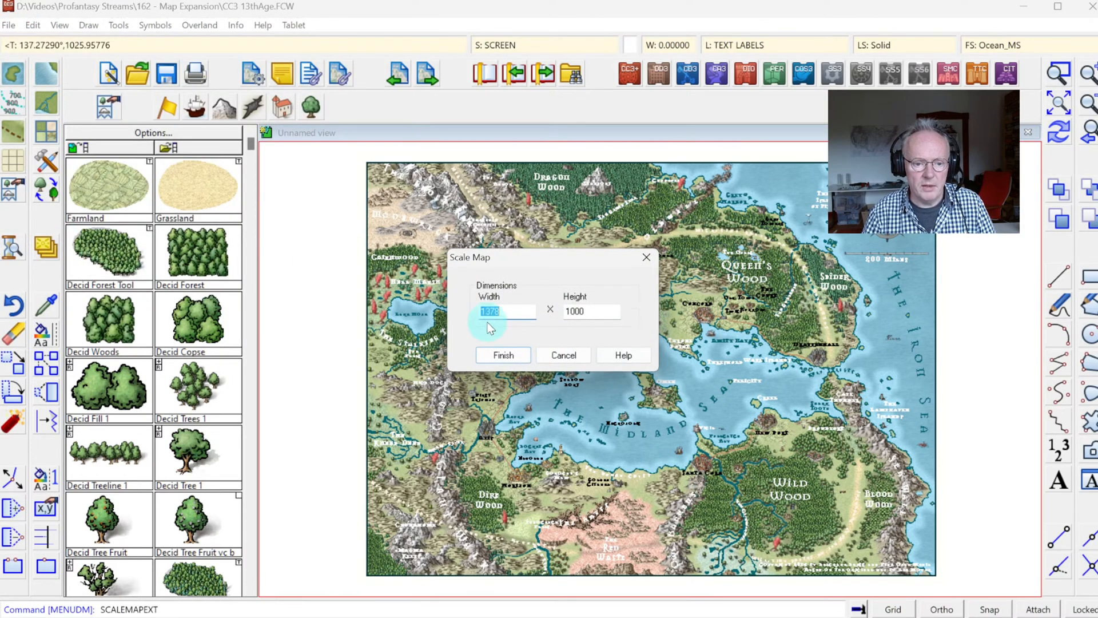
pyautogui.click(502, 313)
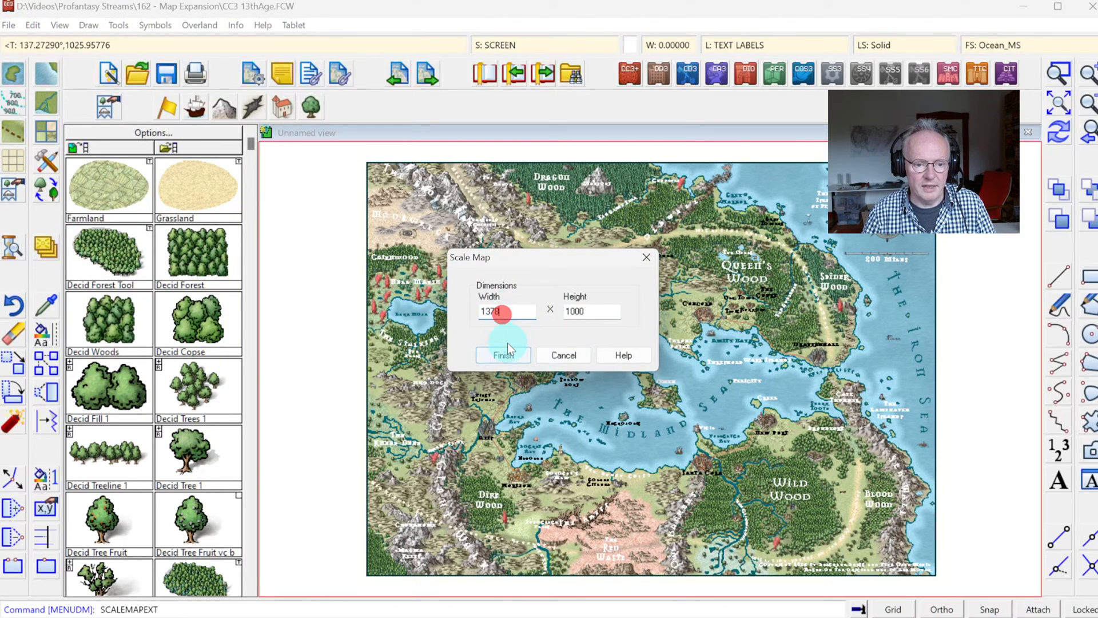
pyautogui.doubleClick(603, 312)
pyautogui.write('2')
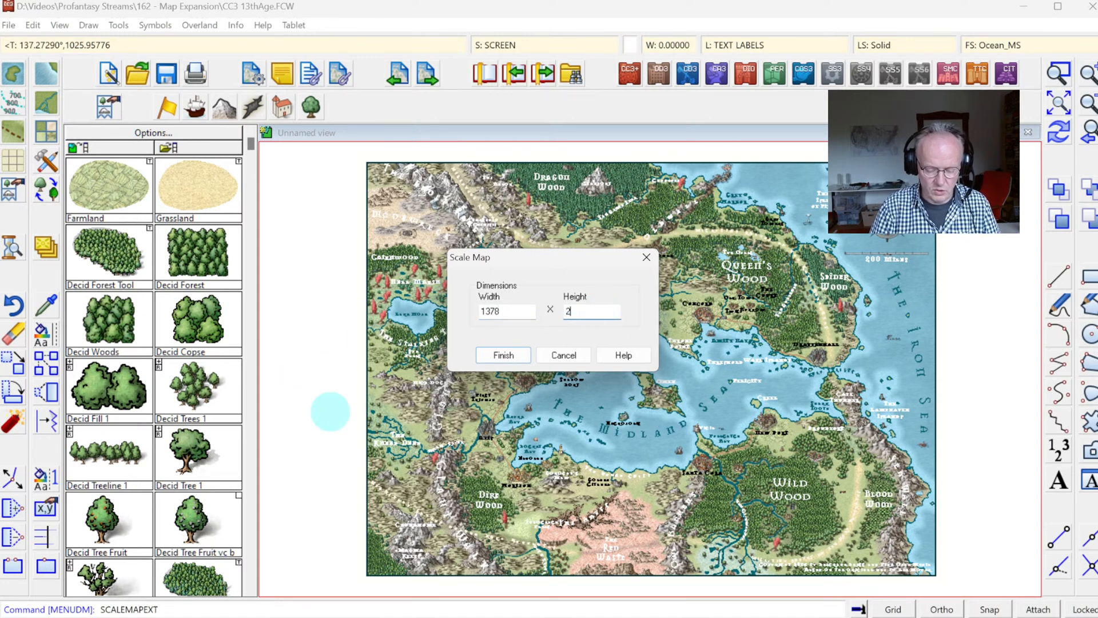
pyautogui.write('000')
pyautogui.press('Tab')
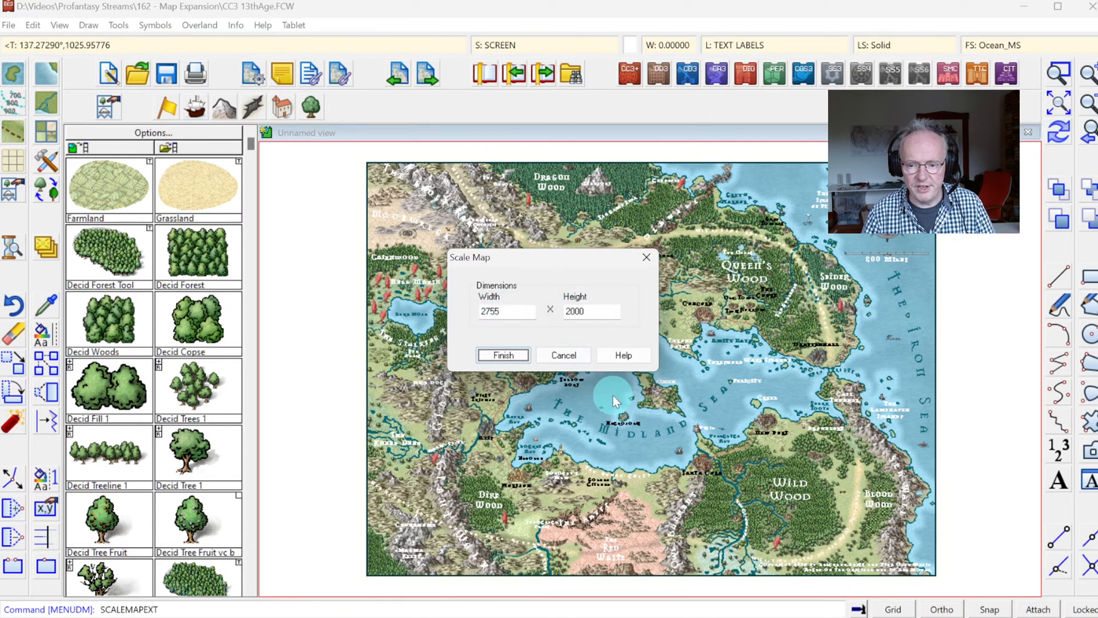
pyautogui.click(511, 355)
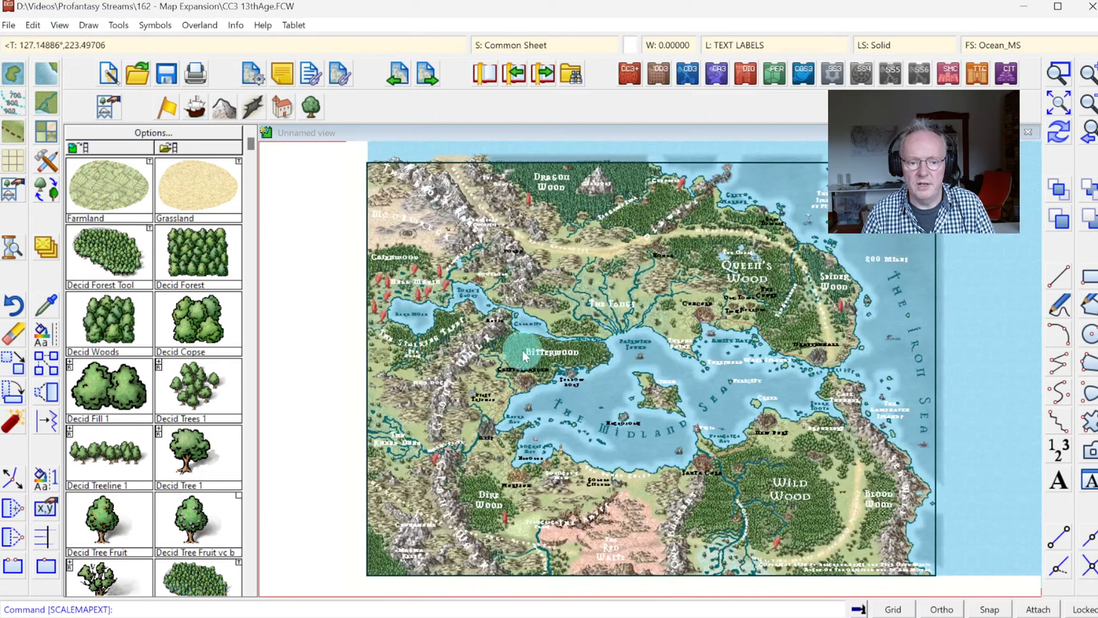
pyautogui.click(1059, 107)
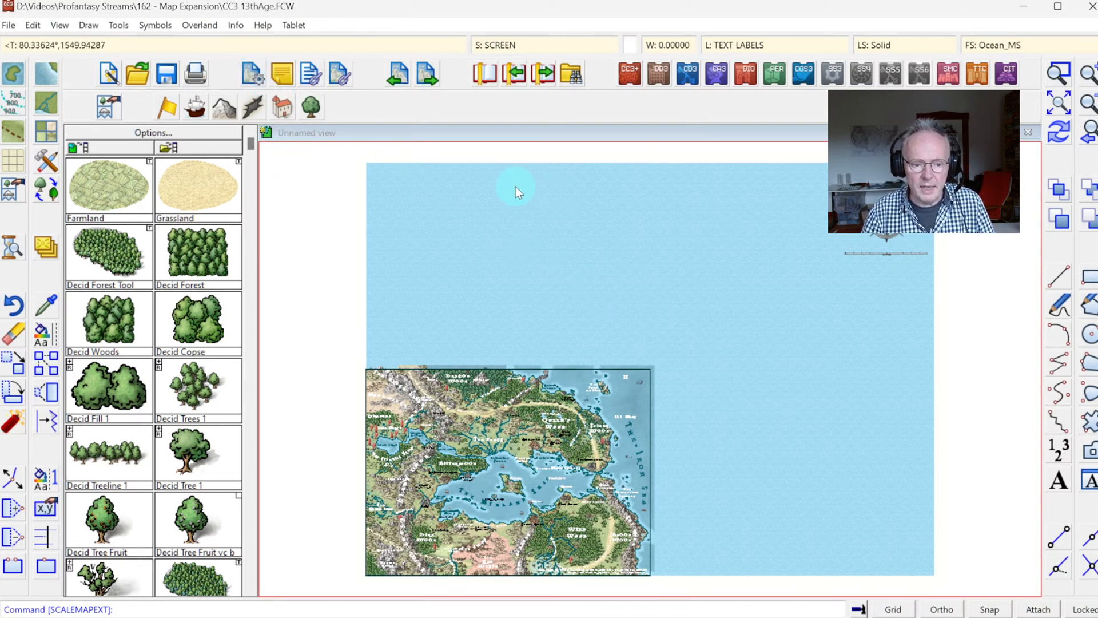
# Step: Create a new map note named Resize in the drawing properties
pyautogui.click(254, 83)
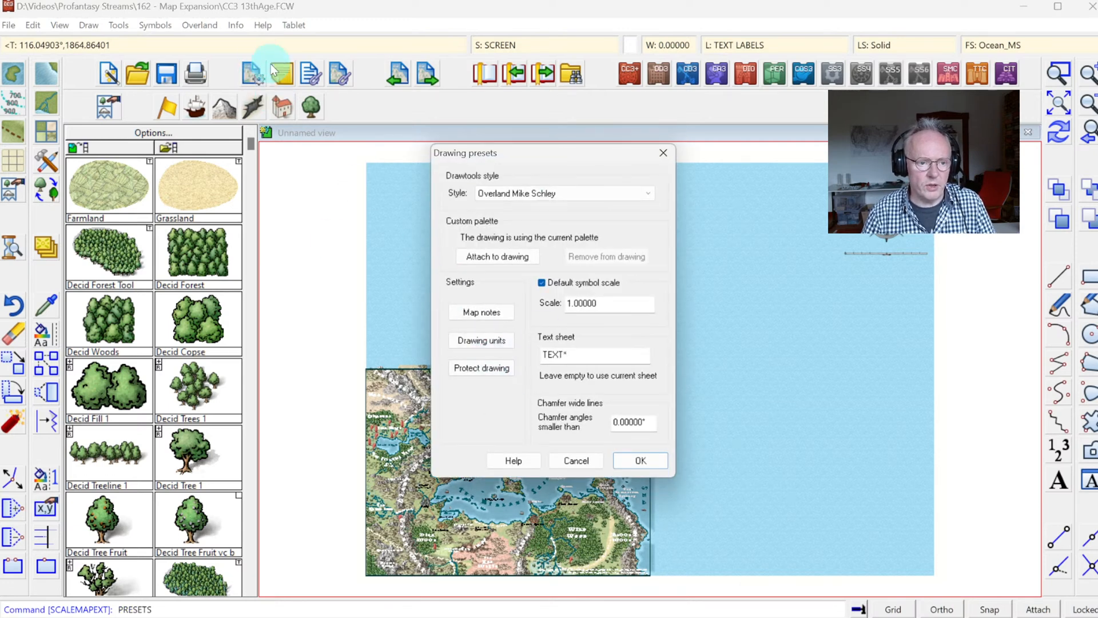
pyautogui.click(480, 313)
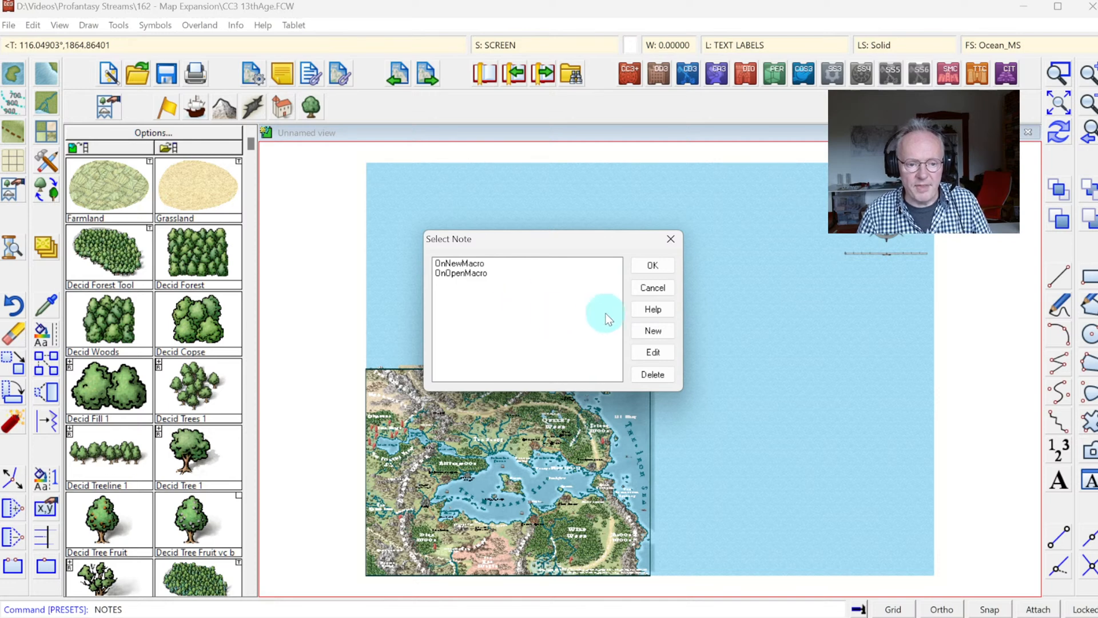
pyautogui.click(653, 334)
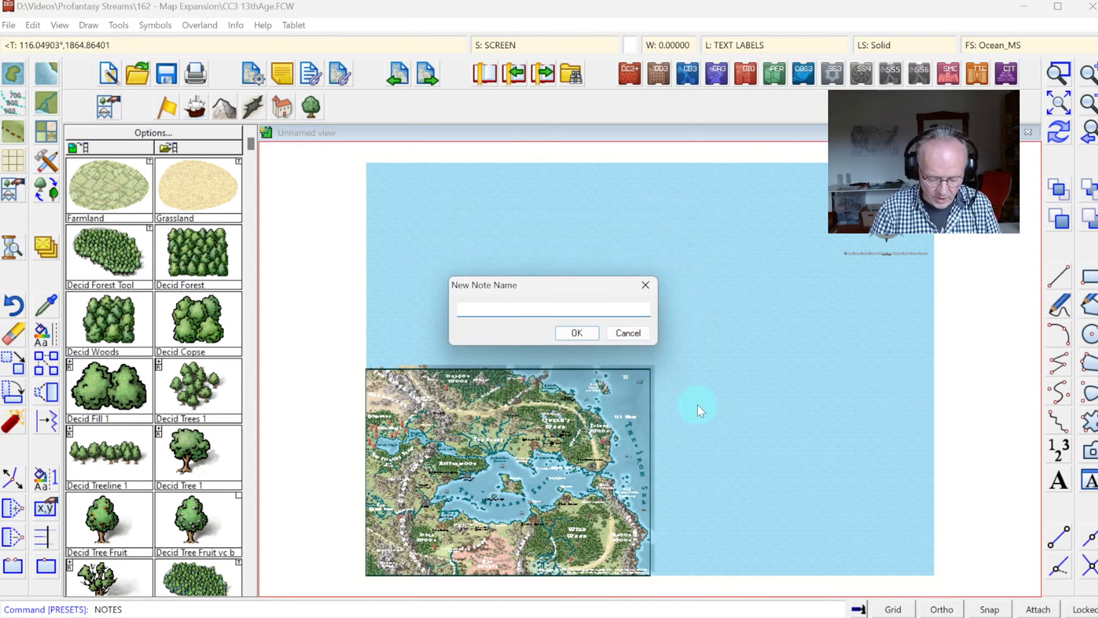
pyautogui.write('Resize')
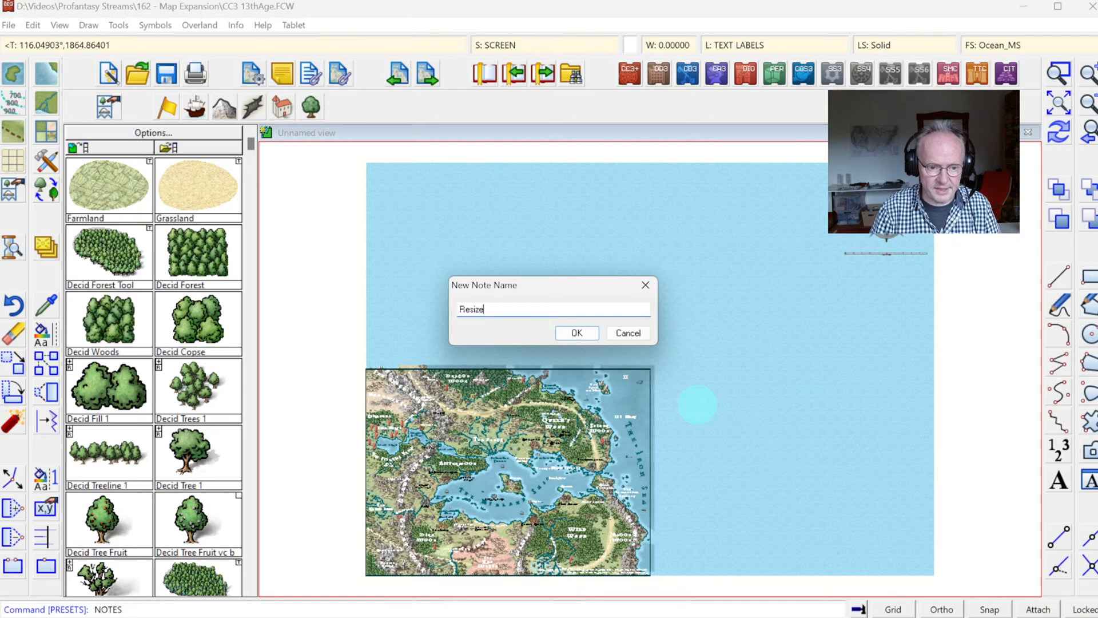
pyautogui.press('Return')
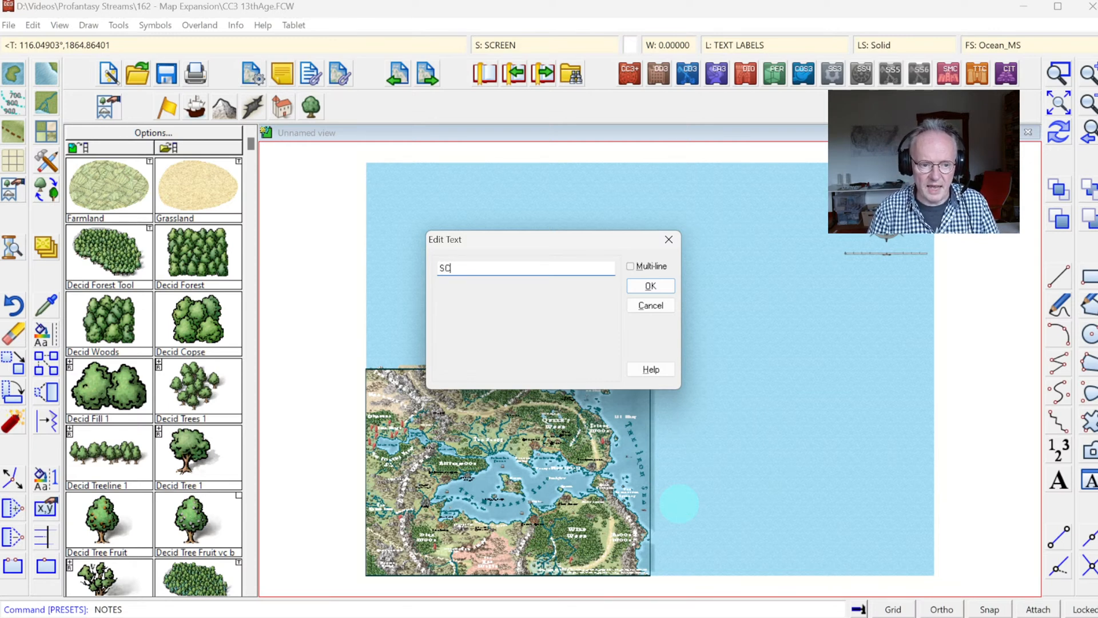
# Step: Enter STRETCH as the text of the Resize map note in place of SCALEXY and save the note
pyautogui.write('ALEXY')
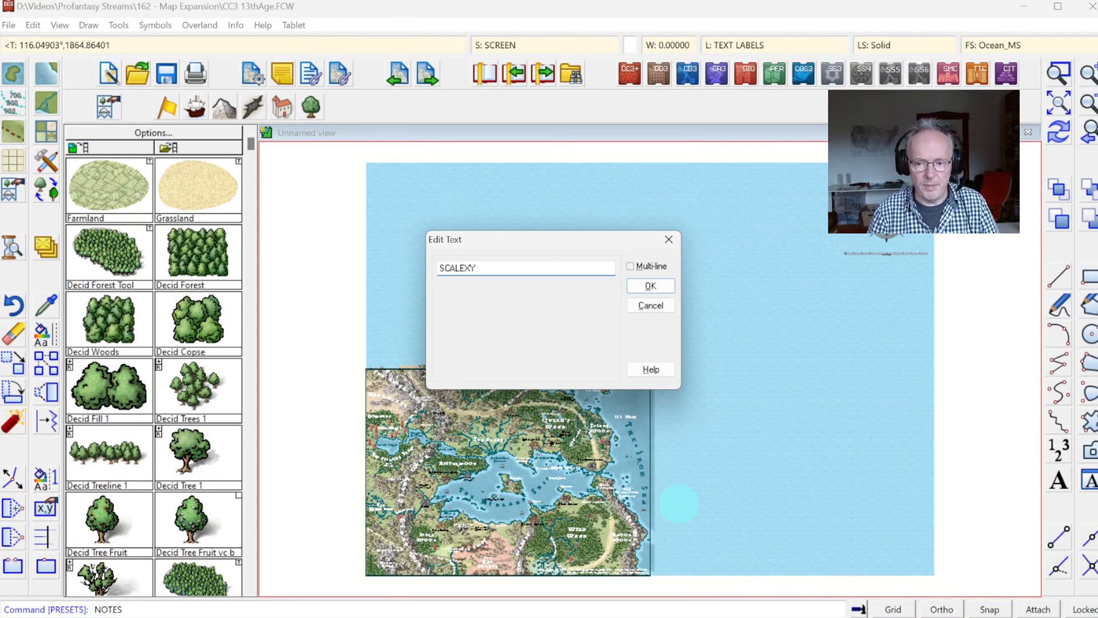
pyautogui.hotkey('ctrl', 'a')
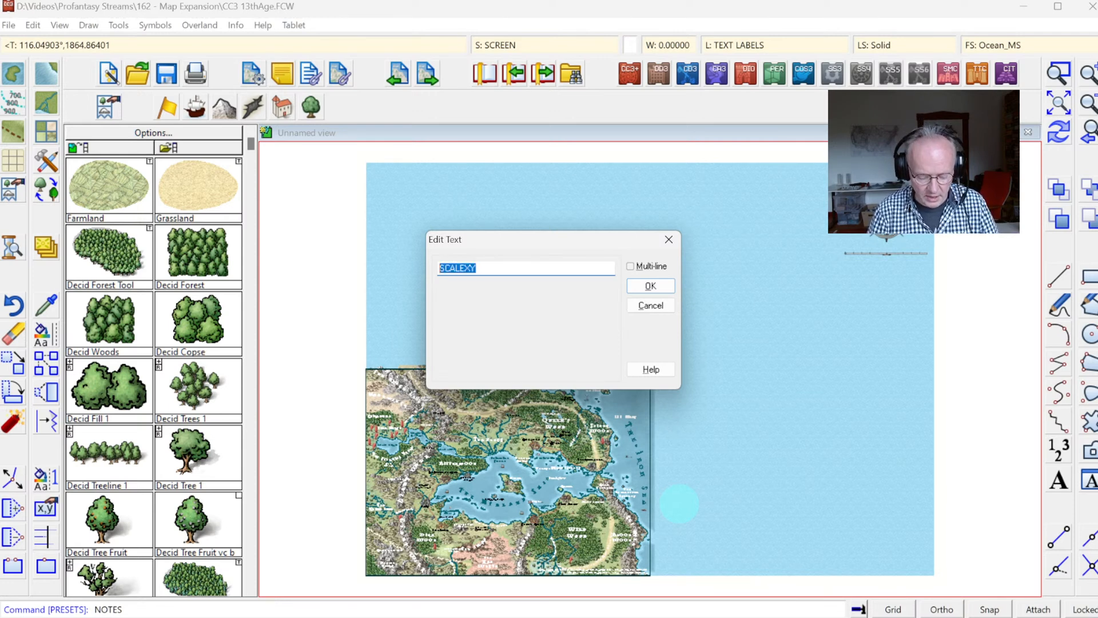
pyautogui.write('STRETCH')
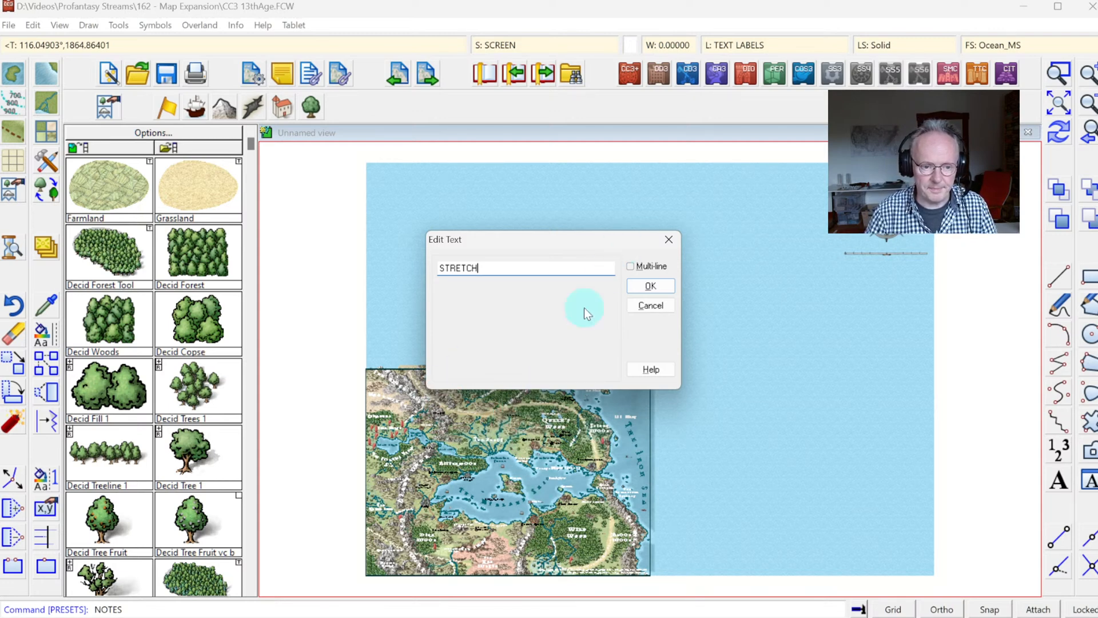
pyautogui.click(650, 287)
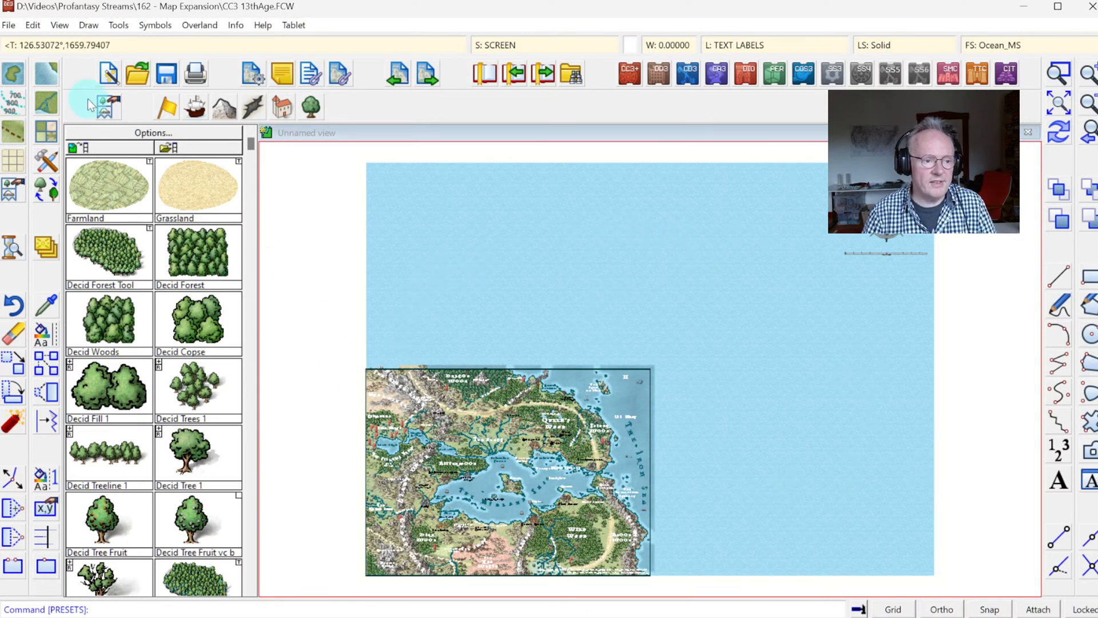
# Step: Resize the drawing area of the 13th Age map to a width of 1378 and a height of 1000
pyautogui.click(10, 25)
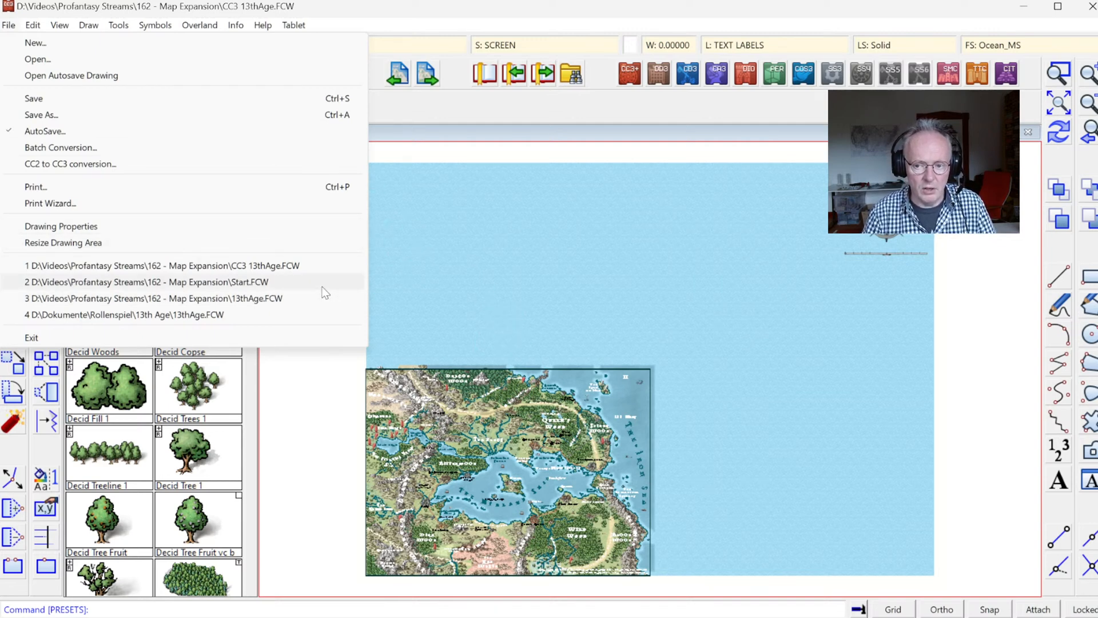
pyautogui.click(76, 240)
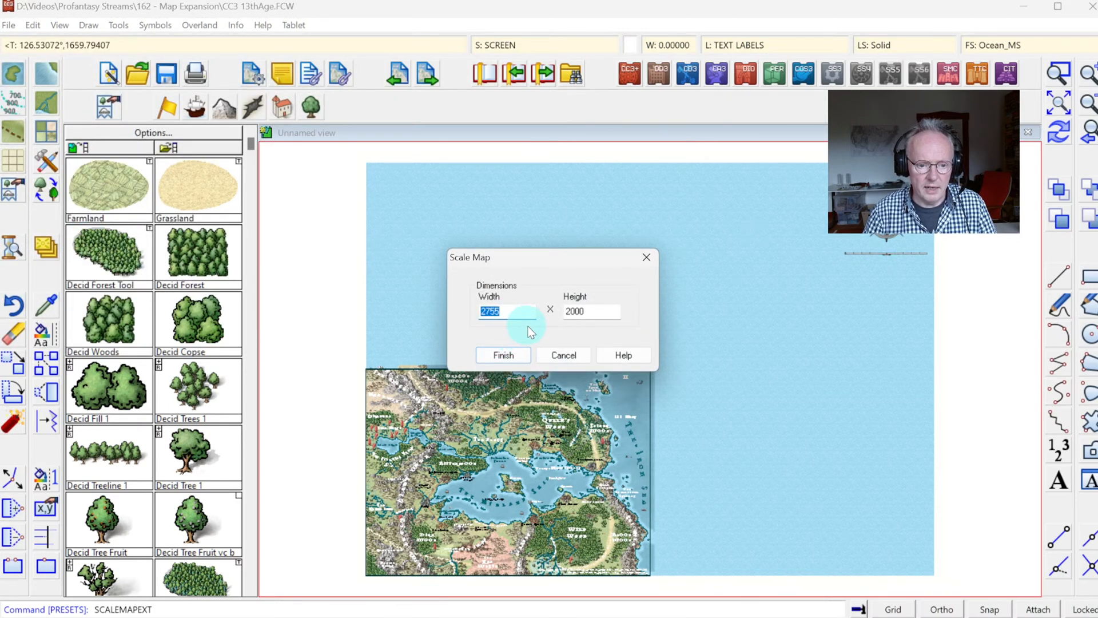
pyautogui.write('13')
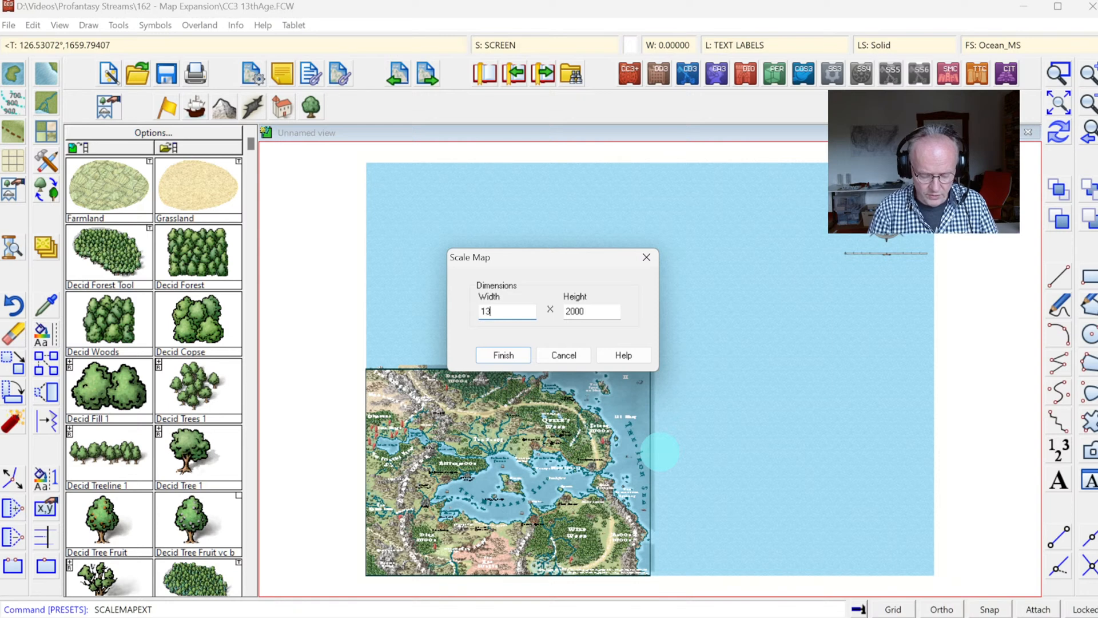
pyautogui.write('78')
pyautogui.press('Tab')
pyautogui.write('10')
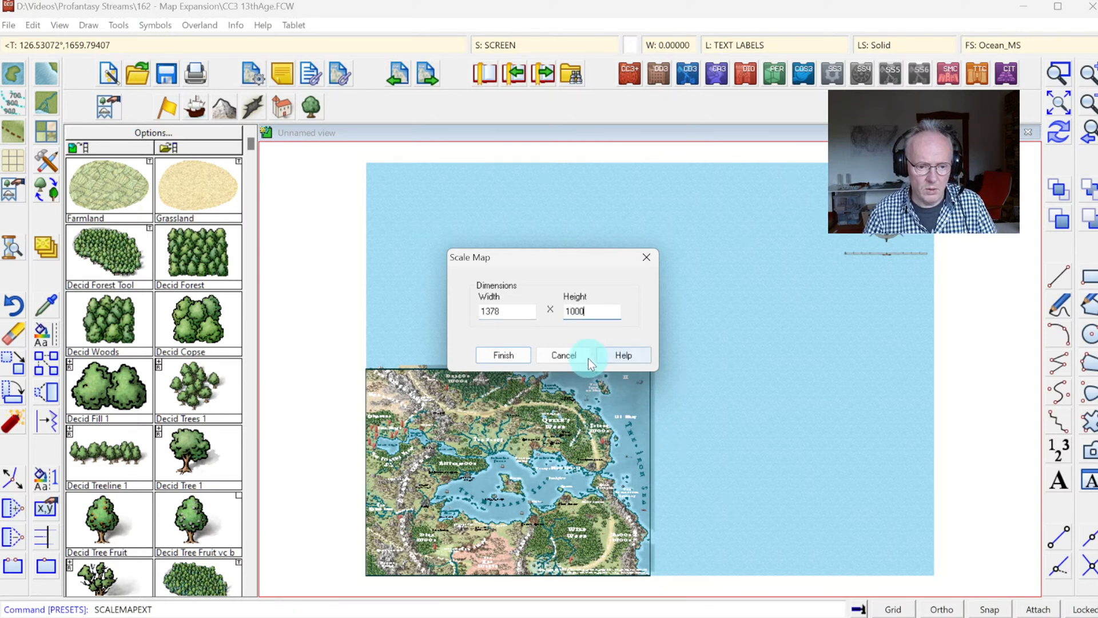
pyautogui.click(506, 354)
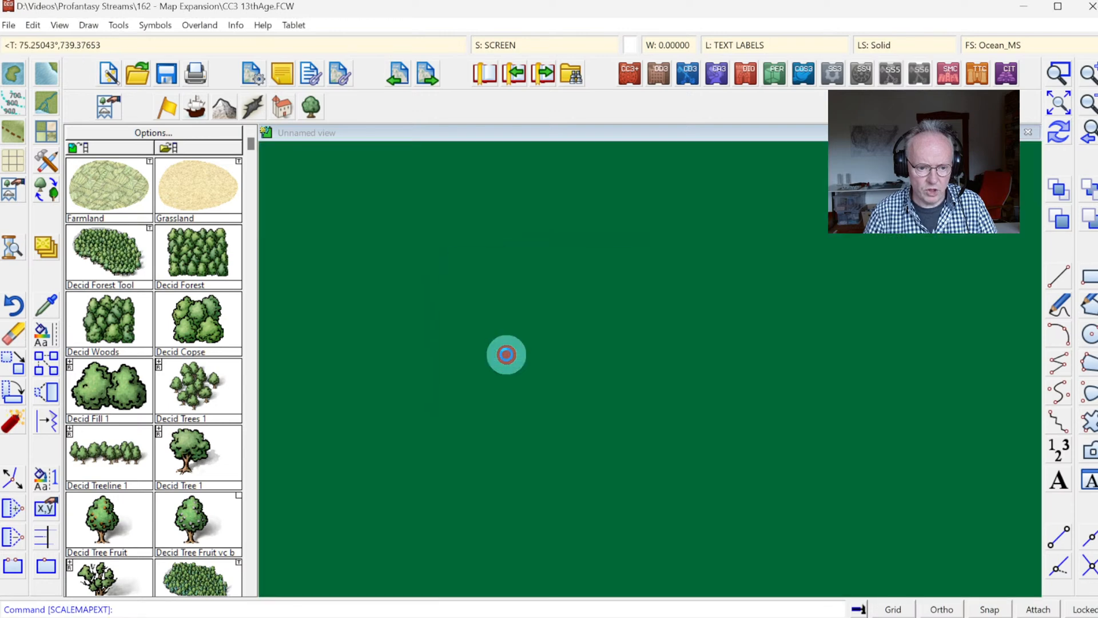
pyautogui.click(1060, 105)
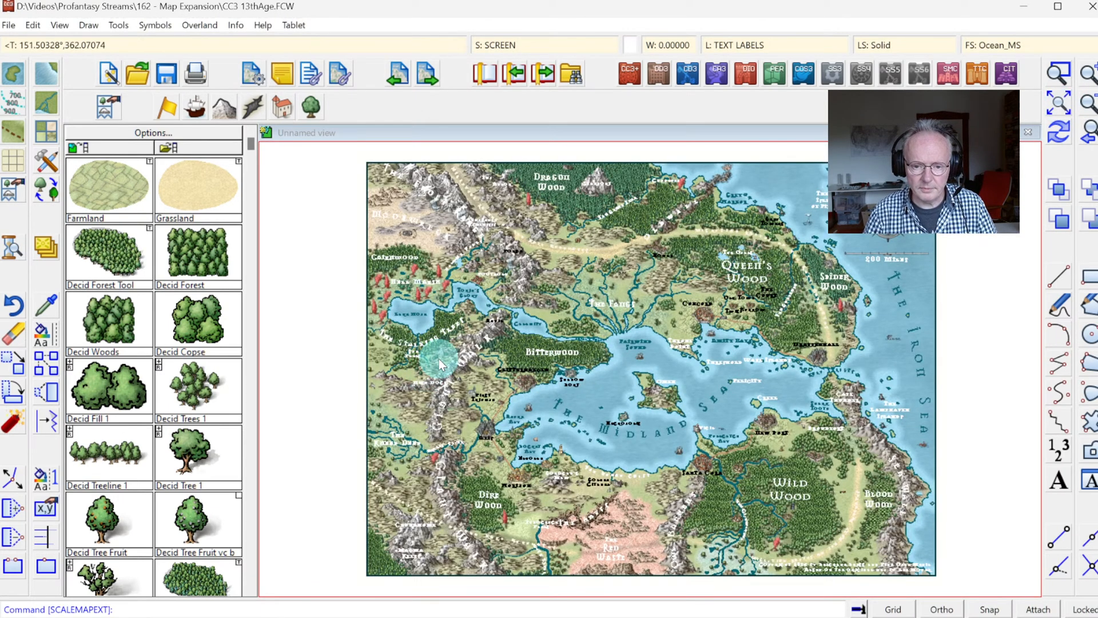
# Step: Resize the drawing area to a height of 2000, keeping the width of 1378, and show the full map
pyautogui.click(9, 25)
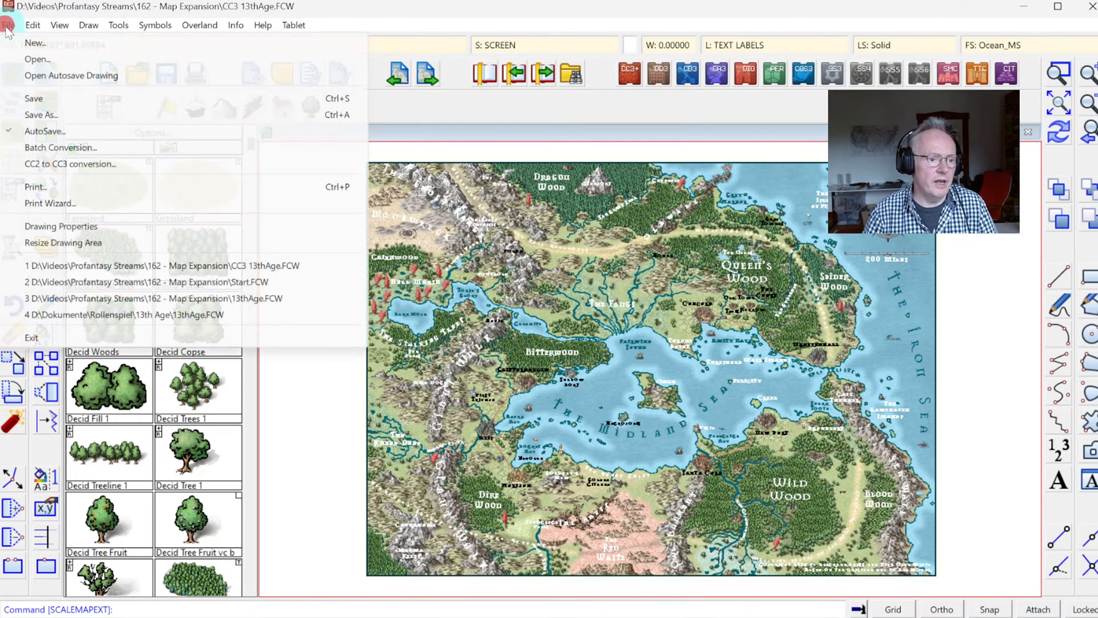
pyautogui.click(41, 242)
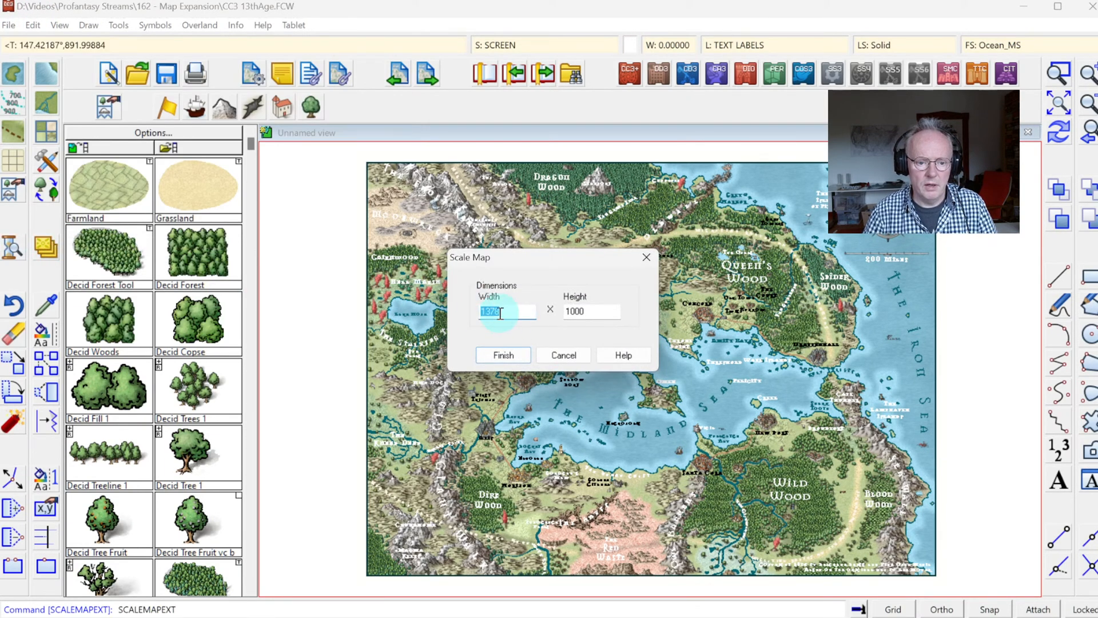
pyautogui.doubleClick(591, 312)
pyautogui.write('2000')
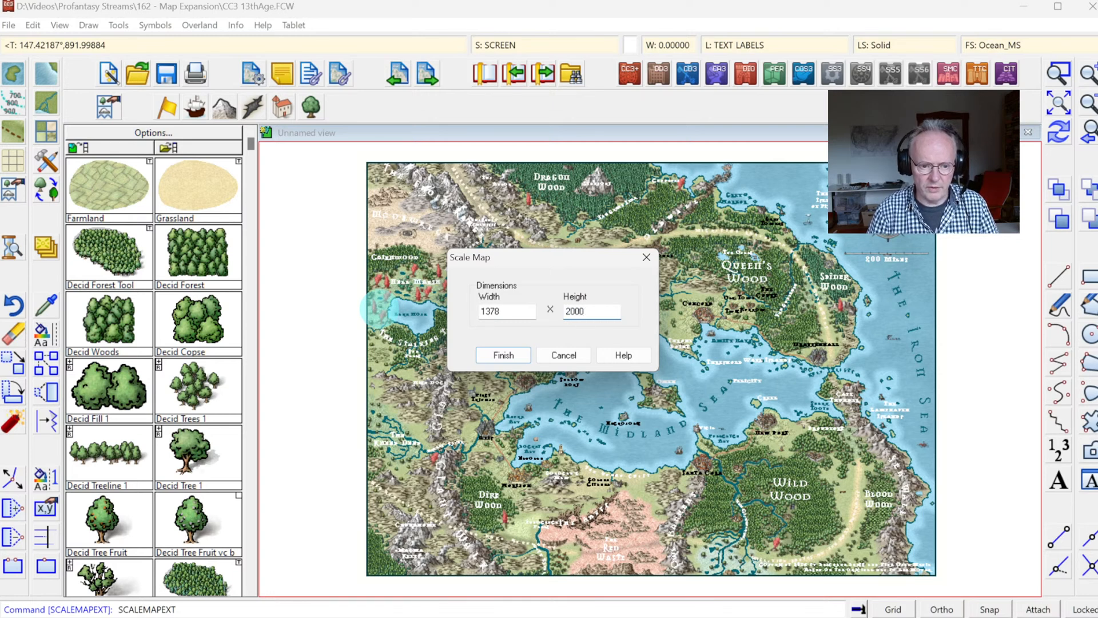
pyautogui.press('Tab')
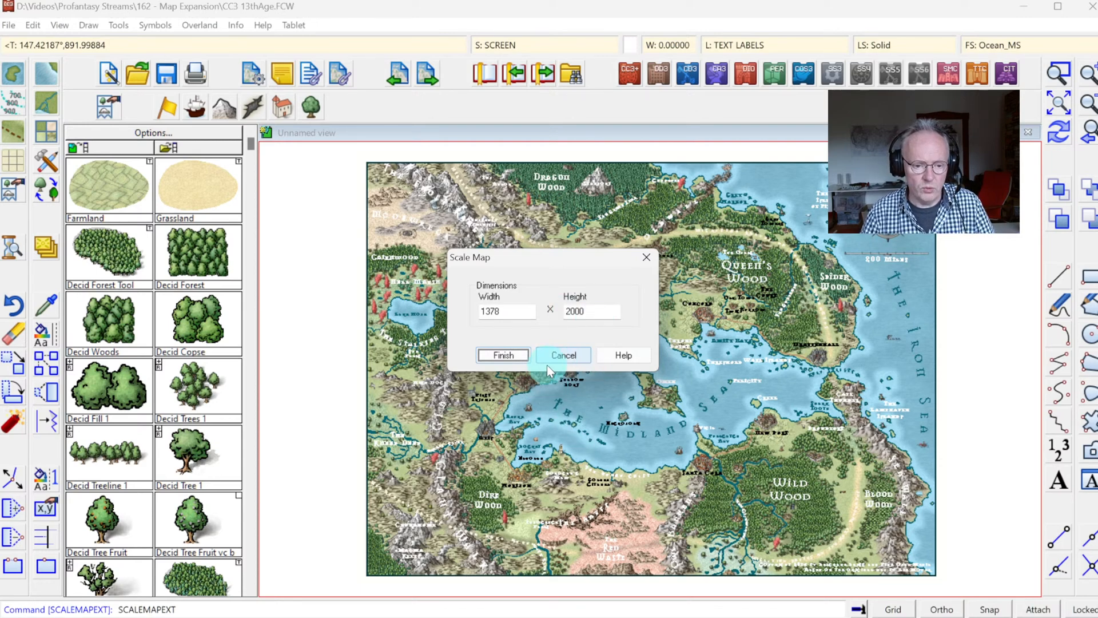
pyautogui.click(510, 354)
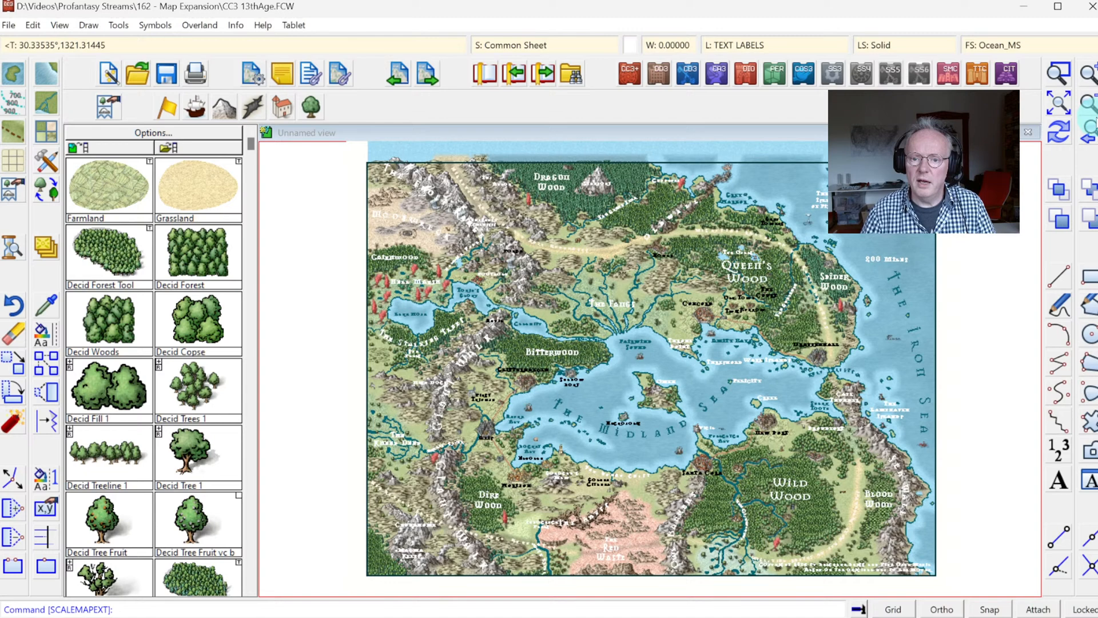
pyautogui.click(1060, 104)
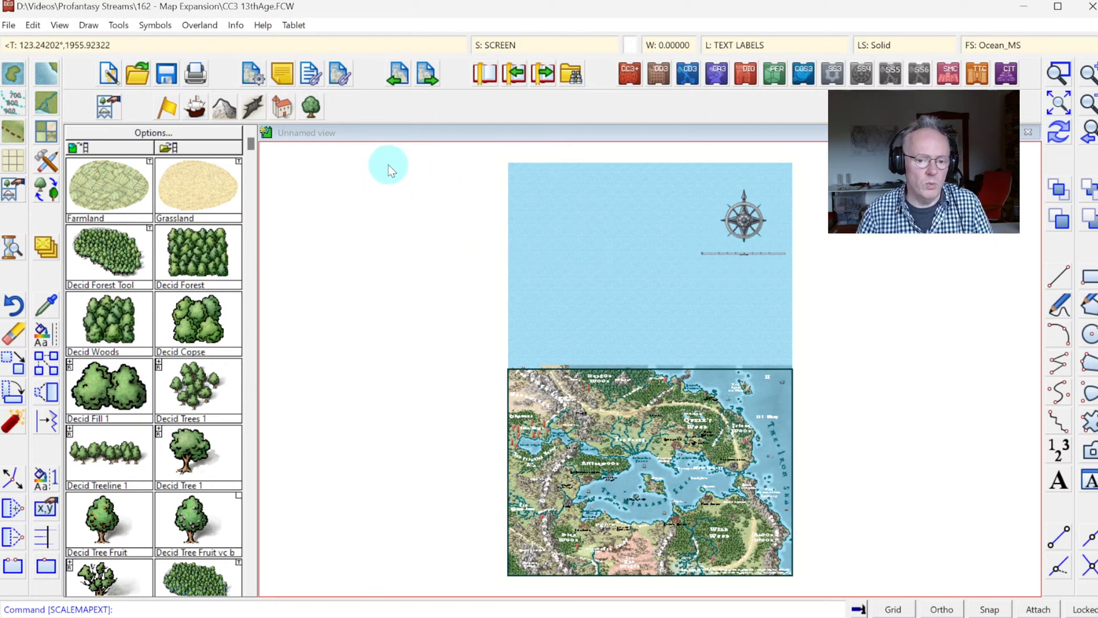
# Step: List the entity properties of the compass rose and the scale bar to examine their layer
pyautogui.click(236, 25)
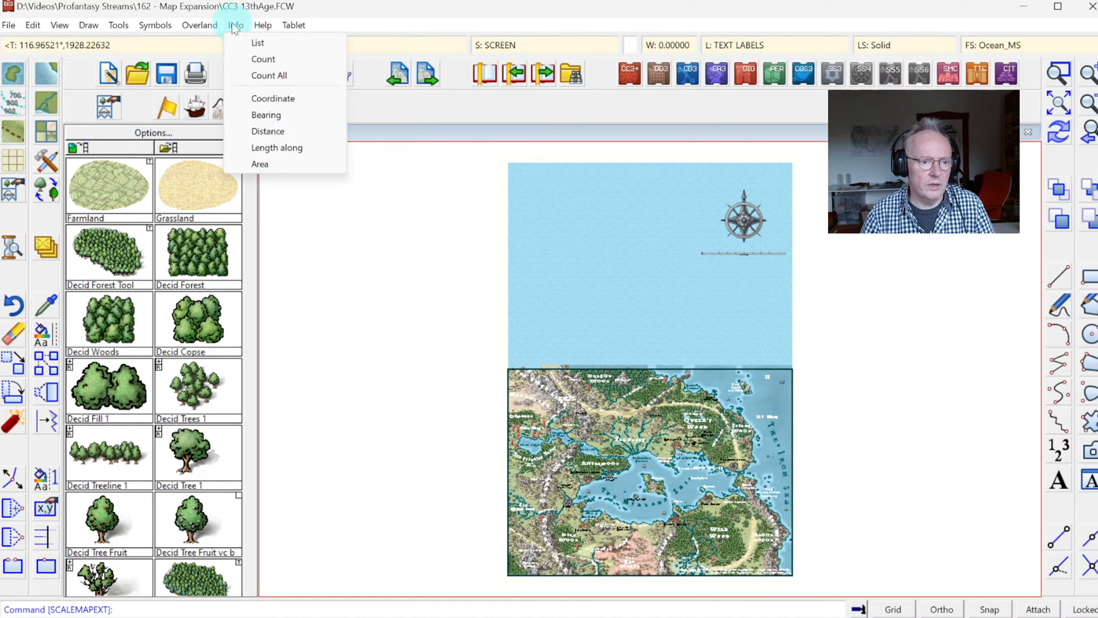
pyautogui.moveTo(263, 26)
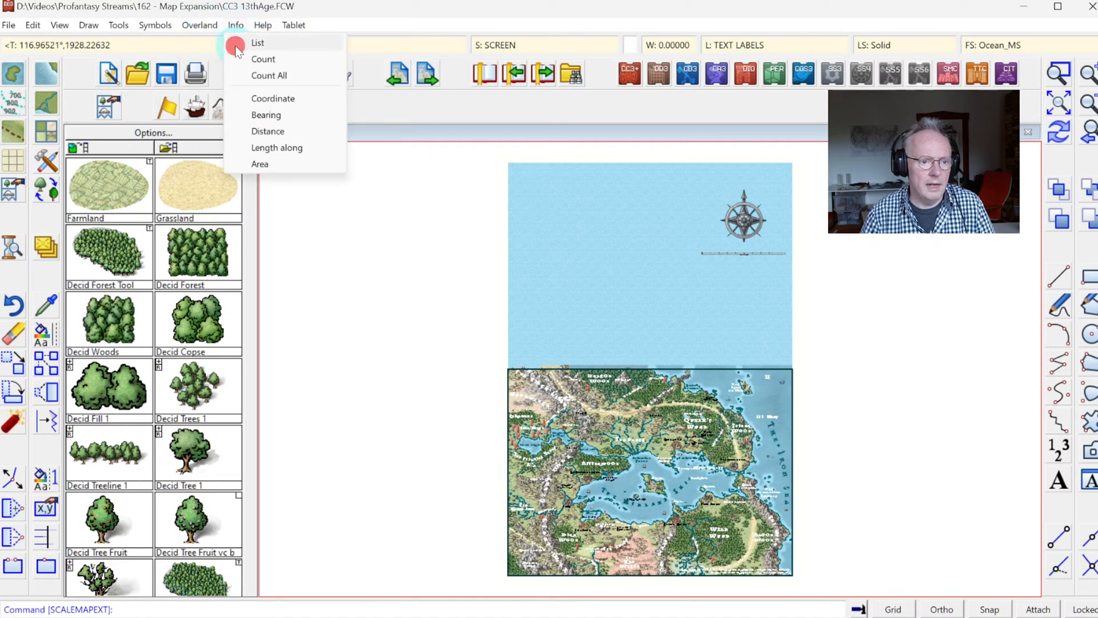
pyautogui.click(235, 42)
pyautogui.click(669, 195)
pyautogui.click(751, 261)
pyautogui.rightClick(575, 211)
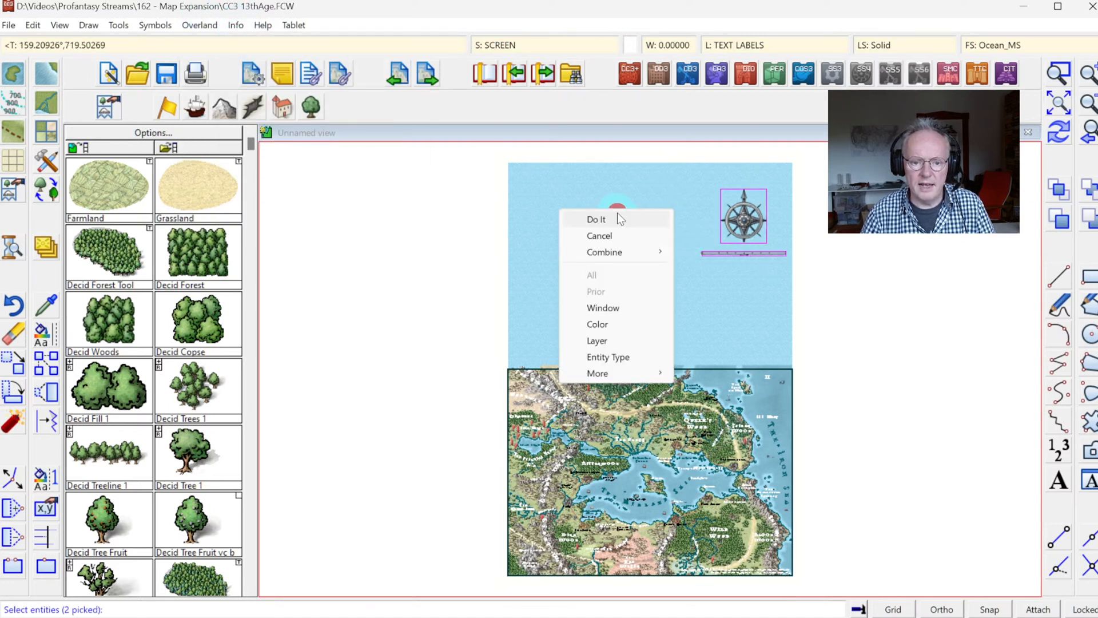
pyautogui.click(617, 213)
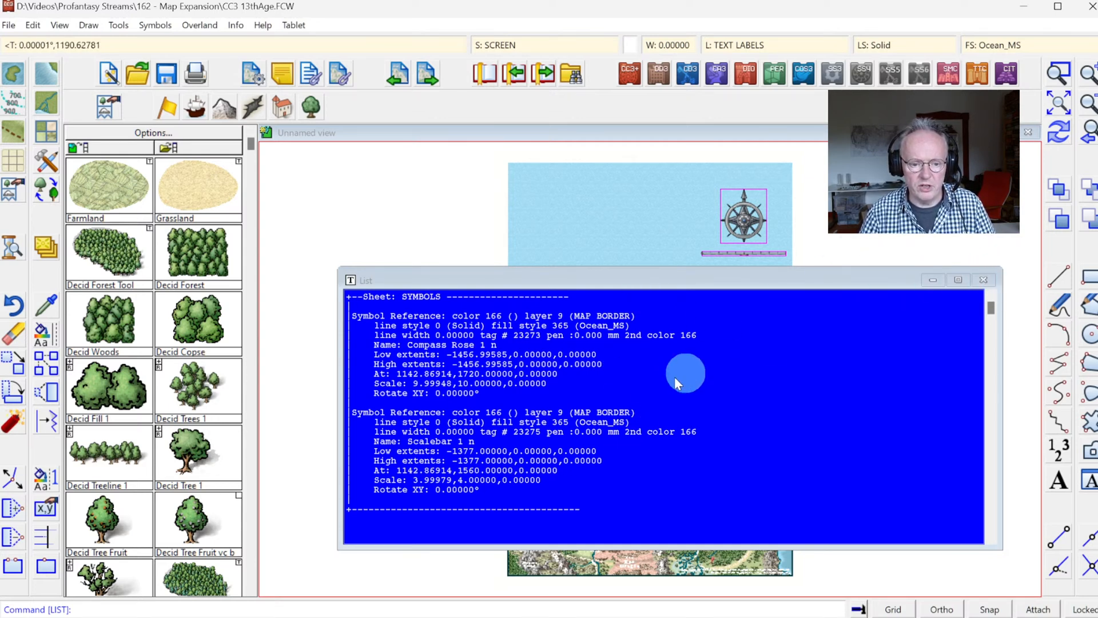
pyautogui.click(986, 282)
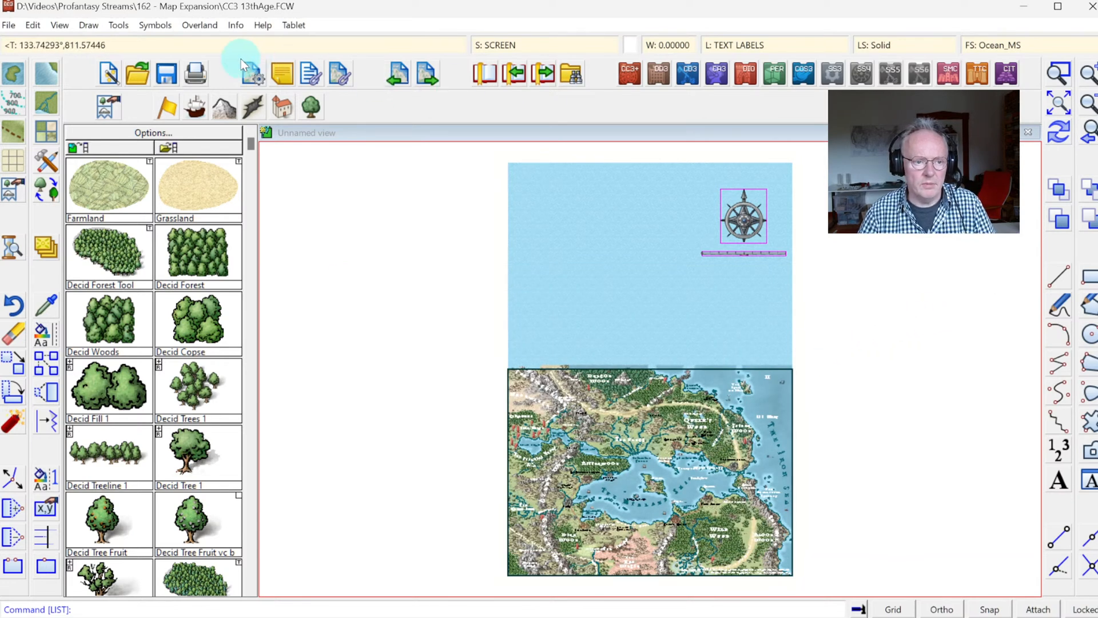
# Step: List the entity properties of the rectangular map border to examine its layer
pyautogui.click(235, 26)
pyautogui.click(258, 42)
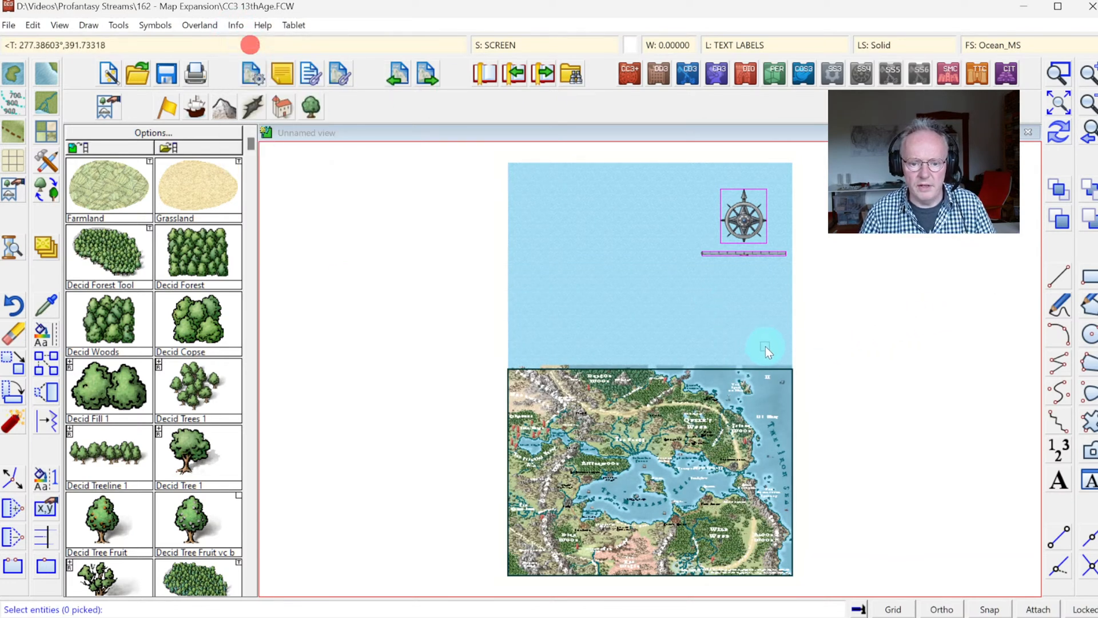
pyautogui.click(769, 370)
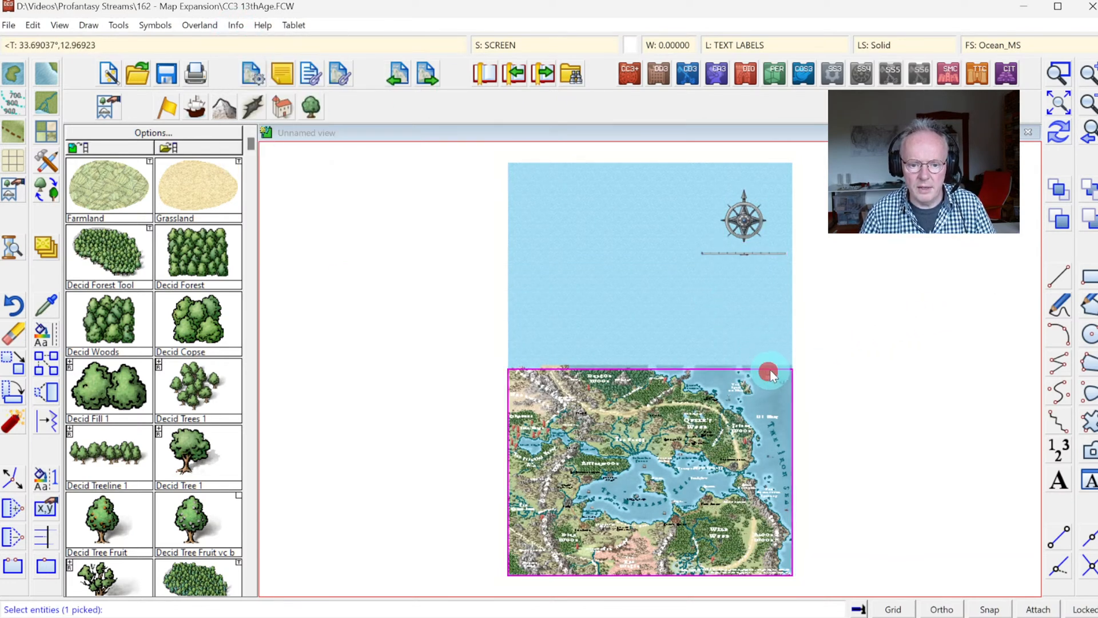
pyautogui.rightClick(845, 319)
pyautogui.click(837, 323)
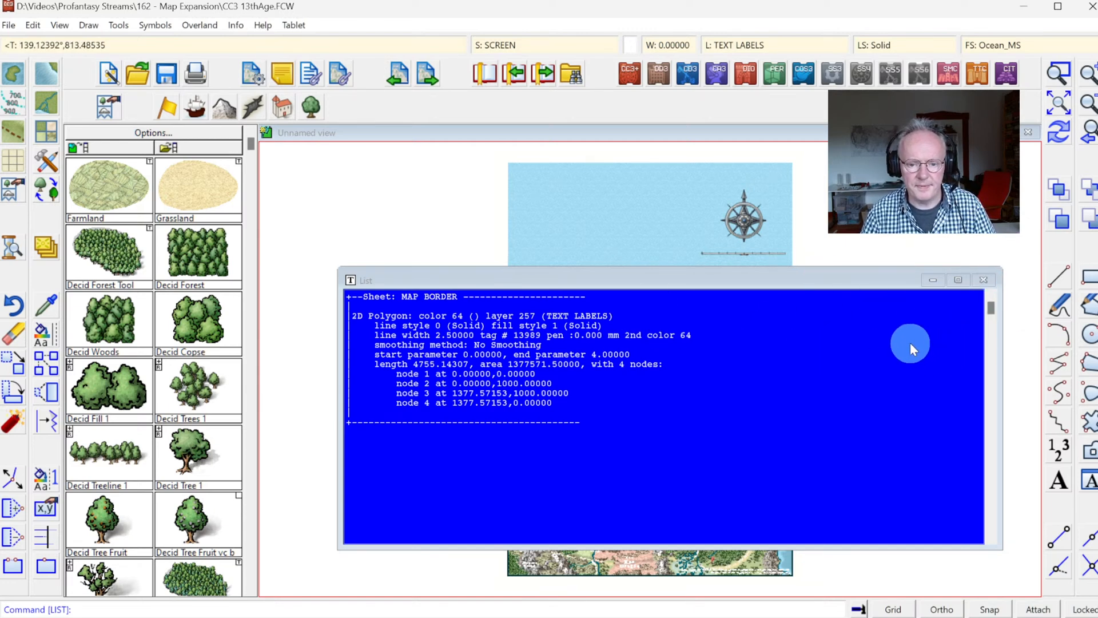
pyautogui.press('Escape')
# Step: Set the drawing area's height back to 1000 with the width kept at 1378
pyautogui.click(8, 25)
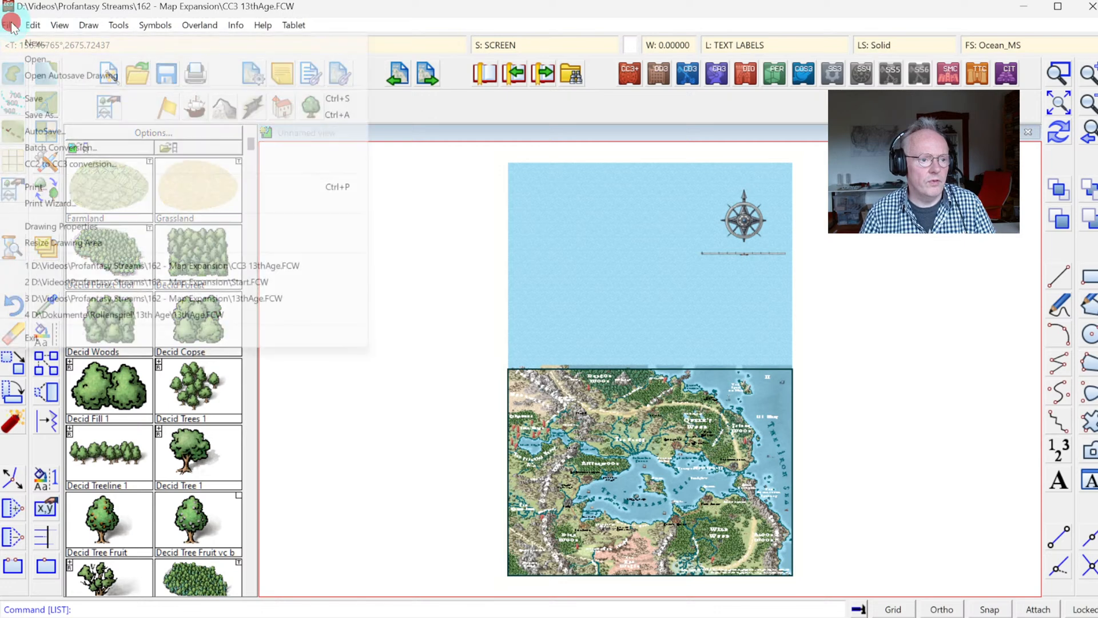
pyautogui.click(69, 242)
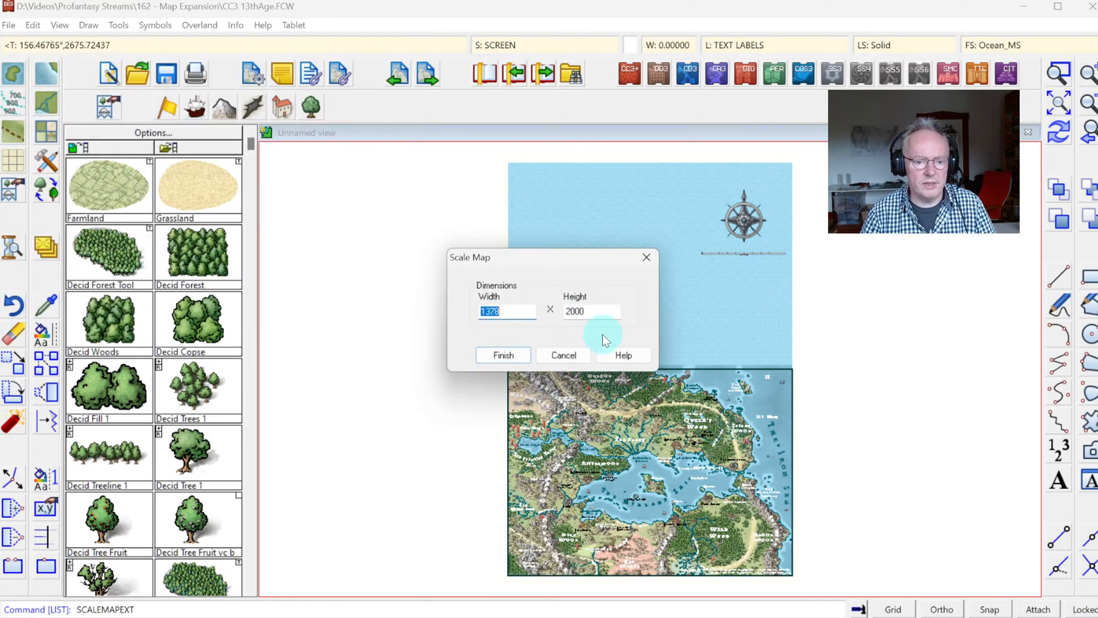
pyautogui.doubleClick(602, 311)
pyautogui.write('1000')
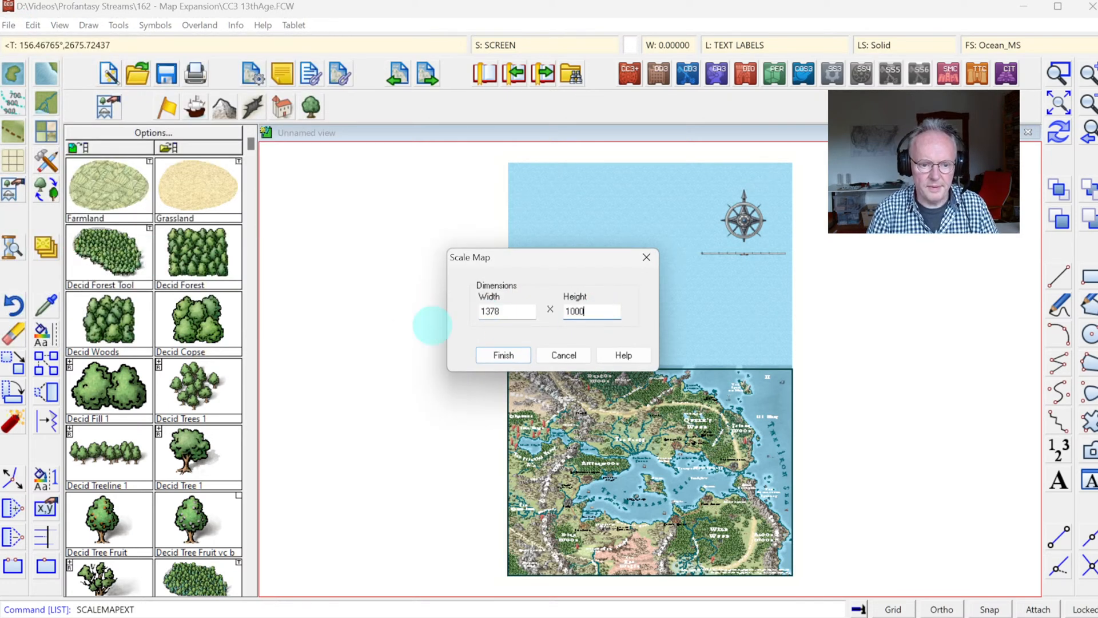
pyautogui.click(506, 355)
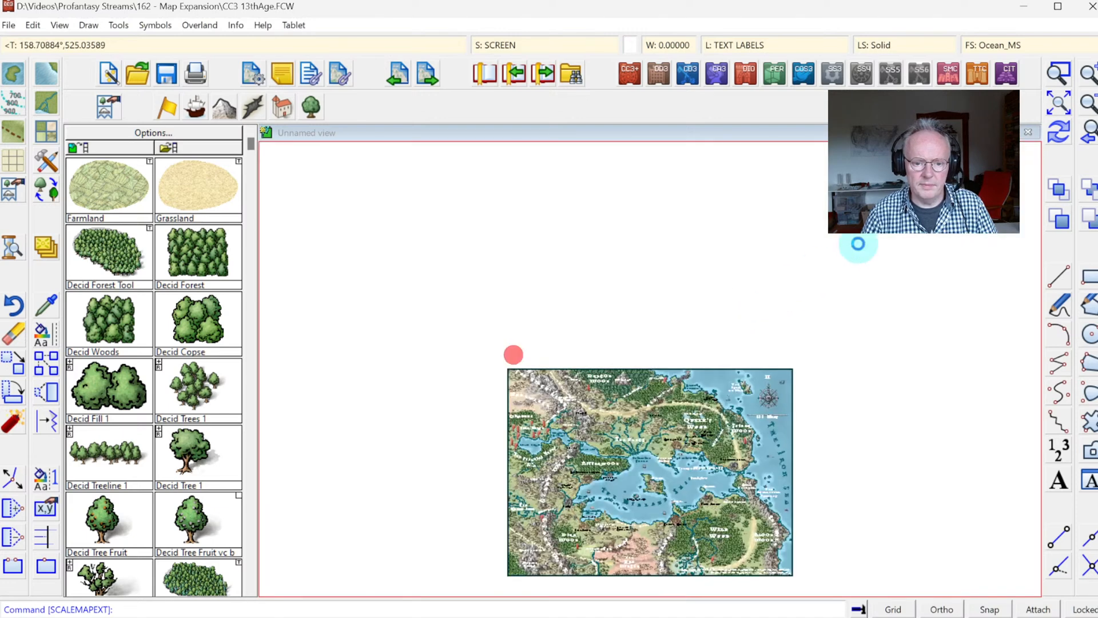
# Step: Change the layer of the compass rose and the scale bar to a new layer named CARTOUCHES
pyautogui.click(1066, 74)
pyautogui.click(718, 350)
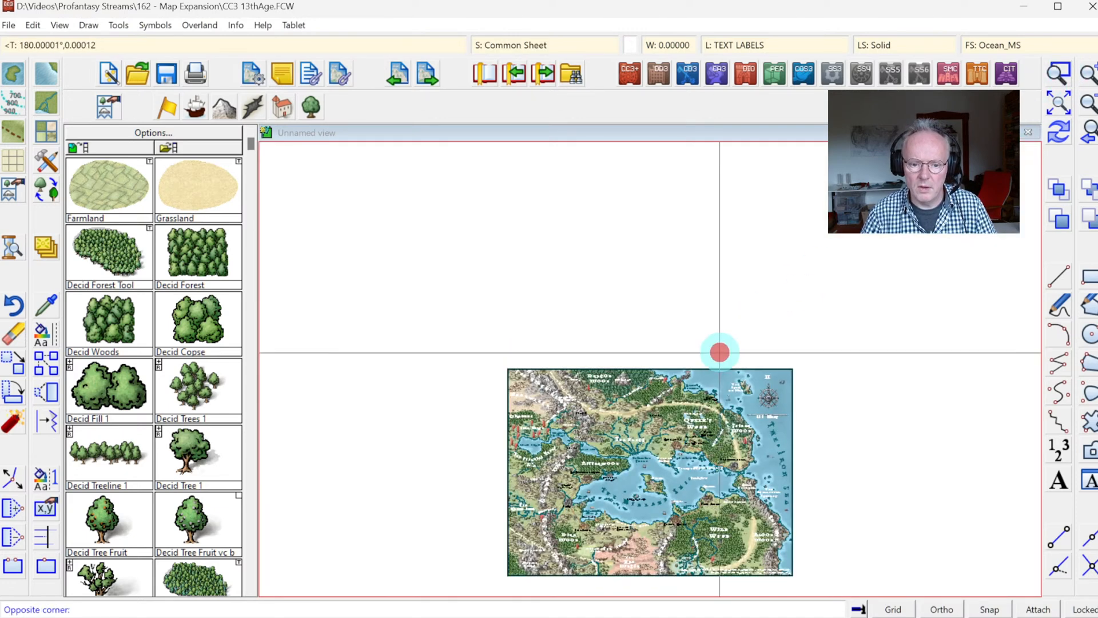
pyautogui.click(824, 445)
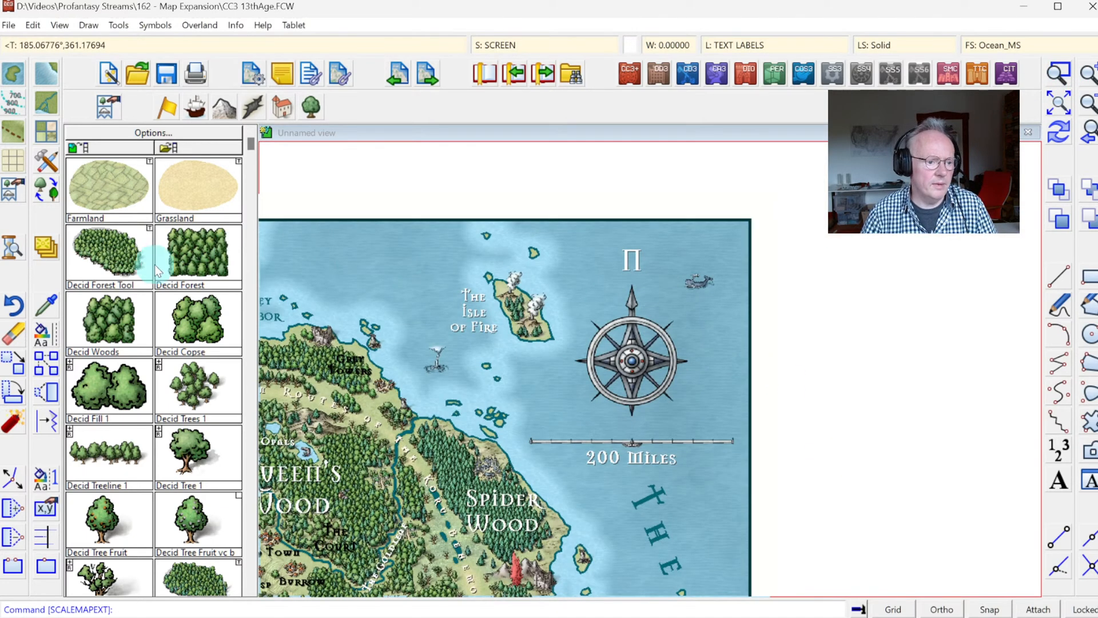
pyautogui.click(49, 332)
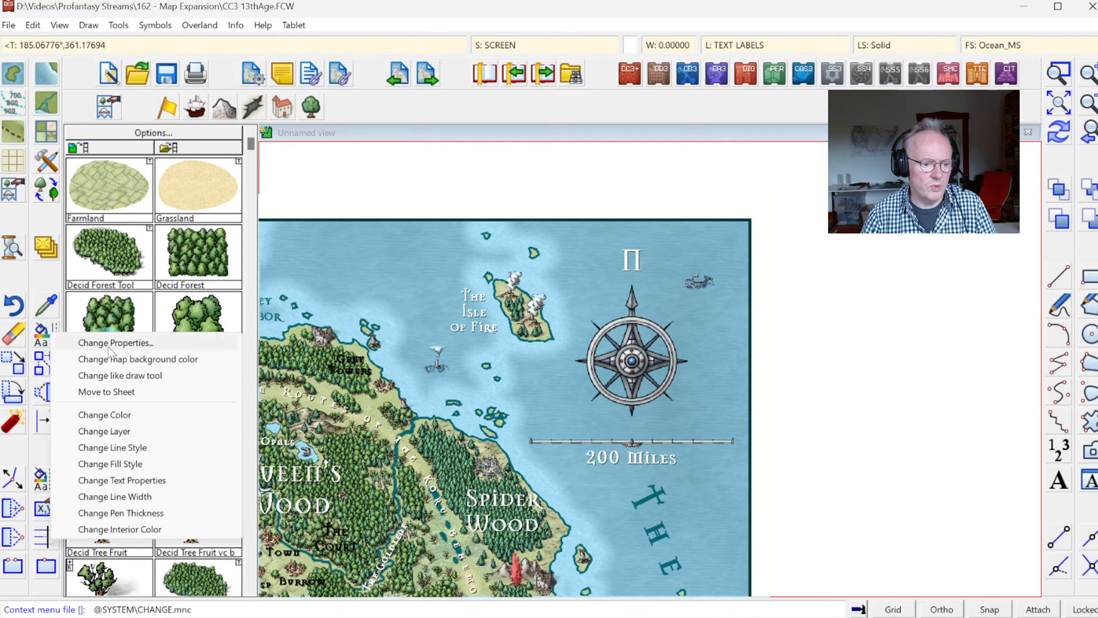
pyautogui.click(104, 431)
pyautogui.click(664, 378)
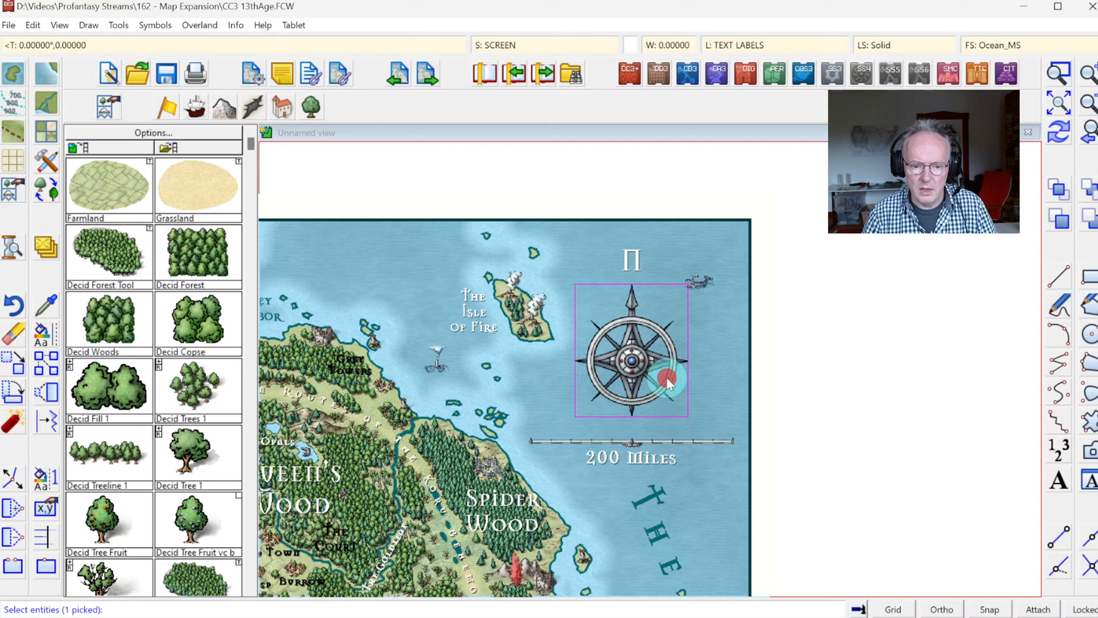
pyautogui.click(718, 440)
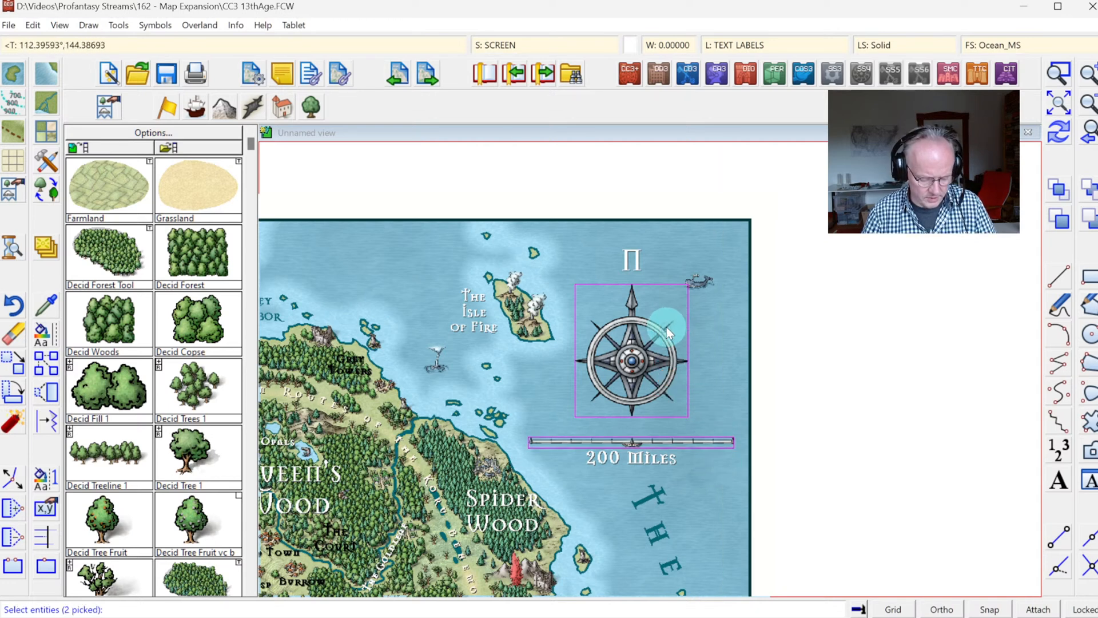
pyautogui.rightClick(616, 336)
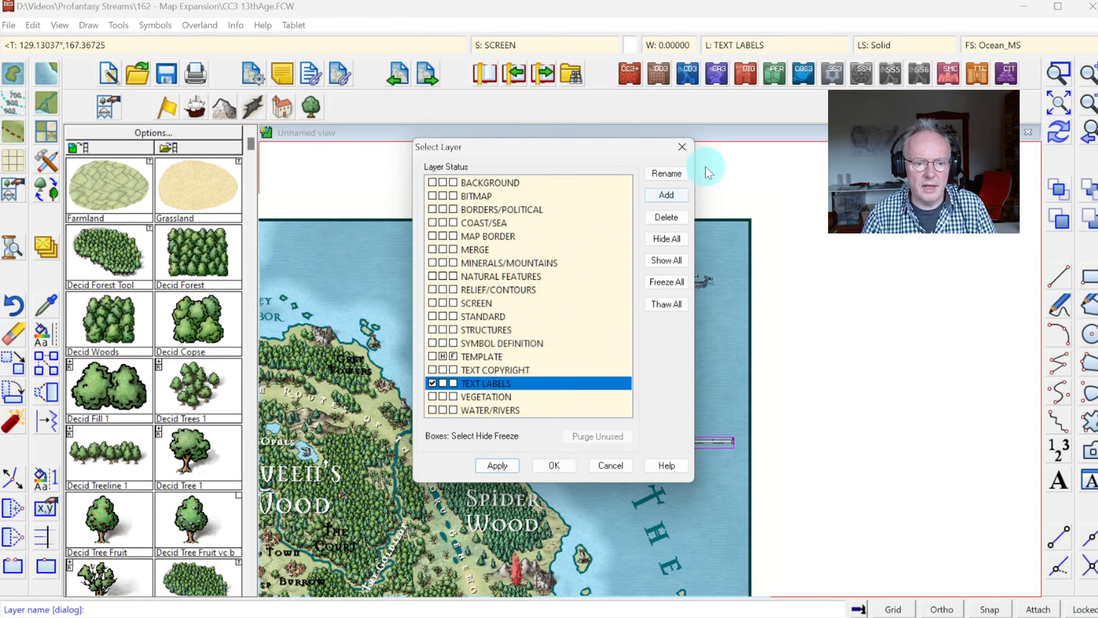
pyautogui.click(666, 195)
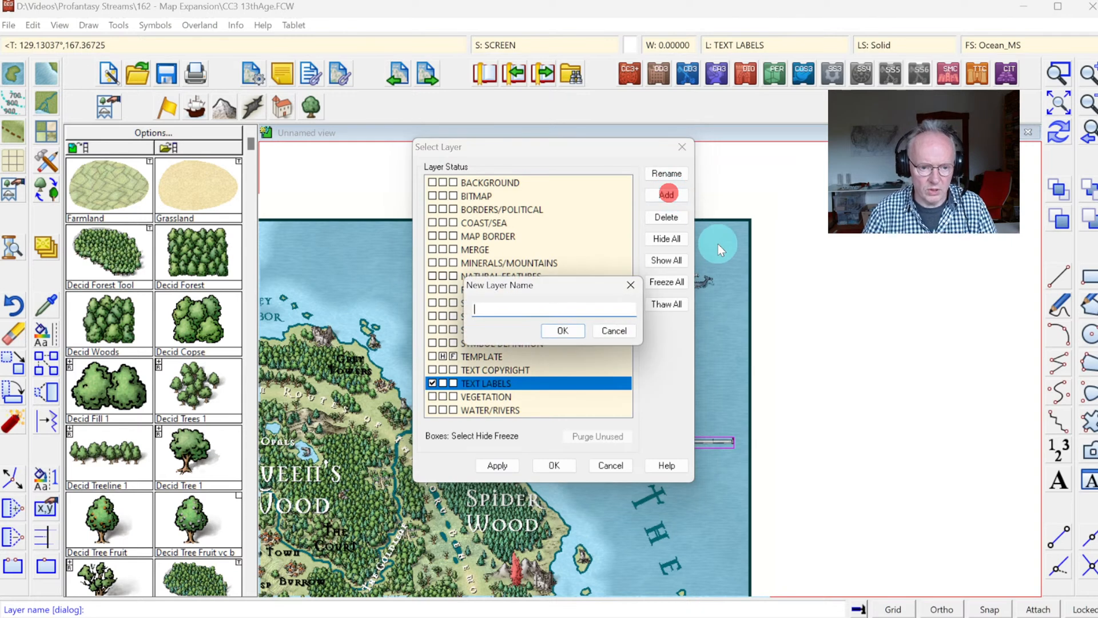
pyautogui.click(570, 330)
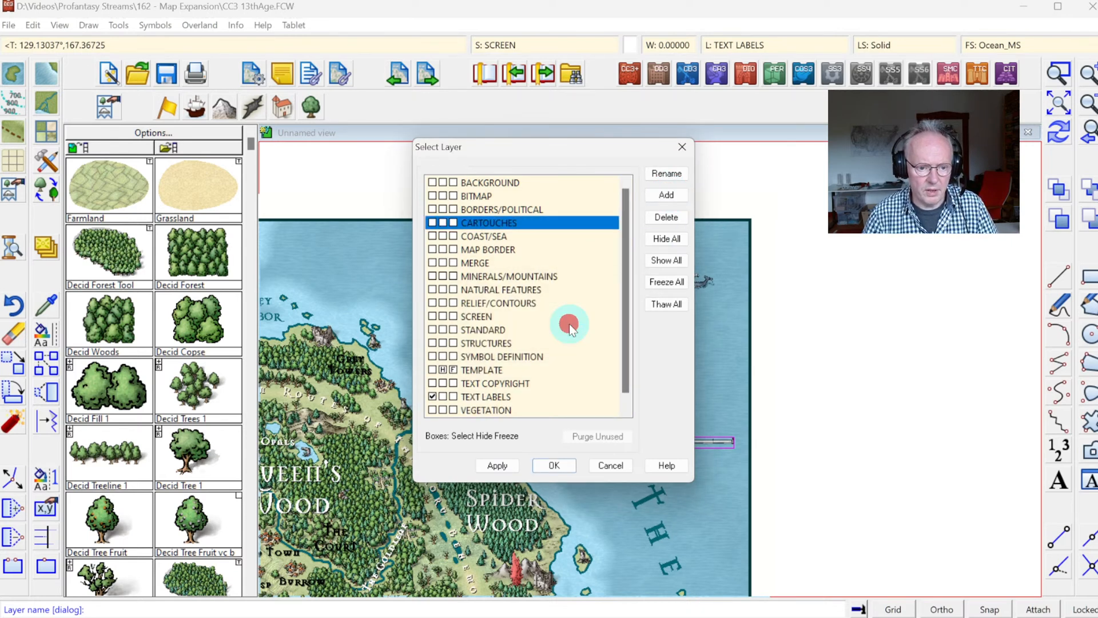
pyautogui.click(555, 465)
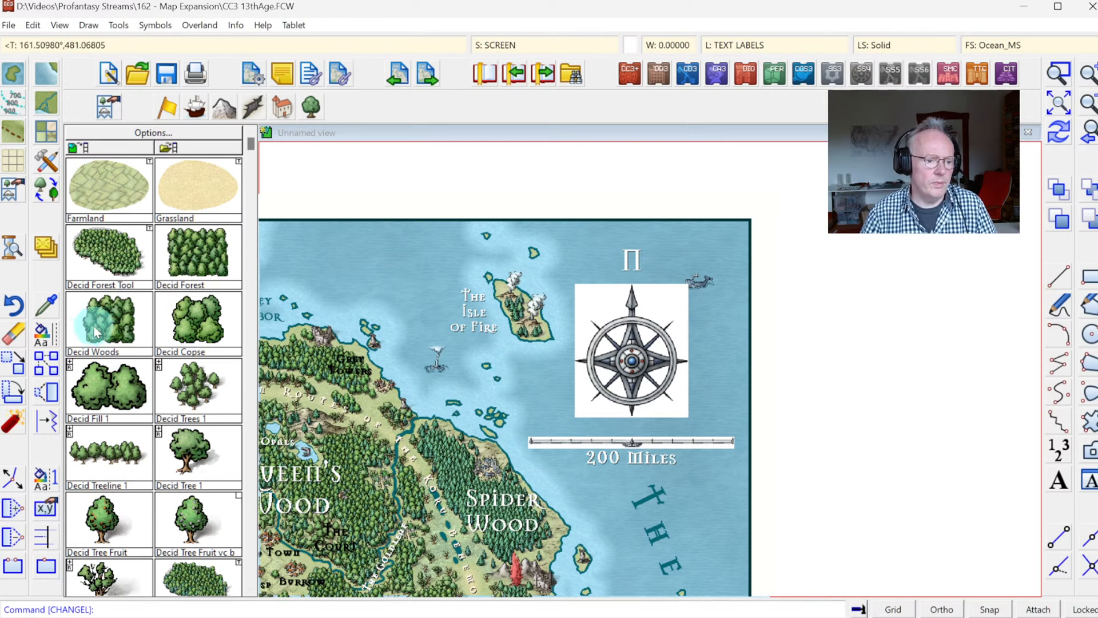
# Step: Change the layer of the rectangular border around the map to MAP BORDER
pyautogui.rightClick(52, 339)
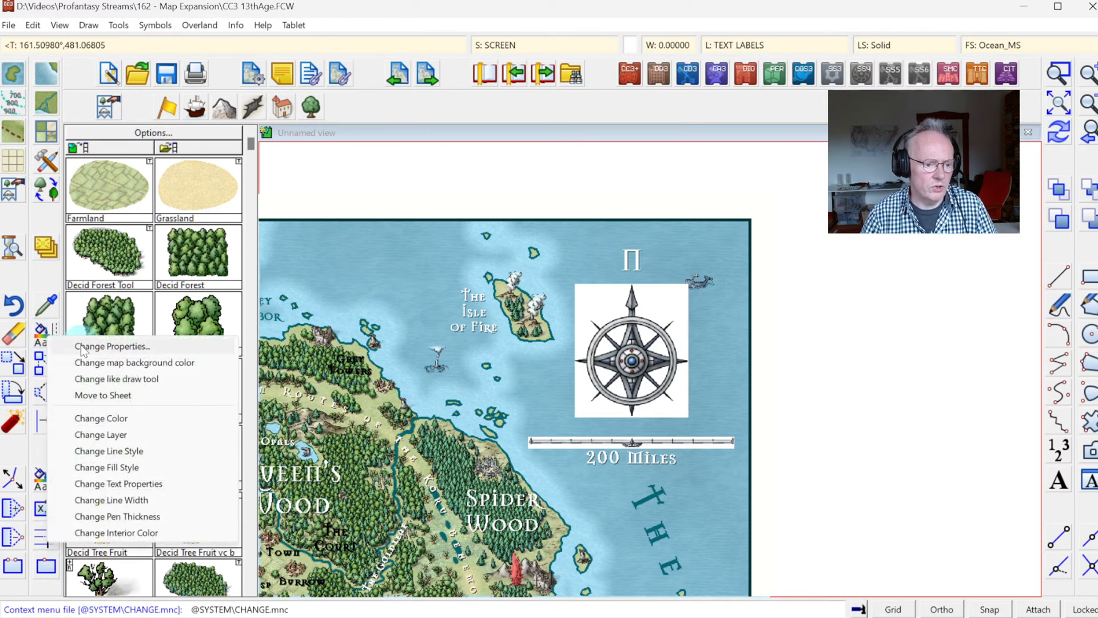
pyautogui.click(103, 434)
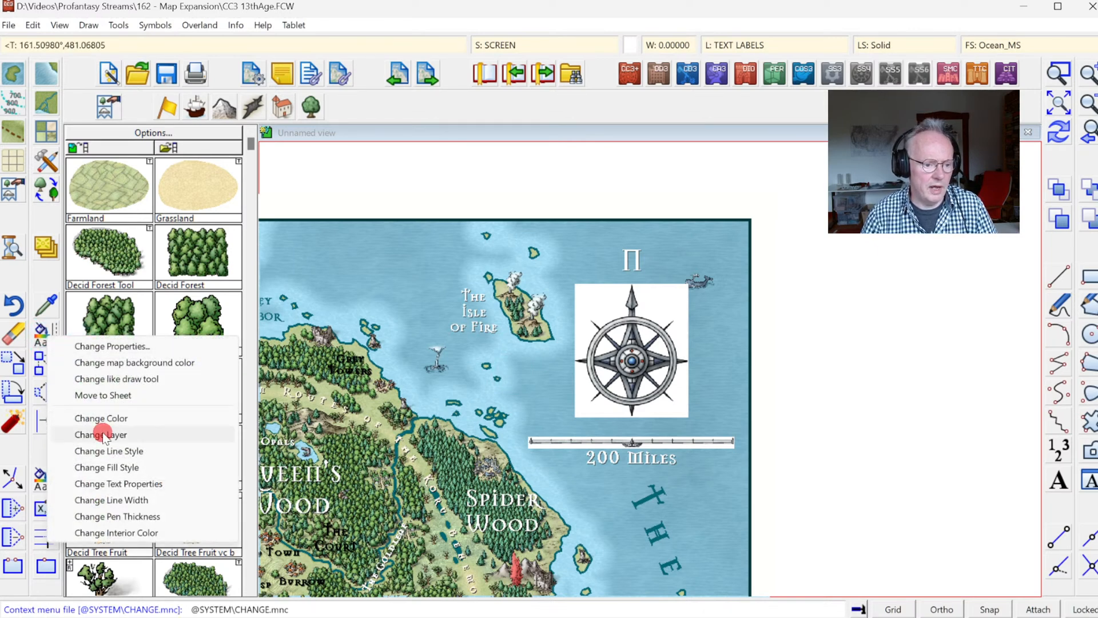
pyautogui.click(712, 220)
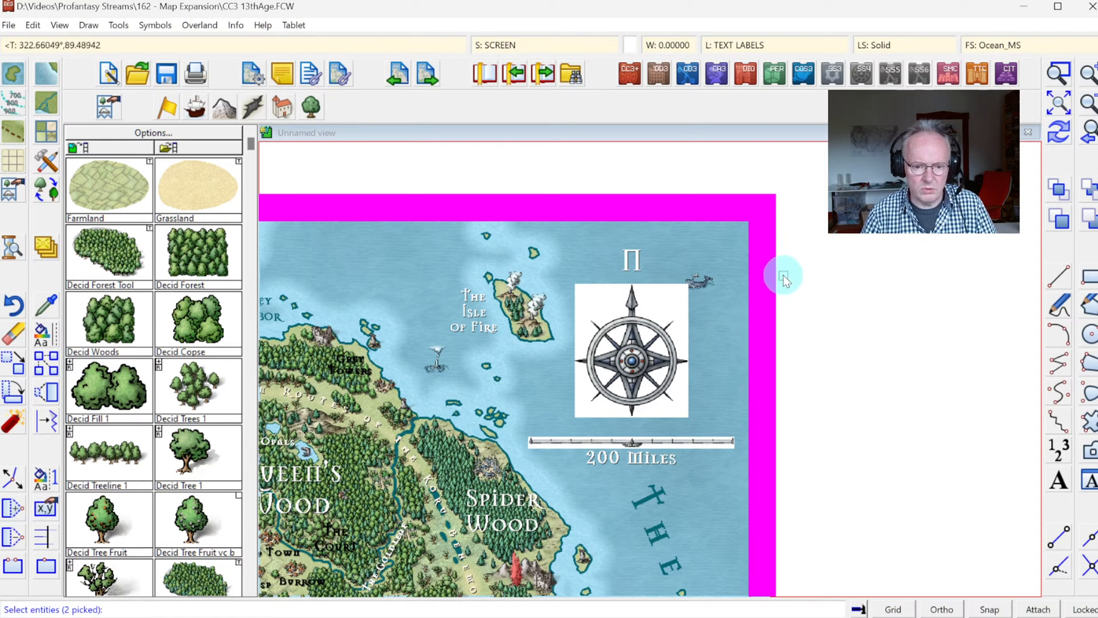
pyautogui.click(776, 297)
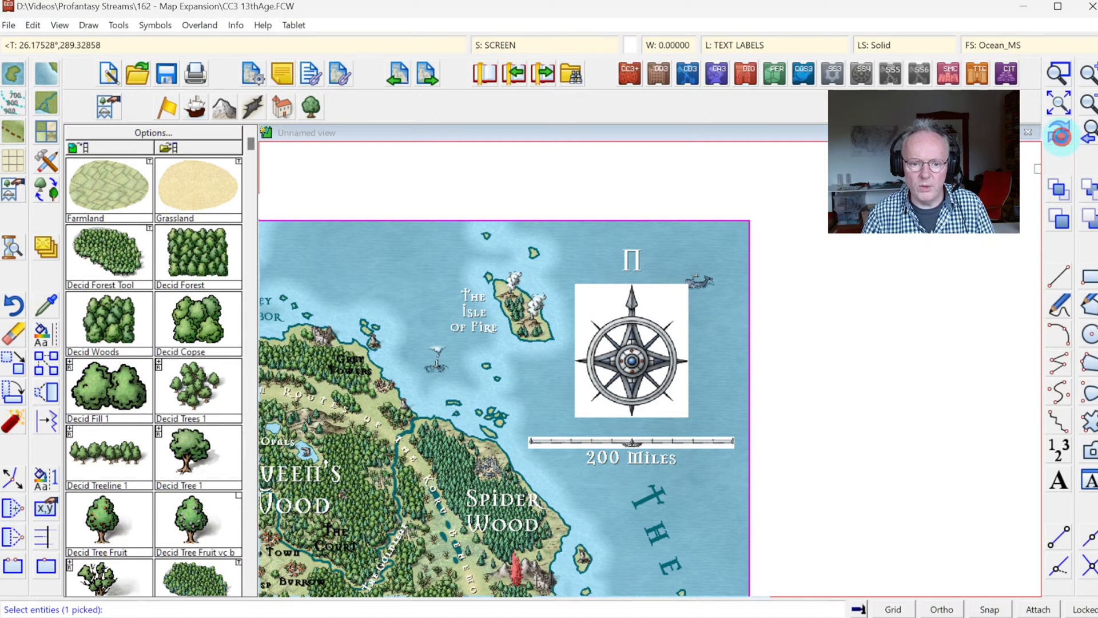
pyautogui.rightClick(640, 303)
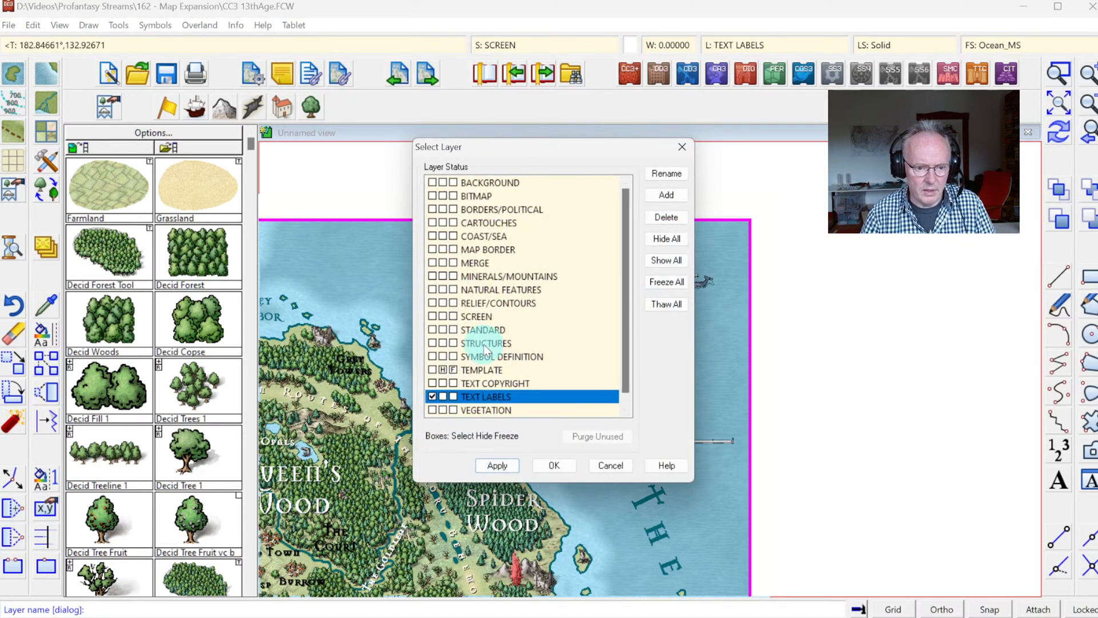
pyautogui.click(476, 250)
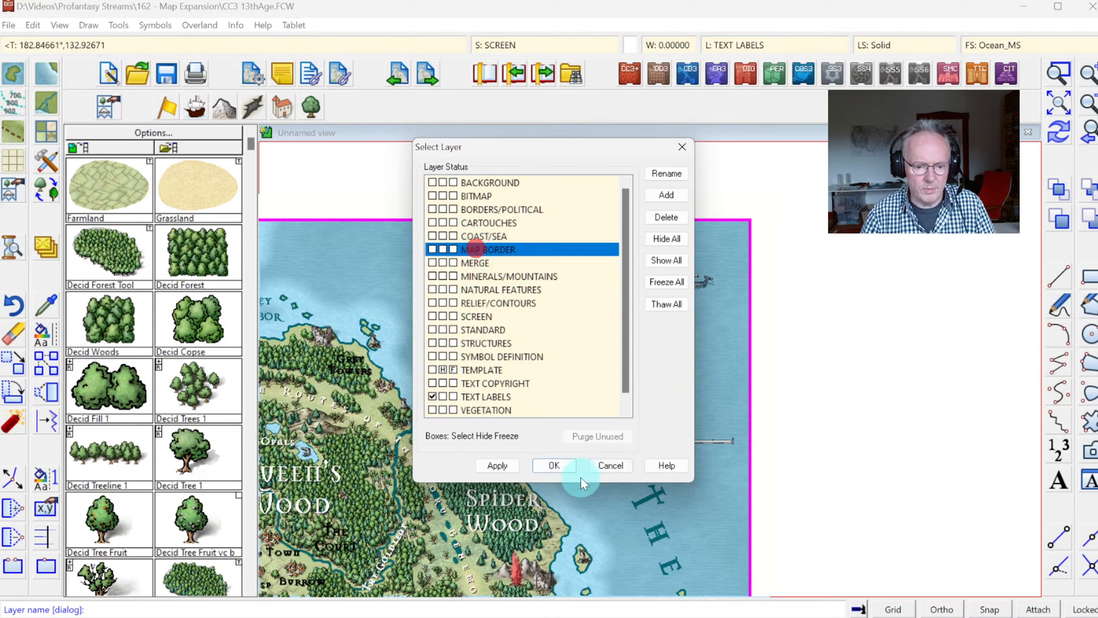
pyautogui.click(541, 461)
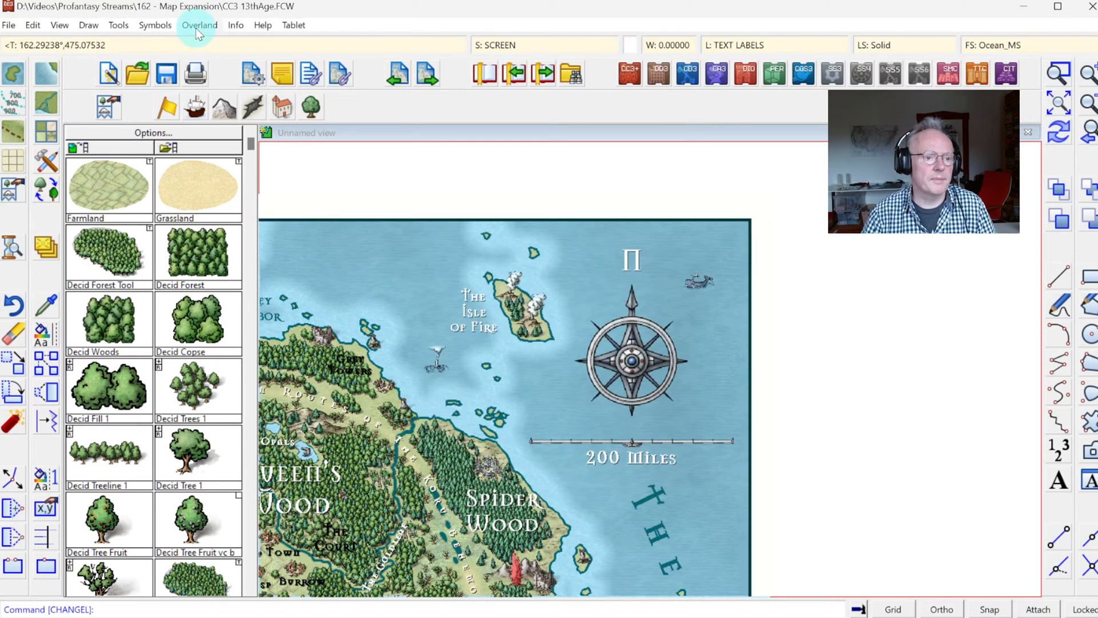
# Step: Resize the drawing area to a height of 2000, keeping the width of 1378, and show the full map
pyautogui.click(8, 25)
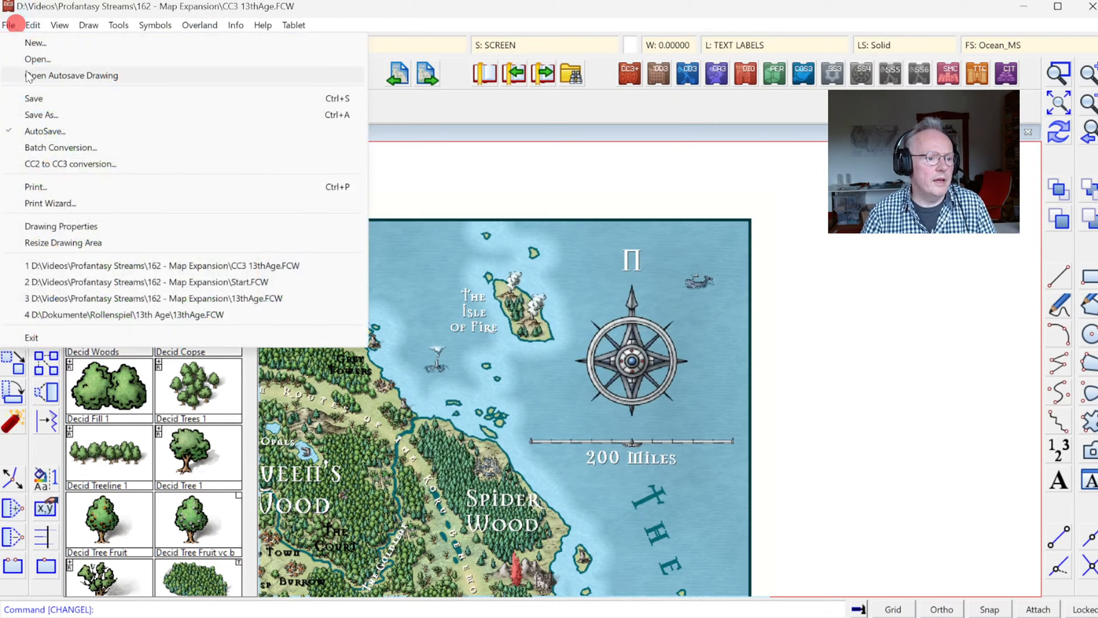
pyautogui.click(63, 242)
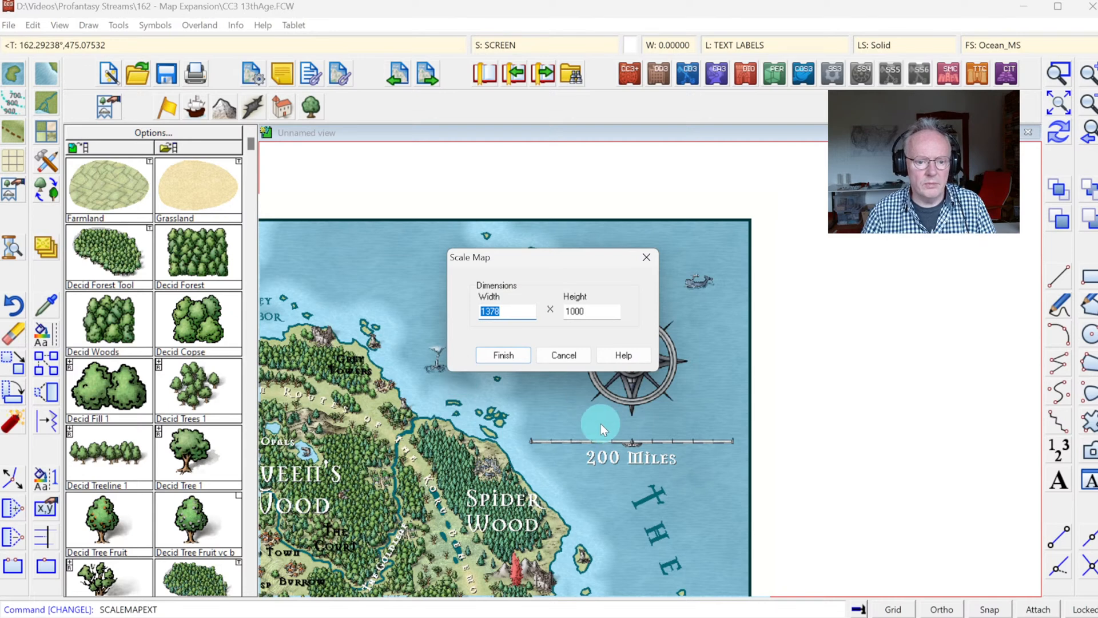
pyautogui.press('Tab')
pyautogui.write('2000')
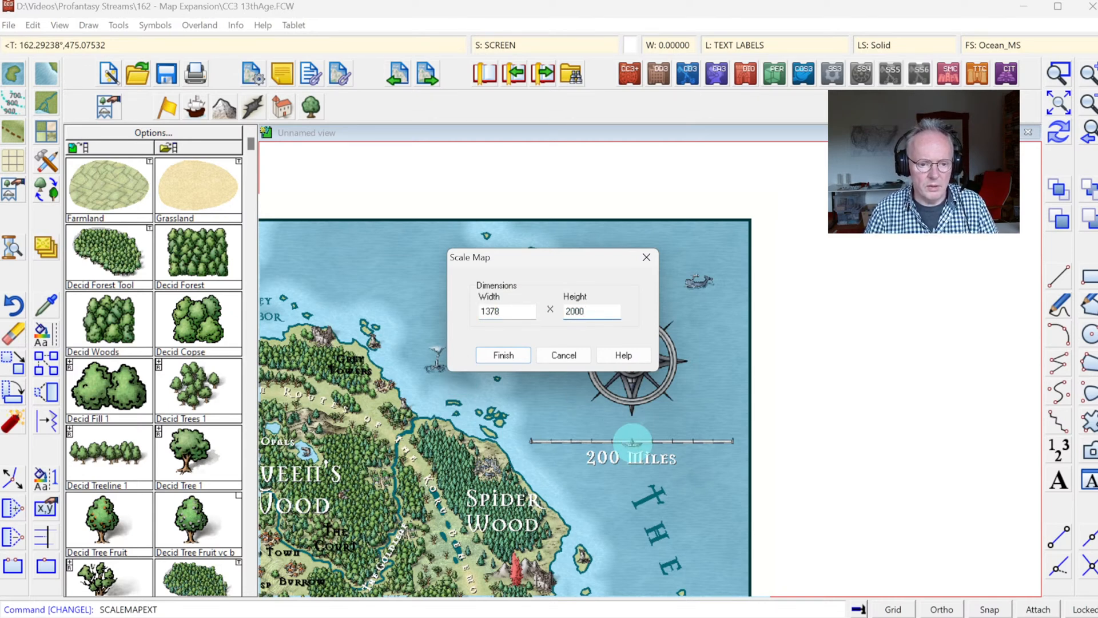
pyautogui.press('Return')
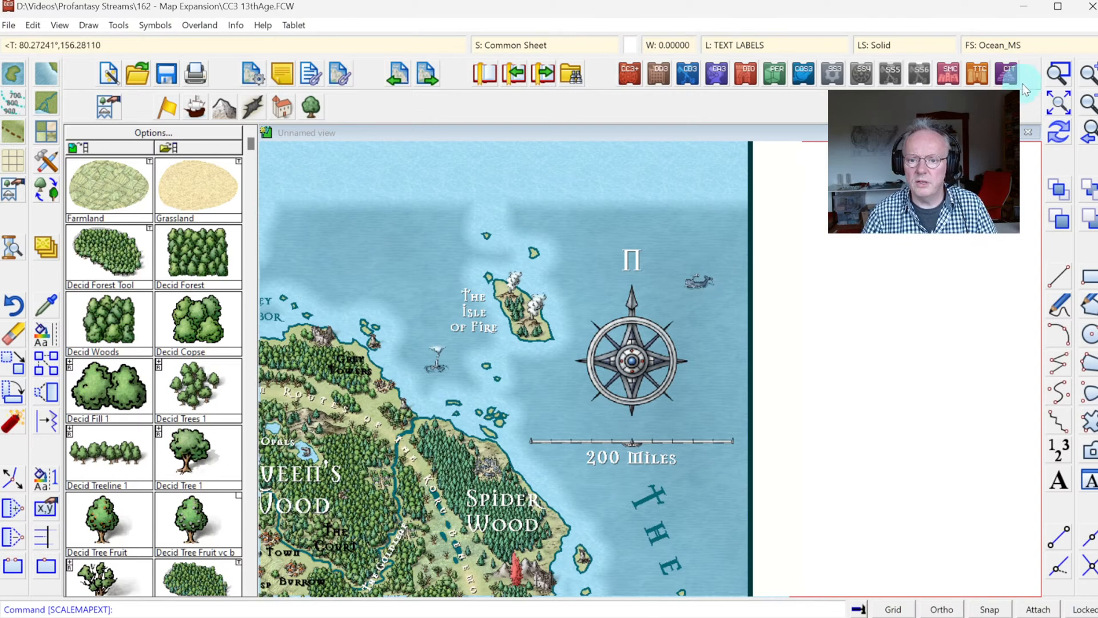
pyautogui.click(1063, 101)
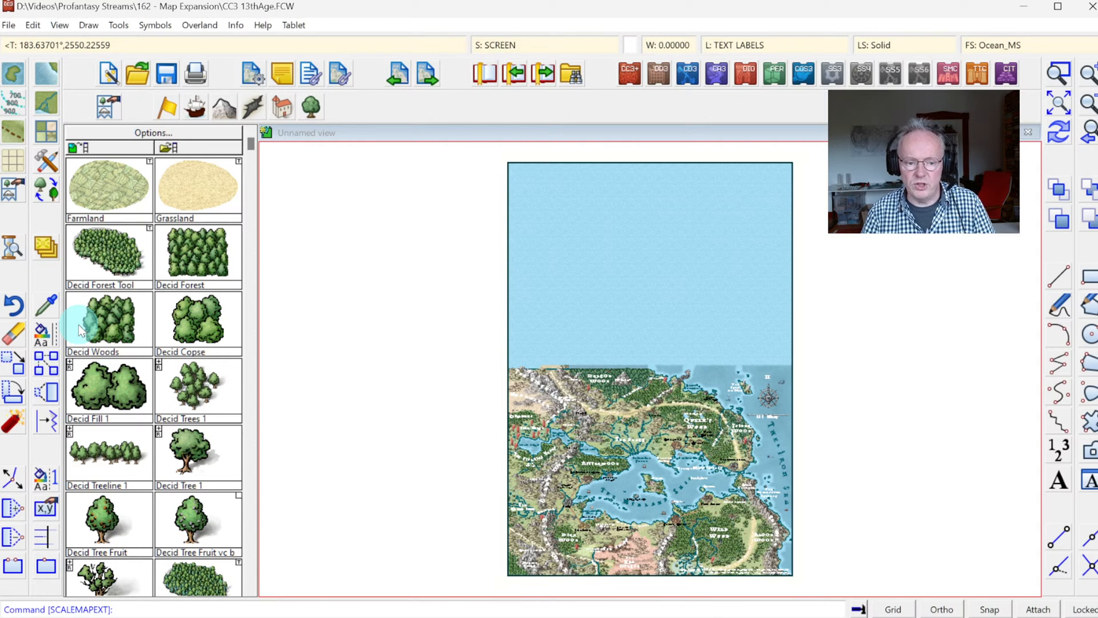
# Step: Start moving the original map content by selecting all its entities and excluding the border entities from the selection
pyautogui.click(14, 368)
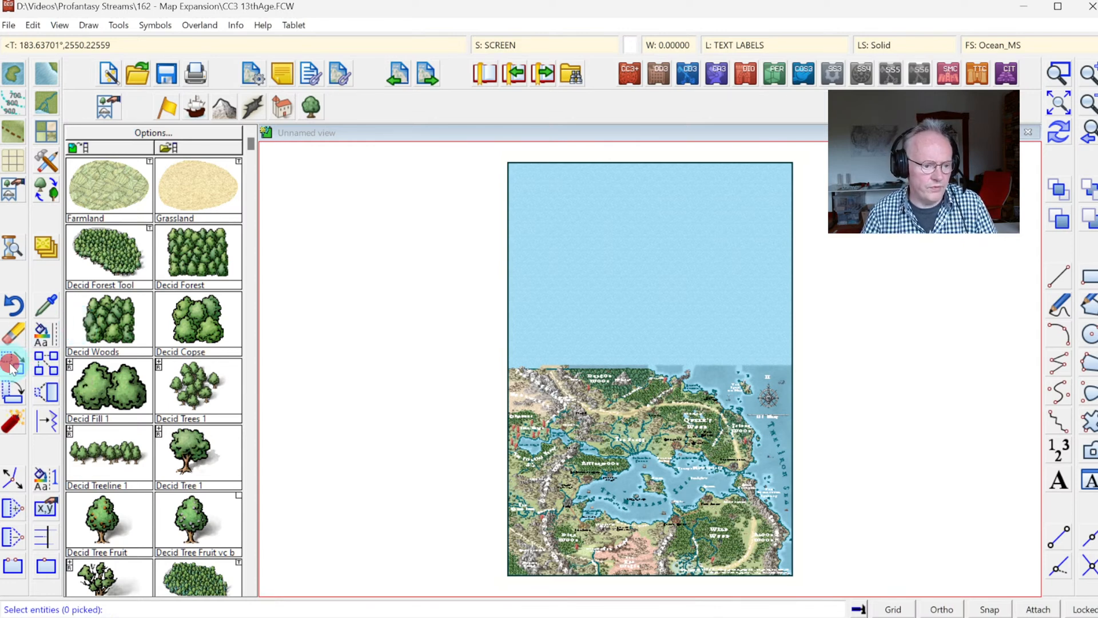
pyautogui.click(446, 353)
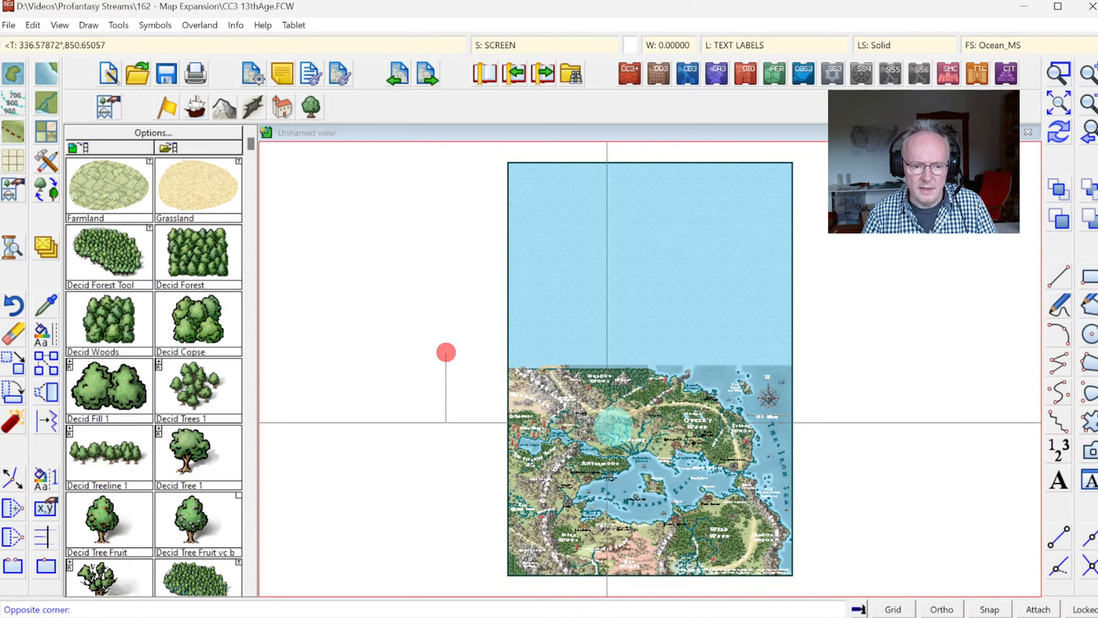
pyautogui.click(816, 573)
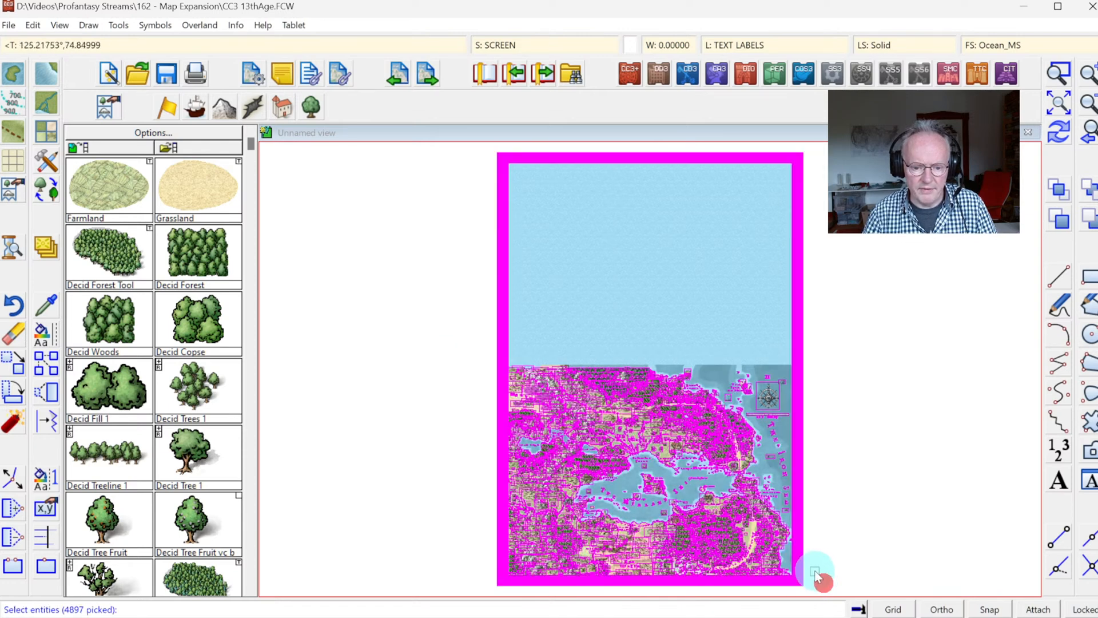
pyautogui.rightClick(657, 295)
pyautogui.moveTo(691, 338)
pyautogui.click(758, 371)
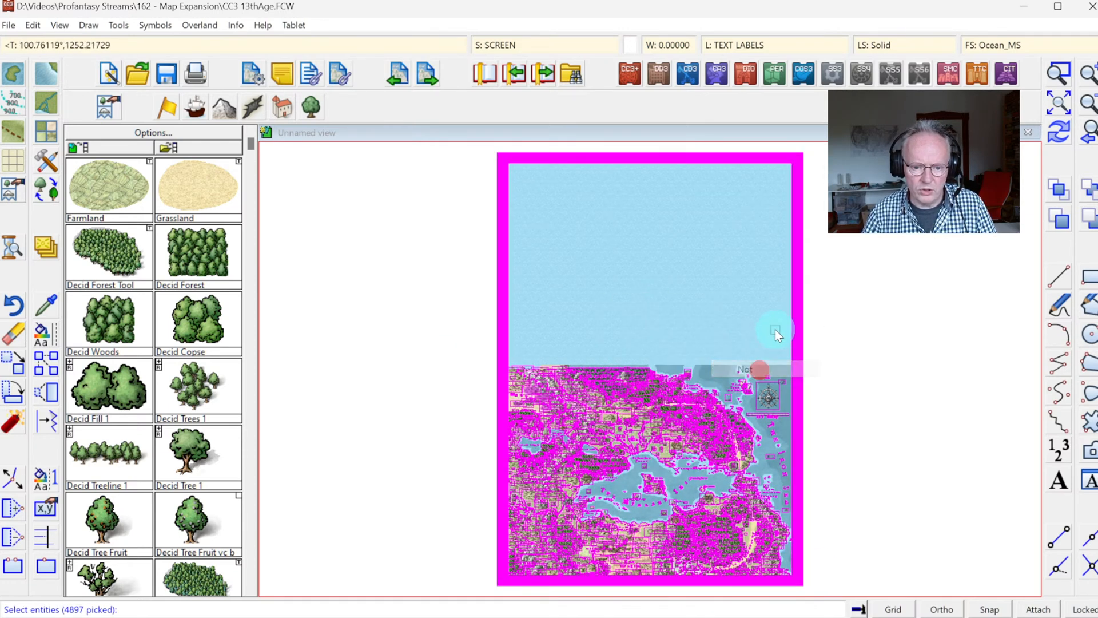
pyautogui.click(748, 277)
pyautogui.click(884, 309)
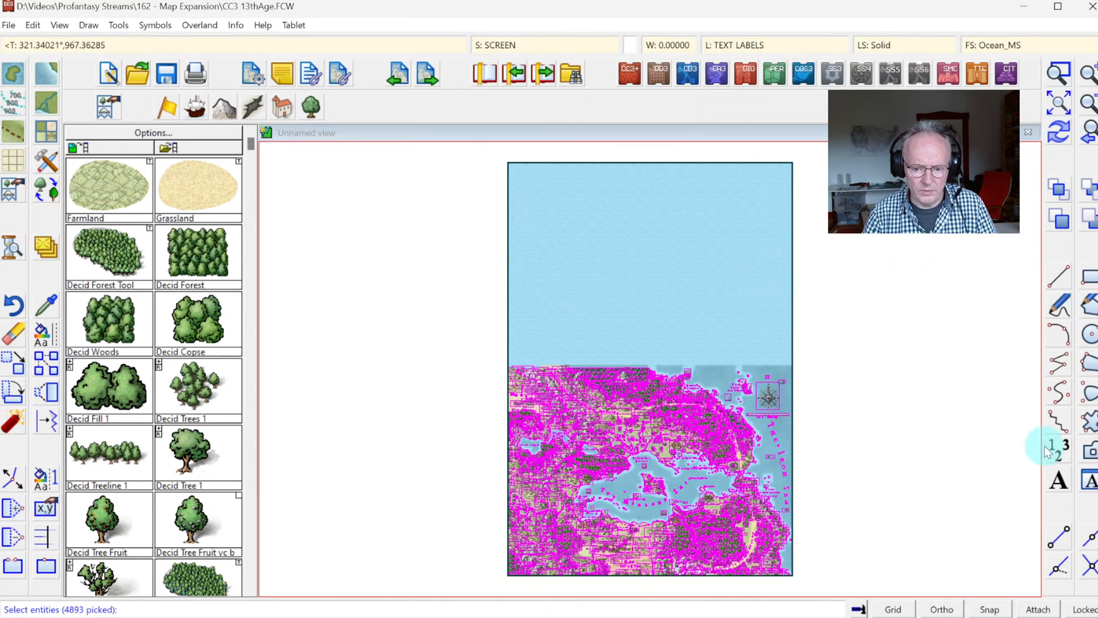
# Step: Turn on grid and snap and choose the "500 mile, 1 snap" grid system
pyautogui.click(990, 610)
pyautogui.click(906, 610)
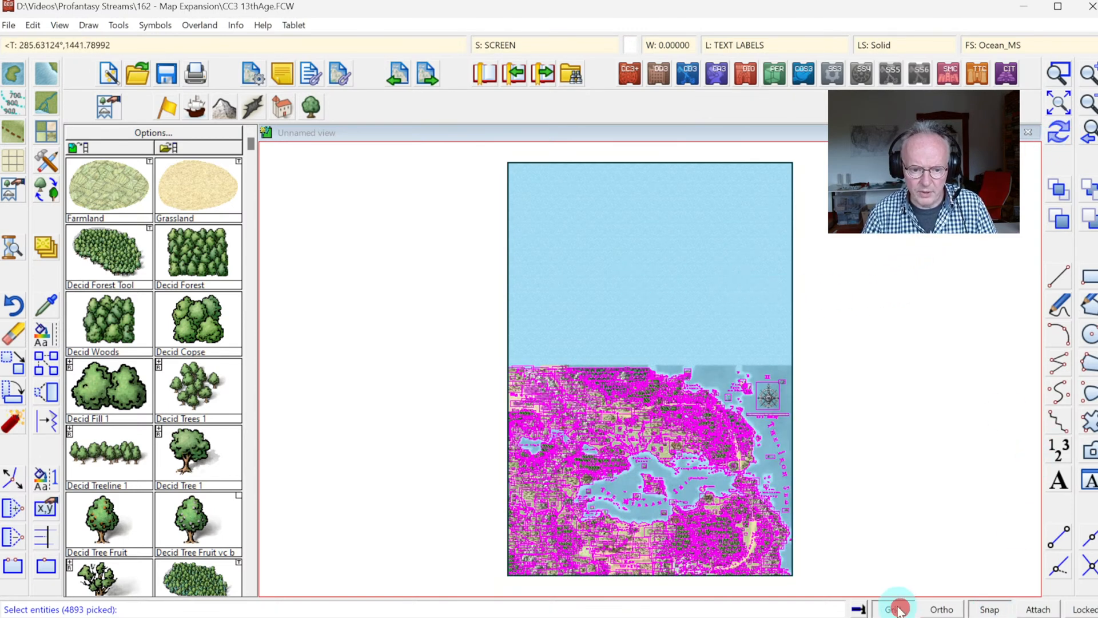
pyautogui.rightClick(792, 478)
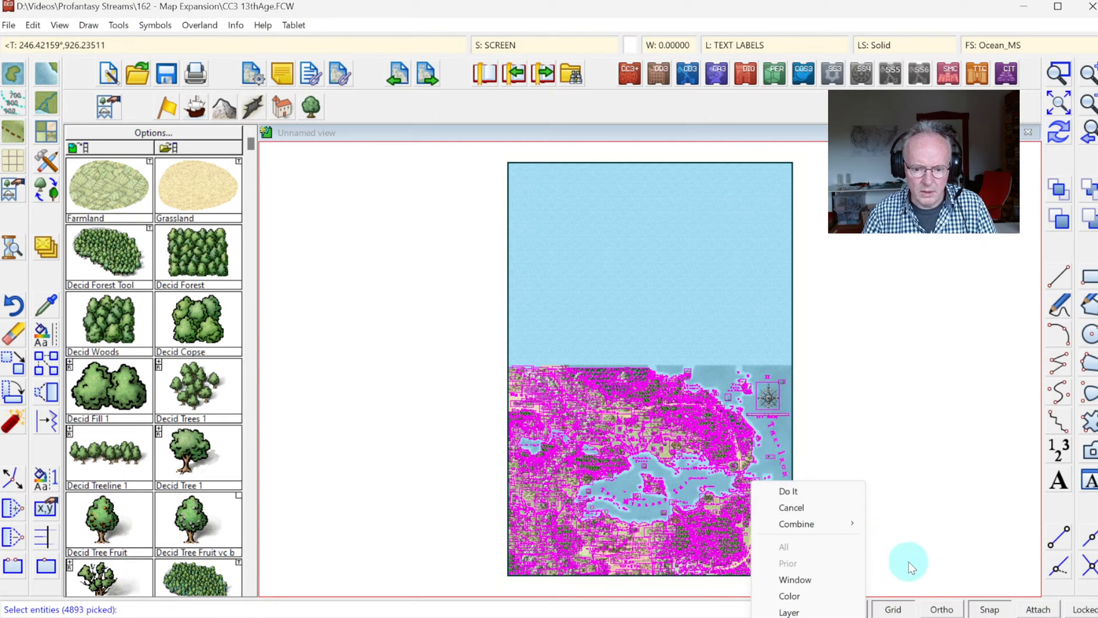
pyautogui.rightClick(893, 610)
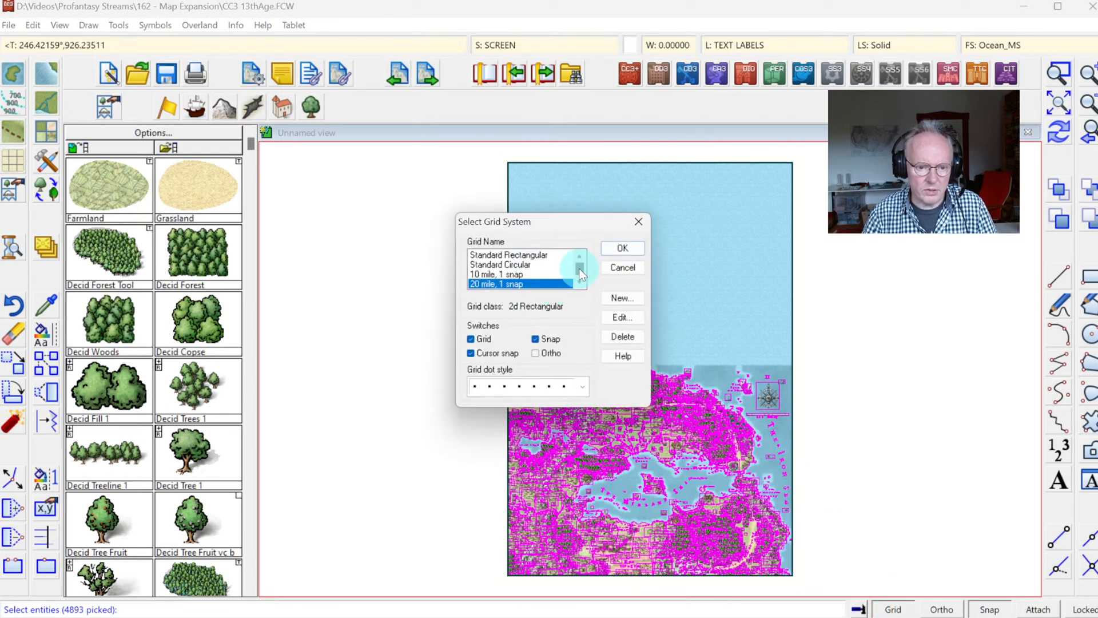
pyautogui.moveTo(581, 266); pyautogui.dragTo(583, 282)
pyautogui.click(504, 265)
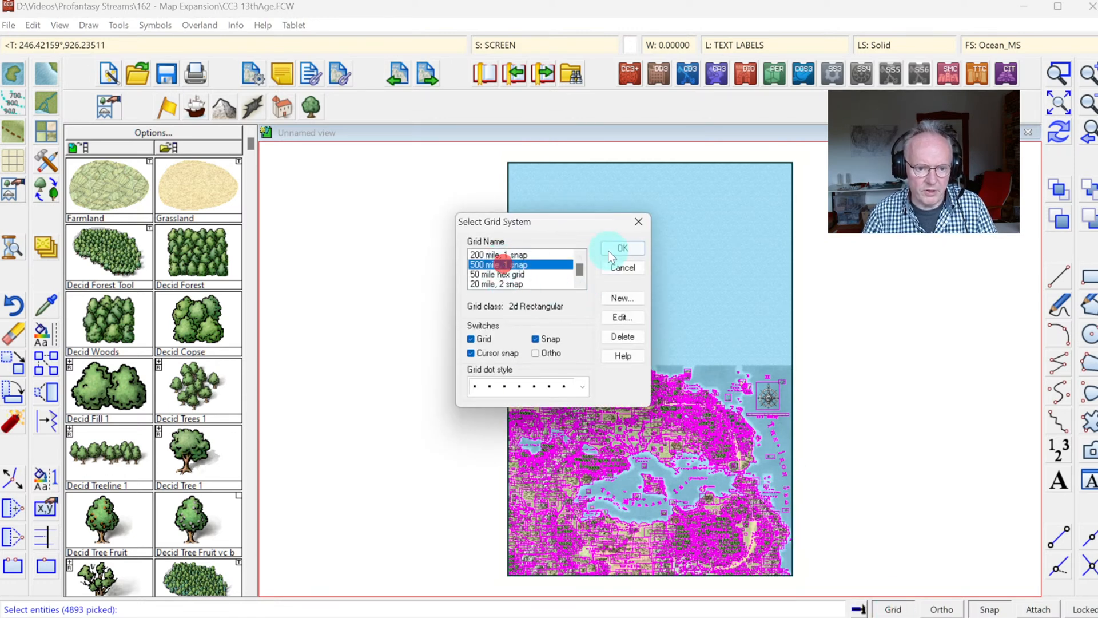
pyautogui.click(623, 247)
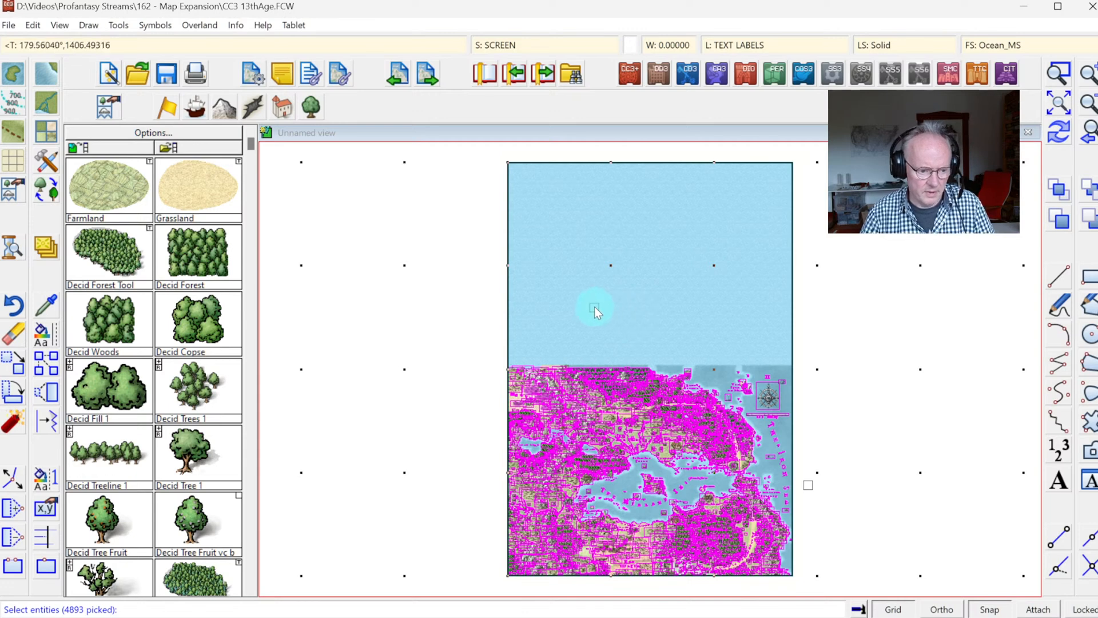
# Step: Move the selected map content from its old upper-left corner to the expanded map's upper-left corner and redraw the map
pyautogui.rightClick(575, 312)
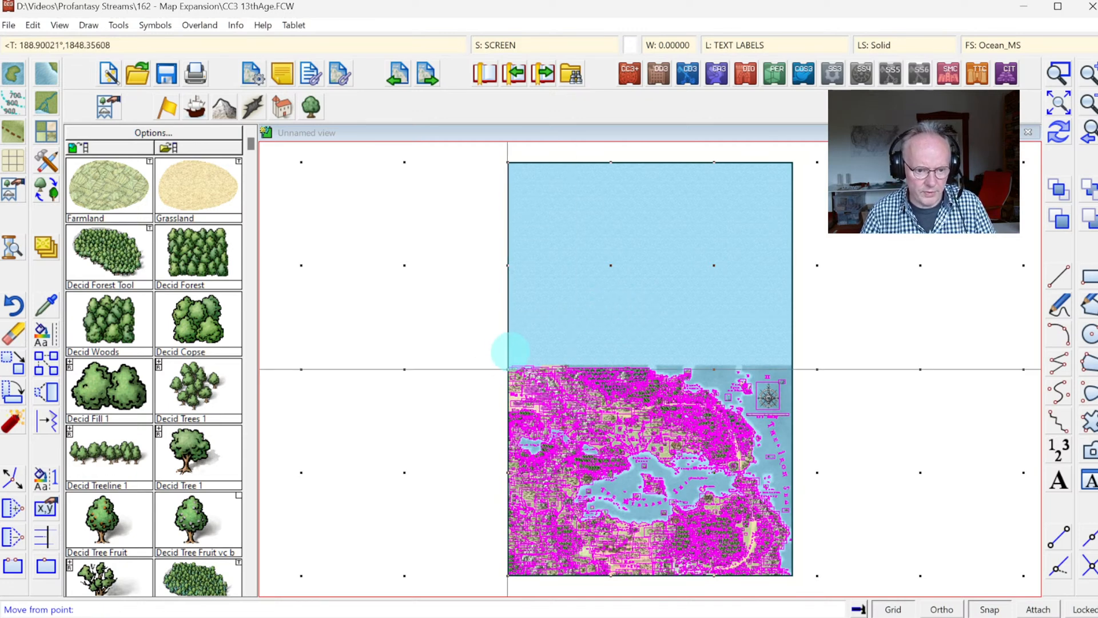
pyautogui.click(507, 350)
pyautogui.click(505, 163)
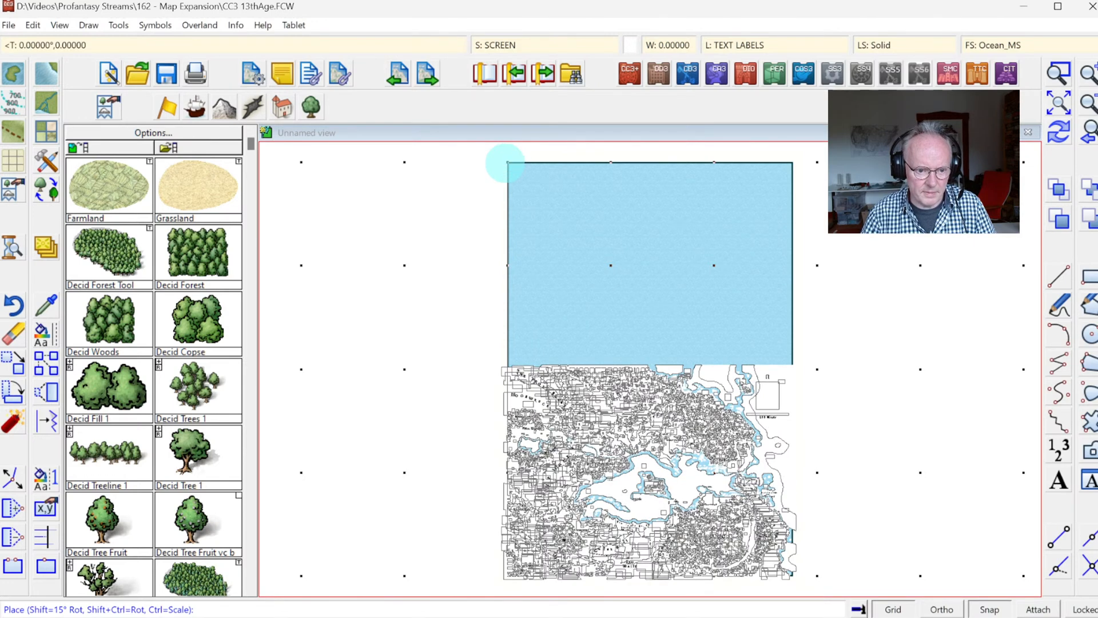
pyautogui.click(498, 220)
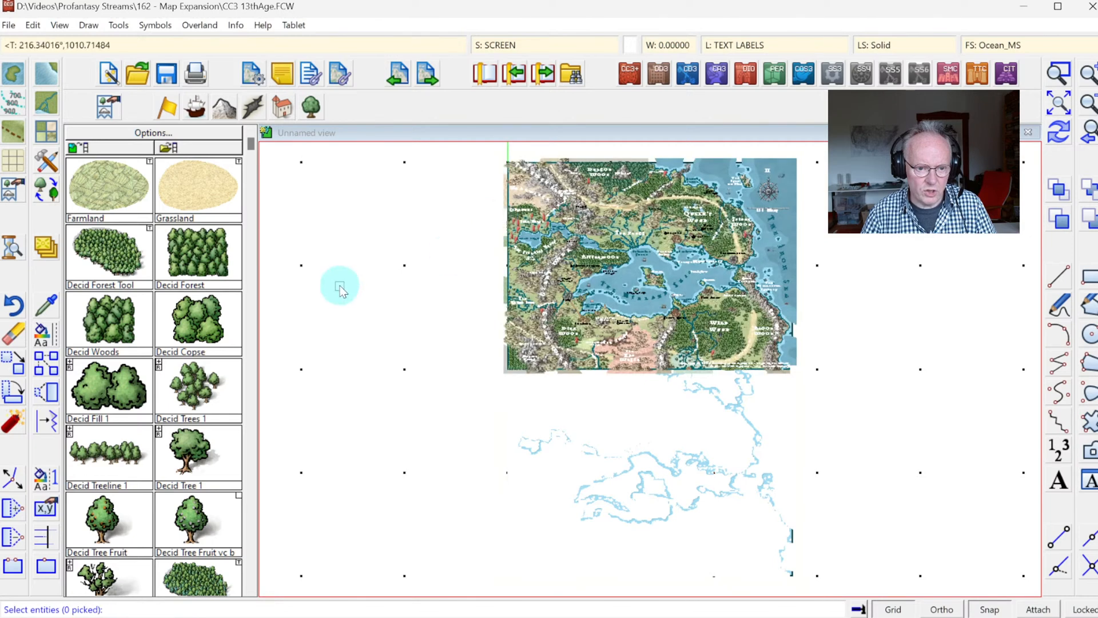
pyautogui.click(1058, 137)
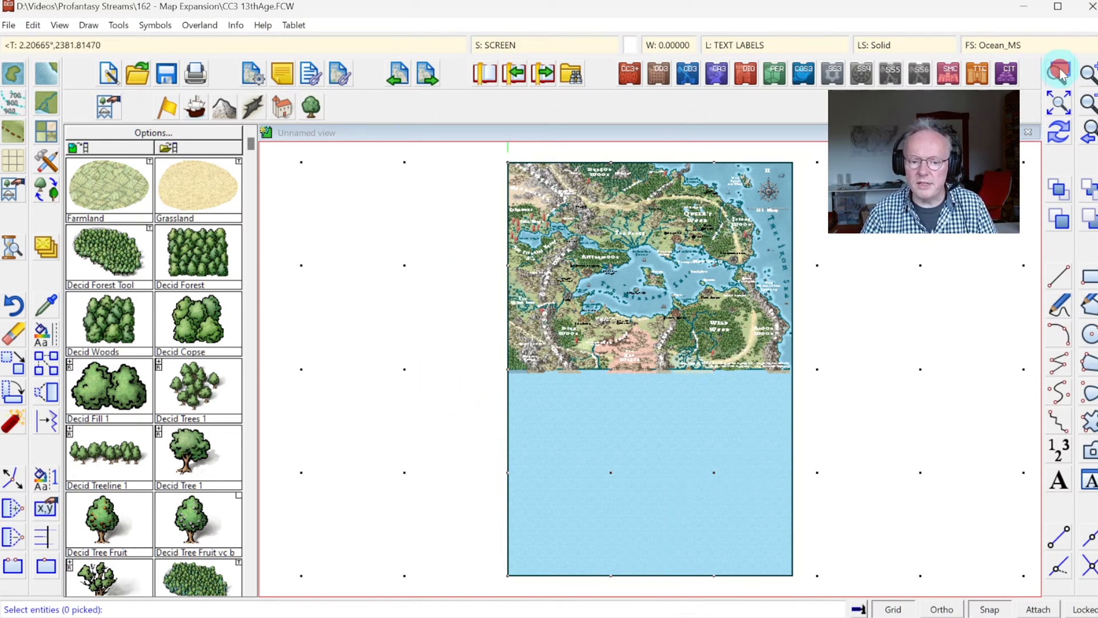
# Step: Examine the southern edge of the moved map content where land, terrain and symbols meet the new sea area
pyautogui.click(609, 338)
pyautogui.click(821, 407)
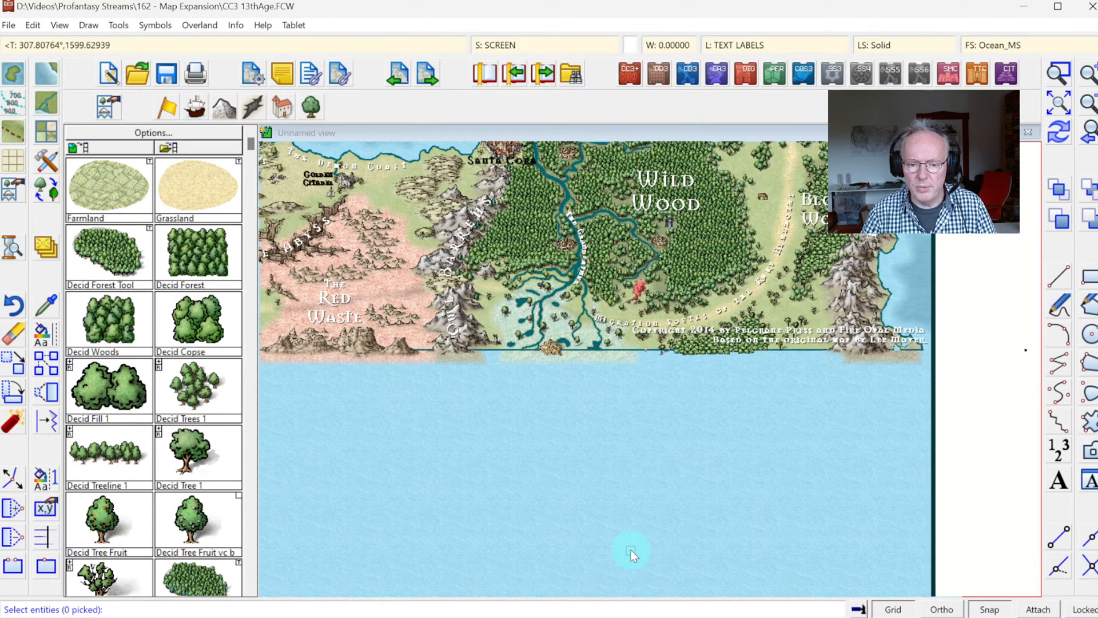
pyautogui.click(1059, 103)
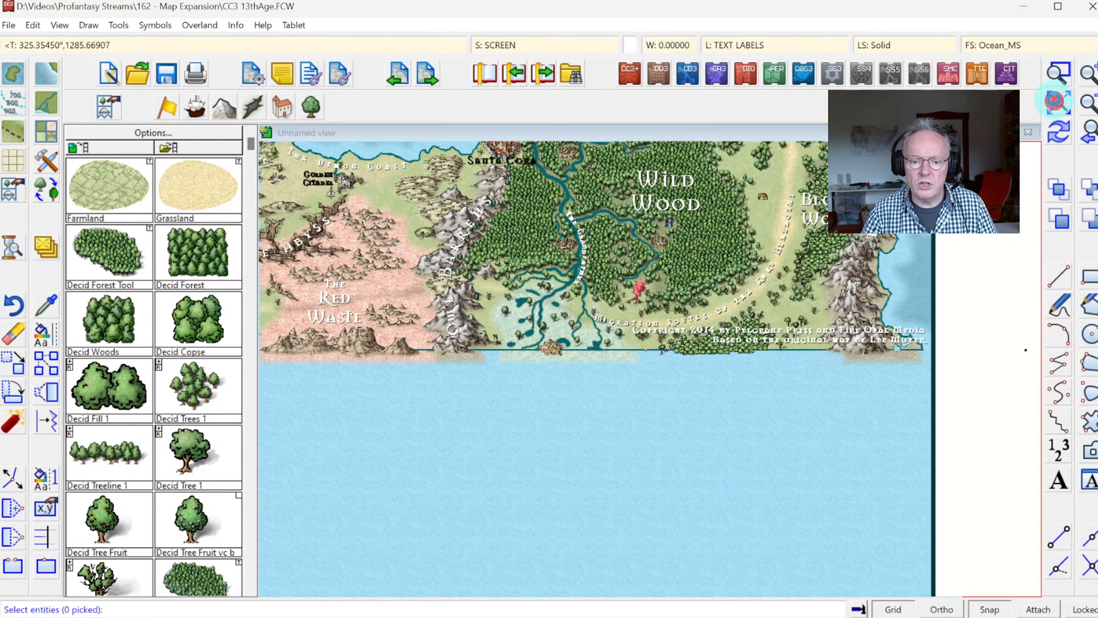
pyautogui.click(1061, 72)
pyautogui.click(657, 422)
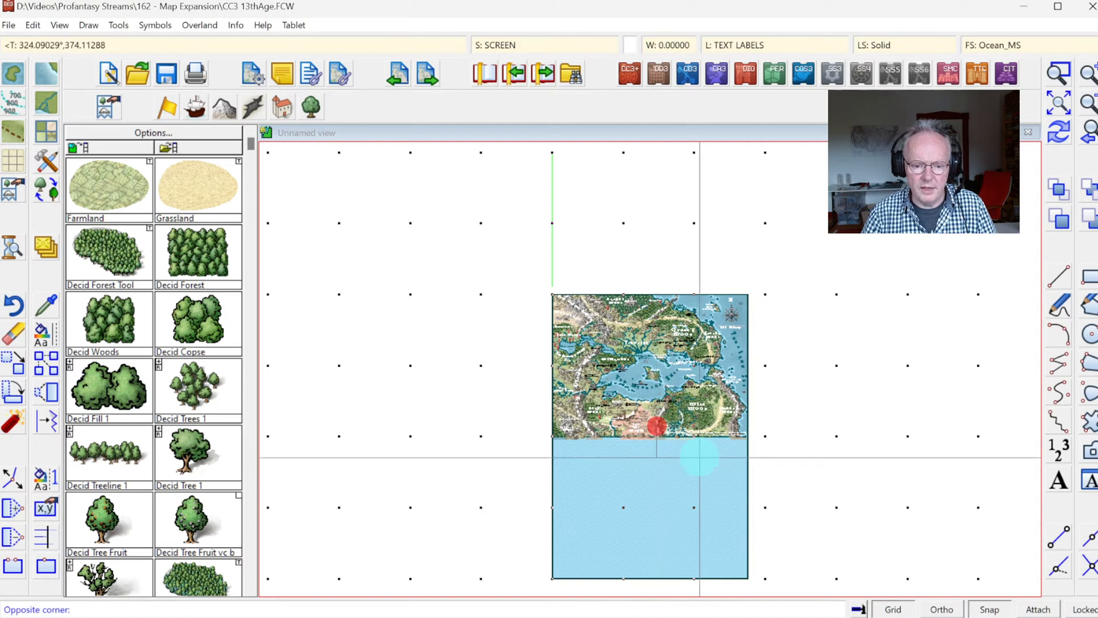
pyautogui.click(698, 455)
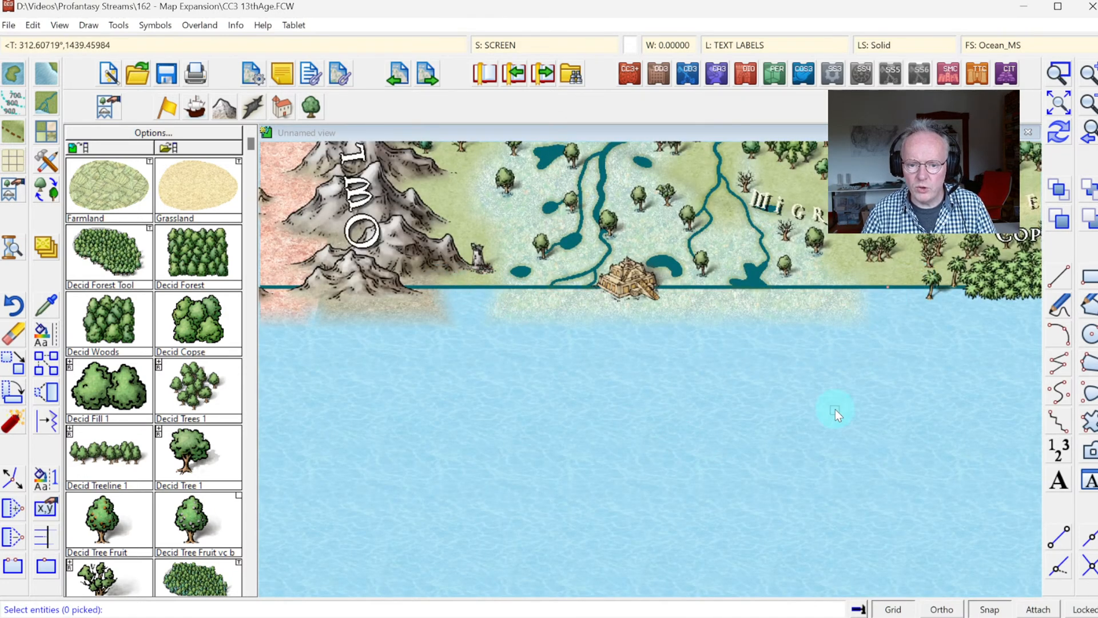
pyautogui.click(812, 435)
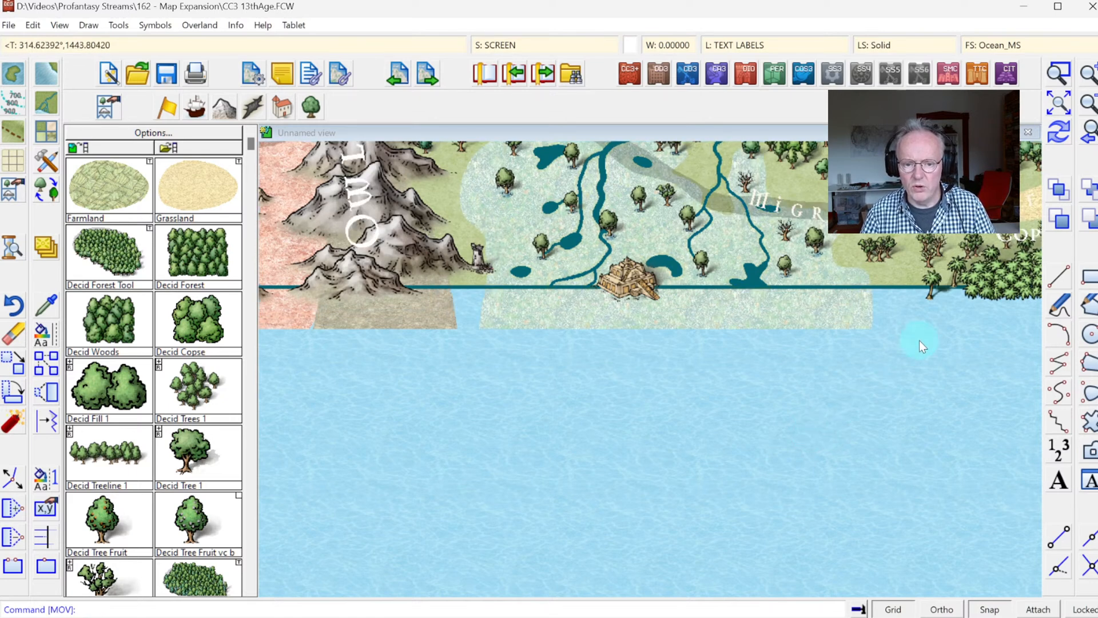
pyautogui.click(1057, 132)
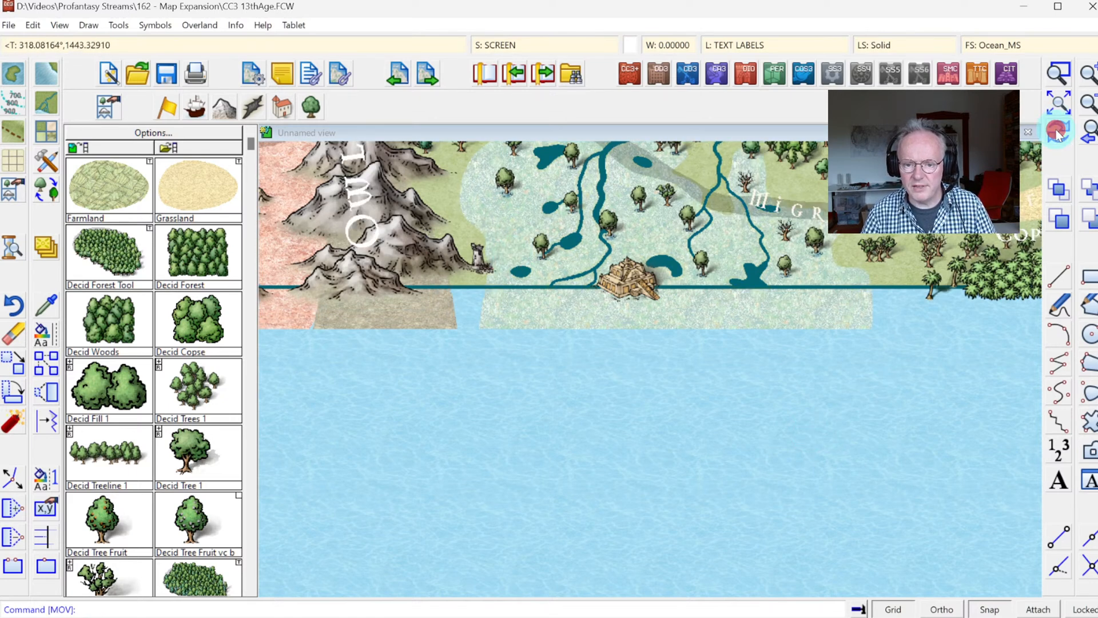
pyautogui.click(1081, 111)
pyautogui.click(1083, 113)
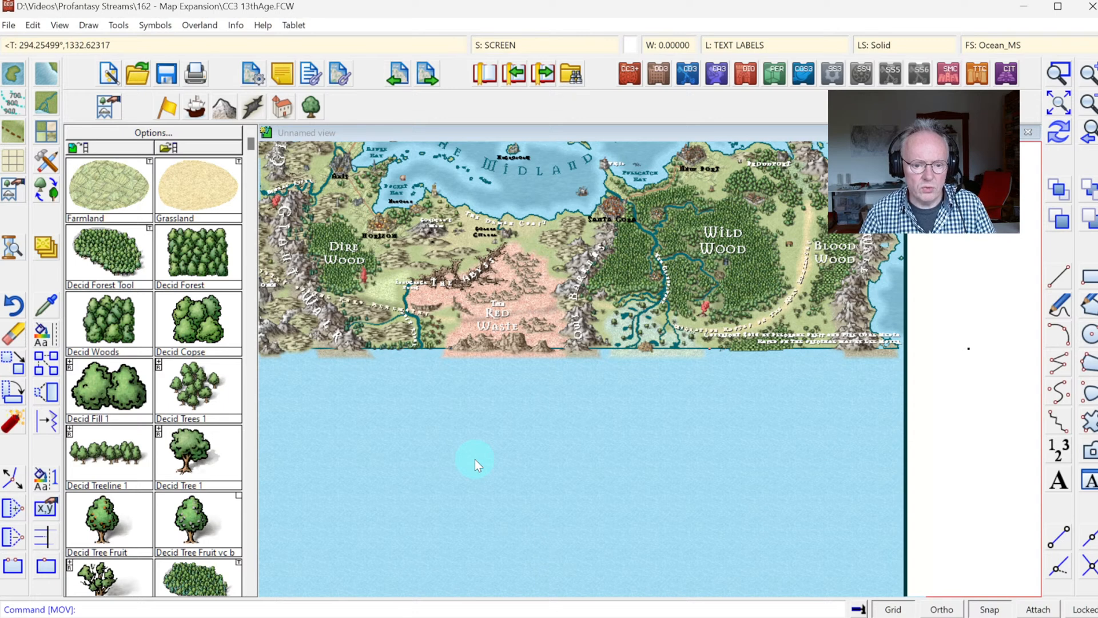
pyautogui.click(1054, 102)
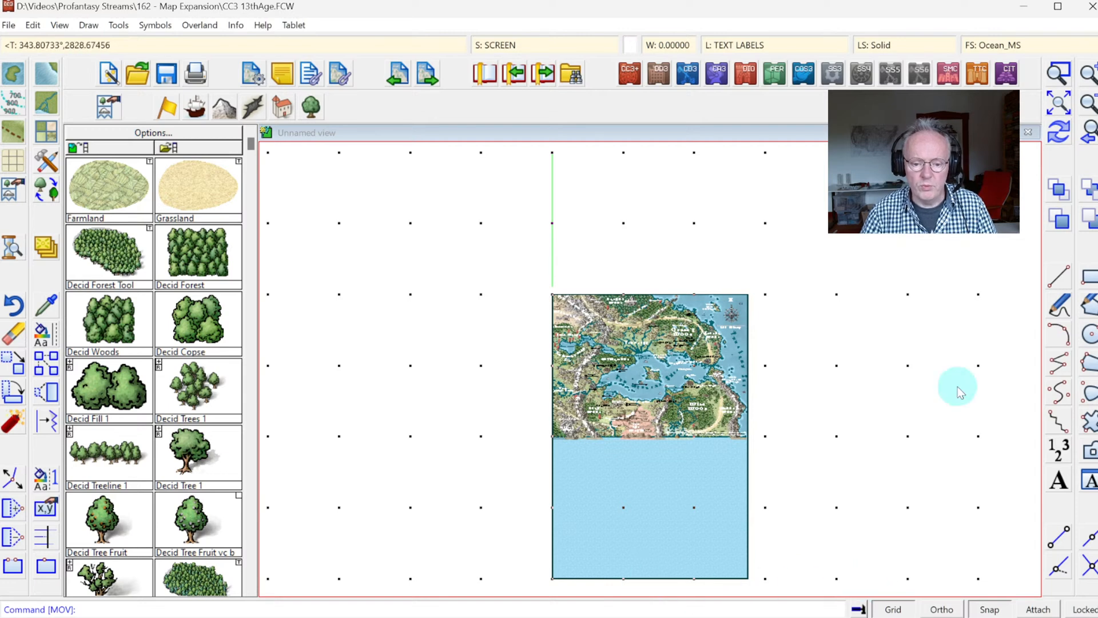
pyautogui.click(1060, 75)
pyautogui.click(645, 387)
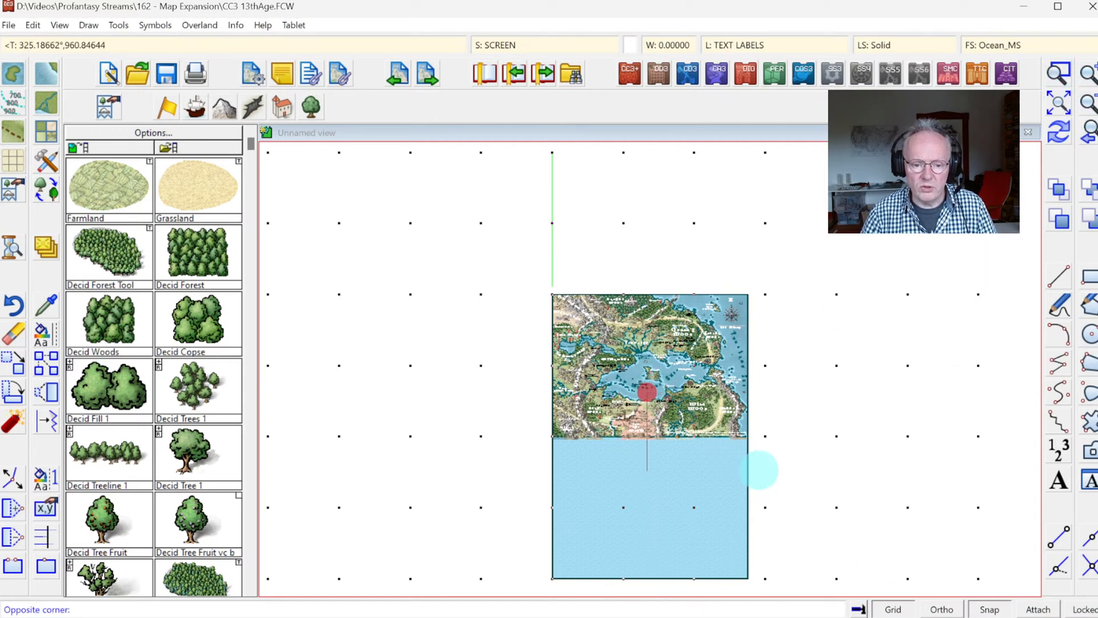
pyautogui.click(759, 472)
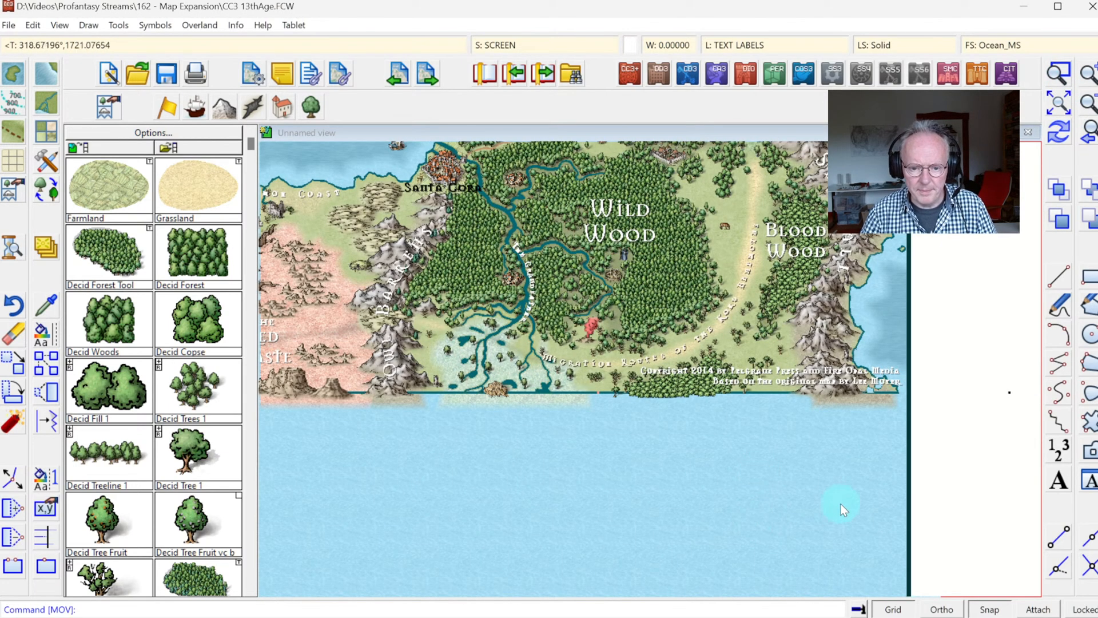
pyautogui.click(1088, 131)
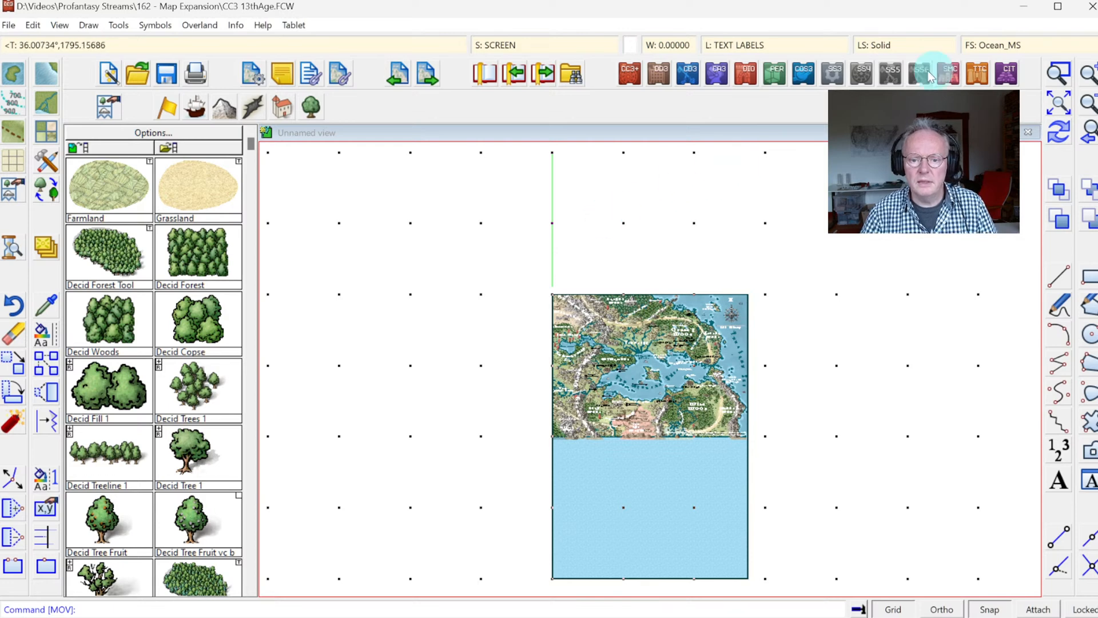
# Step: List the properties of the stray green line extending above the map's upper-left corner
pyautogui.click(1059, 71)
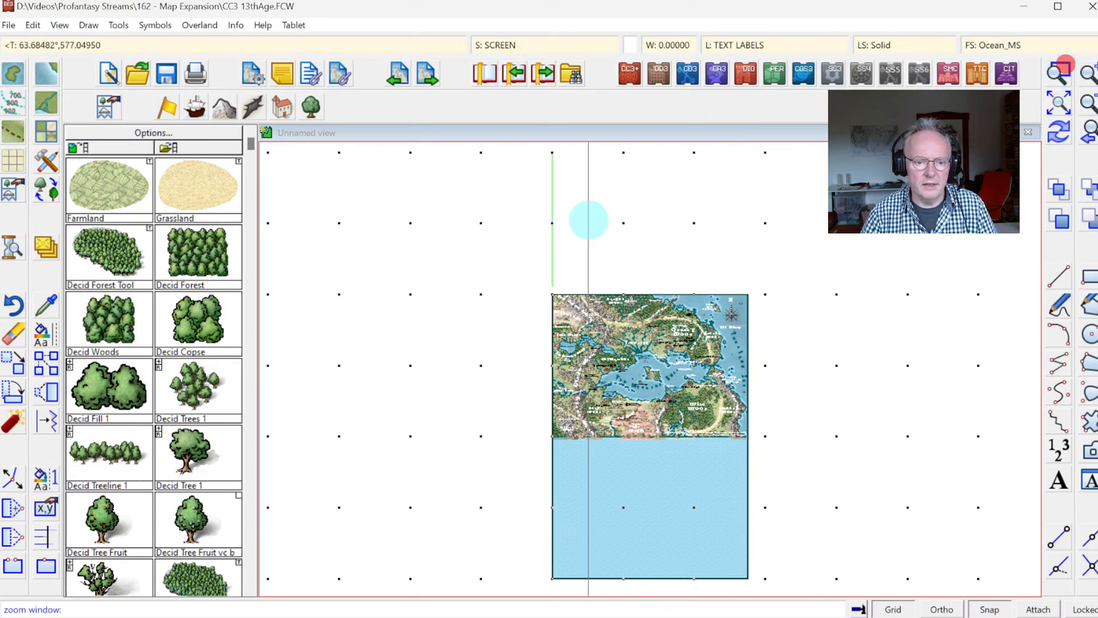
pyautogui.click(503, 189)
pyautogui.click(620, 303)
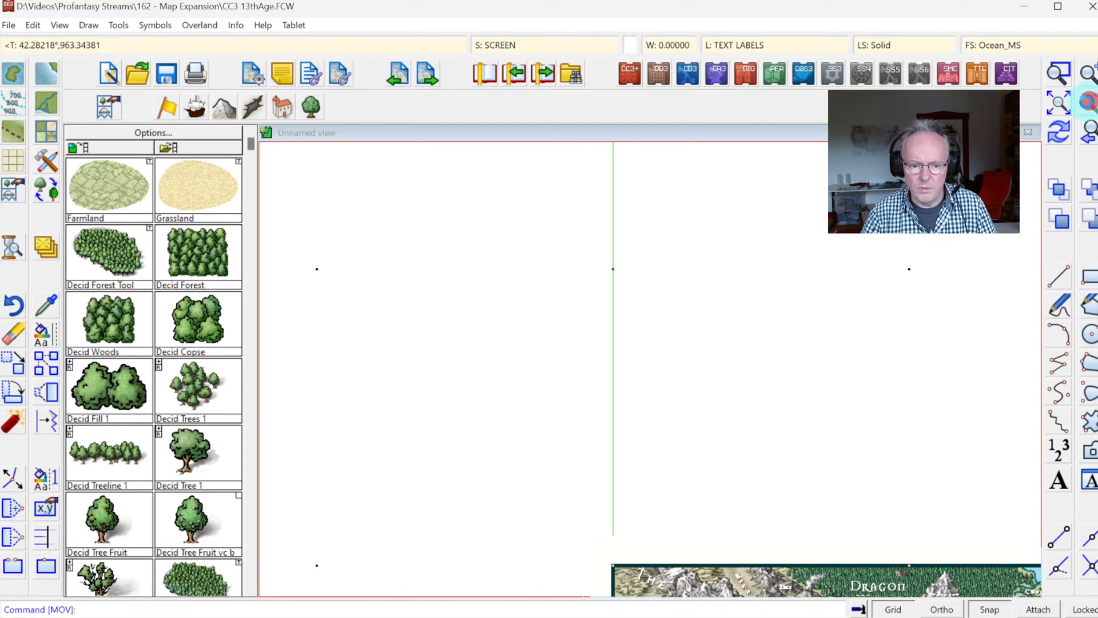
pyautogui.click(1089, 102)
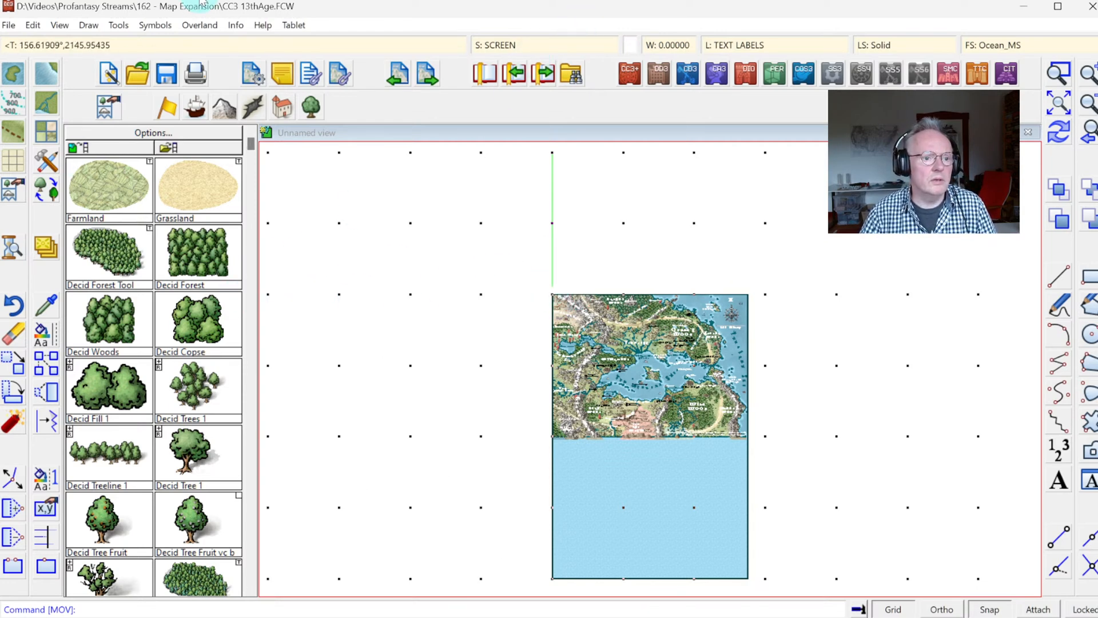
pyautogui.click(244, 25)
pyautogui.click(241, 45)
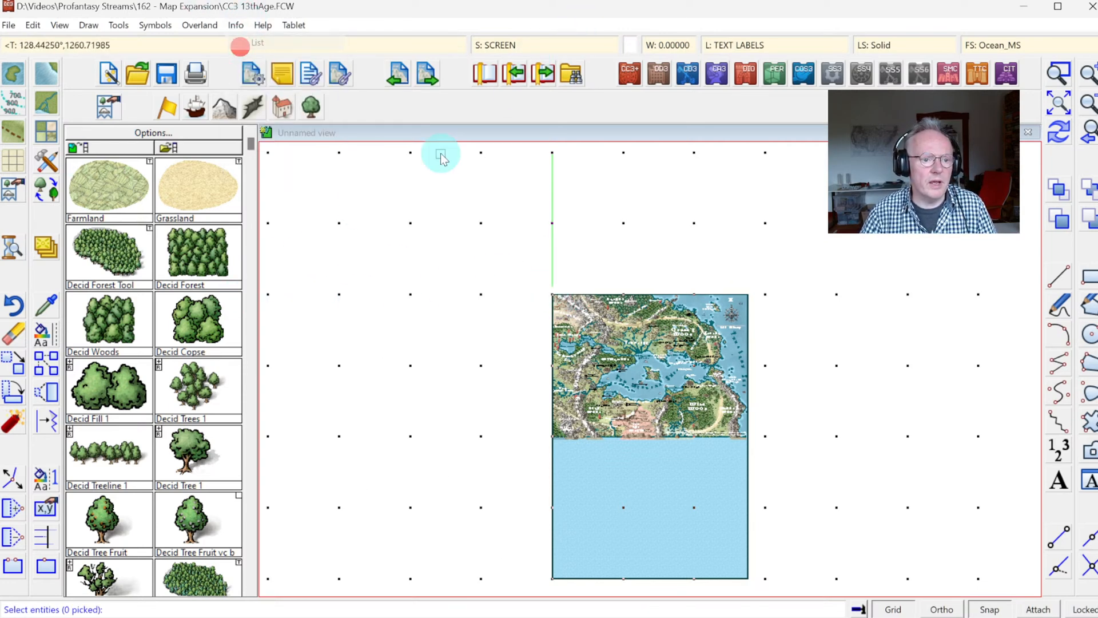
pyautogui.click(552, 189)
pyautogui.rightClick(483, 197)
pyautogui.click(464, 207)
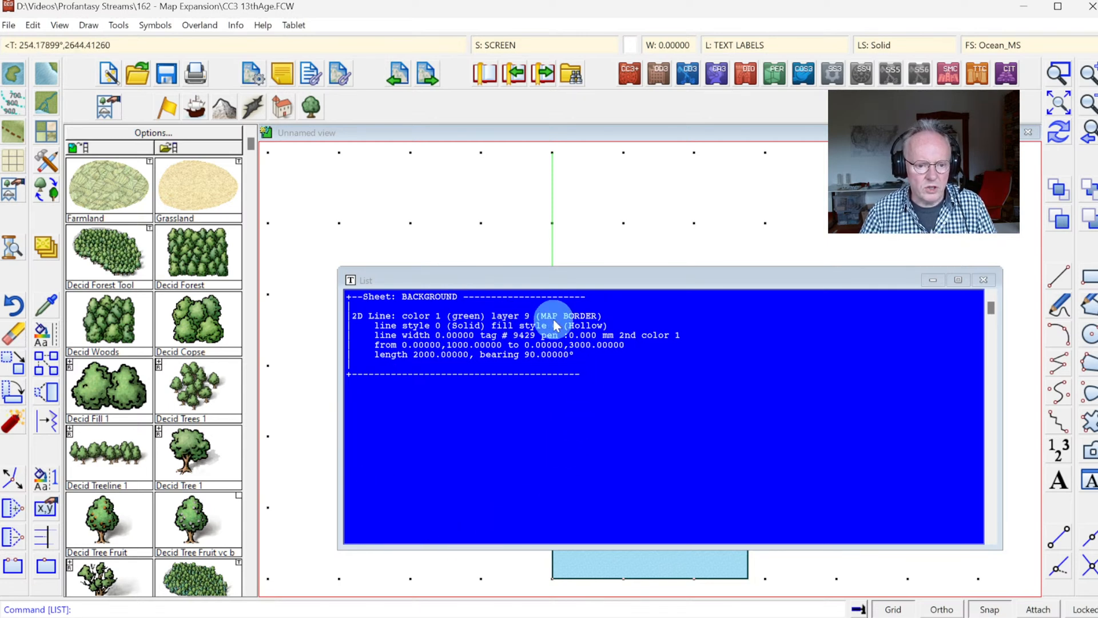
pyautogui.click(608, 452)
# Step: Move the green border line down so its upper end sits on the map's upper-left corner, and show the whole map
pyautogui.click(554, 246)
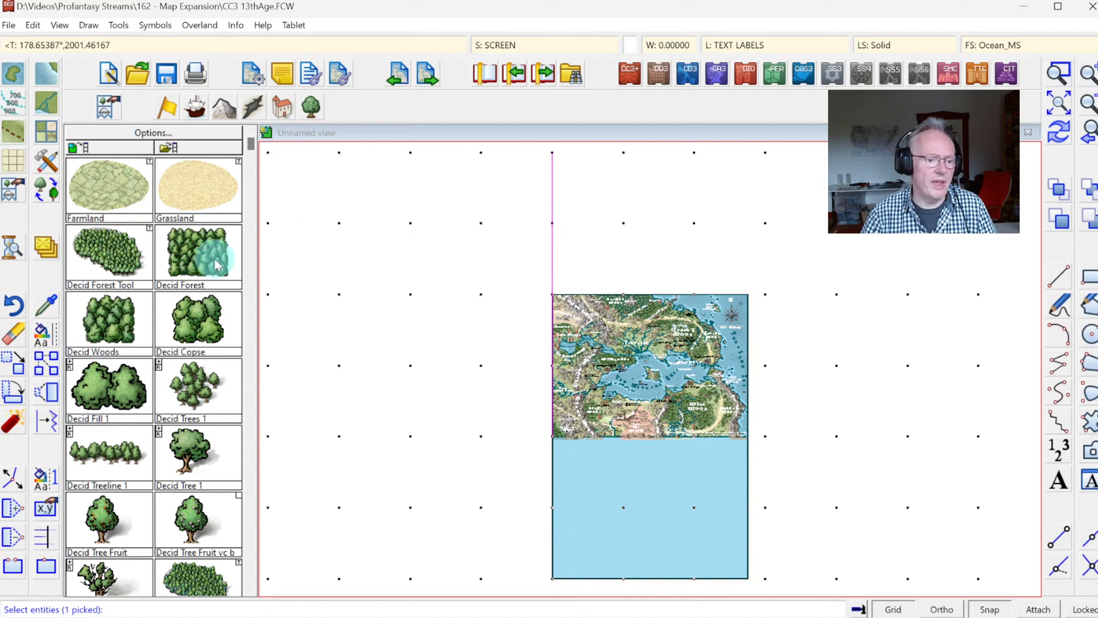
pyautogui.click(9, 372)
pyautogui.click(551, 203)
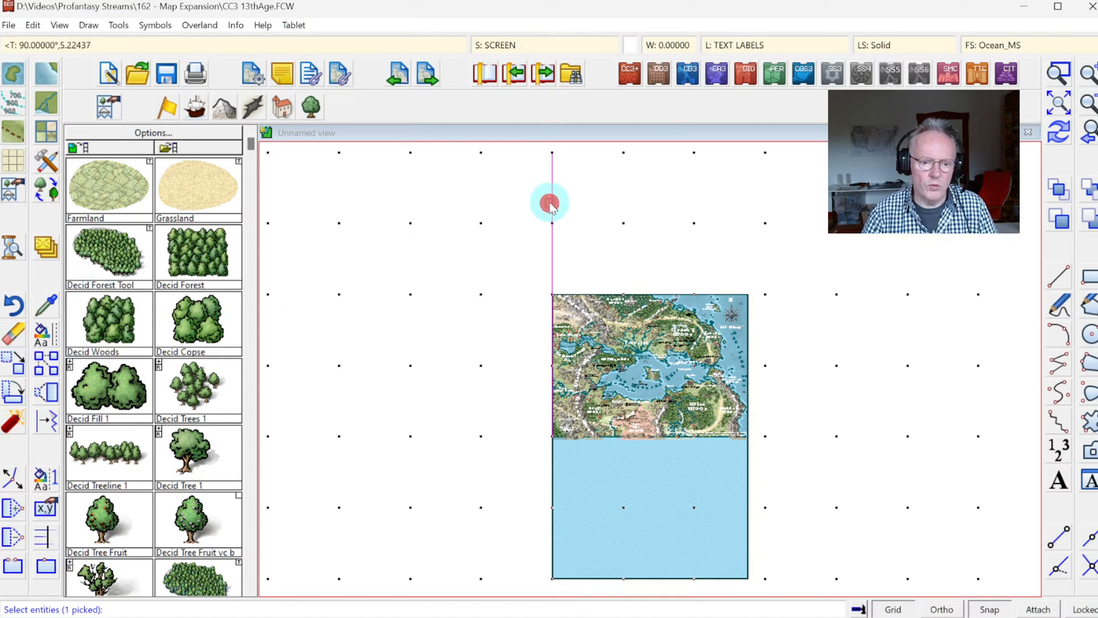
pyautogui.rightClick(575, 193)
pyautogui.click(596, 201)
pyautogui.click(552, 158)
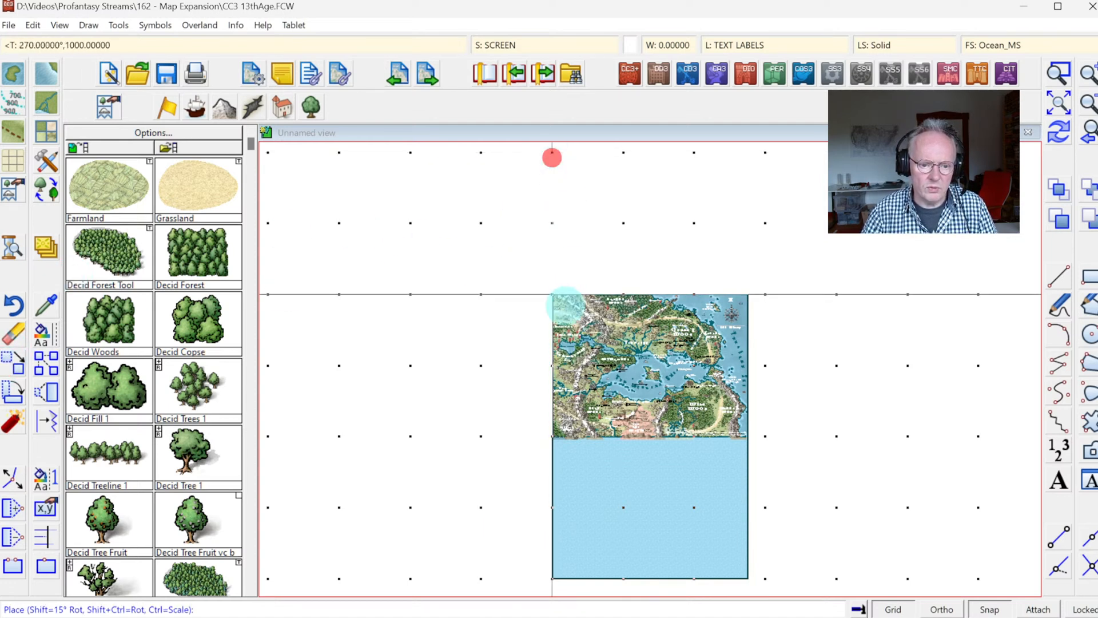
pyautogui.click(566, 298)
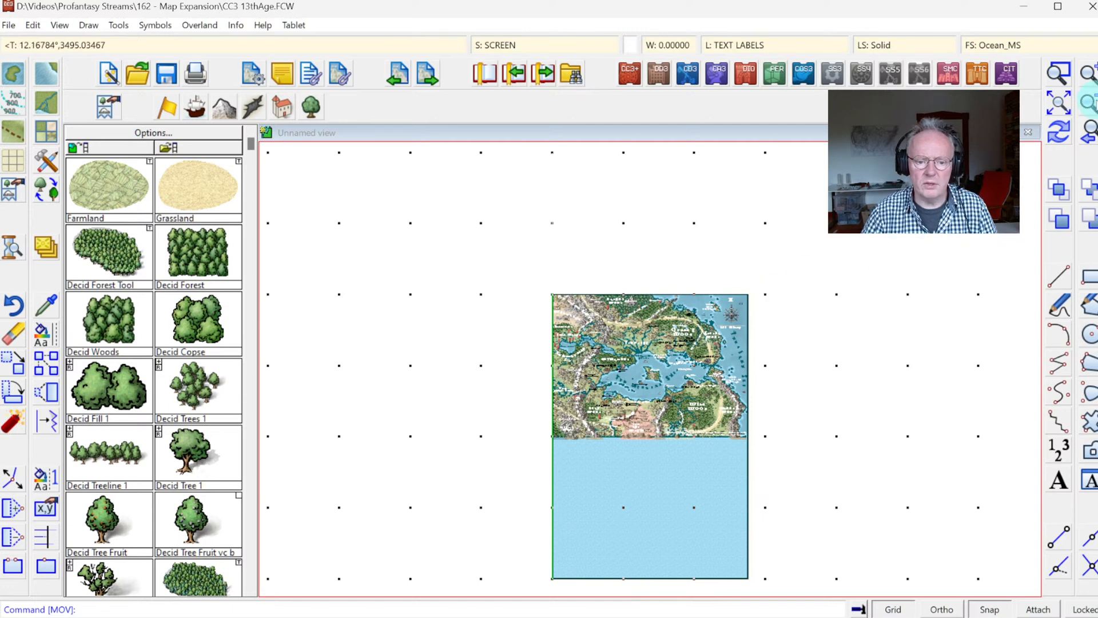
pyautogui.click(1058, 103)
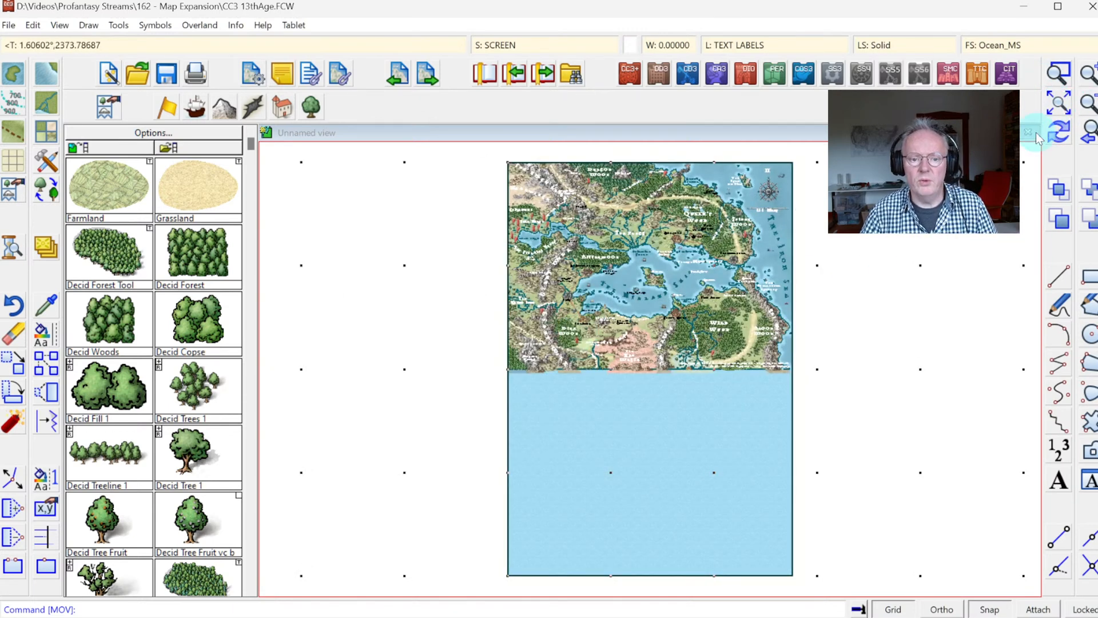
# Step: Hide the drawing sheets, show BACKGROUND, SEA, CONTOURS (SEA), SEA FEATURES, LAND and COASTLINE again, and make COASTLINE the current sheet
pyautogui.click(1060, 73)
pyautogui.click(636, 326)
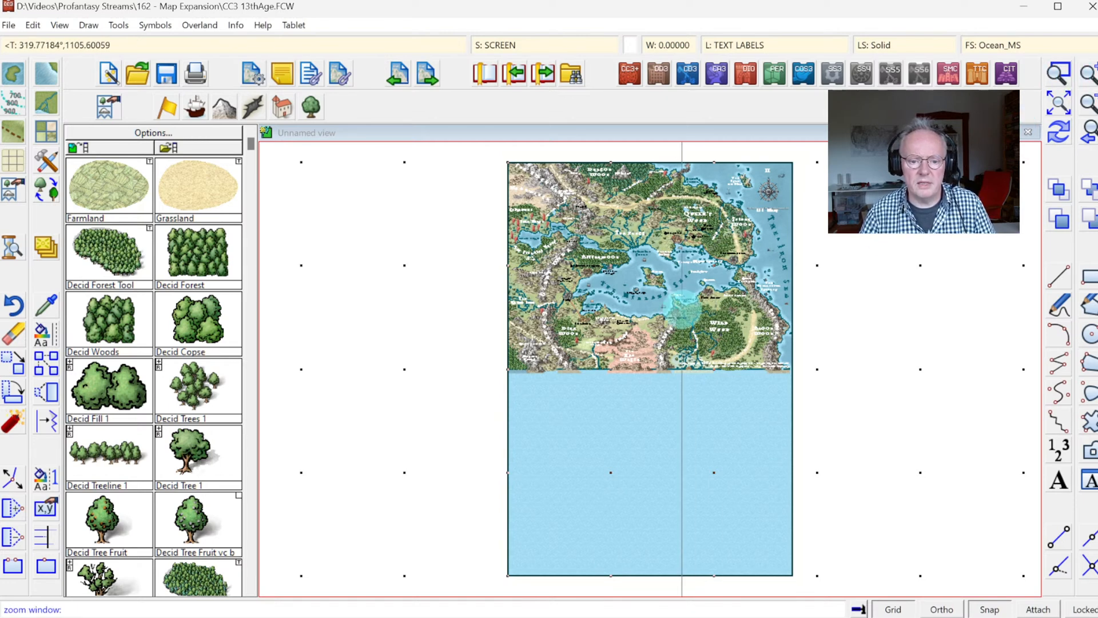
pyautogui.click(766, 323)
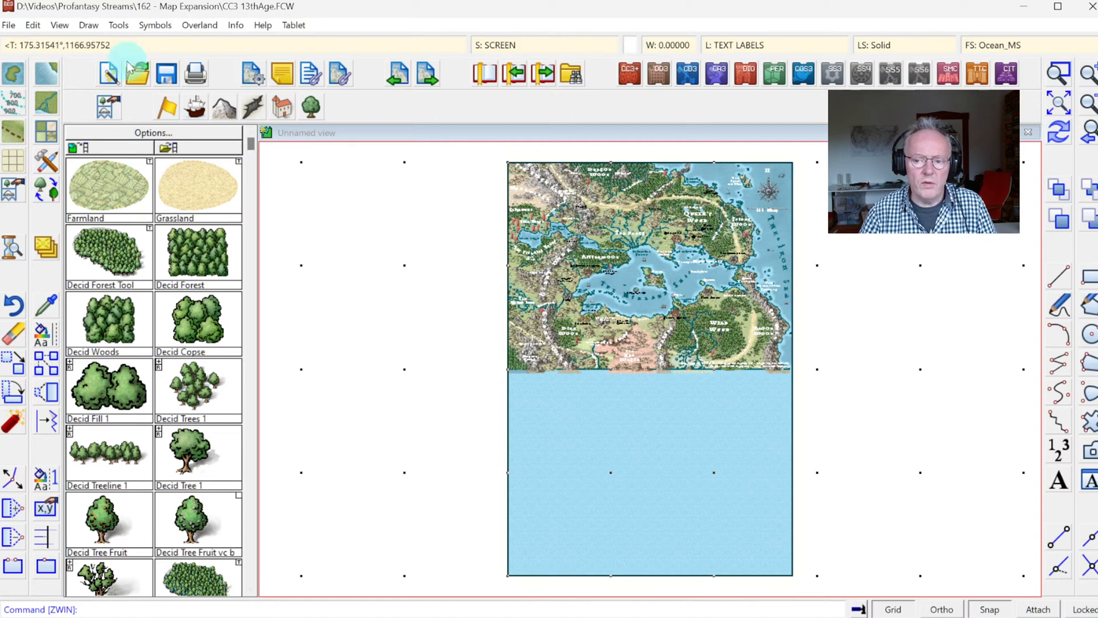
pyautogui.click(1059, 74)
pyautogui.click(663, 337)
pyautogui.click(810, 432)
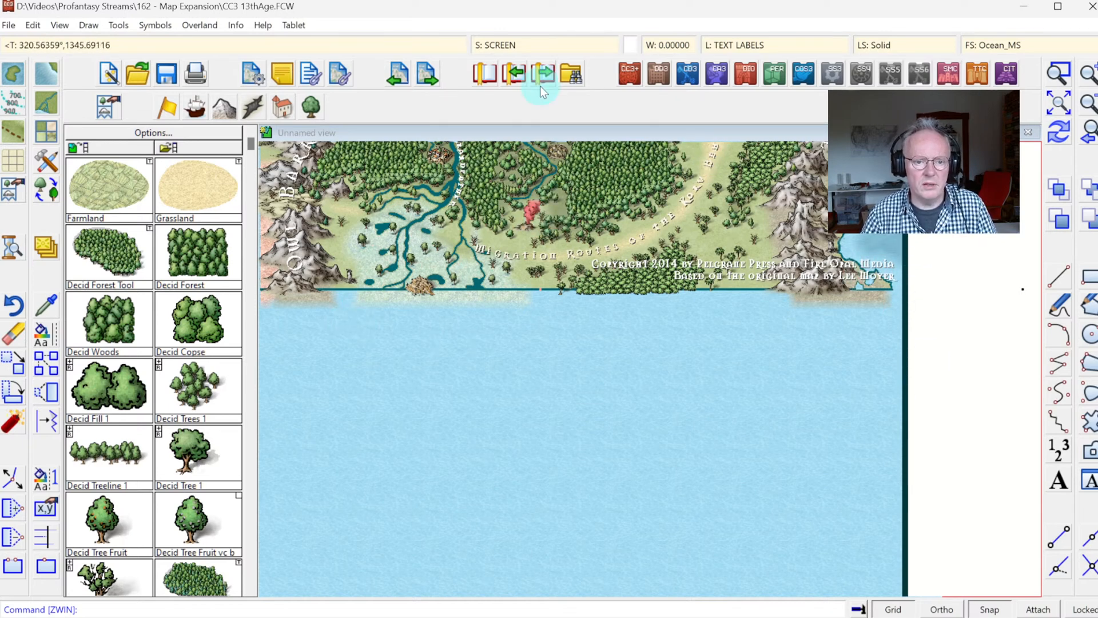
pyautogui.click(492, 45)
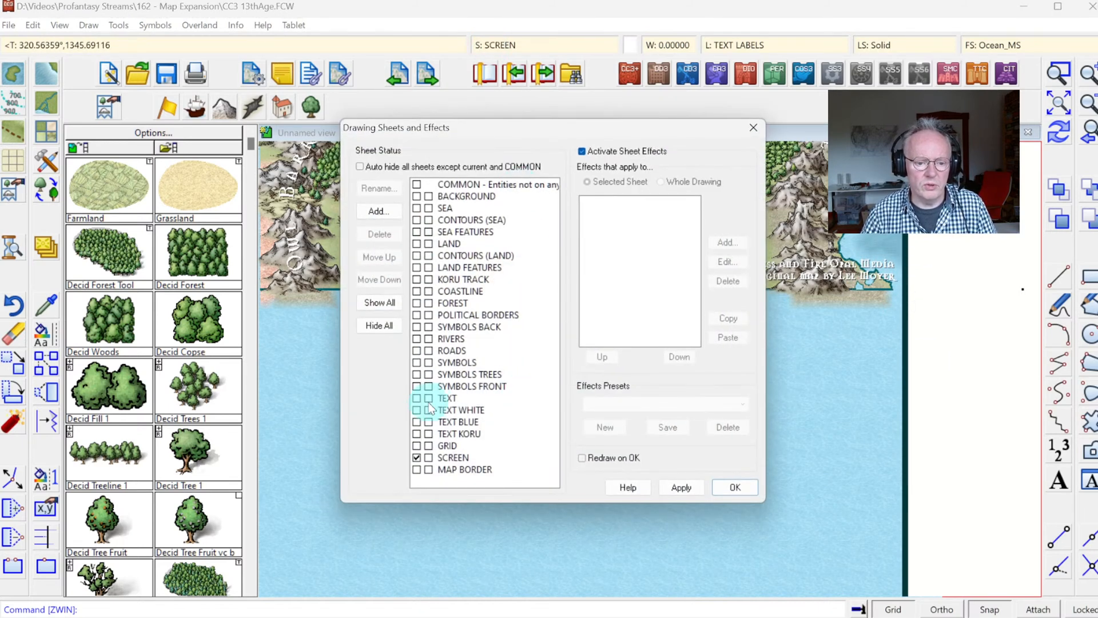
pyautogui.click(430, 361)
pyautogui.click(425, 373)
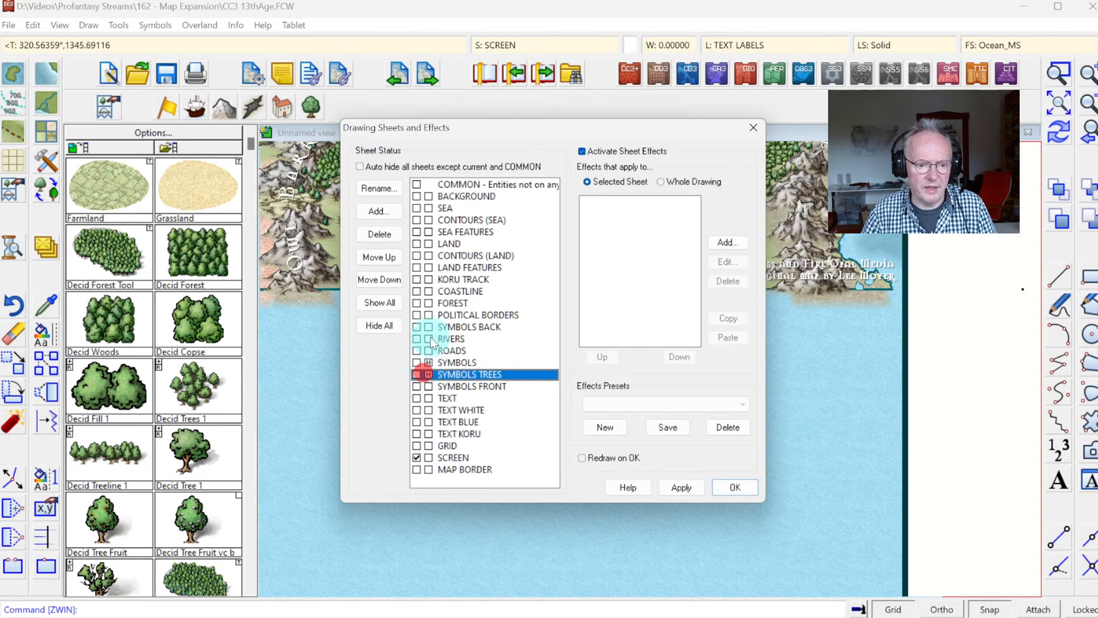
pyautogui.click(376, 327)
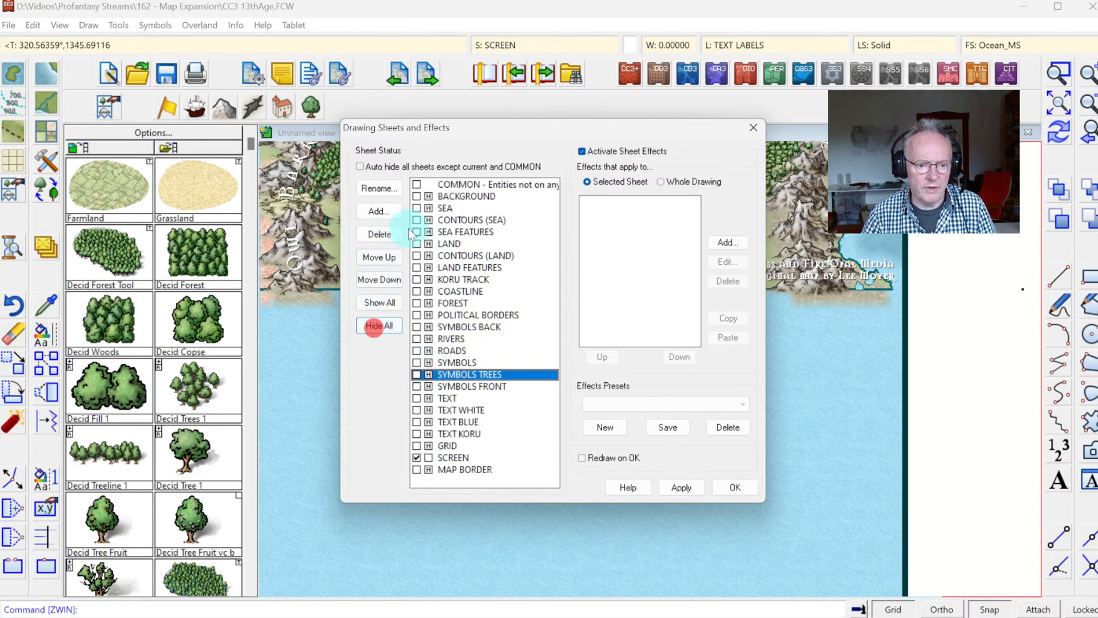
pyautogui.click(428, 197)
pyautogui.click(428, 208)
pyautogui.click(428, 220)
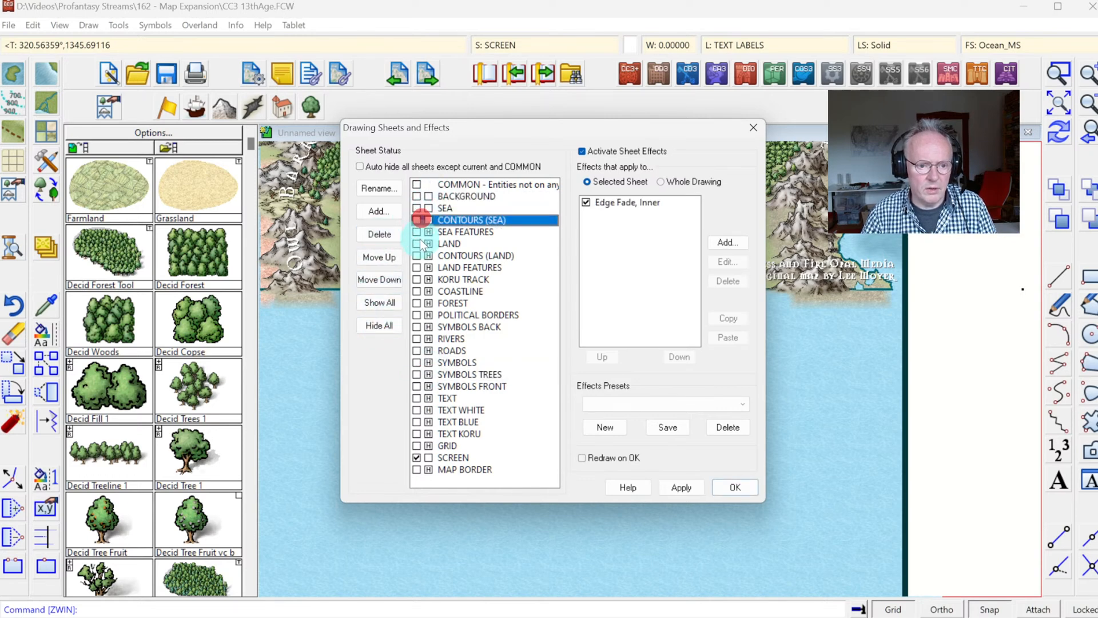
pyautogui.click(428, 232)
pyautogui.click(428, 244)
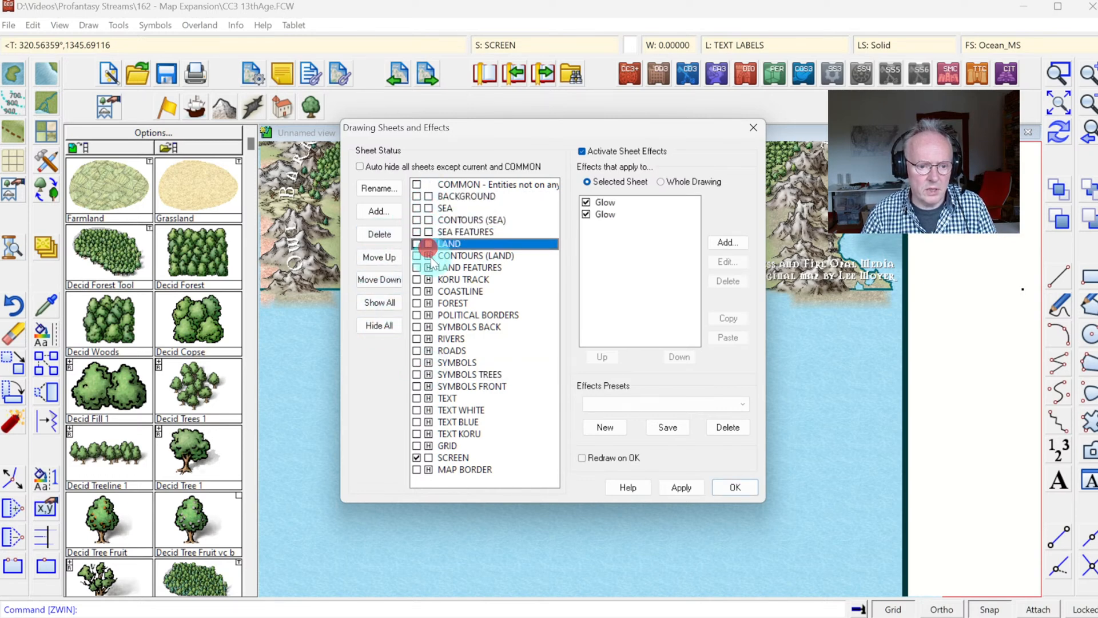
pyautogui.click(428, 291)
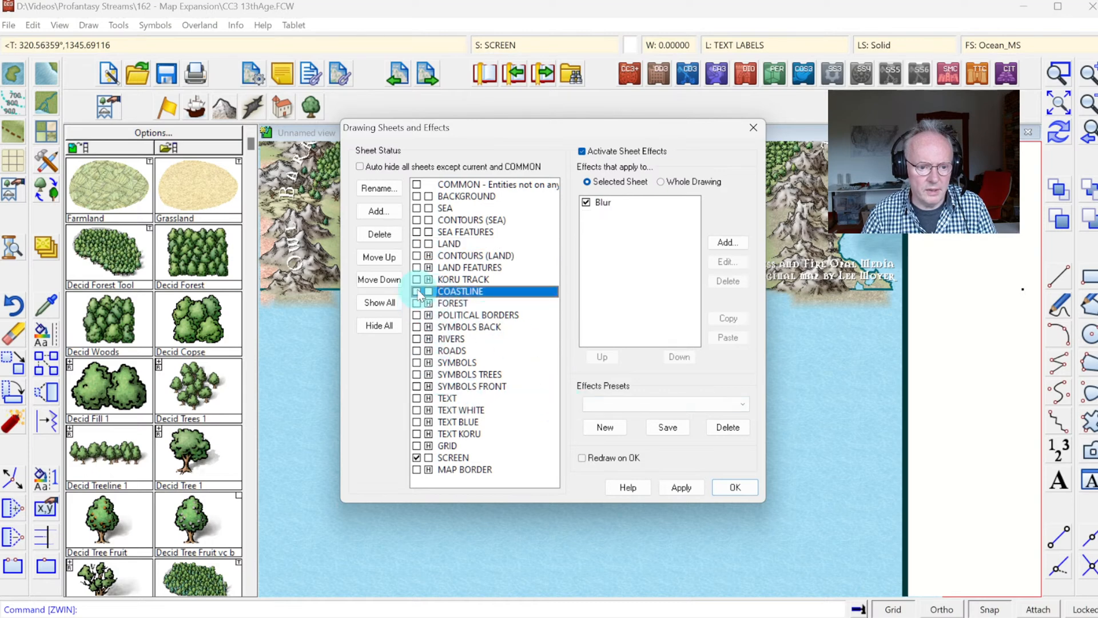
pyautogui.click(726, 488)
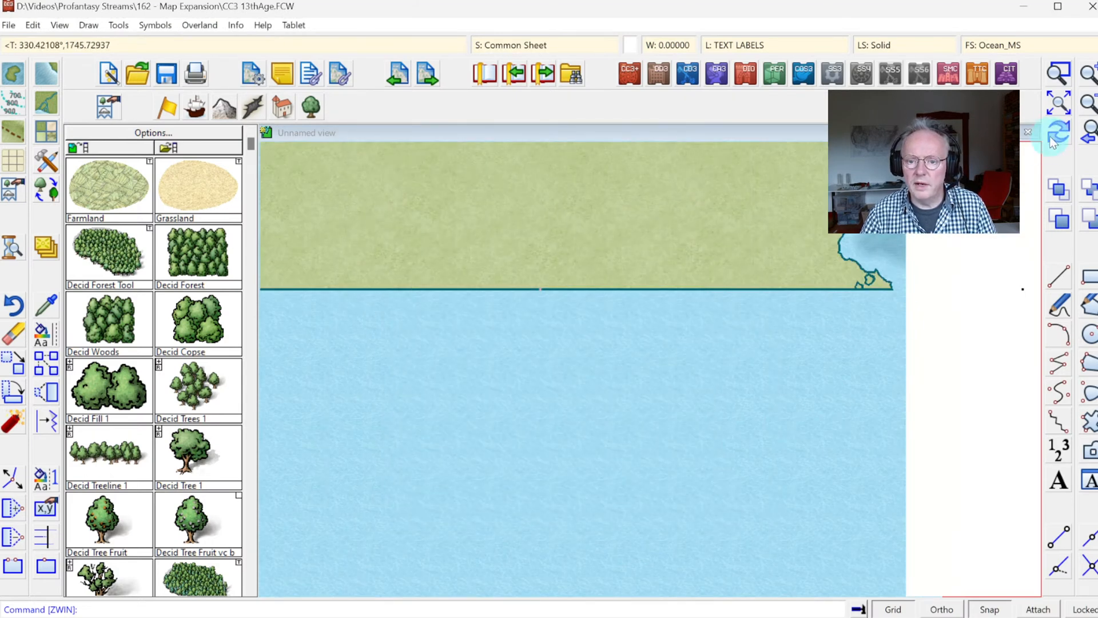
# Step: Start editing the existing landmass outline with the default landmass tool, using its southeastern corner as the start node
pyautogui.click(1060, 102)
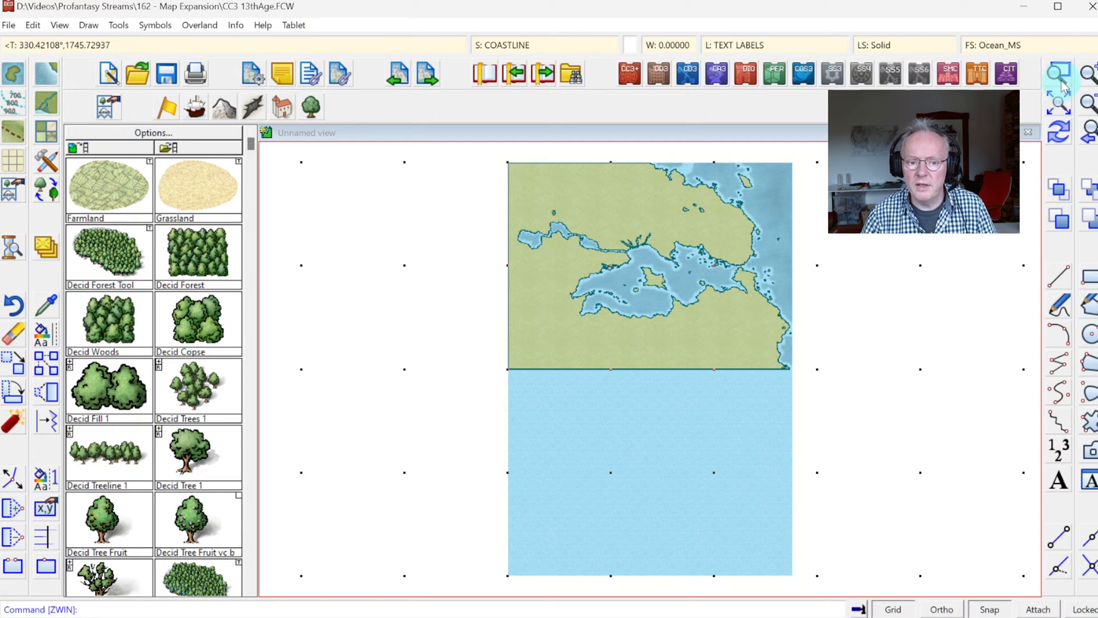
pyautogui.click(1059, 74)
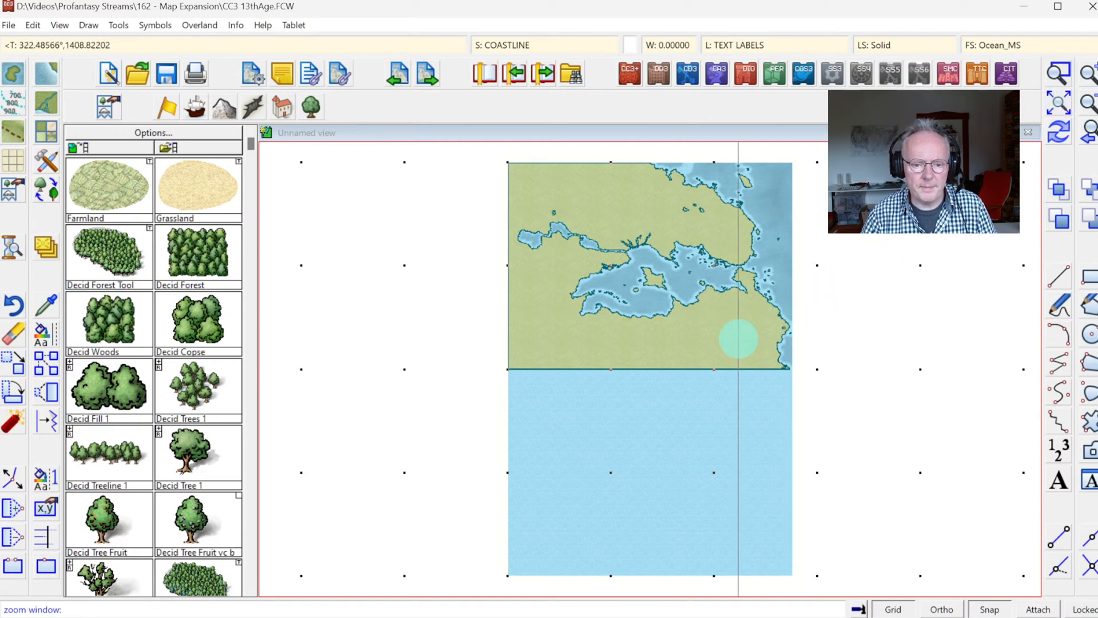
pyautogui.click(735, 349)
pyautogui.click(816, 447)
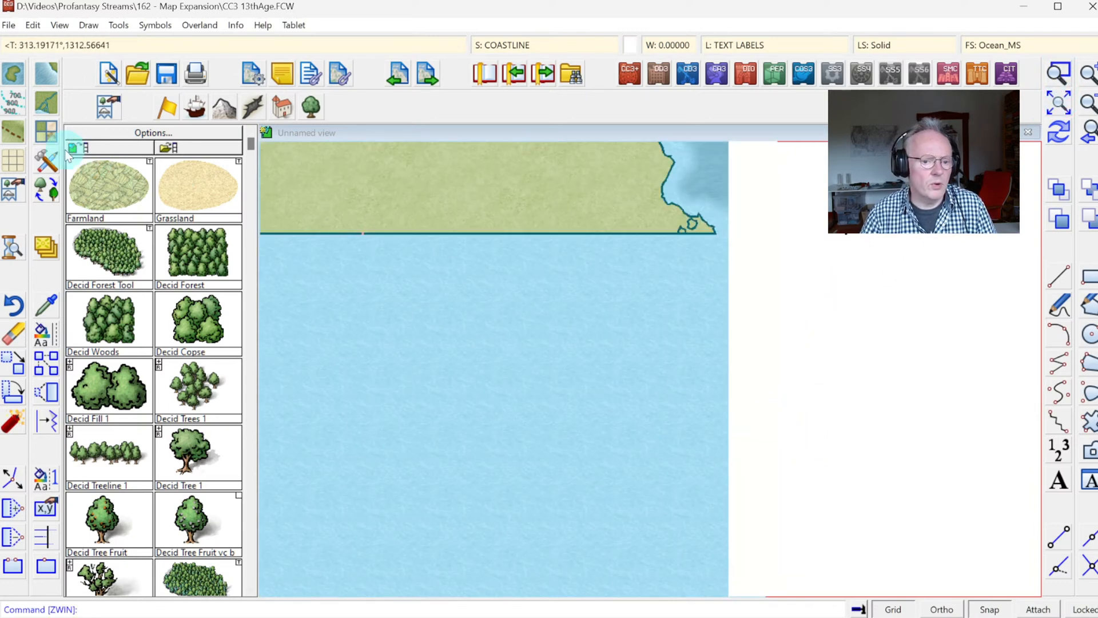
pyautogui.click(14, 75)
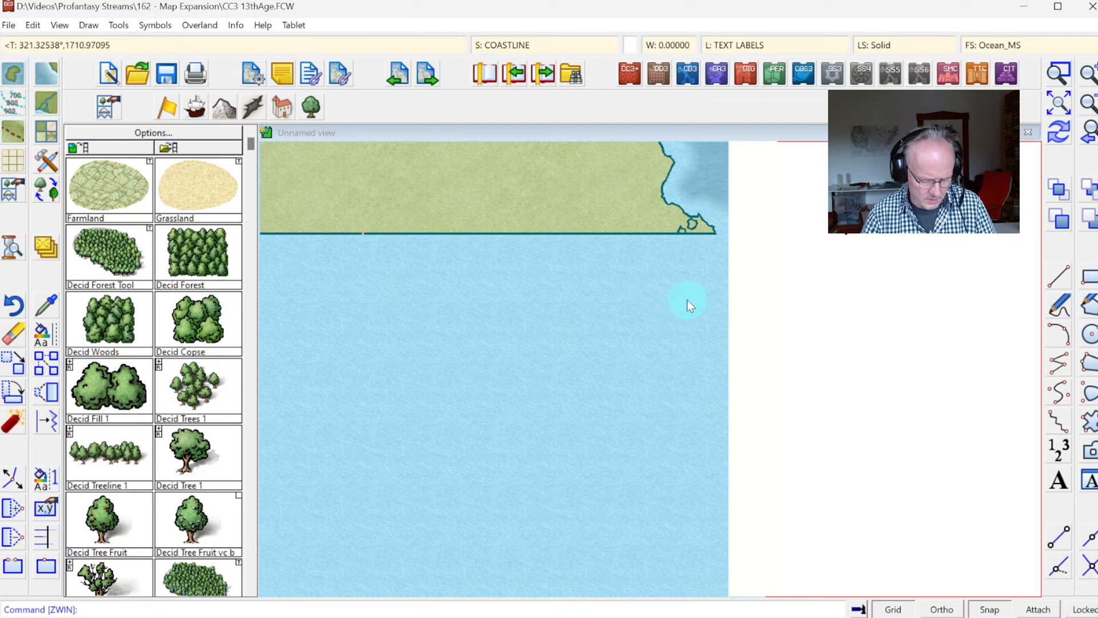
pyautogui.click(578, 279)
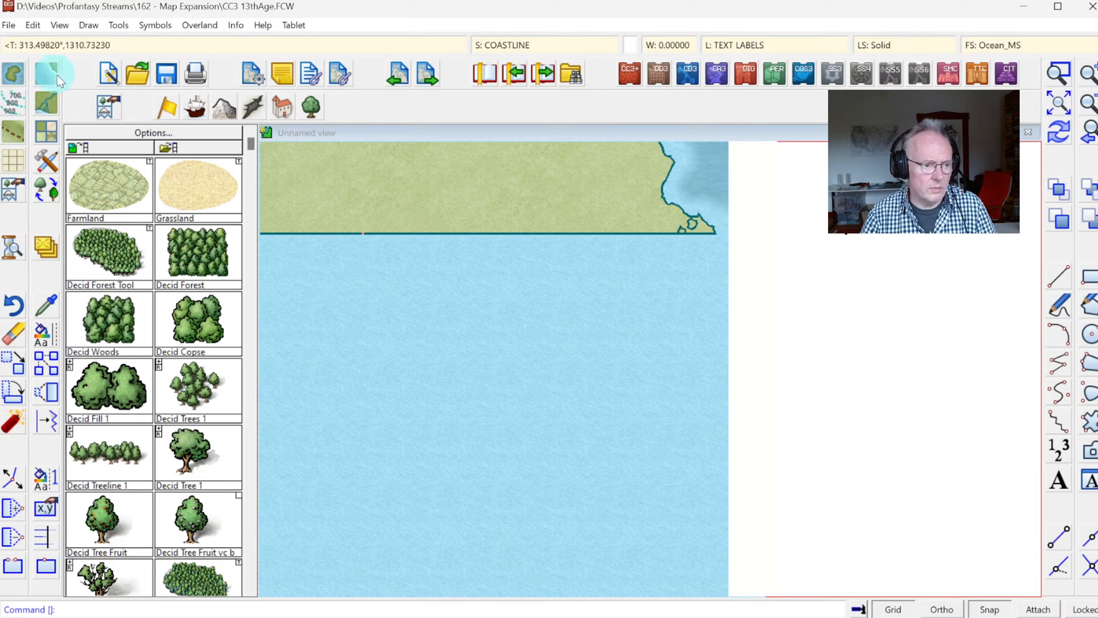
pyautogui.click(4, 76)
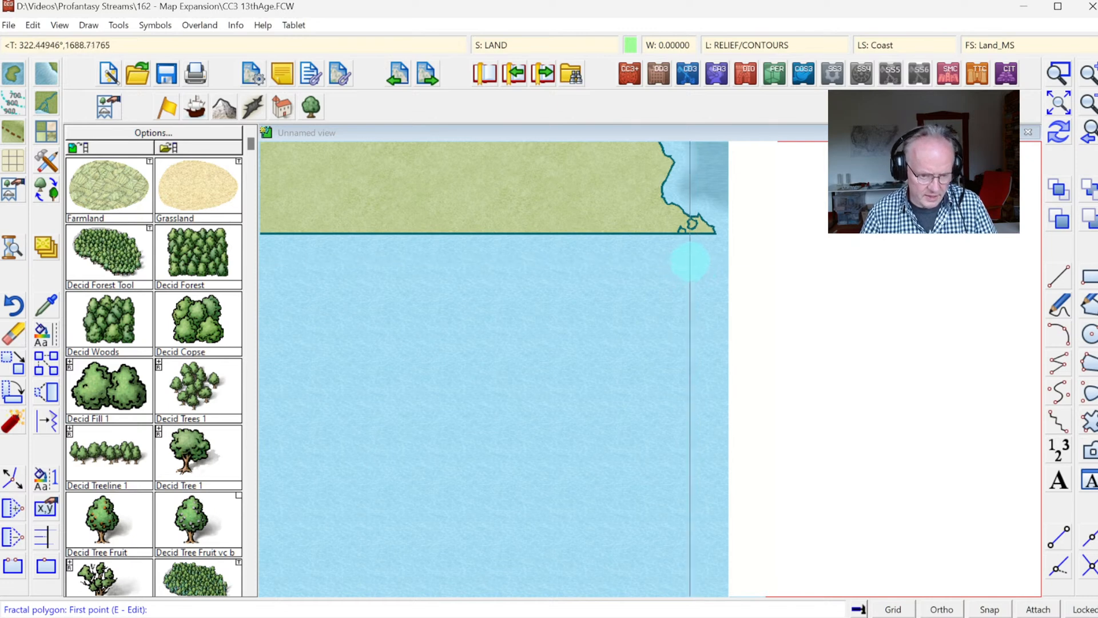
pyautogui.press('e')
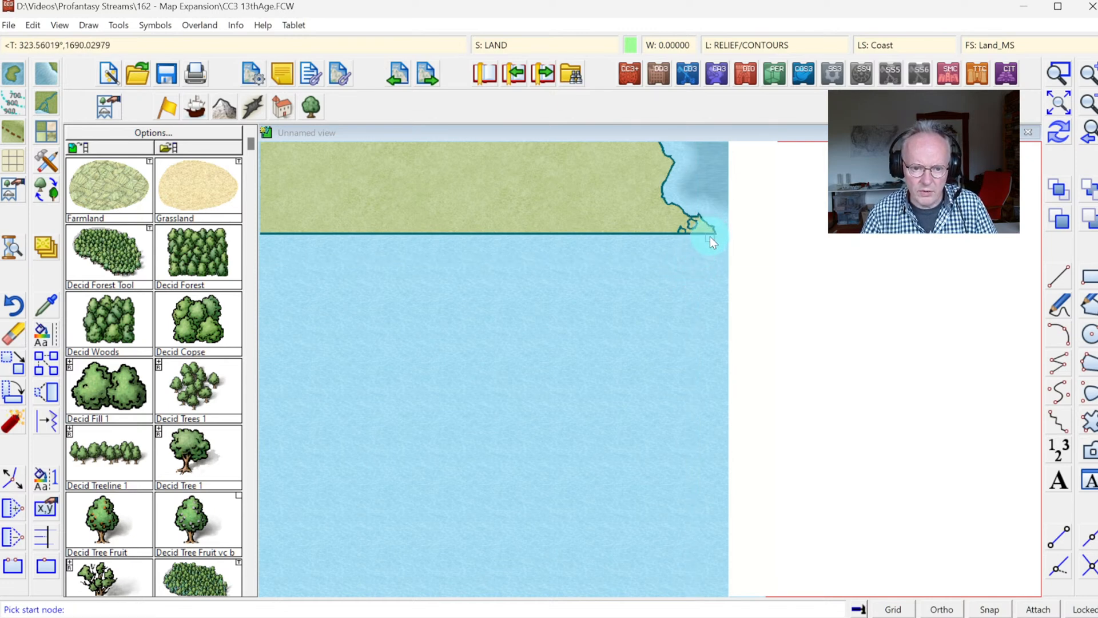
pyautogui.click(711, 234)
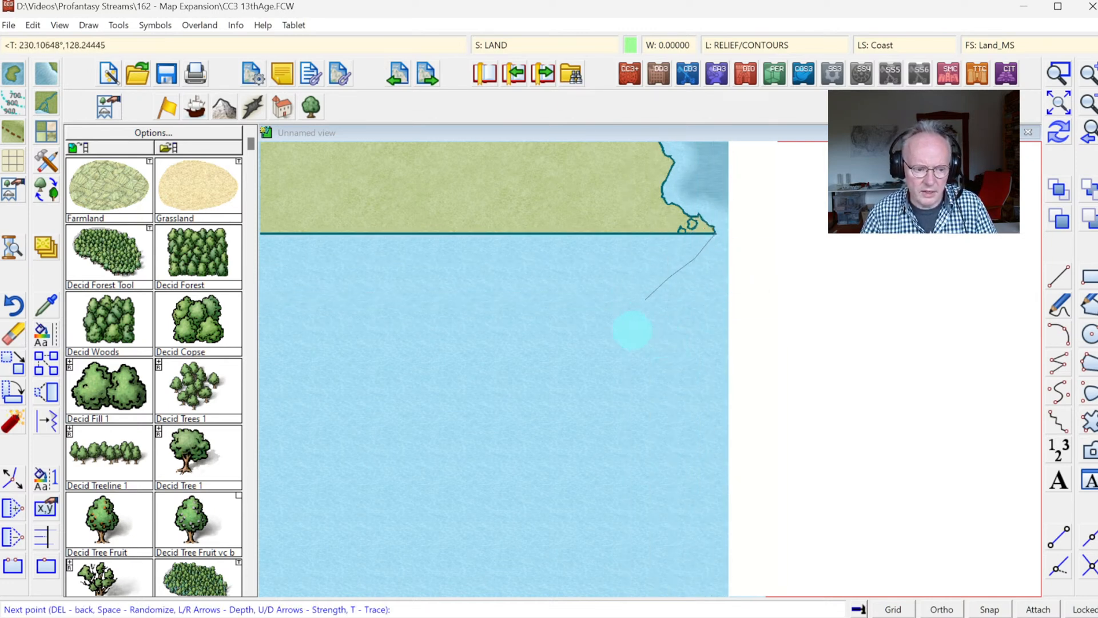
# Step: Draw a winding fractal coastline from the landmass's southeastern corner south through the new sea area to near the map's southern edge
pyautogui.click(1089, 137)
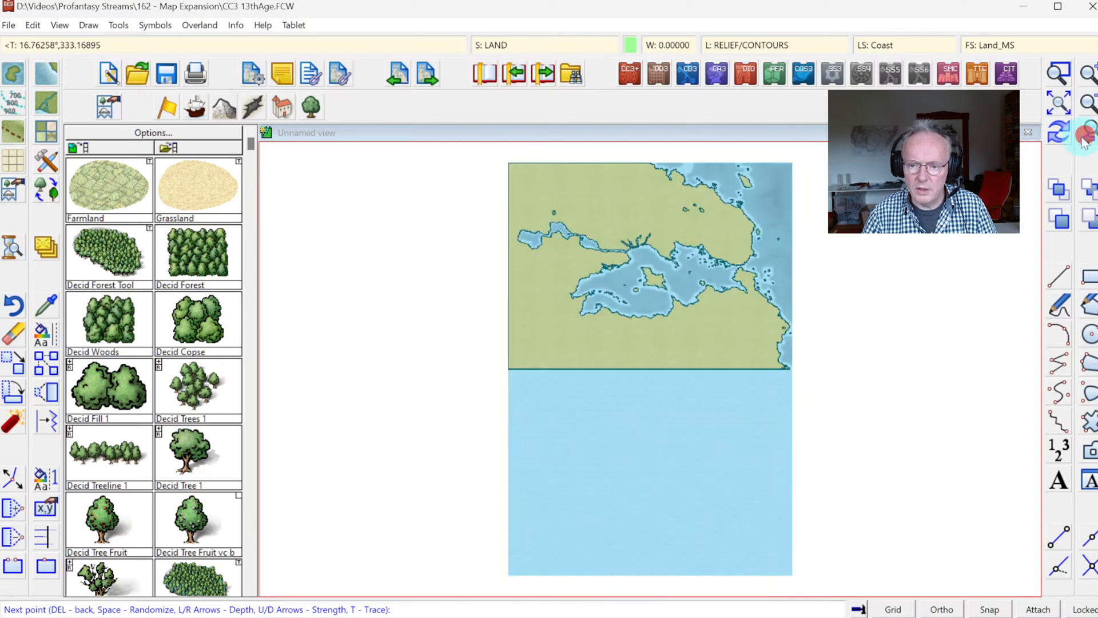
pyautogui.click(783, 377)
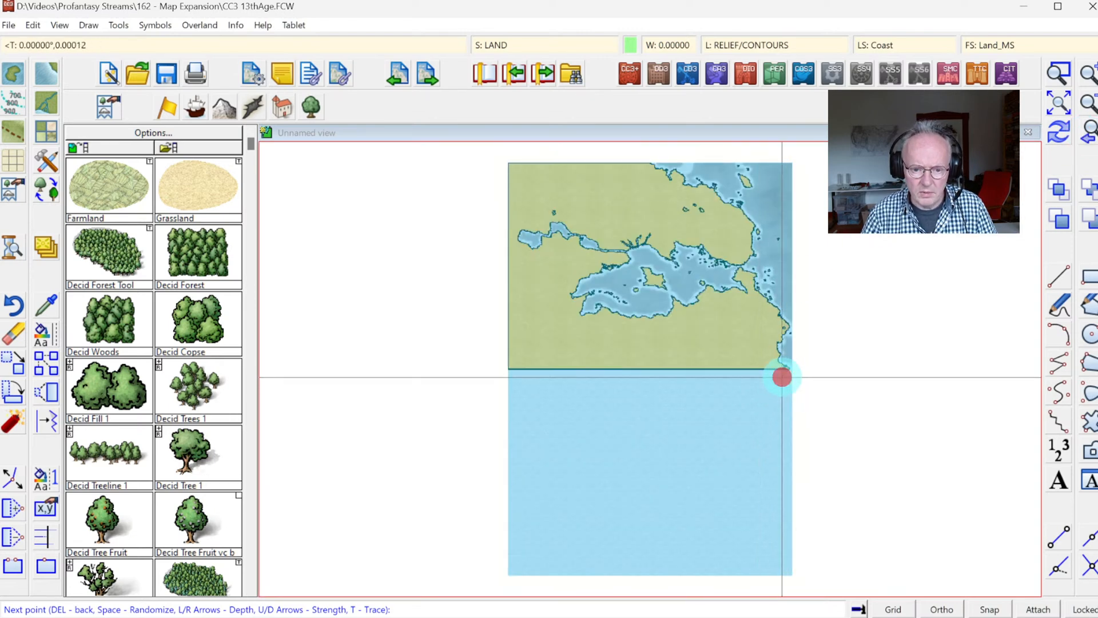
pyautogui.click(781, 388)
pyautogui.click(761, 393)
pyautogui.click(749, 392)
pyautogui.click(730, 407)
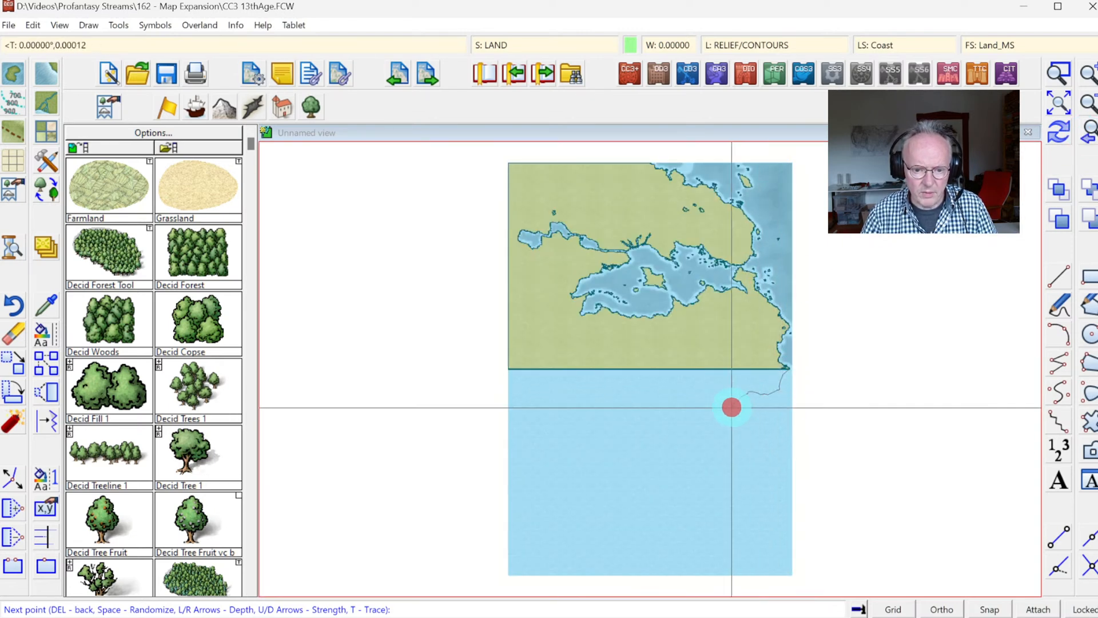
pyautogui.click(716, 410)
pyautogui.click(700, 424)
pyautogui.click(726, 441)
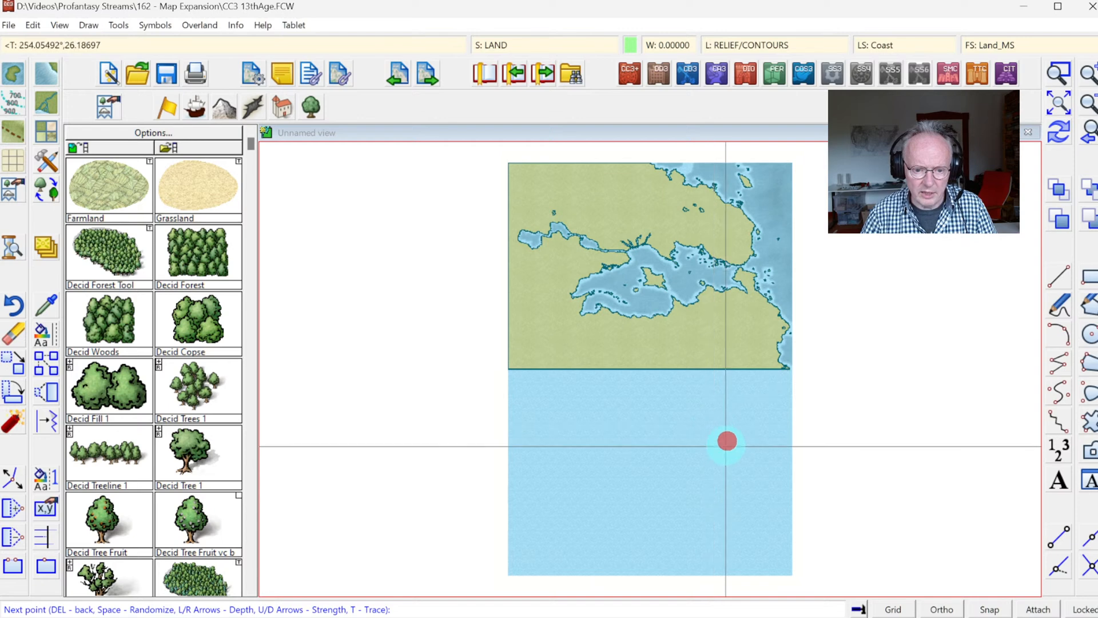
pyautogui.click(721, 453)
pyautogui.click(740, 468)
pyautogui.click(733, 482)
pyautogui.click(709, 493)
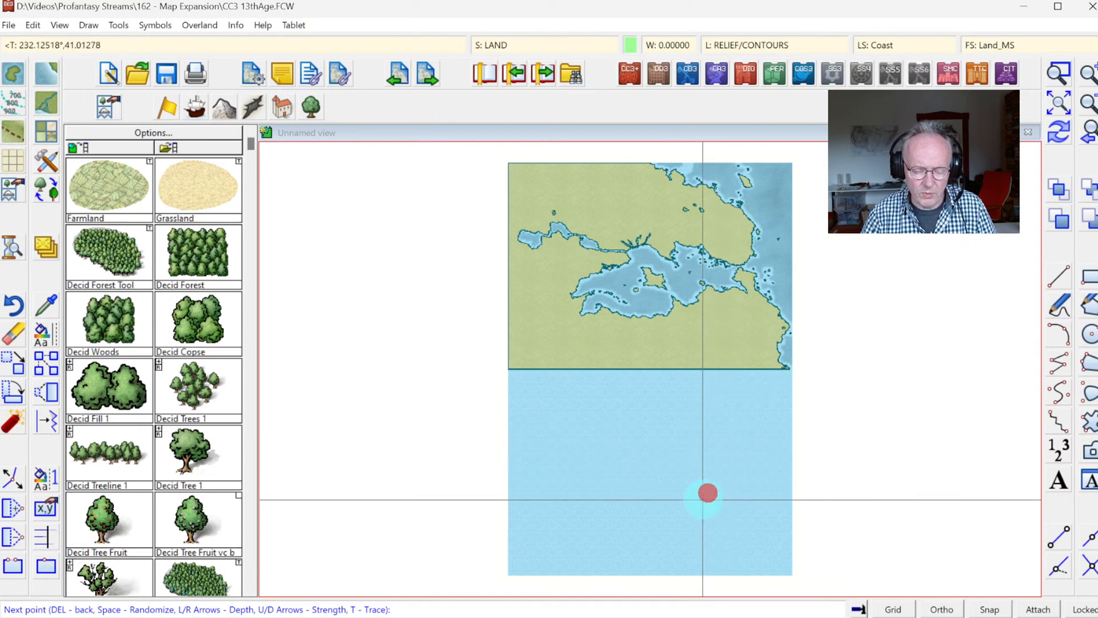
pyautogui.click(702, 512)
pyautogui.click(719, 538)
pyautogui.click(714, 547)
pyautogui.click(706, 562)
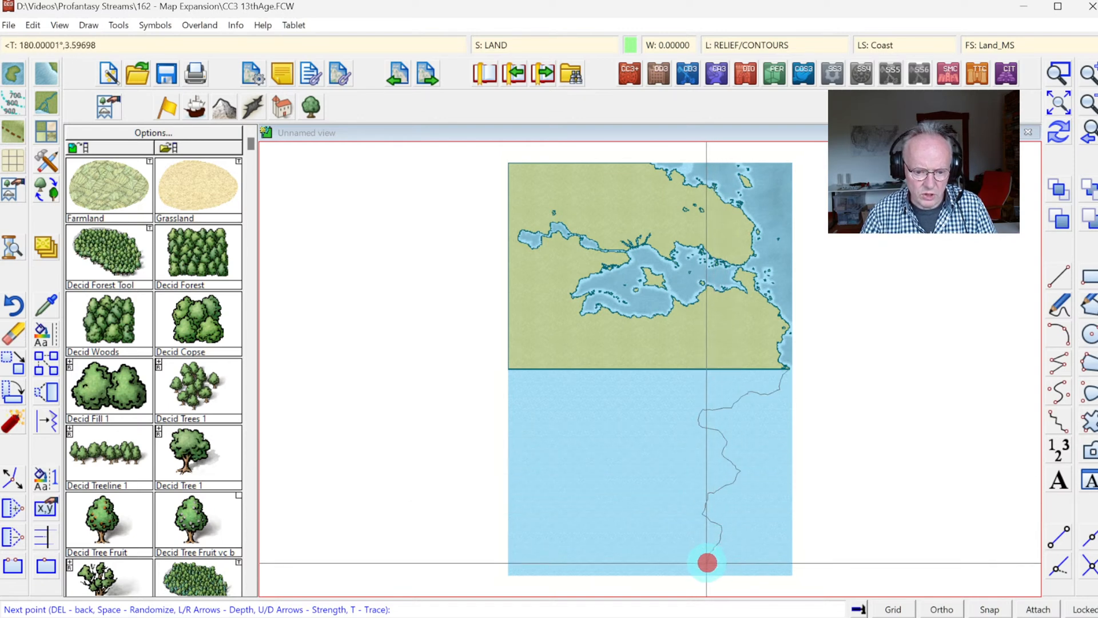
# Step: Carry the outline past the southern edge and southwestern corner, connect it to the old landmass's southwestern node, and redraw the map
pyautogui.click(702, 585)
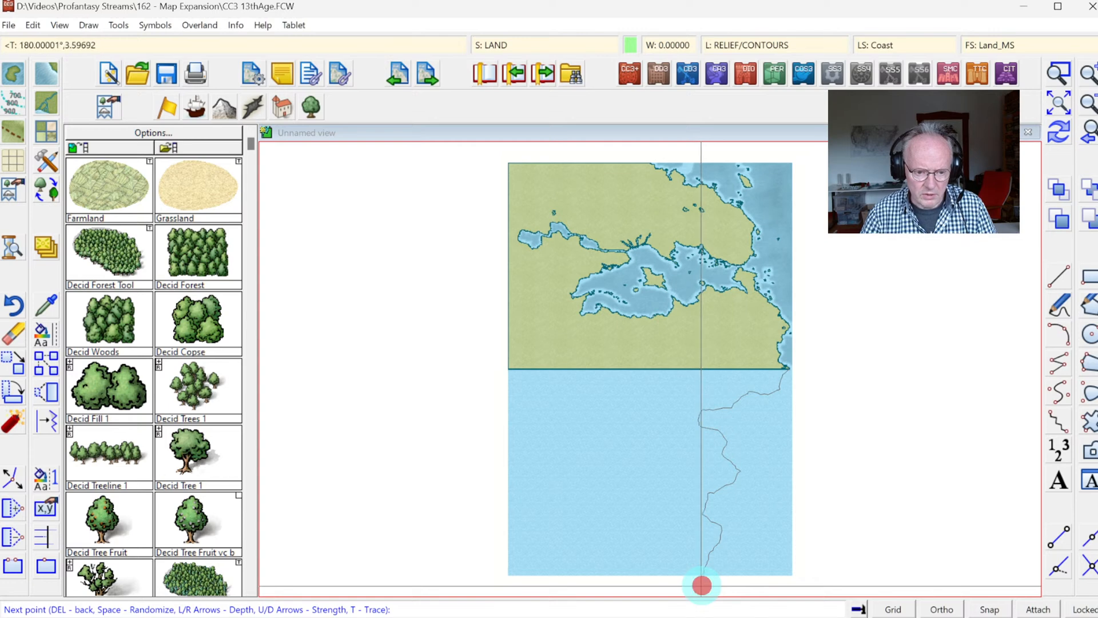
pyautogui.click(487, 587)
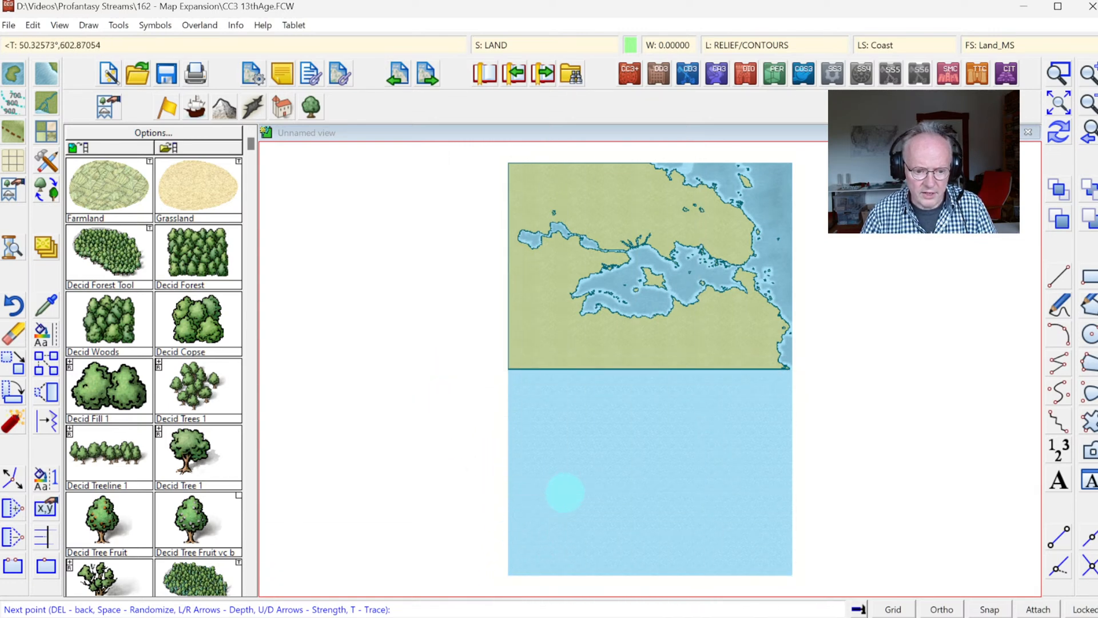
pyautogui.rightClick(549, 497)
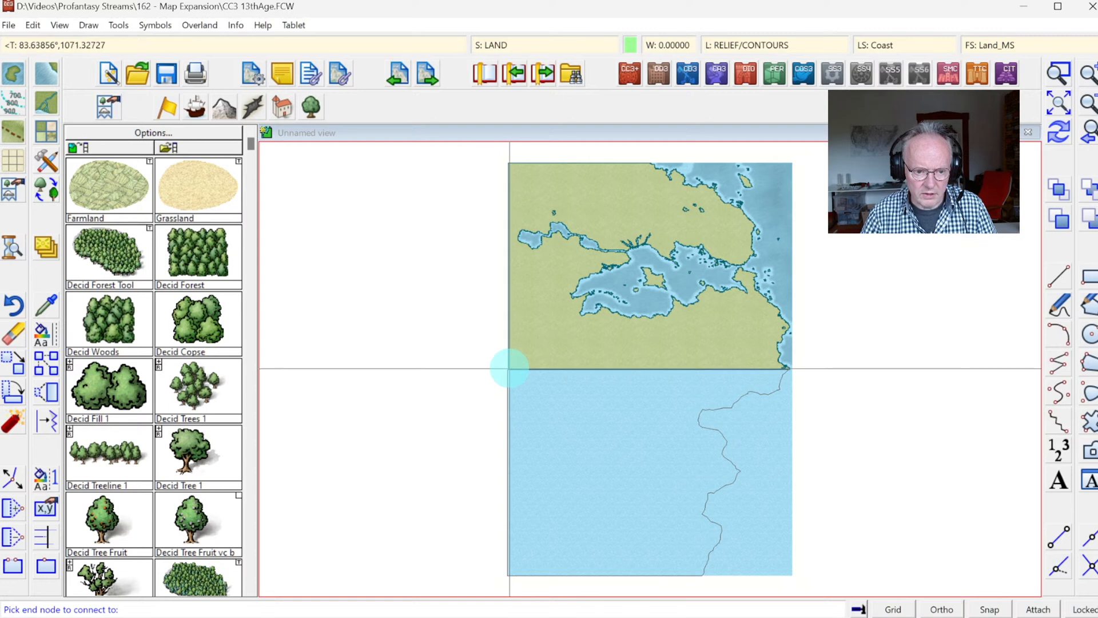
pyautogui.click(509, 369)
pyautogui.click(1052, 135)
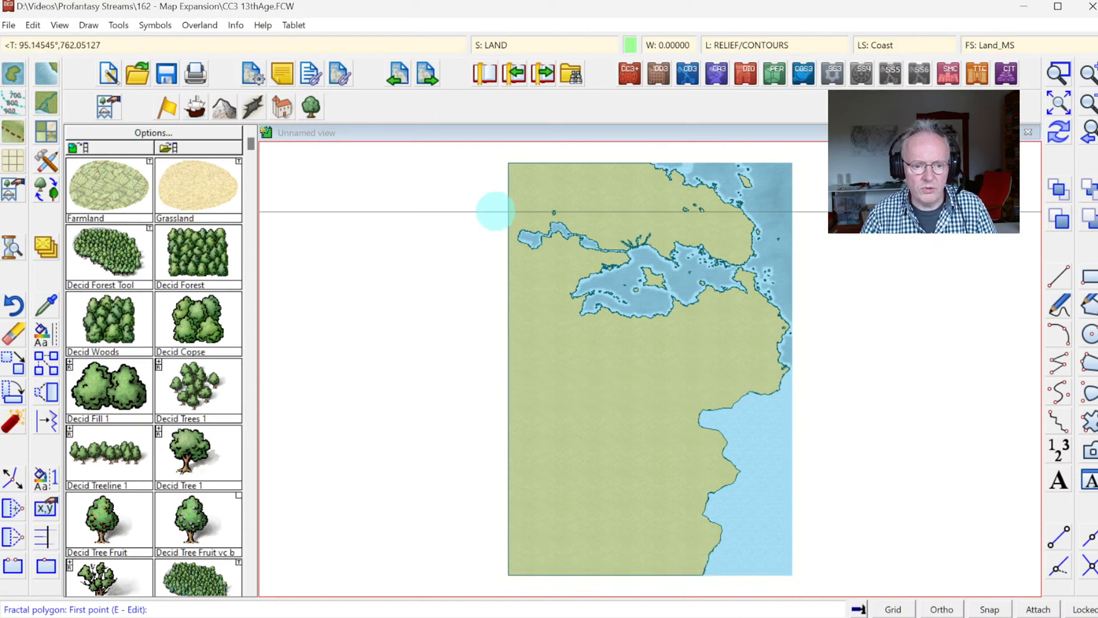
# Step: Show all drawing sheets again and check the seam between the old map content and the extended land
pyautogui.click(498, 44)
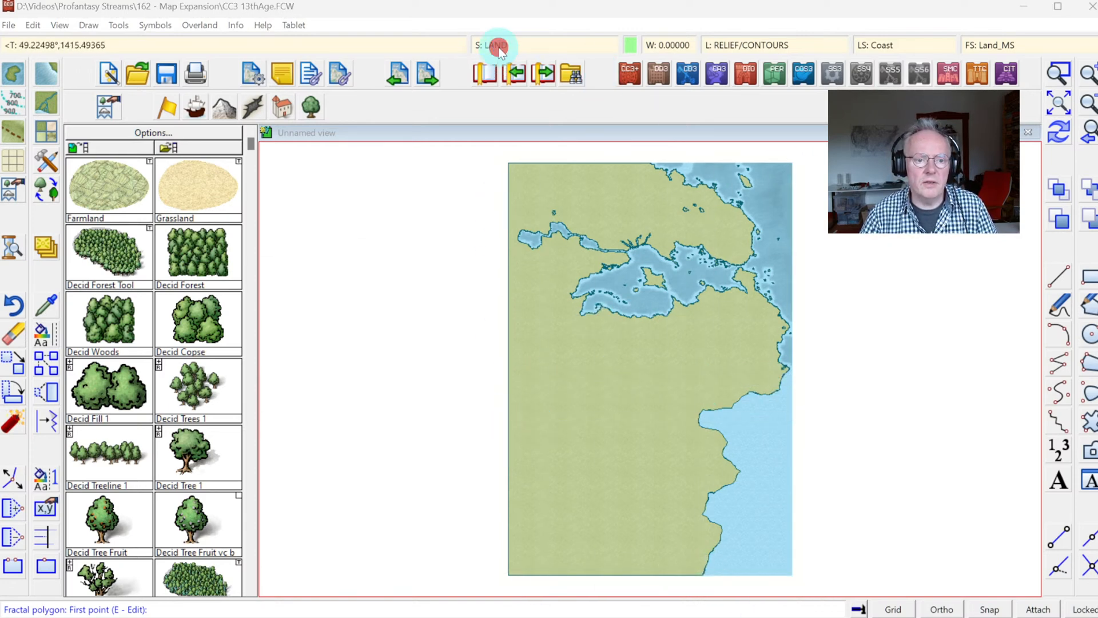
pyautogui.click(379, 330)
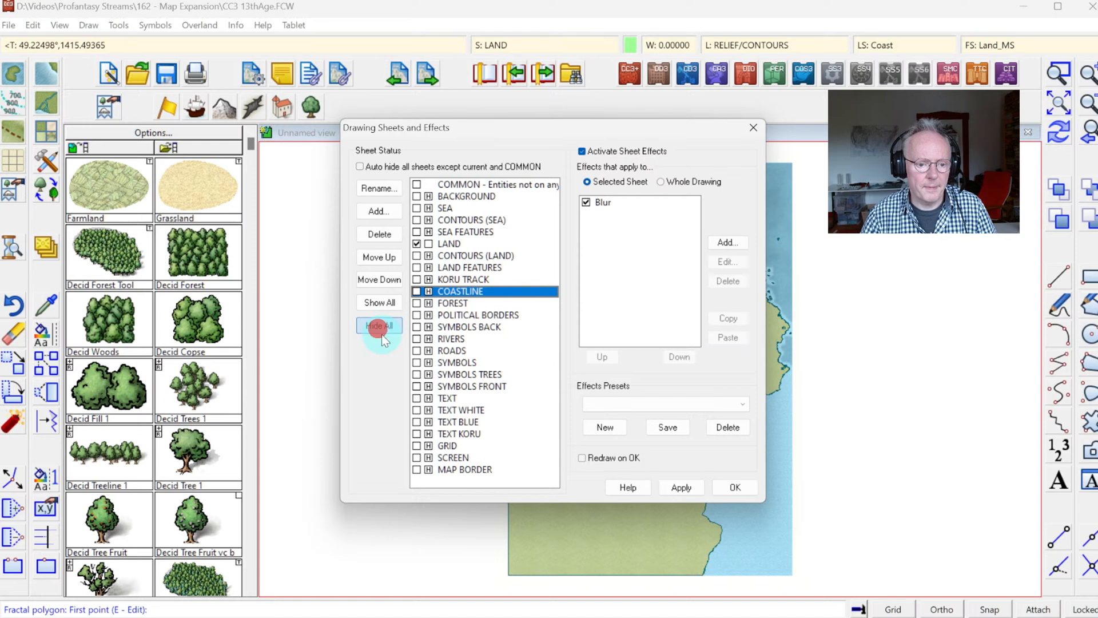
pyautogui.click(731, 486)
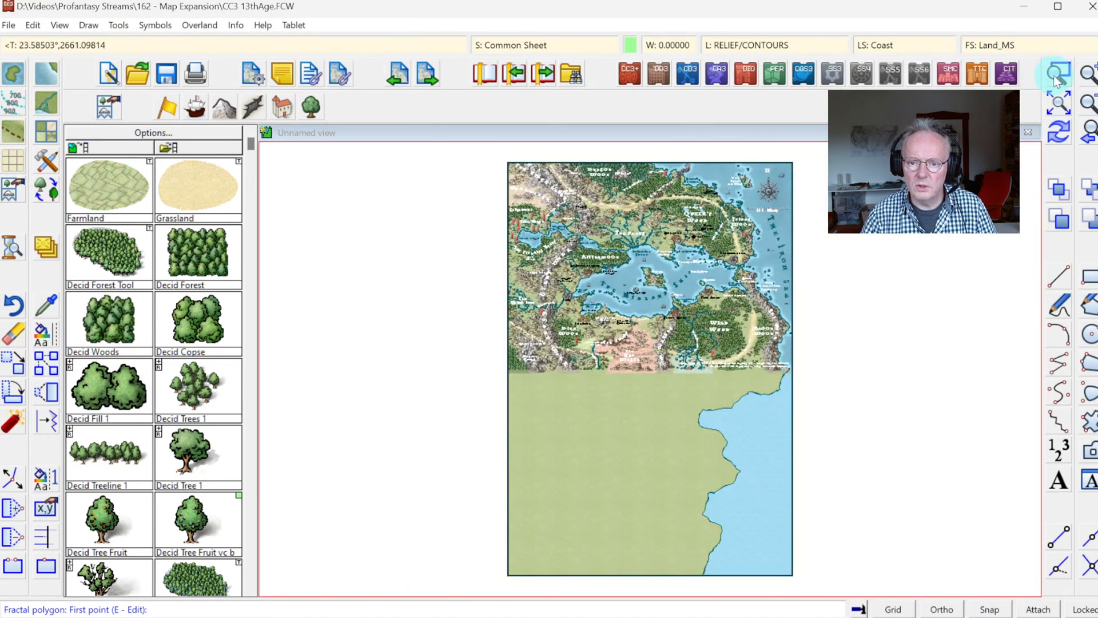
pyautogui.click(1058, 73)
pyautogui.click(620, 327)
pyautogui.click(784, 434)
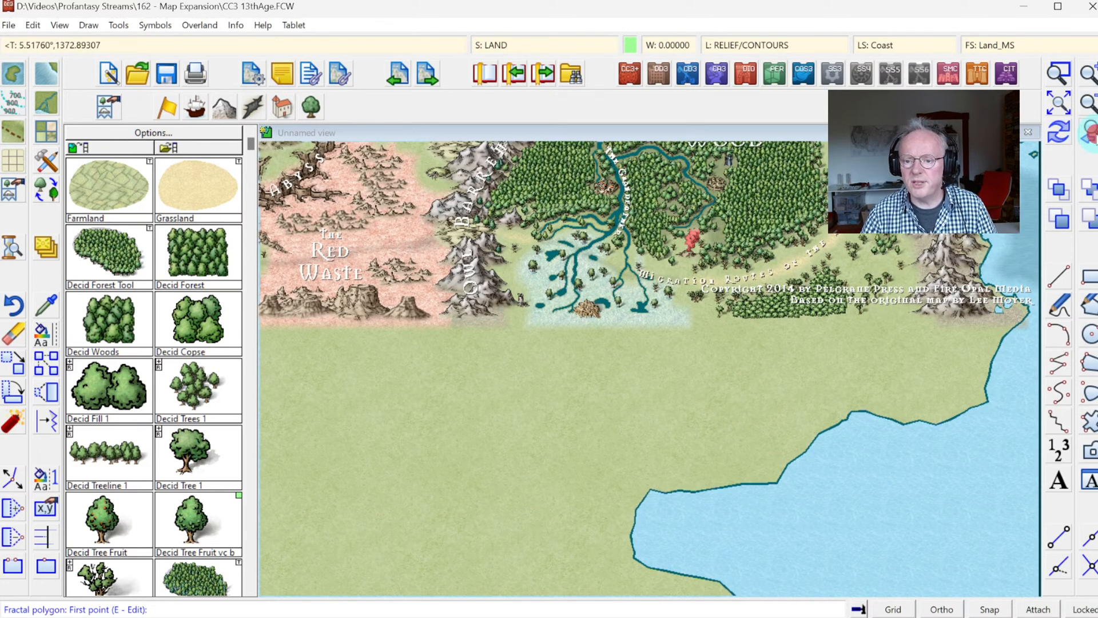
pyautogui.click(1090, 132)
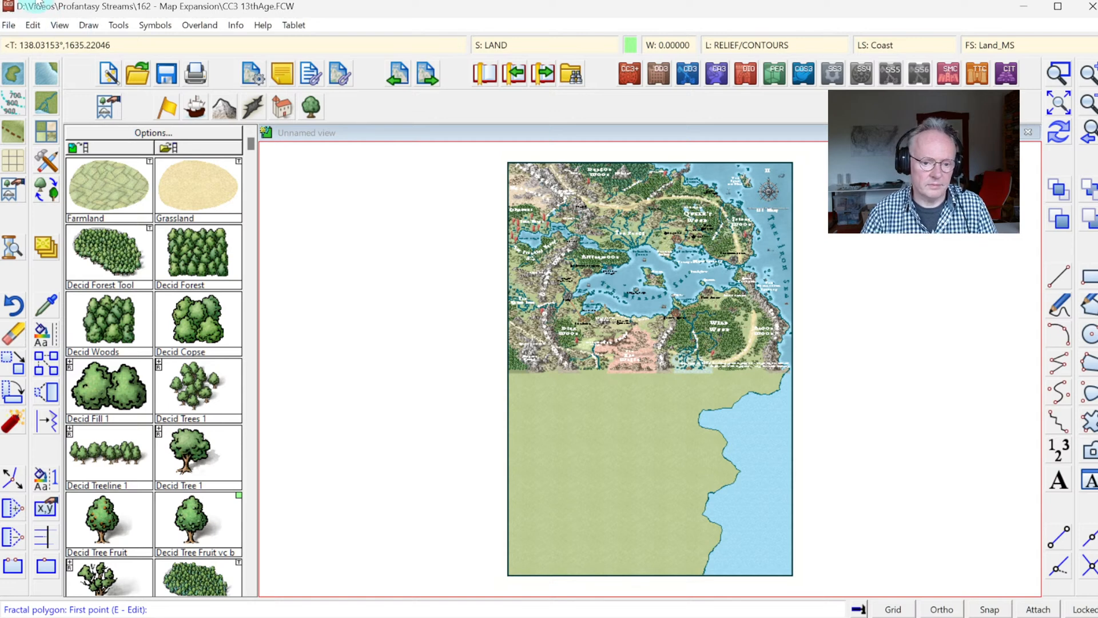
# Step: Open the finished map 13thAge.FCW from the 162 - Map Expansion folder
pyautogui.click(9, 25)
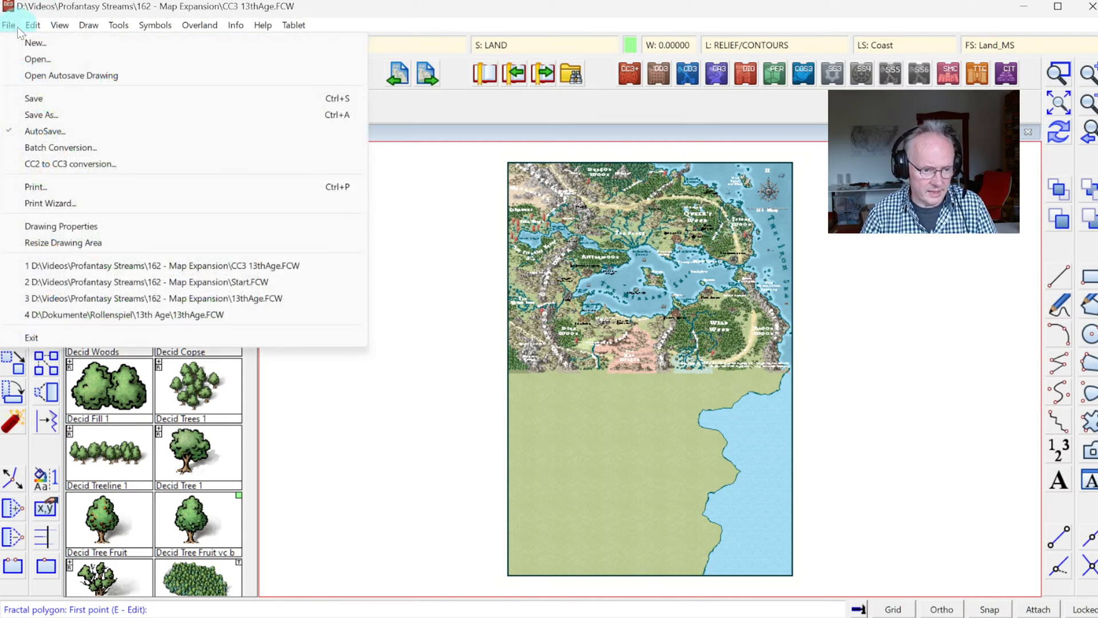
pyautogui.click(141, 300)
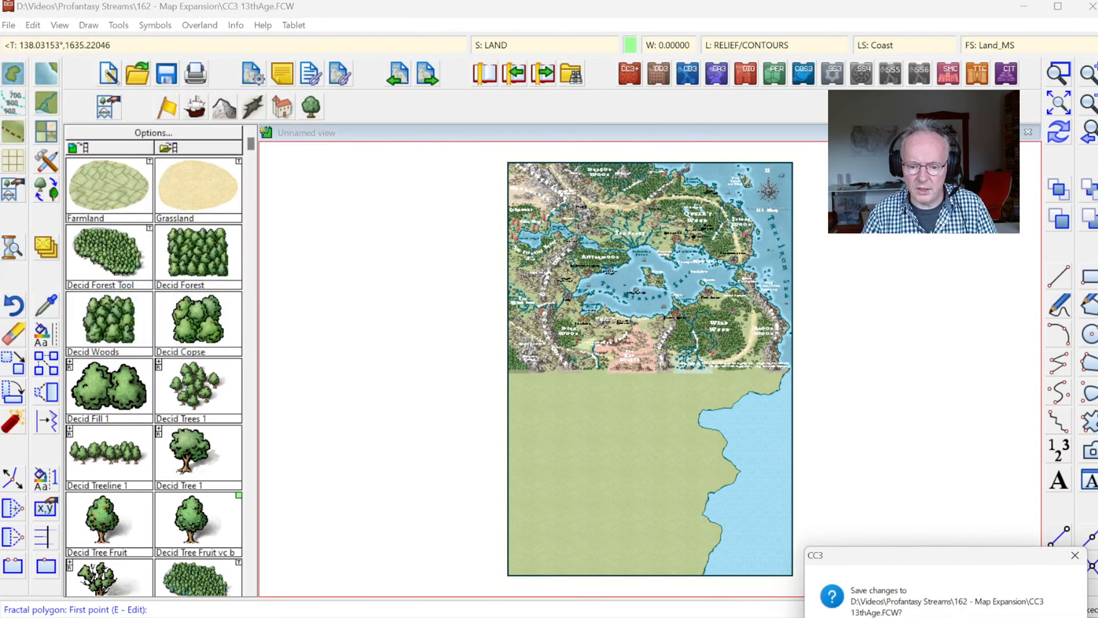
pyautogui.click(972, 617)
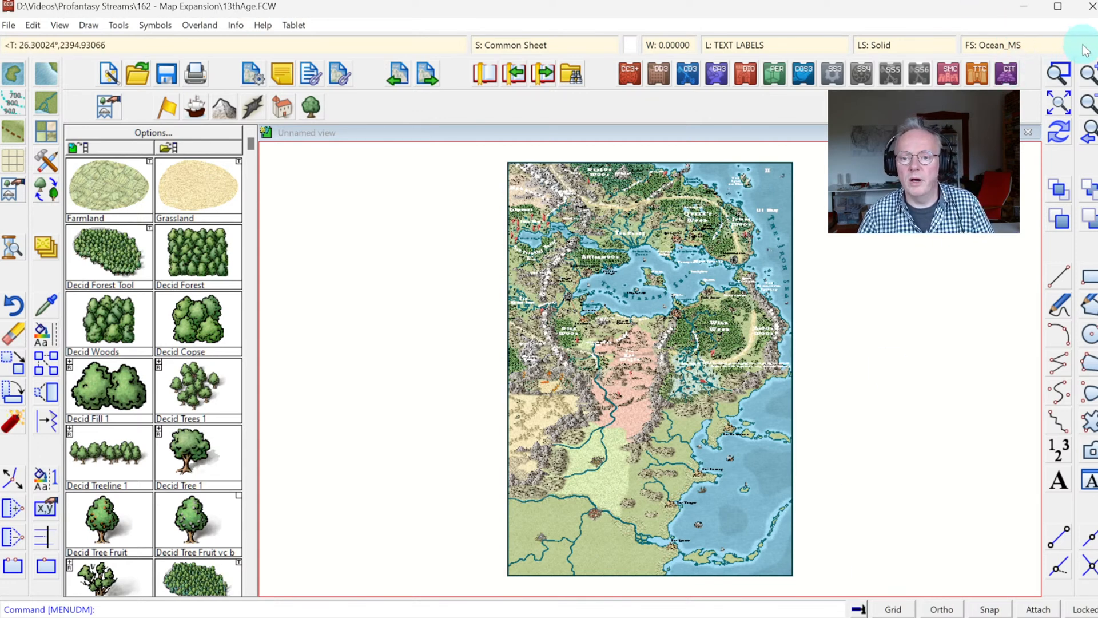
# Step: Examine the finished map's southern half, including how the Red Waste and its surrounding mountains continue south
pyautogui.click(1065, 78)
pyautogui.click(620, 395)
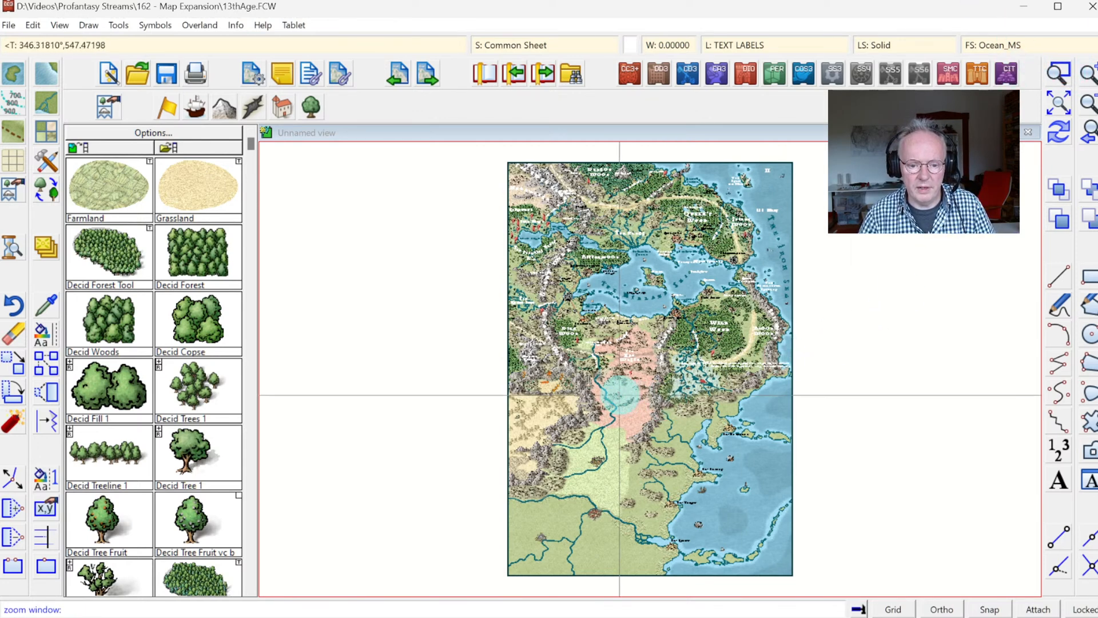
pyautogui.click(812, 588)
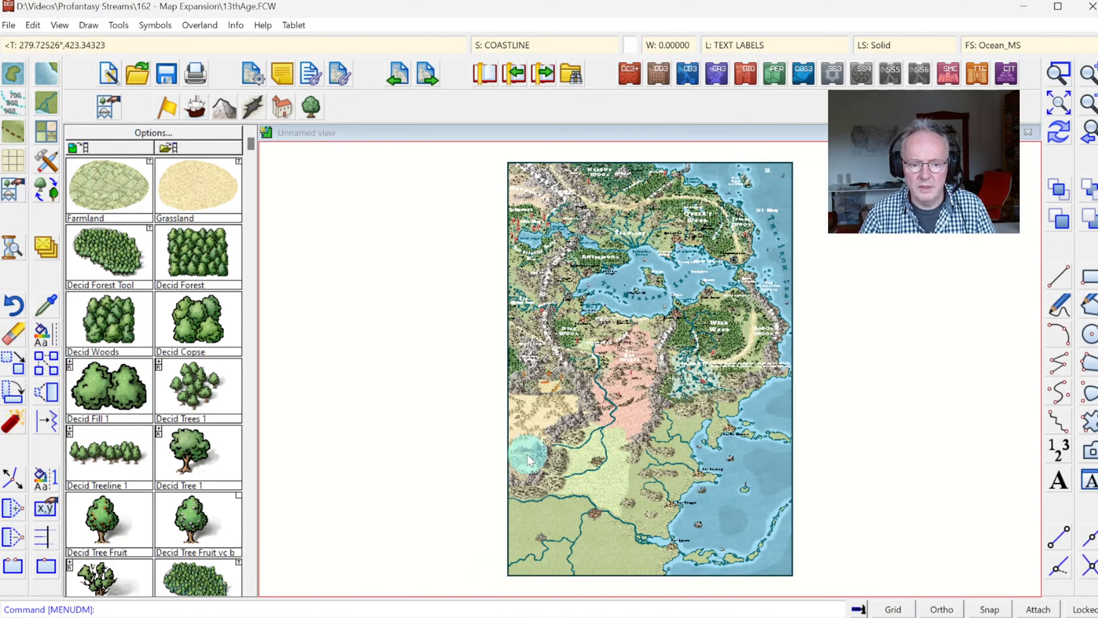
pyautogui.click(1060, 81)
pyautogui.click(550, 361)
pyautogui.click(711, 469)
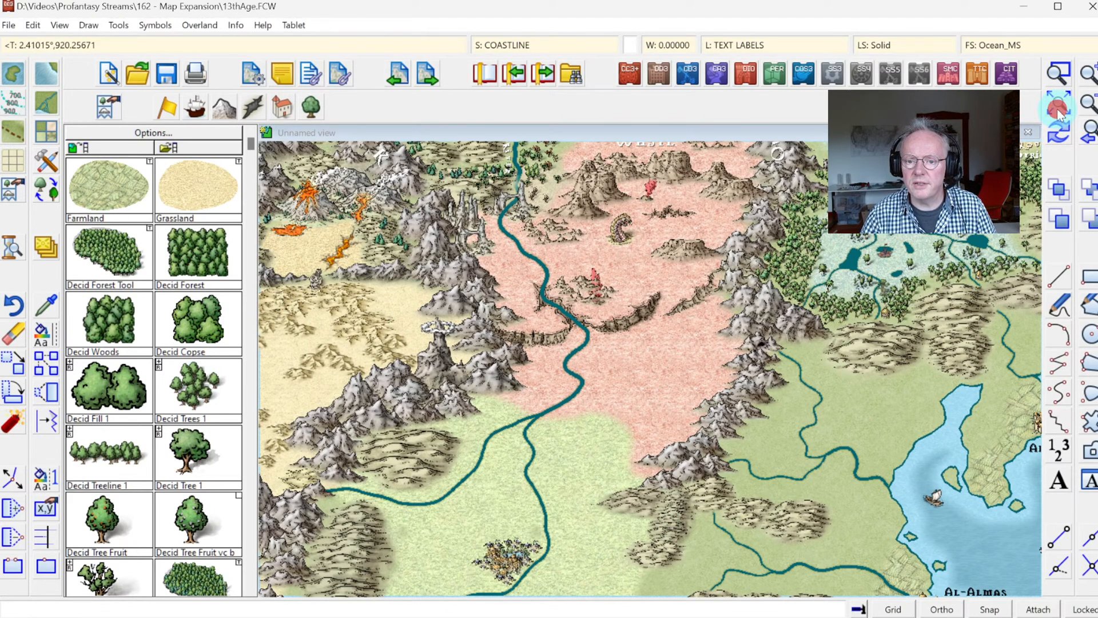
# Step: Examine the grassland south of the Red Waste and the rock arch where the river enters the waste from the north
pyautogui.click(1061, 71)
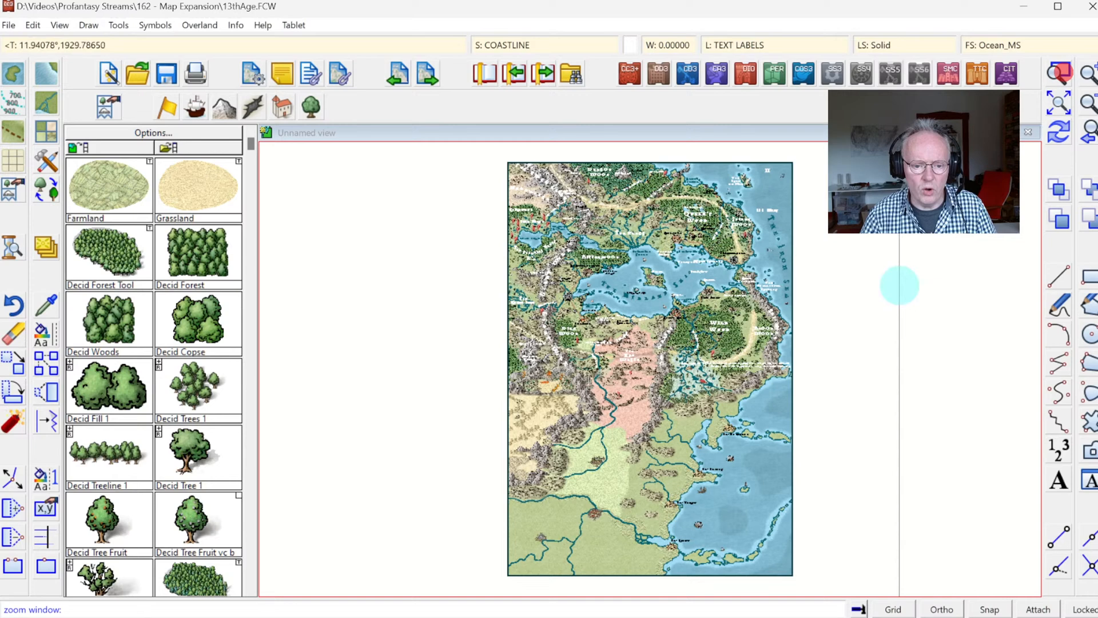
pyautogui.click(537, 385)
pyautogui.click(676, 478)
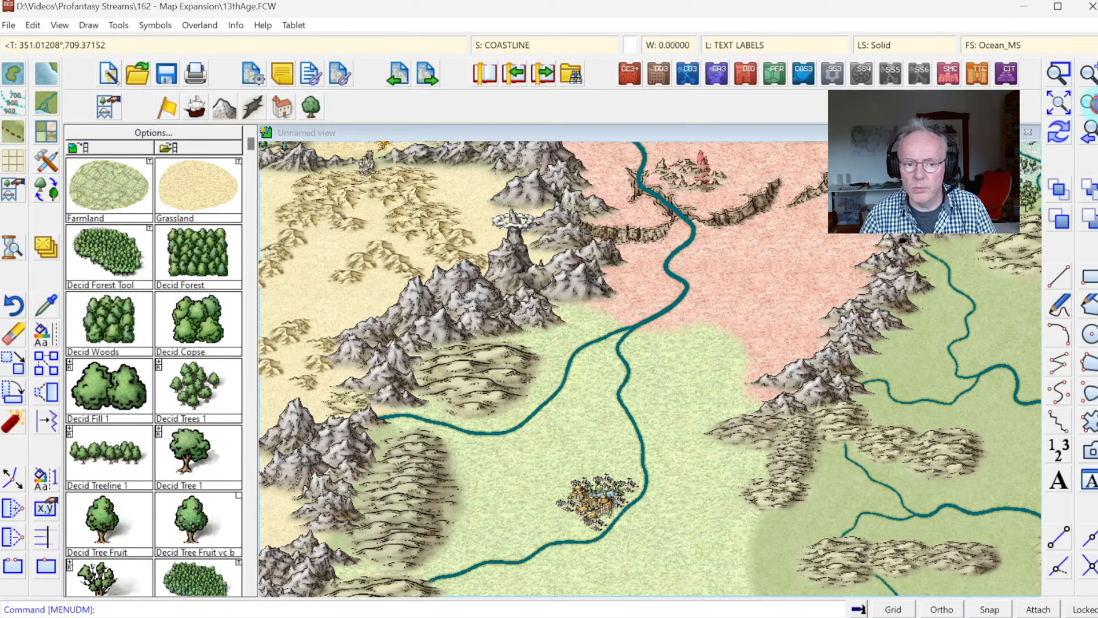
pyautogui.click(1081, 72)
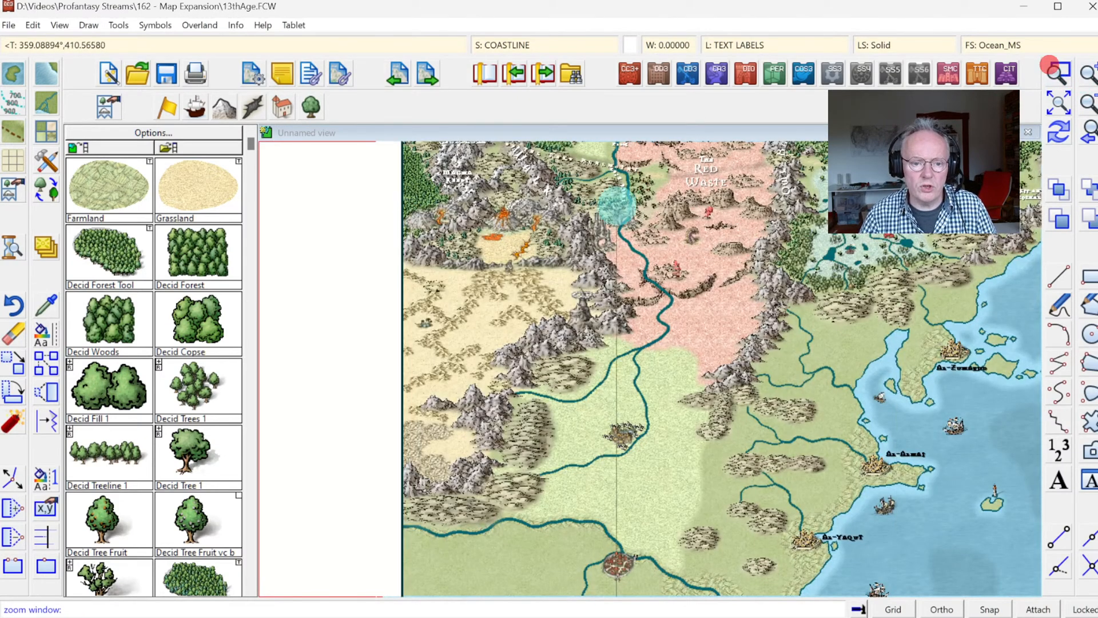
pyautogui.click(583, 191)
pyautogui.click(673, 261)
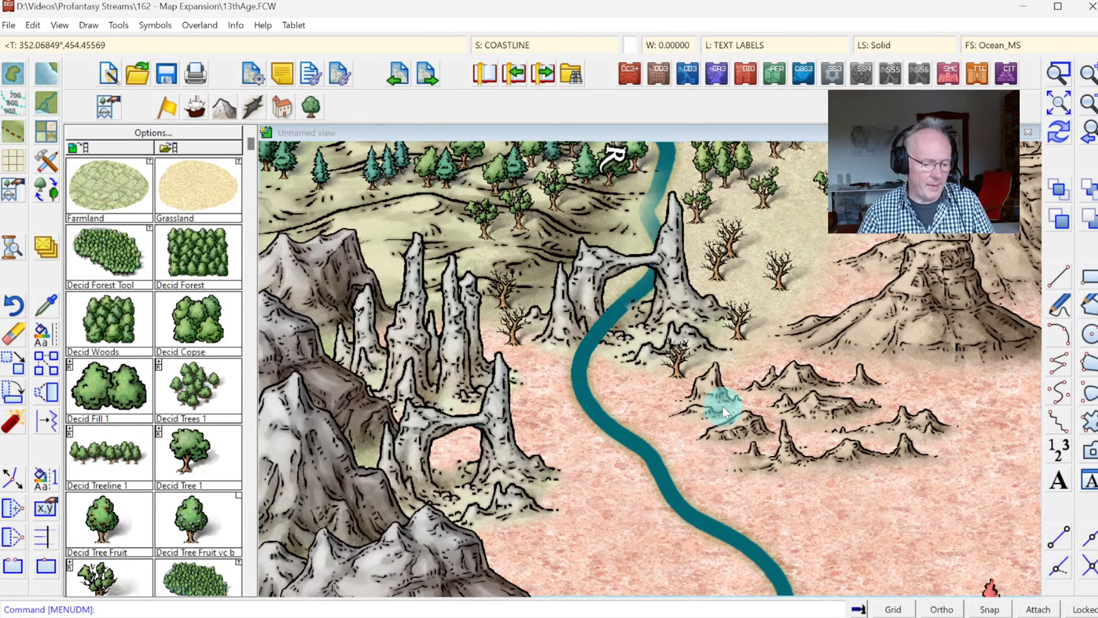
# Step: Examine the eastern coast around the copyright text, and the transition from the Red Waste and Wild Wood into the southern lands
pyautogui.click(1059, 103)
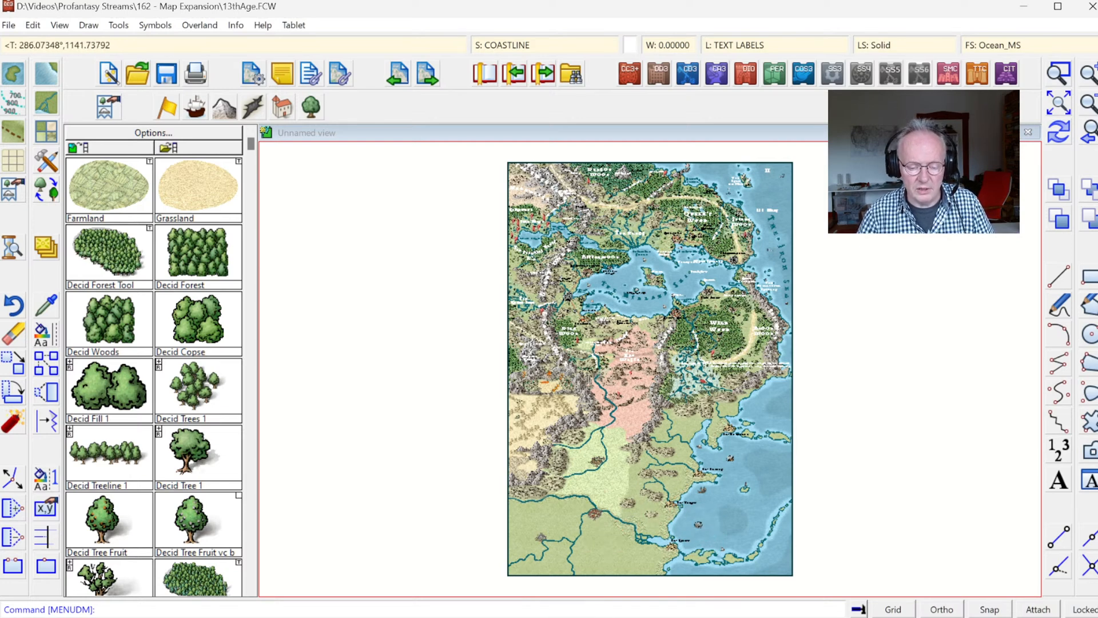
pyautogui.click(1066, 73)
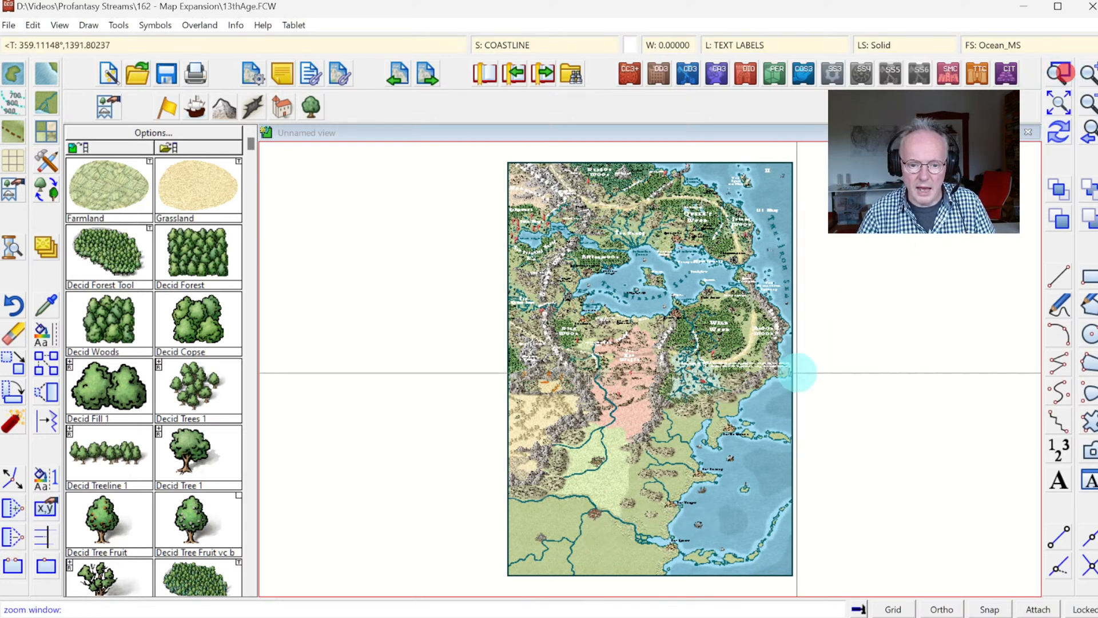
pyautogui.click(720, 352)
pyautogui.click(786, 405)
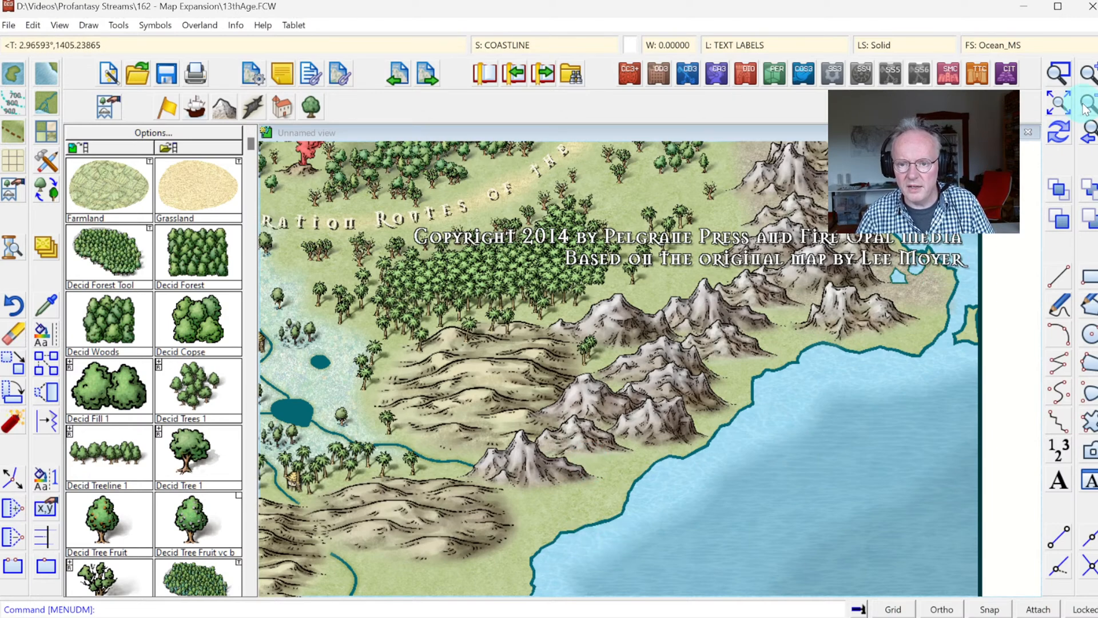
pyautogui.click(1059, 72)
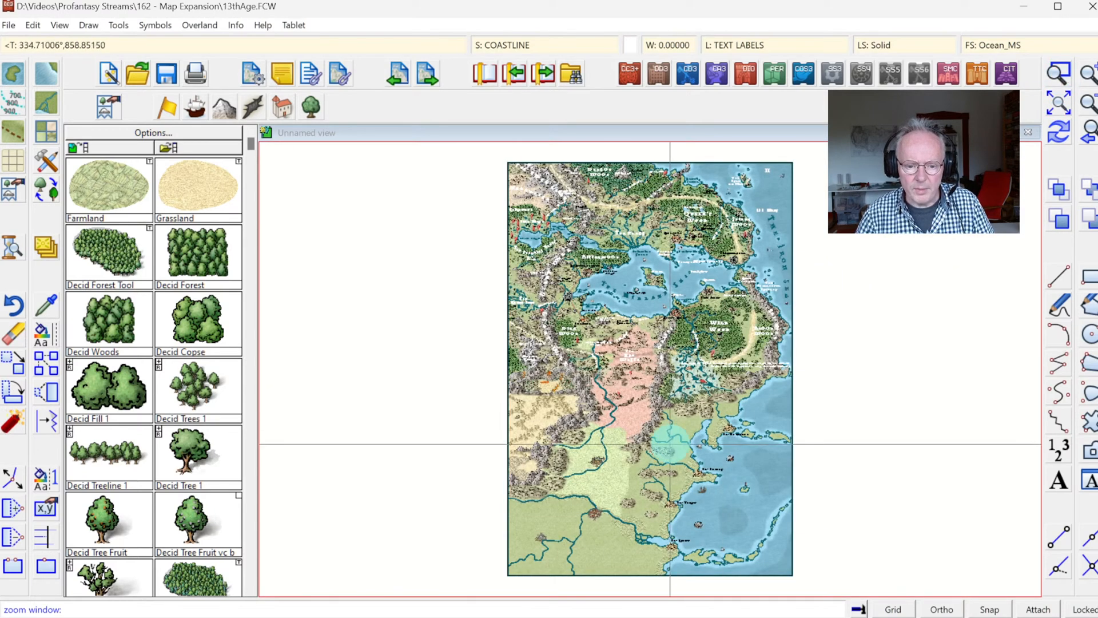
pyautogui.click(602, 293)
pyautogui.click(748, 483)
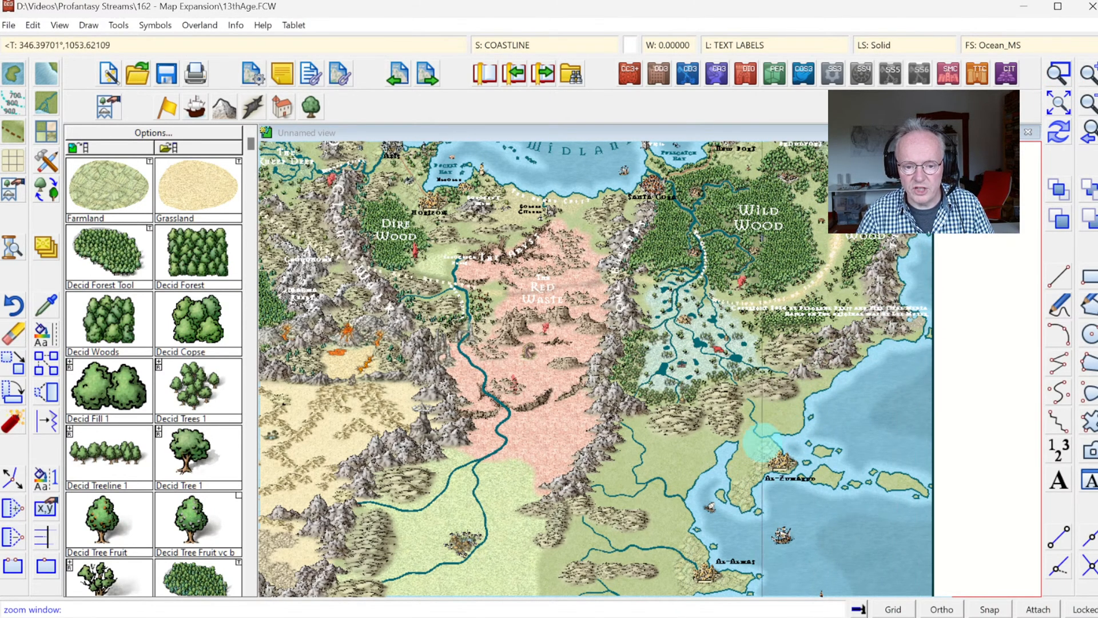
pyautogui.click(1062, 106)
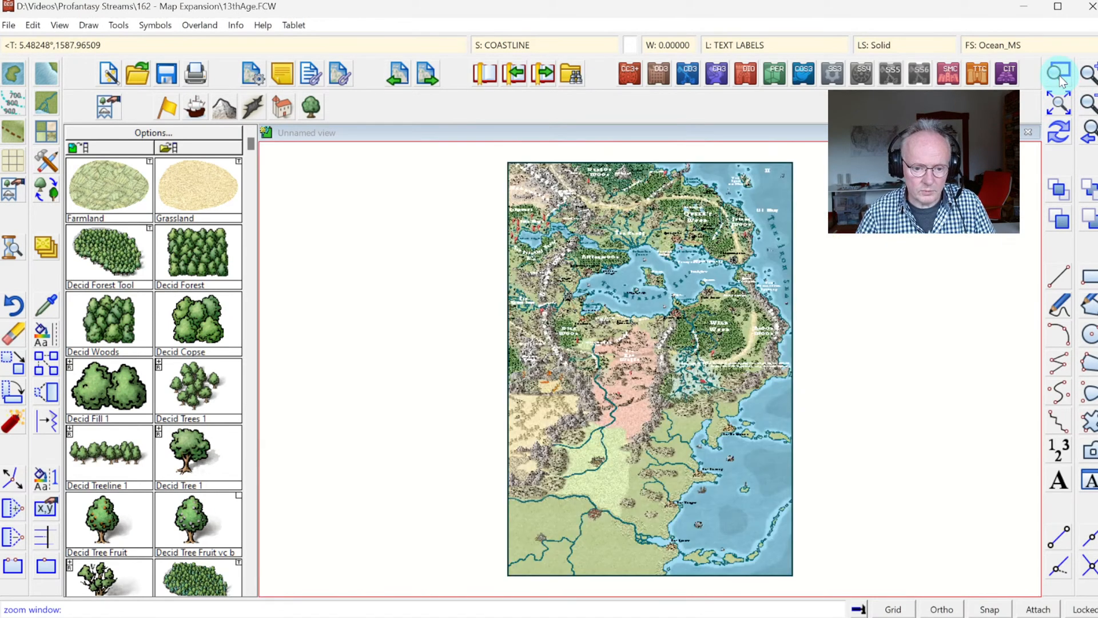
# Step: Examine closely how the river passes behind and in front of the rock arch on the Red Waste's northwestern edge
pyautogui.click(566, 355)
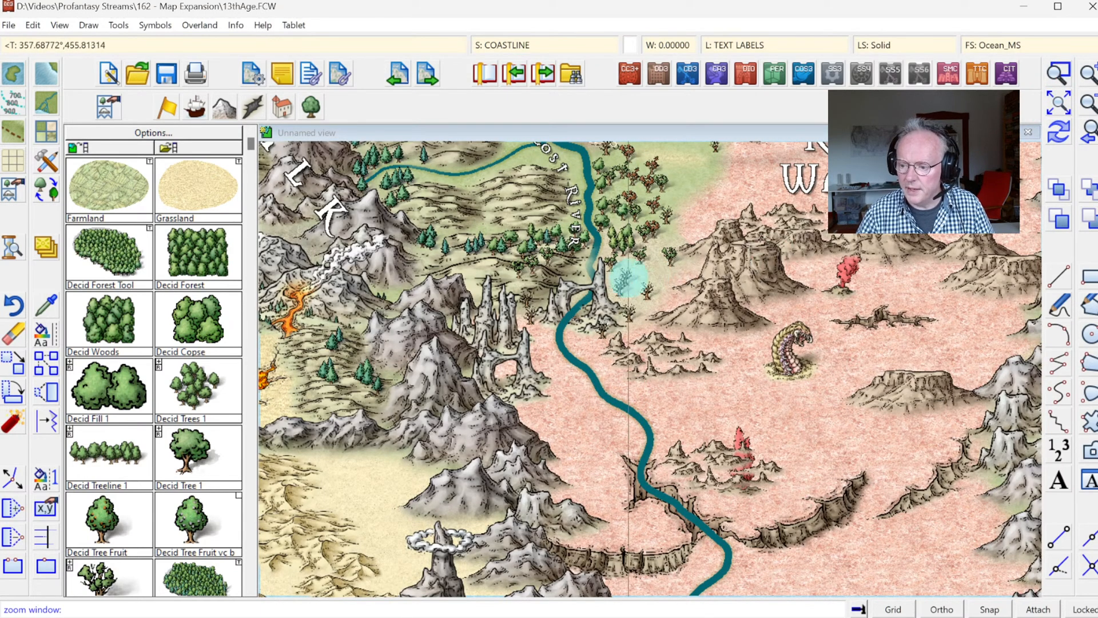
pyautogui.click(485, 252)
pyautogui.click(664, 395)
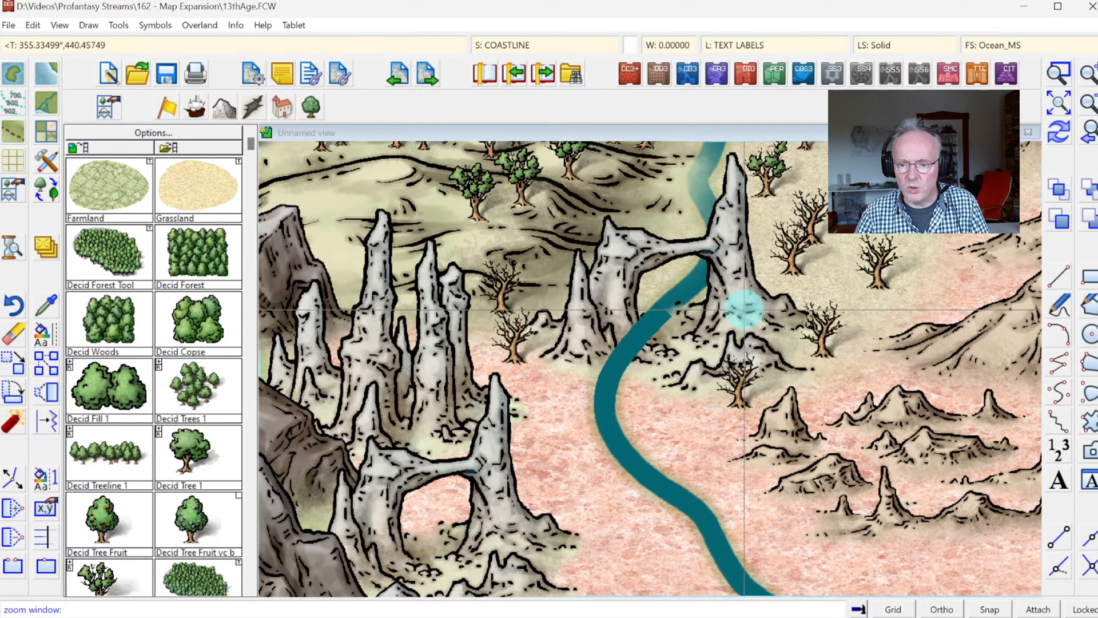
pyautogui.rightClick(726, 395)
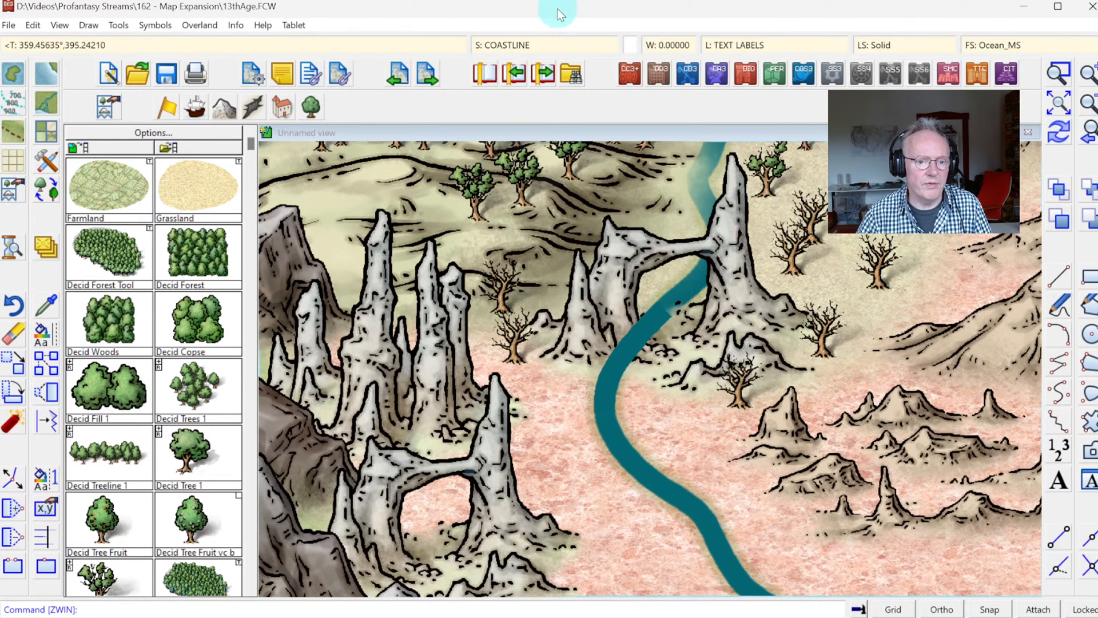
# Step: Make SYMBOLS TREES the current sheet and hide the RIVERS sheet to isolate the river piece in front of the arch
pyautogui.click(509, 50)
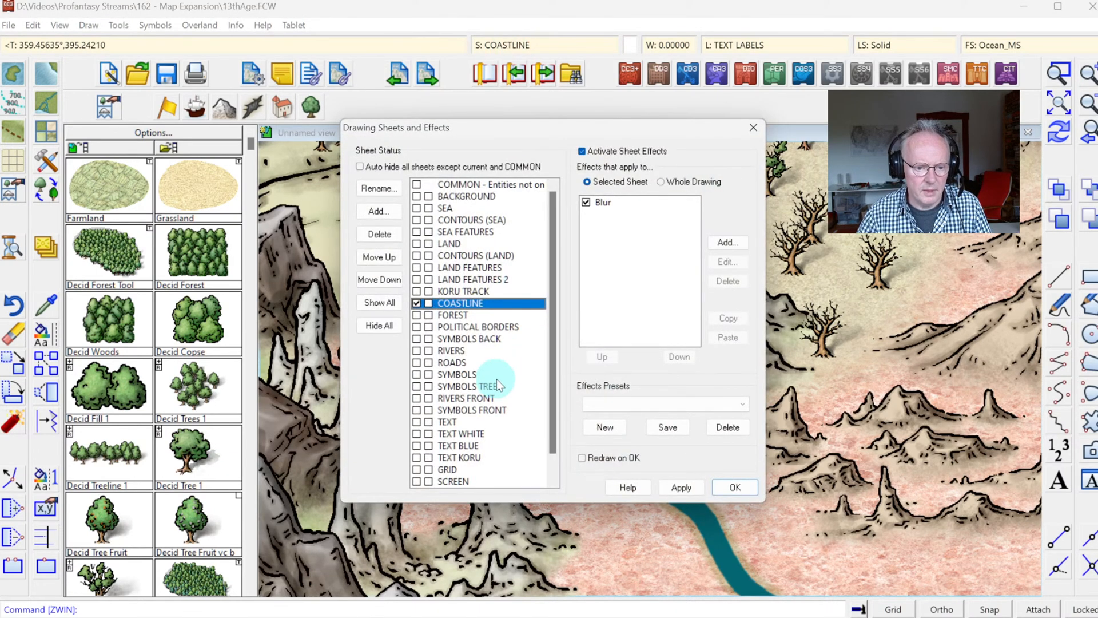
pyautogui.click(416, 350)
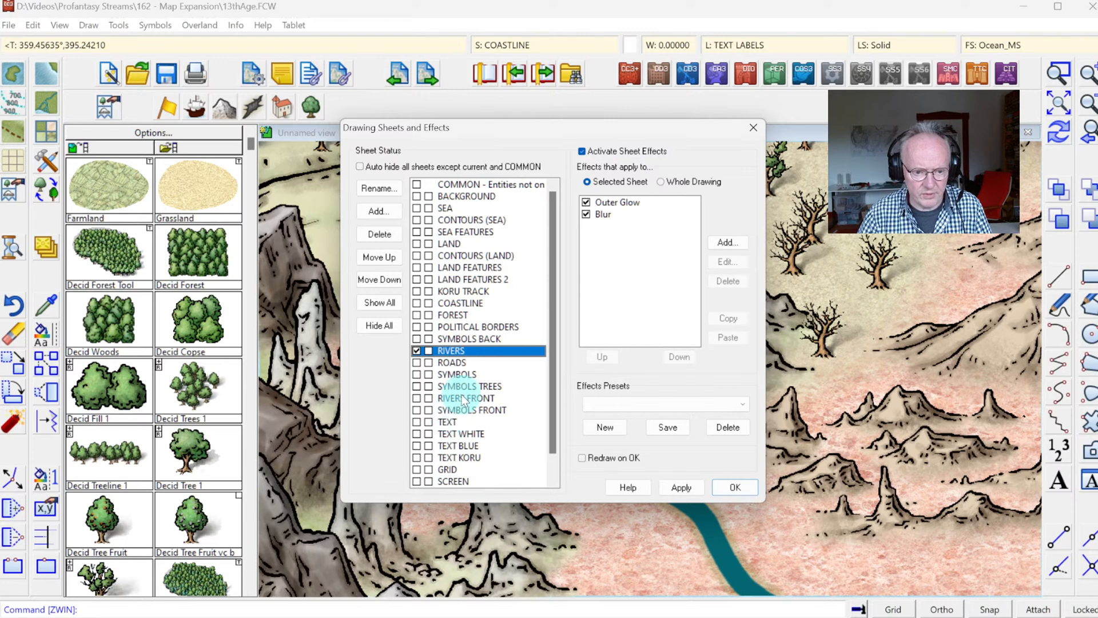
pyautogui.click(426, 388)
pyautogui.click(430, 352)
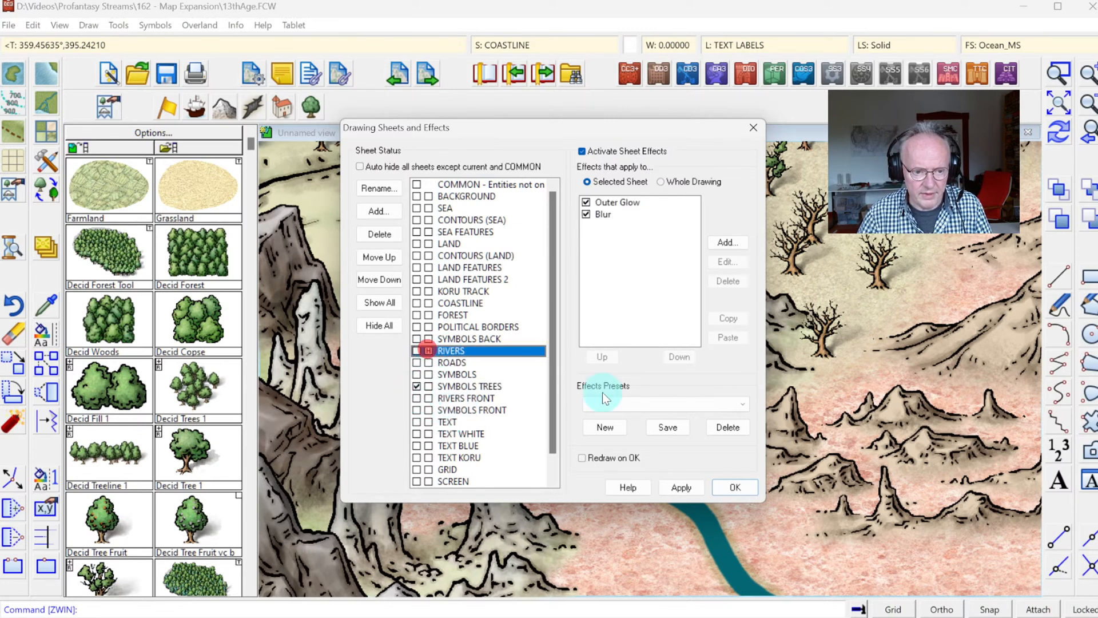
pyautogui.click(737, 487)
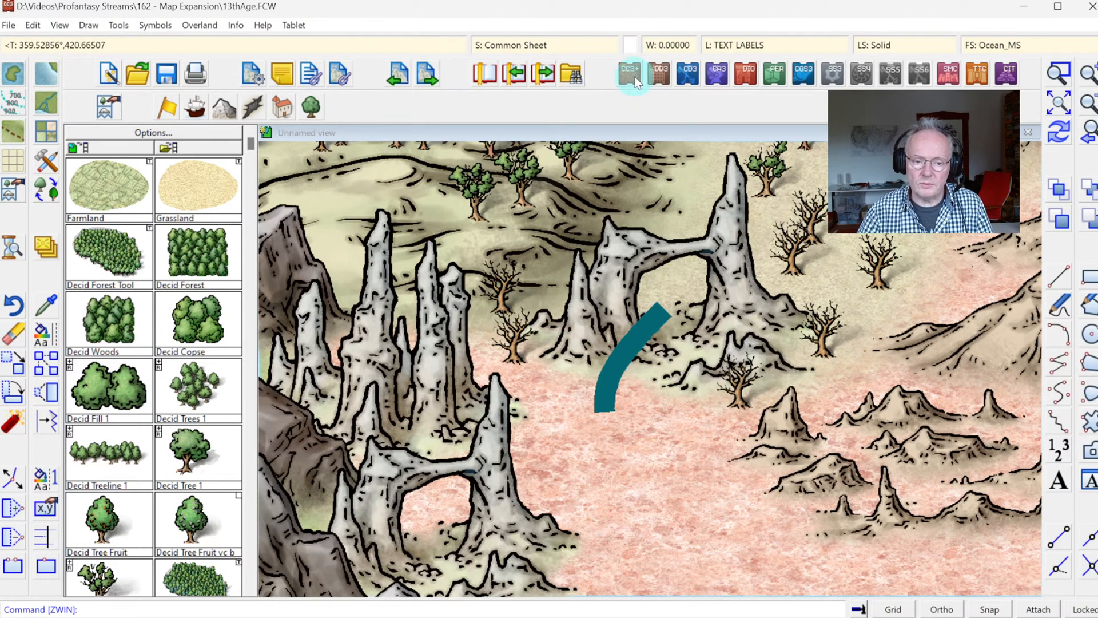
# Step: Show the RIVERS sheet again so the whole river is drawn around the rock arch
pyautogui.click(520, 43)
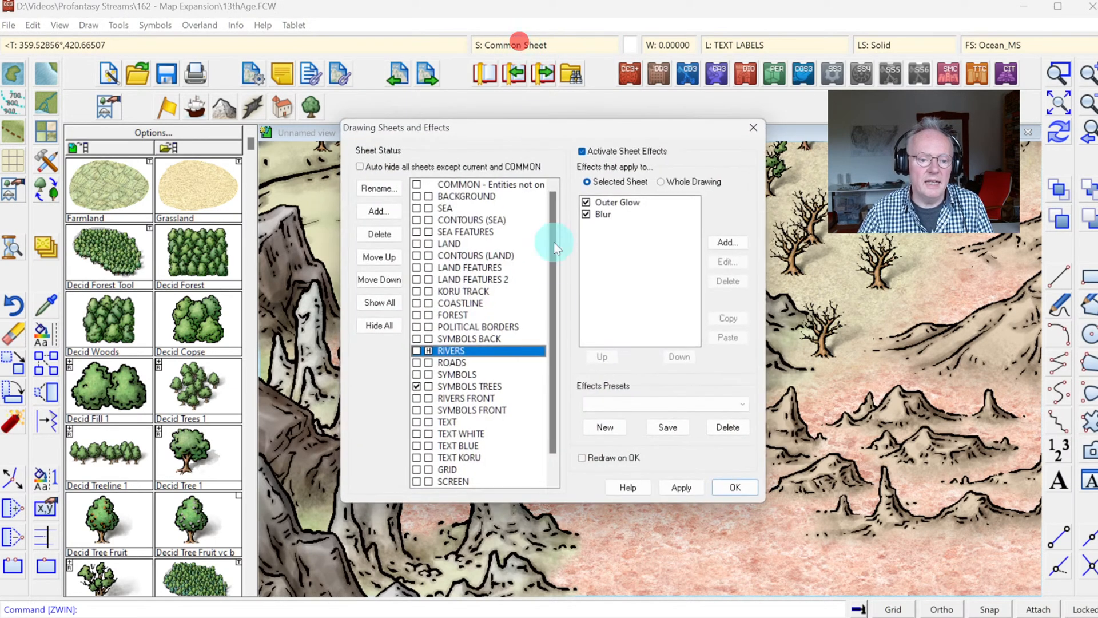
pyautogui.click(429, 351)
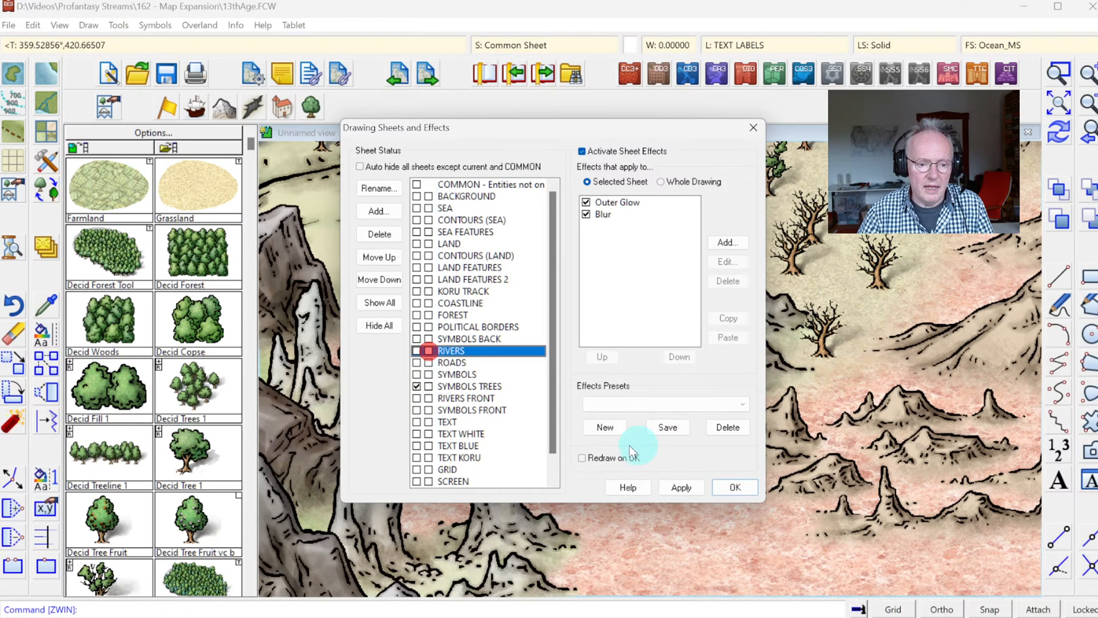
pyautogui.click(731, 485)
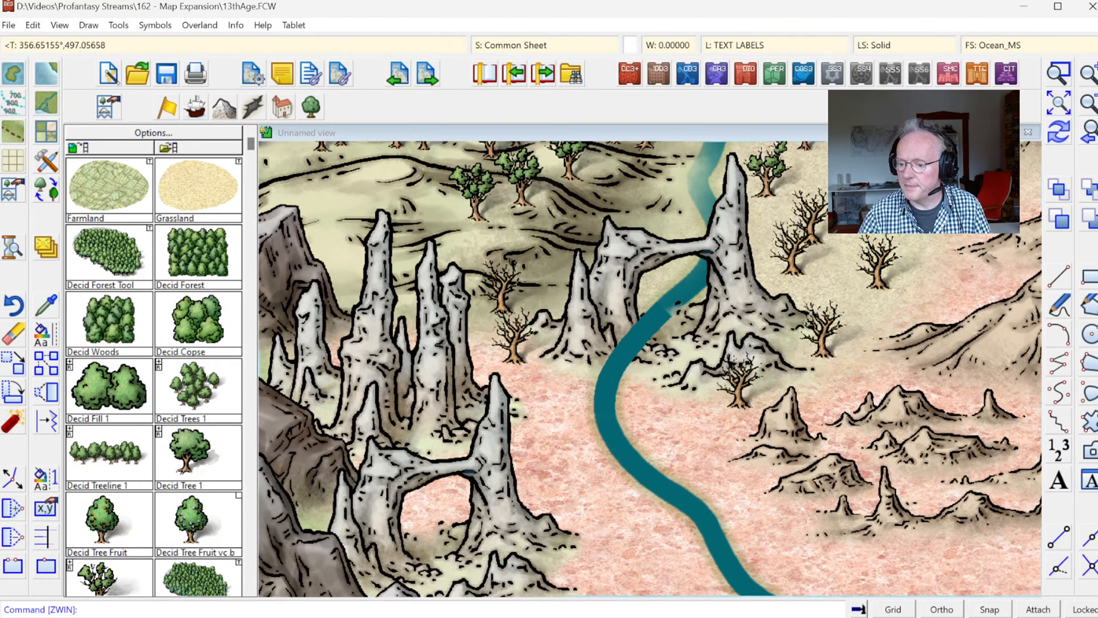
# Step: At the canyon in the southern Red Waste, hide the RIVERS sheet and make RIVERS FRONT the current sheet
pyautogui.click(1091, 135)
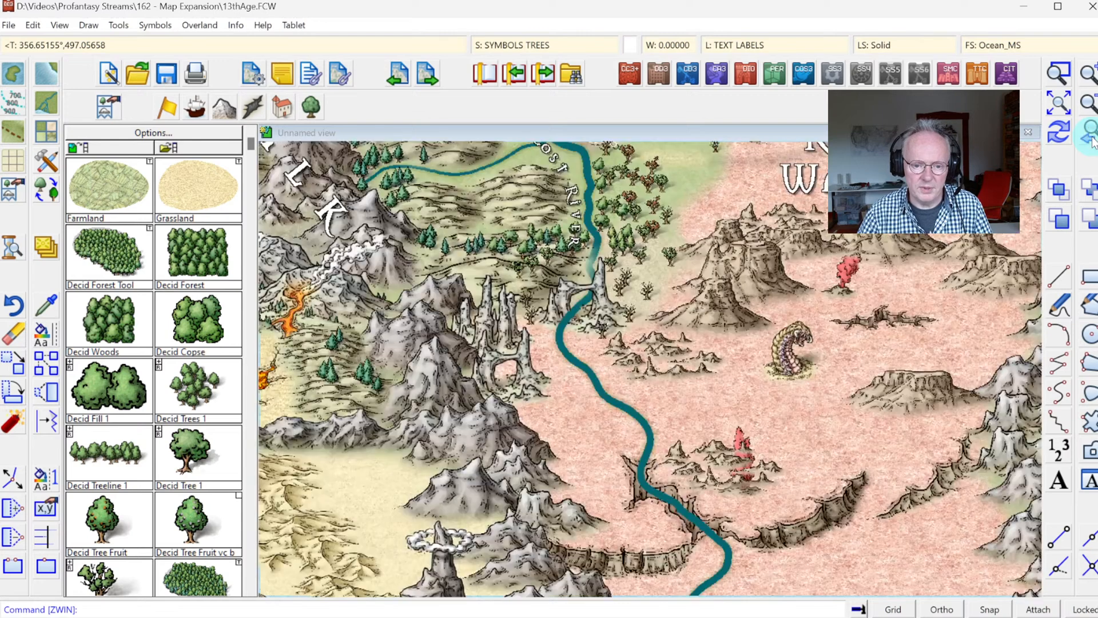
pyautogui.click(1059, 76)
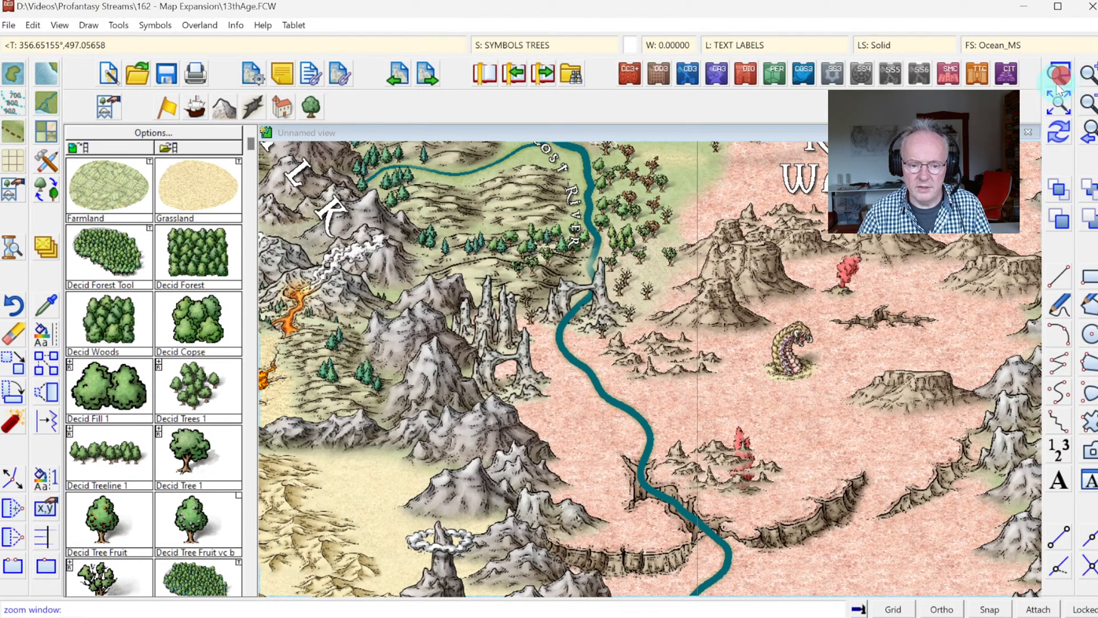
pyautogui.click(601, 428)
pyautogui.click(818, 578)
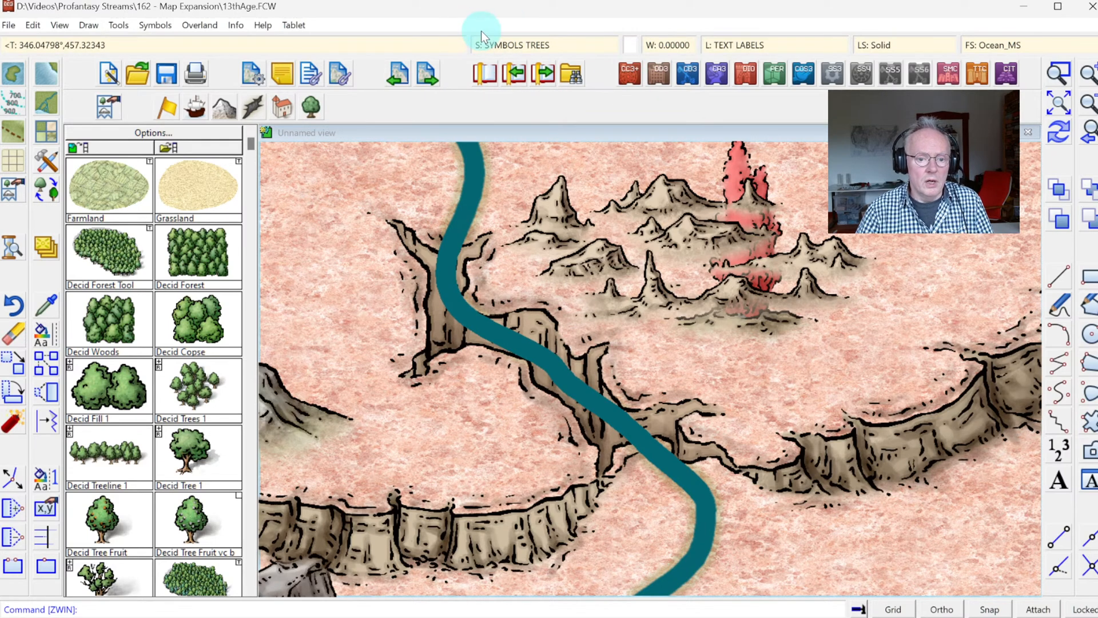
pyautogui.click(505, 49)
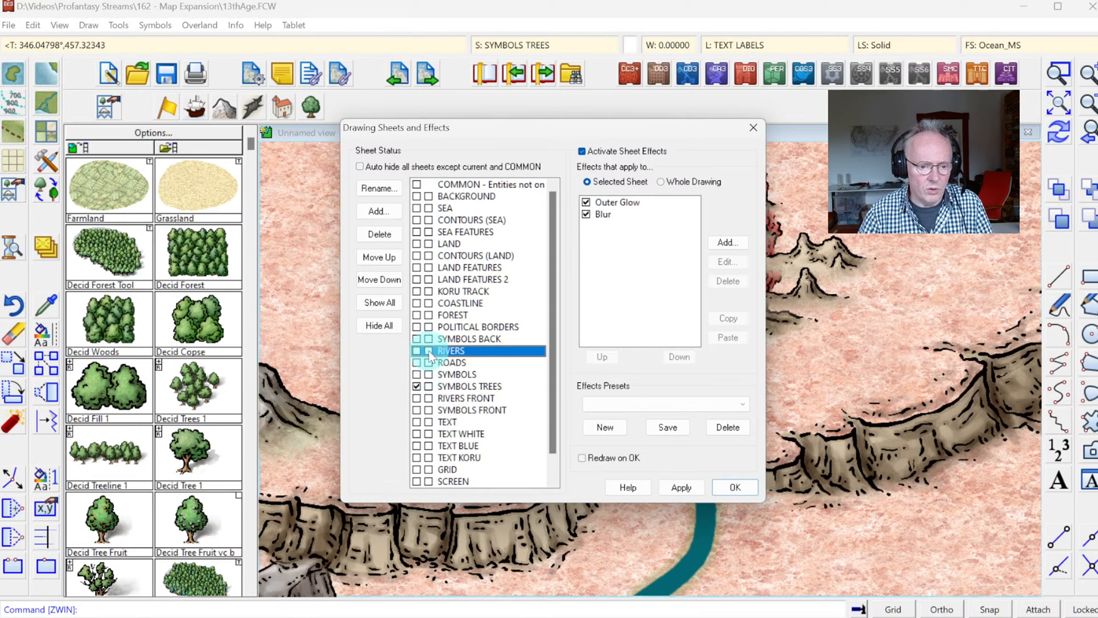
pyautogui.click(417, 398)
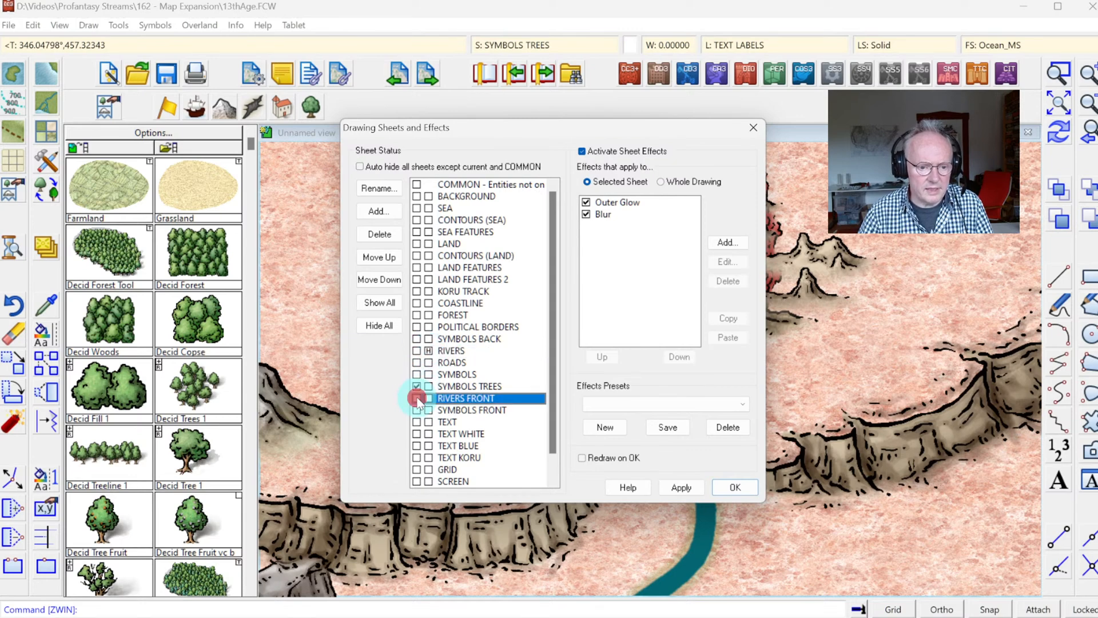
pyautogui.click(733, 485)
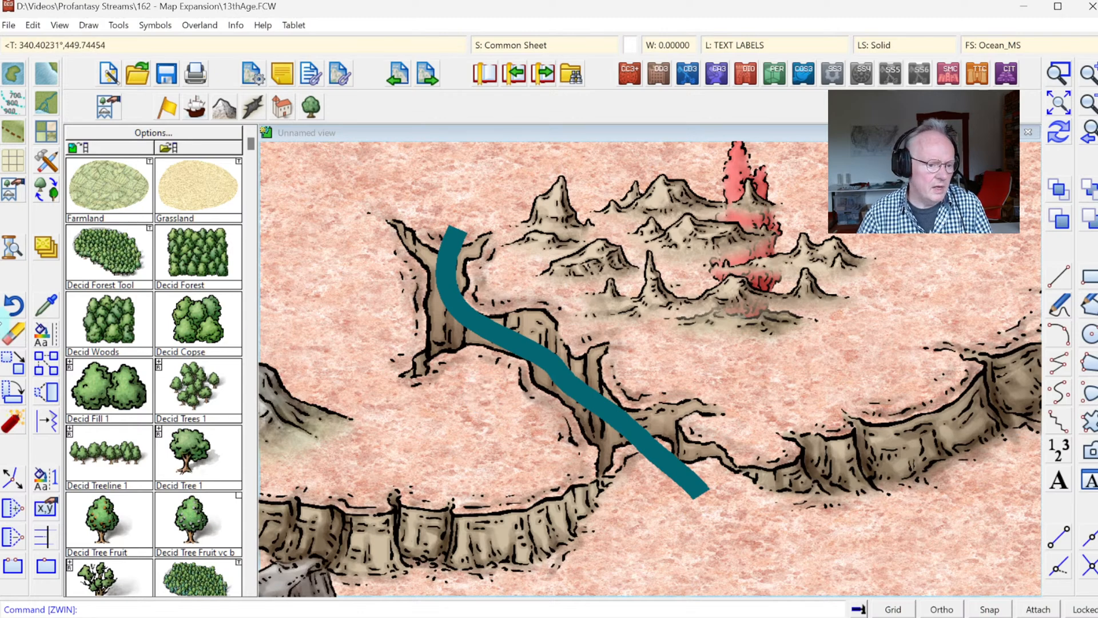
# Step: Split the front river segment near the canyon's southeastern end, just before it leaves the cliffs
pyautogui.click(46, 567)
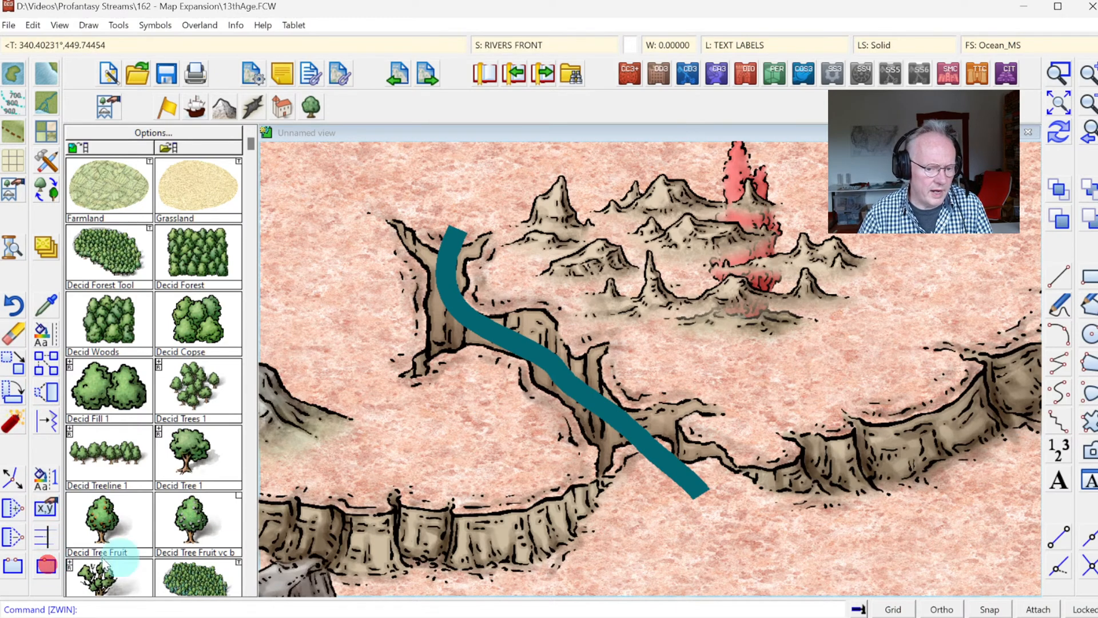
pyautogui.click(689, 484)
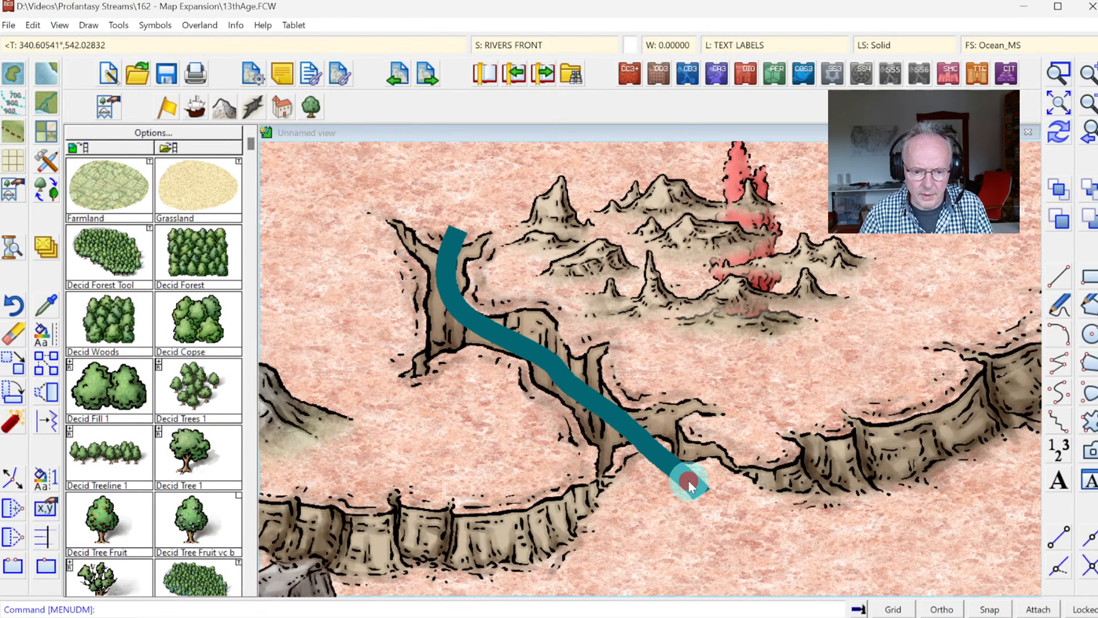
pyautogui.click(95, 503)
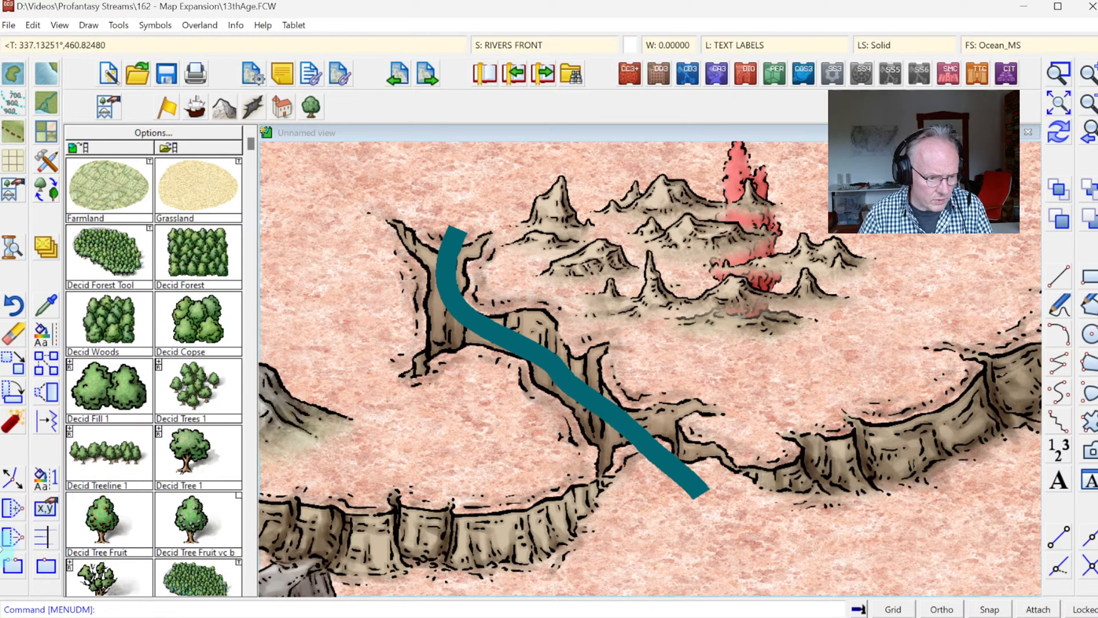
pyautogui.click(46, 565)
pyautogui.click(44, 564)
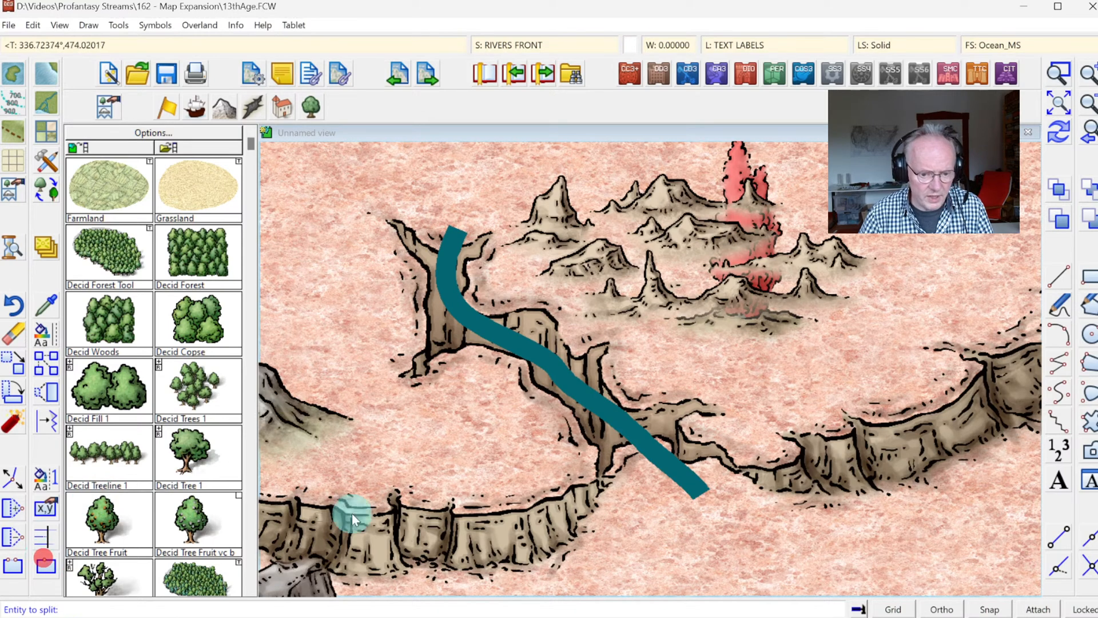
pyautogui.click(687, 479)
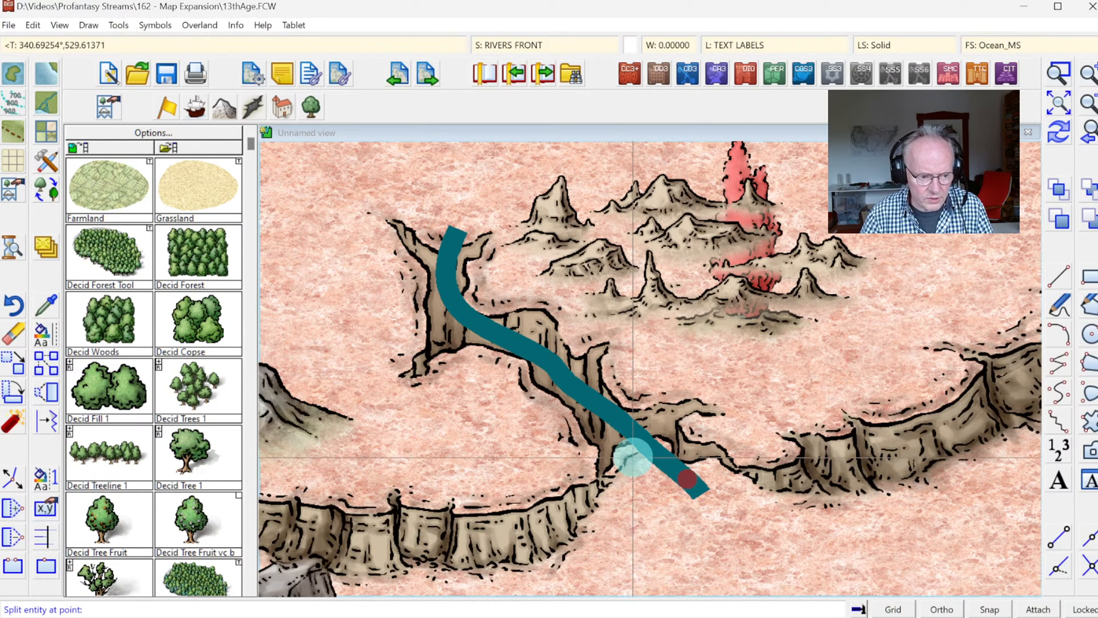
pyautogui.click(641, 438)
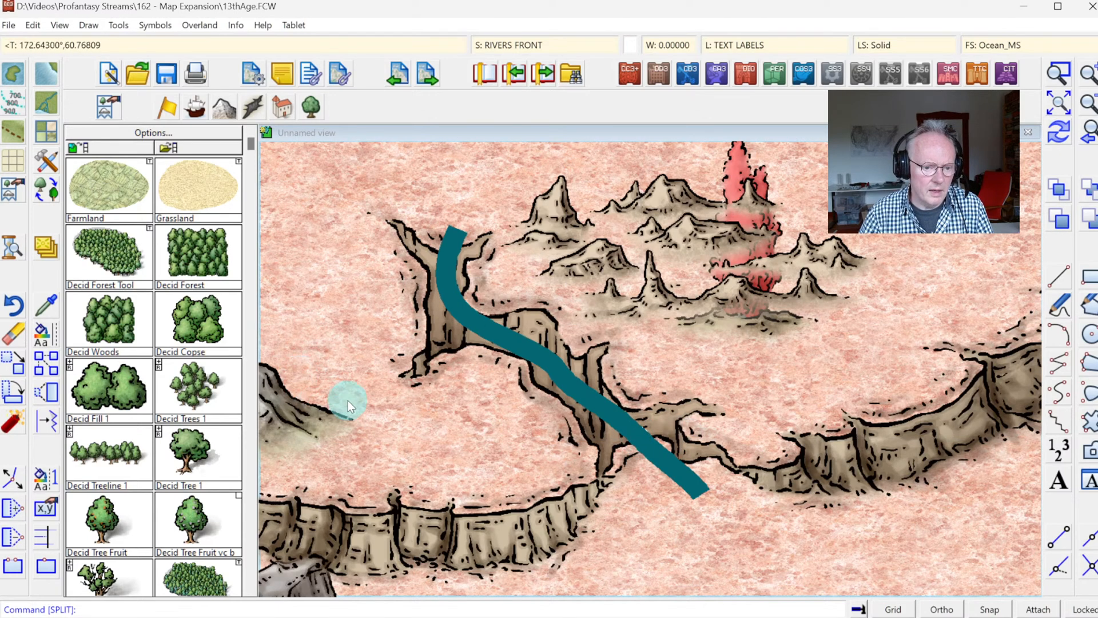
# Step: Split the front river segment again near the canyon's northwestern bend
pyautogui.click(45, 569)
pyautogui.click(448, 279)
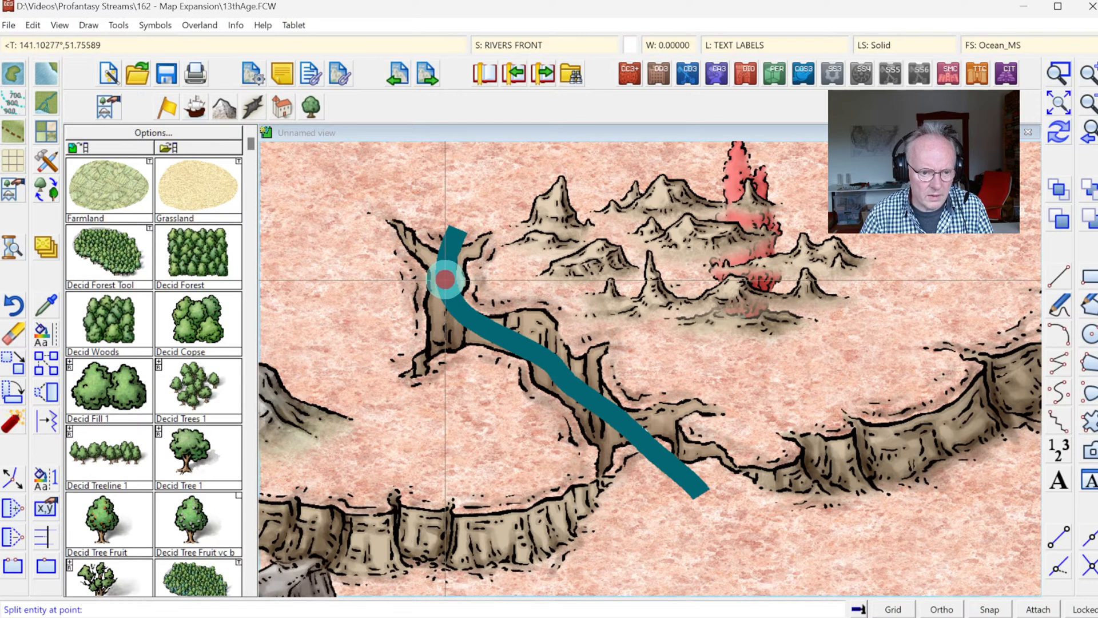
pyautogui.click(492, 330)
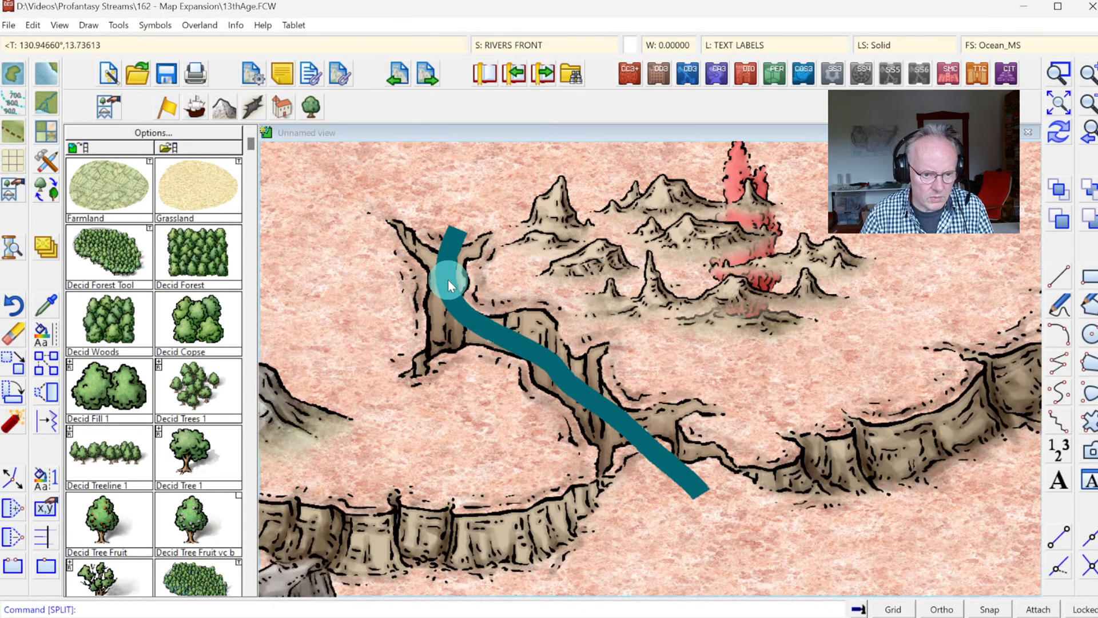
# Step: Erase the middle front river segment inside the canyon, leaving the canyon symbol out of the selection
pyautogui.click(12, 333)
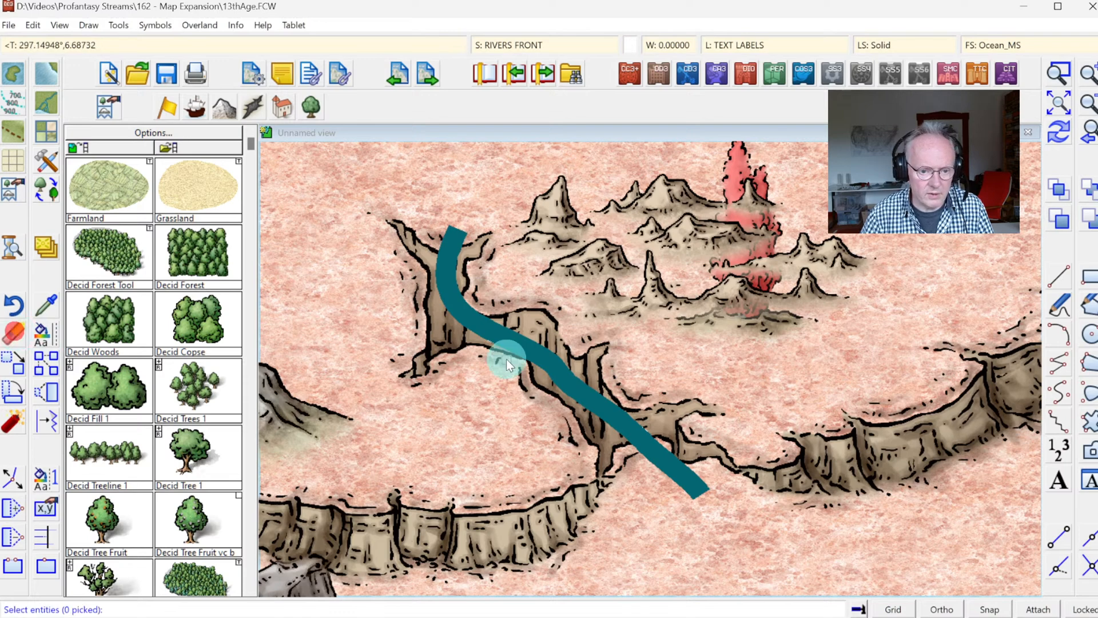
pyautogui.click(537, 355)
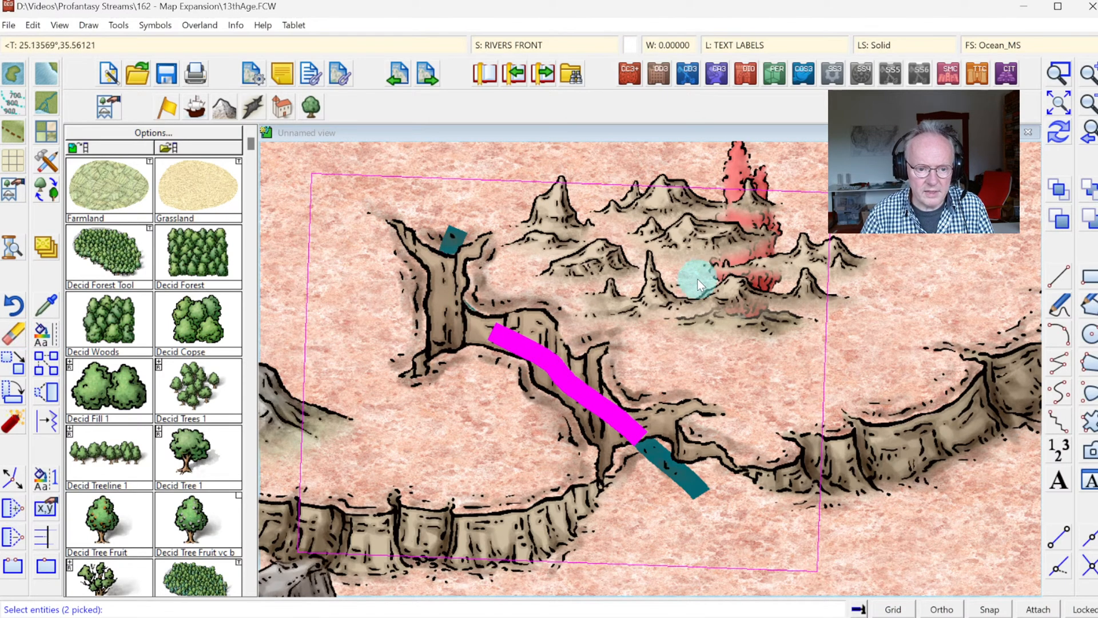
pyautogui.rightClick(760, 294)
pyautogui.moveTo(779, 316)
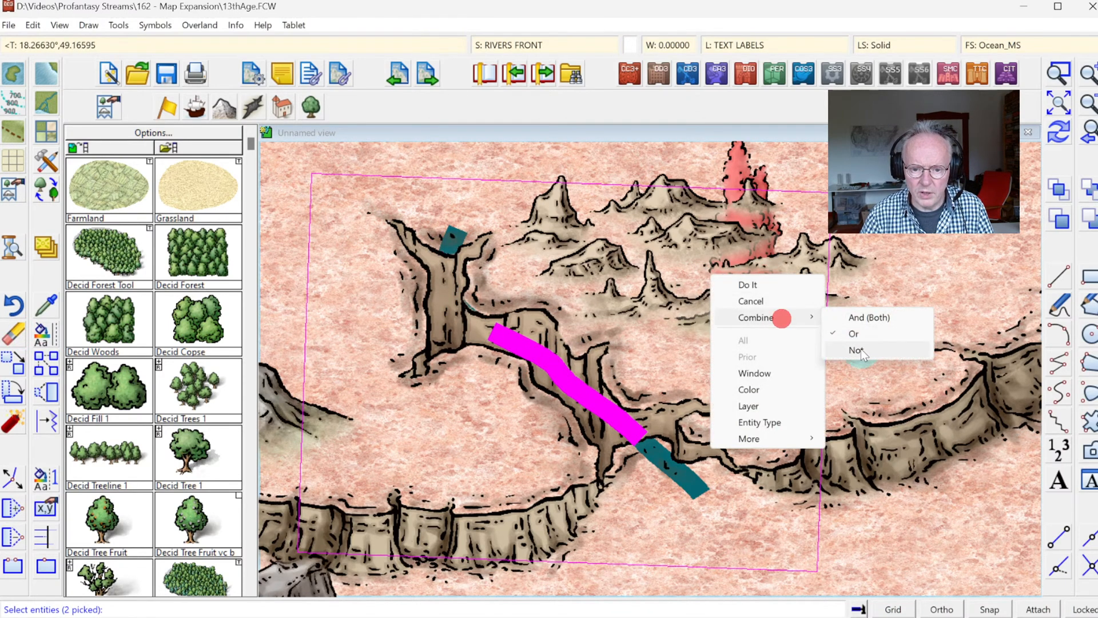
pyautogui.click(864, 352)
pyautogui.click(550, 313)
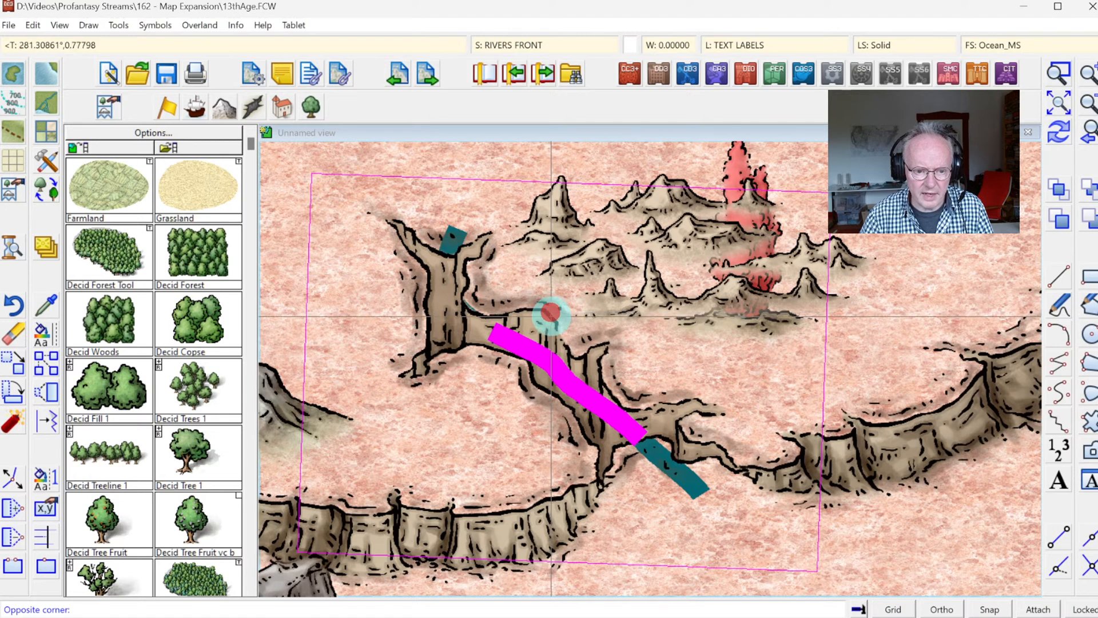
pyautogui.rightClick(702, 269)
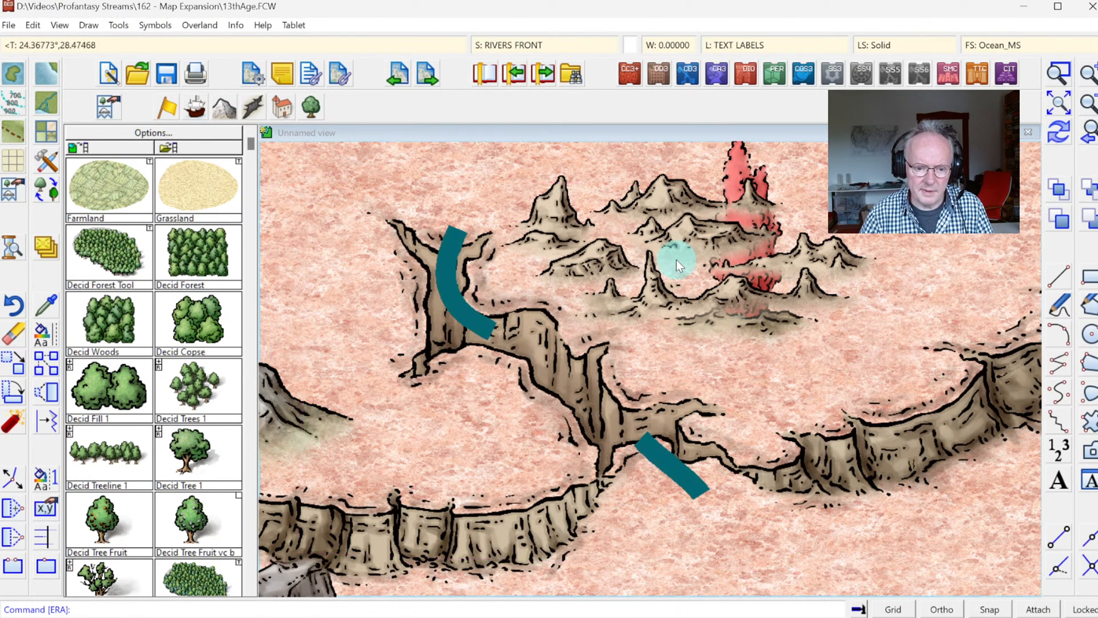
pyautogui.click(559, 367)
# Step: Try to edit the nodes at the lower end of the front river segment by the canyon's northwestern bend
pyautogui.click(13, 480)
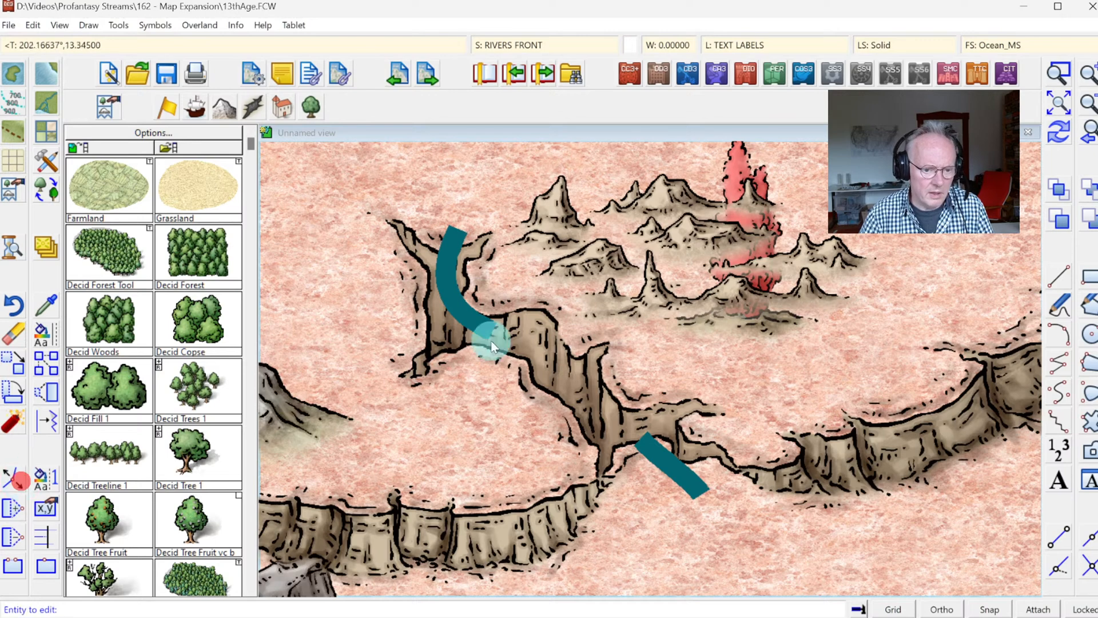
pyautogui.click(492, 331)
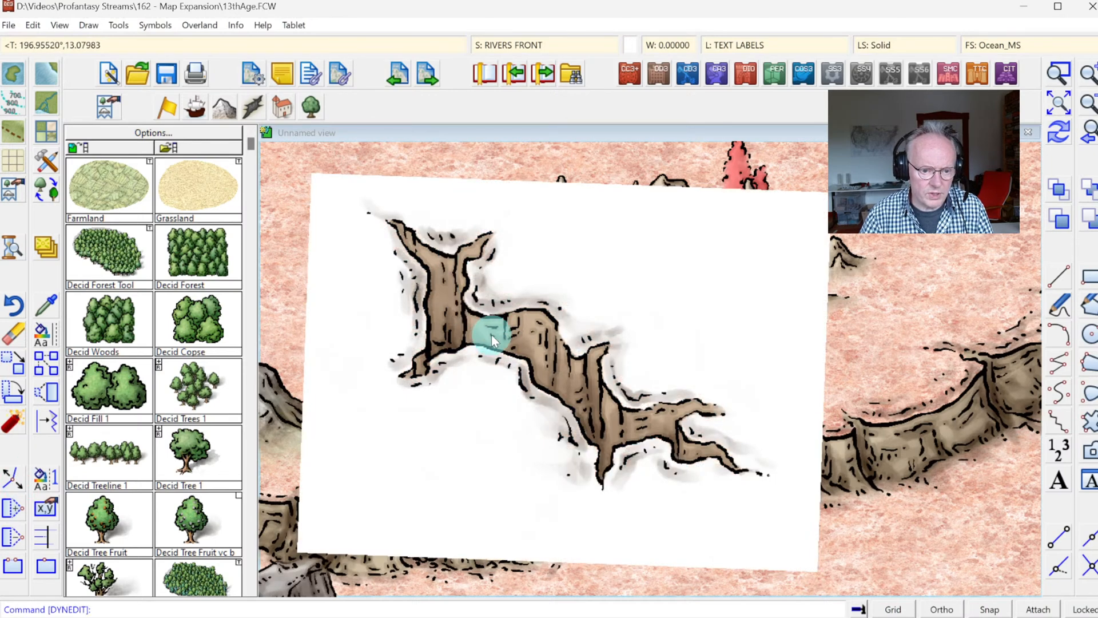
pyautogui.rightClick(486, 331)
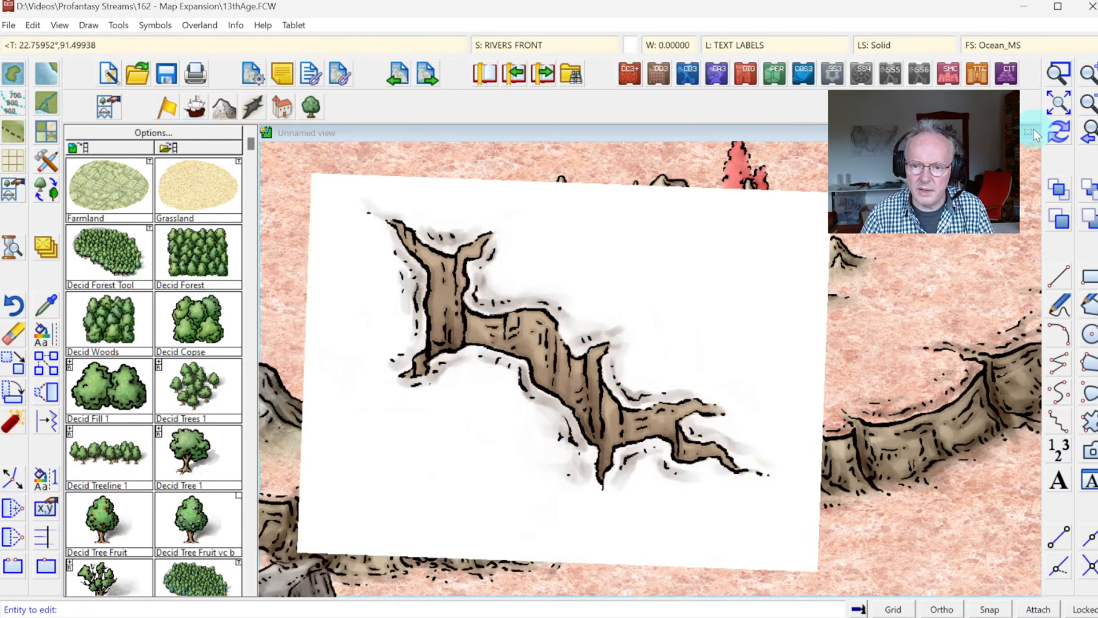
pyautogui.click(1059, 133)
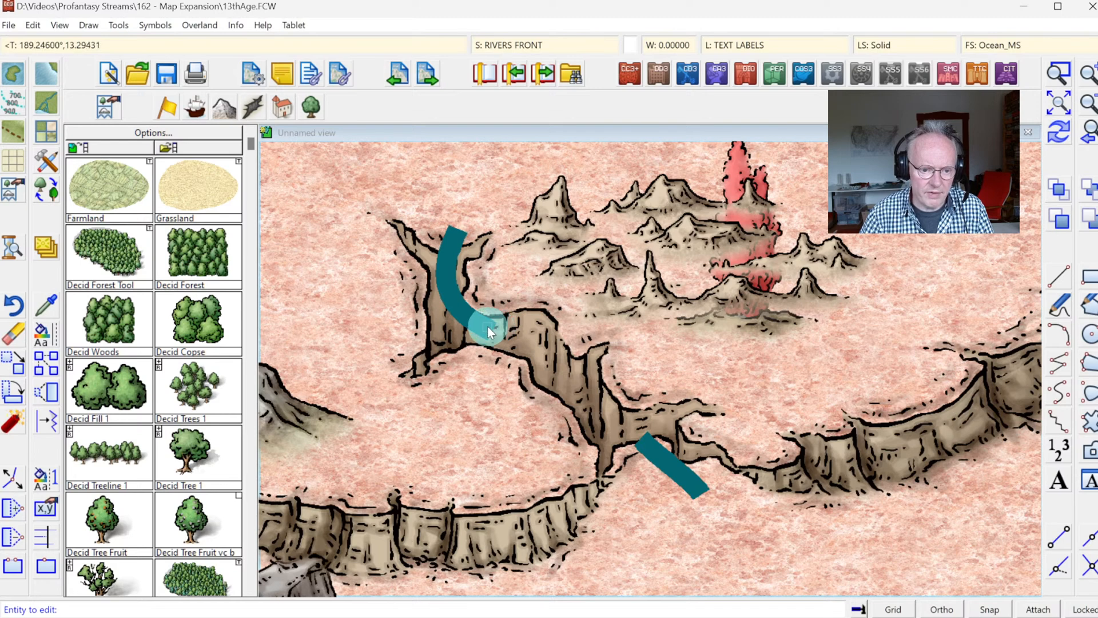
pyautogui.click(487, 326)
# Step: Make WATER/RIVERS the current layer and freeze all other layers
pyautogui.click(776, 42)
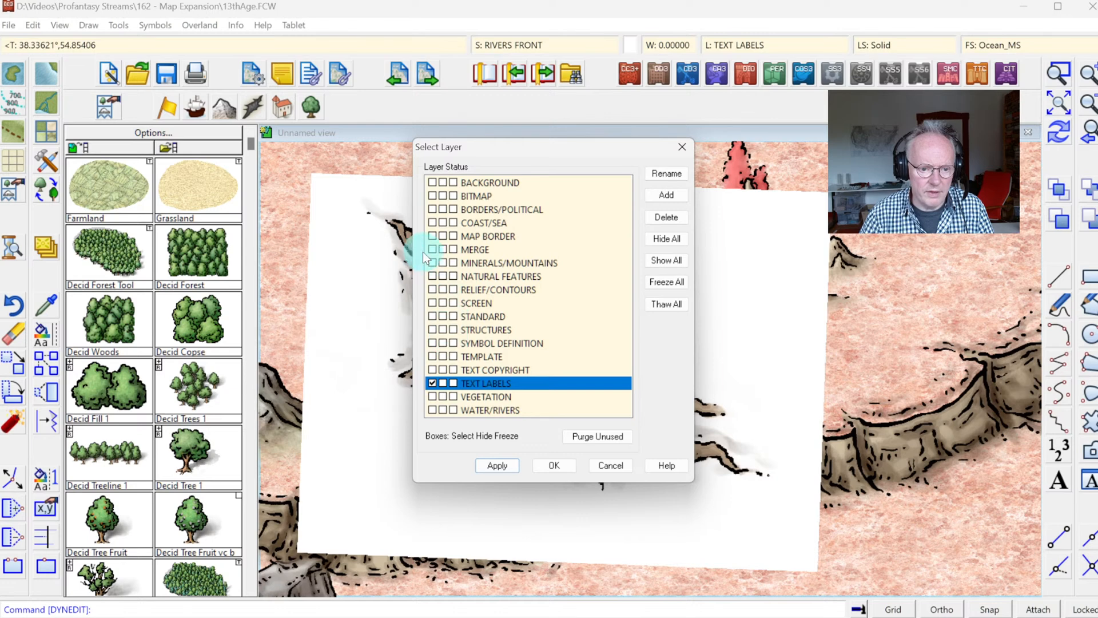
pyautogui.click(440, 410)
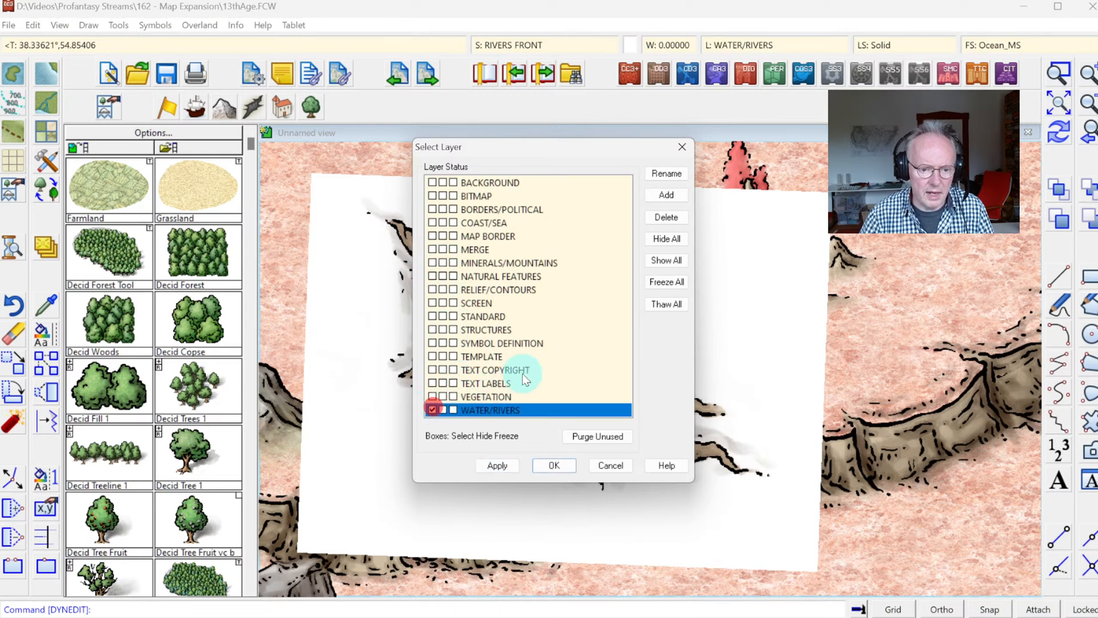
pyautogui.click(552, 467)
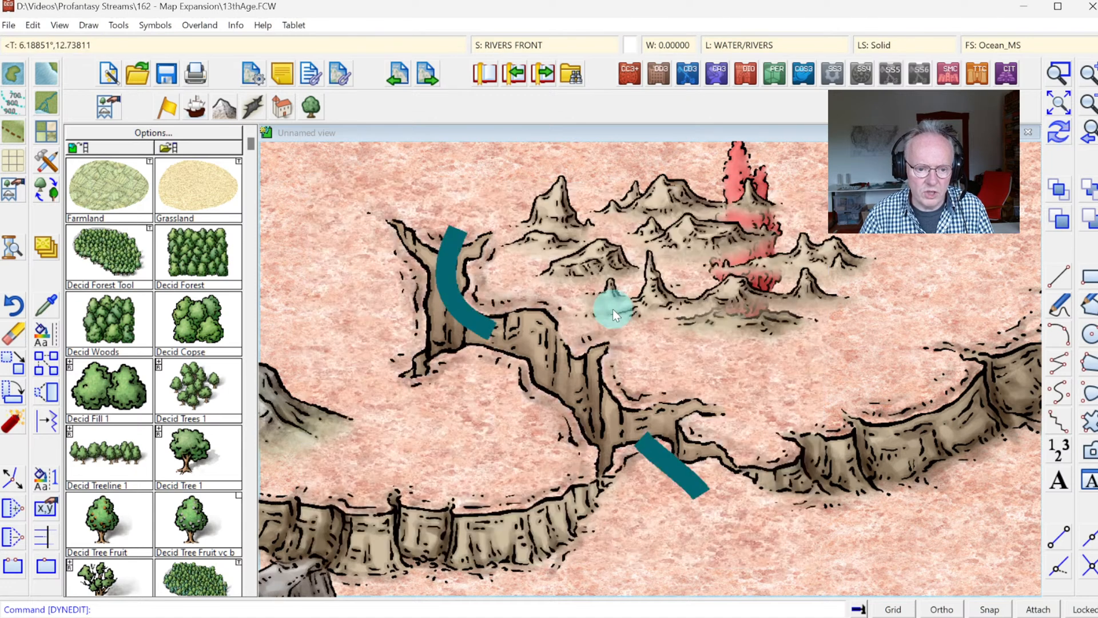
# Step: Reshape the northwestern front river segment by moving its lower nodes so it runs down the canyon's western arm to the lower cliff edge
pyautogui.click(12, 478)
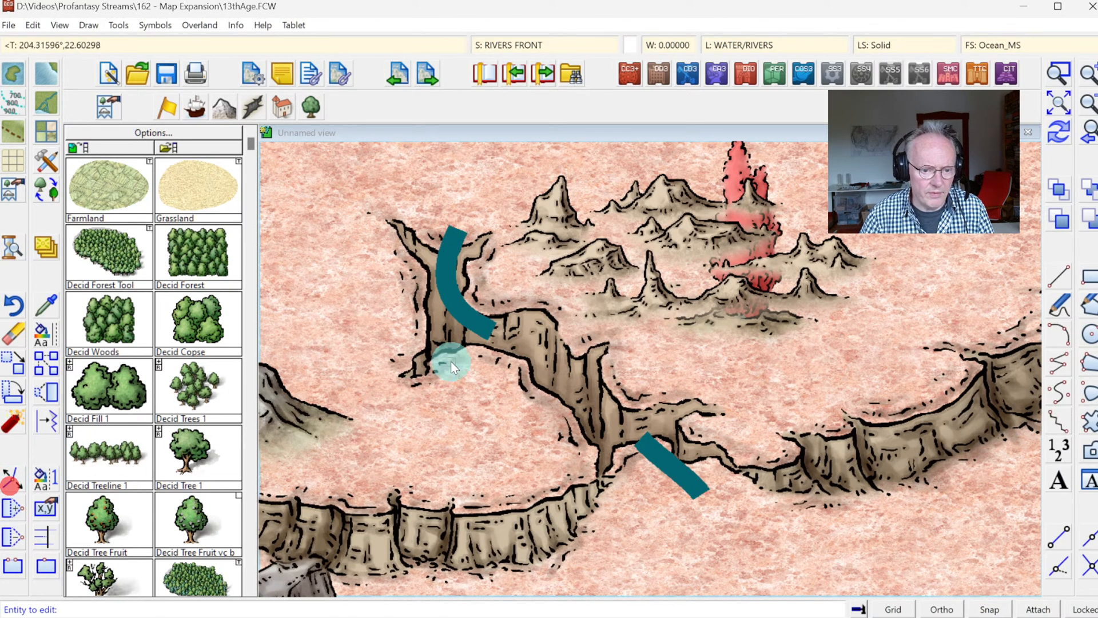
pyautogui.click(483, 331)
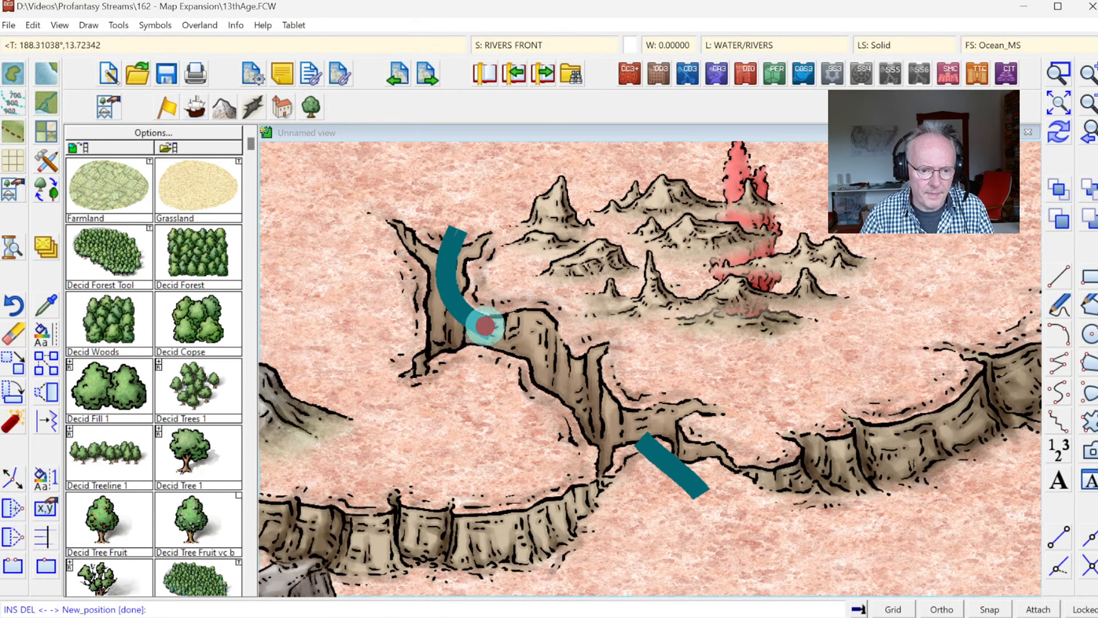
pyautogui.click(456, 350)
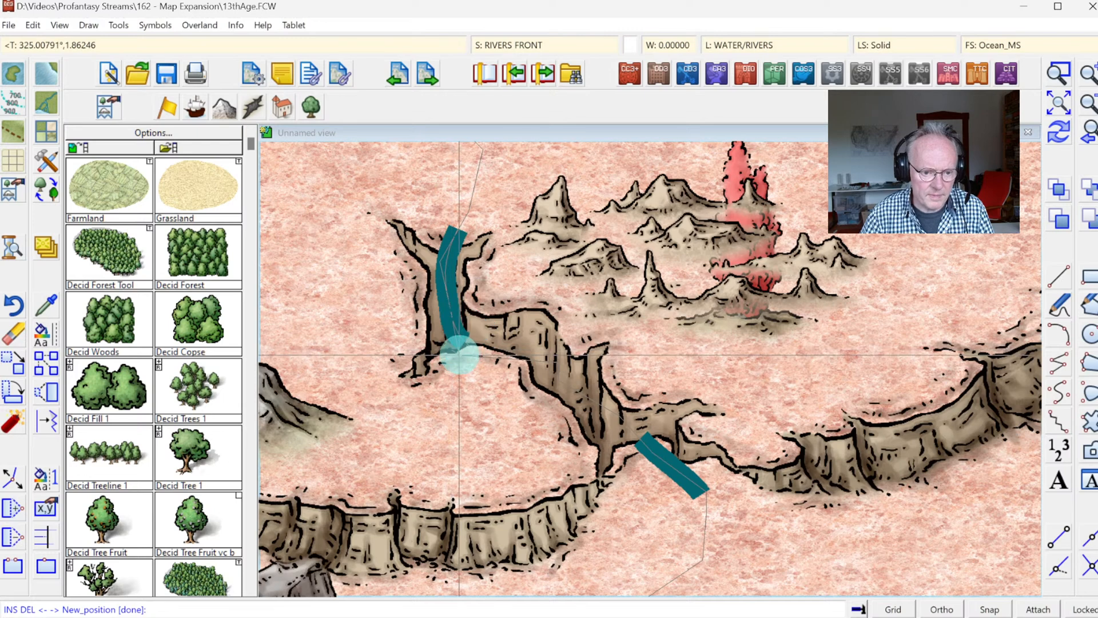
pyautogui.click(447, 317)
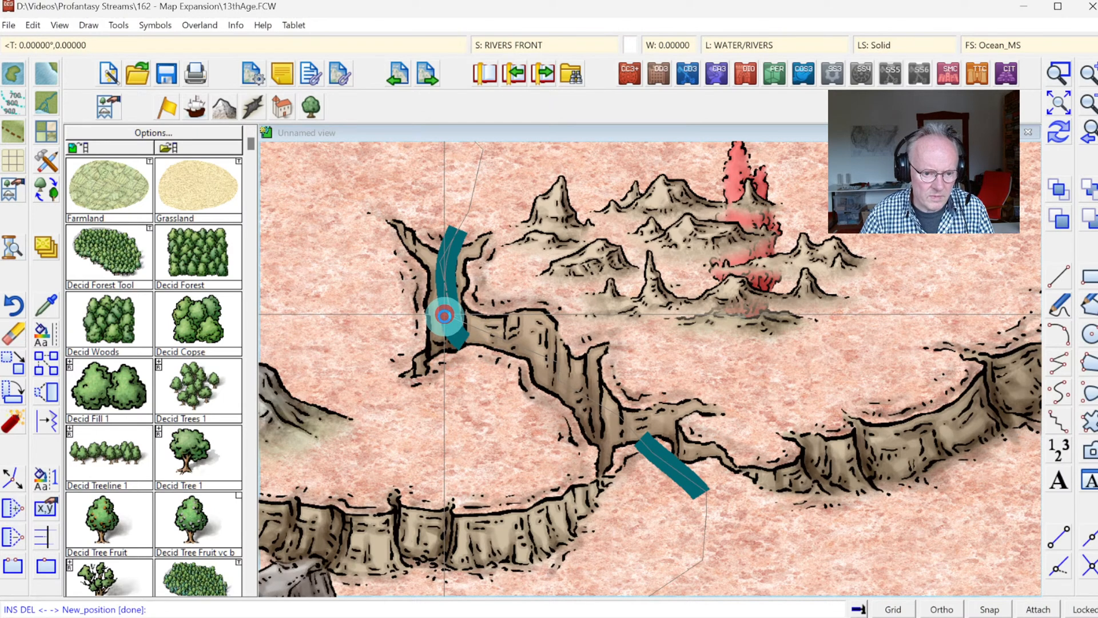
pyautogui.rightClick(448, 317)
pyautogui.rightClick(461, 336)
pyautogui.click(460, 321)
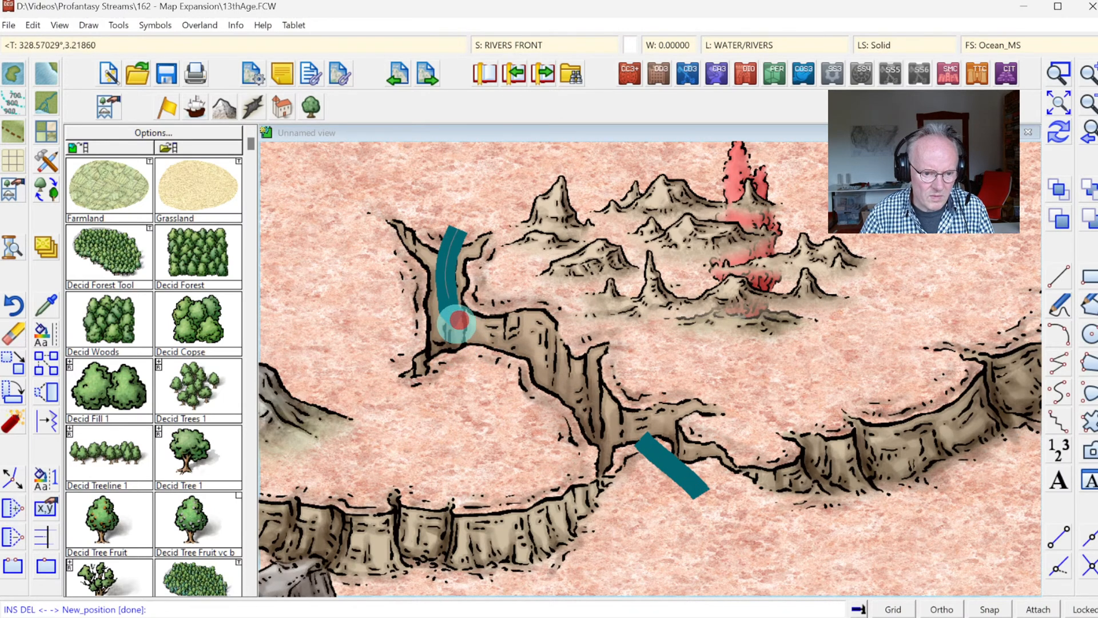
pyautogui.click(452, 345)
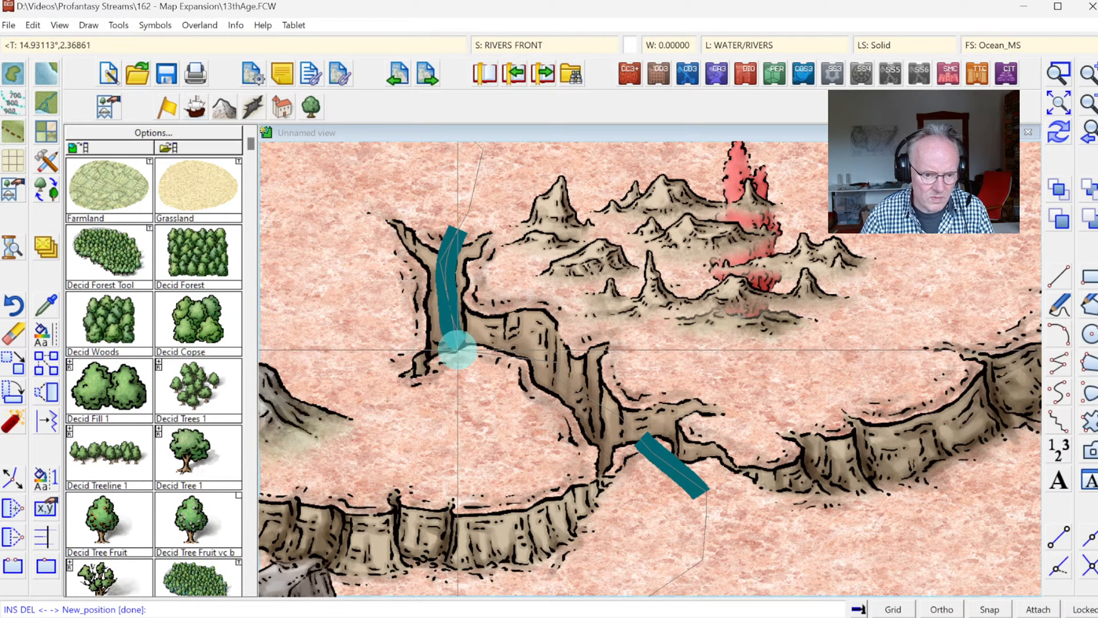
pyautogui.click(449, 349)
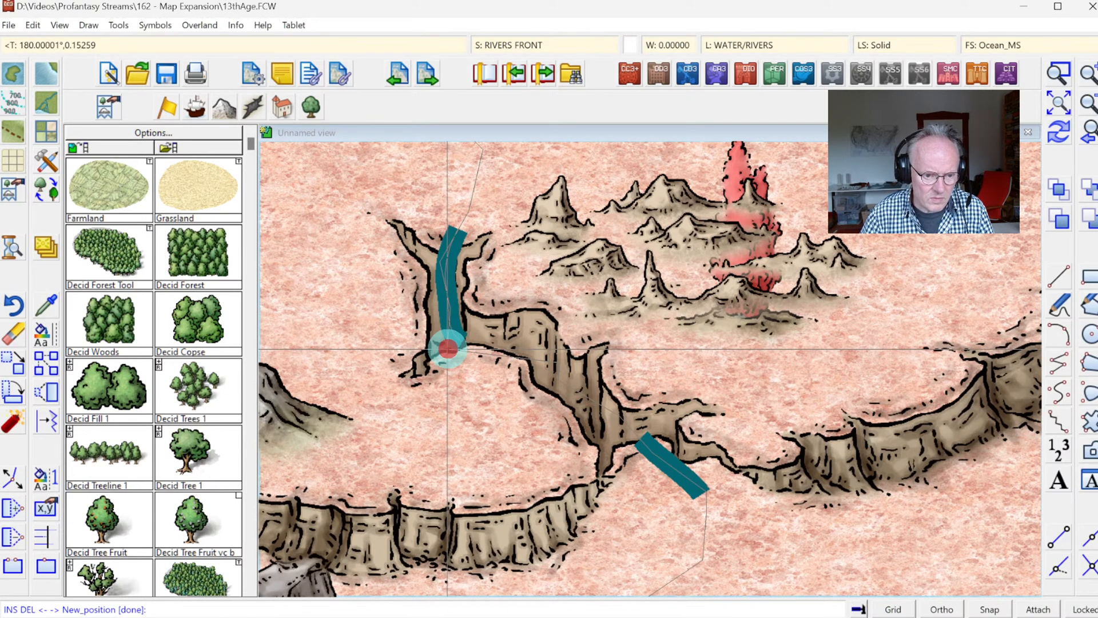
pyautogui.rightClick(453, 352)
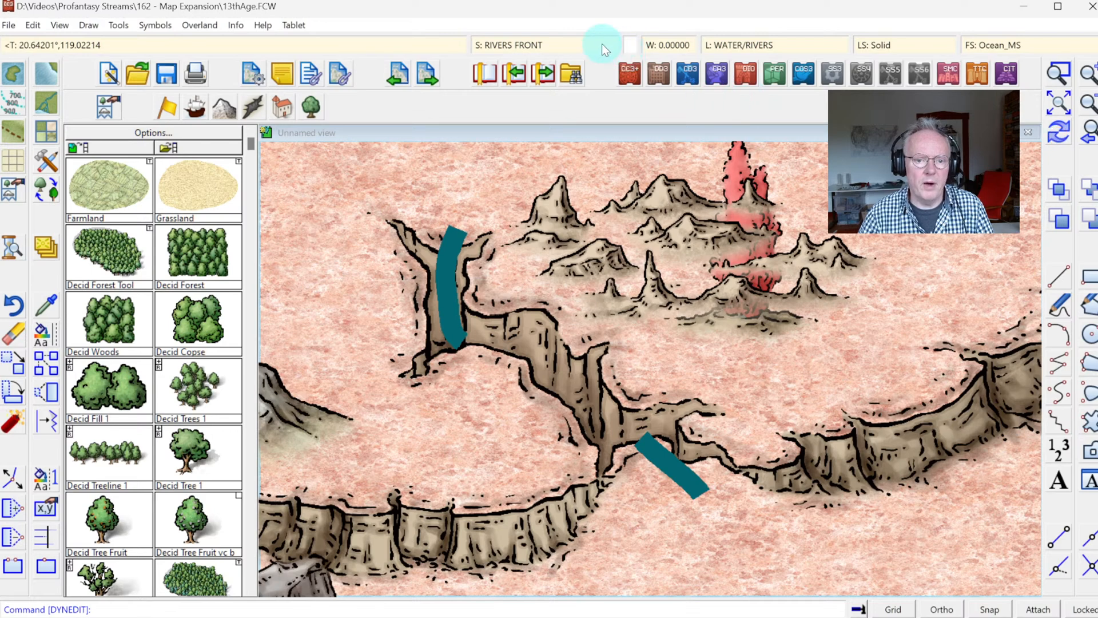
# Step: Unhide the RIVERS sheet so the river courses beyond both ends of the canyon are drawn
pyautogui.click(538, 45)
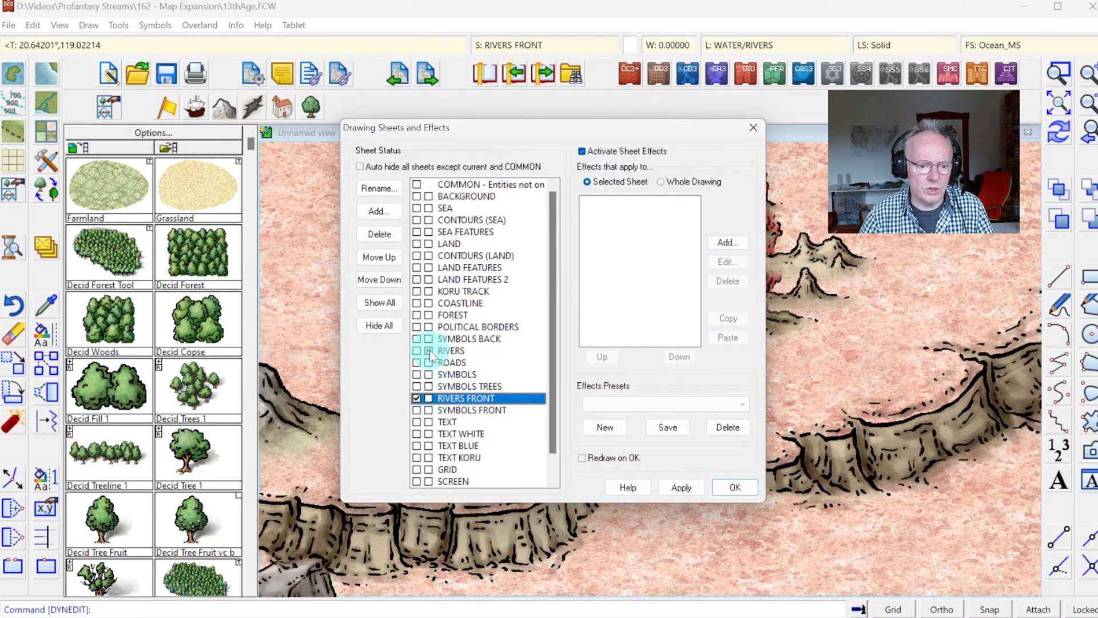
pyautogui.click(429, 350)
pyautogui.click(737, 488)
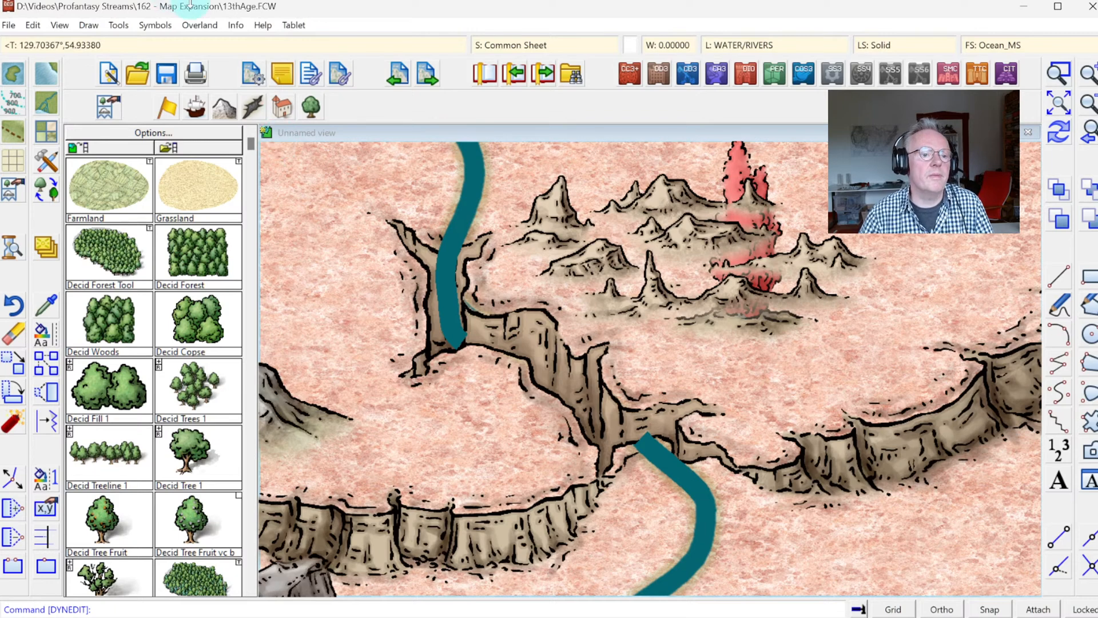
# Step: Try to list the entity properties of the geyser and rocky land symbols northeast of the canyon
pyautogui.click(245, 27)
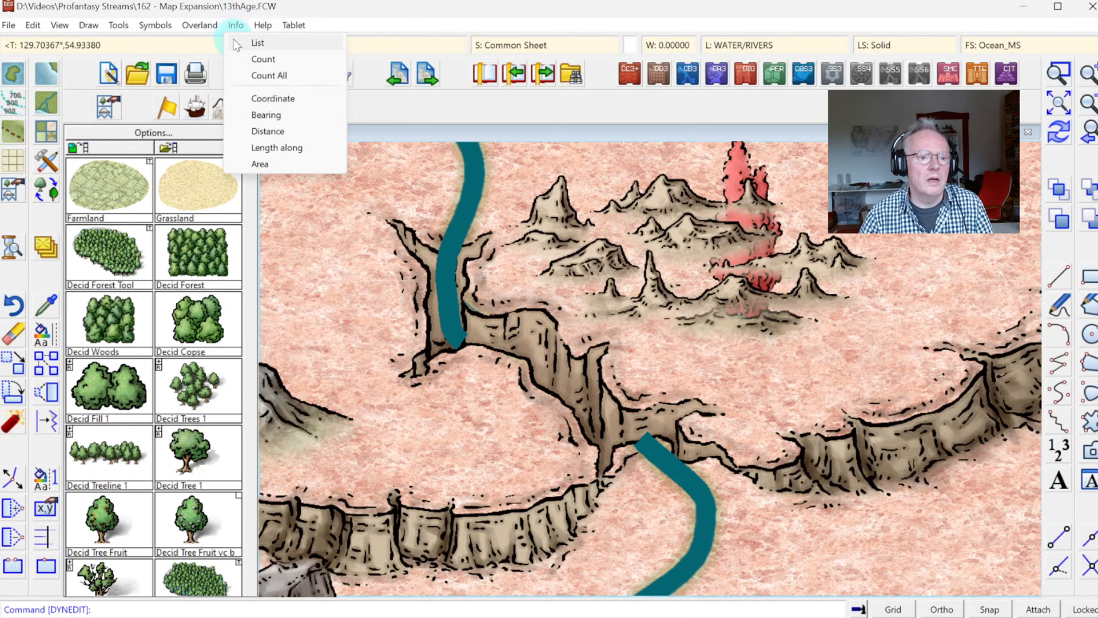
pyautogui.click(234, 40)
pyautogui.click(780, 245)
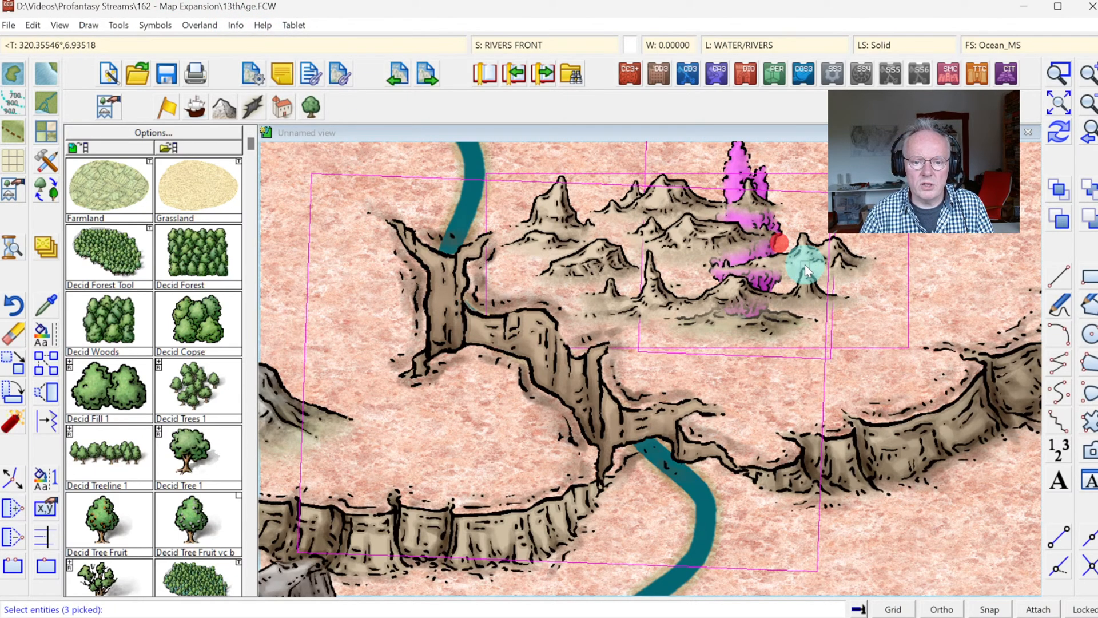
pyautogui.rightClick(794, 266)
pyautogui.rightClick(794, 266)
pyautogui.click(698, 222)
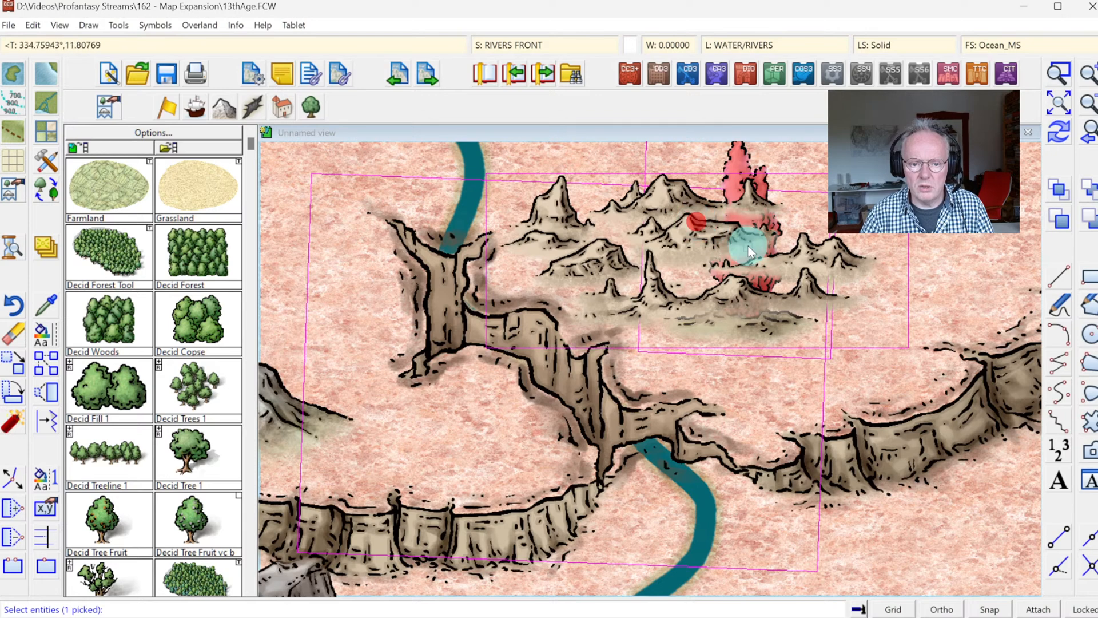
# Step: Thaw all layers and redraw the map
pyautogui.click(789, 42)
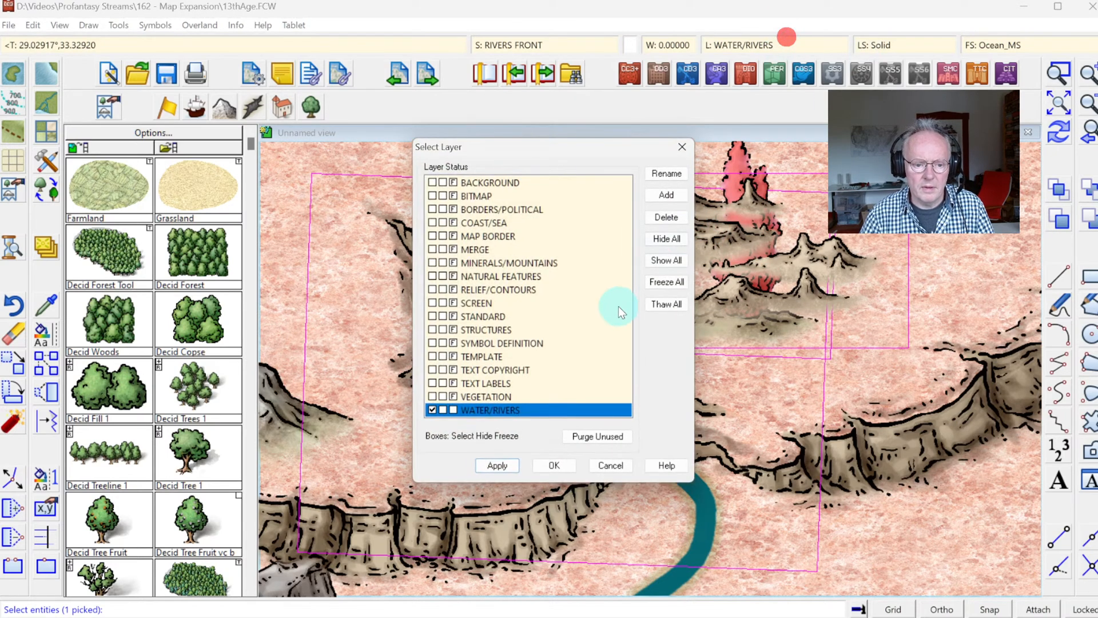
pyautogui.click(675, 304)
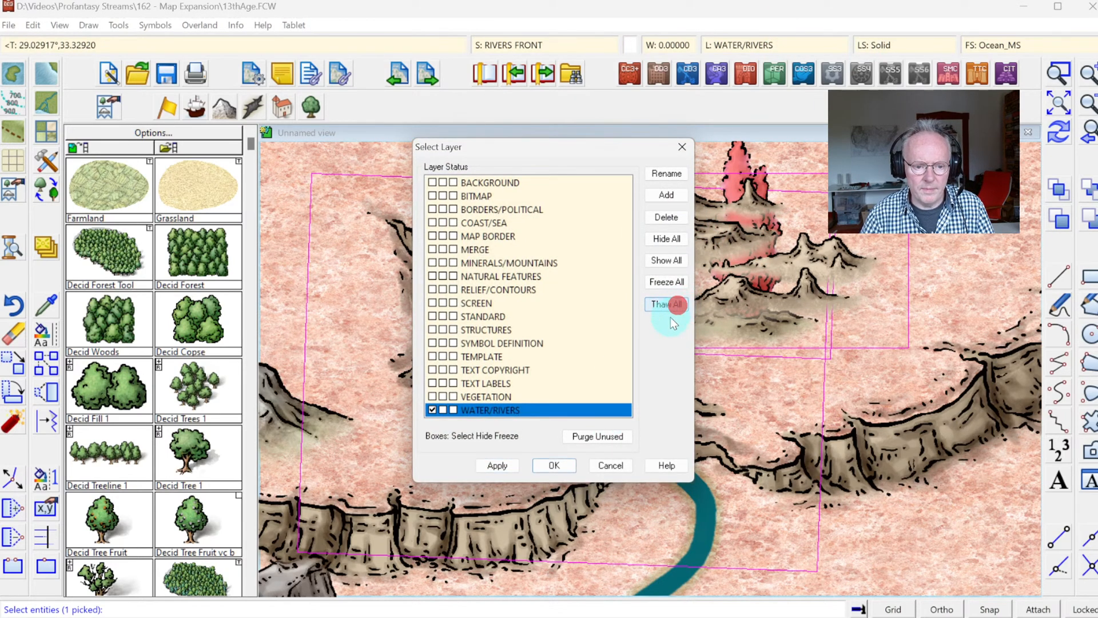
pyautogui.click(575, 467)
pyautogui.click(1058, 134)
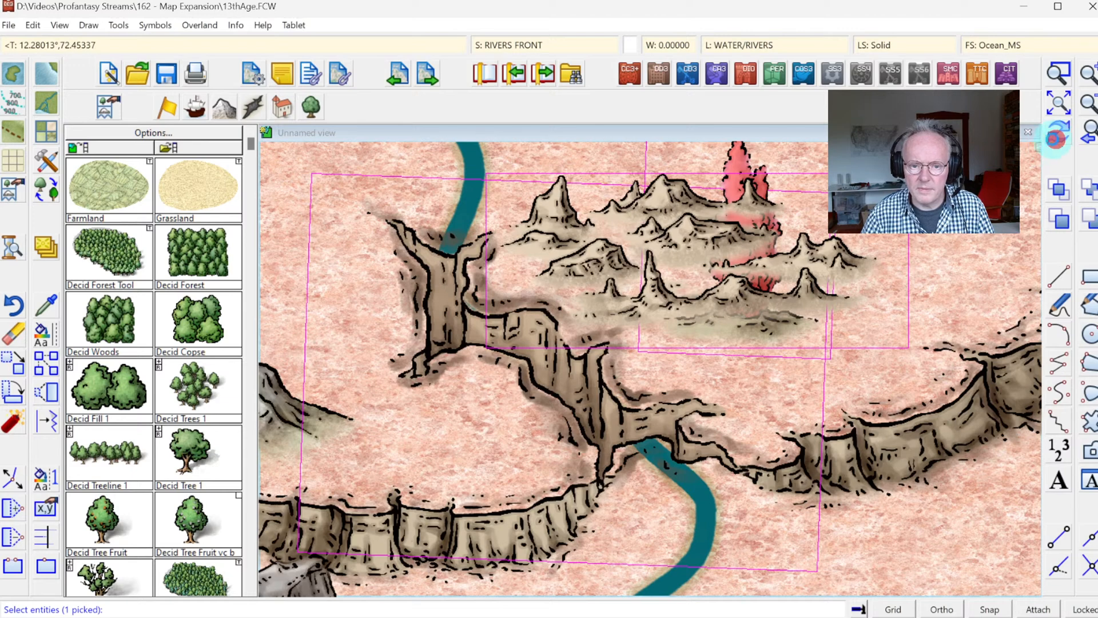
# Step: List the properties of the geyser, rocky land and canyon symbols, read through the listing to its end, and close it
pyautogui.click(228, 23)
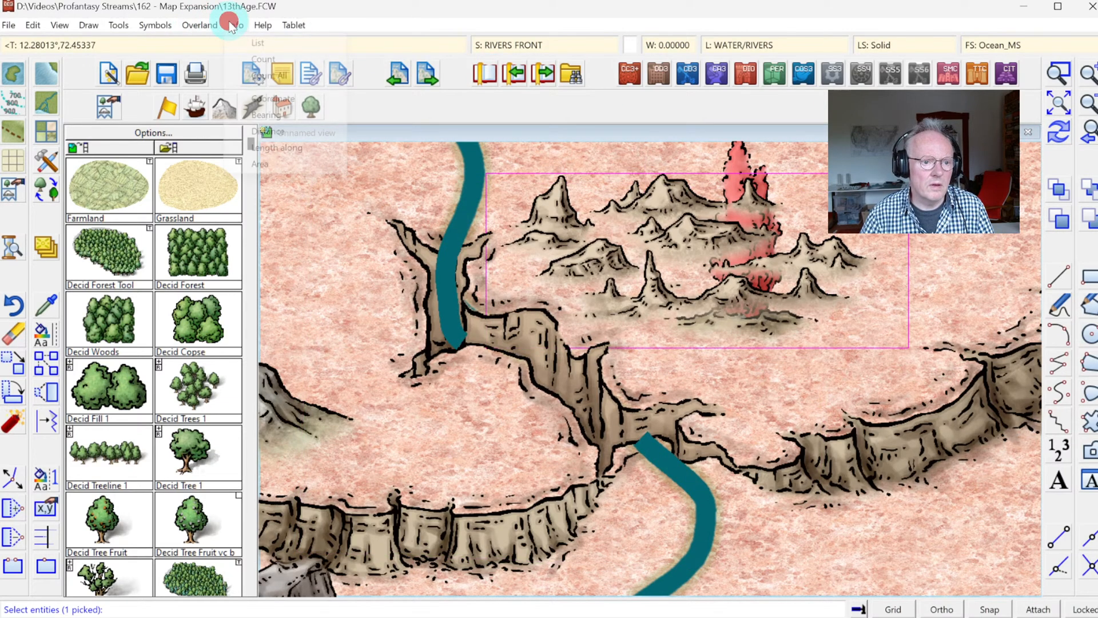
pyautogui.click(251, 44)
pyautogui.click(237, 27)
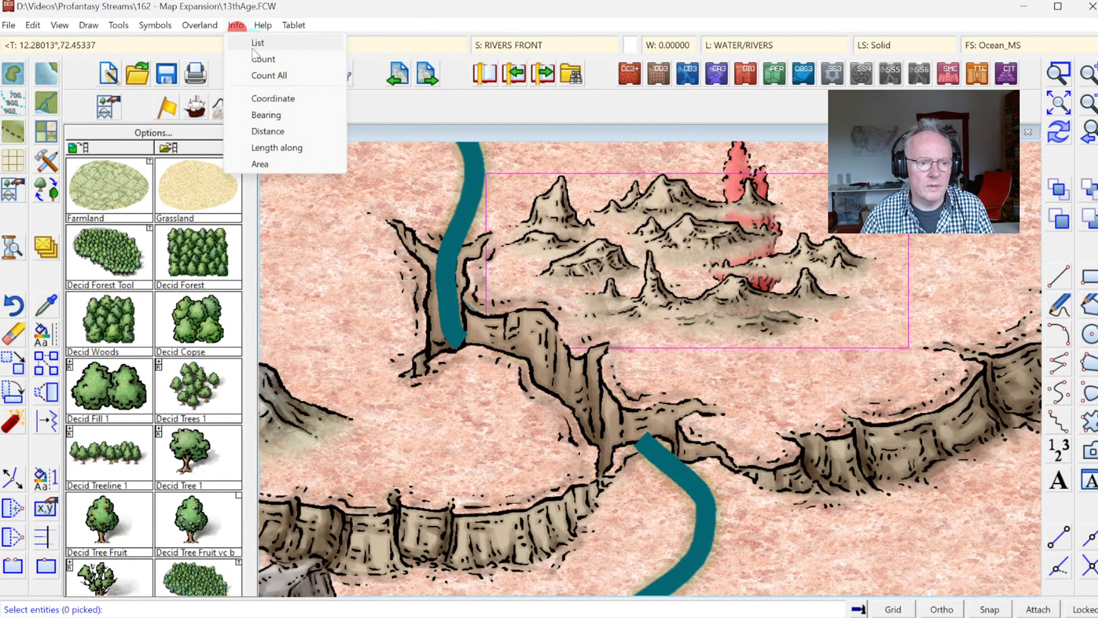
pyautogui.click(253, 47)
pyautogui.click(635, 160)
pyautogui.click(853, 302)
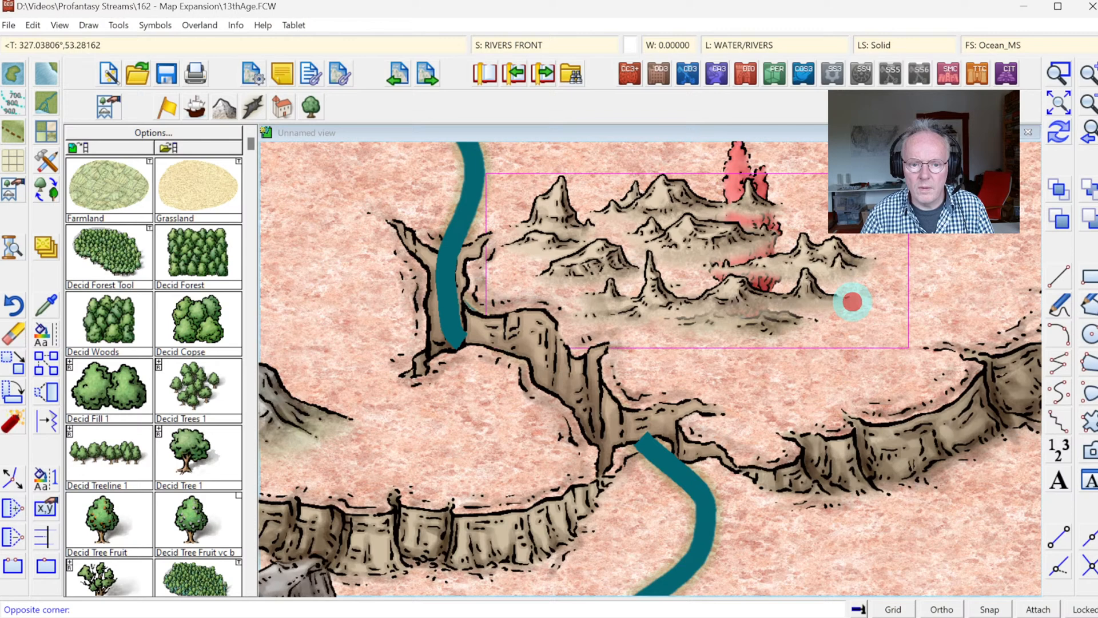
pyautogui.rightClick(792, 278)
pyautogui.click(791, 280)
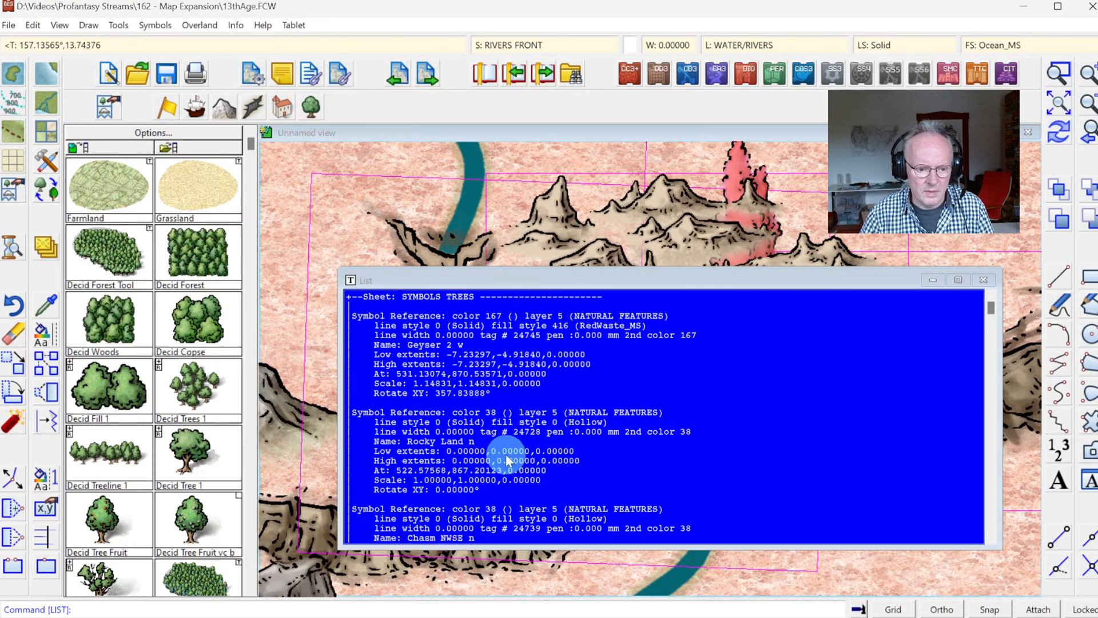
pyautogui.moveTo(993, 304); pyautogui.dragTo(1009, 499)
pyautogui.click(984, 280)
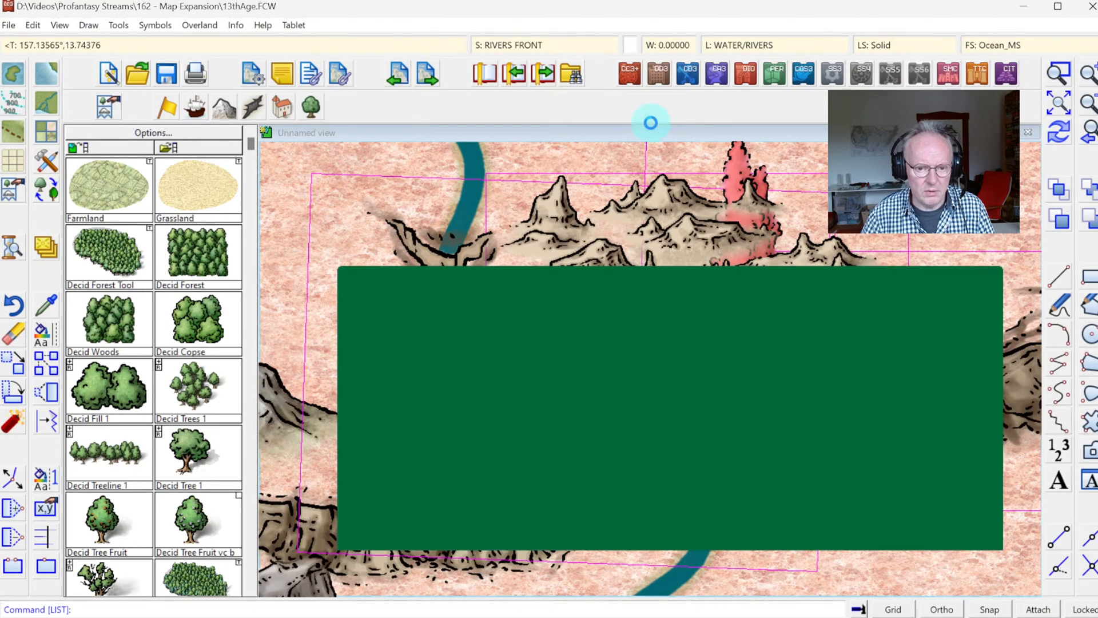
# Step: Sort all the symbols in the map by their position
pyautogui.click(153, 25)
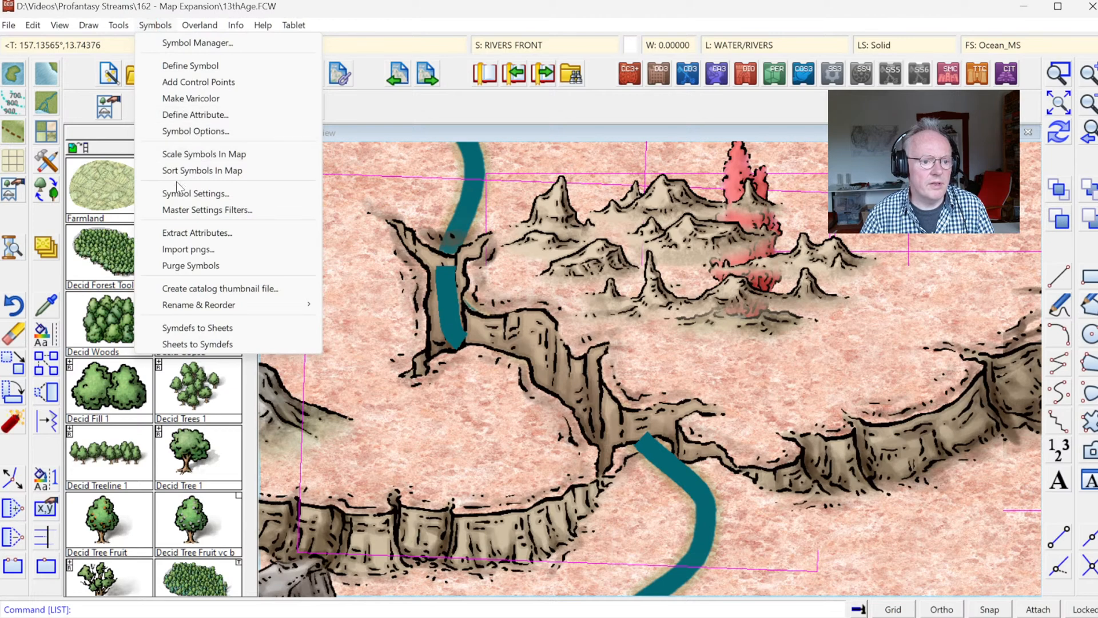
pyautogui.click(178, 170)
pyautogui.rightClick(560, 276)
pyautogui.click(625, 338)
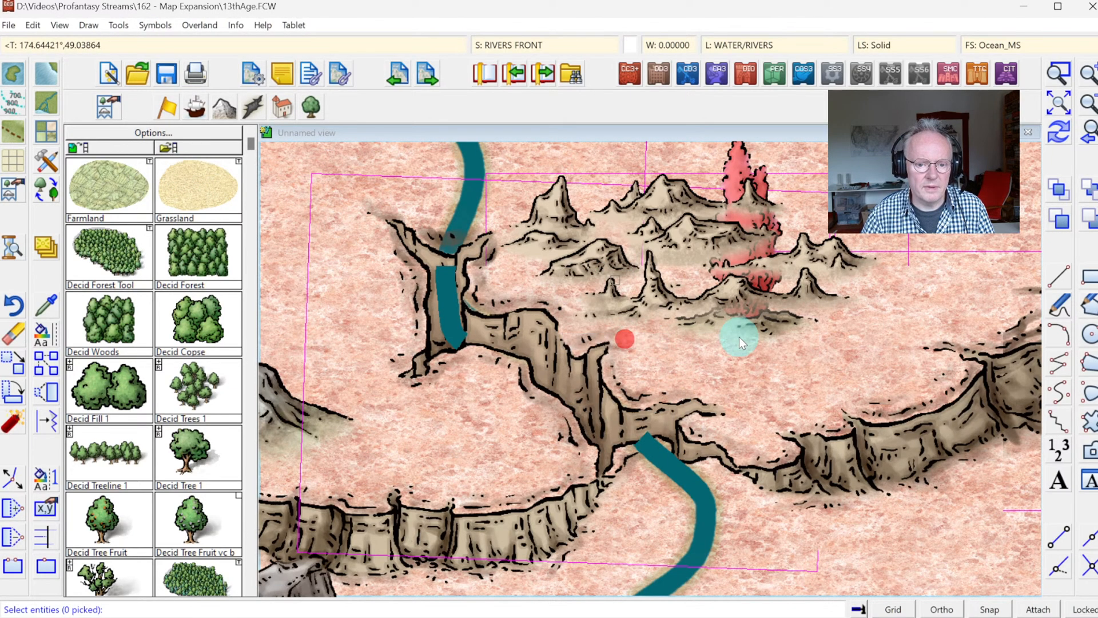
pyautogui.rightClick(779, 365)
pyautogui.click(753, 347)
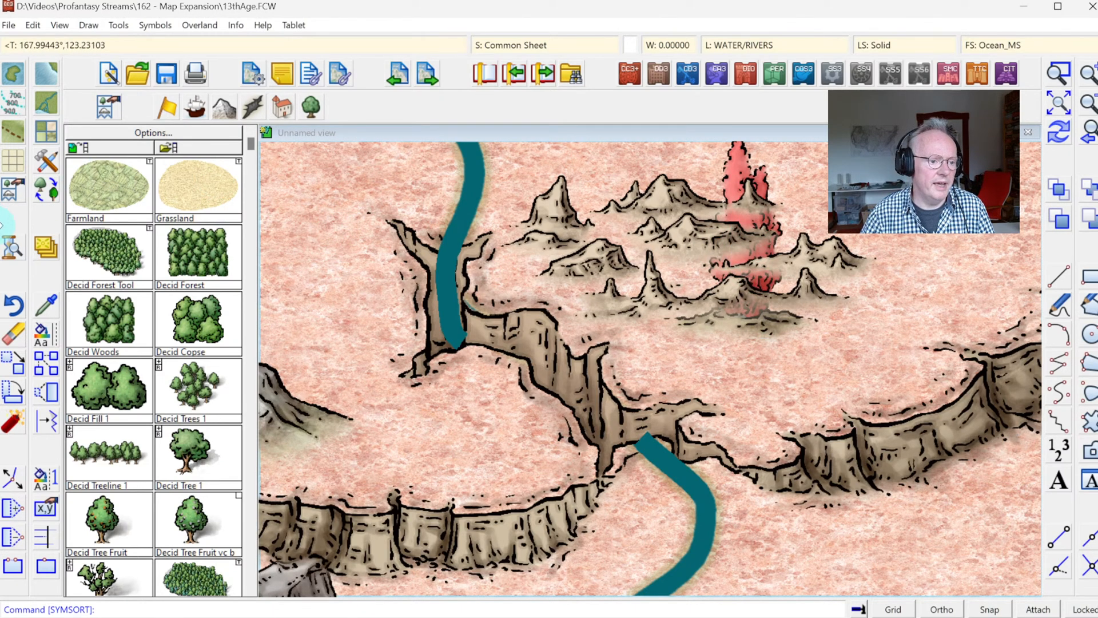
pyautogui.click(17, 361)
pyautogui.click(711, 162)
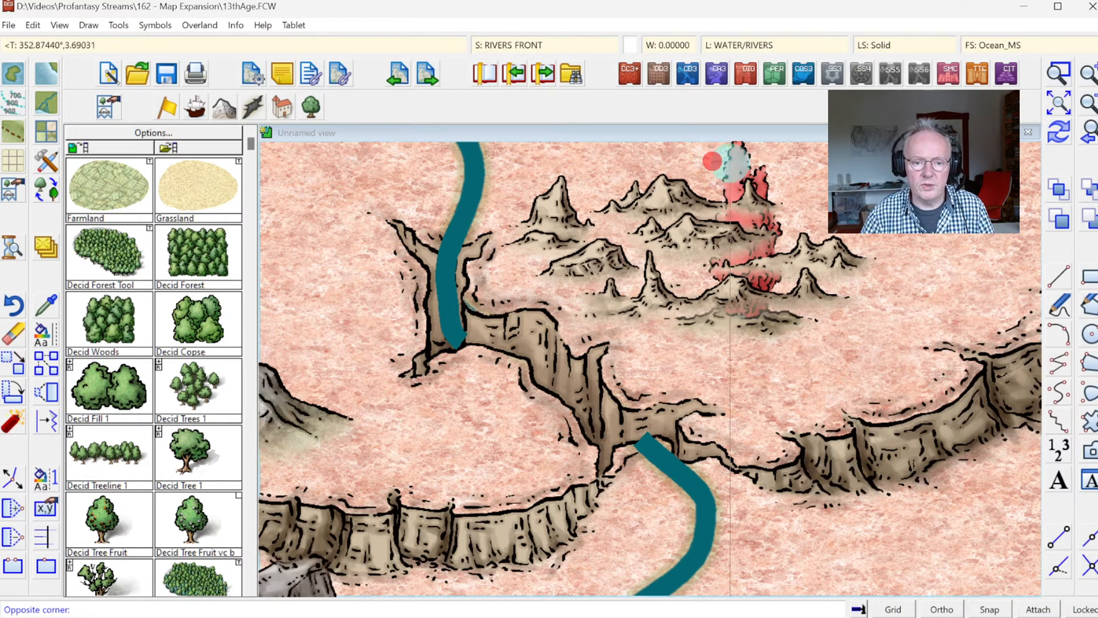
pyautogui.click(747, 169)
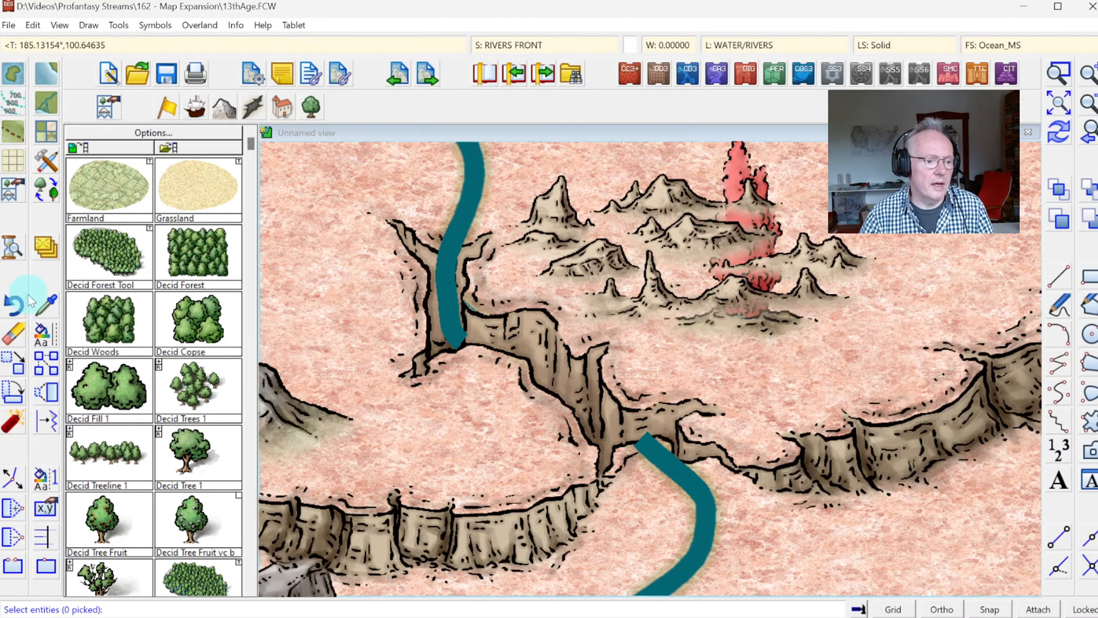
# Step: Start a move to another sheet and window-select the geyser, rocky land, cliff and canyon symbols together with the rivers
pyautogui.rightClick(44, 248)
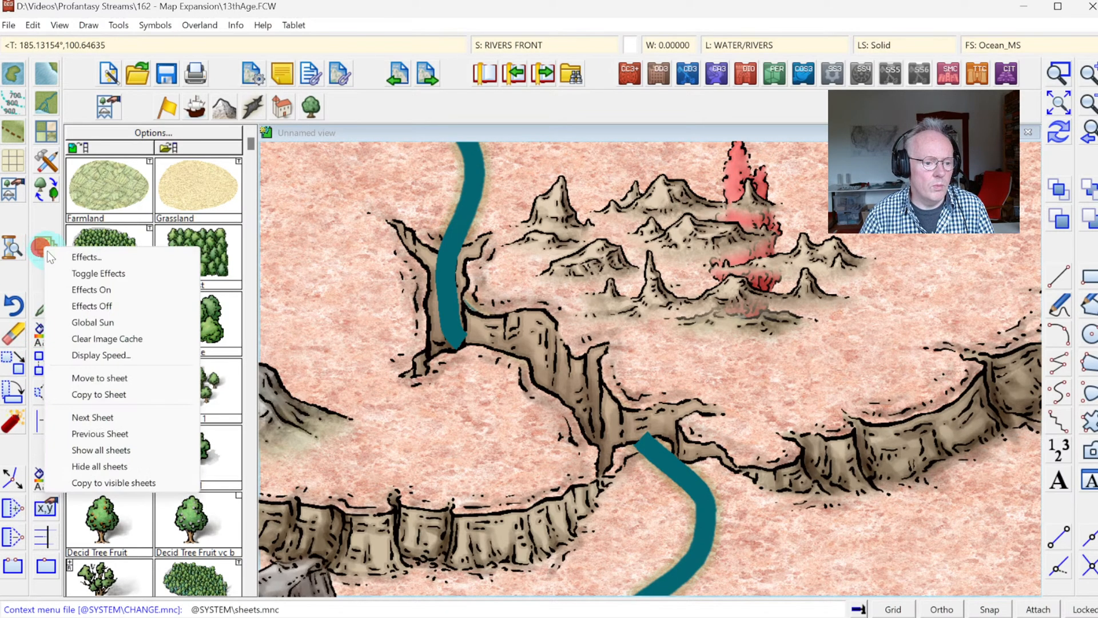
pyautogui.click(100, 378)
pyautogui.click(569, 154)
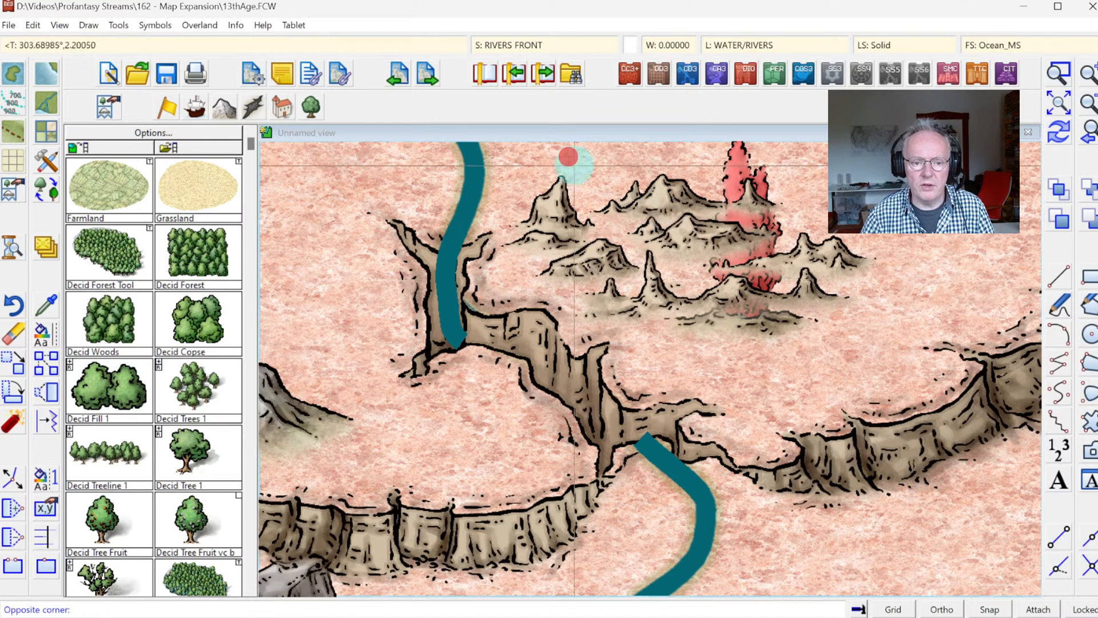
pyautogui.click(981, 392)
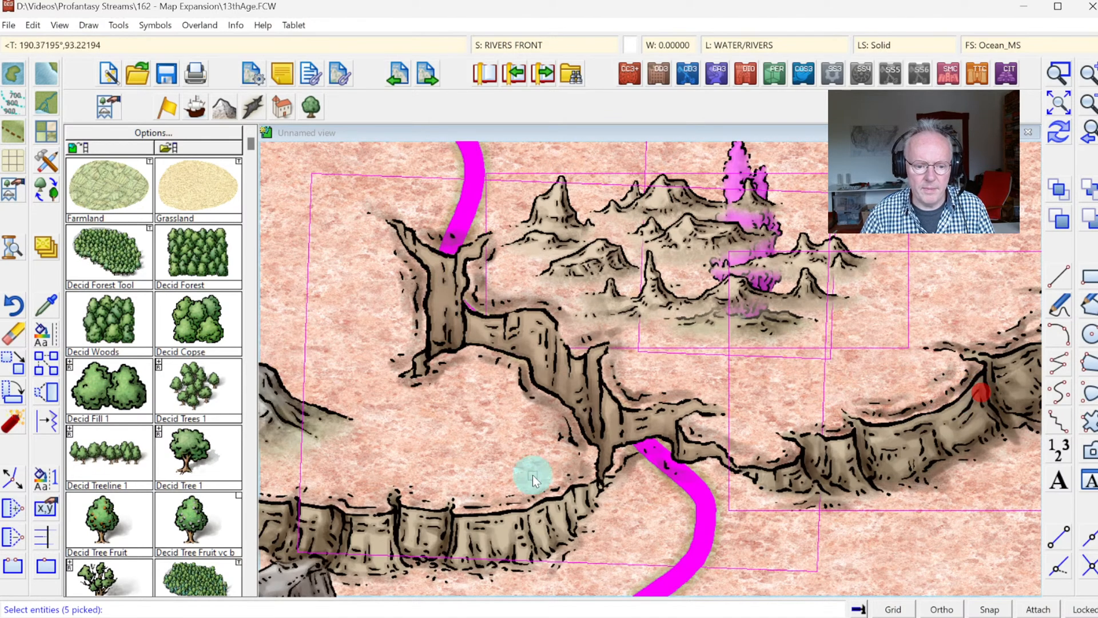
pyautogui.click(525, 433)
pyautogui.click(459, 421)
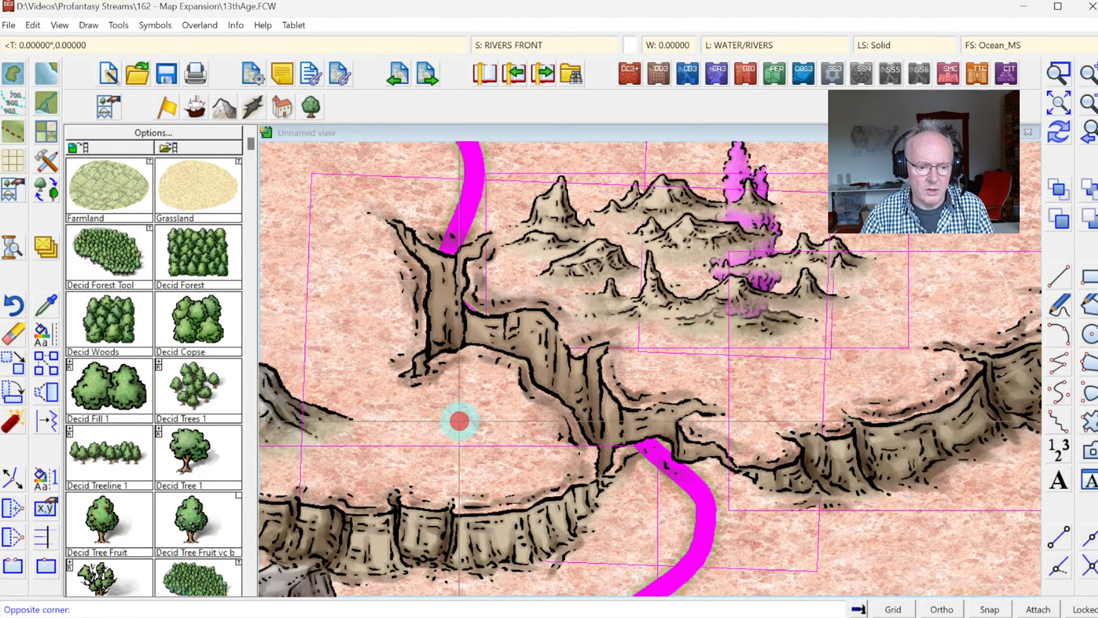
pyautogui.click(487, 520)
# Step: Restrict the selection for the move to entities of type Symbol Reference
pyautogui.click(613, 285)
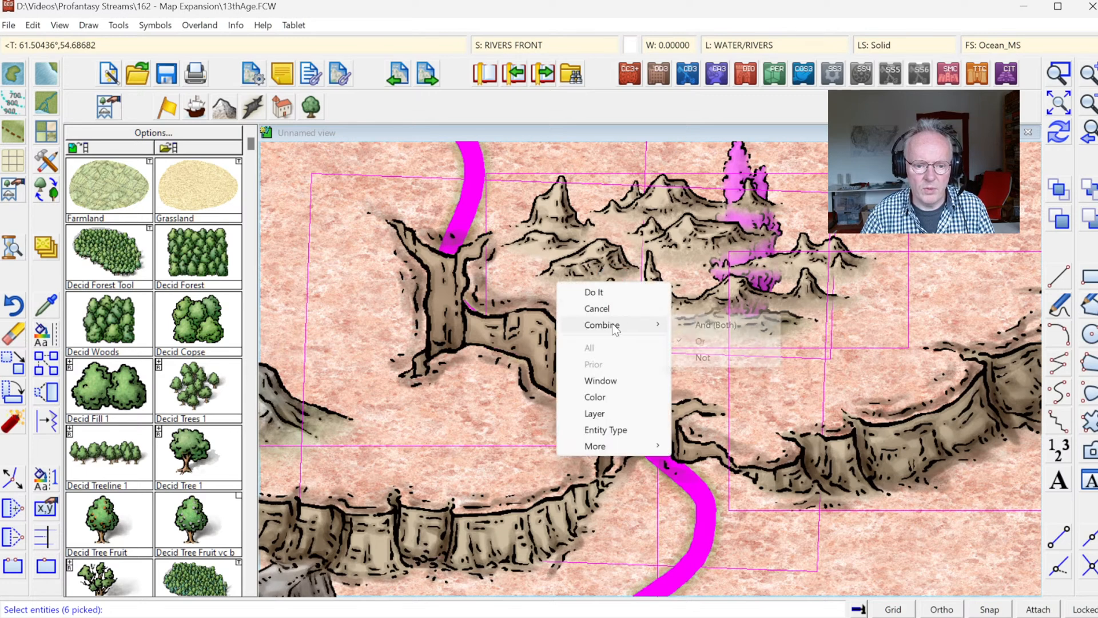
pyautogui.rightClick(694, 330)
pyautogui.click(683, 474)
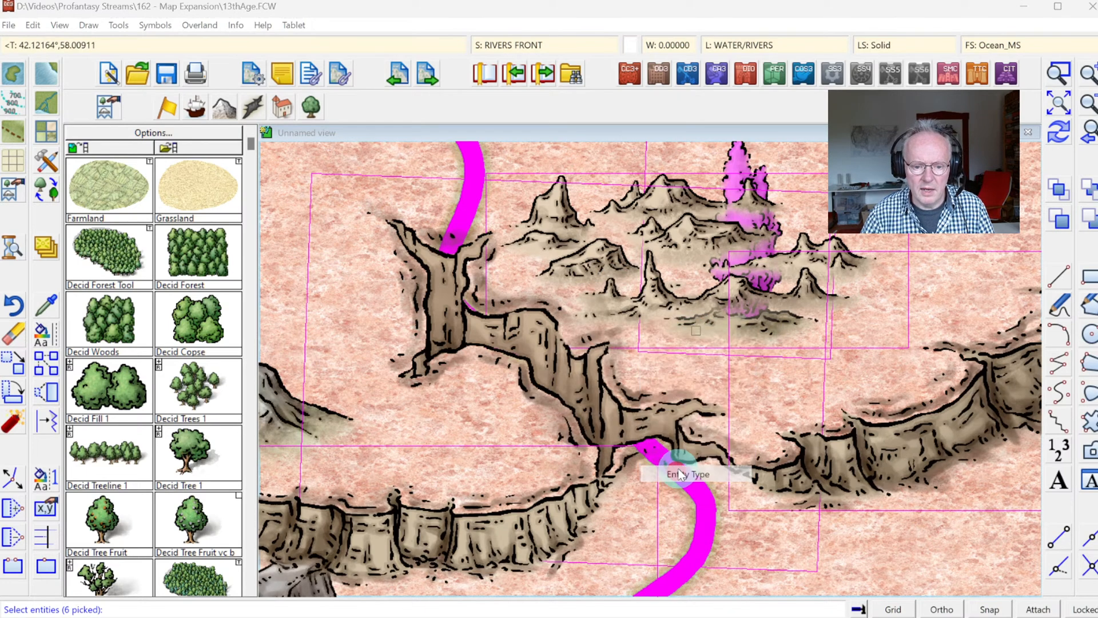
pyautogui.click(582, 388)
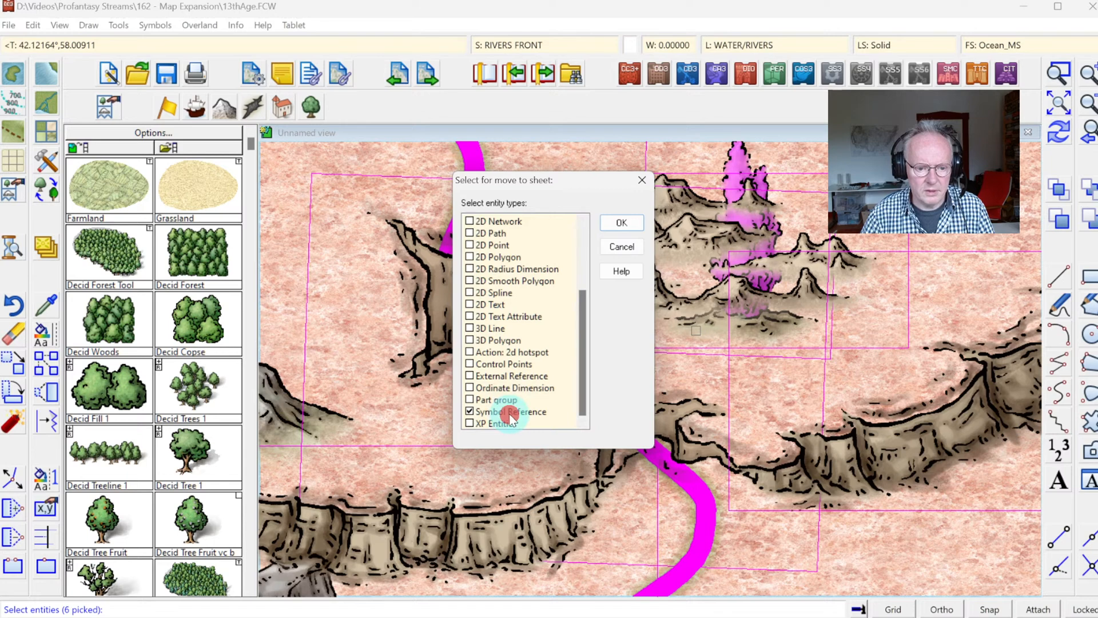
pyautogui.click(620, 221)
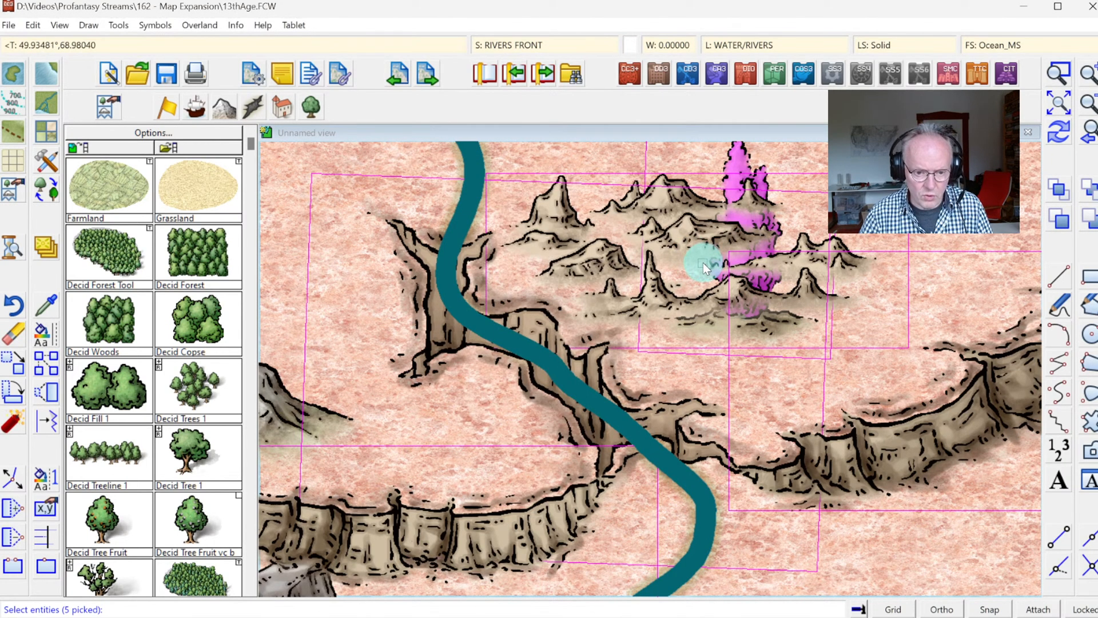
# Step: Exclude the geyser from the selection and move the remaining rocky land, cliff and canyon symbols to the SYMBOLS sheet
pyautogui.rightClick(702, 262)
pyautogui.moveTo(702, 303)
pyautogui.click(796, 334)
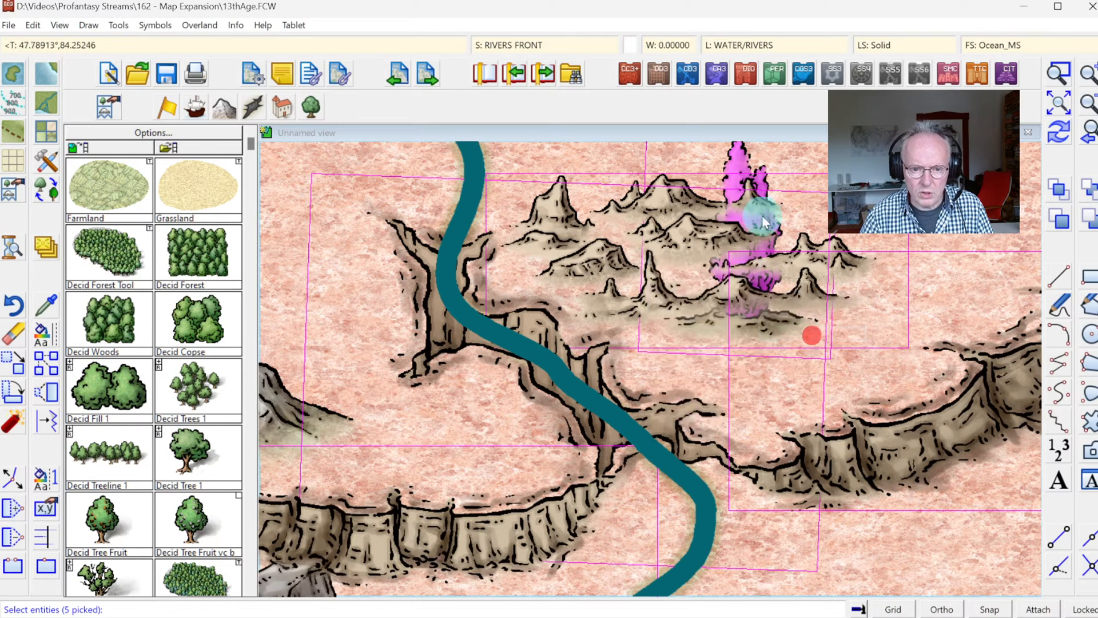
pyautogui.click(722, 152)
pyautogui.click(773, 160)
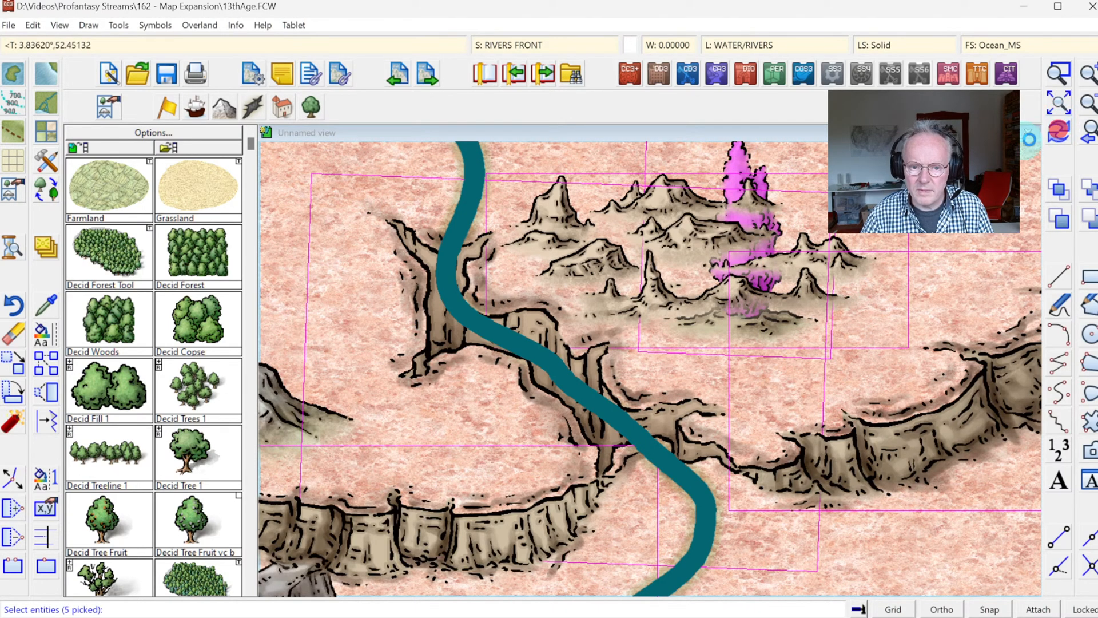
pyautogui.click(1059, 131)
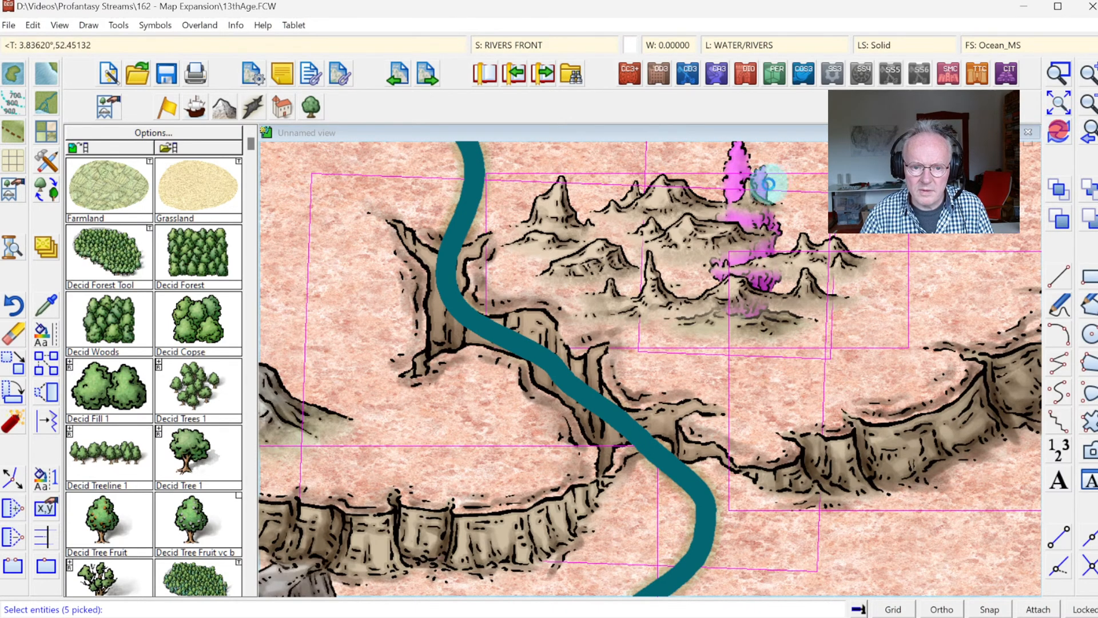
pyautogui.click(644, 149)
pyautogui.rightClick(713, 179)
pyautogui.click(712, 180)
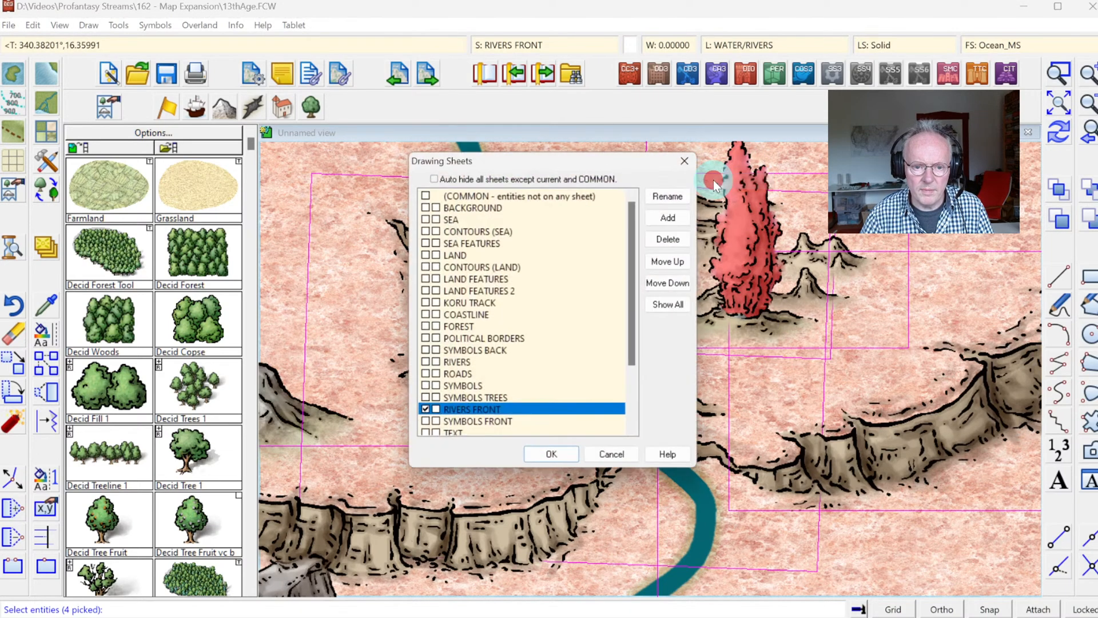
pyautogui.click(463, 383)
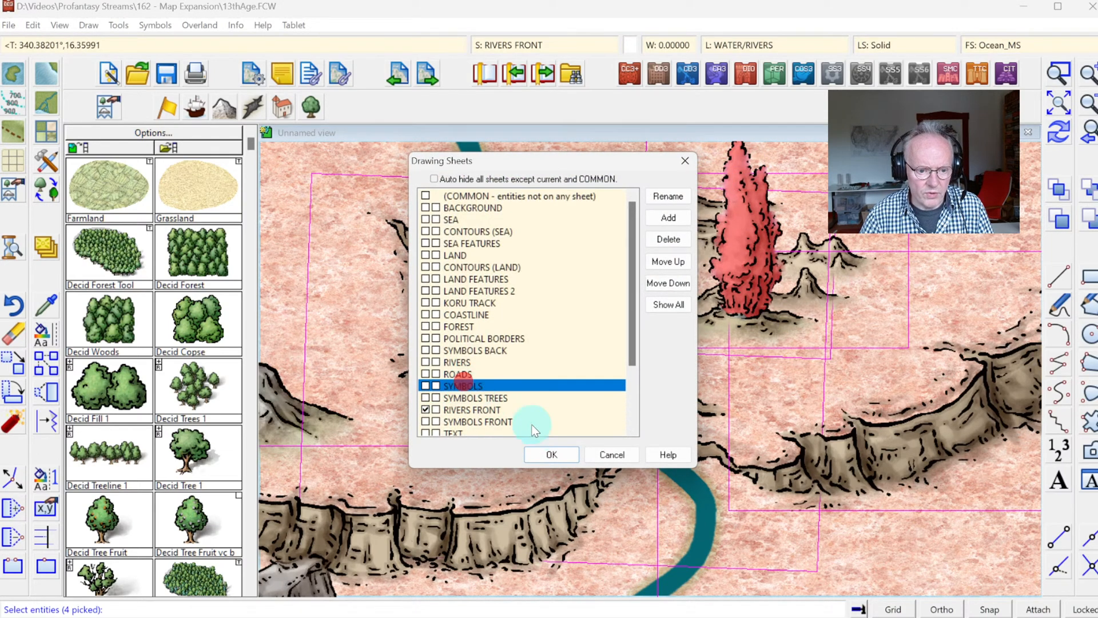
pyautogui.click(559, 455)
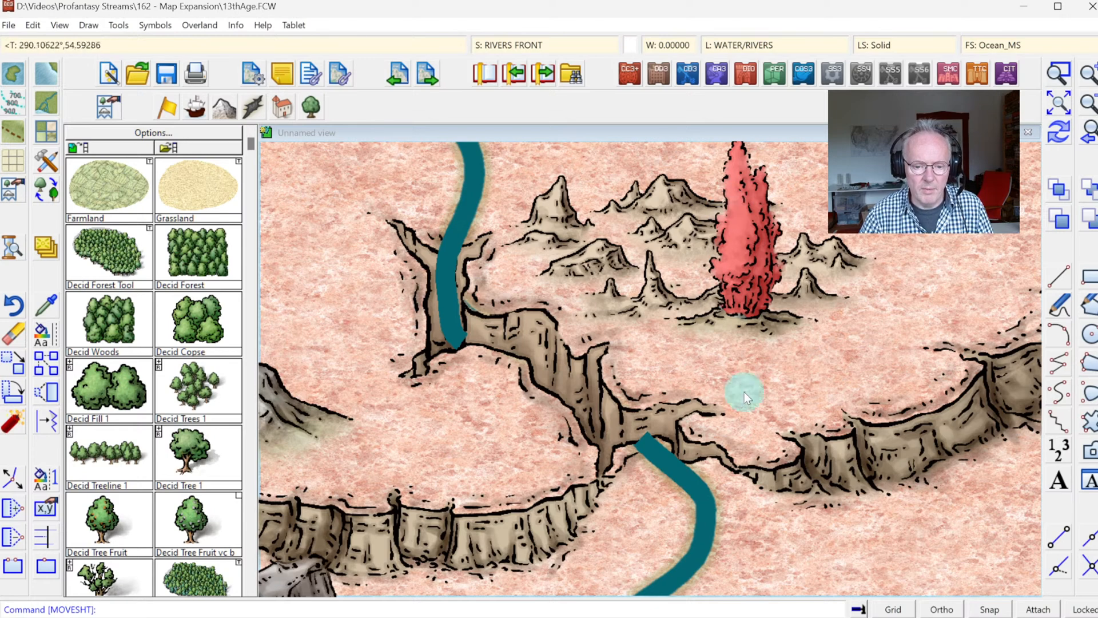
# Step: Review the whole map, the desert and mountain region, and the area around the geyser and canyon
pyautogui.click(1090, 102)
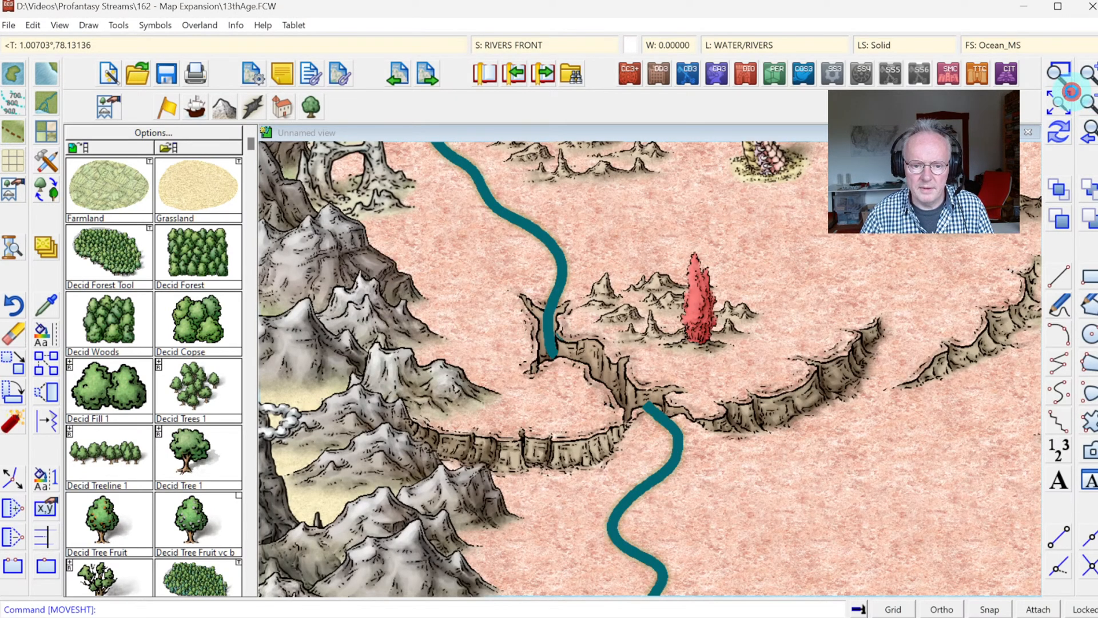
pyautogui.click(1070, 95)
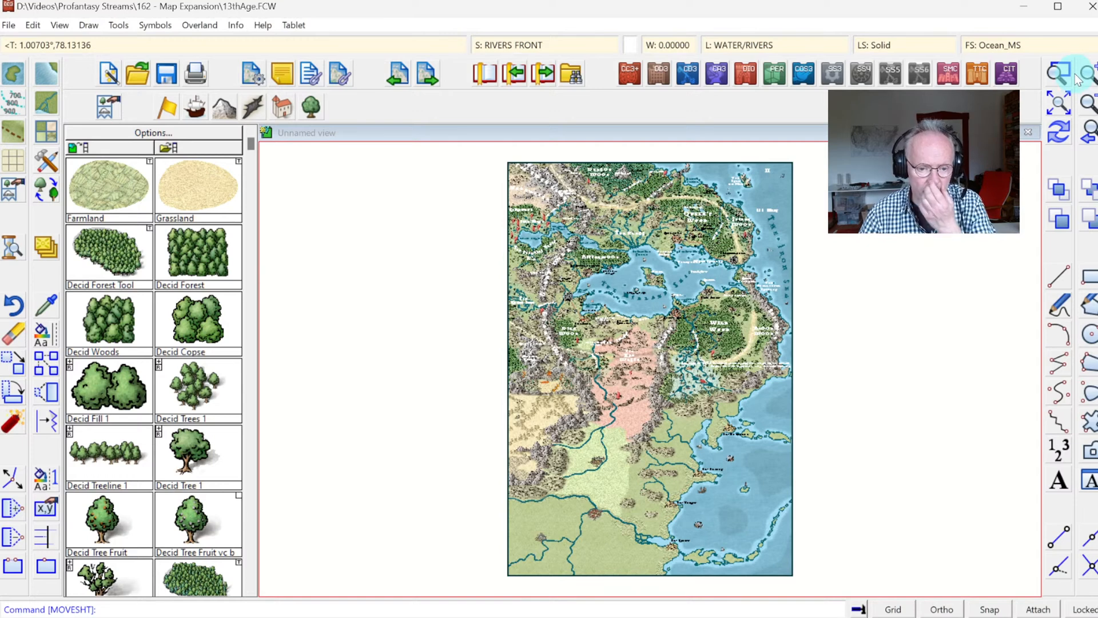
pyautogui.click(1059, 73)
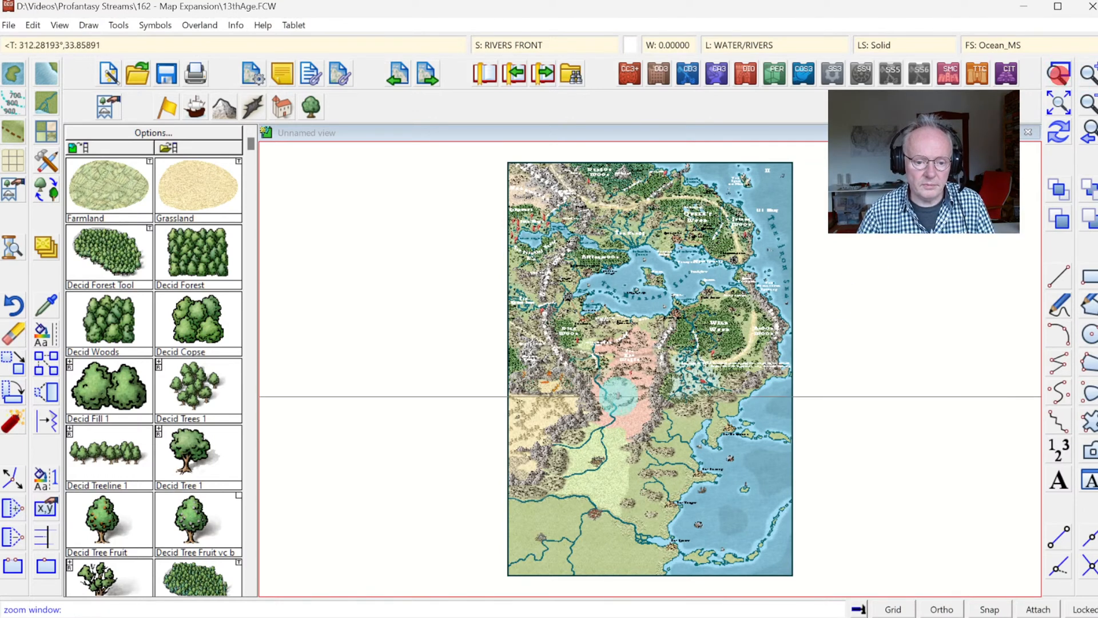
pyautogui.click(485, 374)
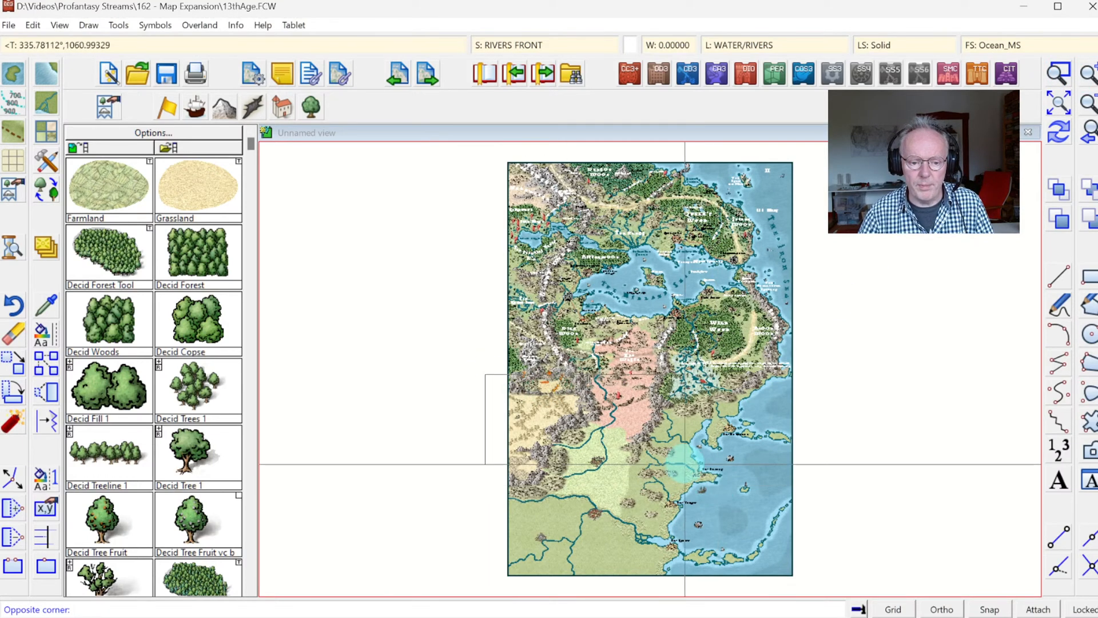
pyautogui.click(687, 461)
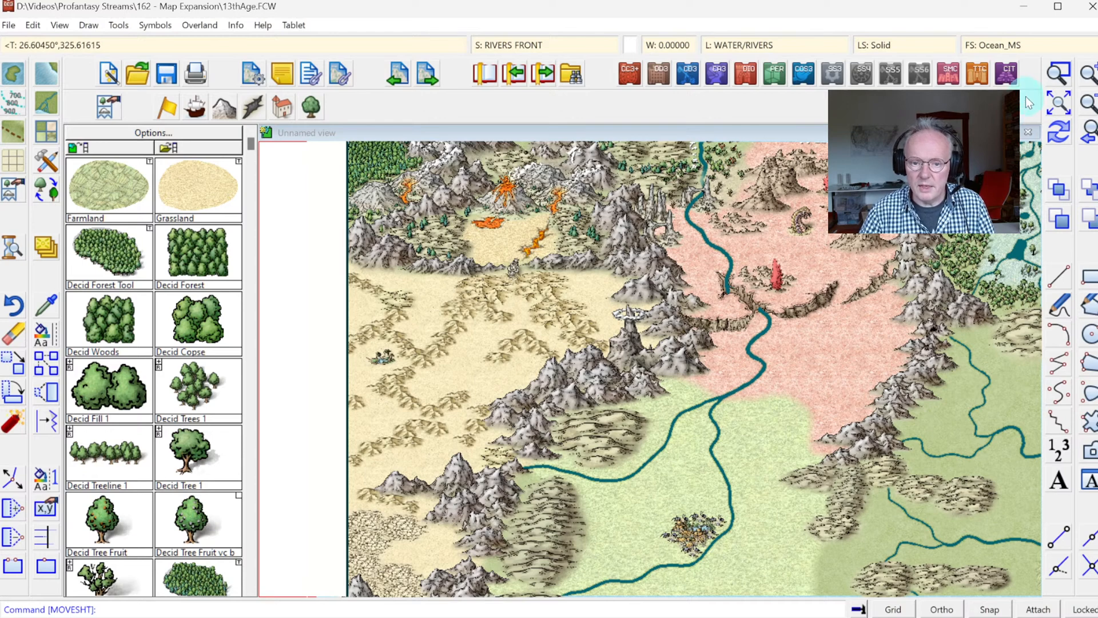
pyautogui.click(1059, 81)
pyautogui.click(647, 245)
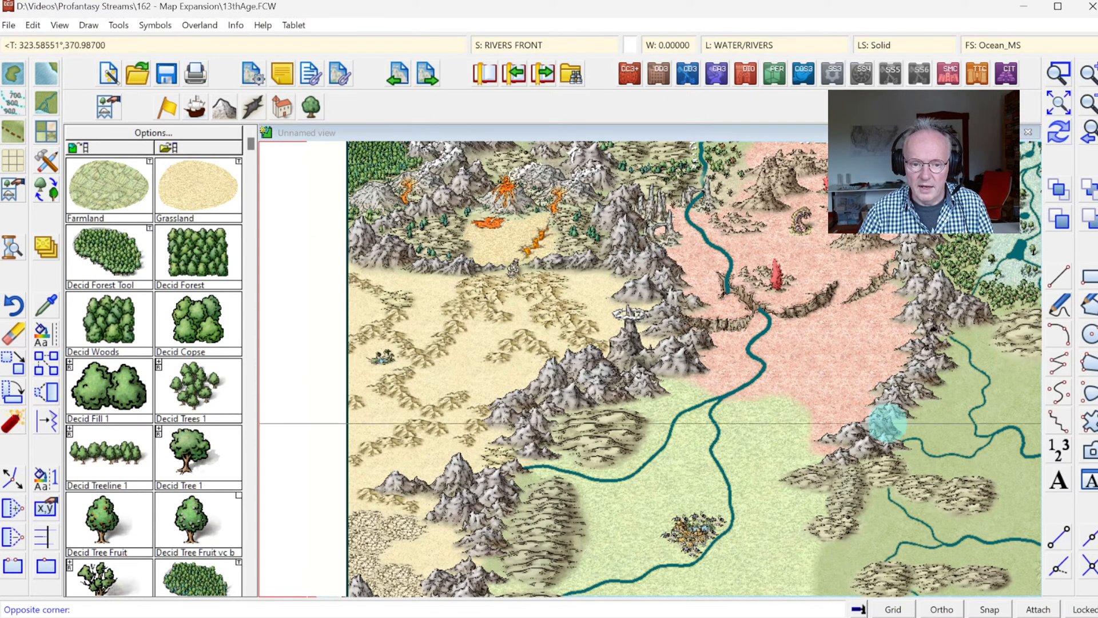
pyautogui.click(915, 435)
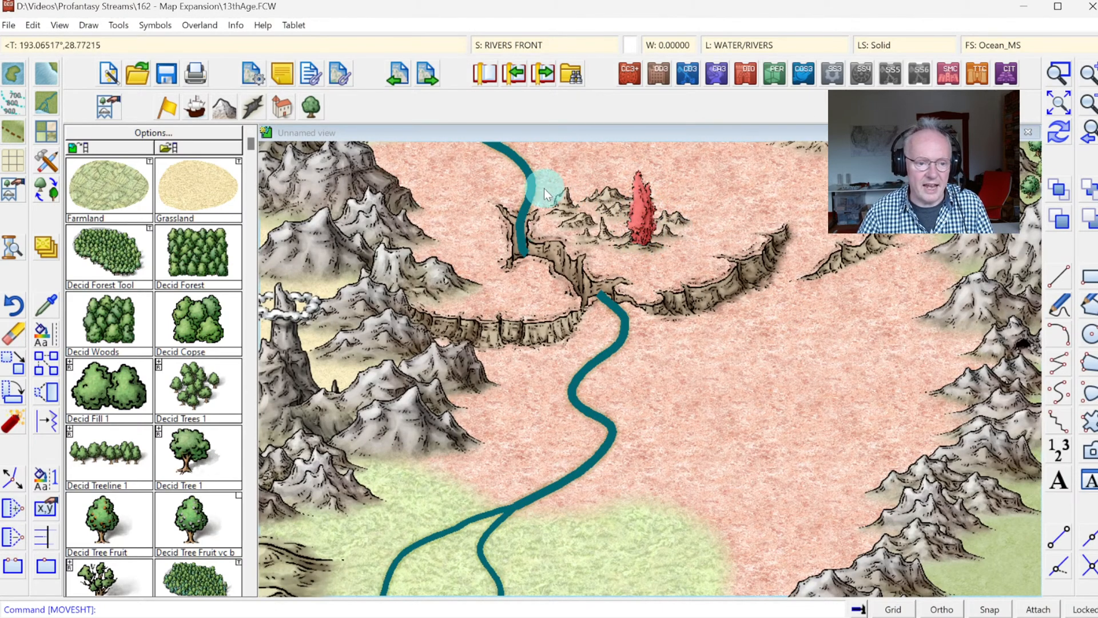
# Step: Browse the natural features symbol catalog and expand the Geyser 2 n collection into its variants
pyautogui.click(254, 108)
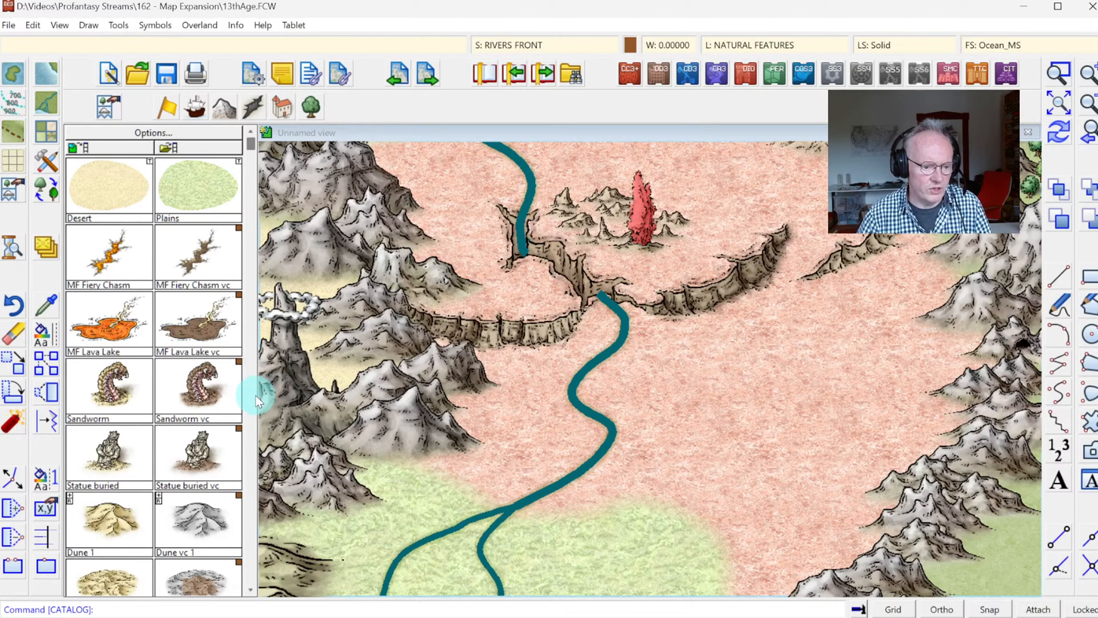
pyautogui.click(248, 402)
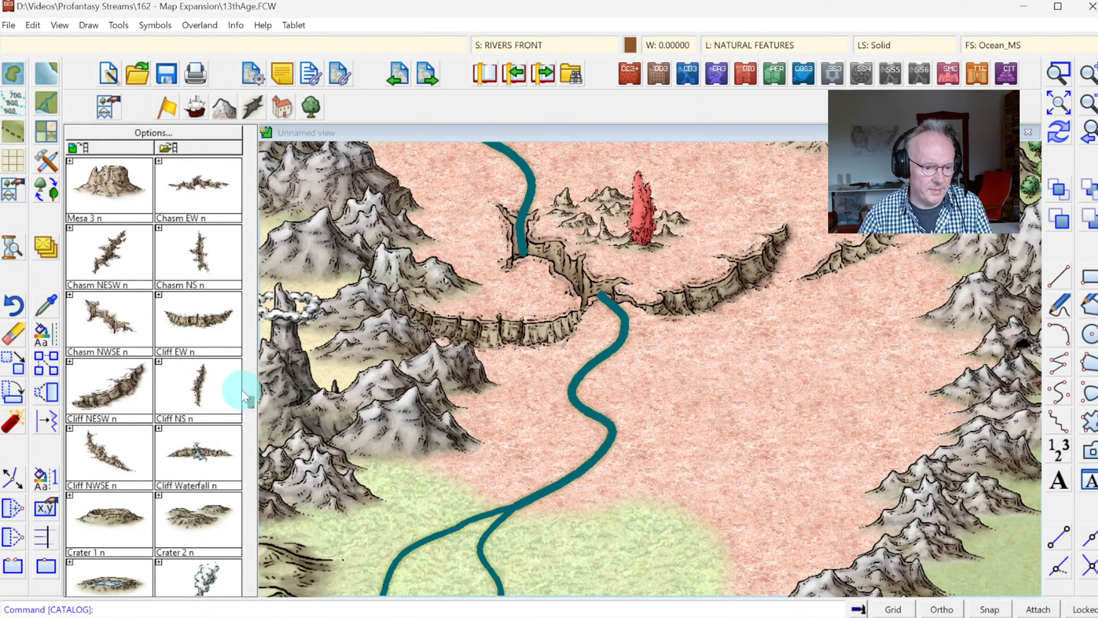
pyautogui.click(254, 421)
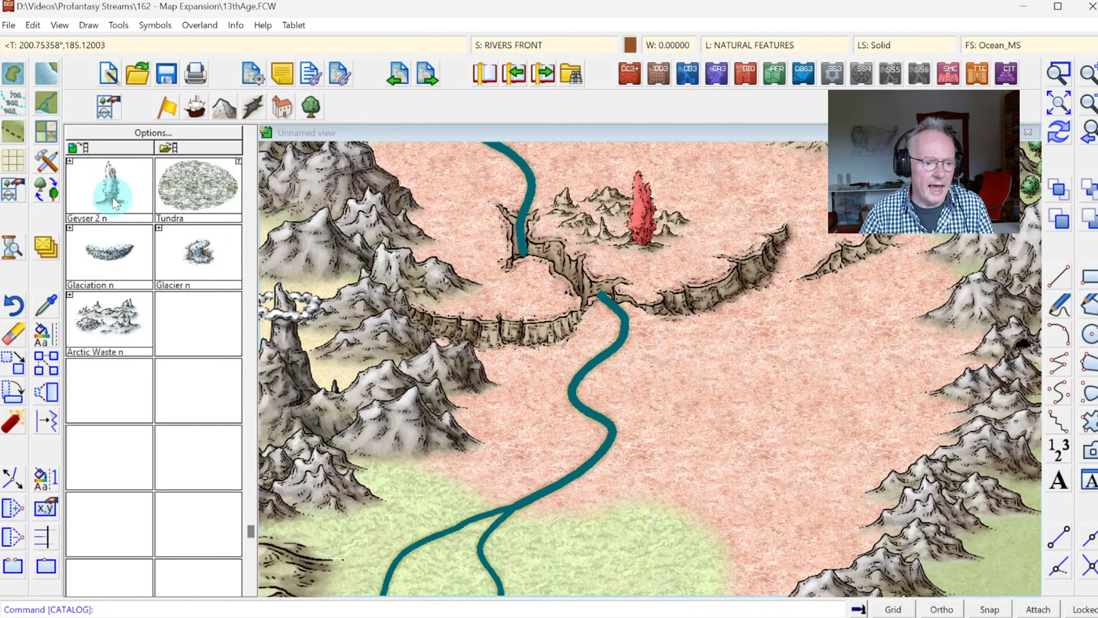
pyautogui.click(69, 161)
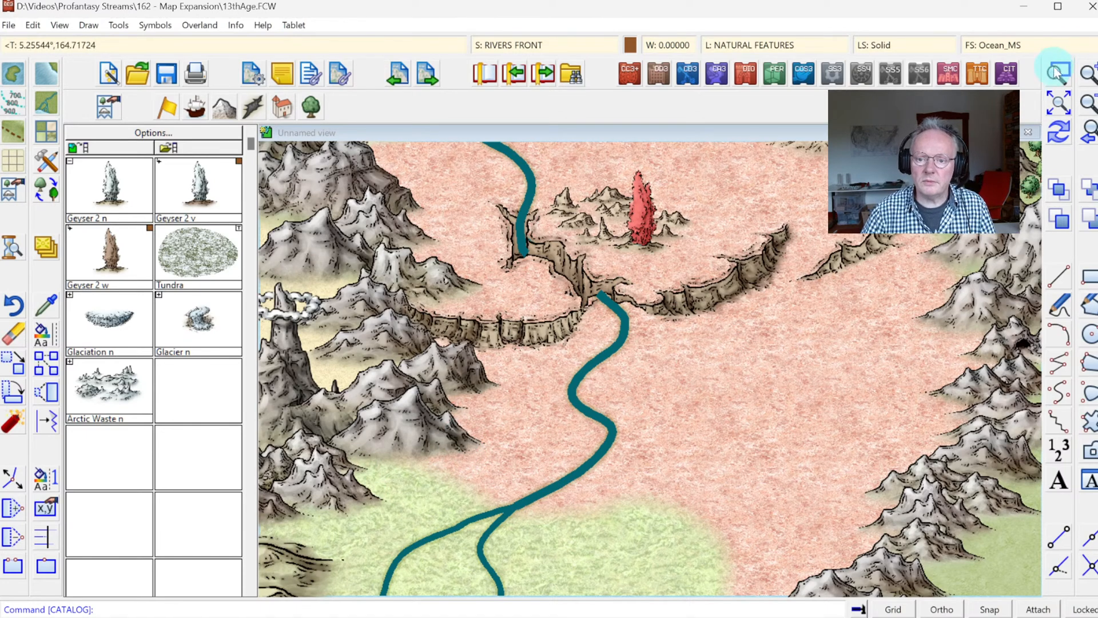
# Step: Examine the western desert region and browse the natural features catalog for further symbols that suit it
pyautogui.click(1087, 98)
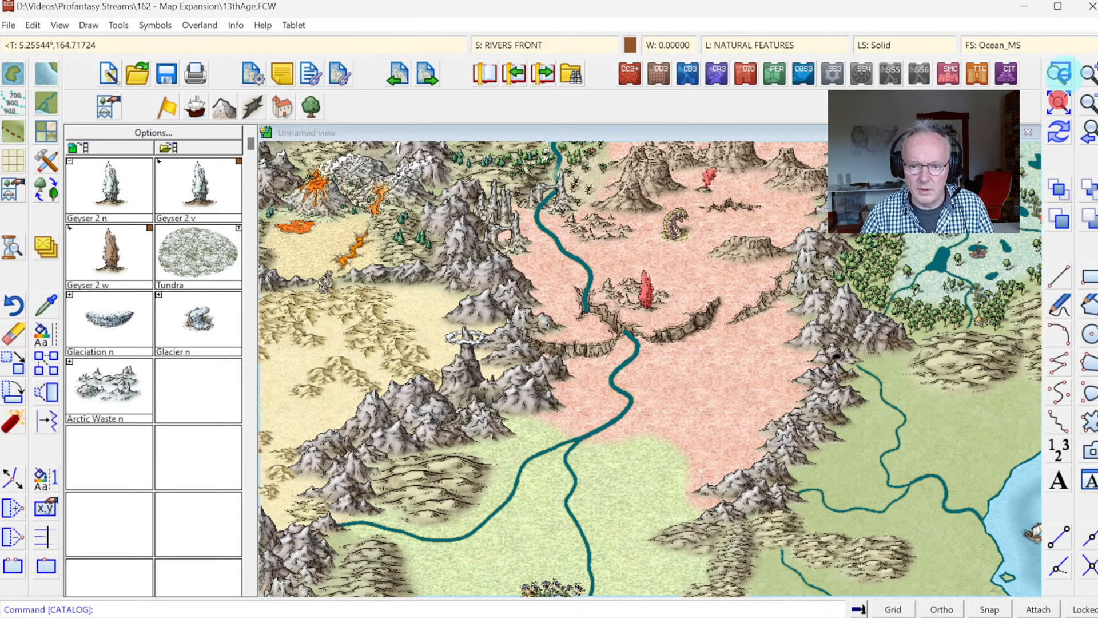
pyautogui.click(1060, 74)
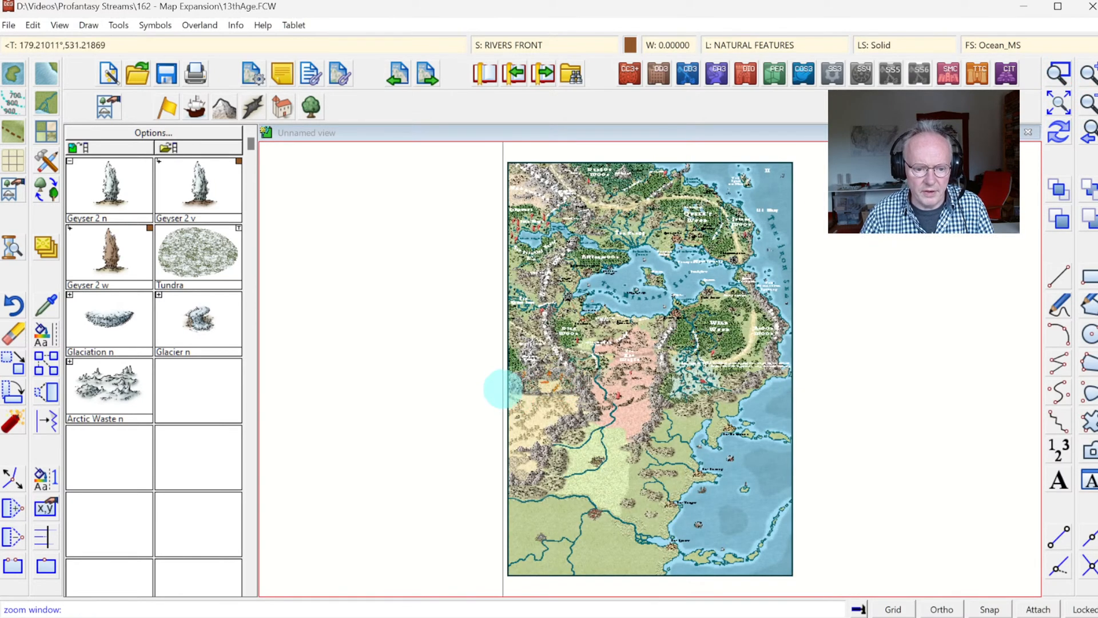
pyautogui.click(497, 390)
pyautogui.click(589, 441)
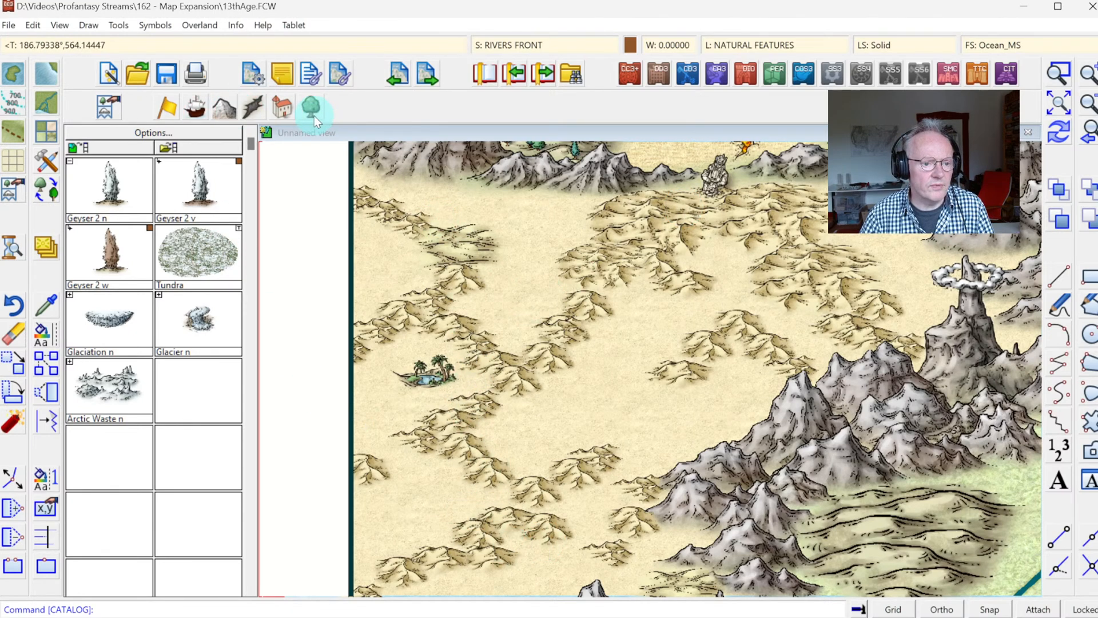
pyautogui.moveTo(252, 145); pyautogui.dragTo(253, 150)
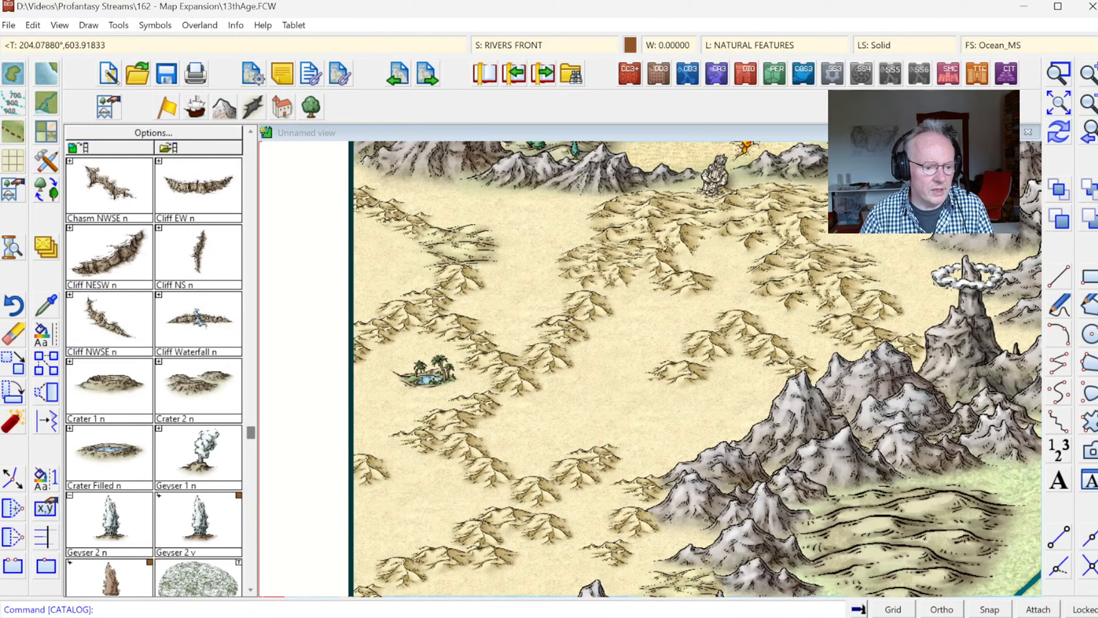
pyautogui.click(250, 587)
pyautogui.click(251, 587)
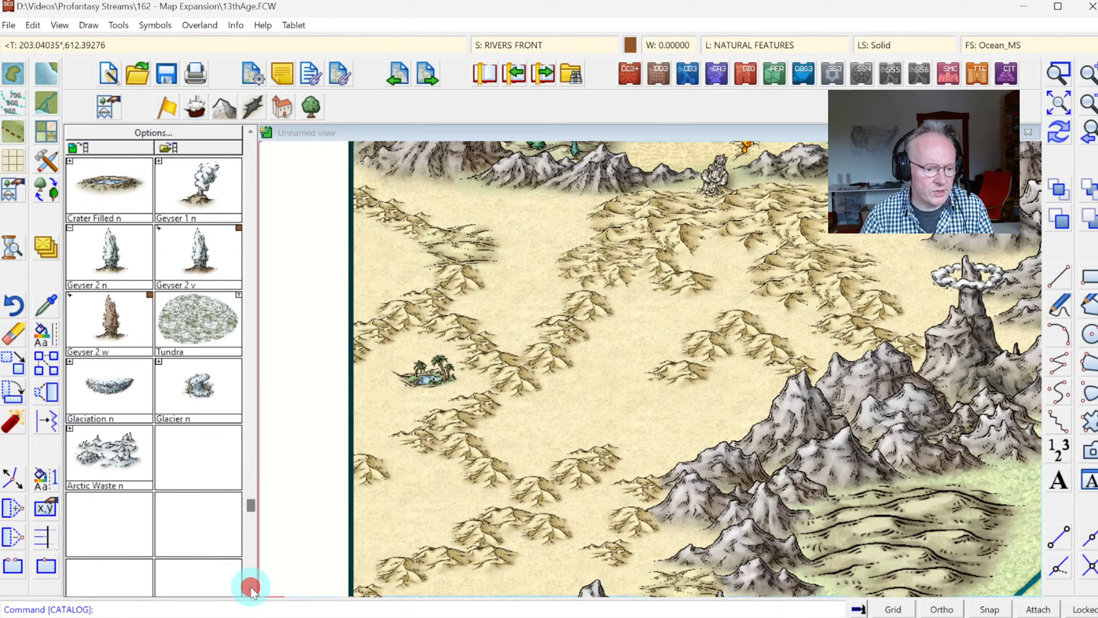
pyautogui.click(249, 151)
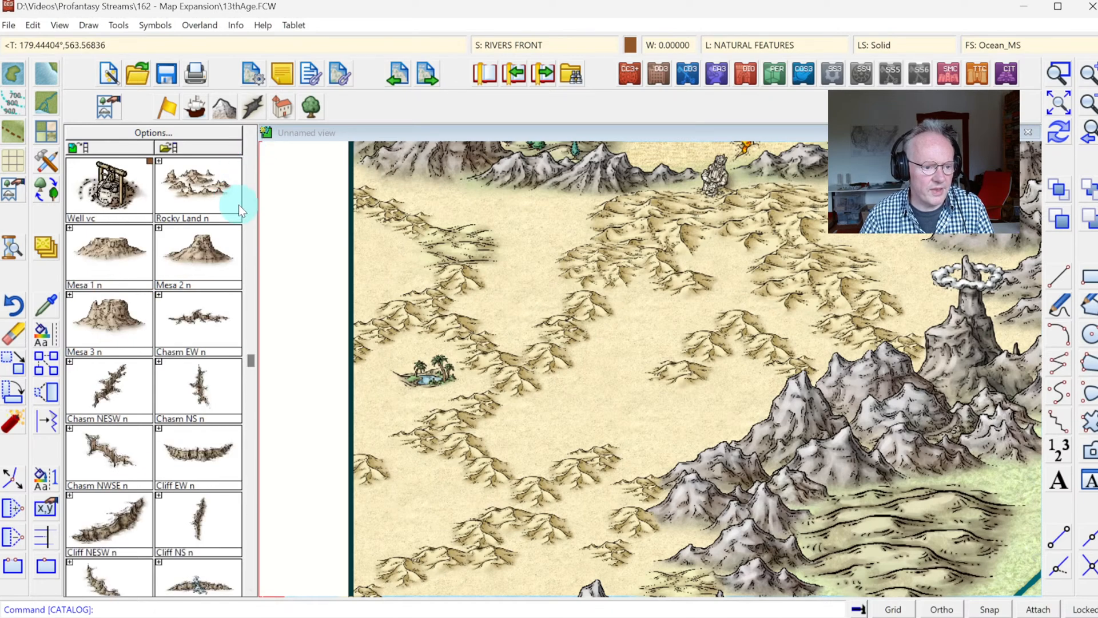
pyautogui.click(249, 149)
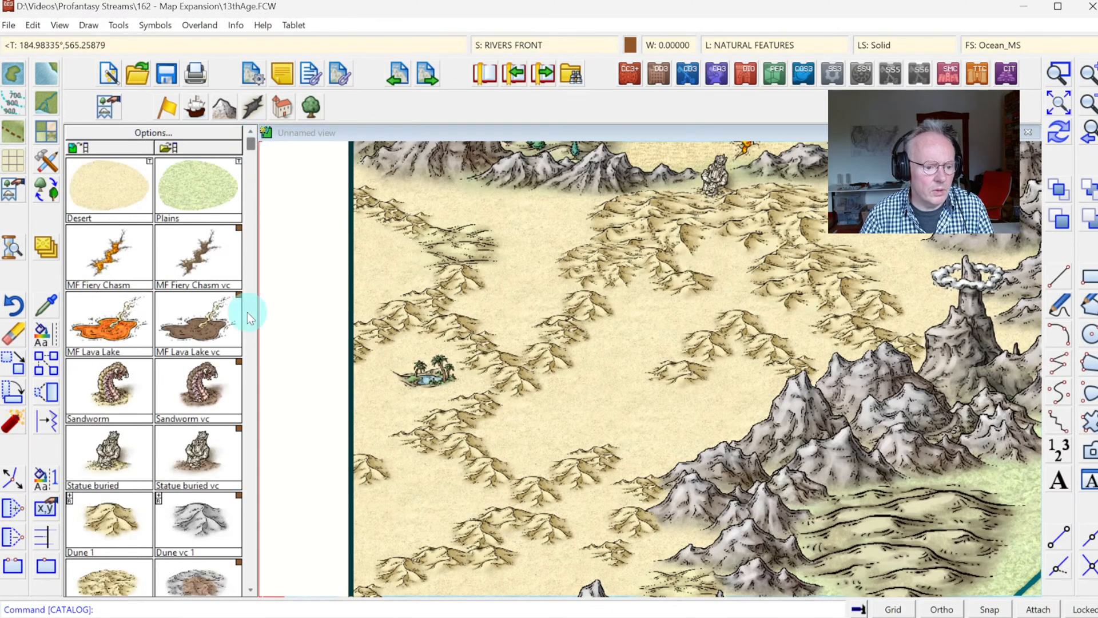
pyautogui.click(250, 589)
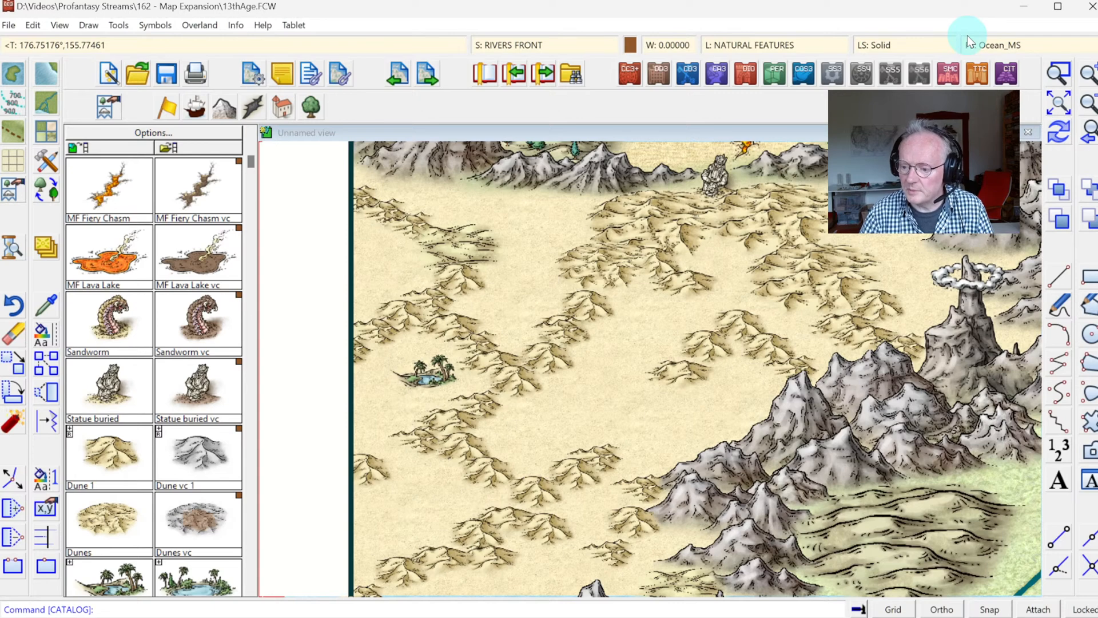
# Step: Load the CC3MS Asian Settlements symbol catalog for detailing the river area around the southern walled city
pyautogui.click(1065, 102)
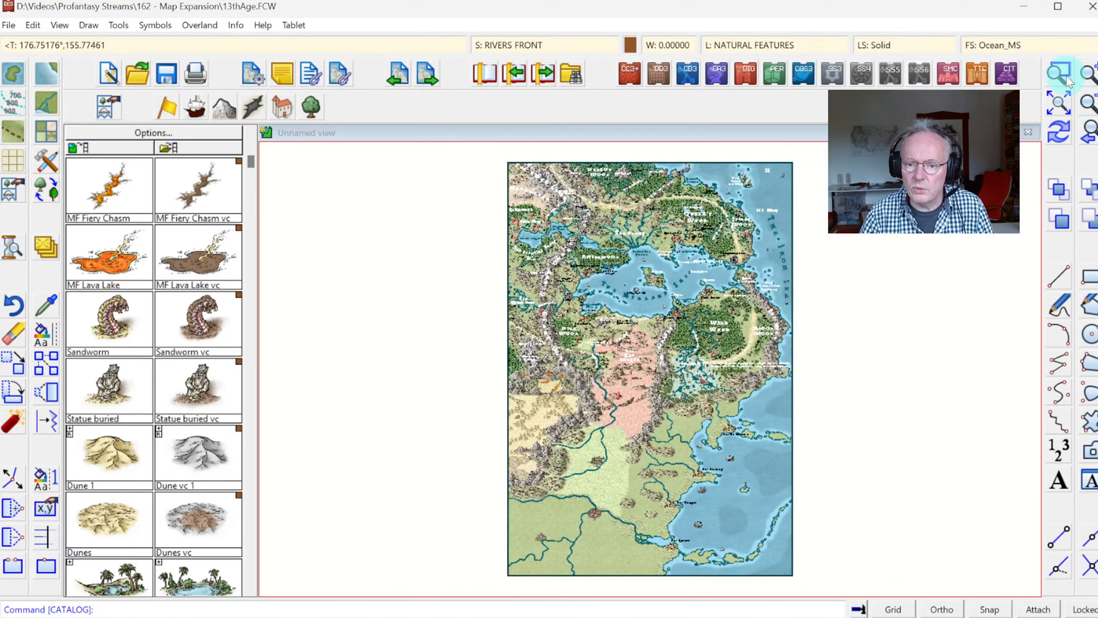
pyautogui.click(1059, 74)
pyautogui.click(509, 483)
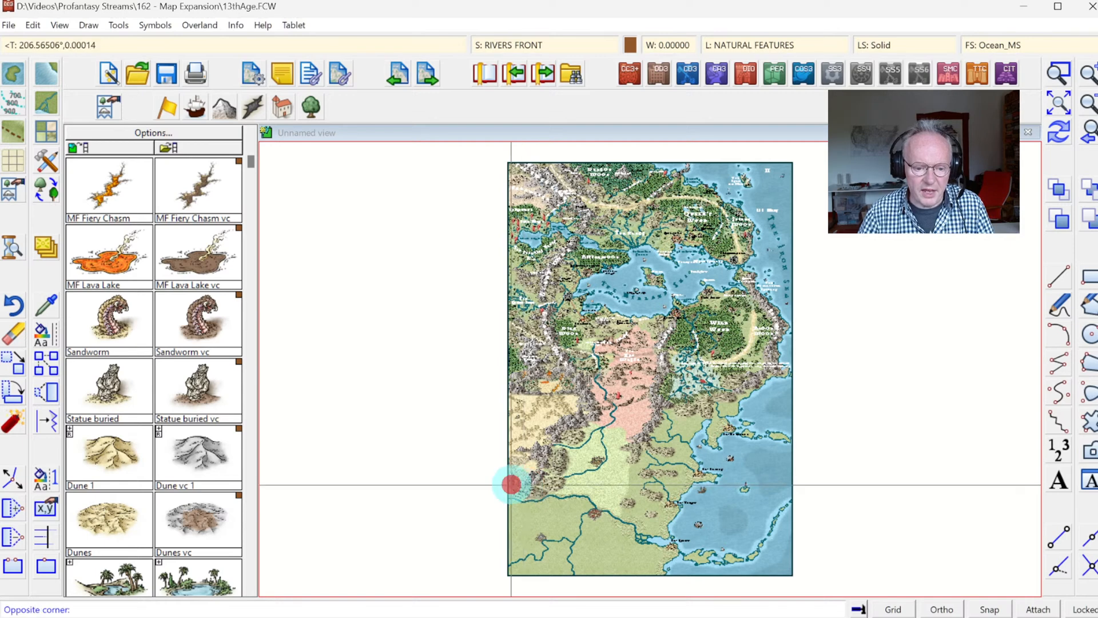
pyautogui.click(663, 579)
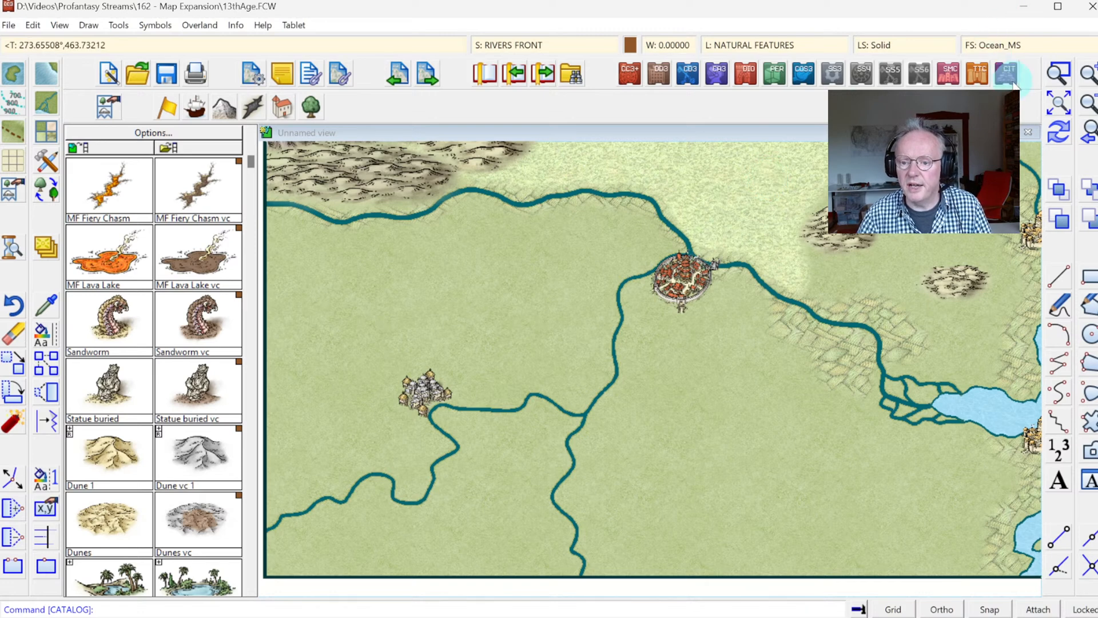
pyautogui.click(1067, 83)
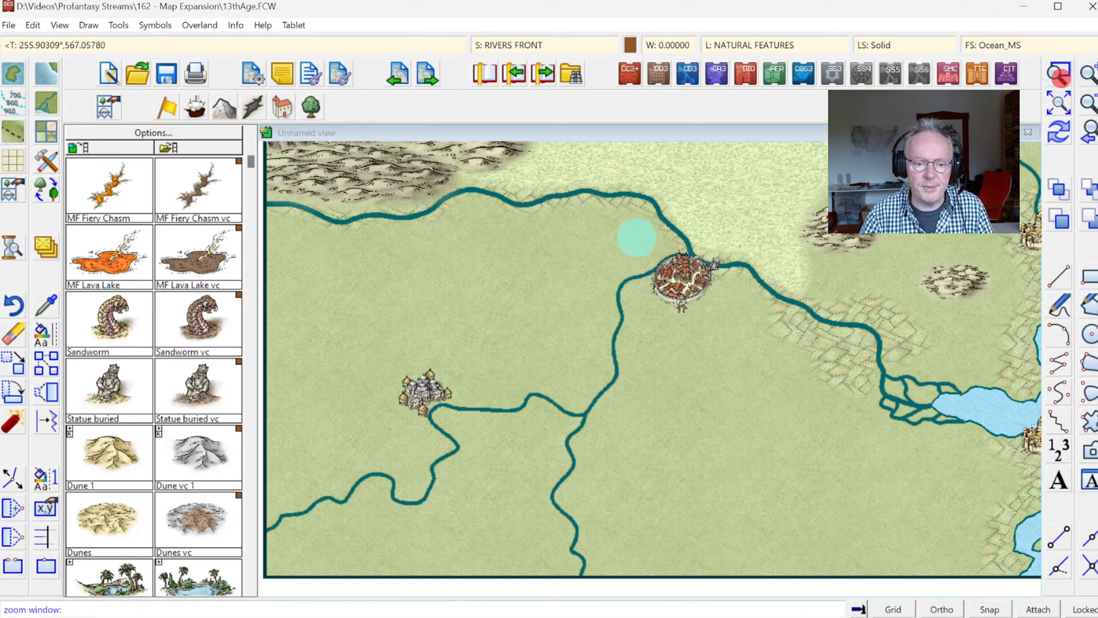
pyautogui.click(439, 179)
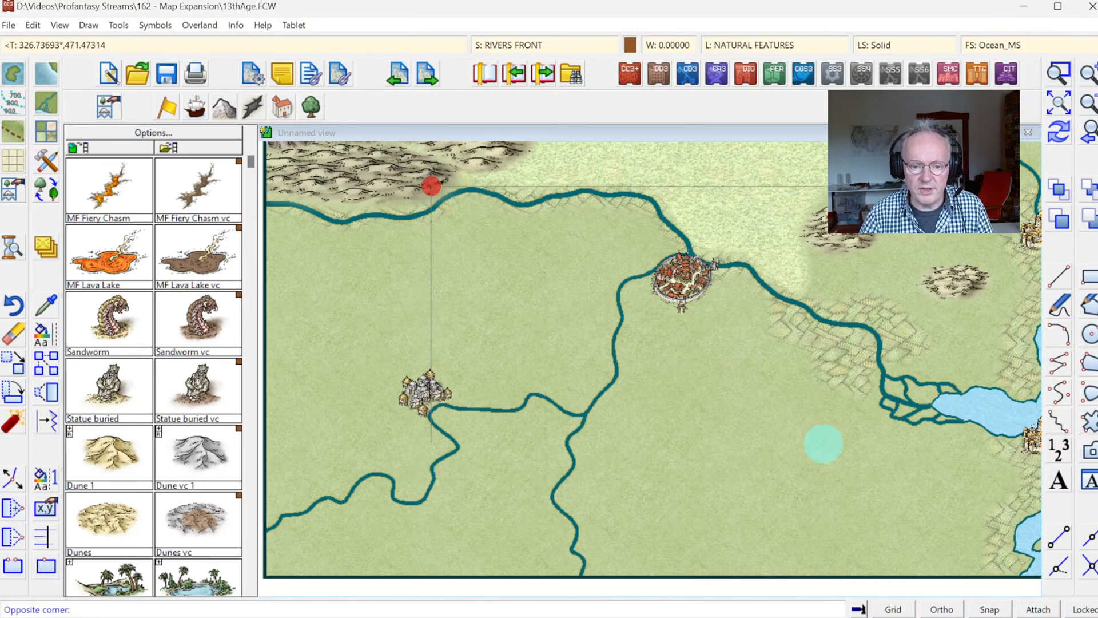
pyautogui.click(830, 434)
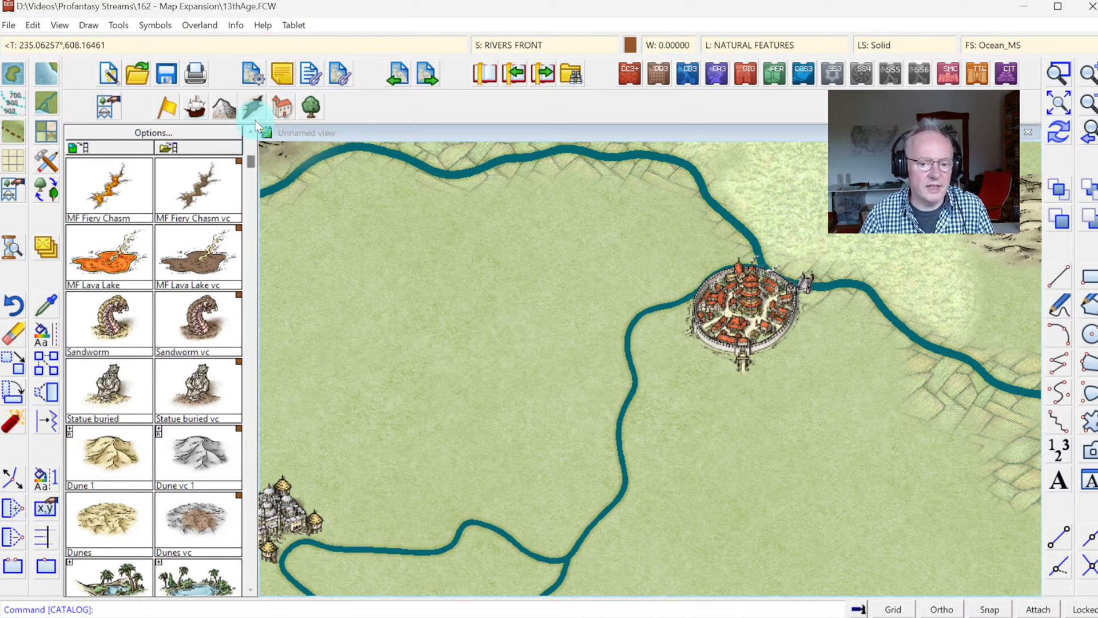
pyautogui.click(286, 113)
pyautogui.click(283, 107)
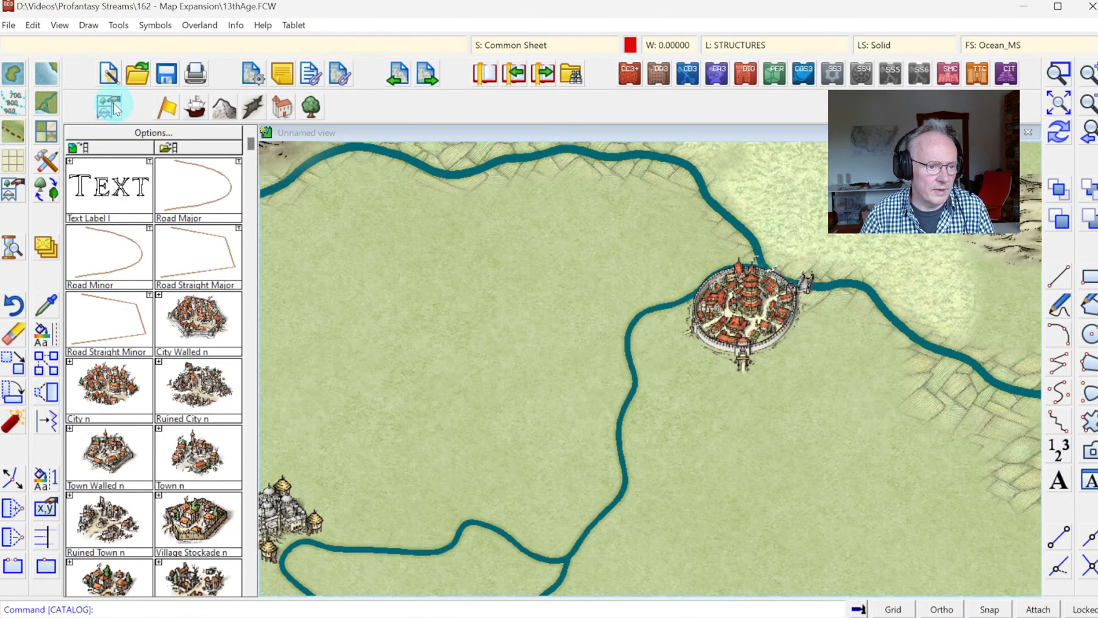
pyautogui.click(111, 105)
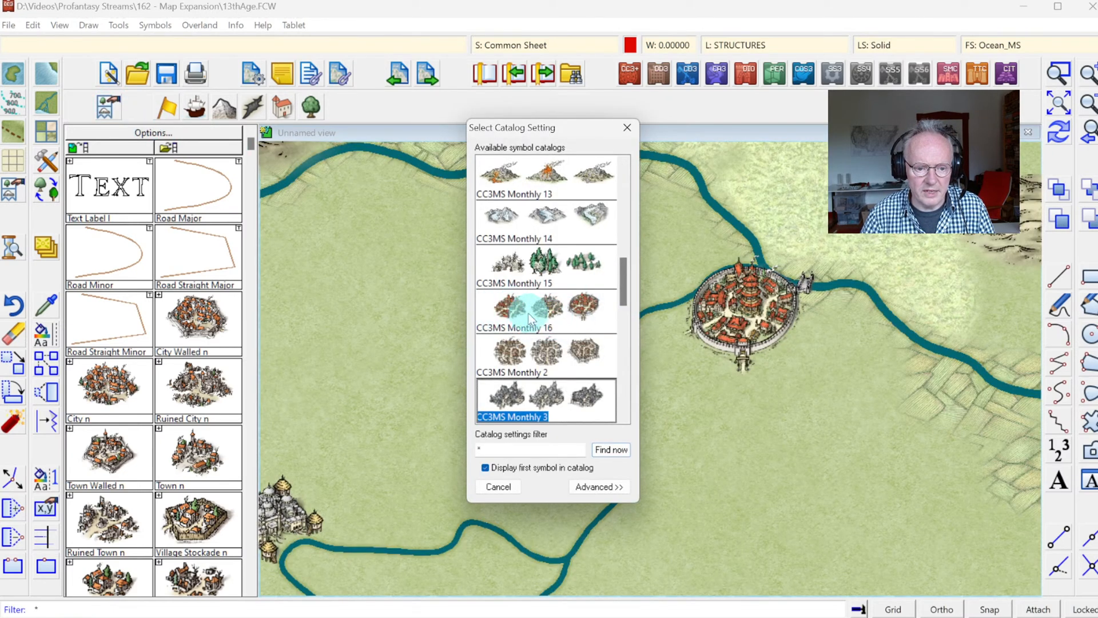
pyautogui.moveTo(623, 276); pyautogui.dragTo(631, 372)
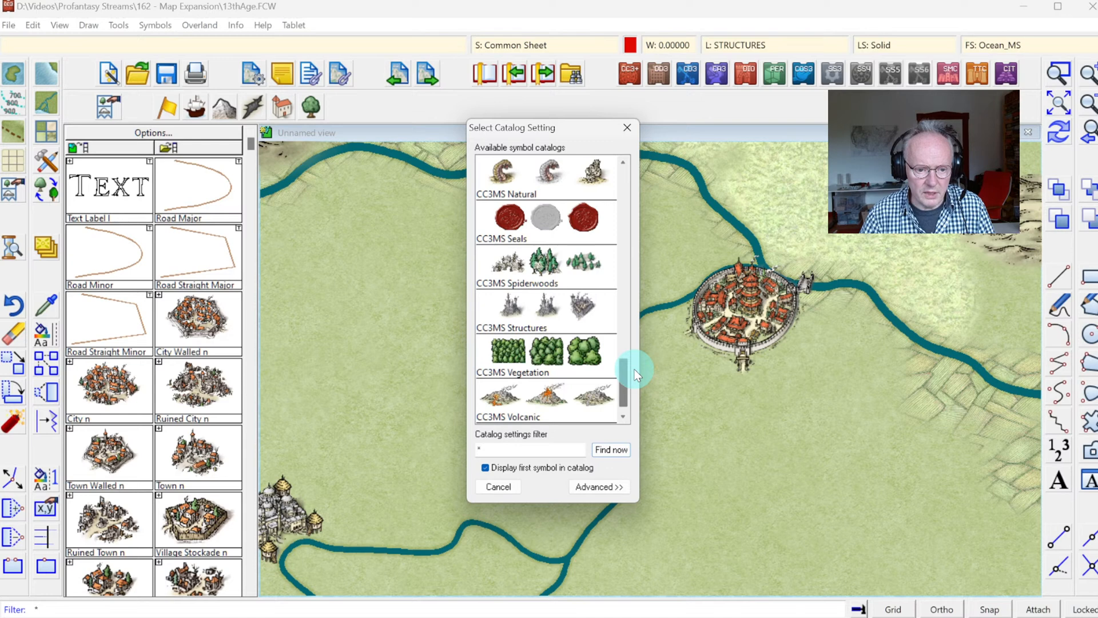
pyautogui.moveTo(635, 370); pyautogui.dragTo(635, 171)
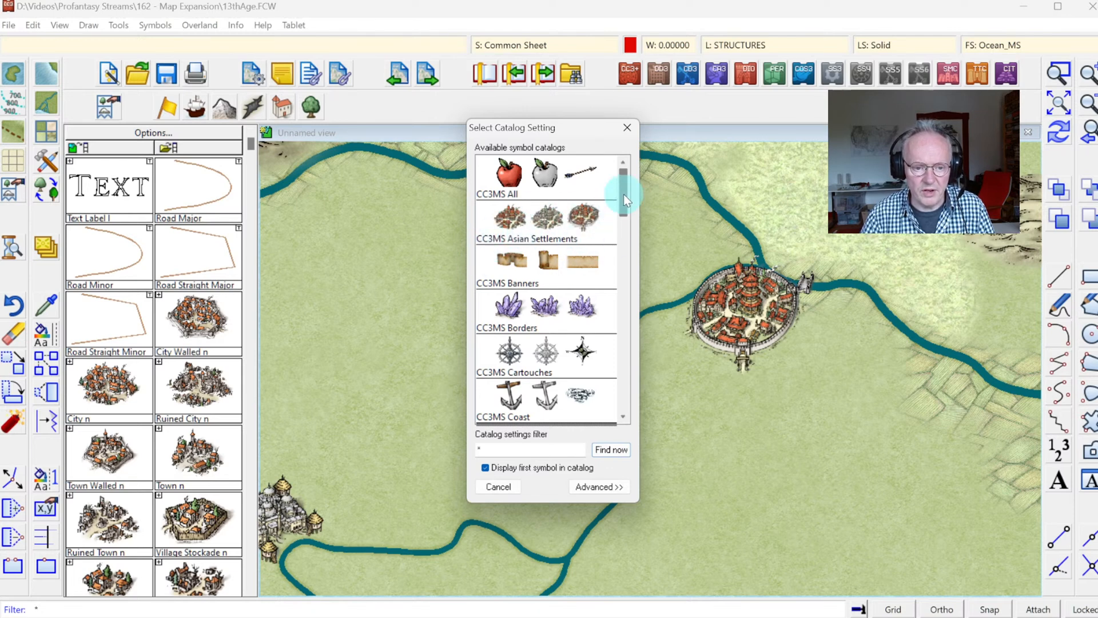
pyautogui.doubleClick(547, 225)
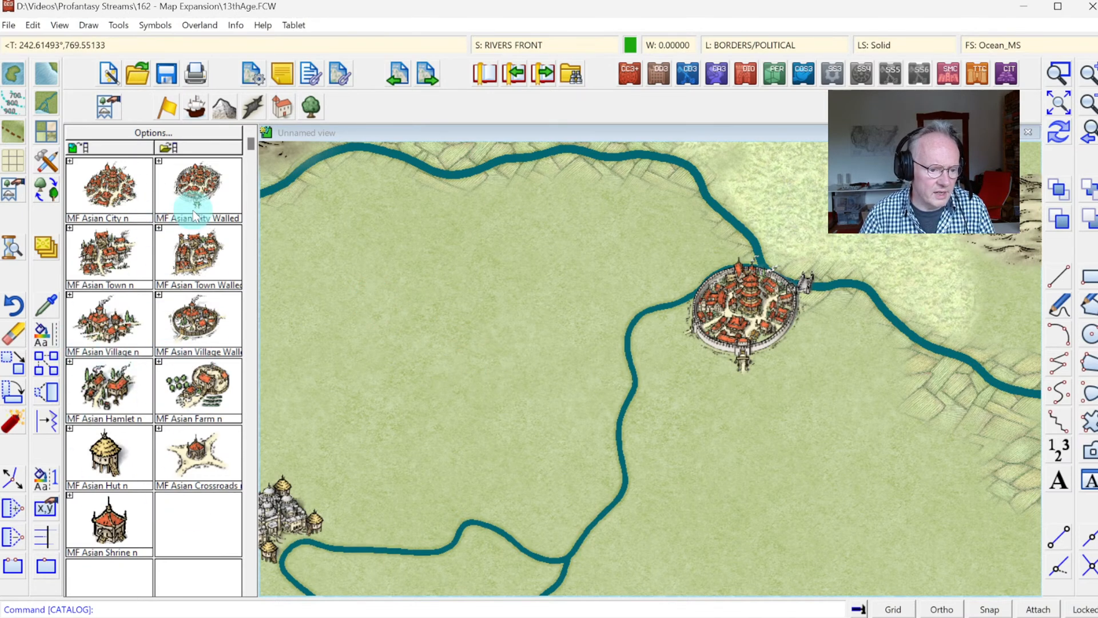
# Step: Place two MF Asian Farm symbols along the main river, one west and one east of the walled city
pyautogui.click(198, 399)
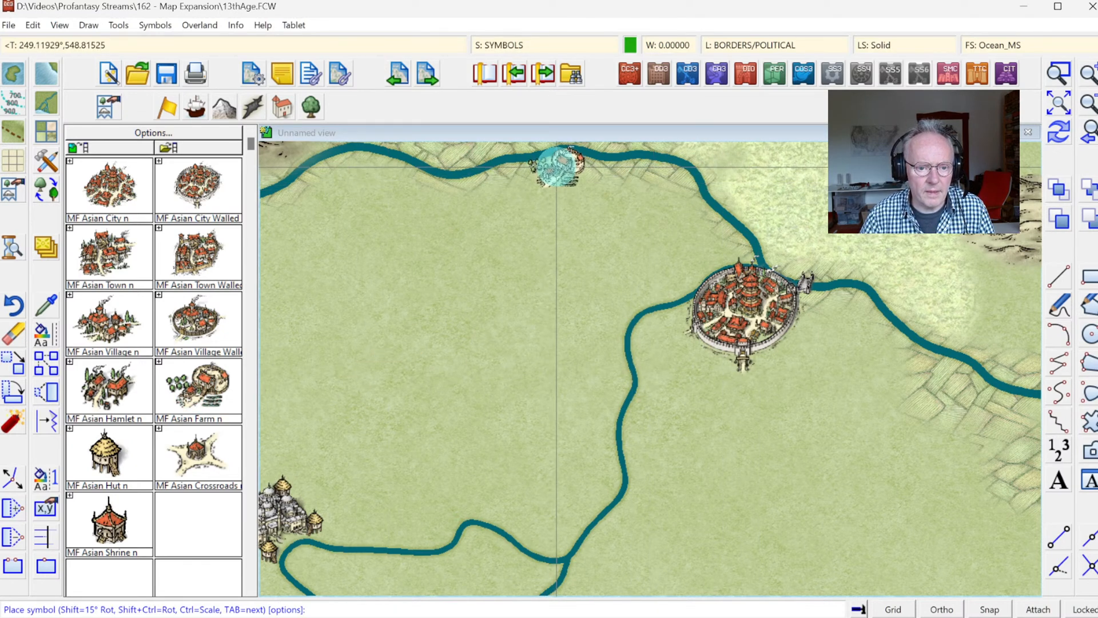
pyautogui.click(555, 166)
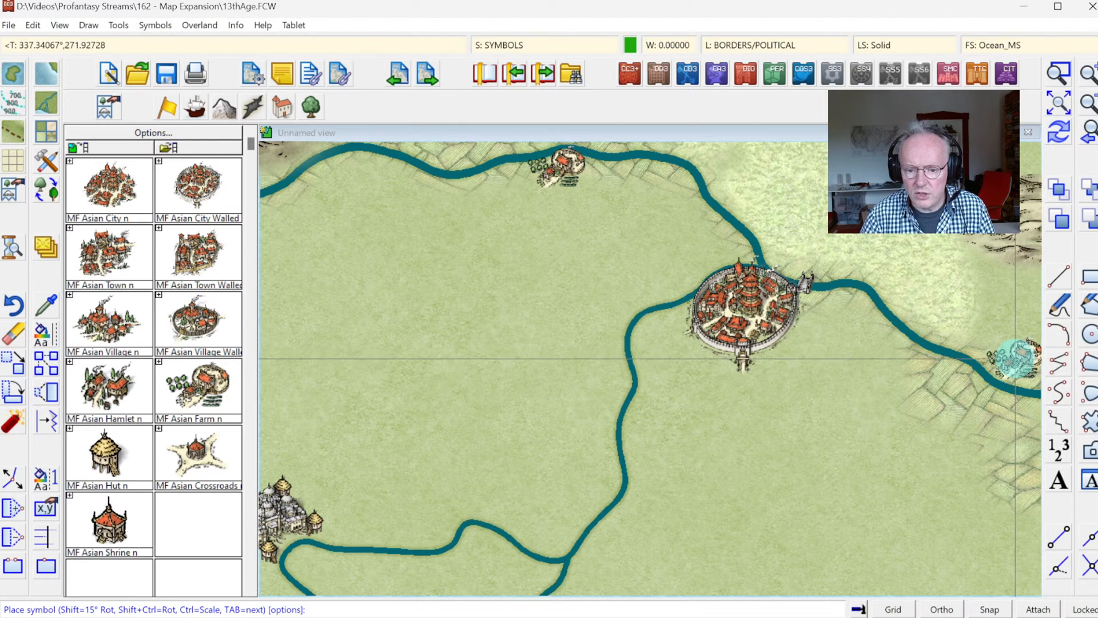
pyautogui.click(1016, 357)
# Step: Place three MF Asian Hamlet symbols: at the river's western bend, beside the walled city, and north of it
pyautogui.click(270, 345)
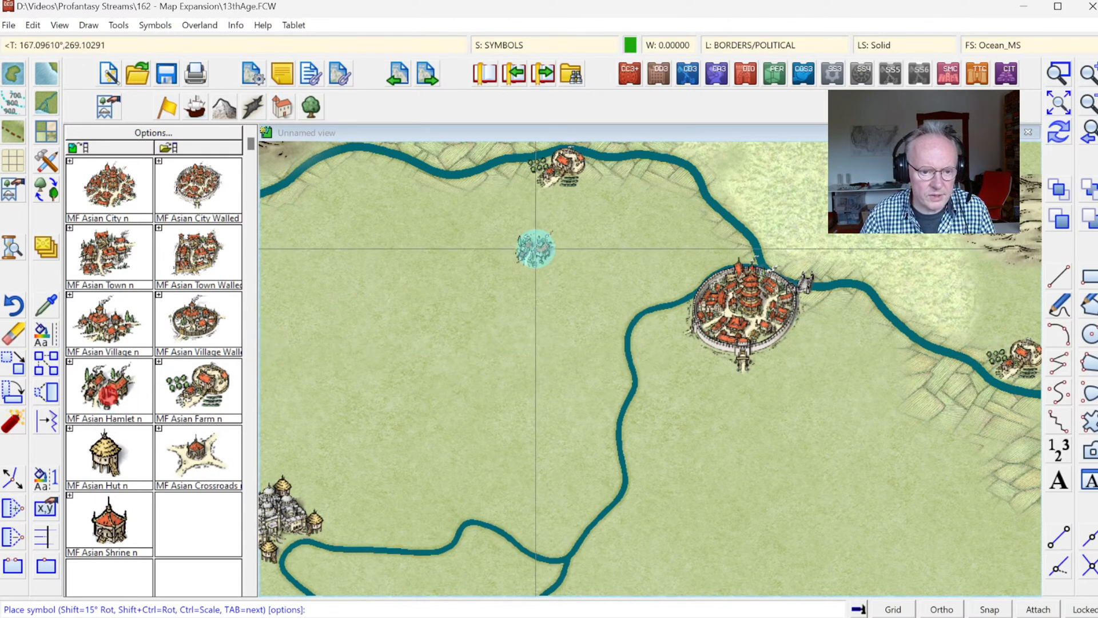
pyautogui.click(357, 158)
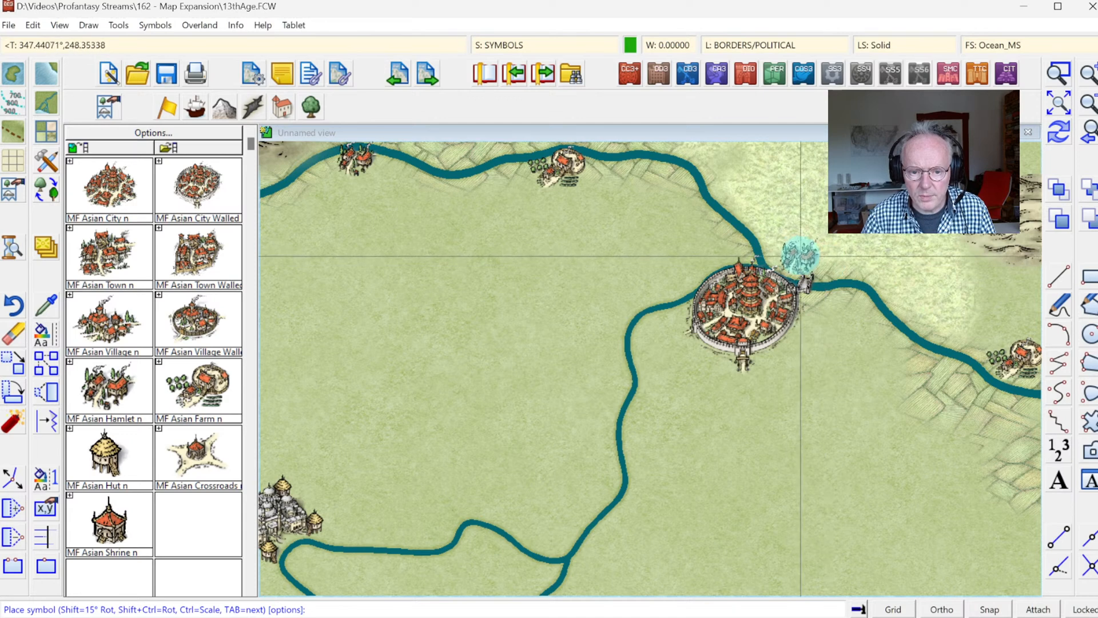
pyautogui.click(794, 256)
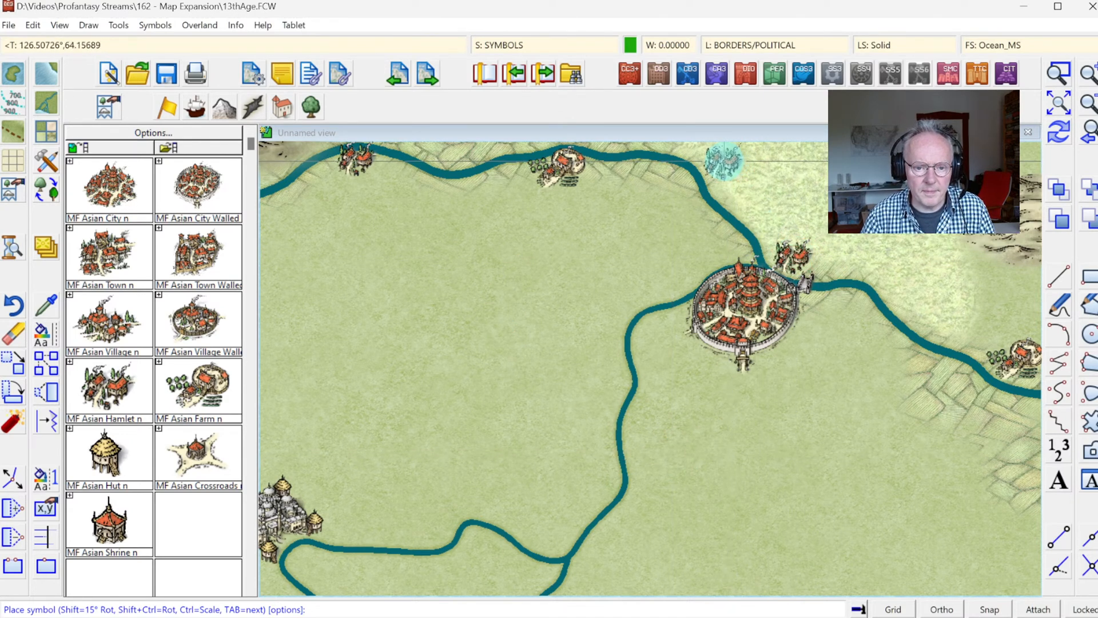
pyautogui.click(723, 162)
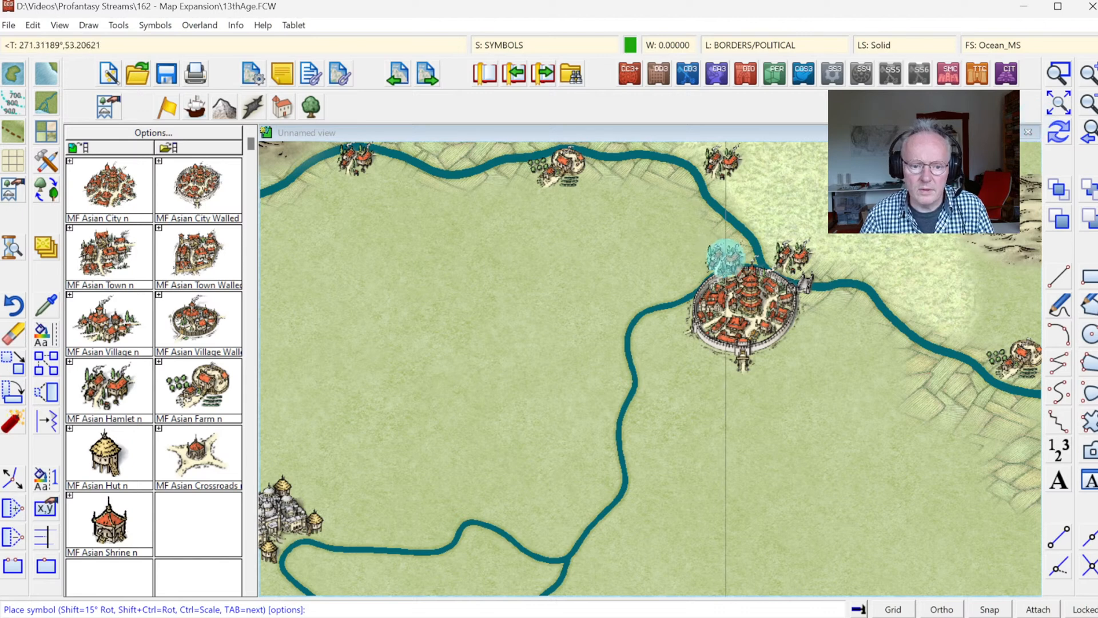
# Step: Place an MF Asian Hut symbol at the bend of the southern river just west of the walled city
pyautogui.click(138, 461)
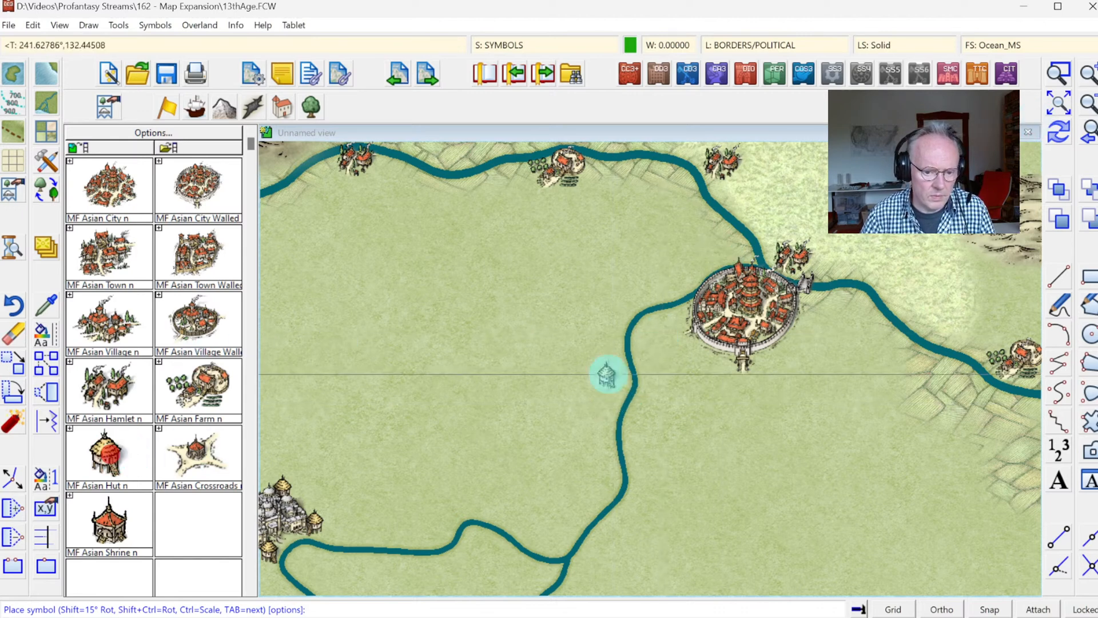
pyautogui.click(643, 329)
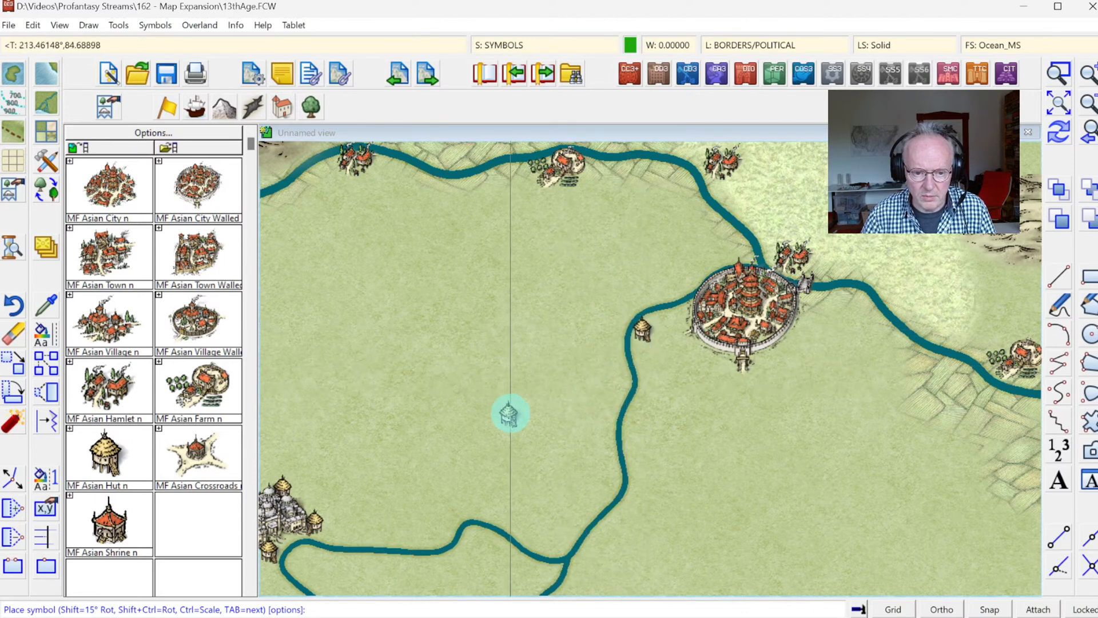
pyautogui.click(282, 397)
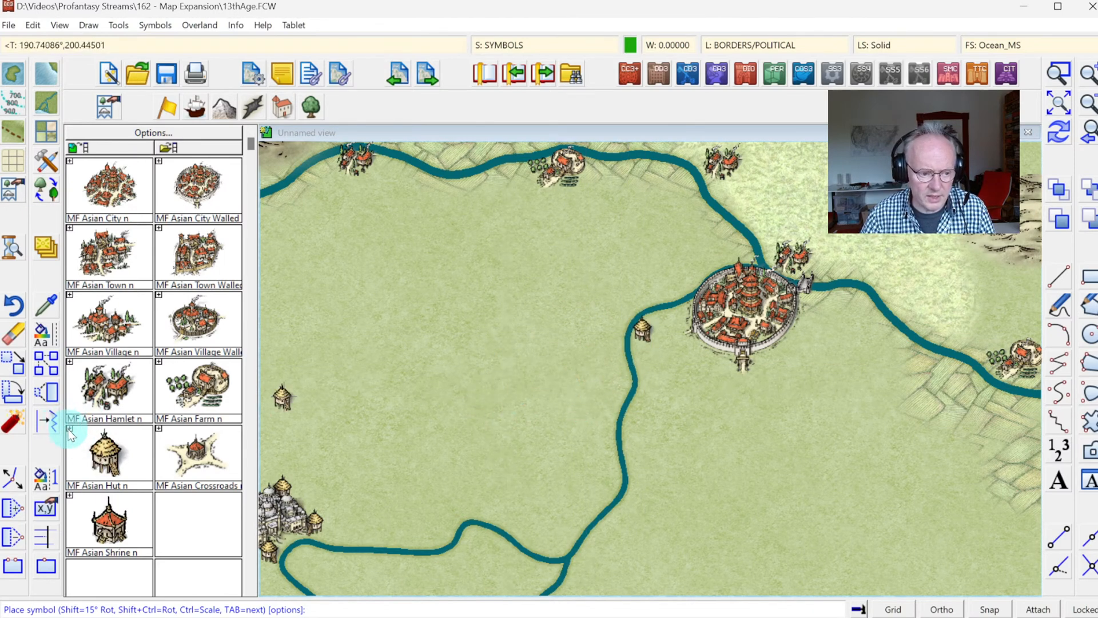
# Step: Expand the MF Asian Hut collection and set the current color to light brown for its varicolor variant
pyautogui.click(69, 430)
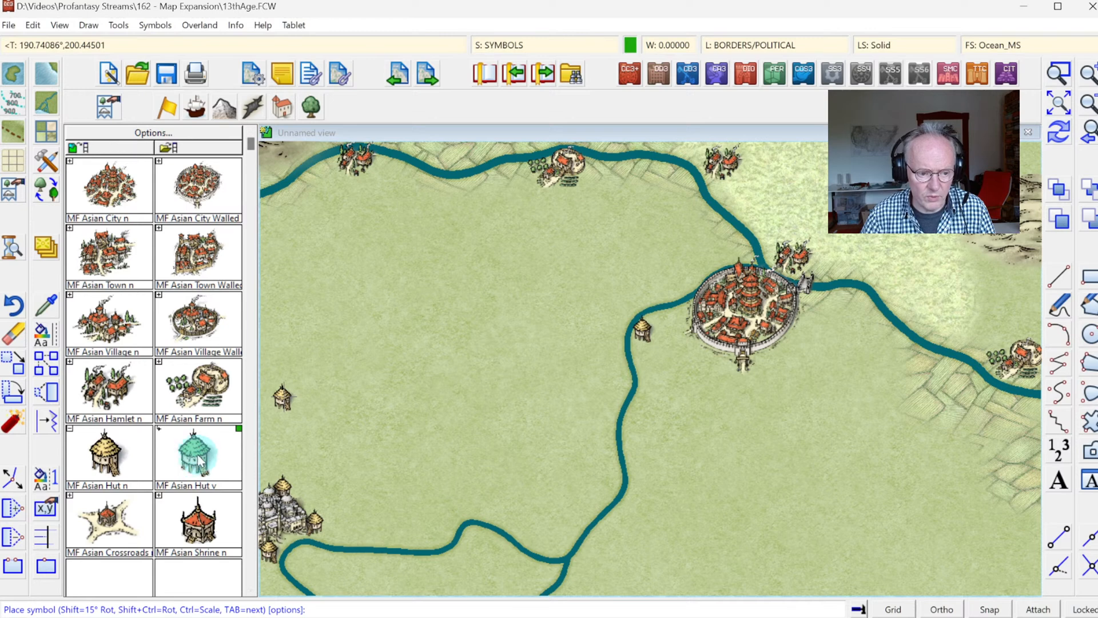
pyautogui.click(630, 44)
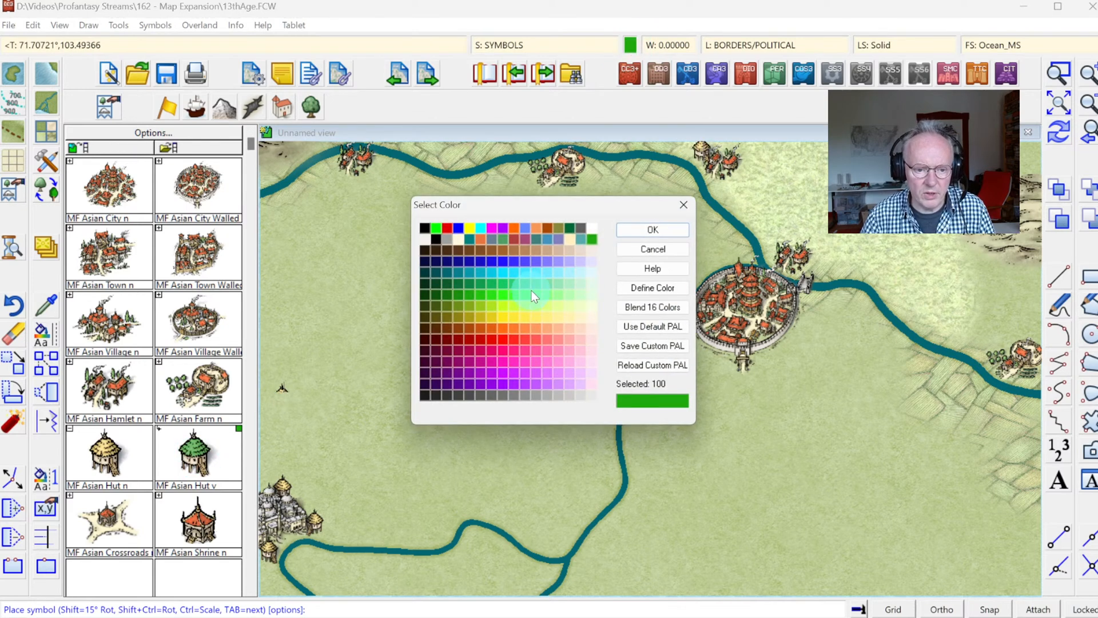
pyautogui.click(535, 250)
pyautogui.click(642, 230)
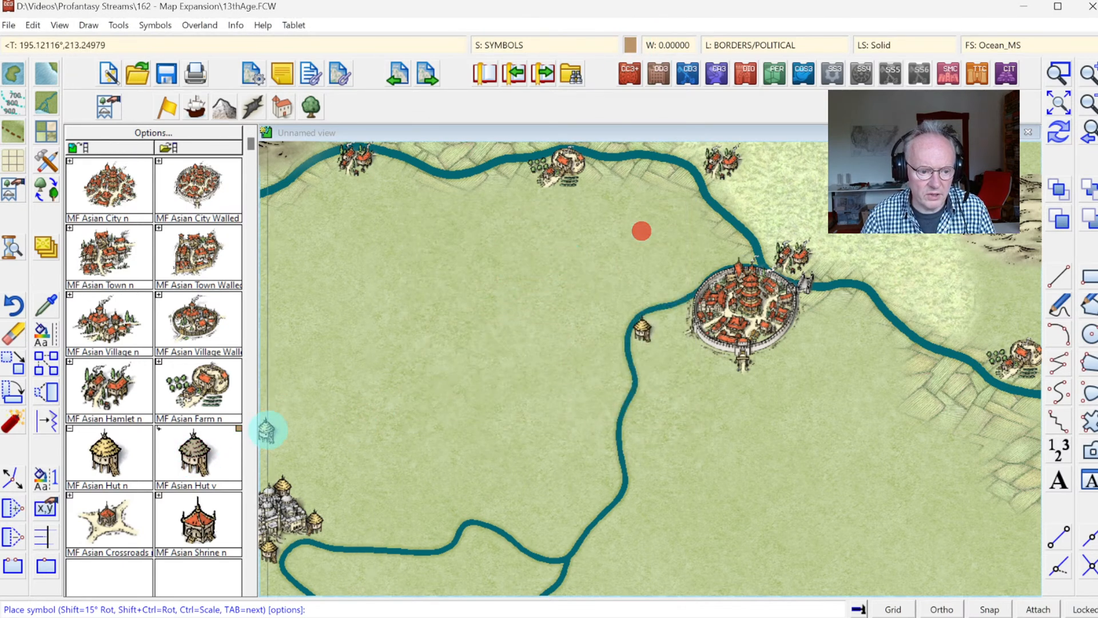
# Step: Mirror the light brown hut symbol and place it on the west bank of the river south of the walled city
pyautogui.click(525, 328)
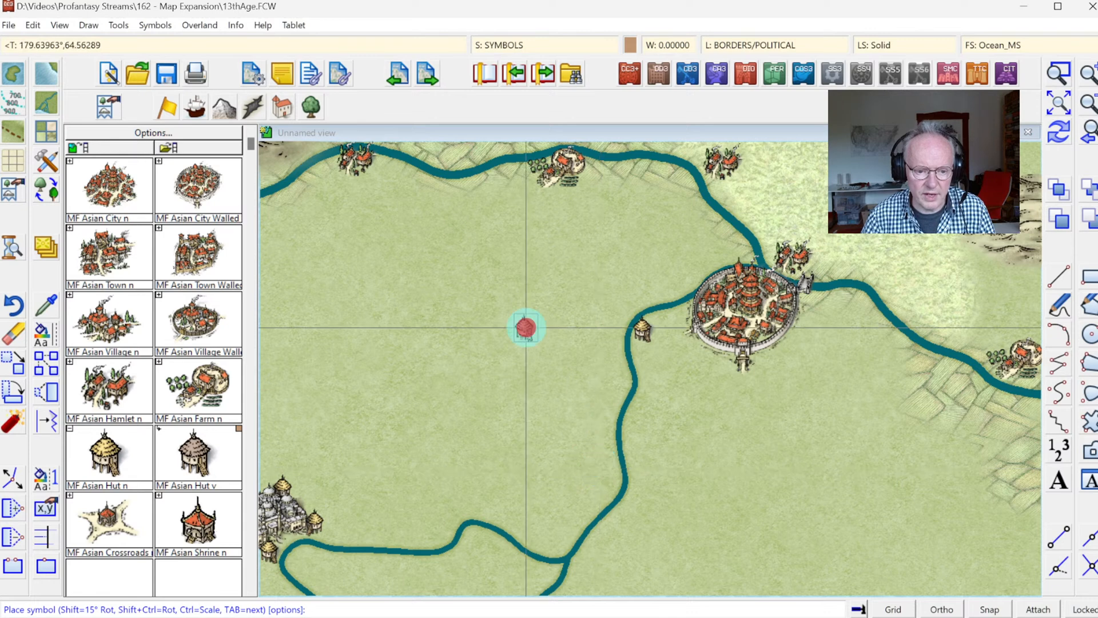
pyautogui.click(602, 312)
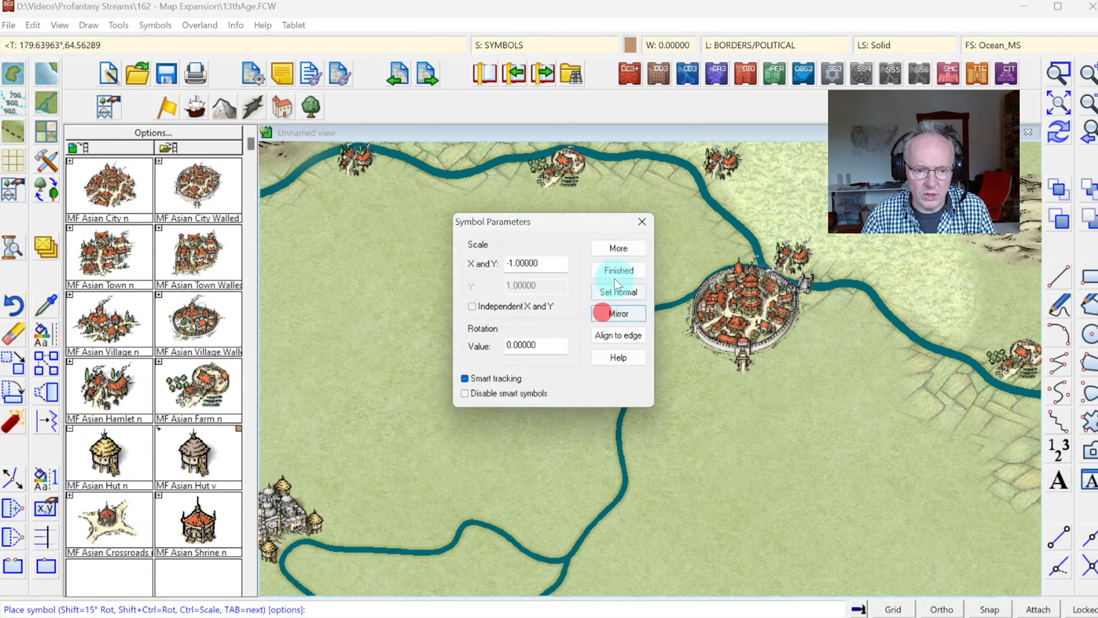
pyautogui.click(618, 268)
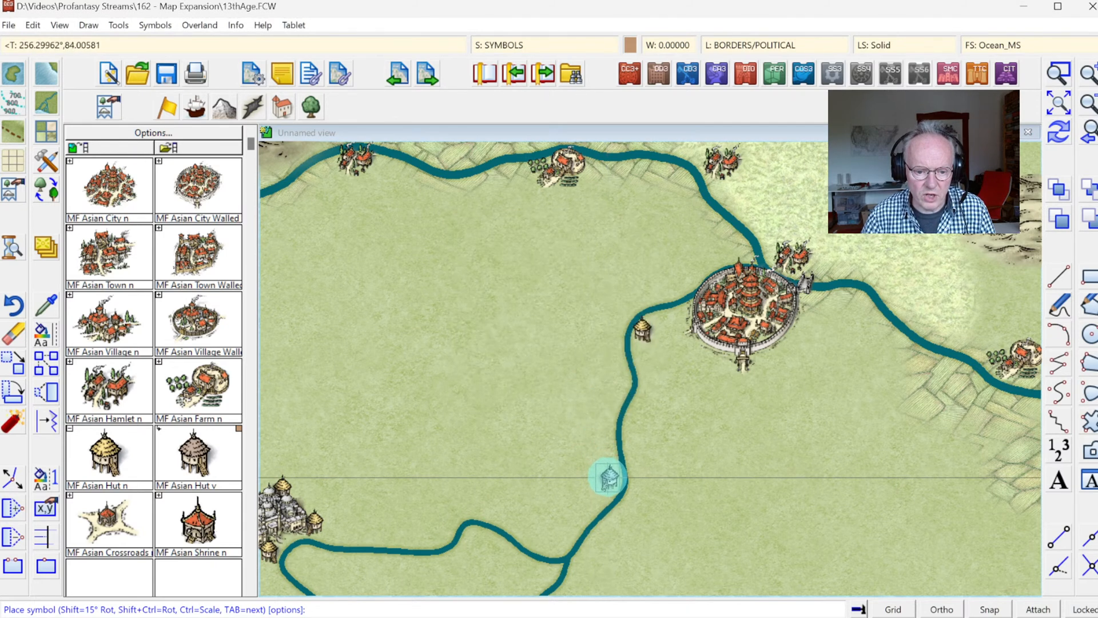
pyautogui.click(608, 478)
pyautogui.press('Escape')
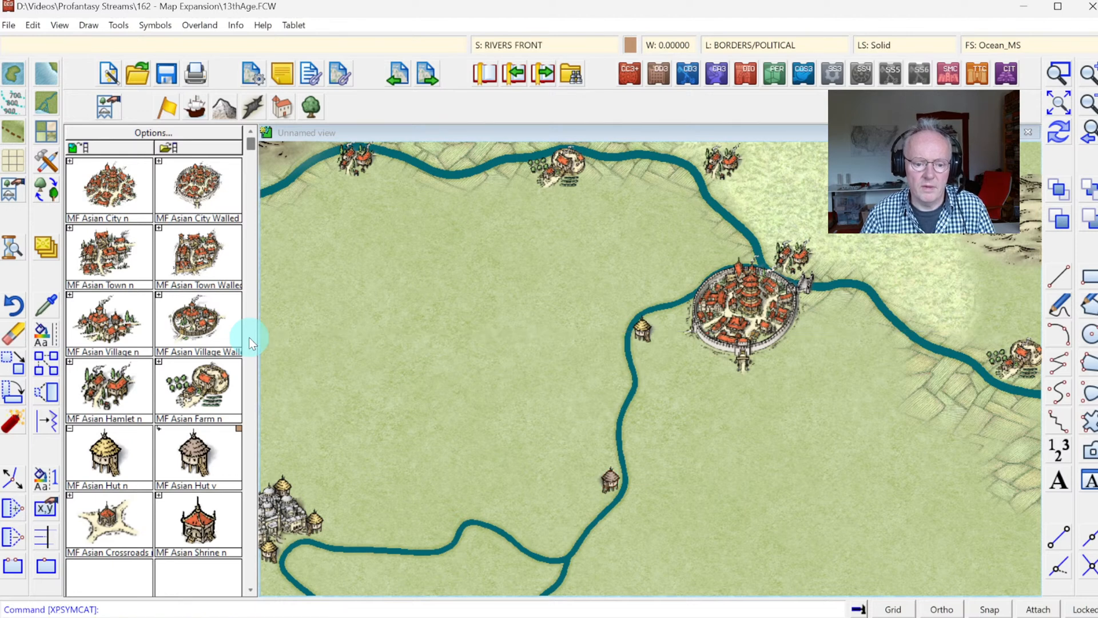
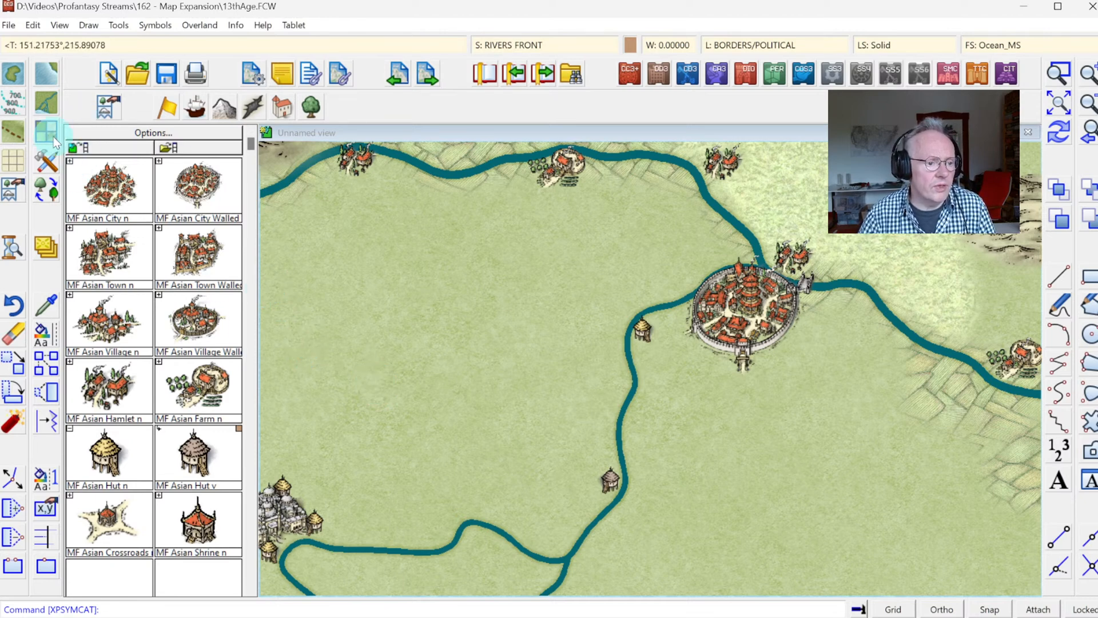
# Step: Load the vegetation symbols and place two Jungle Trees 1 clusters south of the northern river, between the farm and the hamlet
pyautogui.click(314, 108)
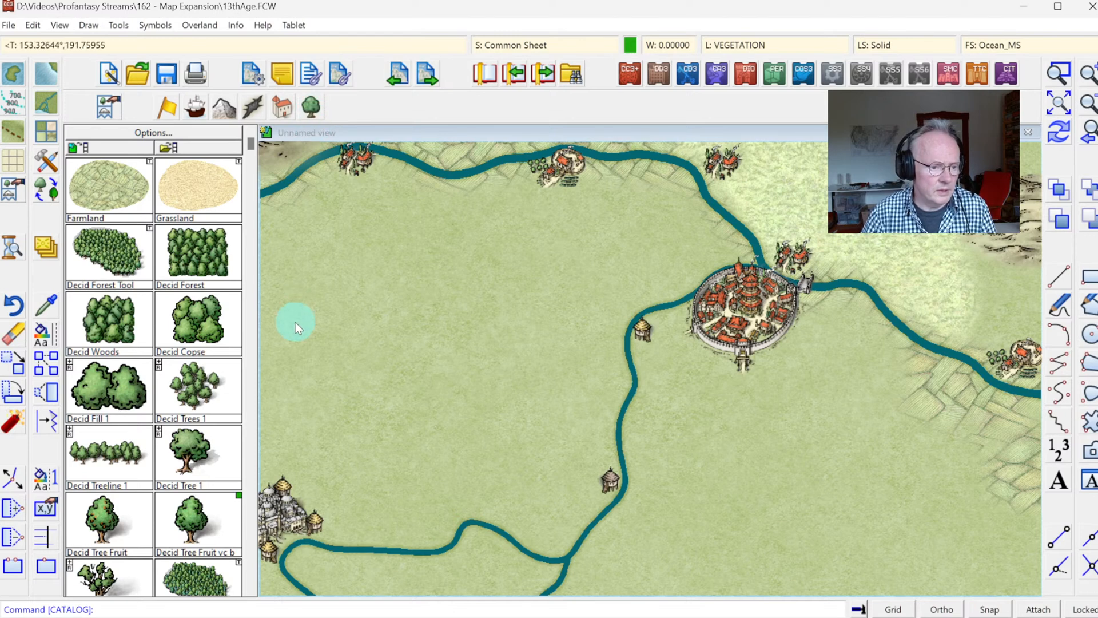
pyautogui.click(249, 390)
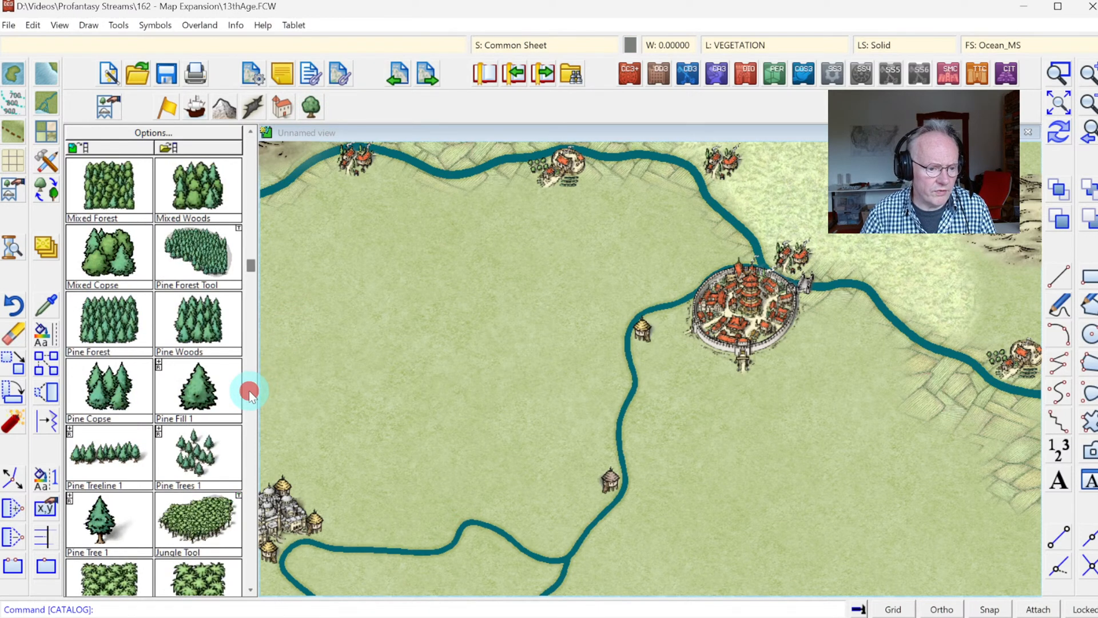
pyautogui.click(249, 390)
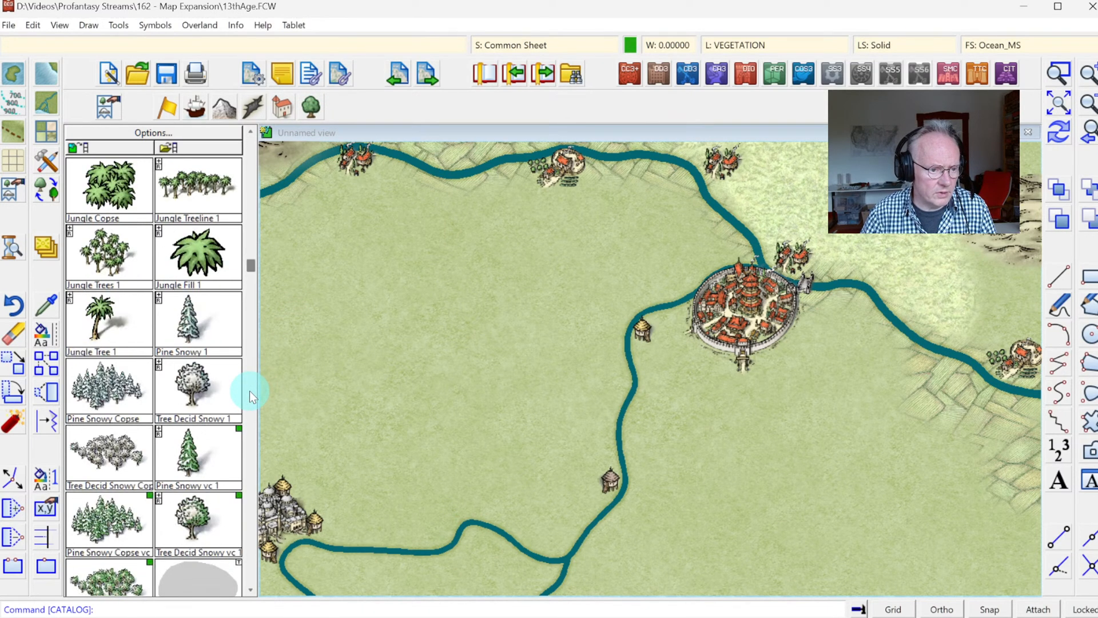
pyautogui.click(250, 131)
pyautogui.click(250, 131)
pyautogui.click(84, 392)
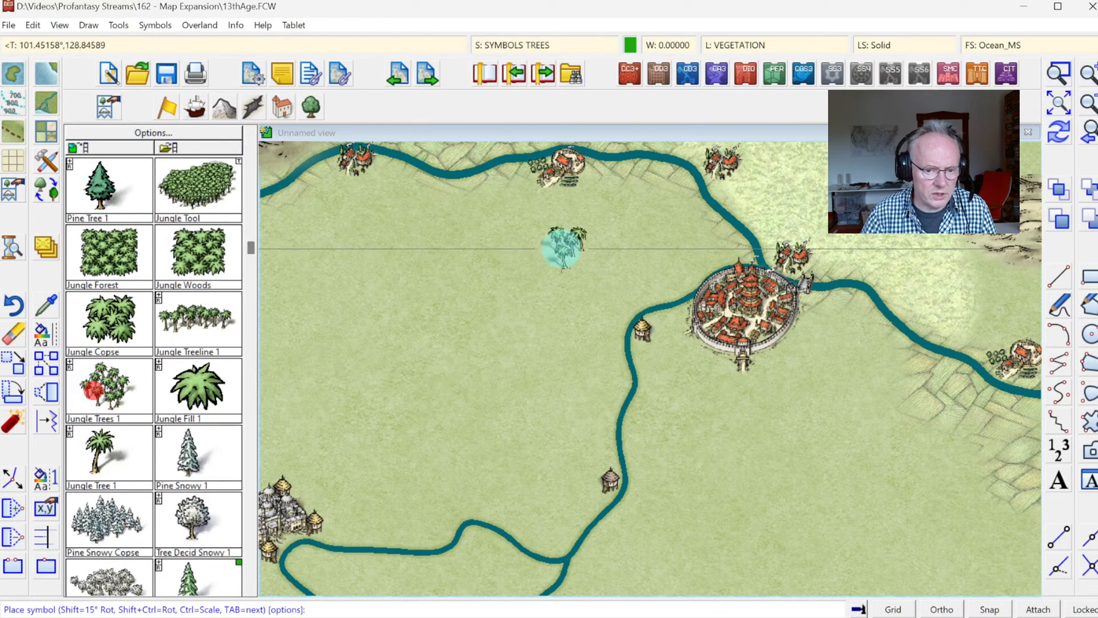
pyautogui.click(663, 177)
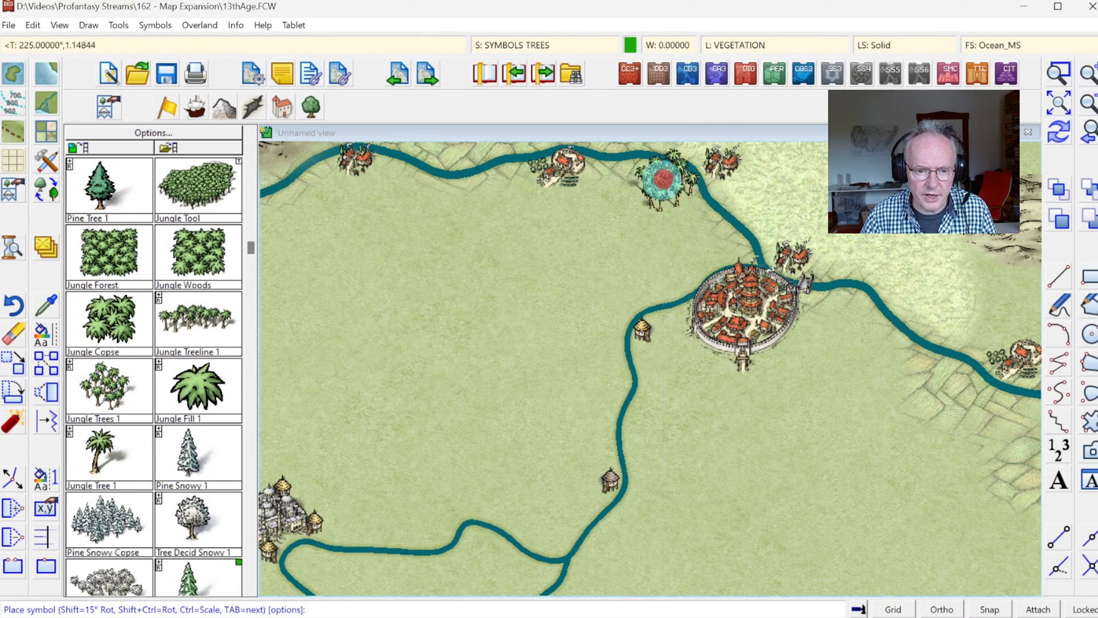
pyautogui.click(601, 189)
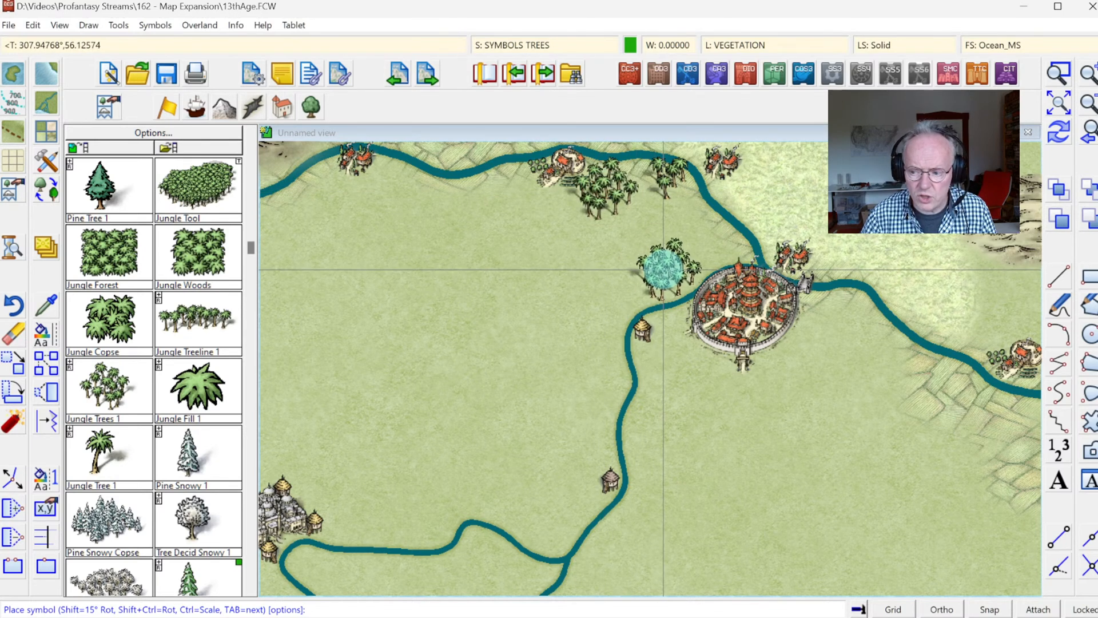
# Step: Place more Jungle Trees 1 clusters northwest of the walled city, east of it along the river, and north of the western grey city
pyautogui.click(664, 268)
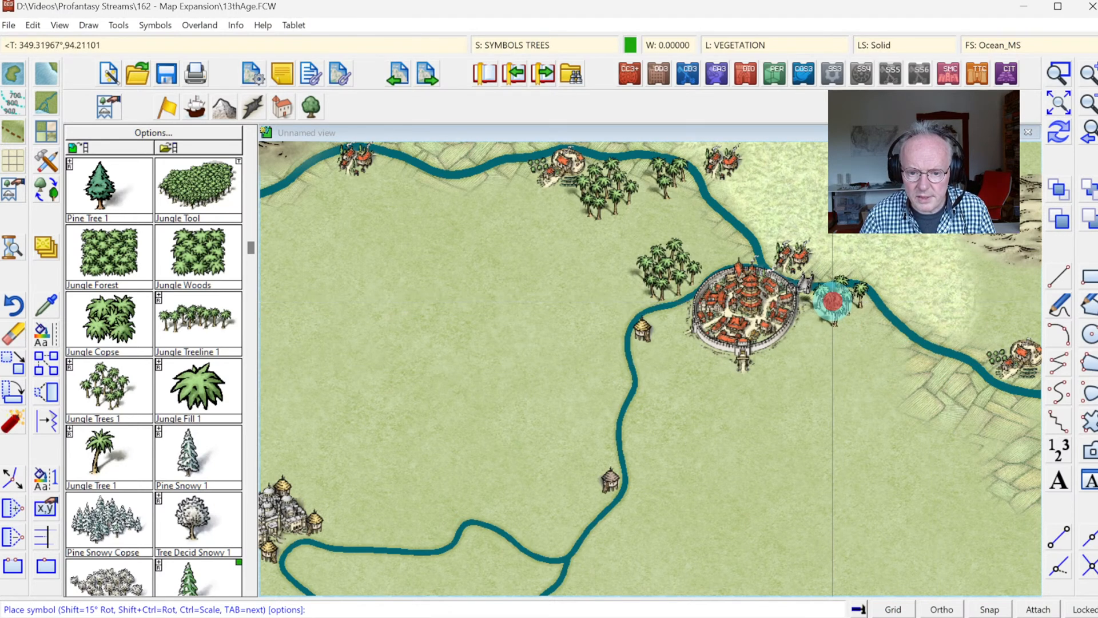
pyautogui.click(833, 301)
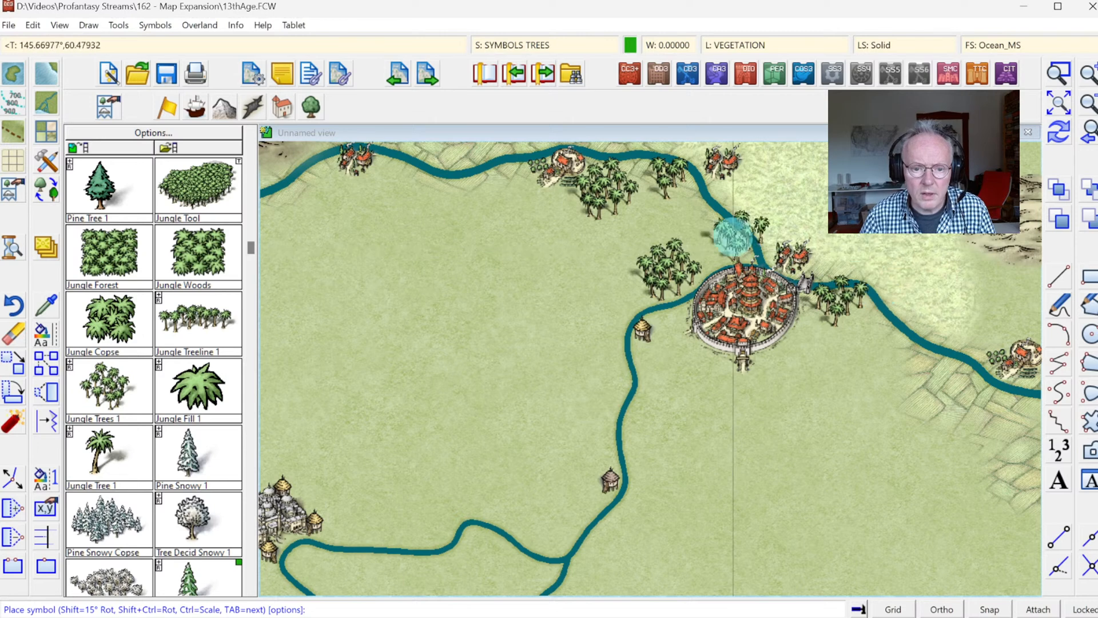
pyautogui.click(279, 299)
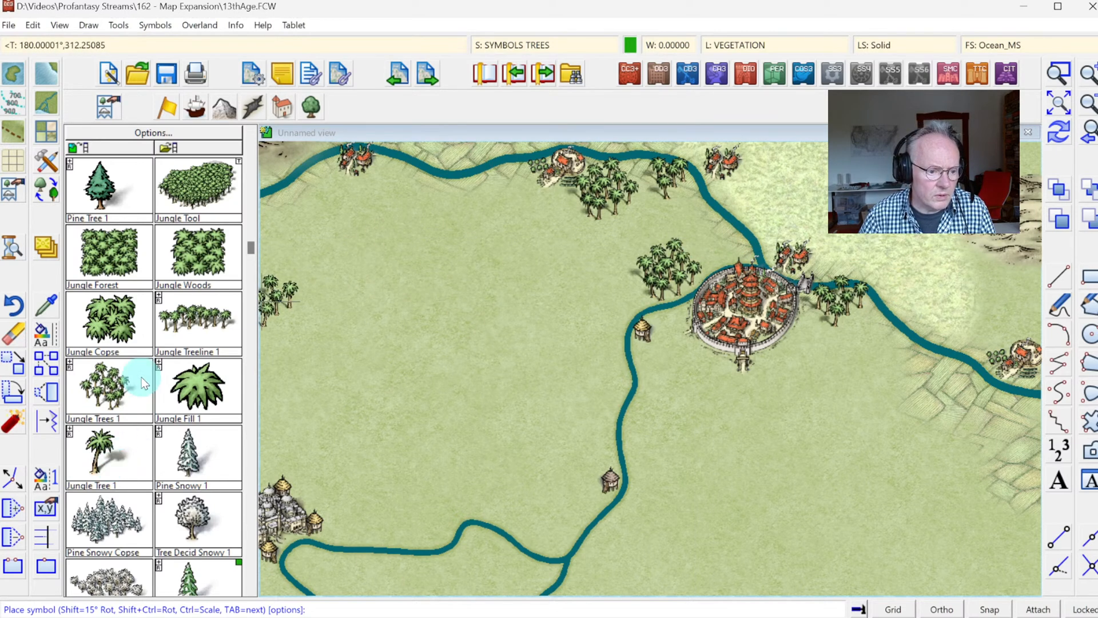
# Step: Place Jungle Treeline 1 symbols along the northern river, west of the farm and northwest of the walled city
pyautogui.click(201, 331)
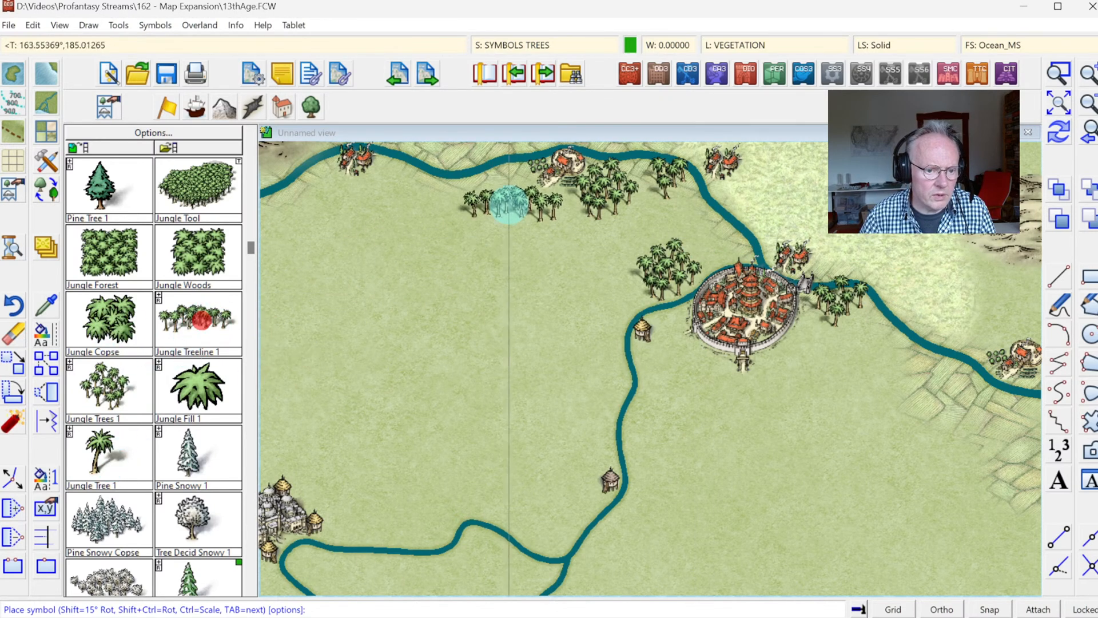
pyautogui.click(488, 180)
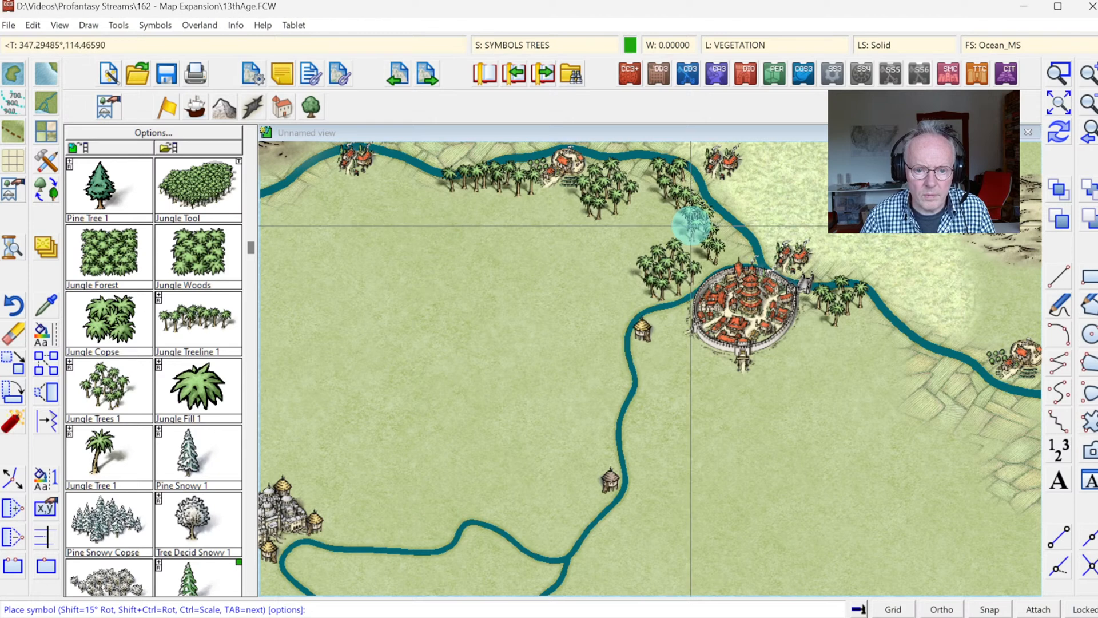
pyautogui.click(689, 217)
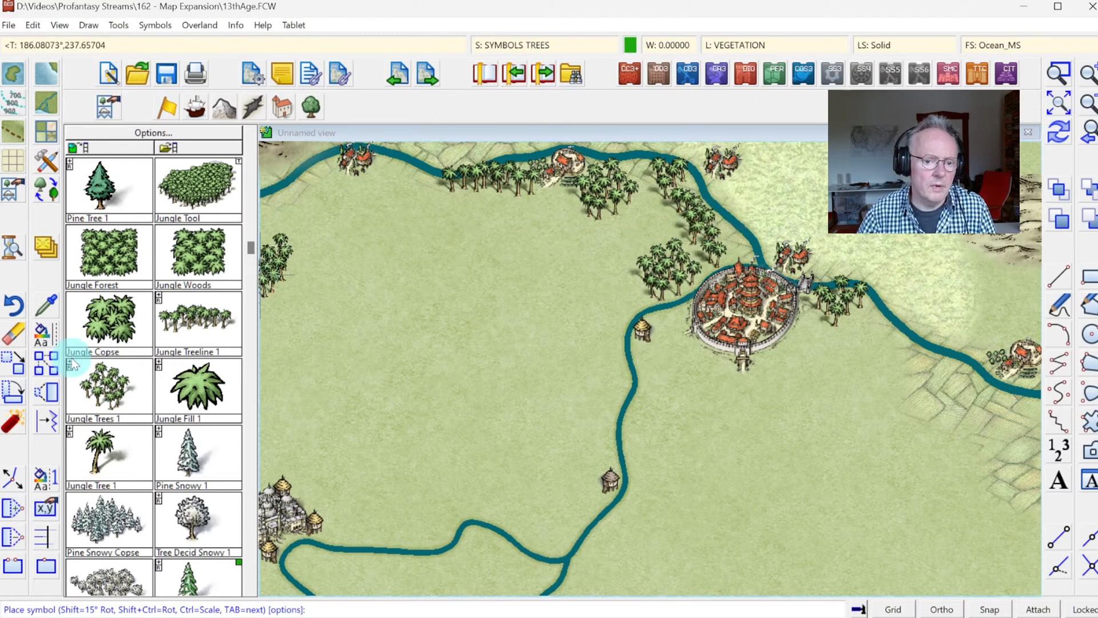
# Step: Outline a jungle forest with the Jungle Tool, filling the land between the farm, the northern tree clusters and the walled city
pyautogui.click(192, 187)
pyautogui.click(639, 189)
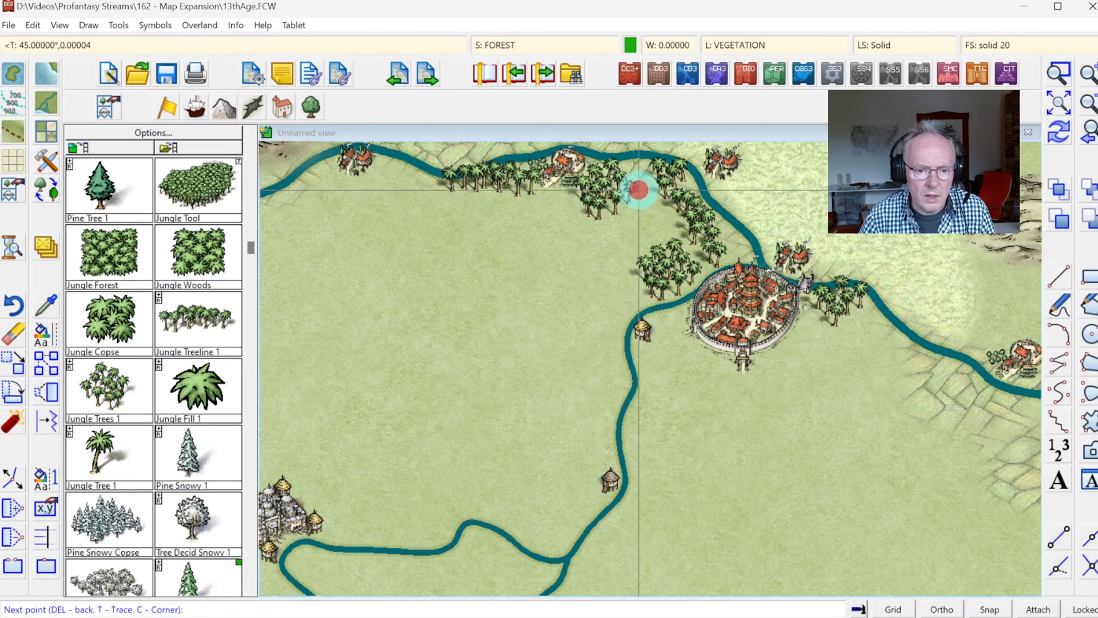
pyautogui.click(626, 202)
pyautogui.click(601, 208)
pyautogui.click(570, 202)
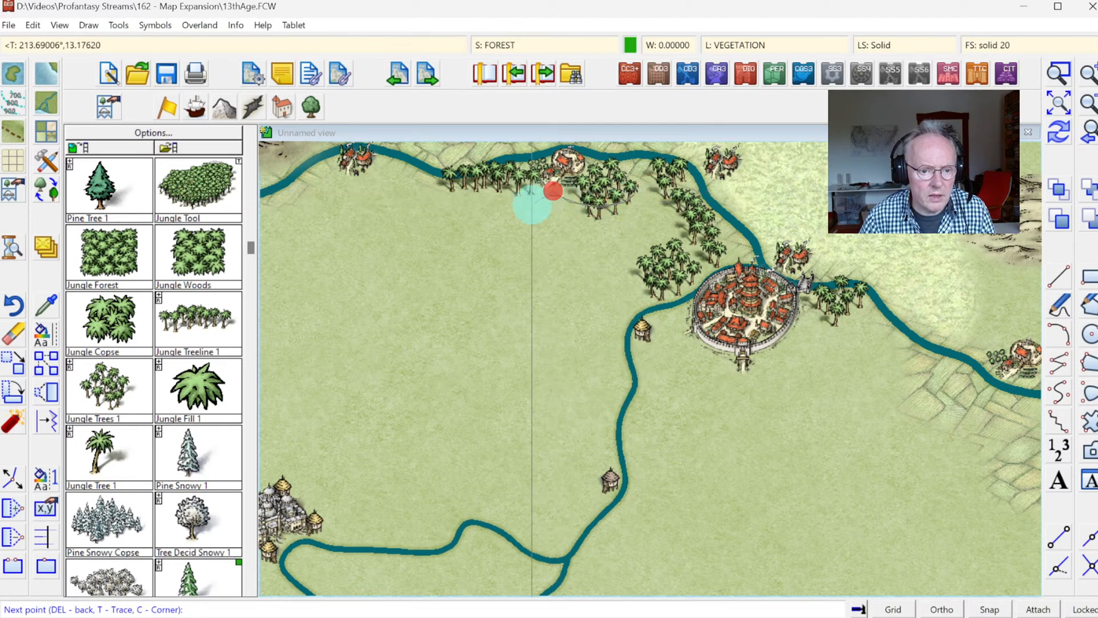
pyautogui.click(503, 285)
pyautogui.click(515, 314)
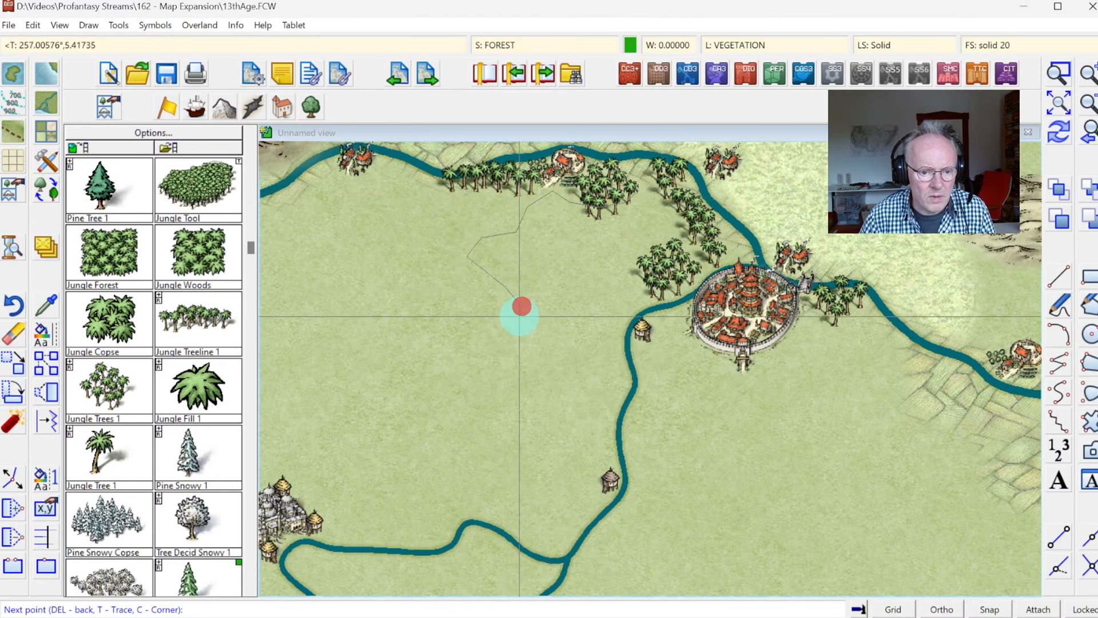
pyautogui.click(545, 328)
pyautogui.click(606, 300)
pyautogui.click(625, 270)
pyautogui.click(634, 265)
pyautogui.click(647, 253)
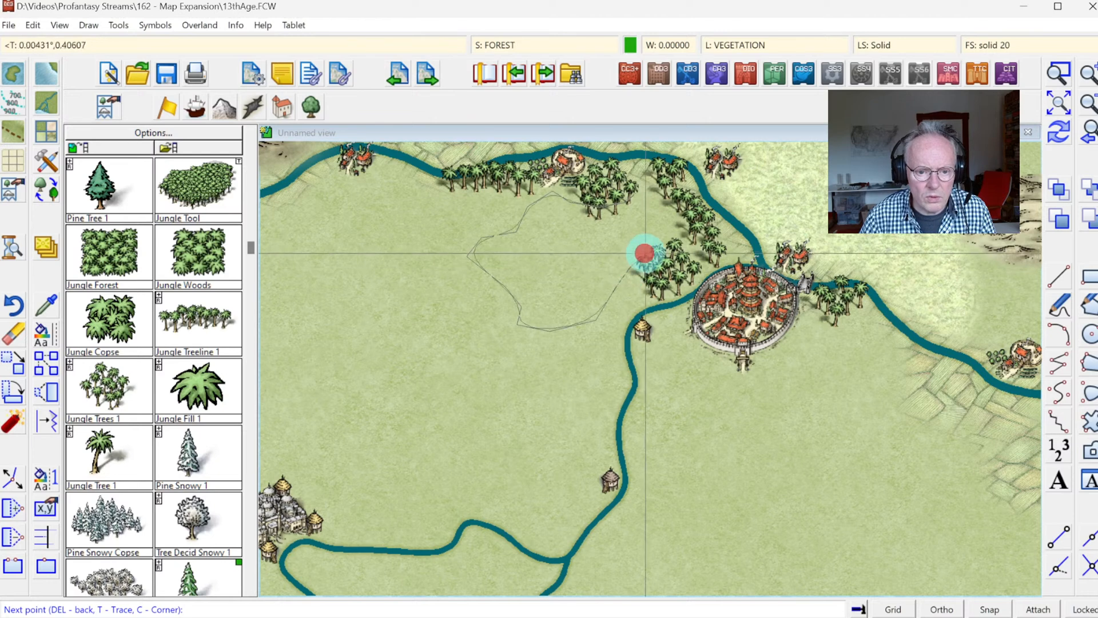
pyautogui.click(662, 245)
pyautogui.click(691, 216)
pyautogui.click(681, 209)
pyautogui.rightClick(681, 209)
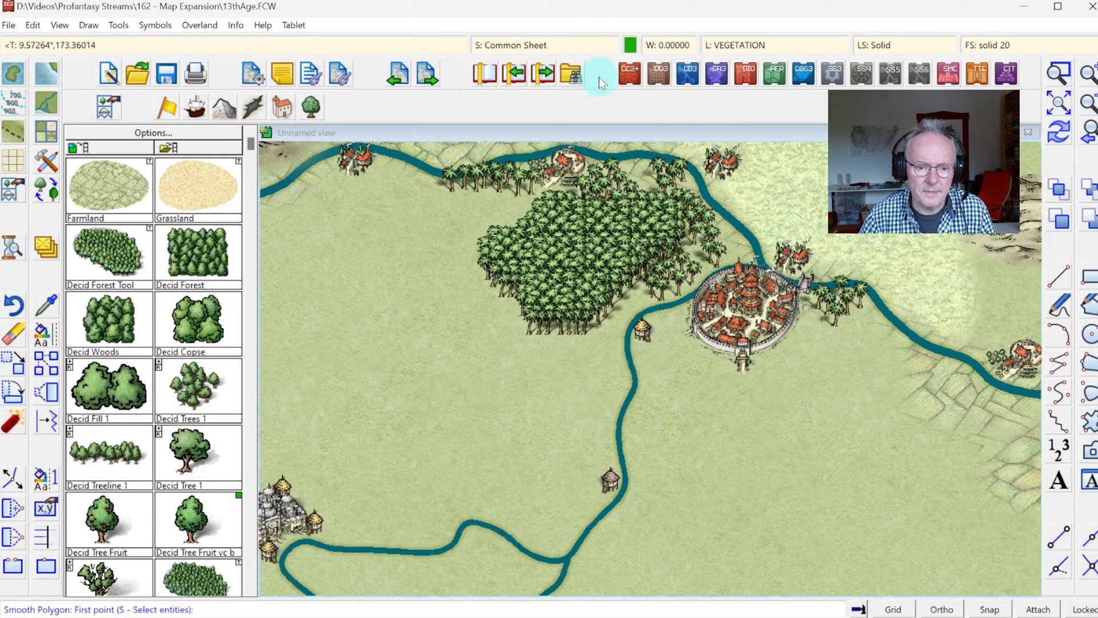
# Step: Sort the symbols in the map, applying the operation to all entities
pyautogui.click(155, 25)
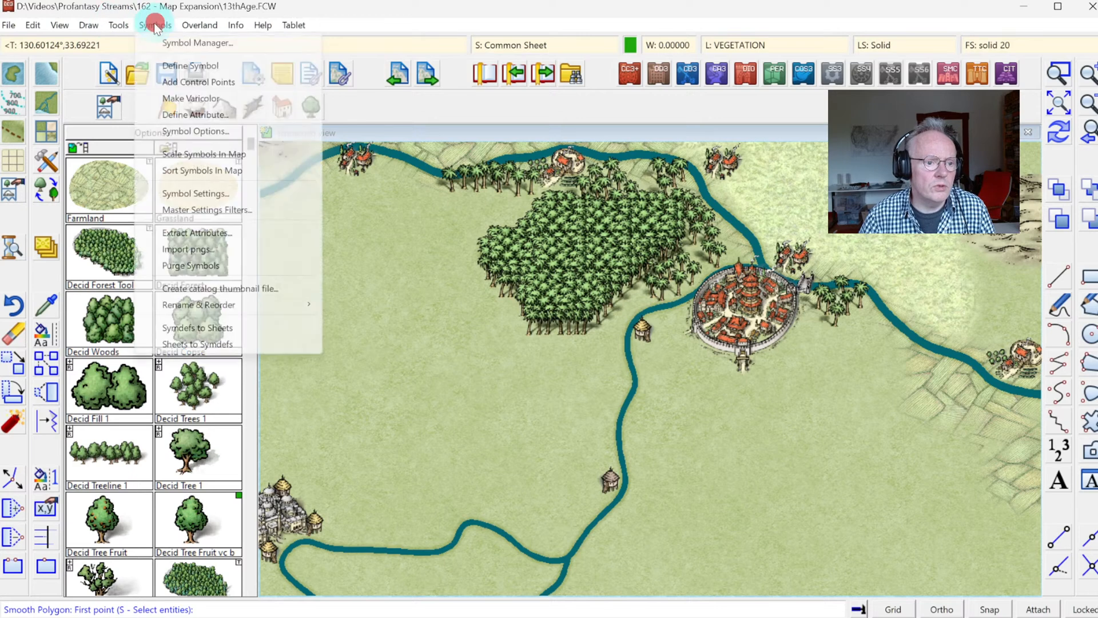
pyautogui.click(188, 170)
pyautogui.rightClick(396, 228)
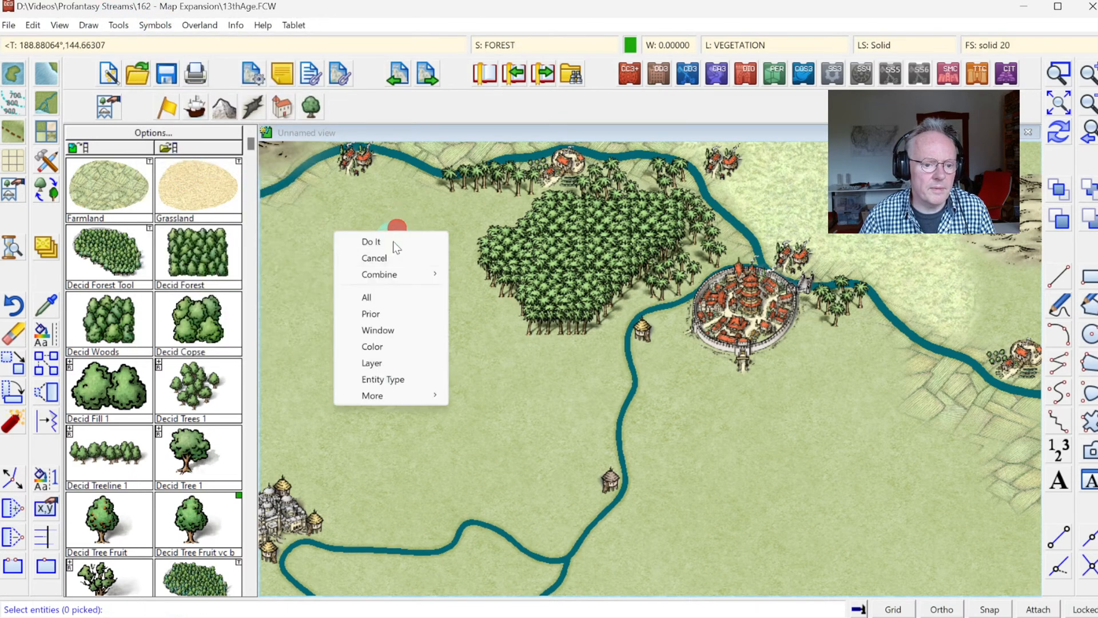
pyautogui.click(379, 297)
pyautogui.rightClick(414, 277)
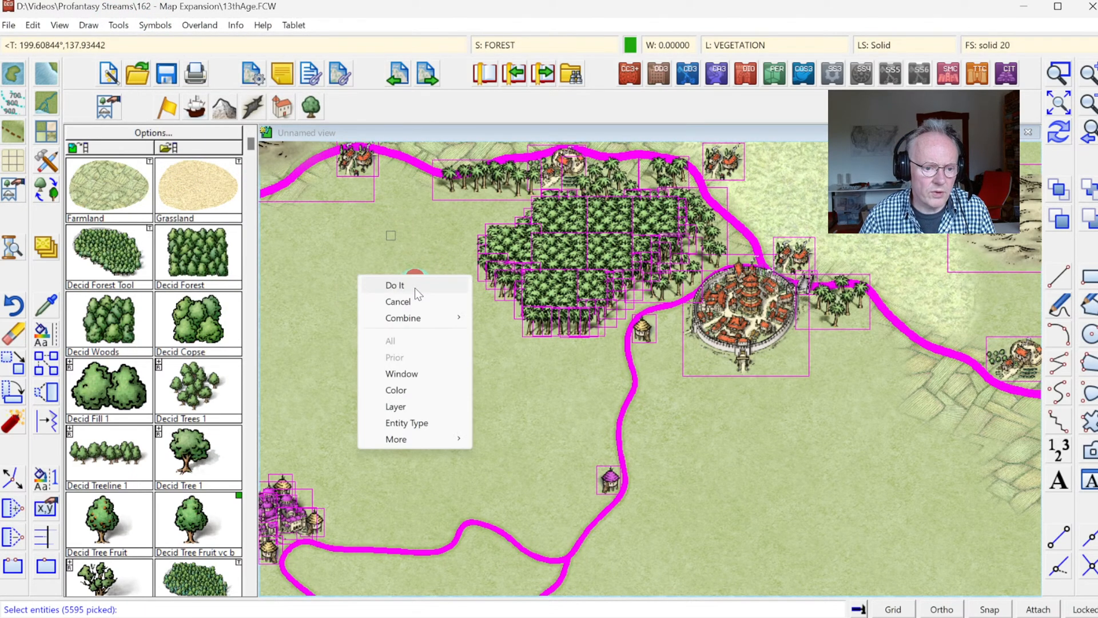
pyautogui.click(414, 287)
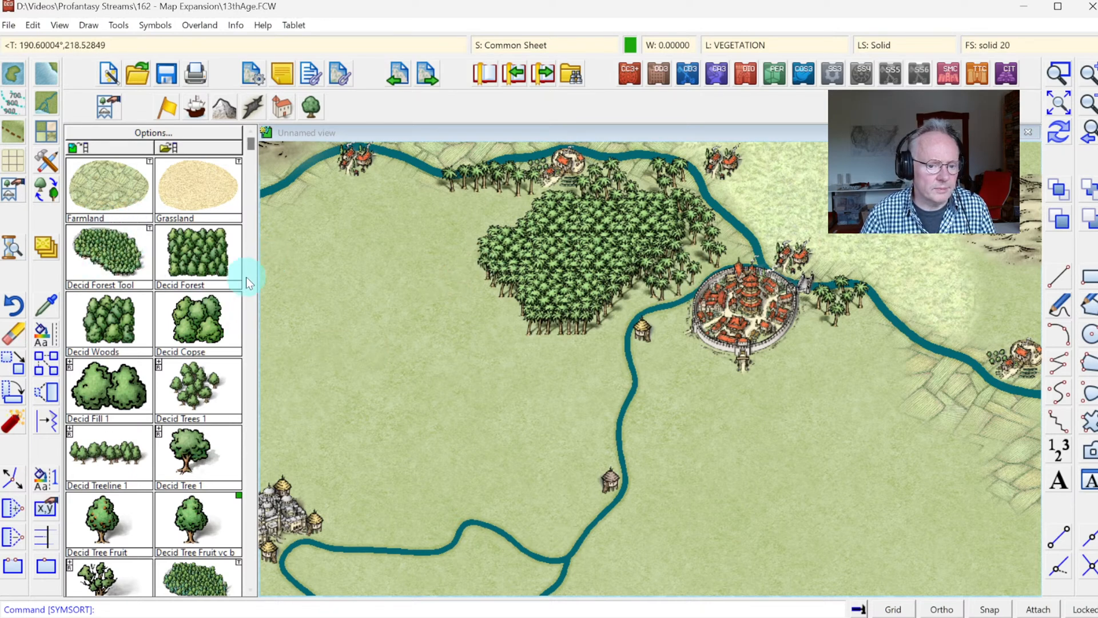
# Step: Draw a Road Major path from the walled city's south gate, across the river by the light brown hut, to the grey city in the west
pyautogui.click(253, 404)
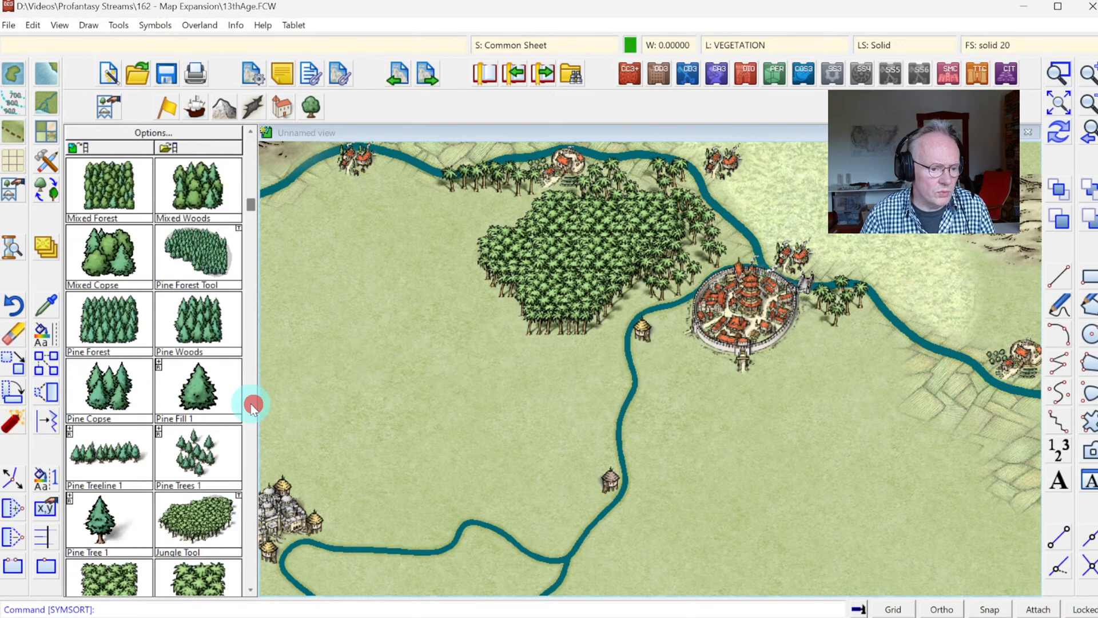
pyautogui.click(283, 112)
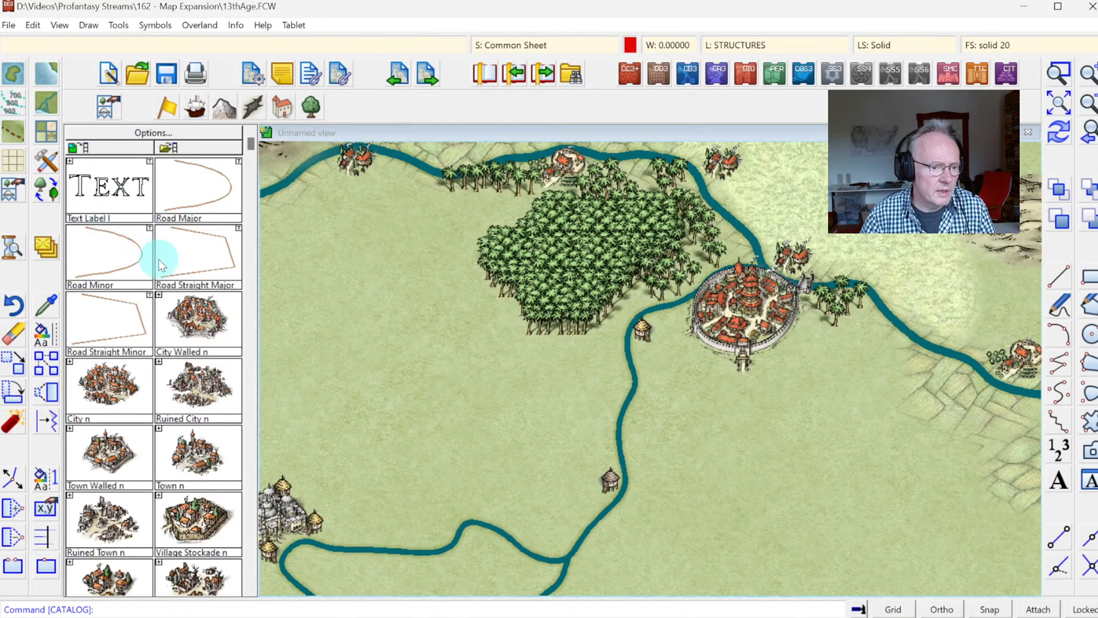
pyautogui.click(191, 188)
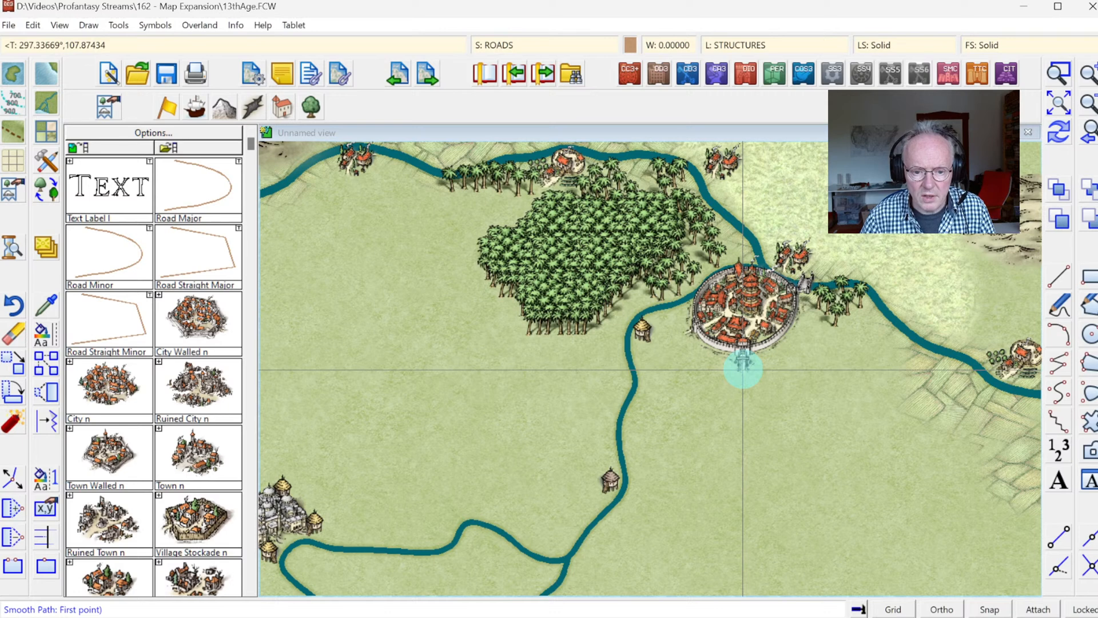
pyautogui.click(743, 369)
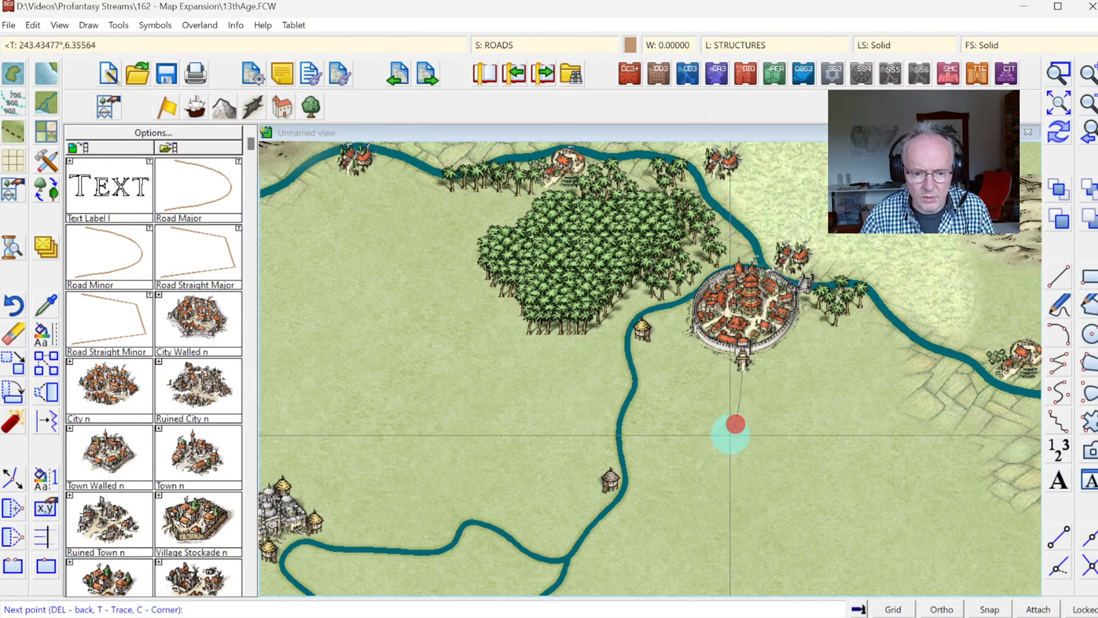
pyautogui.click(618, 470)
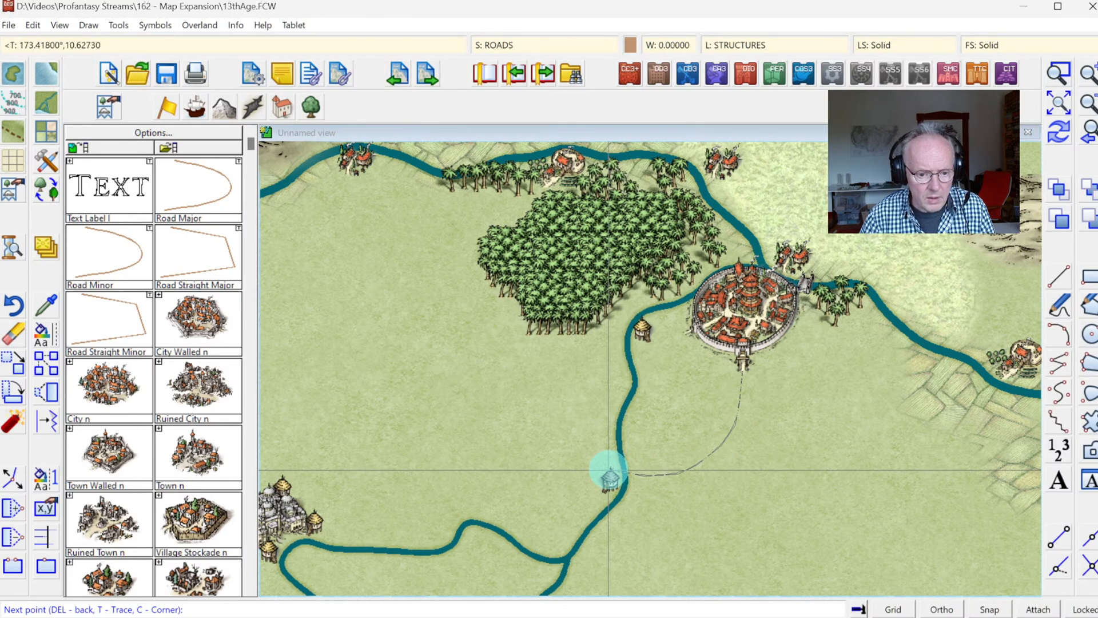
pyautogui.click(599, 473)
pyautogui.click(568, 484)
pyautogui.click(557, 489)
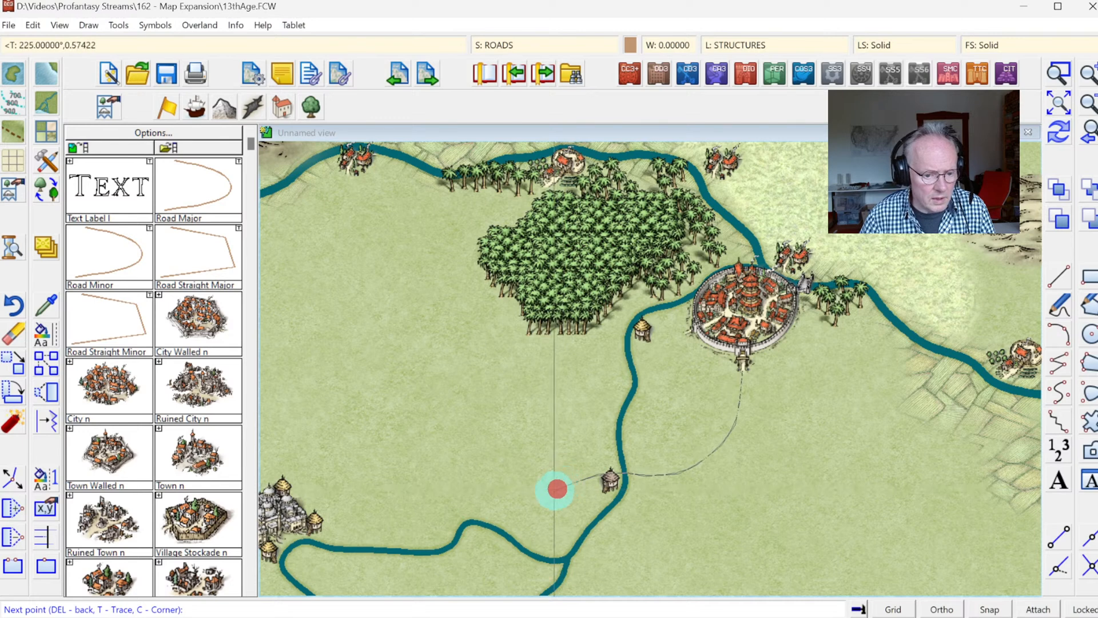
pyautogui.click(530, 503)
pyautogui.click(491, 512)
pyautogui.click(469, 510)
pyautogui.click(460, 515)
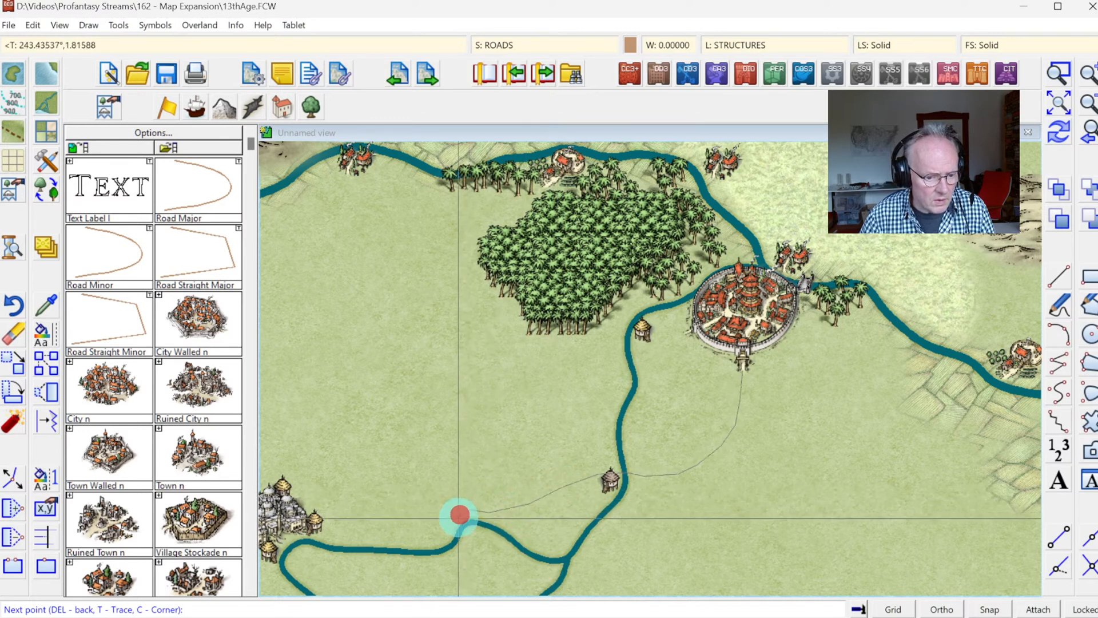
pyautogui.click(446, 530)
pyautogui.click(431, 535)
pyautogui.click(412, 538)
pyautogui.click(389, 538)
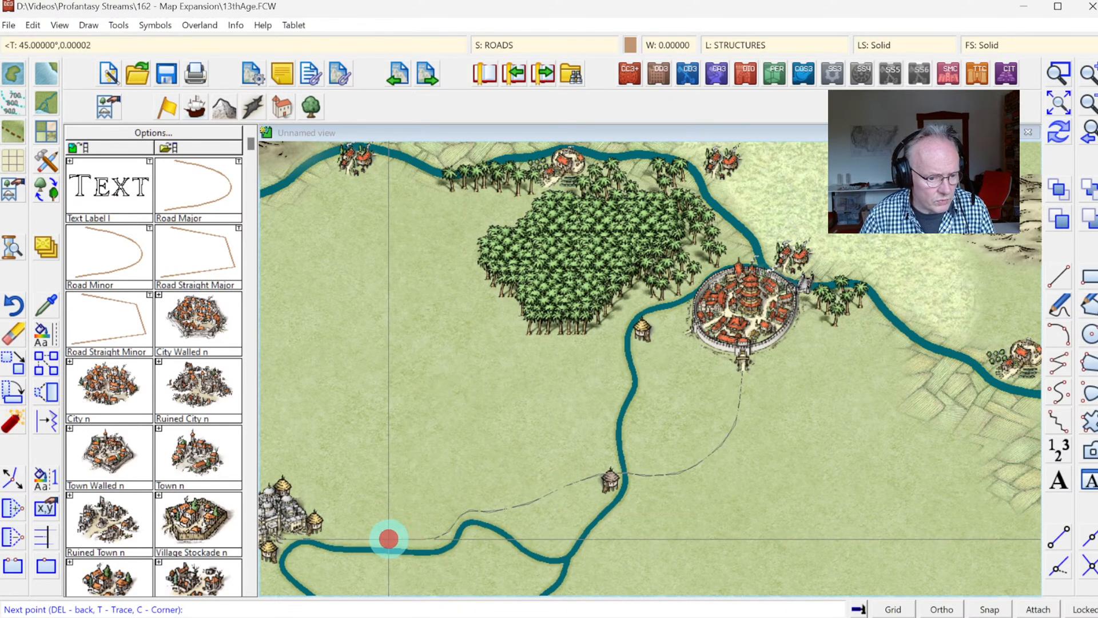
pyautogui.click(359, 539)
pyautogui.click(338, 537)
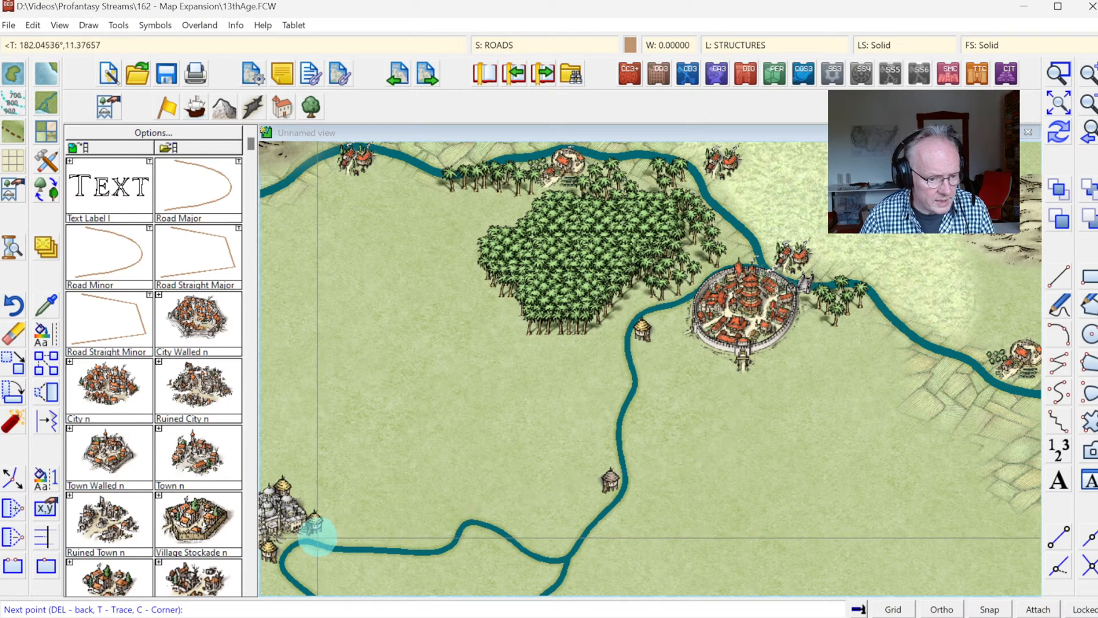
pyautogui.click(318, 537)
pyautogui.click(289, 537)
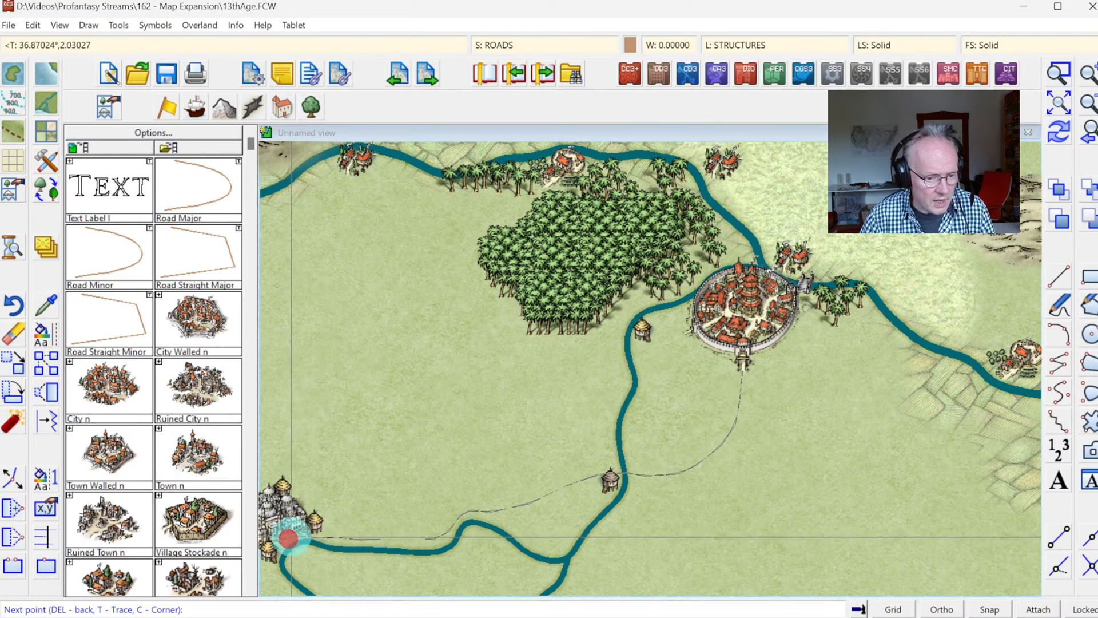
pyautogui.rightClick(289, 537)
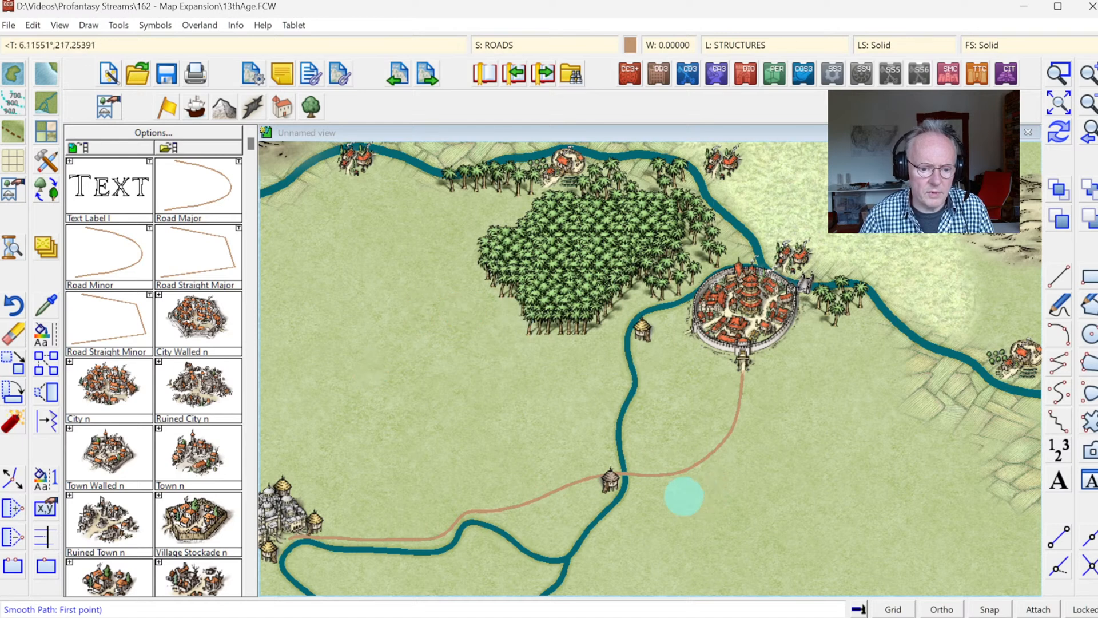
pyautogui.rightClick(809, 410)
# Step: Place a Bridge EW n symbol where the road crosses the river beside the light brown hut
pyautogui.click(1058, 73)
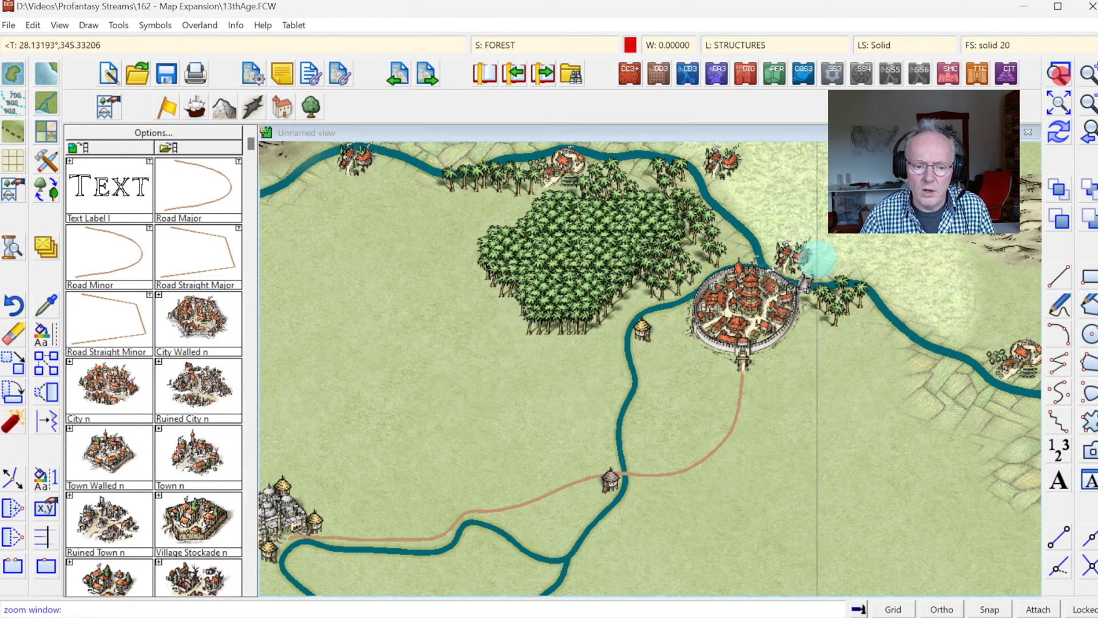
pyautogui.click(568, 424)
pyautogui.click(684, 516)
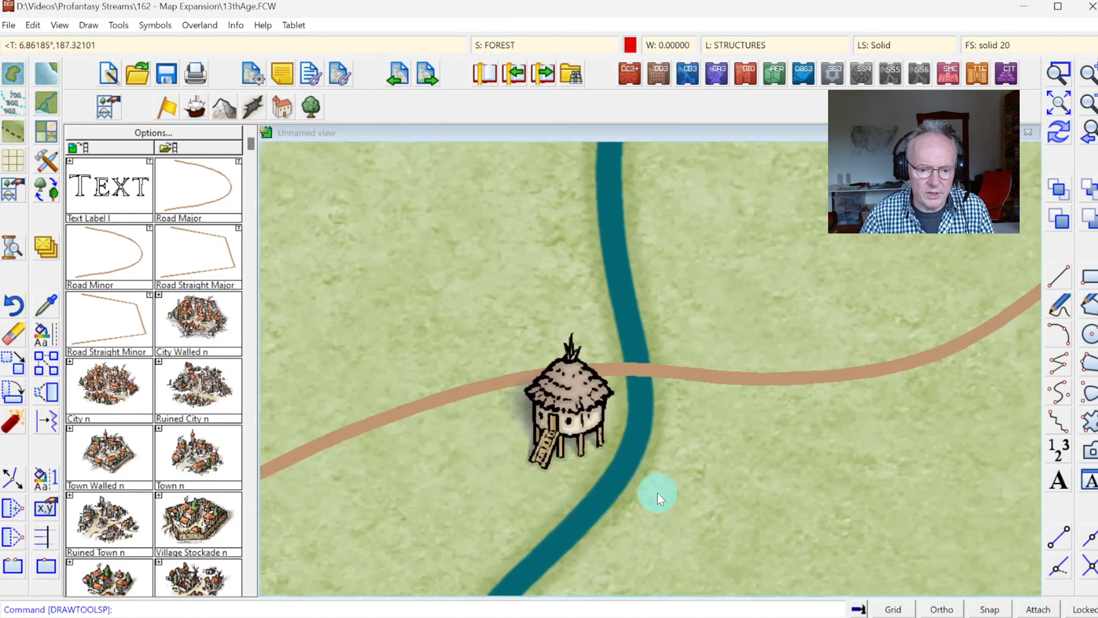
pyautogui.click(253, 497)
pyautogui.click(253, 497)
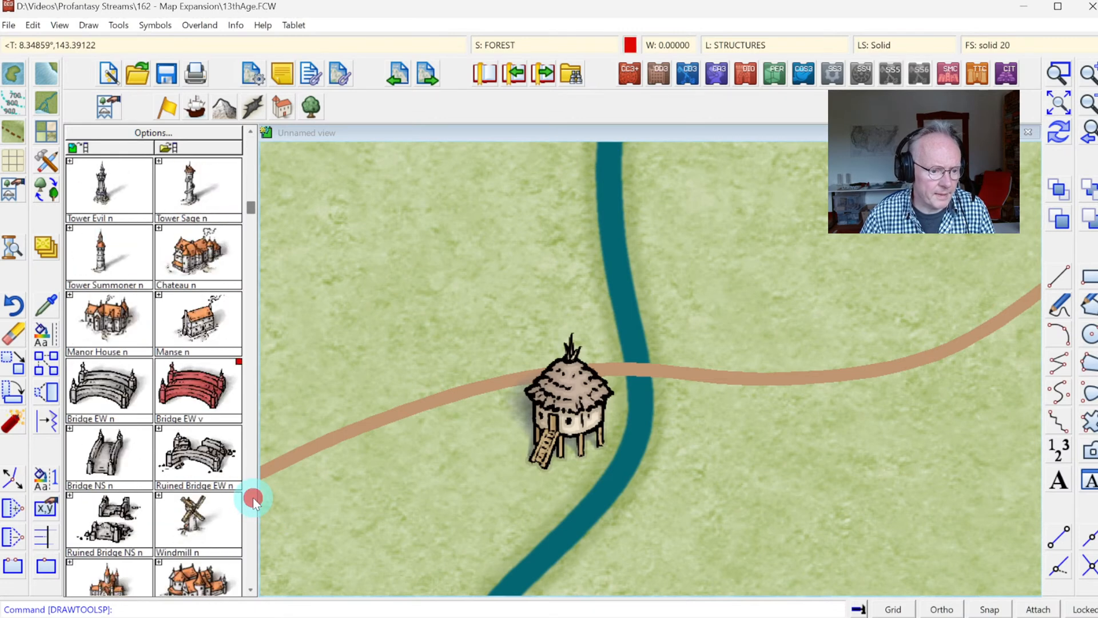
pyautogui.click(106, 387)
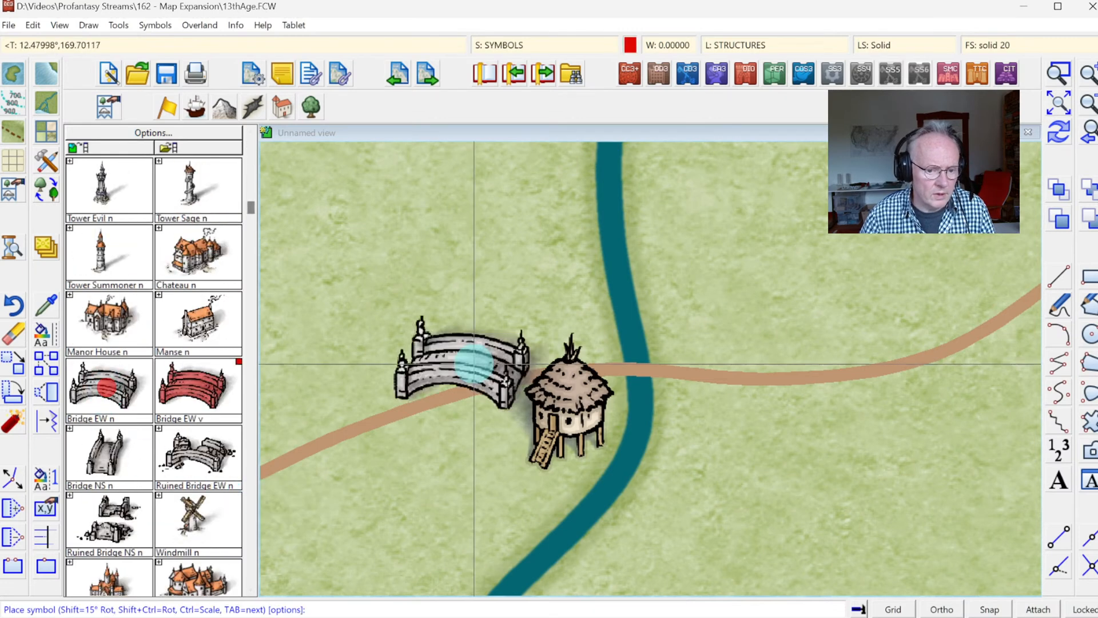
pyautogui.click(651, 362)
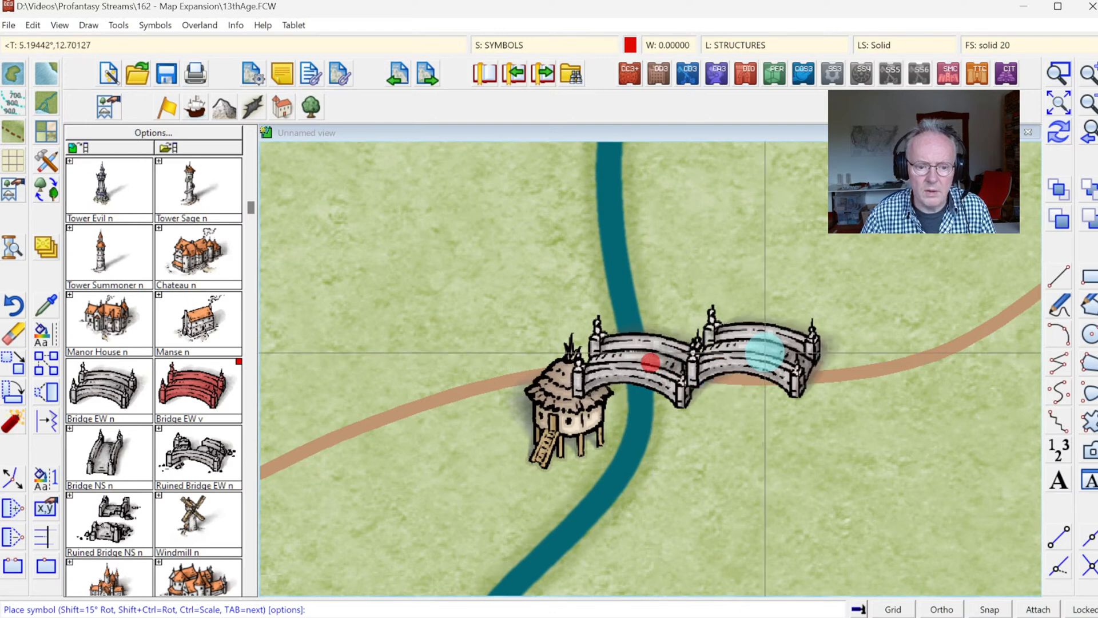
# Step: Bring the light brown hut to the front so it overlaps the end of the new bridge
pyautogui.click(1057, 213)
pyautogui.click(580, 428)
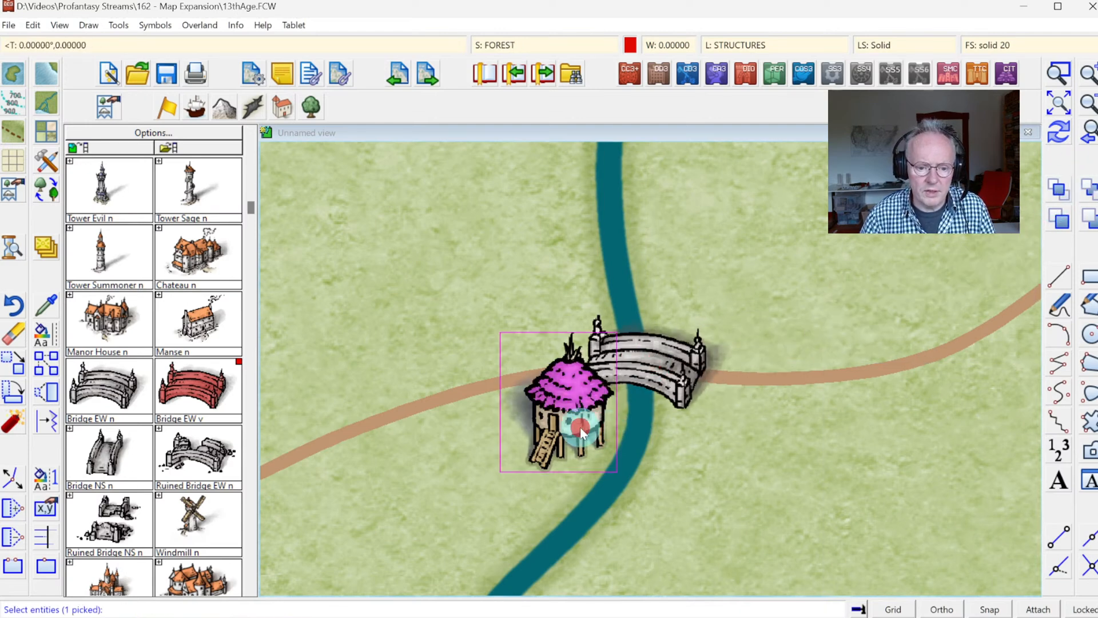
pyautogui.rightClick(457, 366)
pyautogui.click(456, 366)
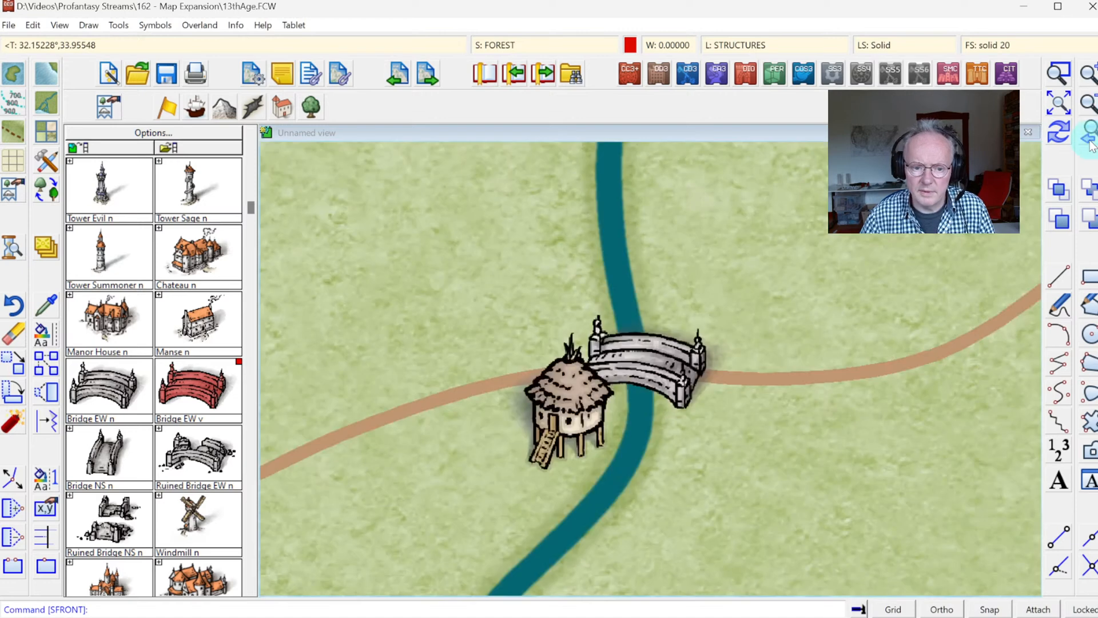
# Step: Place Jungle Trees 1 clusters around the south side of the walled city, on both sides of its gate, leaving the road clear
pyautogui.click(1090, 138)
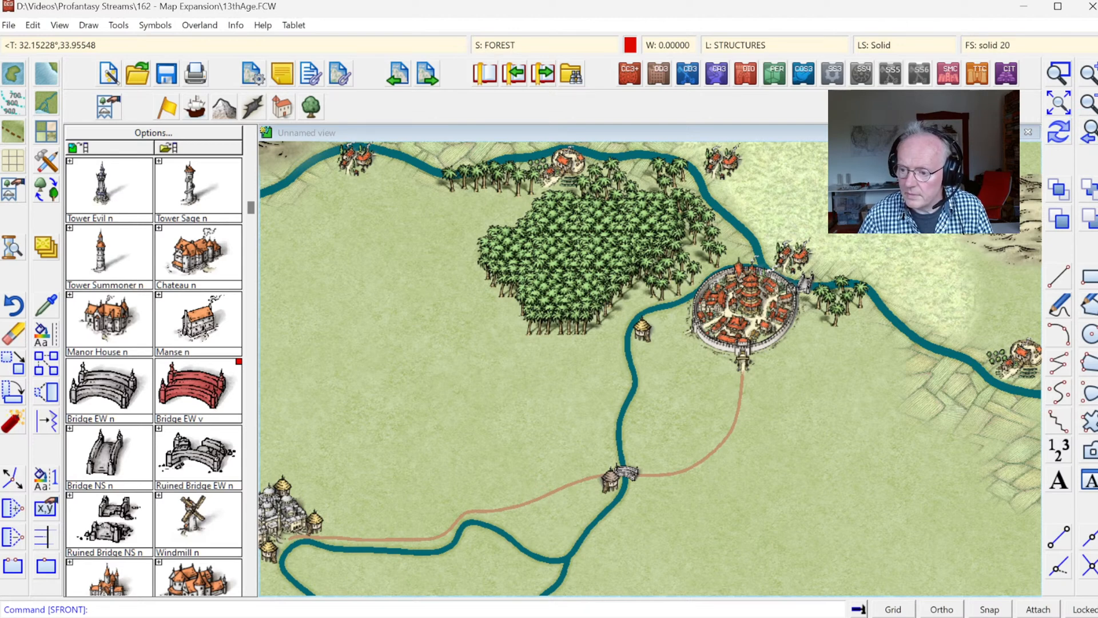
pyautogui.click(1067, 98)
pyautogui.click(540, 258)
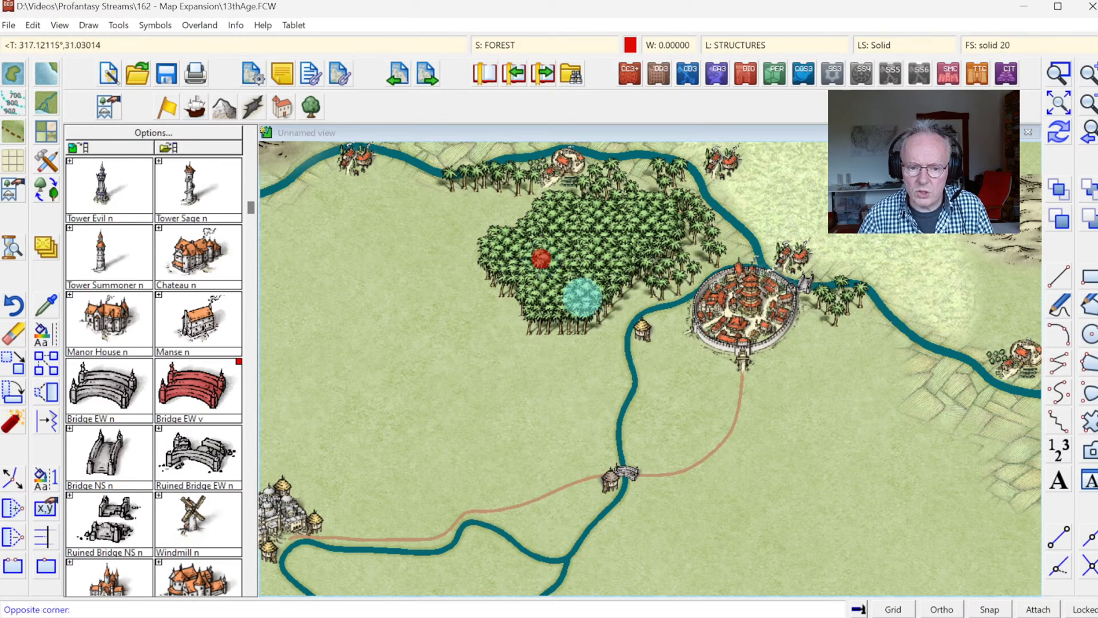
pyautogui.click(895, 515)
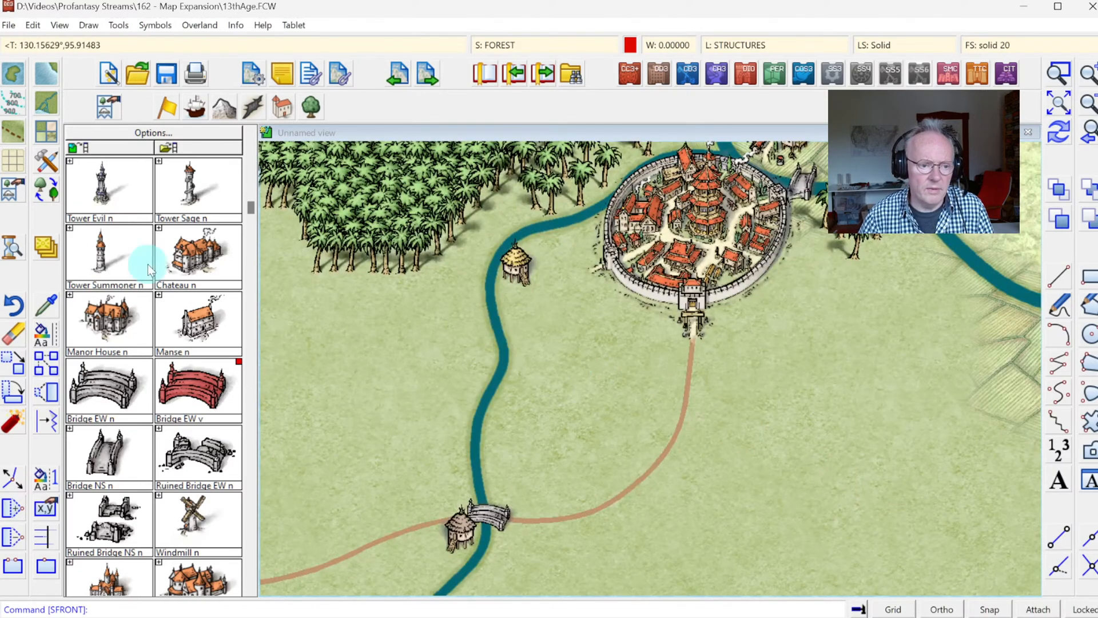
pyautogui.click(311, 107)
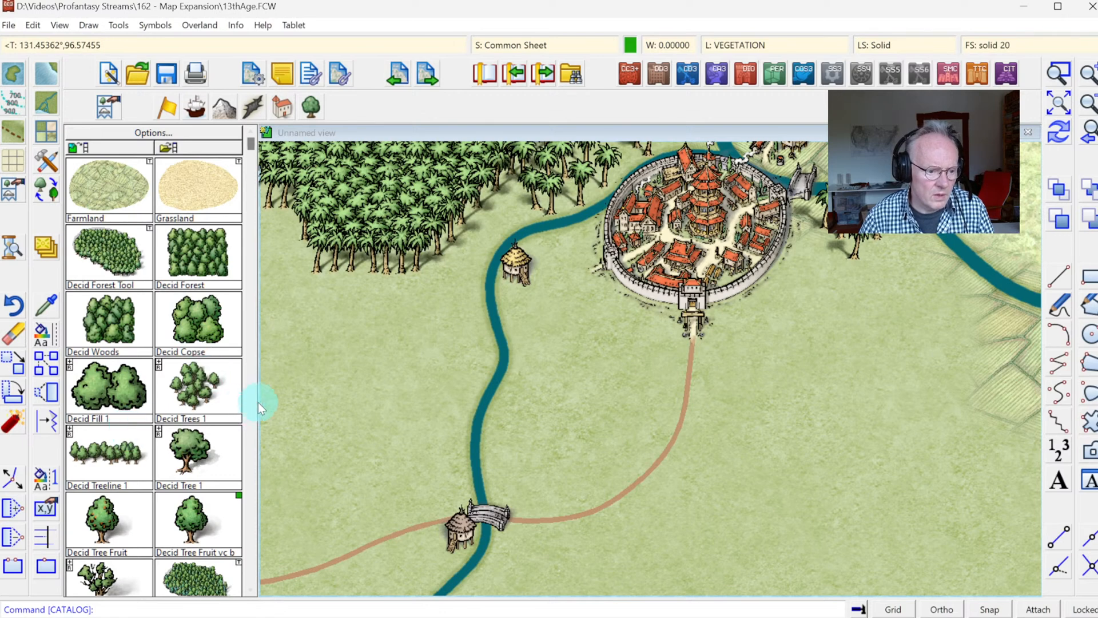
pyautogui.click(249, 484)
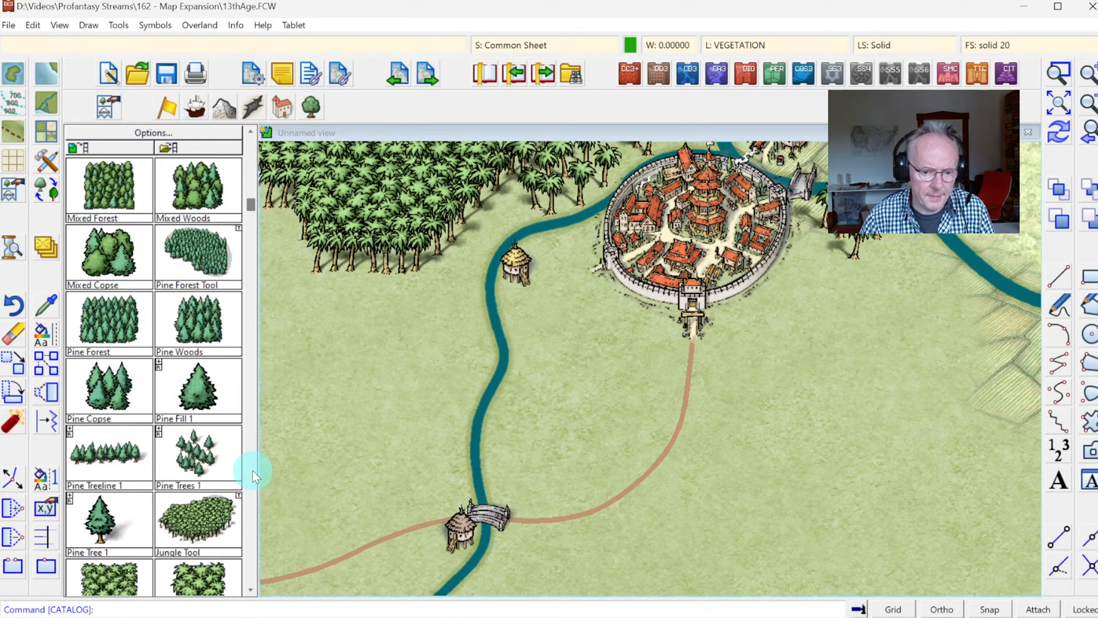
pyautogui.click(252, 470)
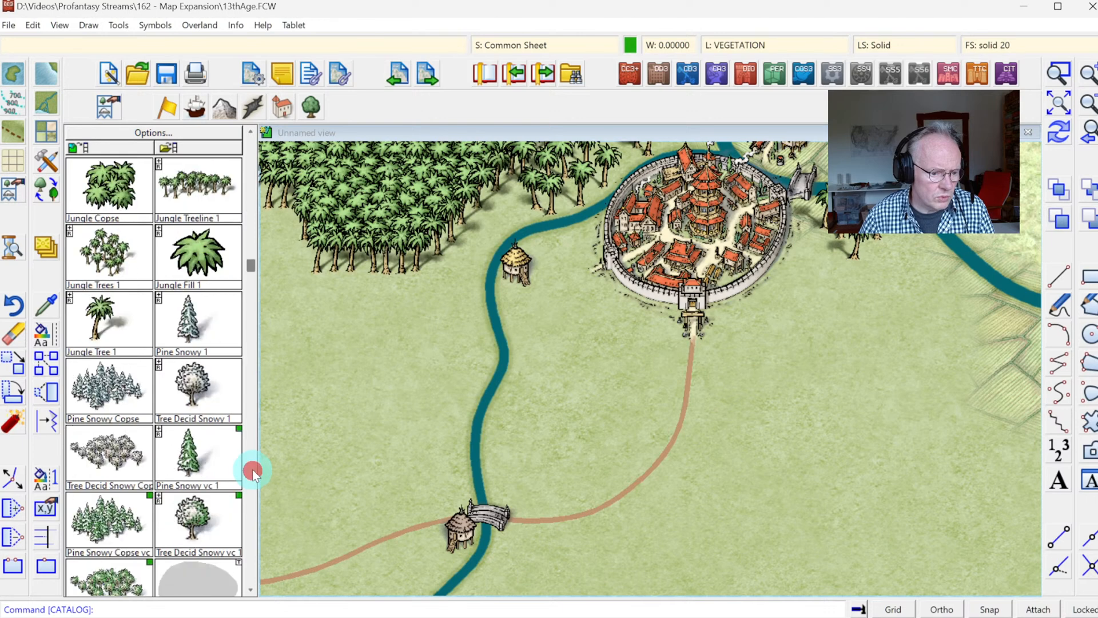
pyautogui.click(253, 155)
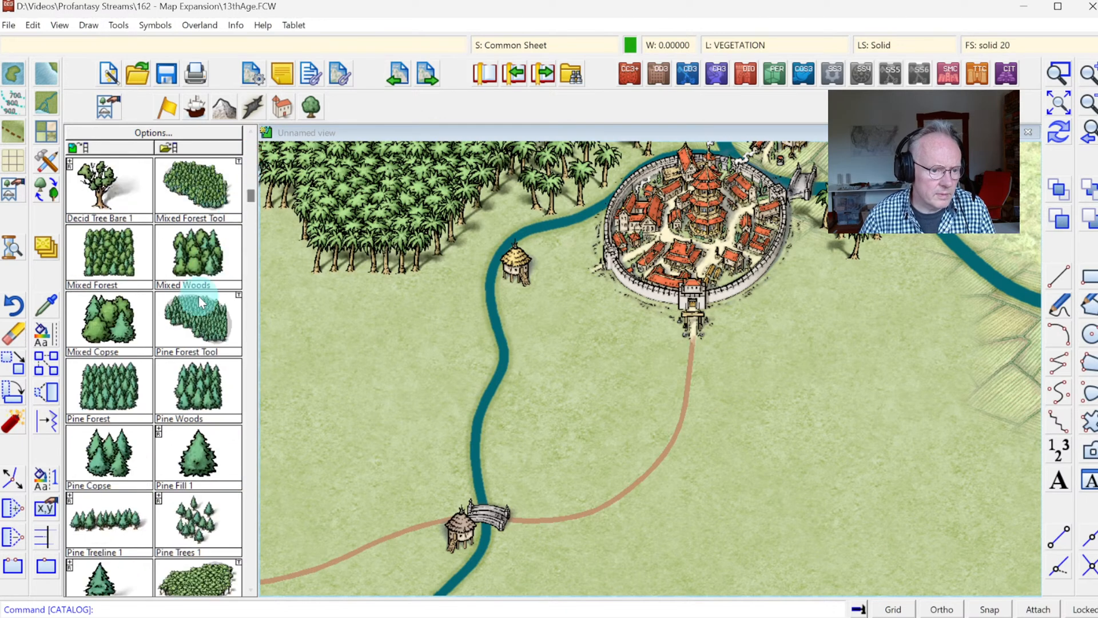
pyautogui.click(246, 430)
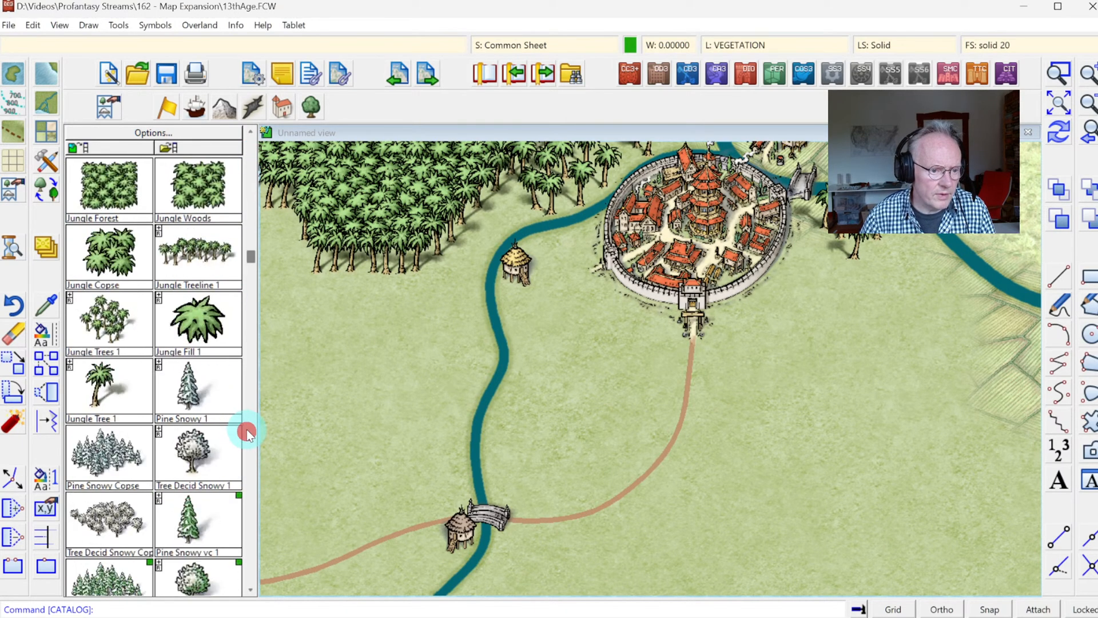
pyautogui.click(96, 324)
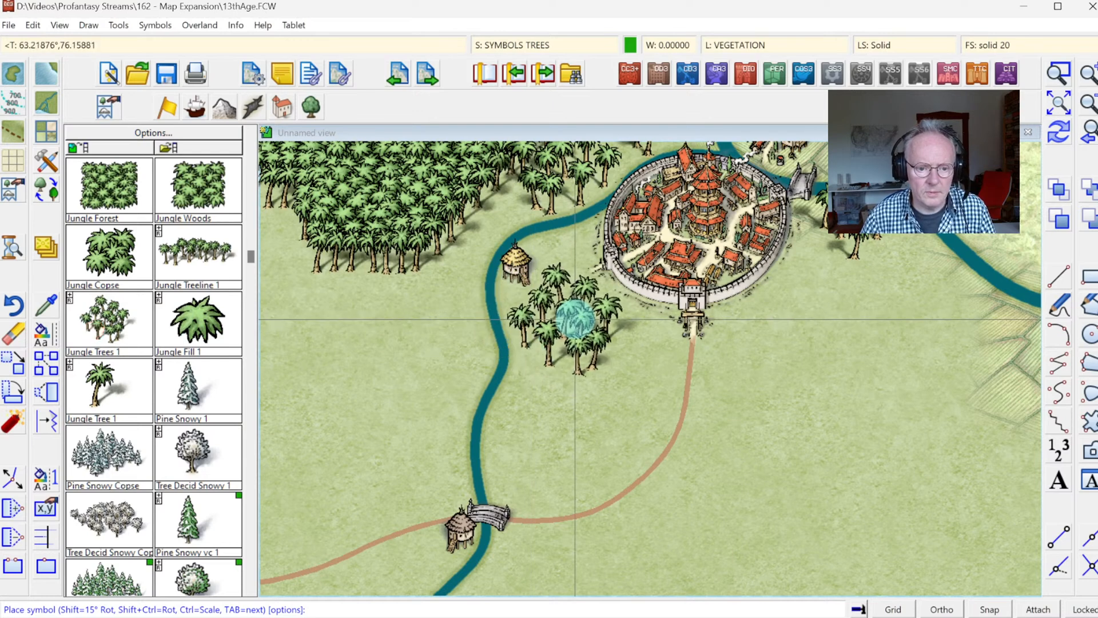
pyautogui.click(572, 300)
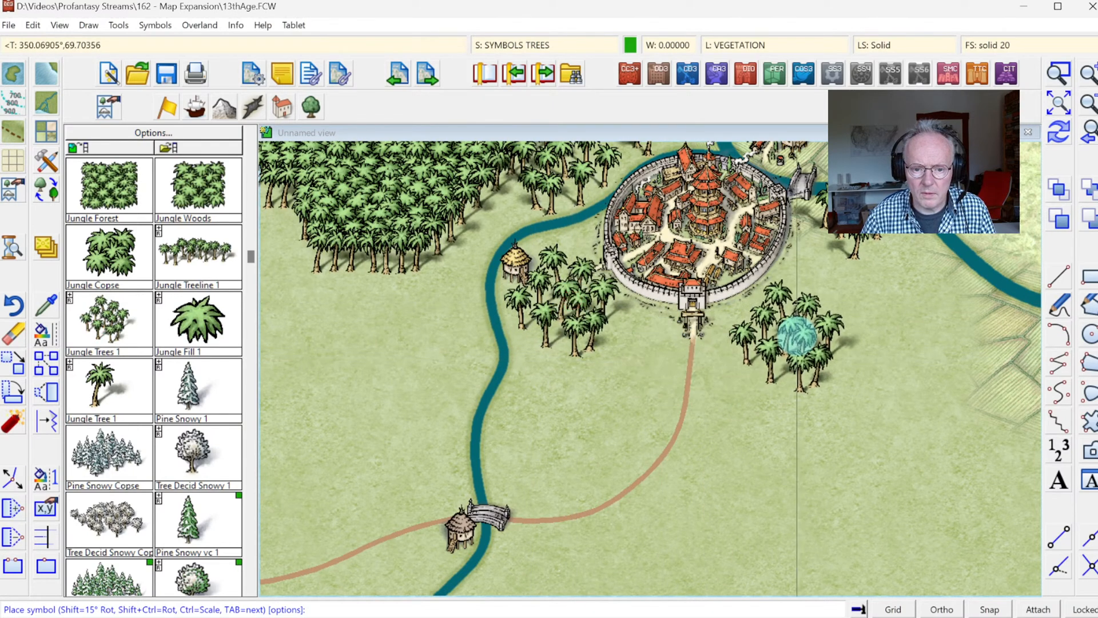
pyautogui.click(837, 279)
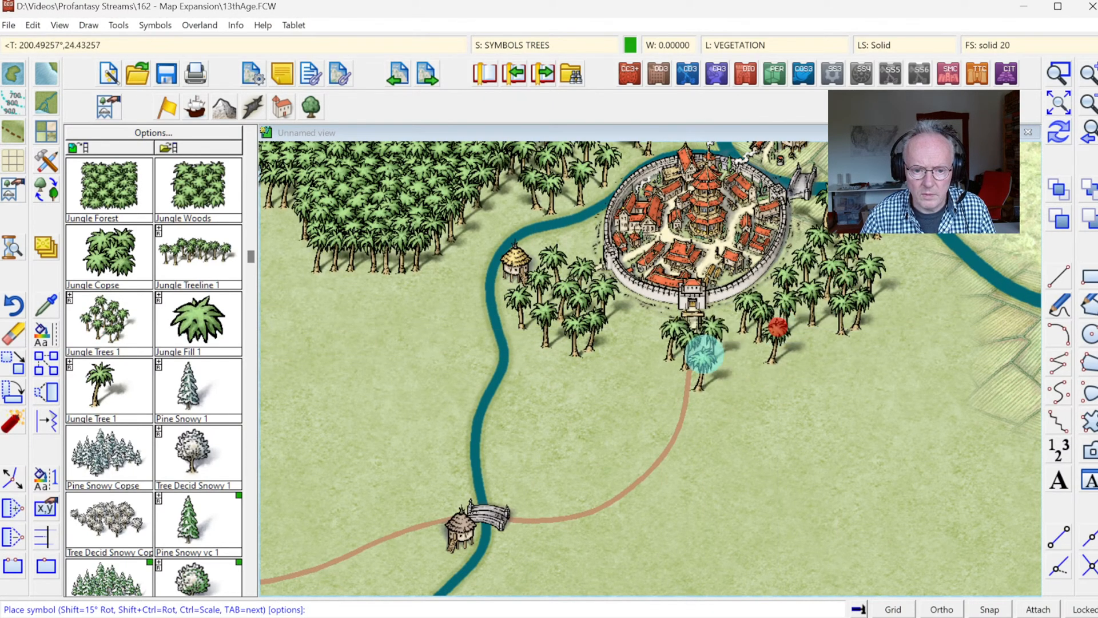
pyautogui.click(642, 346)
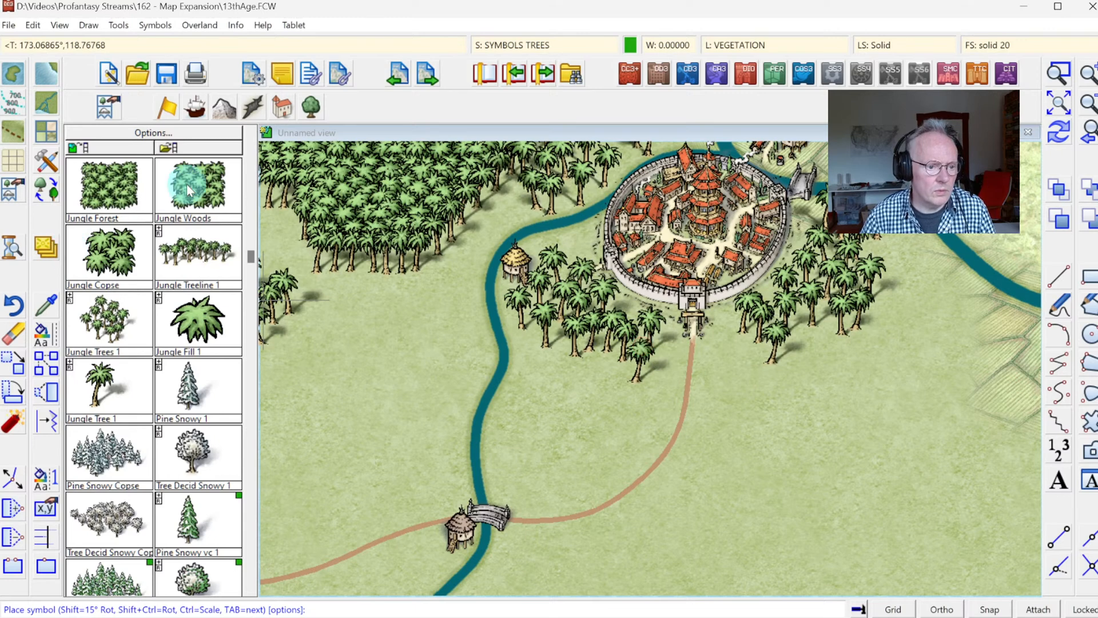
# Step: Place two Jungle Forest blocks between the river and the road, south of the tree clusters and down towards the bridge
pyautogui.click(241, 132)
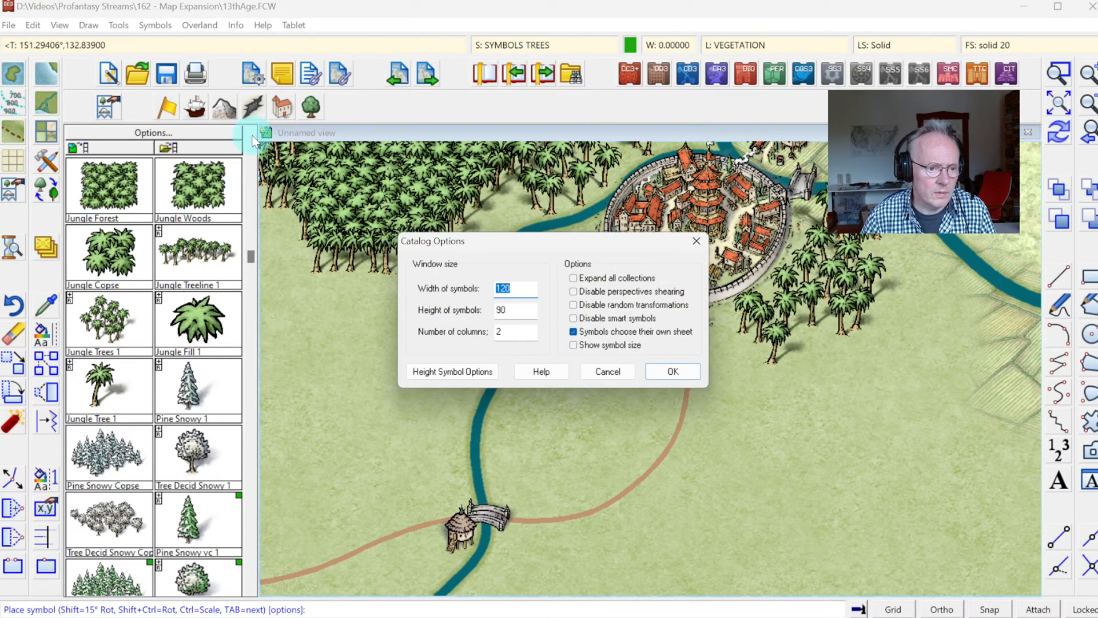
pyautogui.press('Return')
pyautogui.click(197, 321)
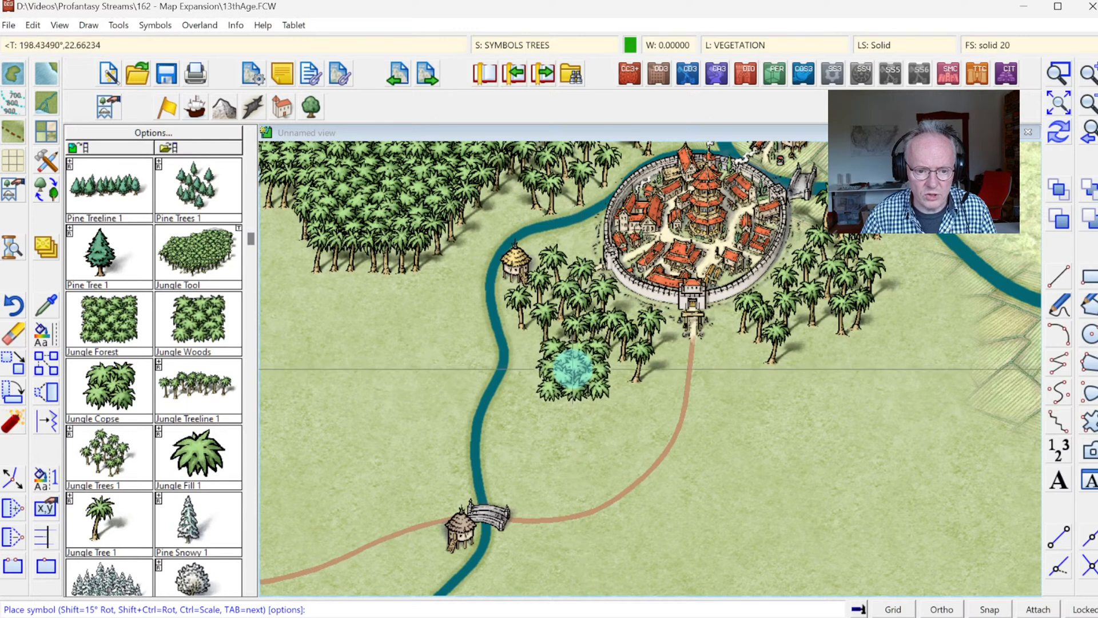
pyautogui.click(152, 312)
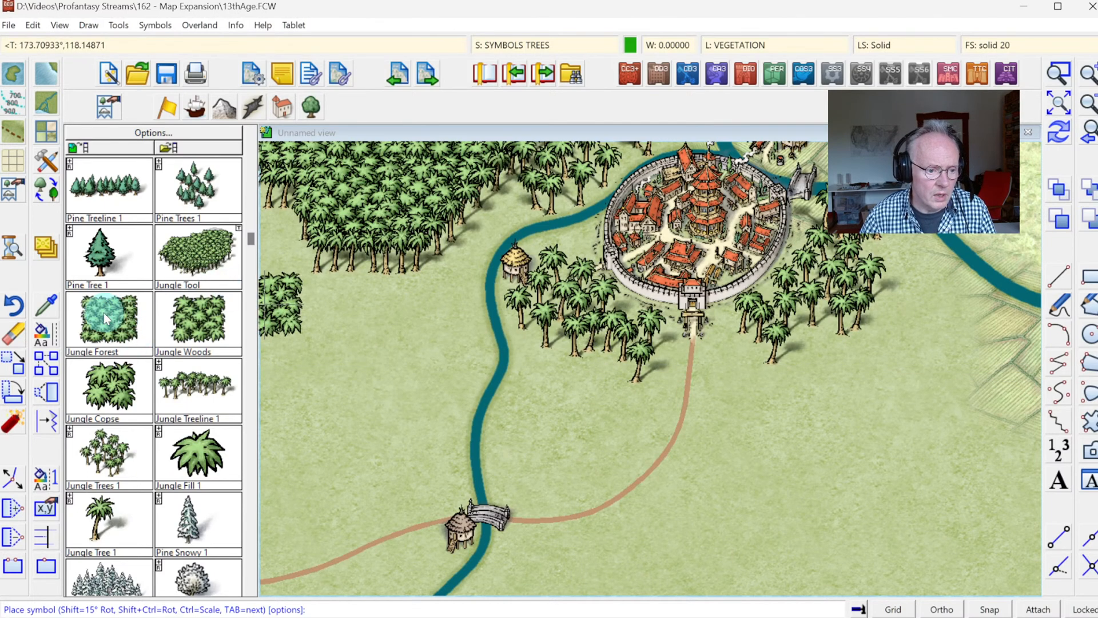
pyautogui.click(587, 382)
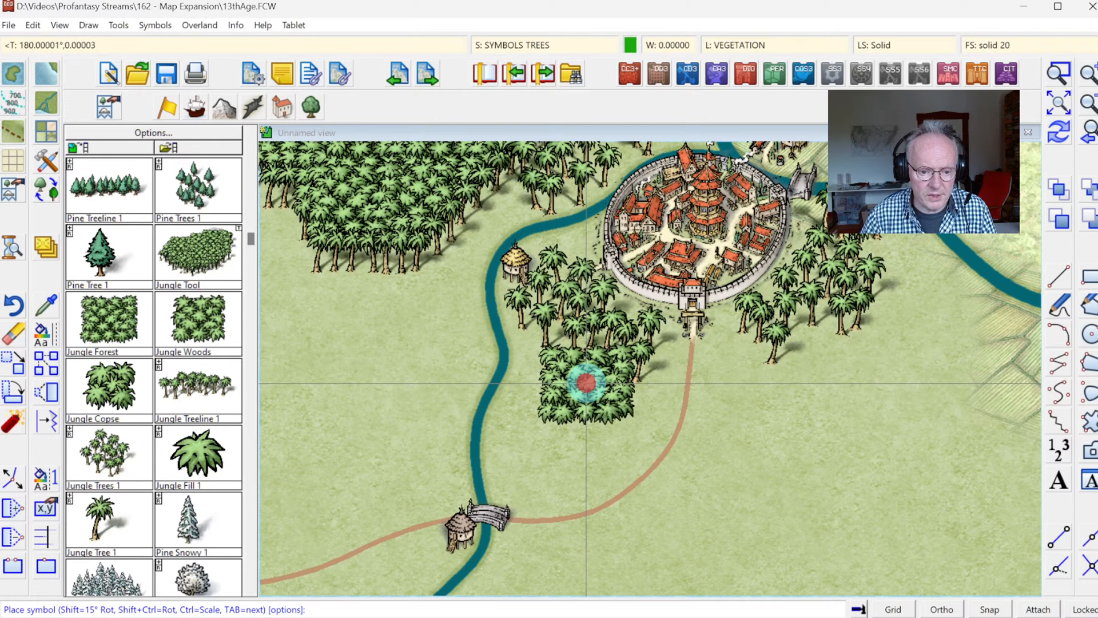
pyautogui.click(556, 451)
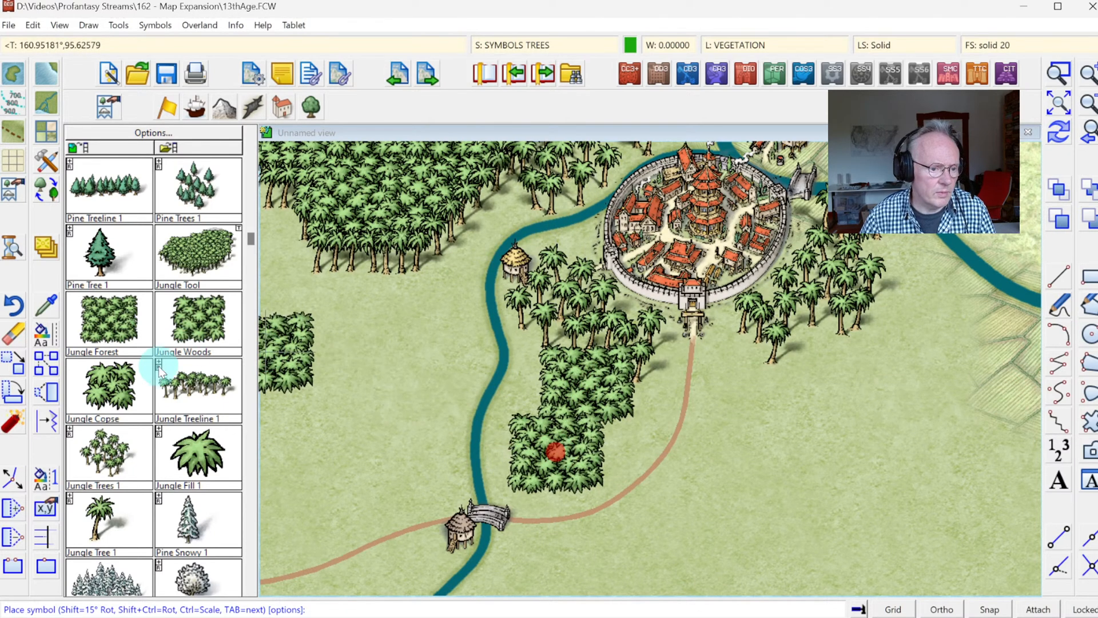
# Step: Add Jungle Copse symbols along the east and west sides of the new jungle blocks to break up their straight outline
pyautogui.click(98, 392)
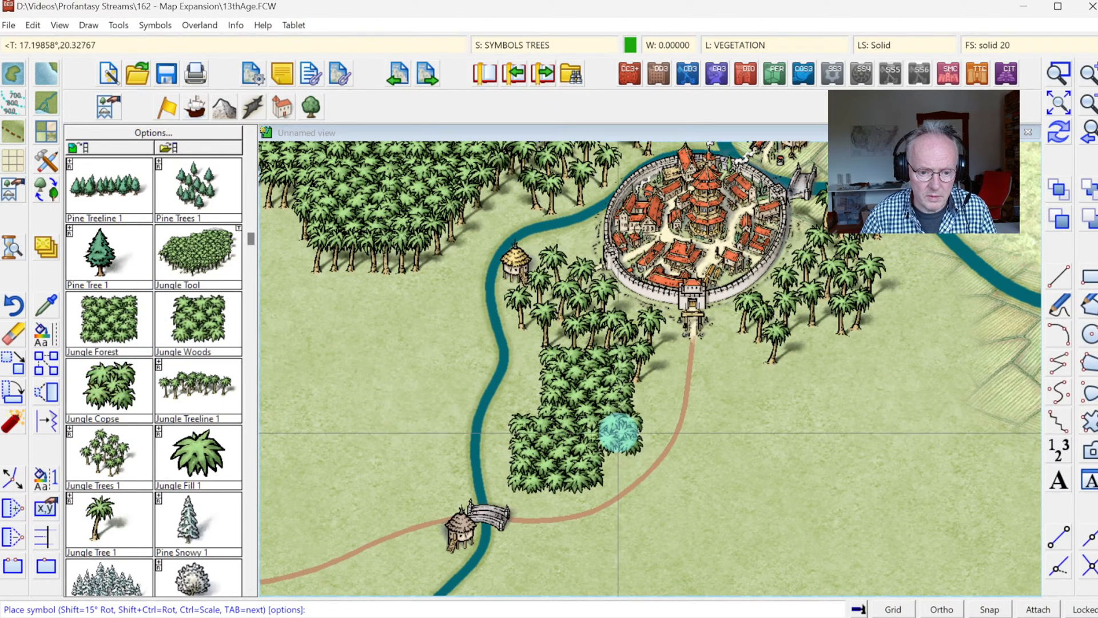
pyautogui.click(524, 394)
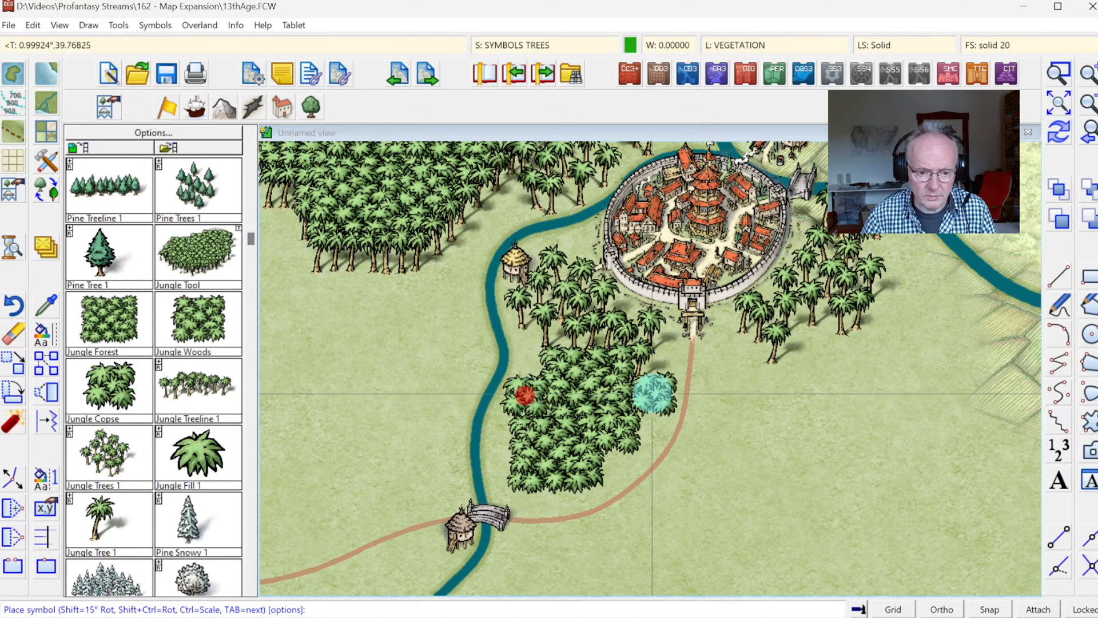
pyautogui.click(650, 389)
# Step: Fill the gaps along the northern edge of the new jungle with Jungle Fill 1 symbols, blending it into the tree clusters
pyautogui.click(146, 397)
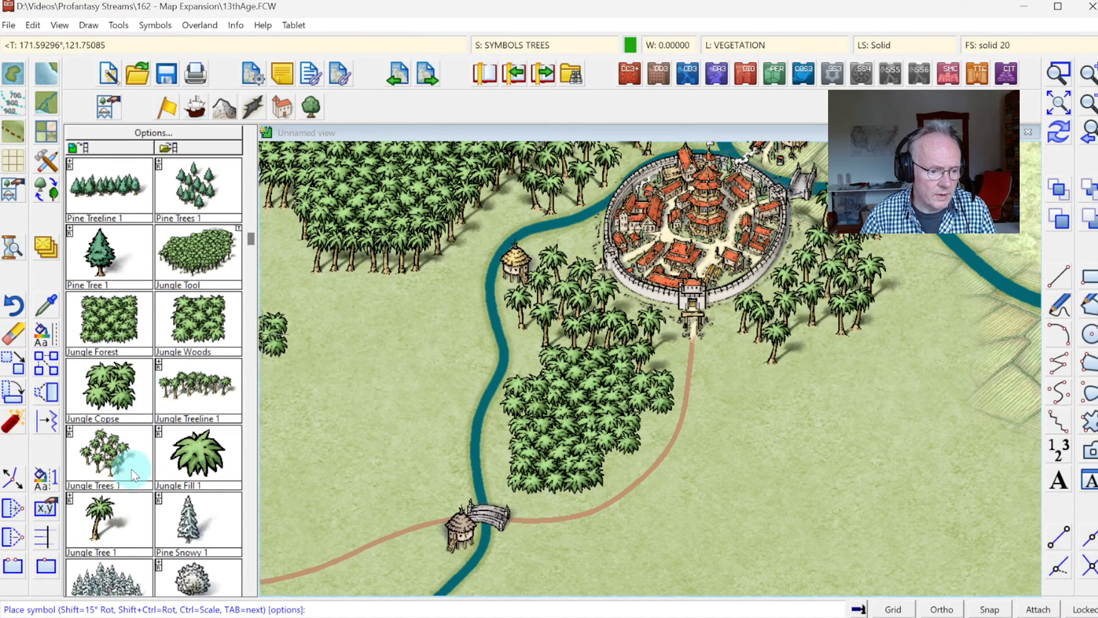
pyautogui.click(103, 508)
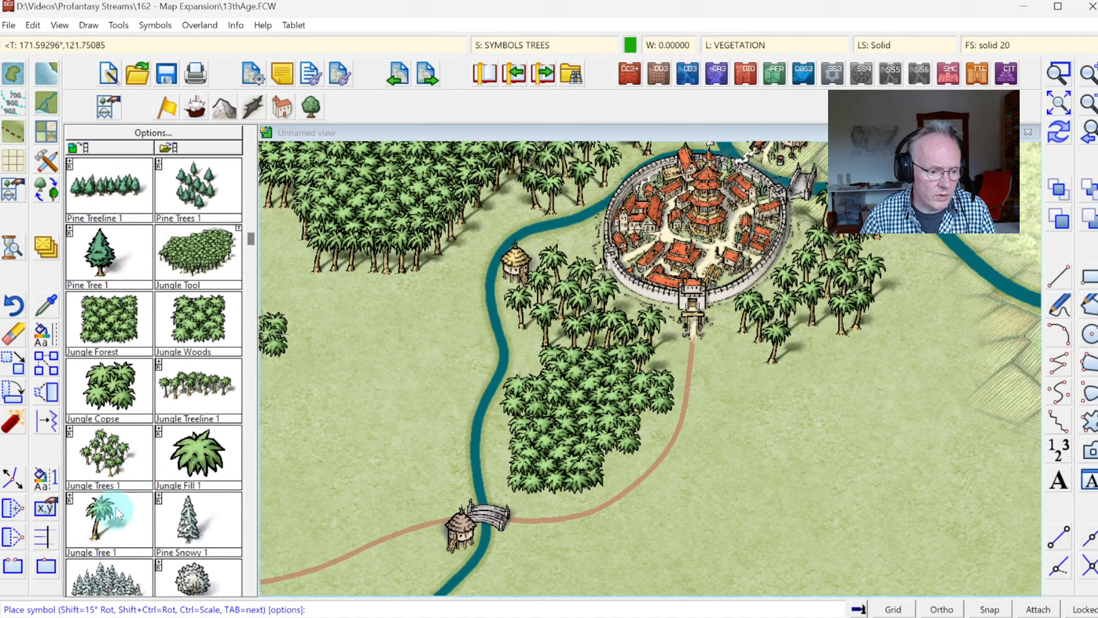
pyautogui.press('Tab')
pyautogui.click(537, 369)
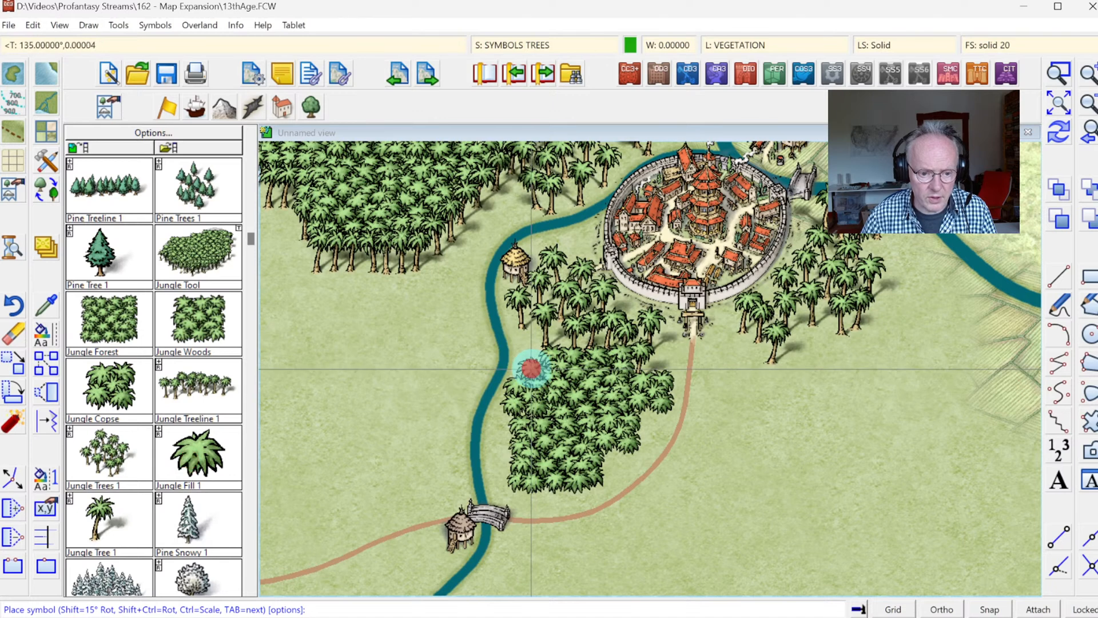
pyautogui.click(581, 348)
pyautogui.click(599, 341)
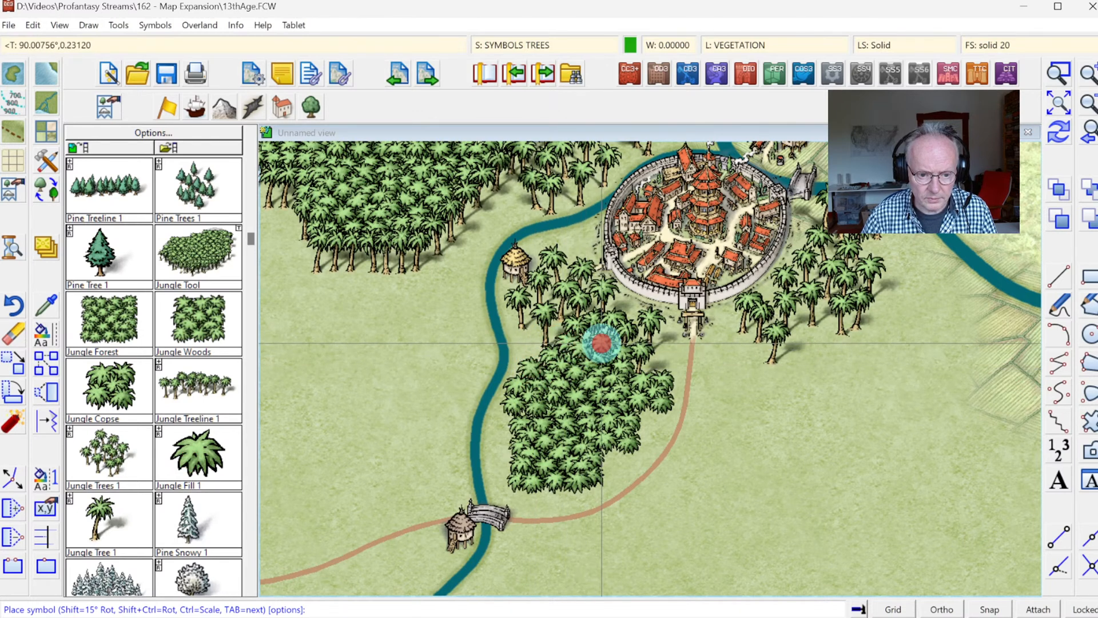
pyautogui.click(657, 363)
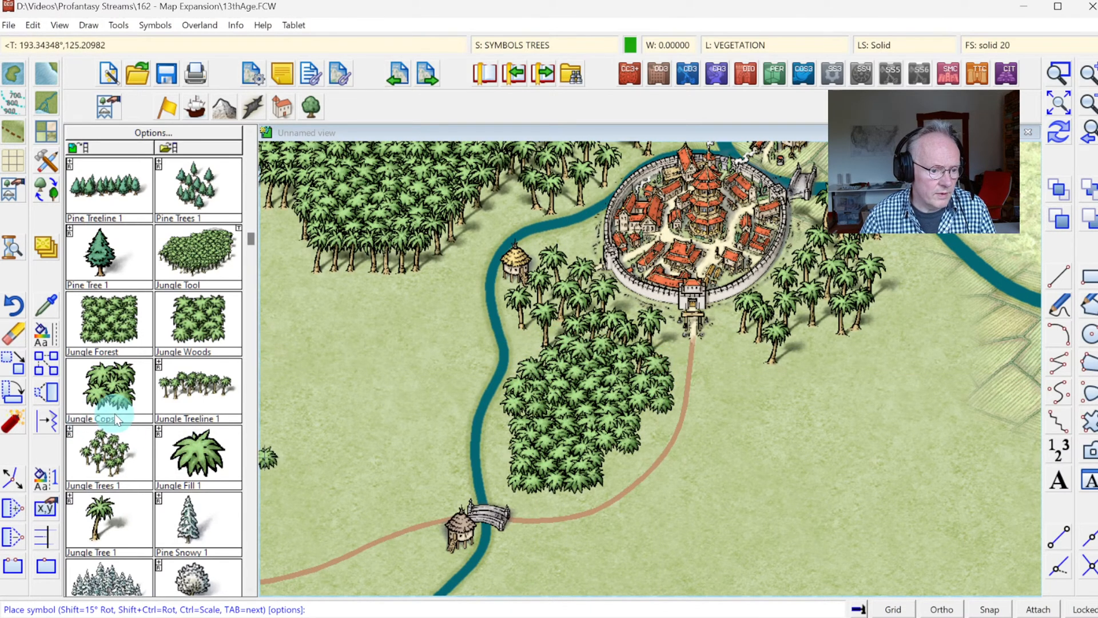
# Step: Place single Jungle Tree 1 symbols along the river side and southern edge of the jungle between the river and the road
pyautogui.click(86, 514)
pyautogui.click(505, 422)
pyautogui.click(509, 435)
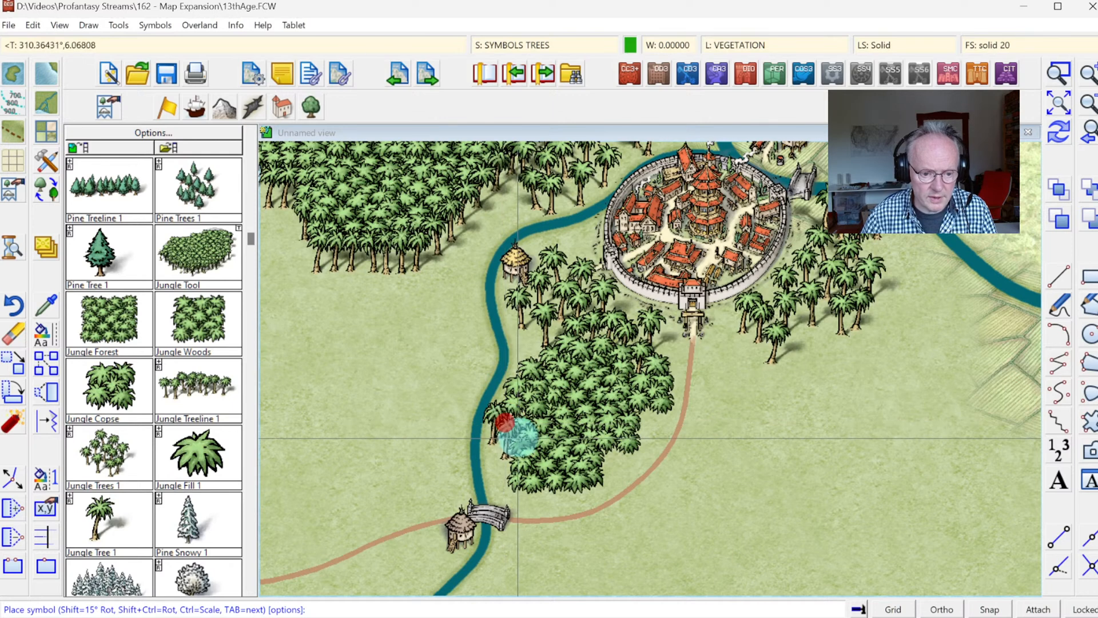
pyautogui.click(510, 448)
pyautogui.click(510, 461)
pyautogui.click(518, 480)
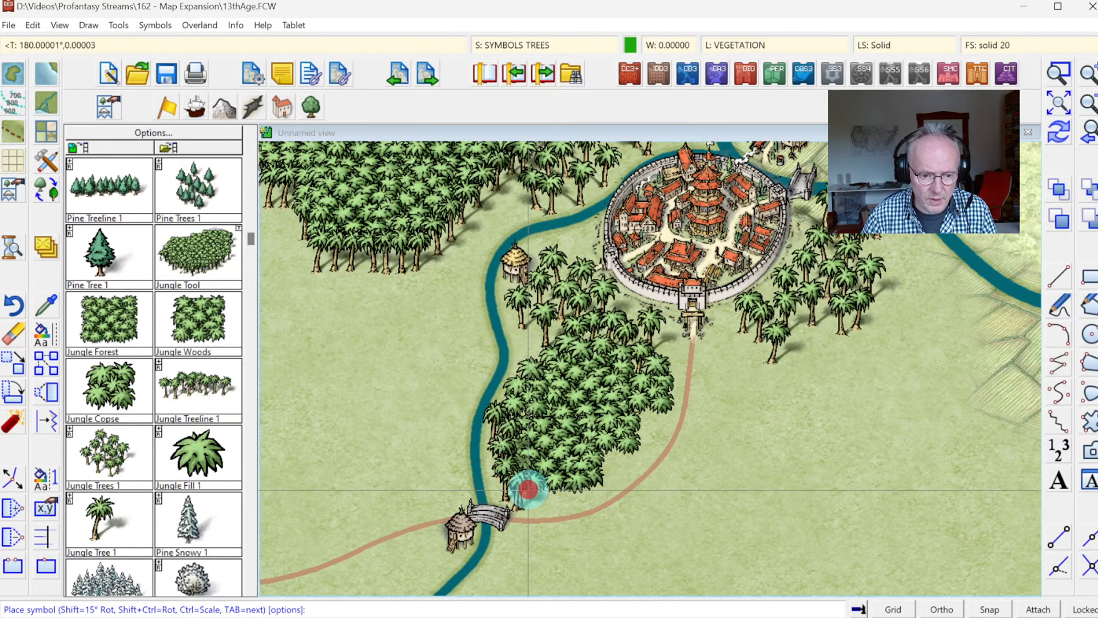
pyautogui.click(544, 488)
pyautogui.click(575, 486)
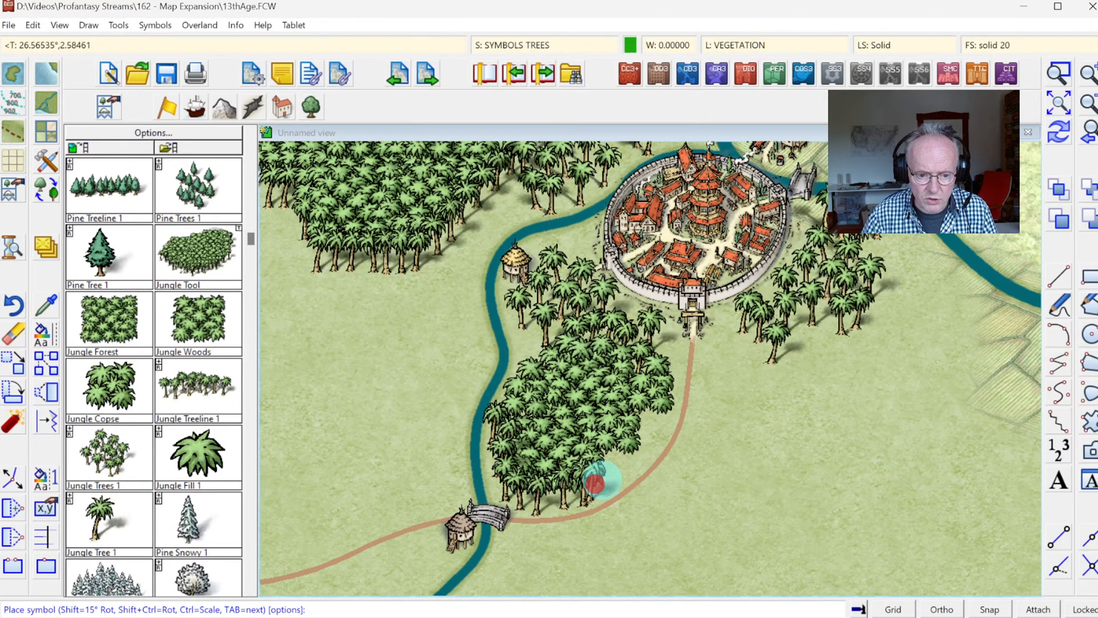
pyautogui.click(600, 478)
pyautogui.click(630, 462)
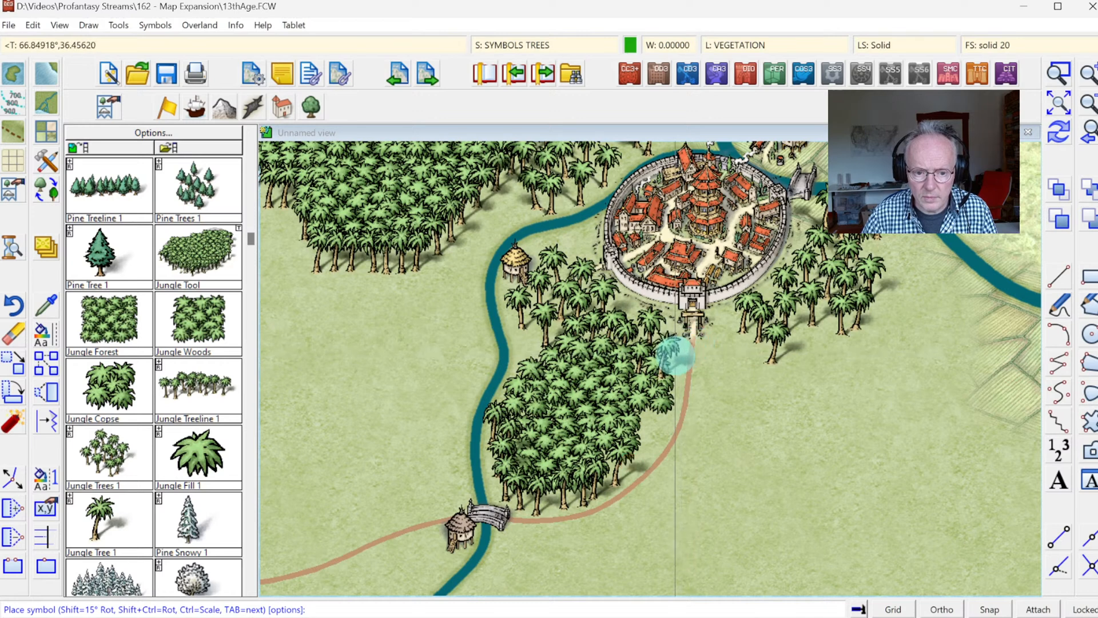
# Step: Add Jungle Tree 1 symbols along the jungle's road side, beside the river south of the hut, and just east of the city gate
pyautogui.click(681, 368)
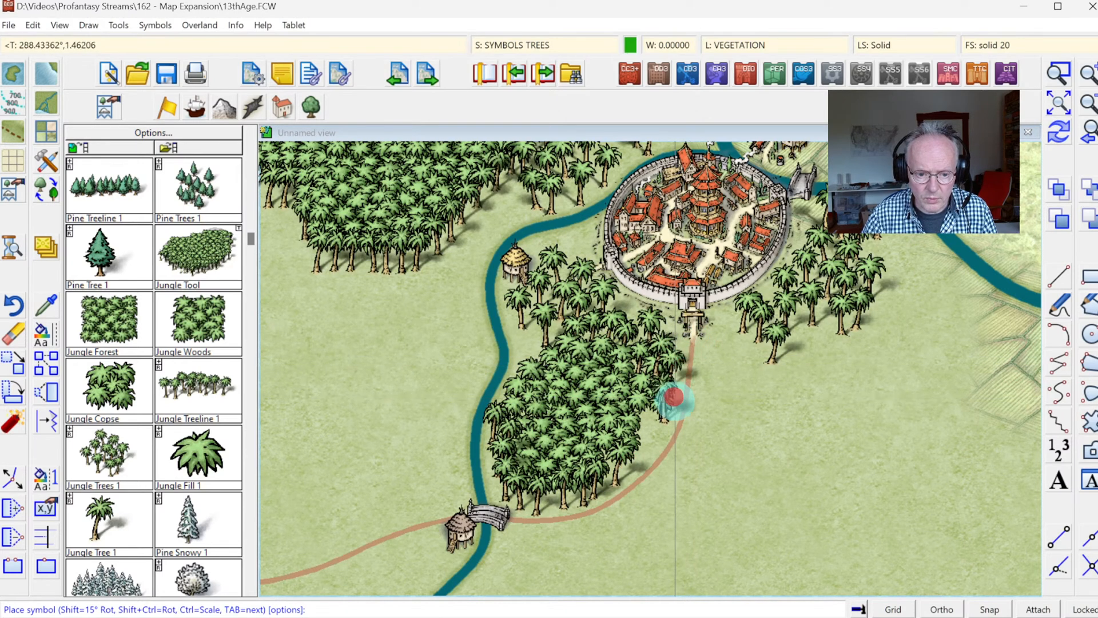
pyautogui.click(659, 424)
pyautogui.click(649, 443)
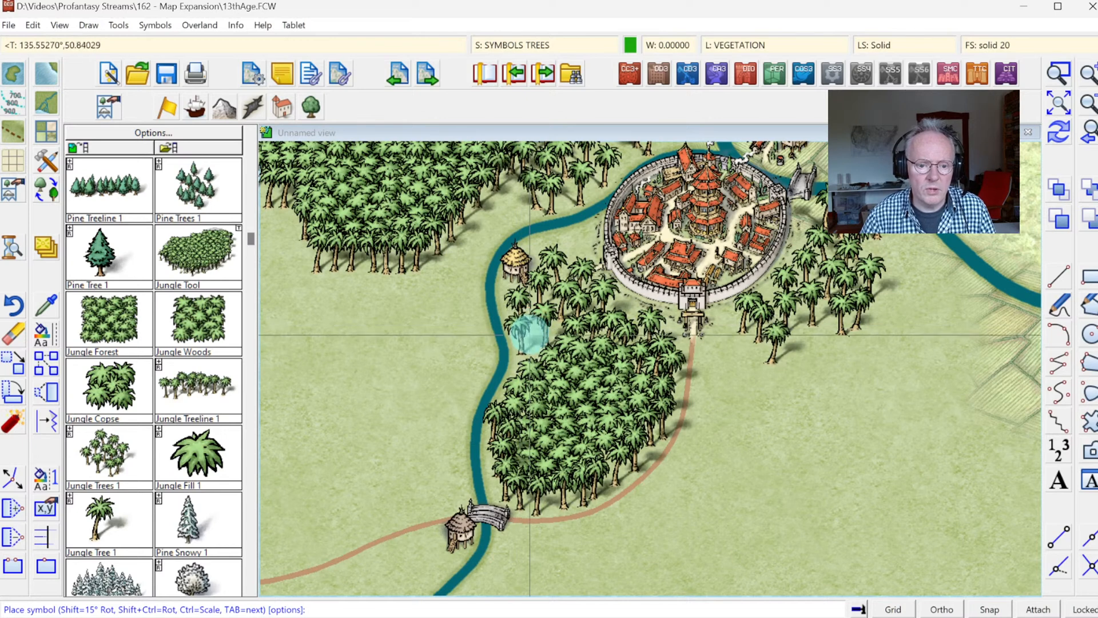
pyautogui.click(520, 328)
pyautogui.click(751, 336)
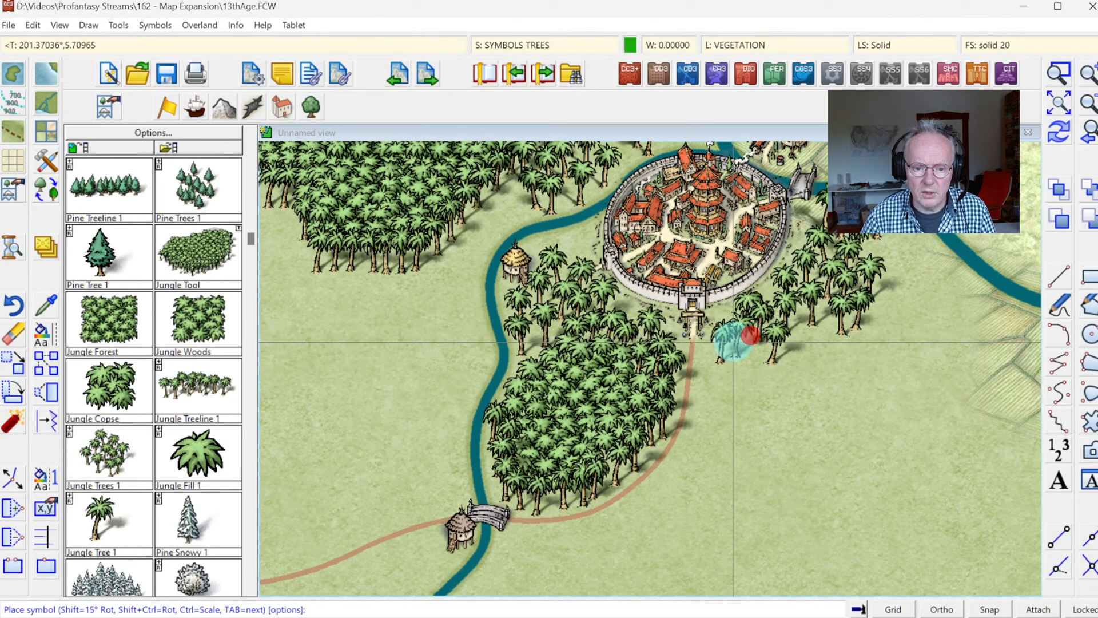
pyautogui.click(735, 345)
pyautogui.click(723, 361)
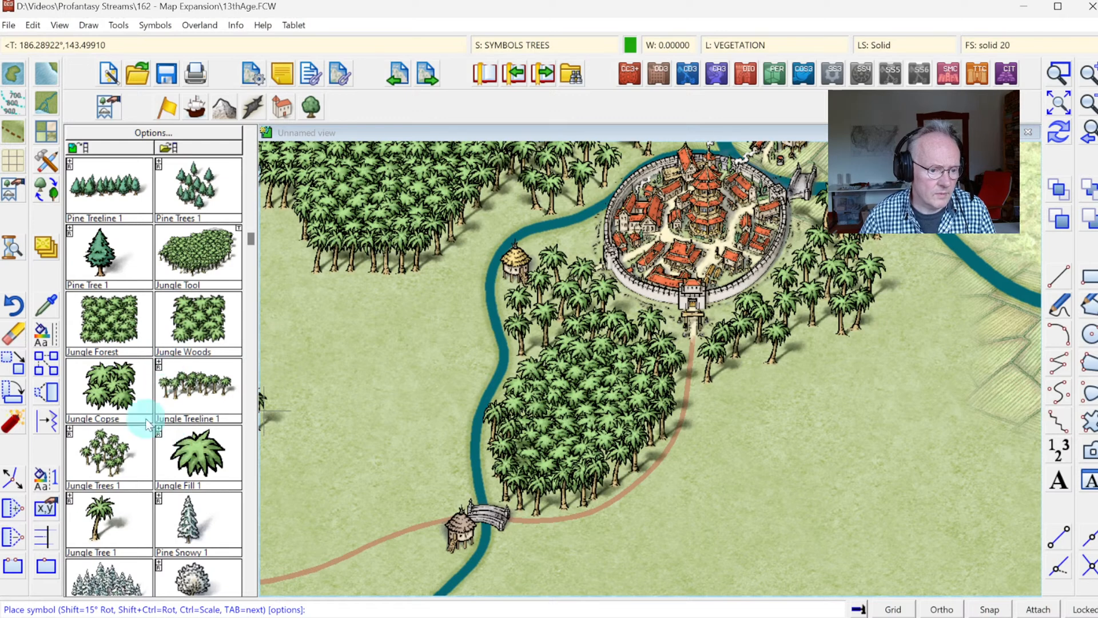
# Step: Outline a large irregular jungle area with the Jungle Tool, southeast of the walled city and east of the road
pyautogui.click(112, 344)
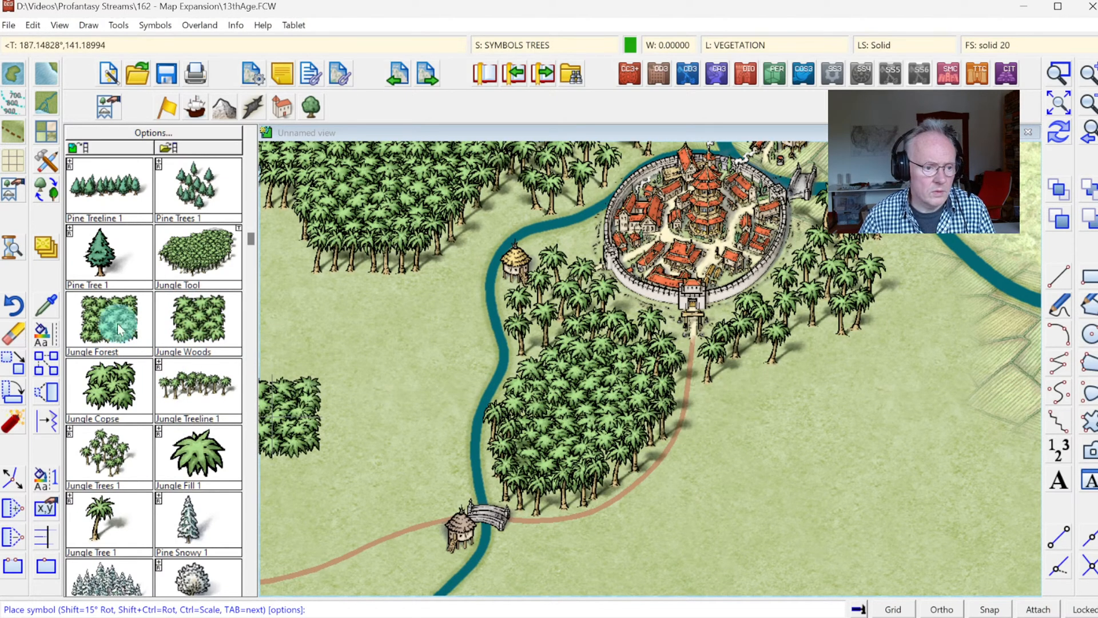
pyautogui.click(202, 254)
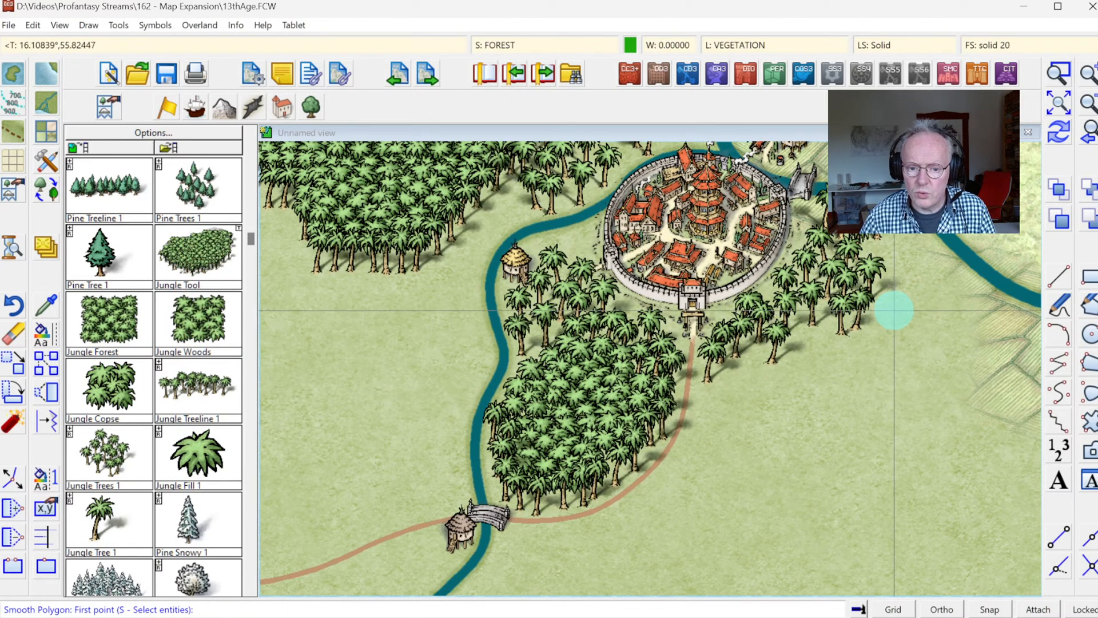
pyautogui.click(854, 335)
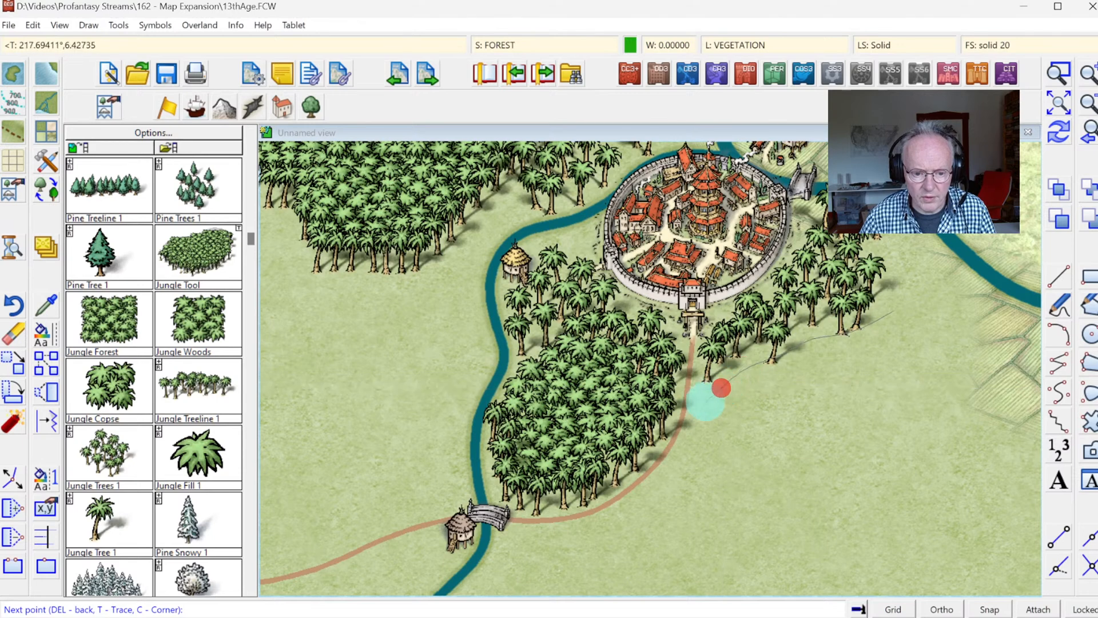
pyautogui.click(694, 451)
pyautogui.click(775, 498)
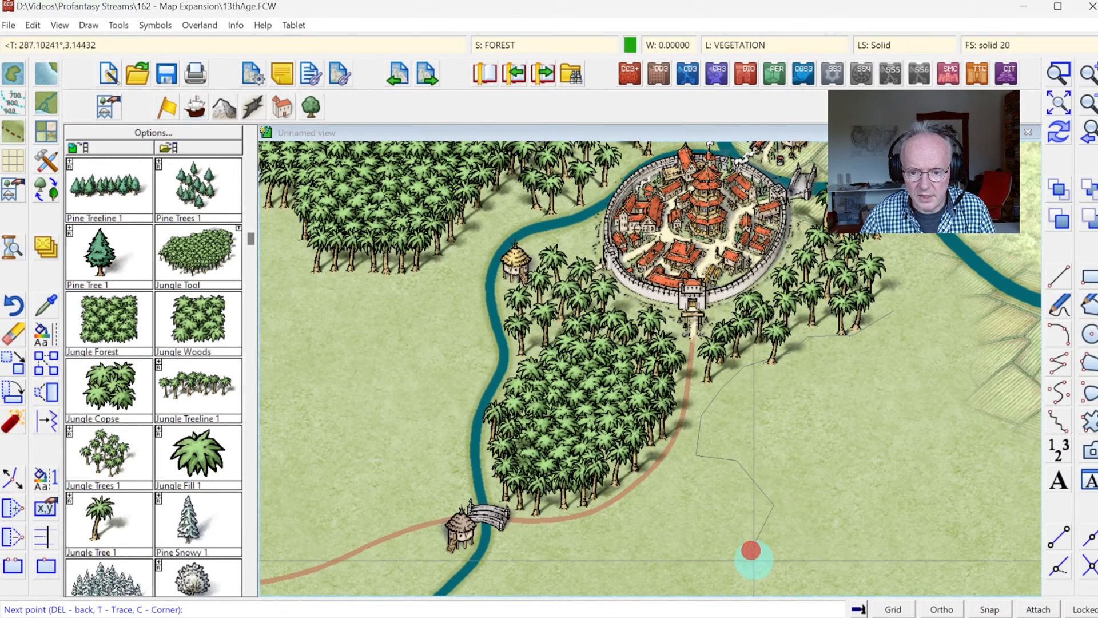
pyautogui.click(882, 577)
pyautogui.click(912, 535)
pyautogui.click(993, 451)
pyautogui.click(944, 387)
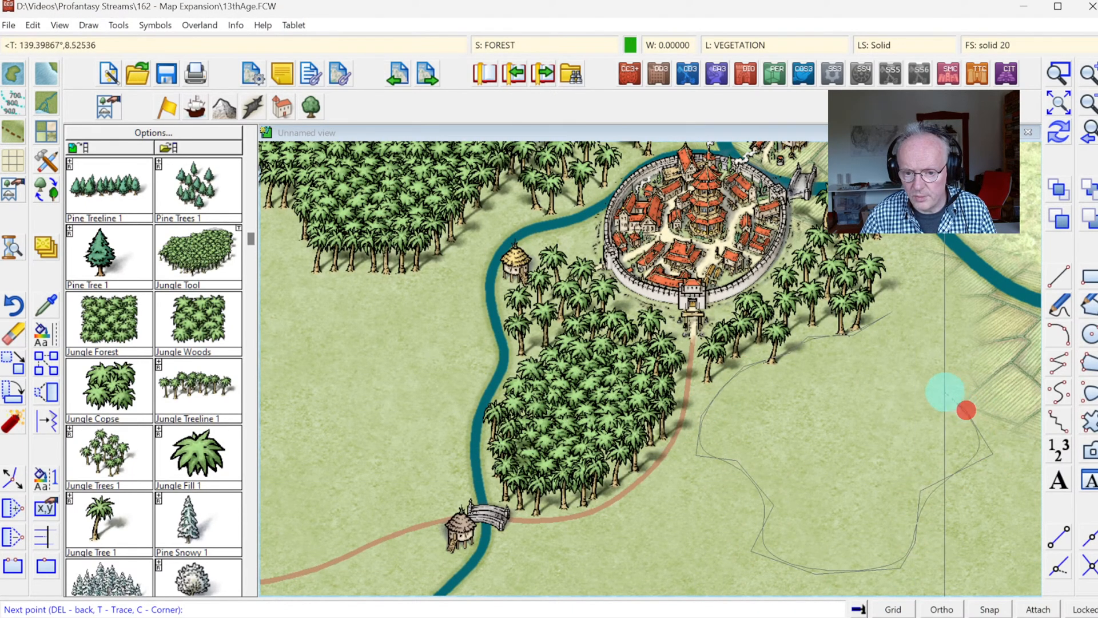
pyautogui.click(976, 316)
pyautogui.click(943, 294)
pyautogui.click(918, 296)
pyautogui.rightClick(919, 297)
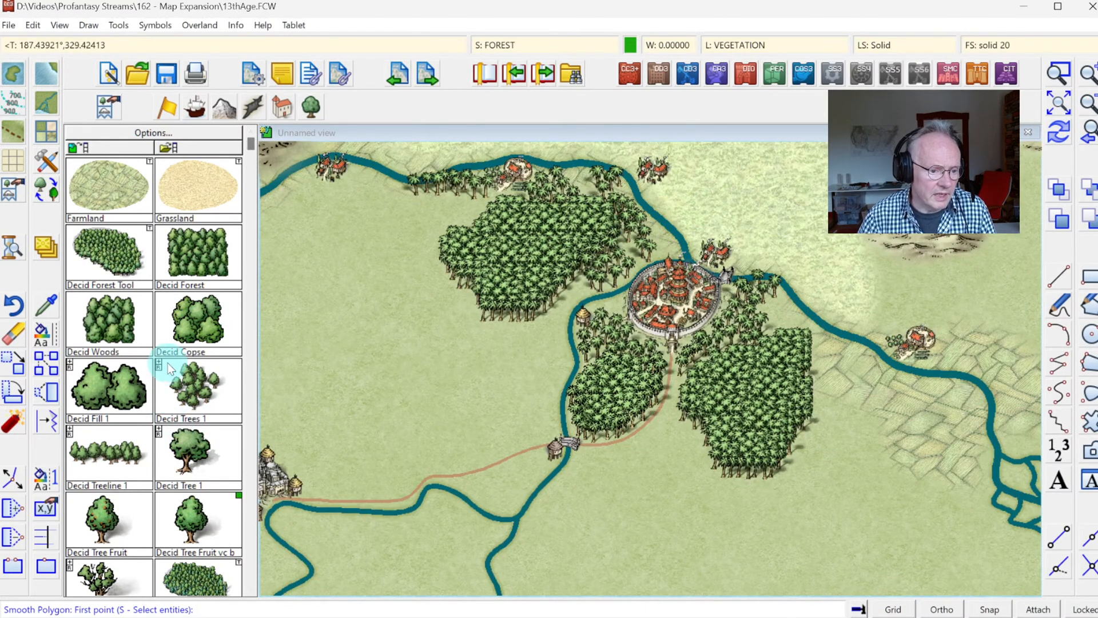
# Step: Place Jungle Tree 1 symbols along the northern and eastern edges of the new southeastern jungle, joining it to the trees by the city
pyautogui.click(197, 324)
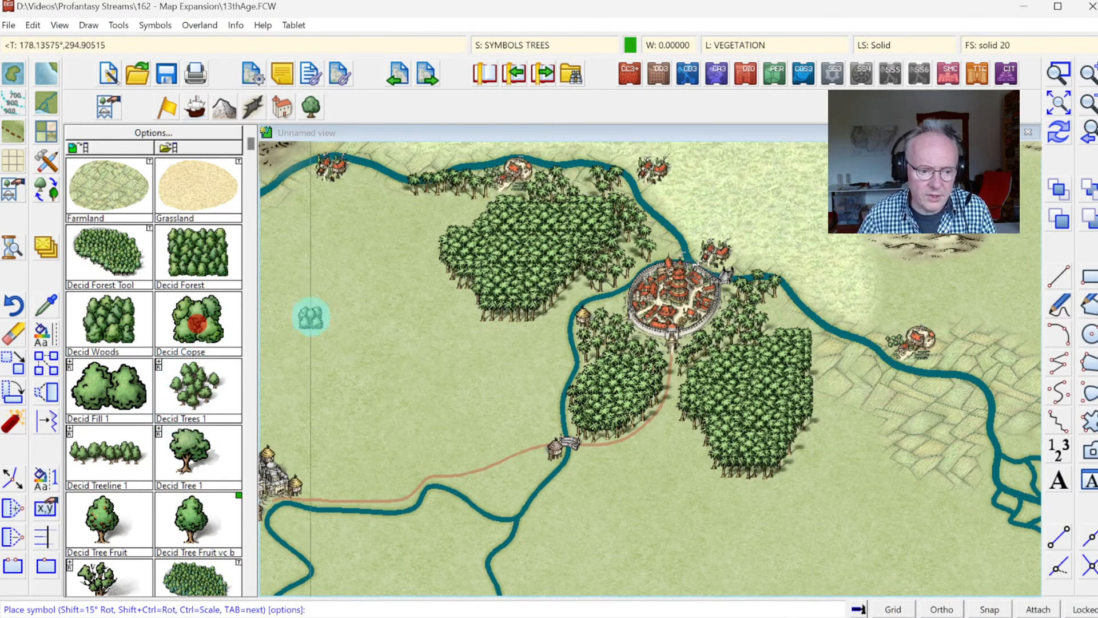
pyautogui.click(252, 527)
pyautogui.click(250, 524)
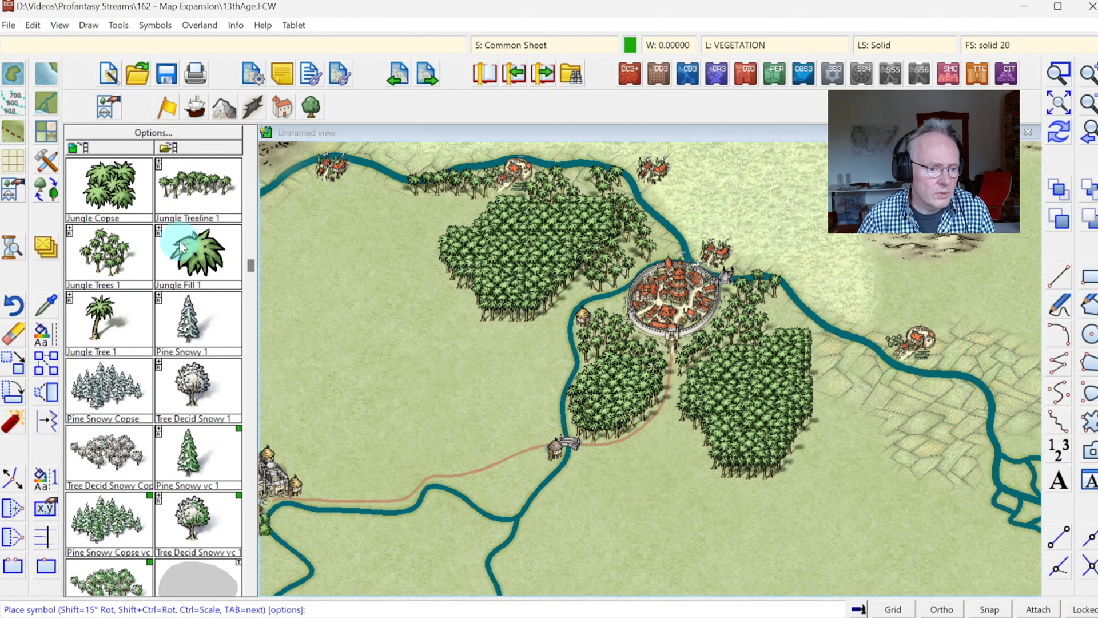
pyautogui.click(101, 309)
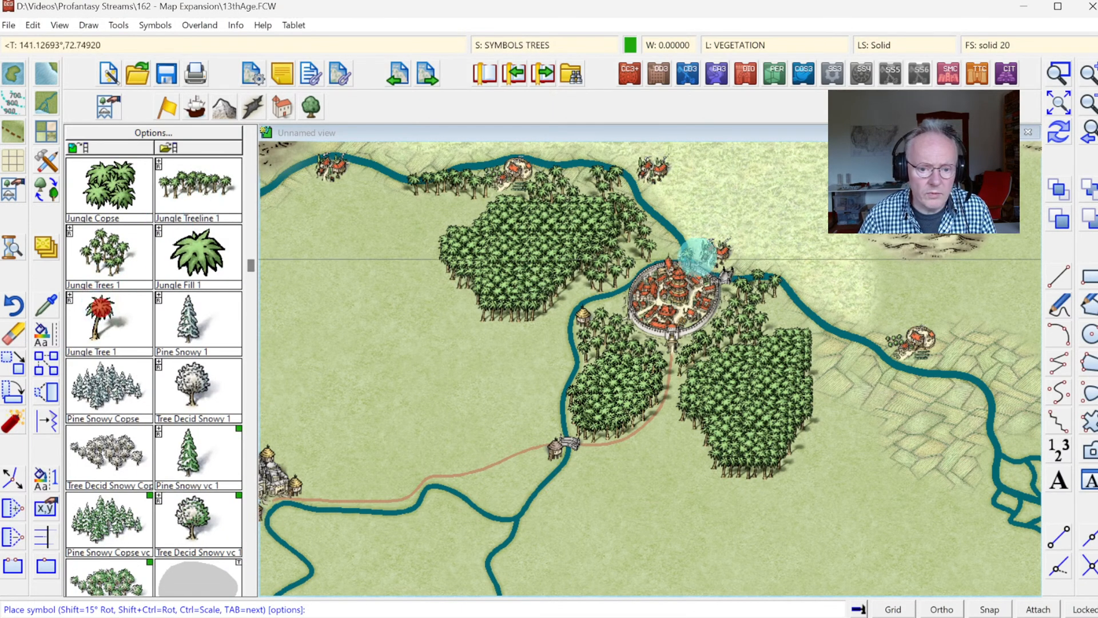
pyautogui.click(790, 329)
pyautogui.click(797, 327)
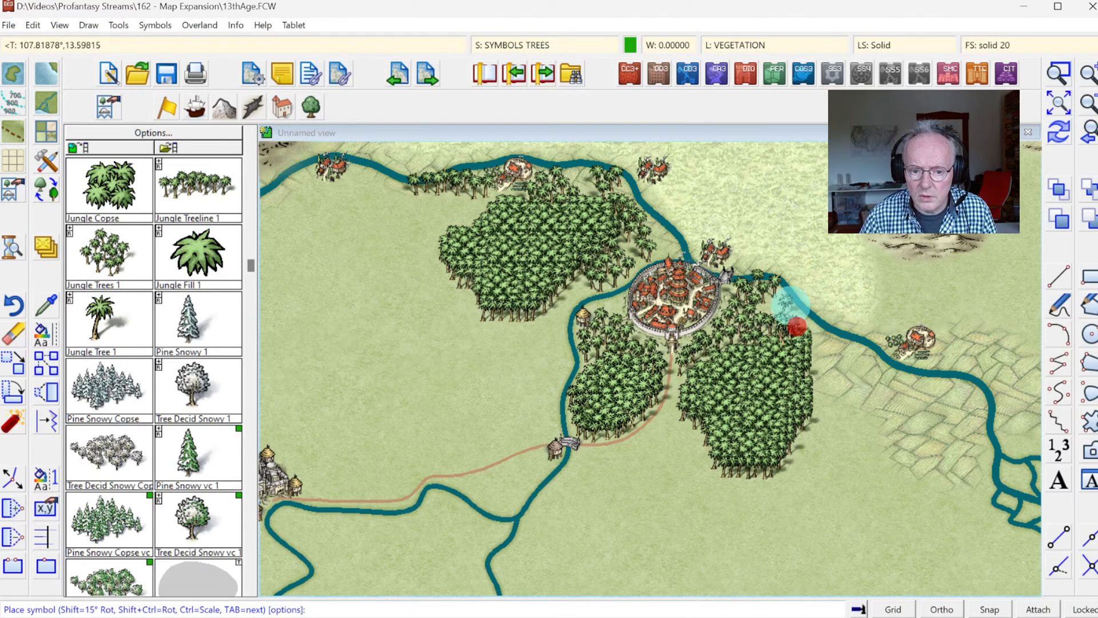
pyautogui.click(826, 356)
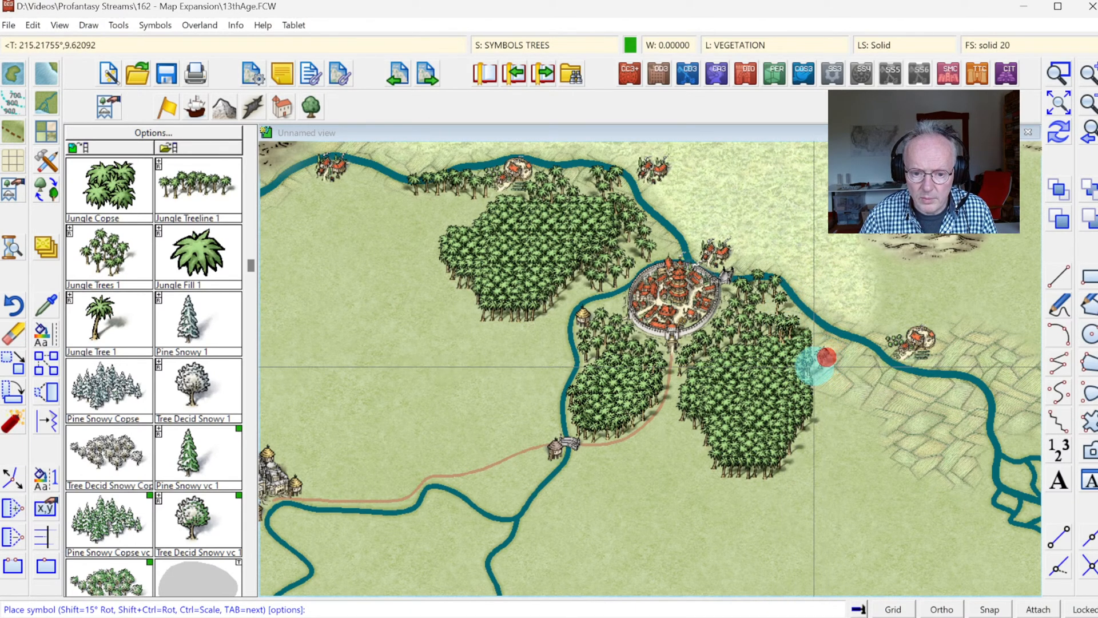
pyautogui.click(813, 345)
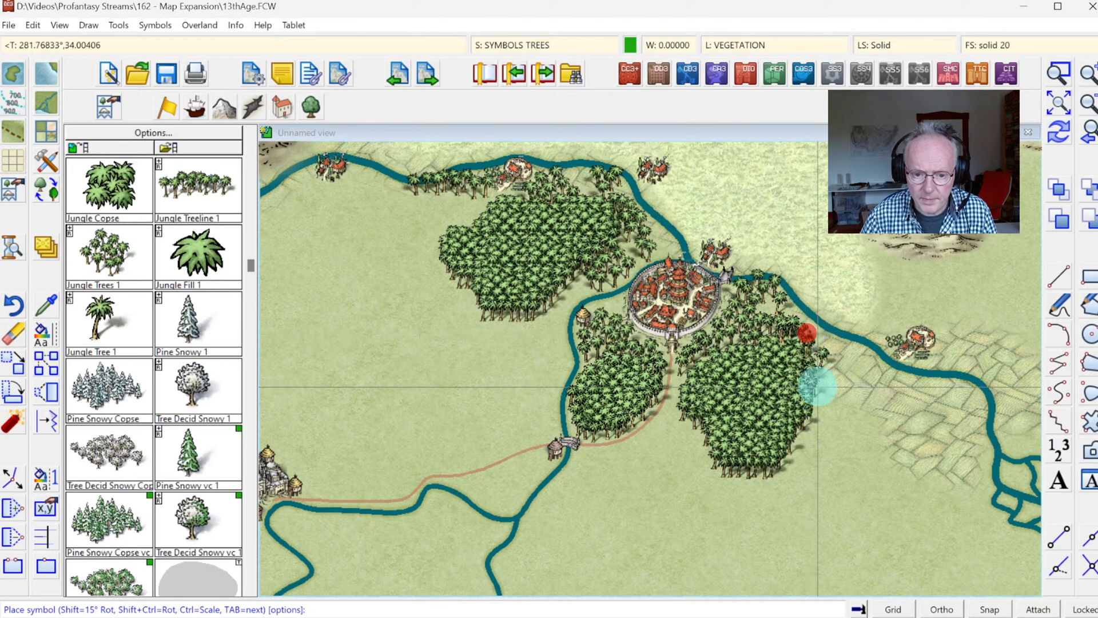
pyautogui.click(826, 385)
pyautogui.click(815, 412)
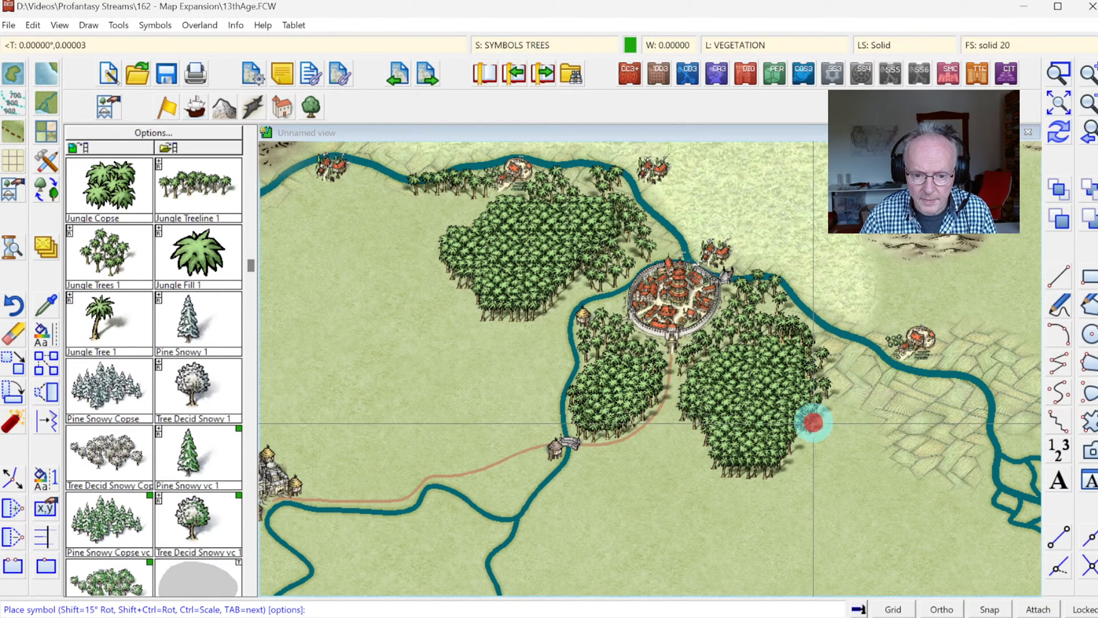
# Step: Continue the Jungle Tree 1 border around the southeastern and southern edges of the southeastern jungle
pyautogui.click(790, 459)
pyautogui.click(779, 475)
pyautogui.click(761, 479)
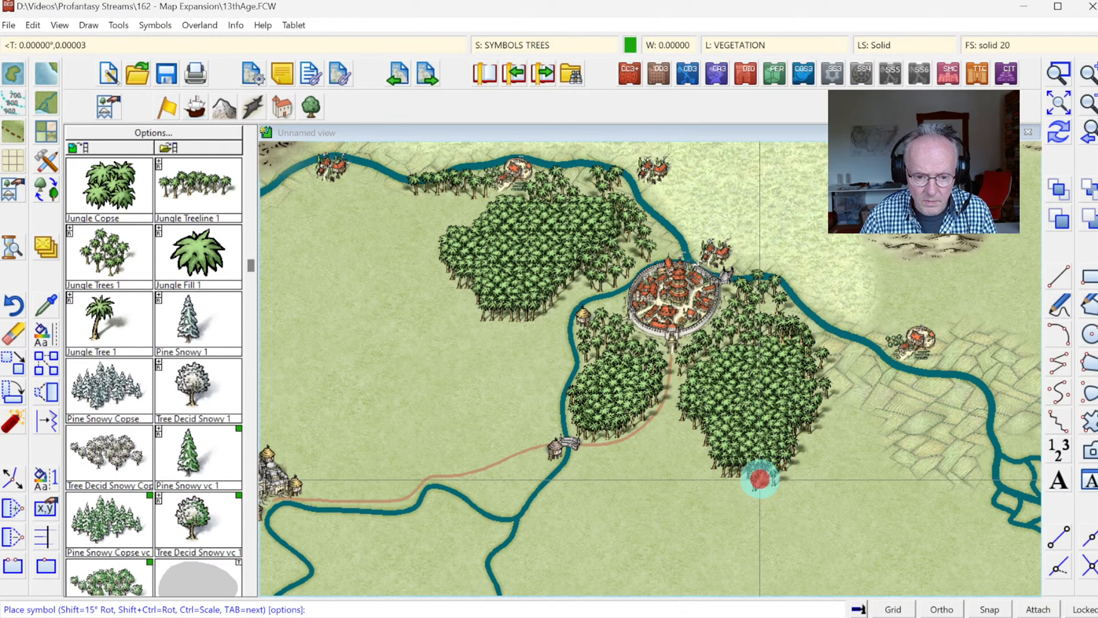
pyautogui.click(734, 477)
pyautogui.click(727, 482)
pyautogui.click(715, 465)
pyautogui.click(697, 454)
pyautogui.click(684, 446)
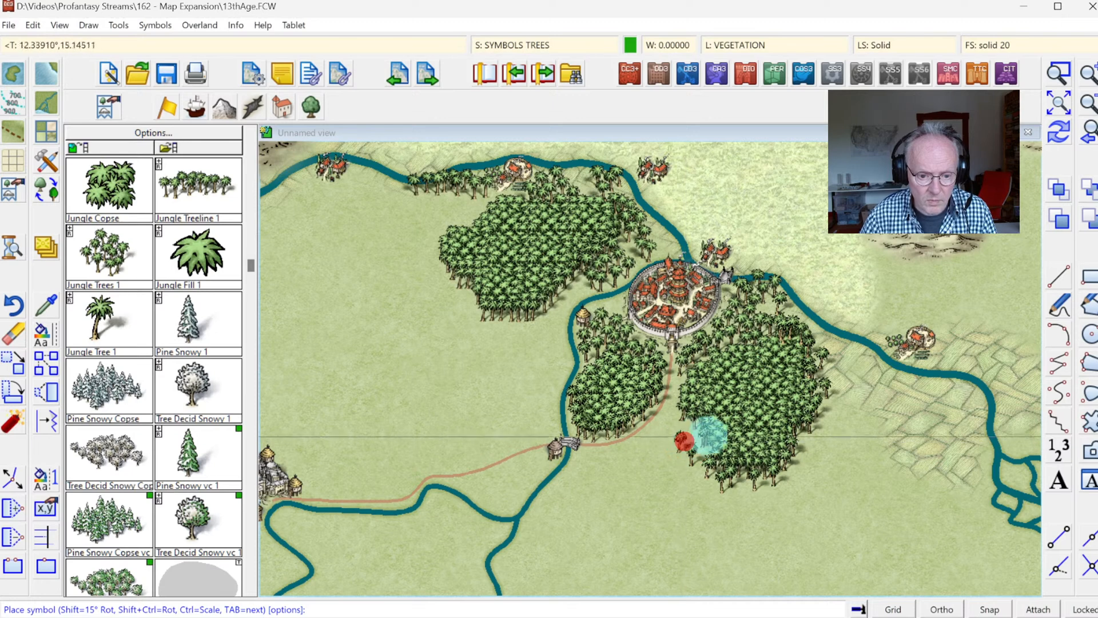
# Step: Fill the western edge of the southeastern jungle with Jungle Tree 1 symbols, widening it towards the road
pyautogui.click(699, 435)
pyautogui.click(692, 427)
pyautogui.click(672, 429)
pyautogui.click(682, 418)
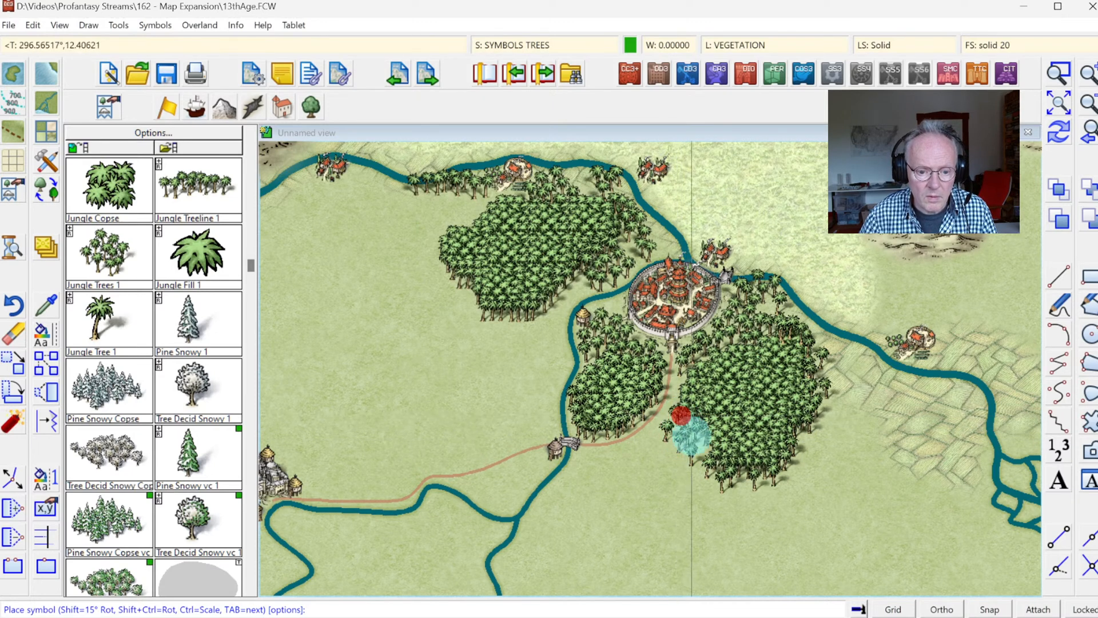
pyautogui.click(684, 397)
pyautogui.click(669, 421)
pyautogui.click(706, 449)
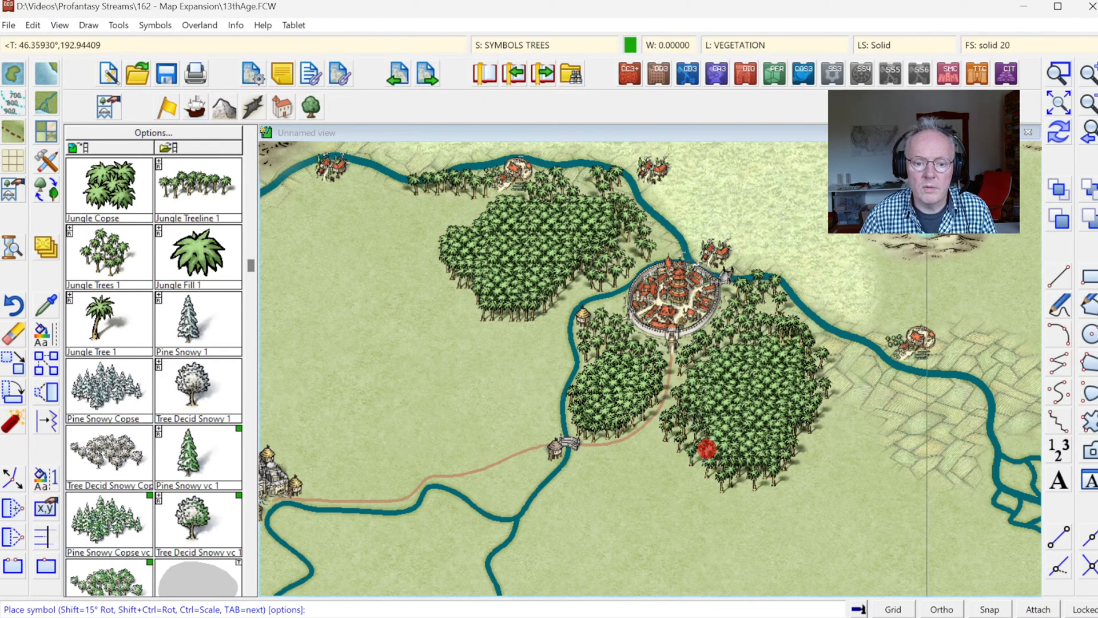
# Step: Extend the southern and western edges of the jungle west of the city with Jungle Treeline 1 and Jungle Trees 1 symbols, reaching the river
pyautogui.click(1061, 138)
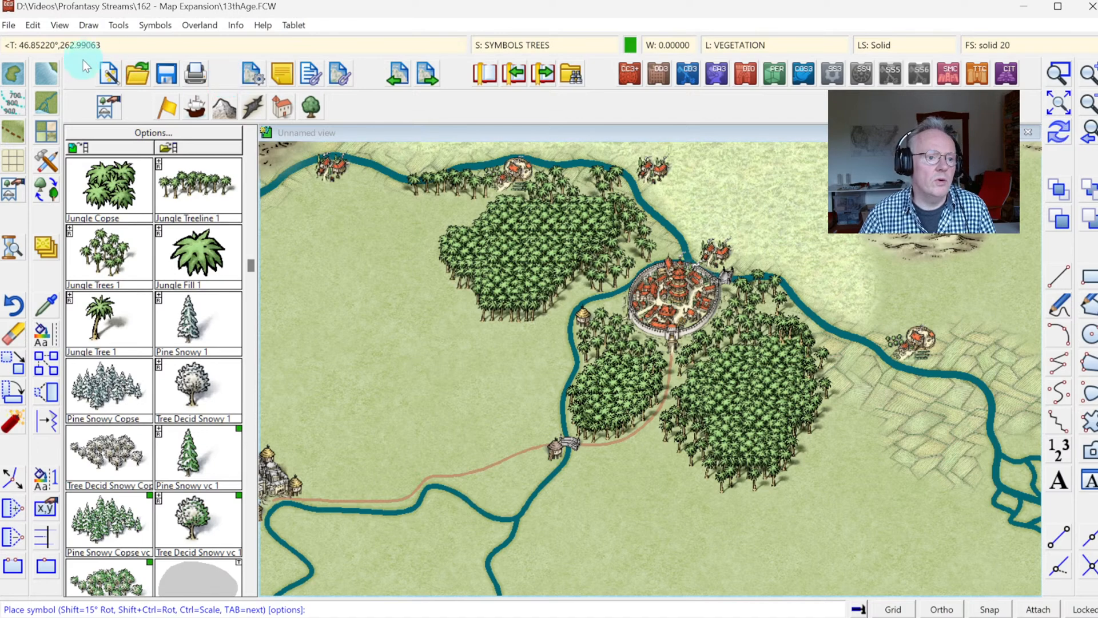
pyautogui.click(148, 24)
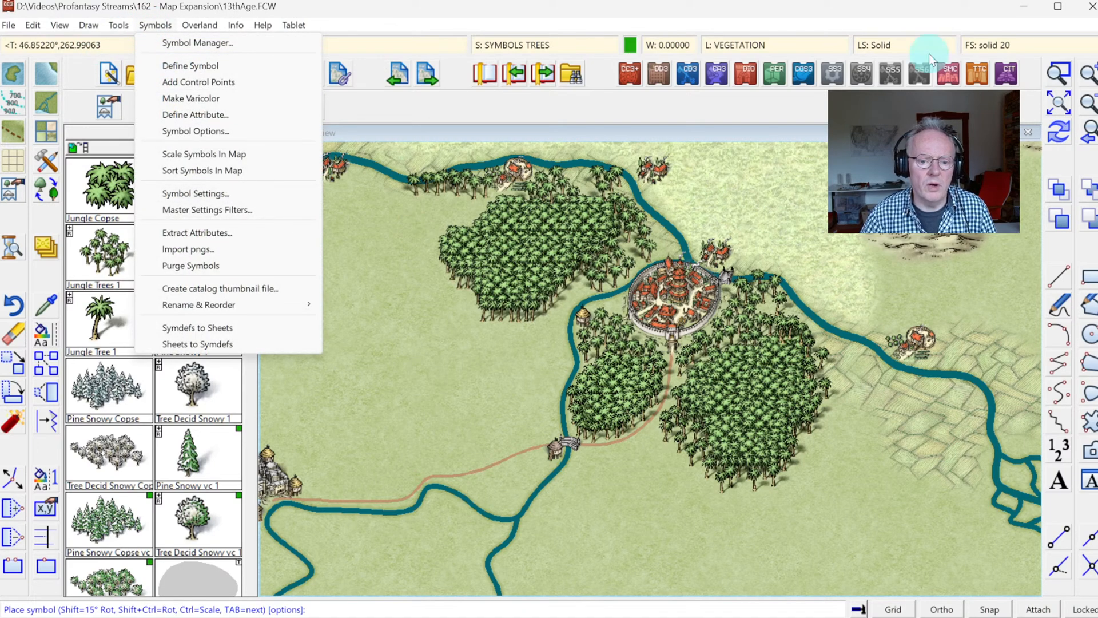
pyautogui.click(1058, 73)
pyautogui.click(407, 210)
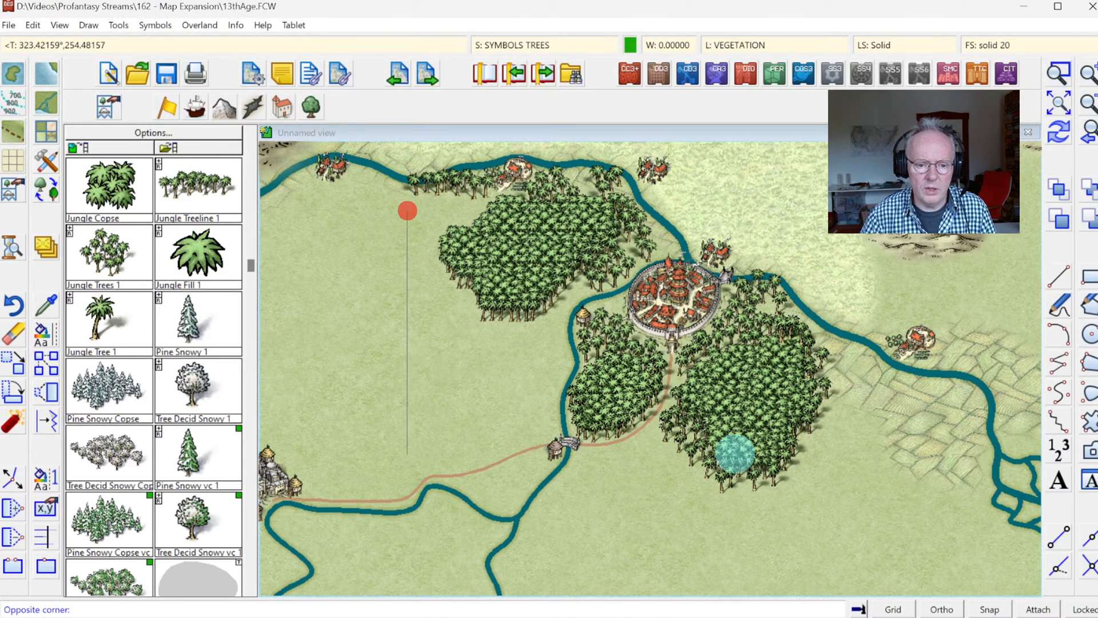
pyautogui.click(850, 509)
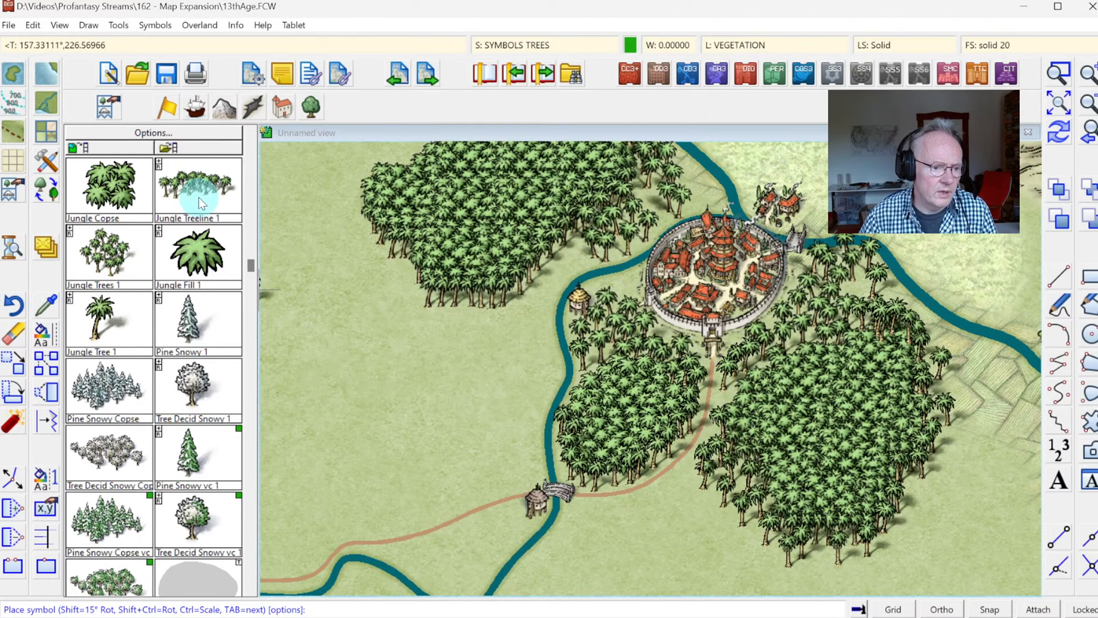
pyautogui.click(224, 179)
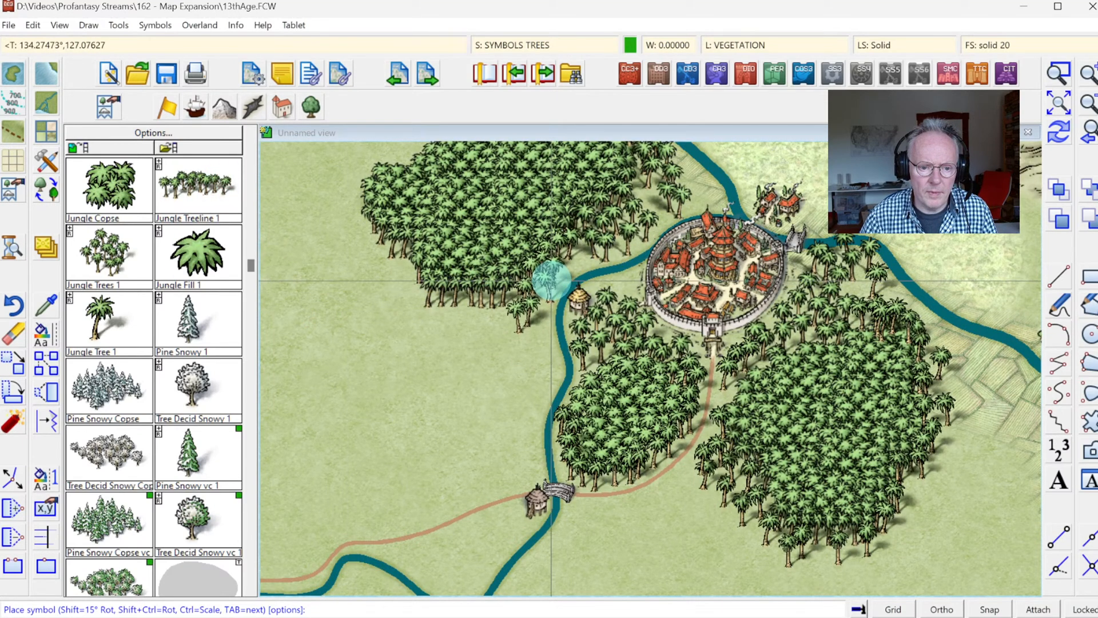
pyautogui.click(551, 281)
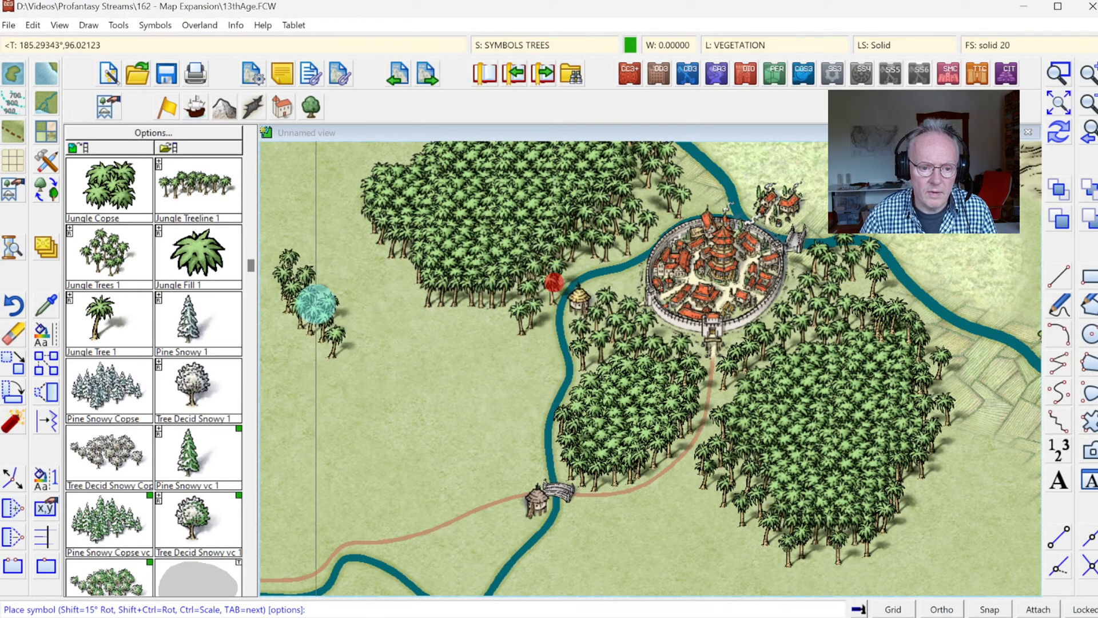
pyautogui.click(98, 255)
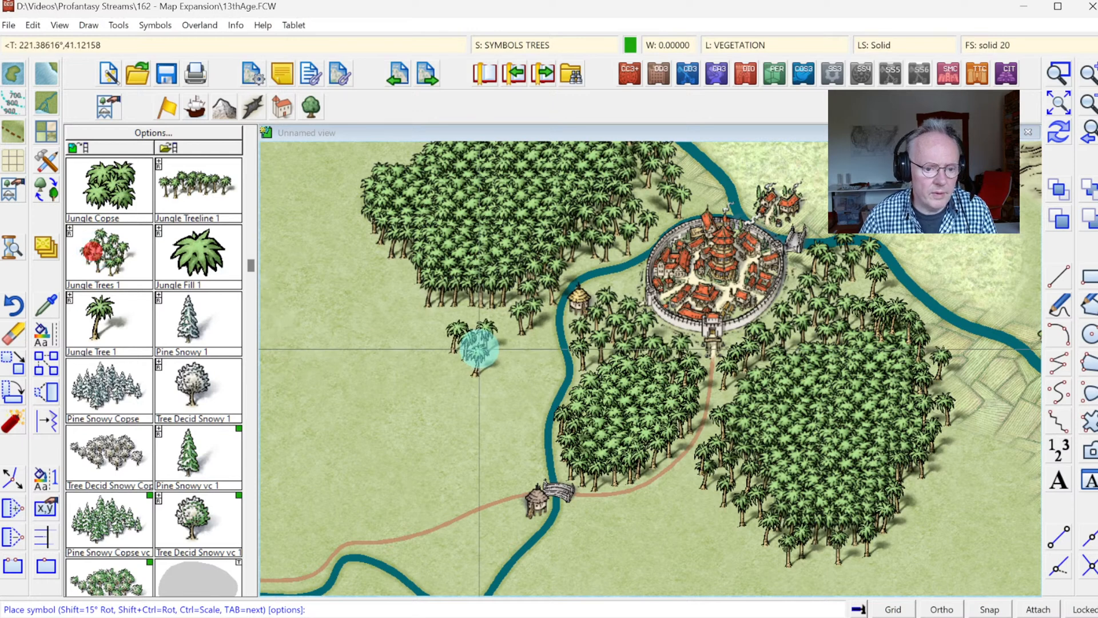
pyautogui.click(535, 346)
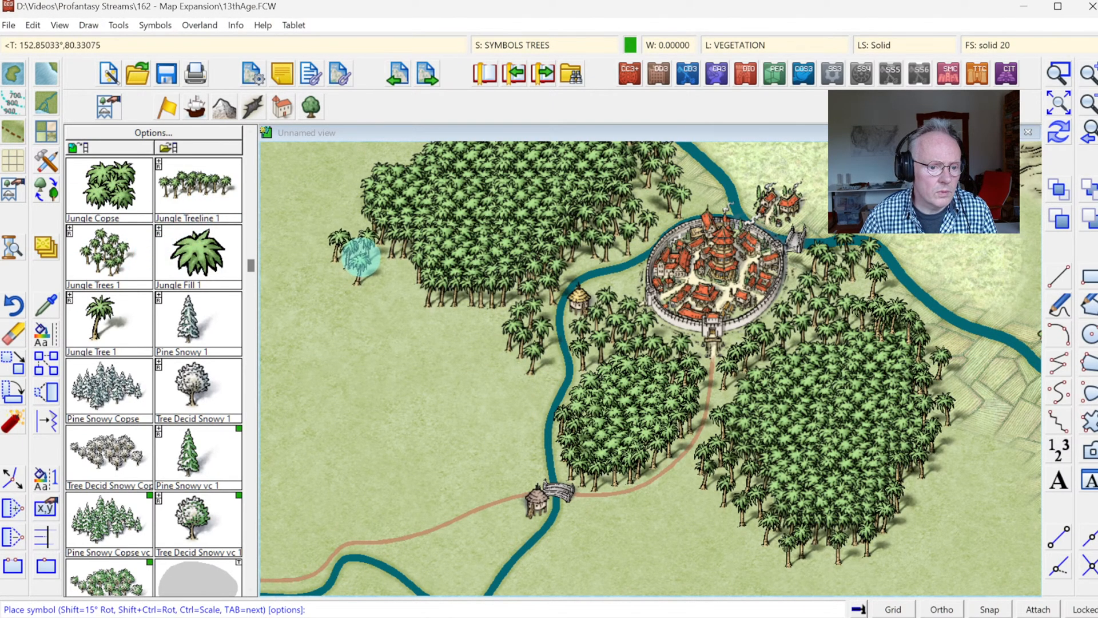
pyautogui.click(398, 279)
pyautogui.click(440, 312)
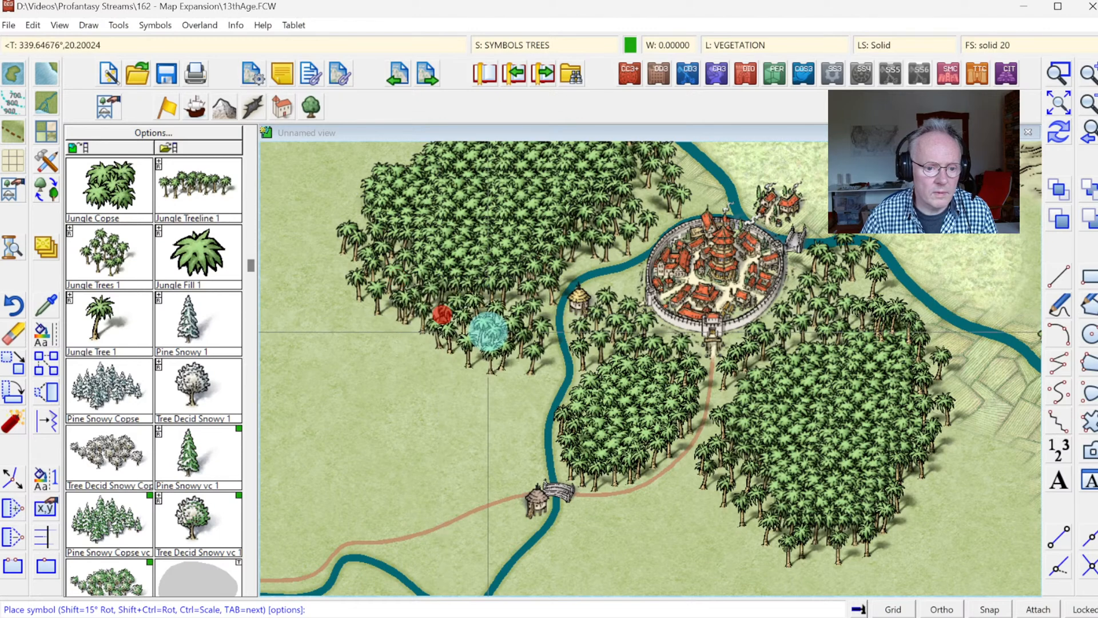
pyautogui.click(494, 332)
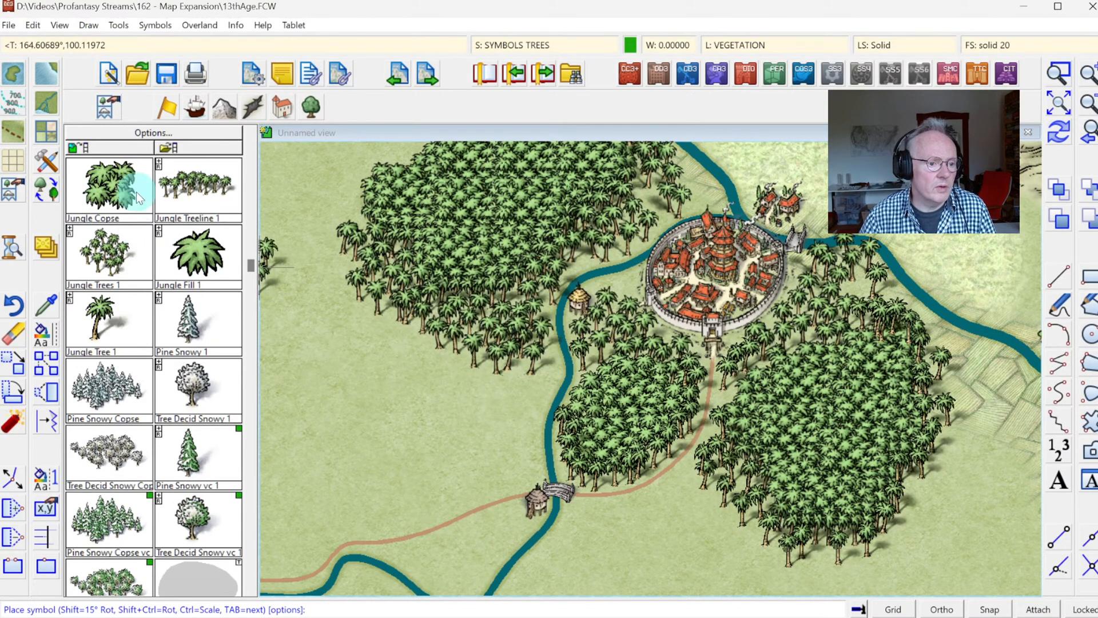
# Step: Draw a new jungle area with the Jungle Tool west of the river, between the existing northwestern jungle and the road
pyautogui.click(250, 136)
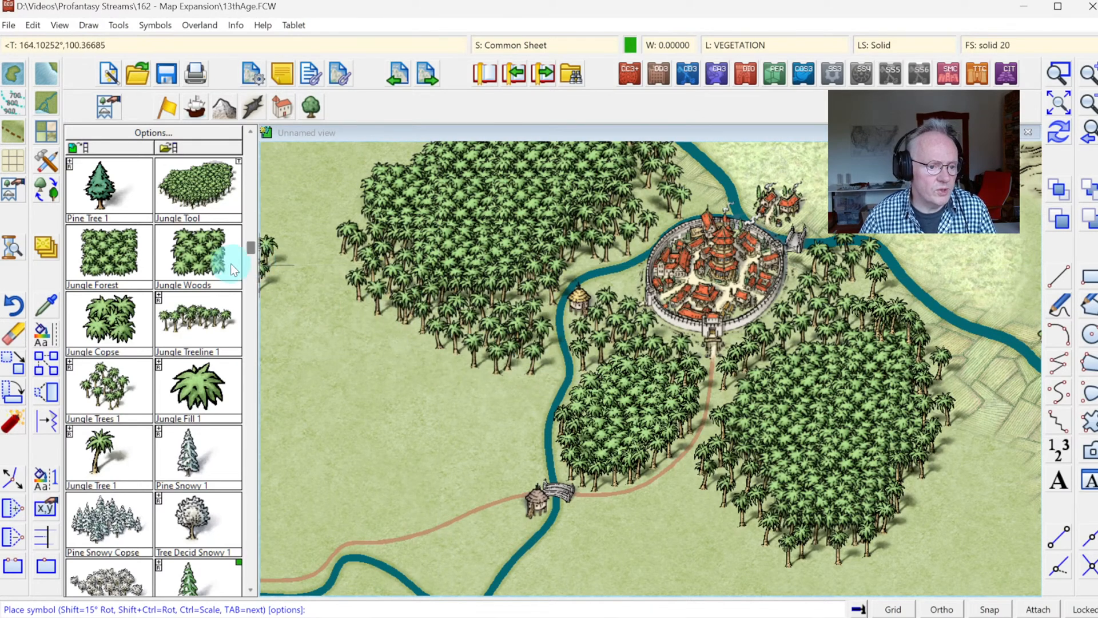
pyautogui.click(191, 195)
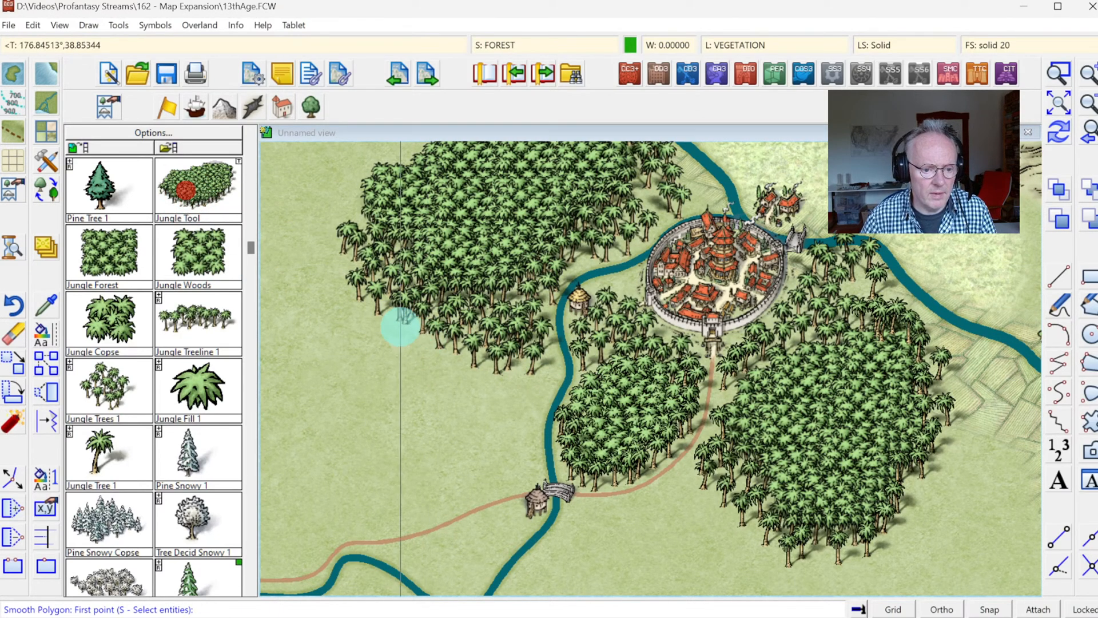
pyautogui.click(408, 323)
pyautogui.click(390, 330)
pyautogui.click(377, 358)
pyautogui.click(397, 401)
pyautogui.click(379, 434)
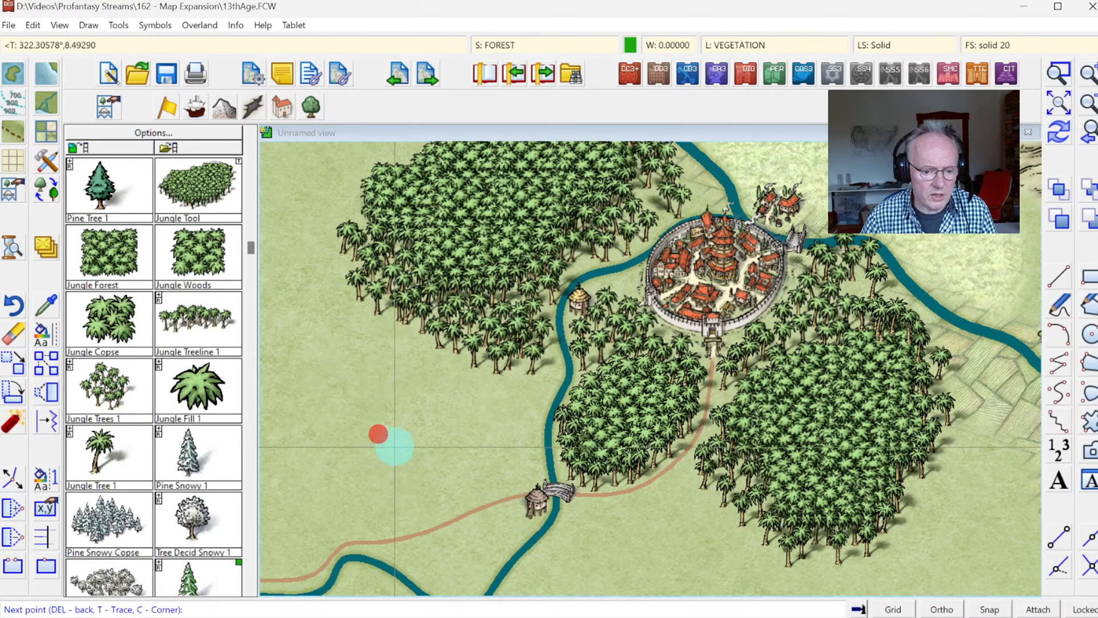
pyautogui.click(466, 479)
pyautogui.click(529, 475)
pyautogui.click(532, 432)
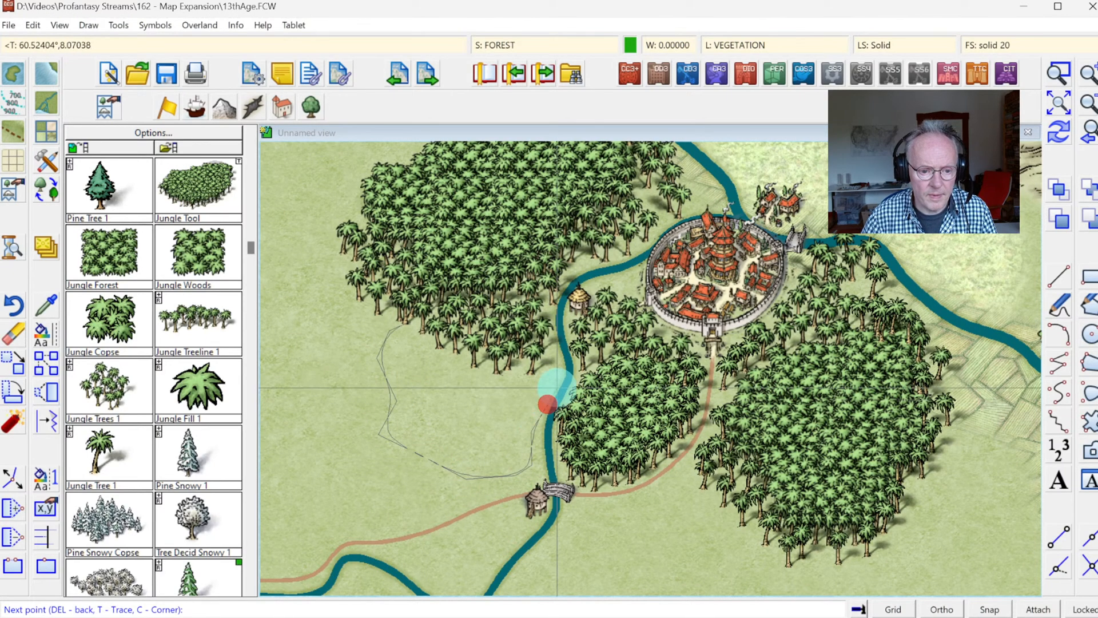
pyautogui.click(558, 380)
pyautogui.click(529, 359)
pyautogui.click(488, 346)
pyautogui.rightClick(452, 329)
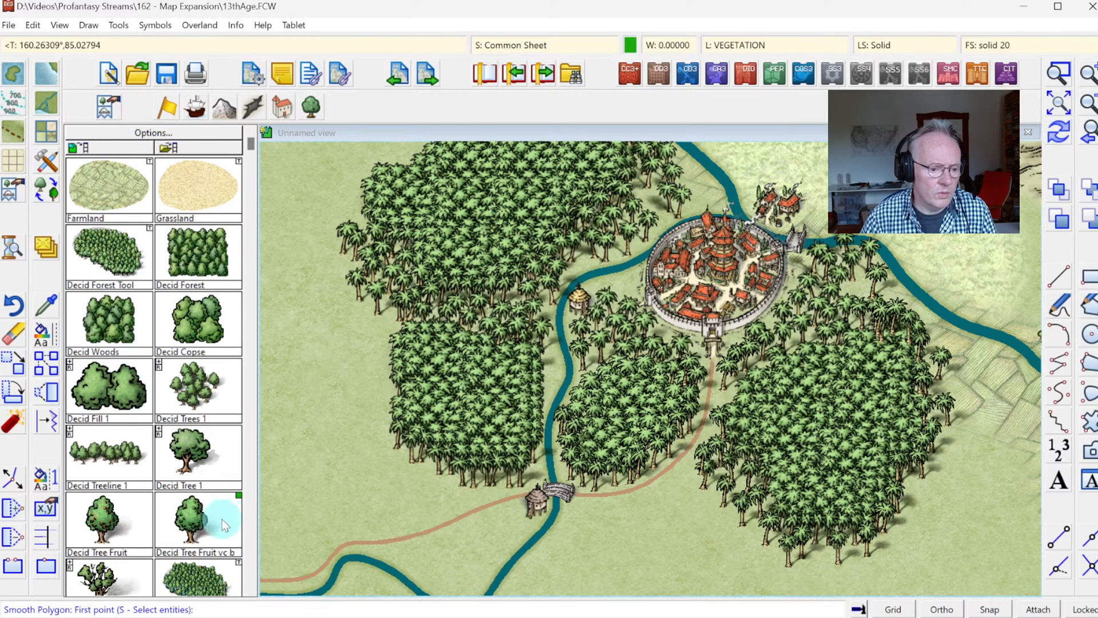
# Step: Place Jungle Tree 1 symbols along the new western jungle's eastern edge beside the river, down to the bridge
pyautogui.click(252, 510)
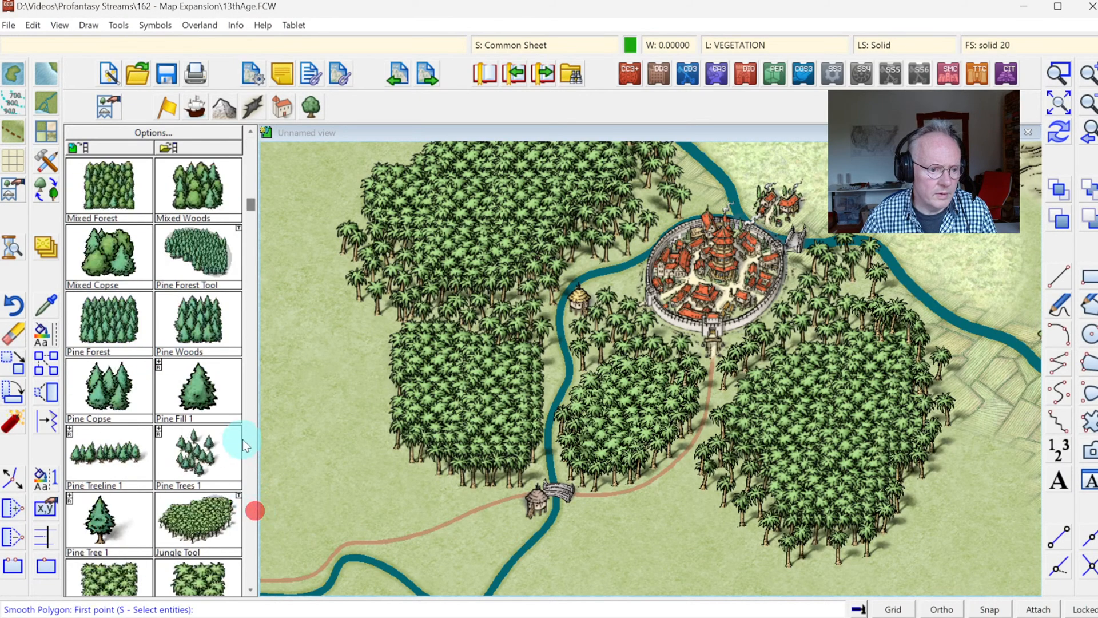
pyautogui.click(248, 499)
pyautogui.click(104, 320)
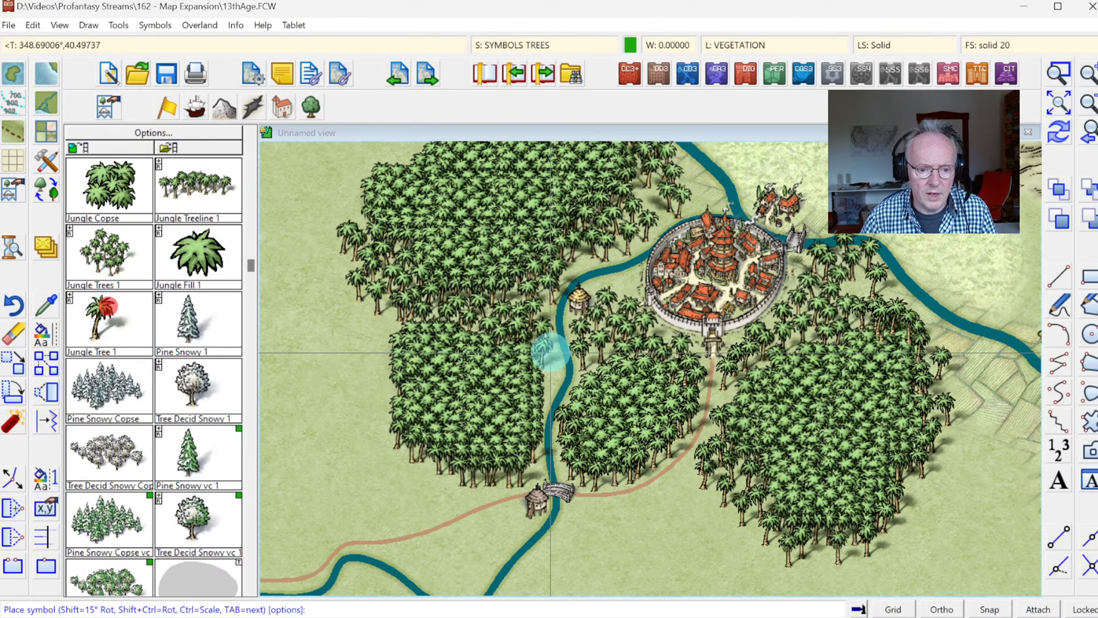
pyautogui.click(555, 361)
pyautogui.click(549, 377)
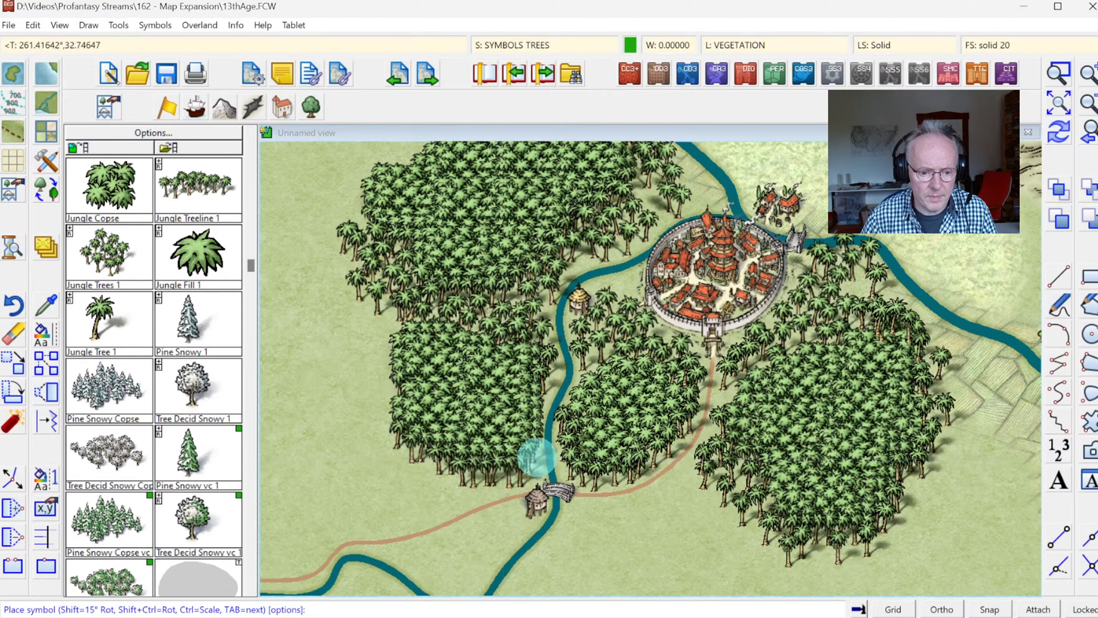
pyautogui.click(540, 463)
pyautogui.click(549, 400)
# Step: Add Jungle Tree 1 symbols to the western jungle's southern edge and to its northwestern corner where it meets the northern jungle
pyautogui.click(492, 473)
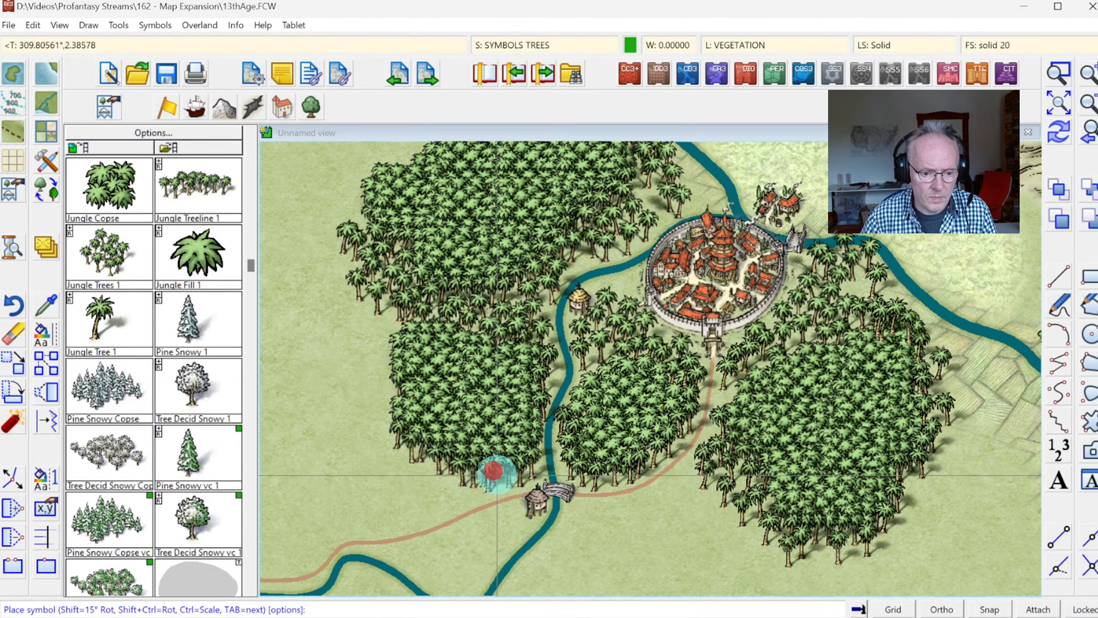
pyautogui.click(481, 481)
pyautogui.click(452, 467)
pyautogui.click(381, 316)
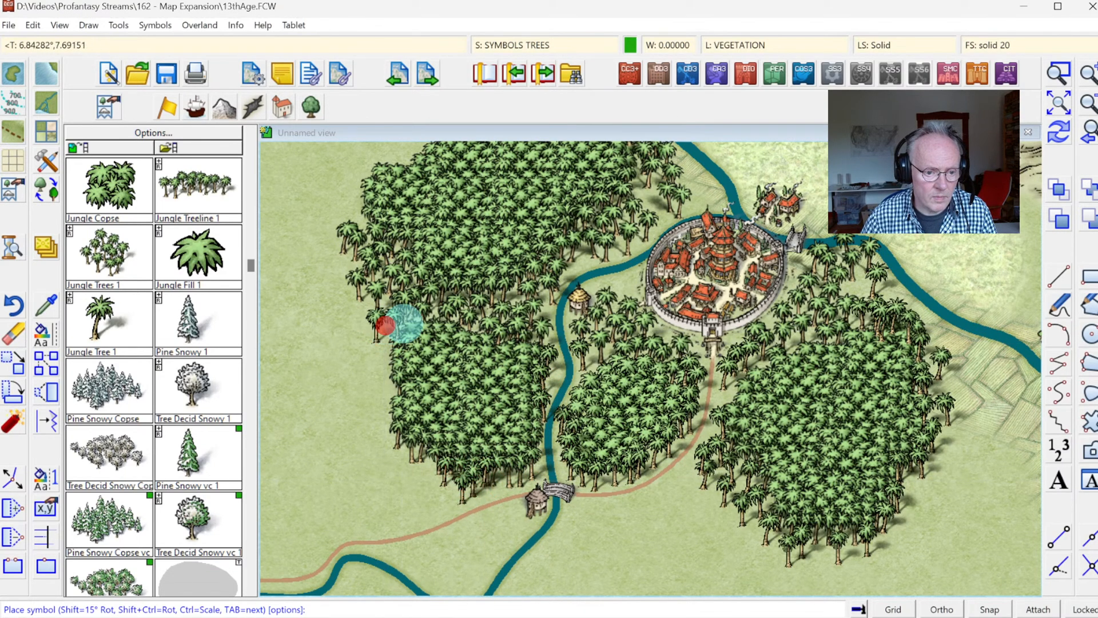
pyautogui.click(402, 324)
pyautogui.click(384, 359)
# Step: Add Jungle Tree 1 symbols to the northern jungle's edge west of the city and along the road beside the southeastern jungle
pyautogui.click(665, 207)
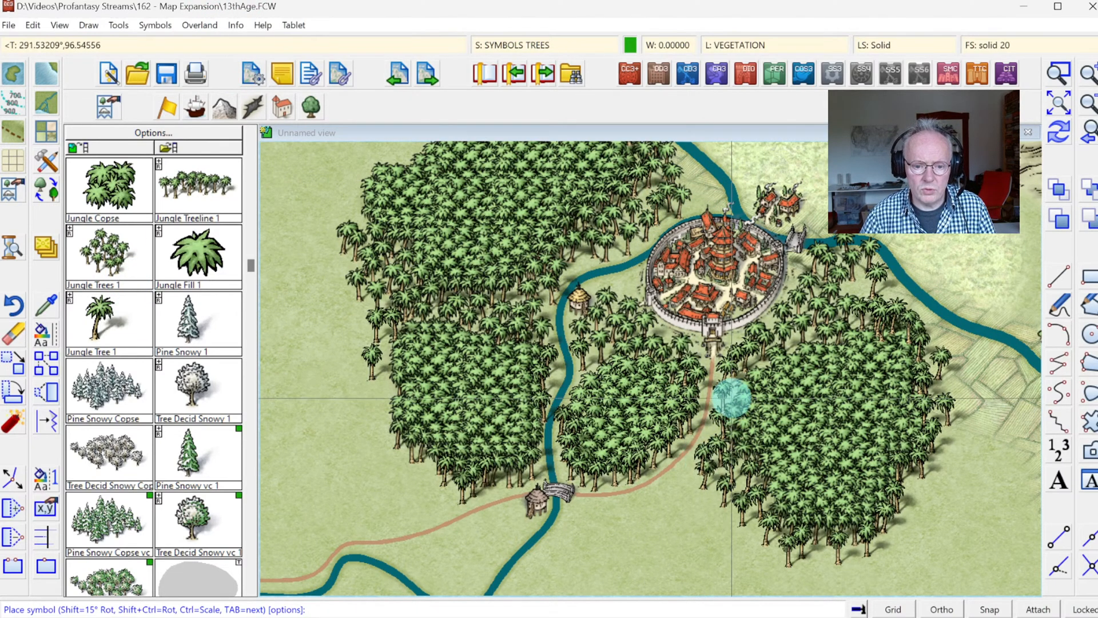
pyautogui.click(737, 402)
pyautogui.click(699, 472)
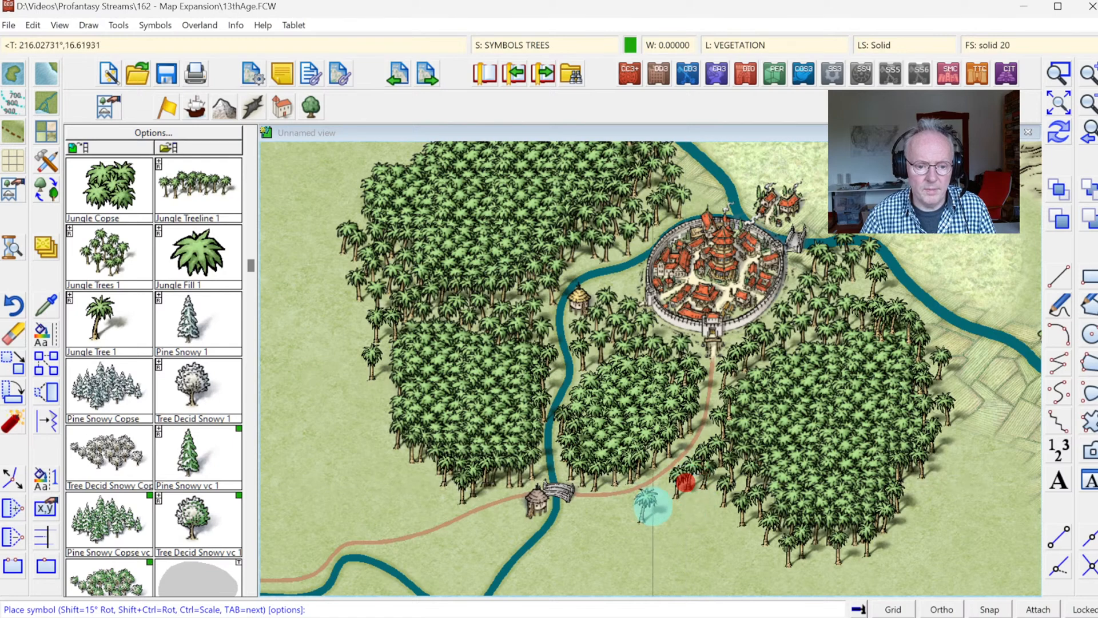
# Step: Run Sort Symbols In Map on all entities of the map
pyautogui.click(155, 25)
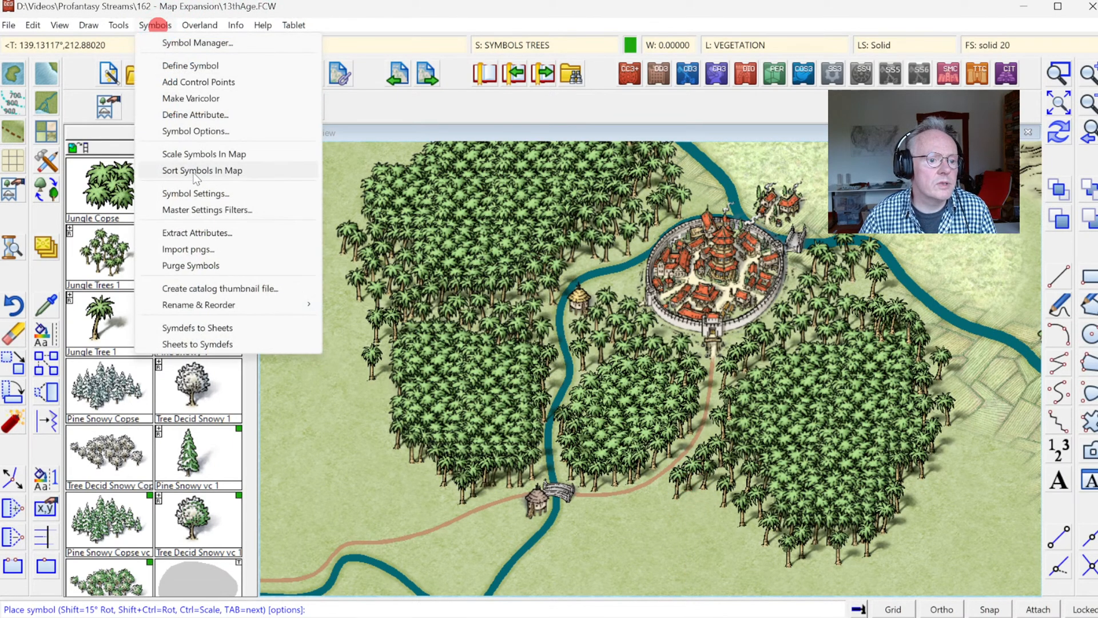
pyautogui.click(197, 171)
pyautogui.rightClick(550, 247)
pyautogui.click(541, 325)
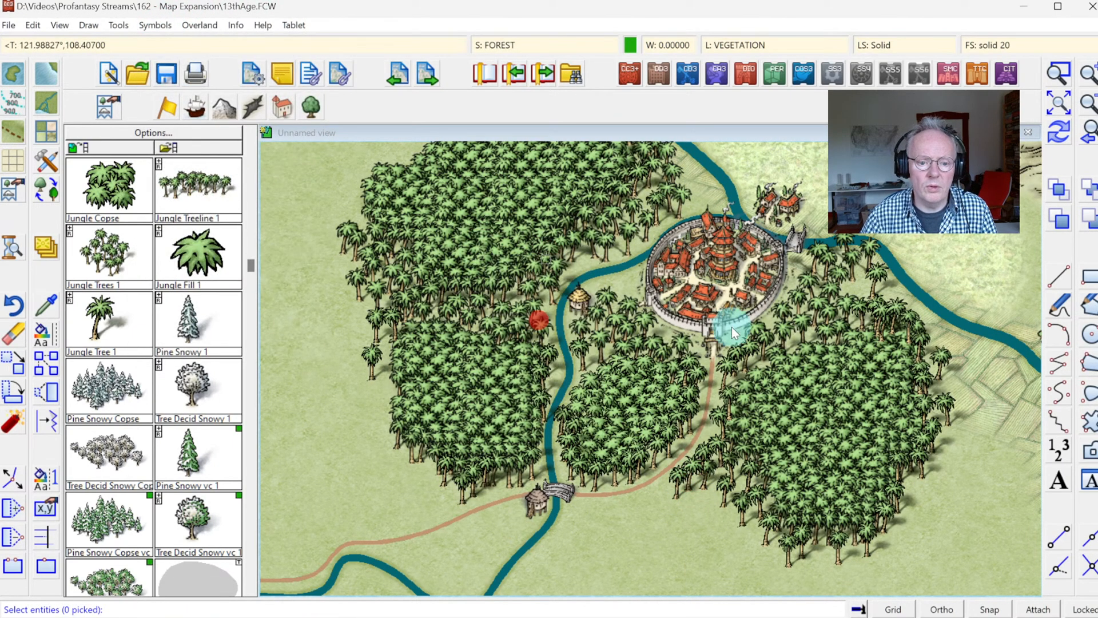
pyautogui.rightClick(647, 314)
pyautogui.click(674, 322)
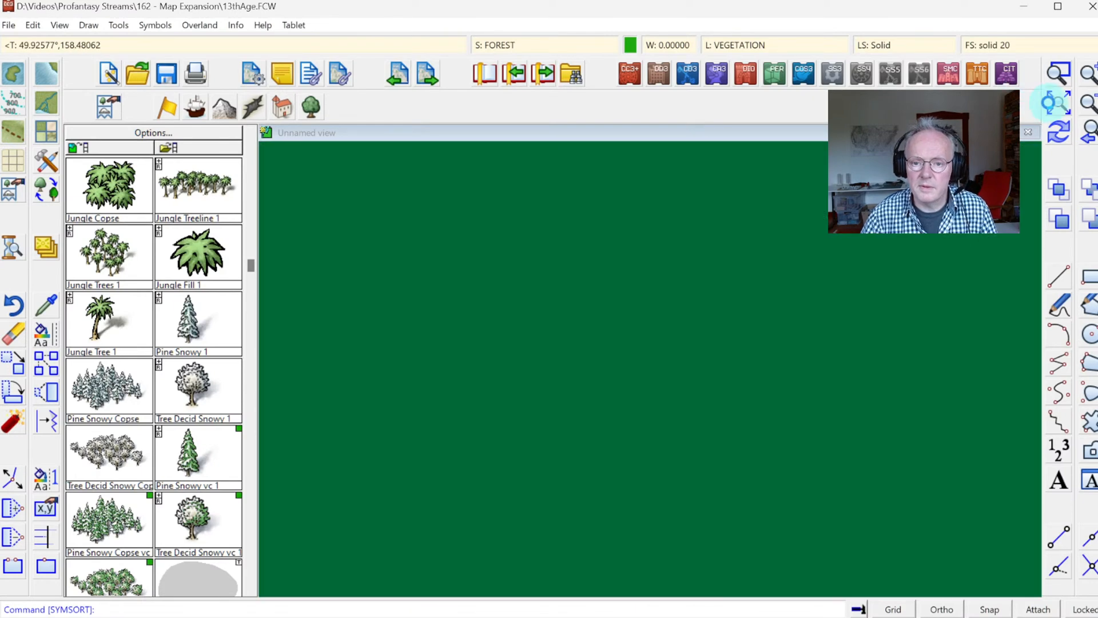
# Step: Draw a large jungle with the Terrain Default, Forest Jungle tool from the southern map border up towards the southeastern jungle
pyautogui.click(1091, 107)
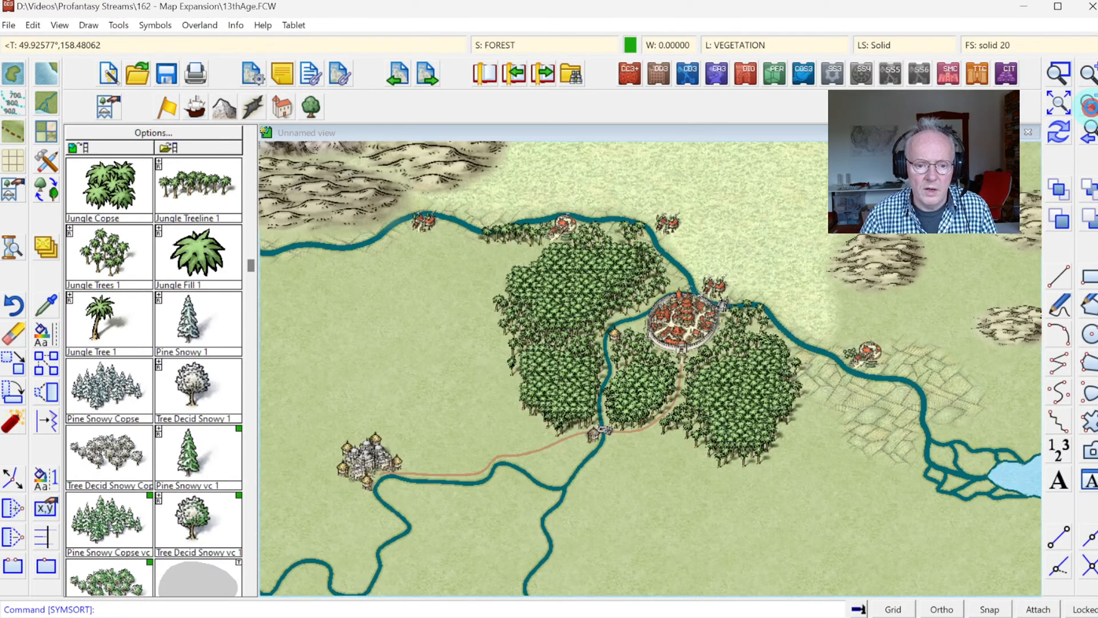
pyautogui.click(1089, 107)
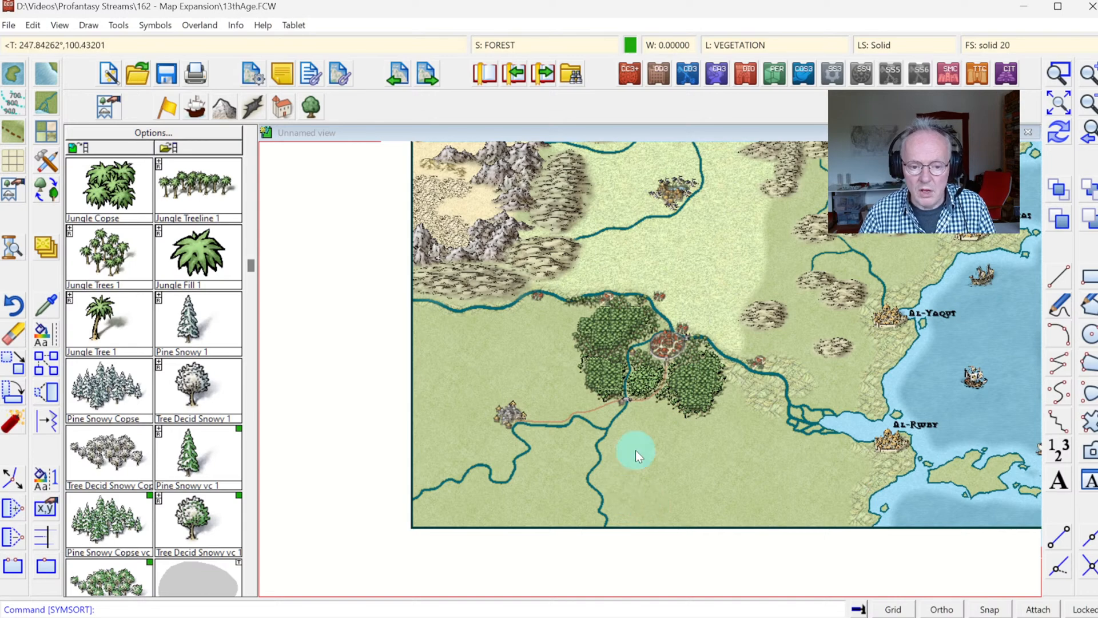
pyautogui.click(47, 141)
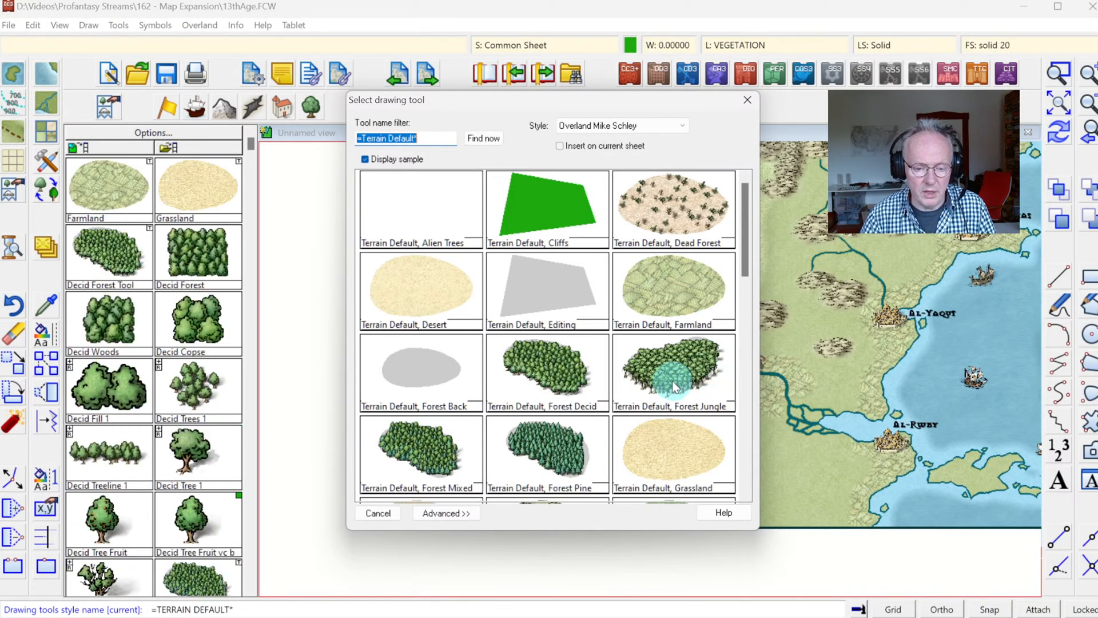
pyautogui.click(672, 380)
pyautogui.click(627, 533)
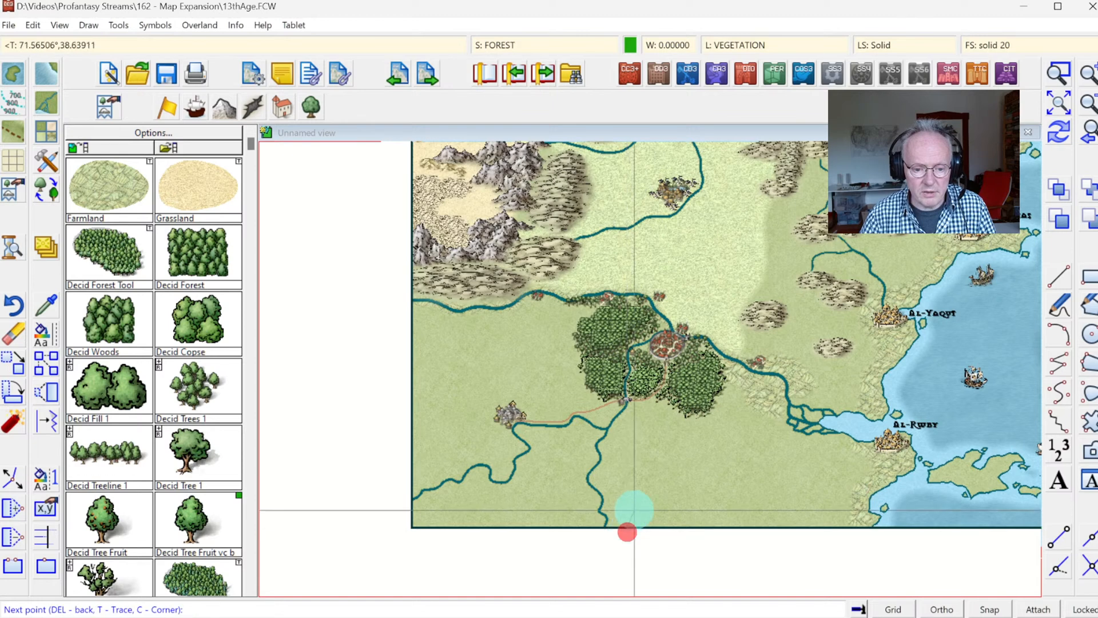
pyautogui.click(620, 488)
pyautogui.click(610, 456)
pyautogui.click(677, 432)
pyautogui.click(738, 404)
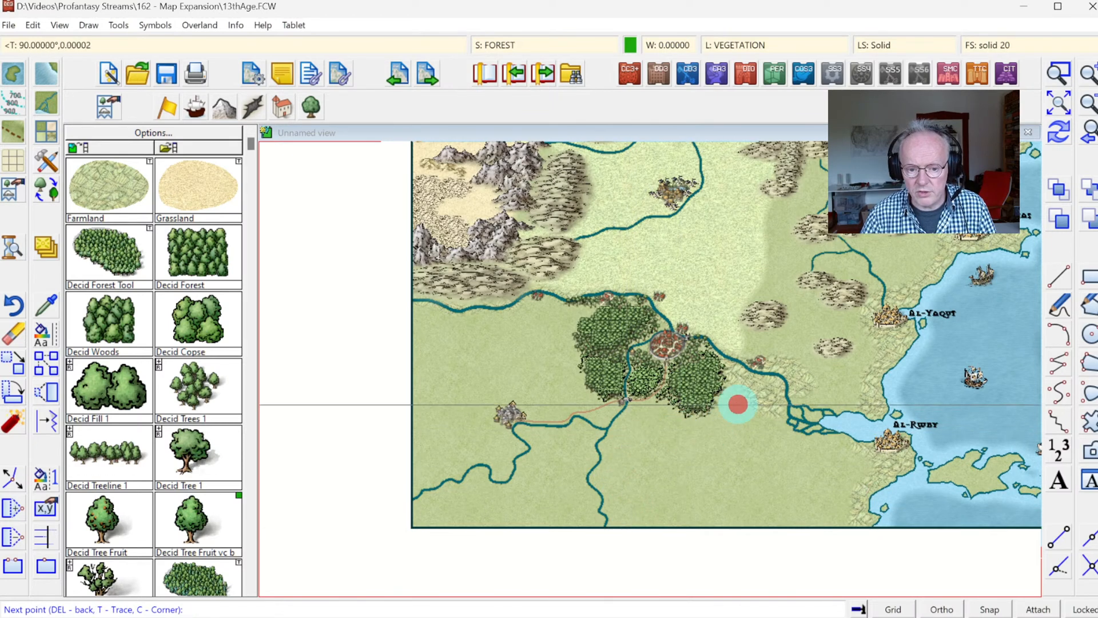
pyautogui.click(772, 427)
pyautogui.click(814, 500)
pyautogui.rightClick(832, 546)
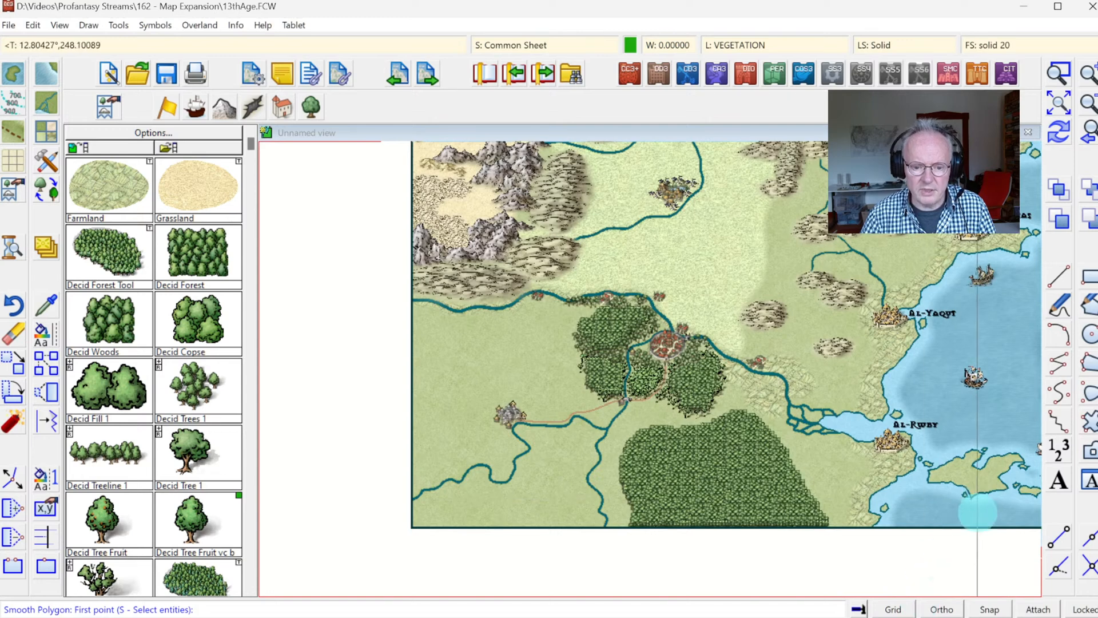
pyautogui.rightClick(895, 558)
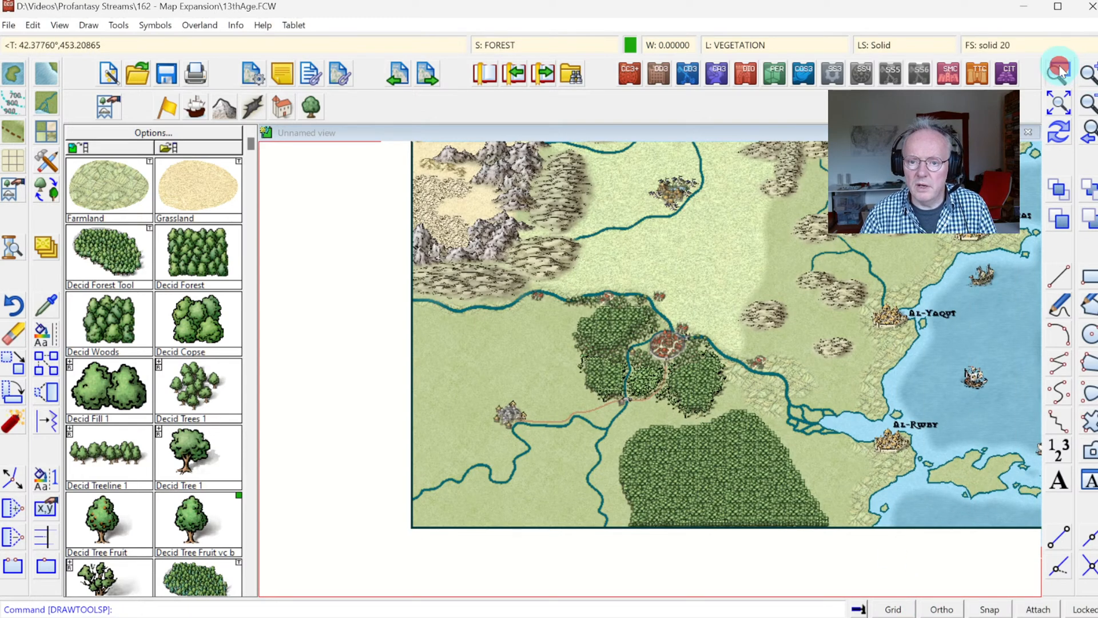
# Step: Erase the jungle symbols inside the large southern jungle to open a small rectangular clearing
pyautogui.click(554, 372)
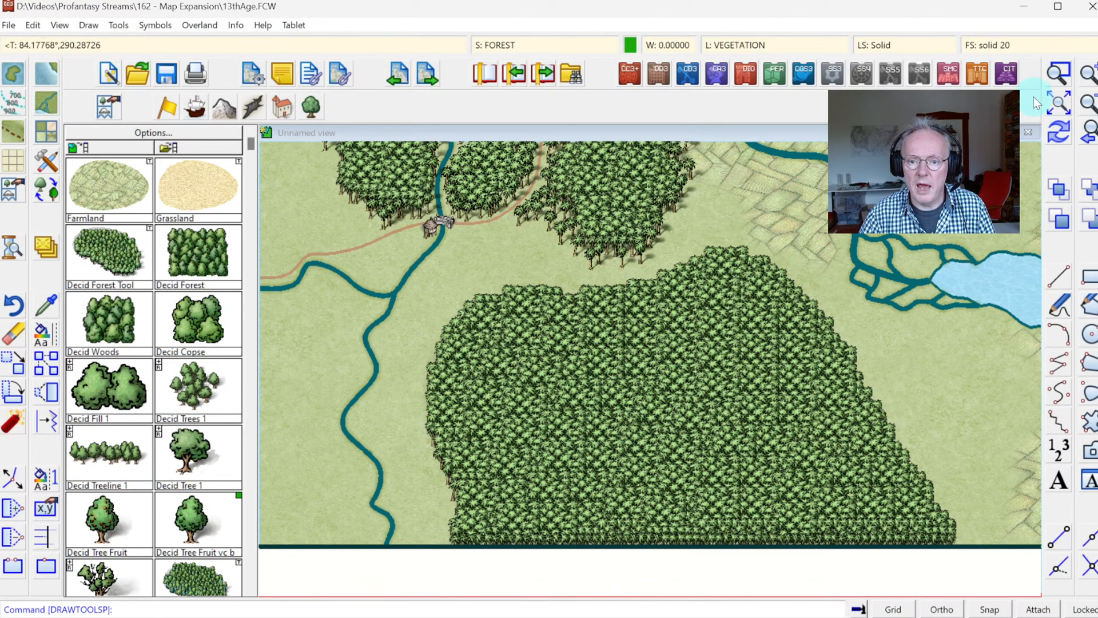
pyautogui.click(1057, 71)
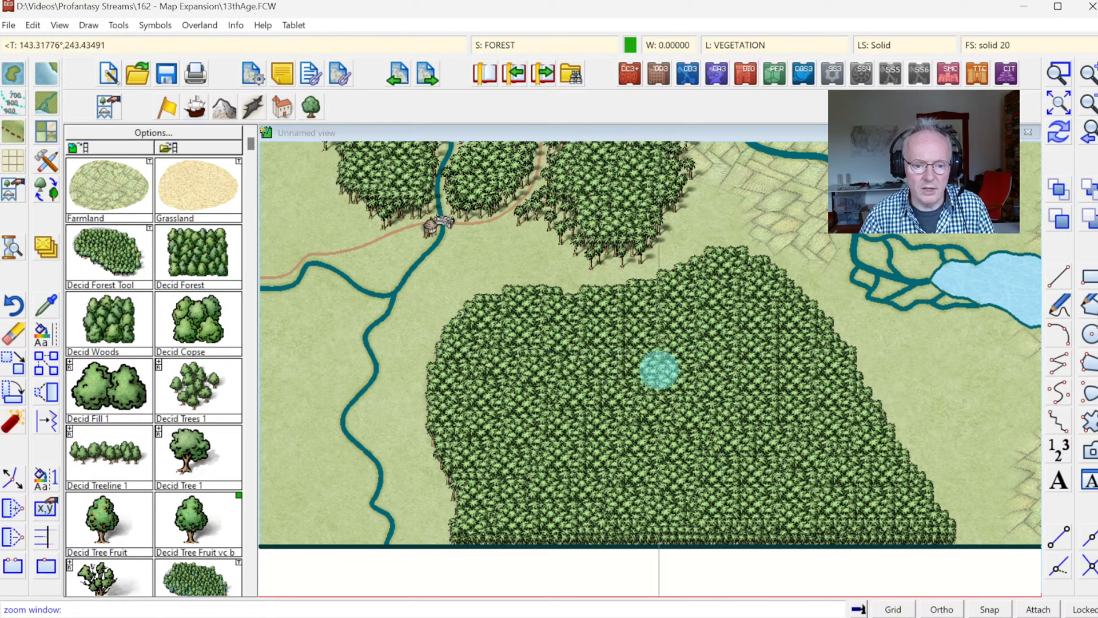
pyautogui.rightClick(627, 372)
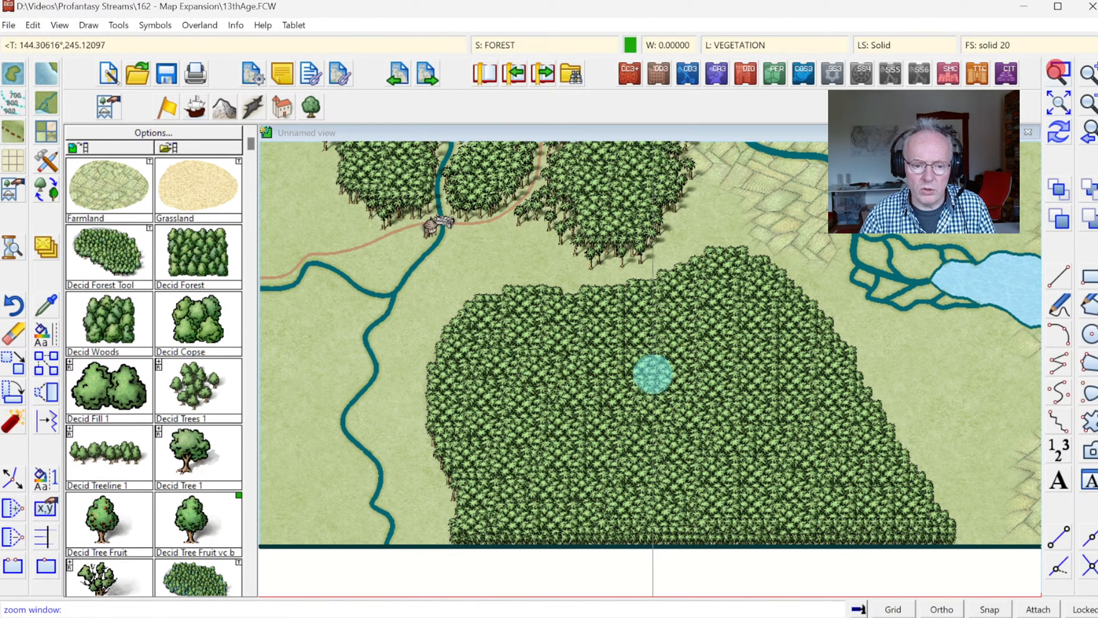
pyautogui.scroll(5, 664, 444)
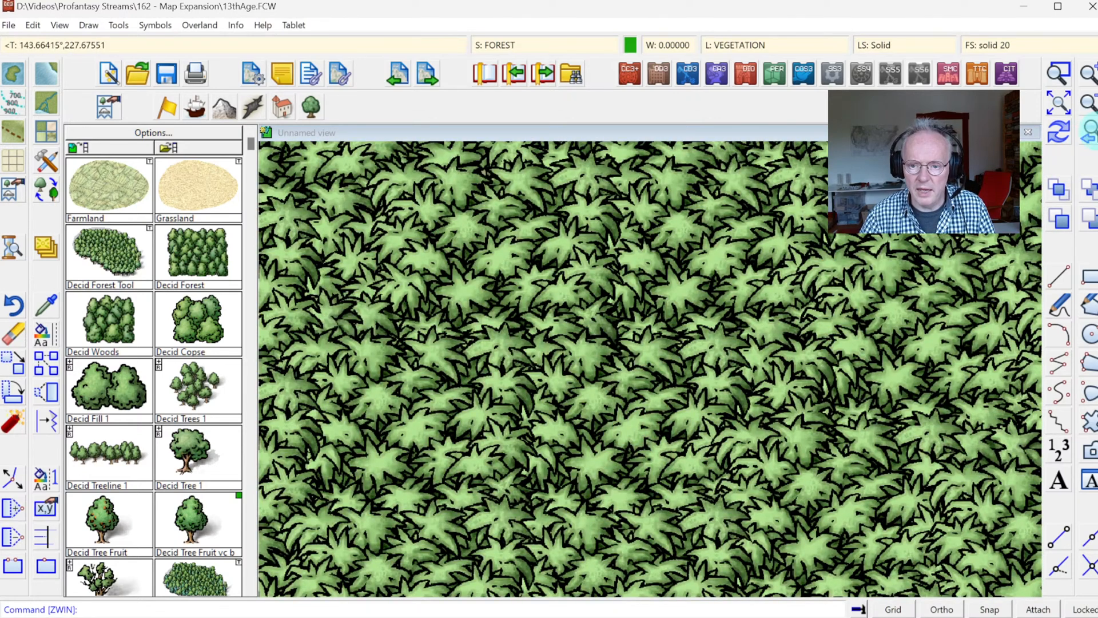
pyautogui.click(1089, 106)
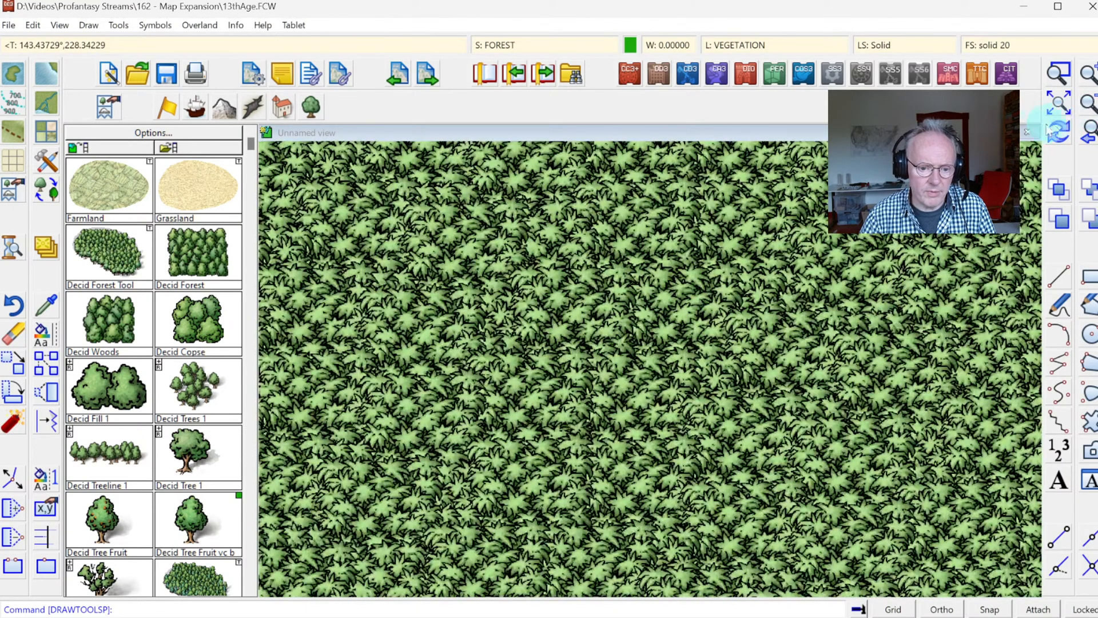
pyautogui.click(197, 346)
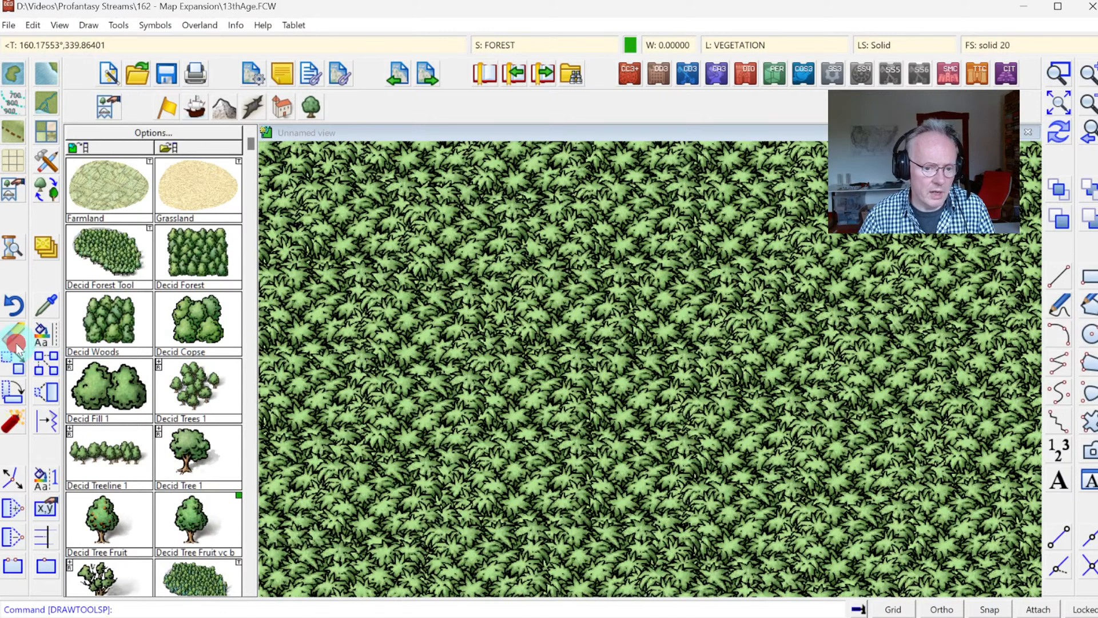
pyautogui.click(614, 402)
pyautogui.click(661, 470)
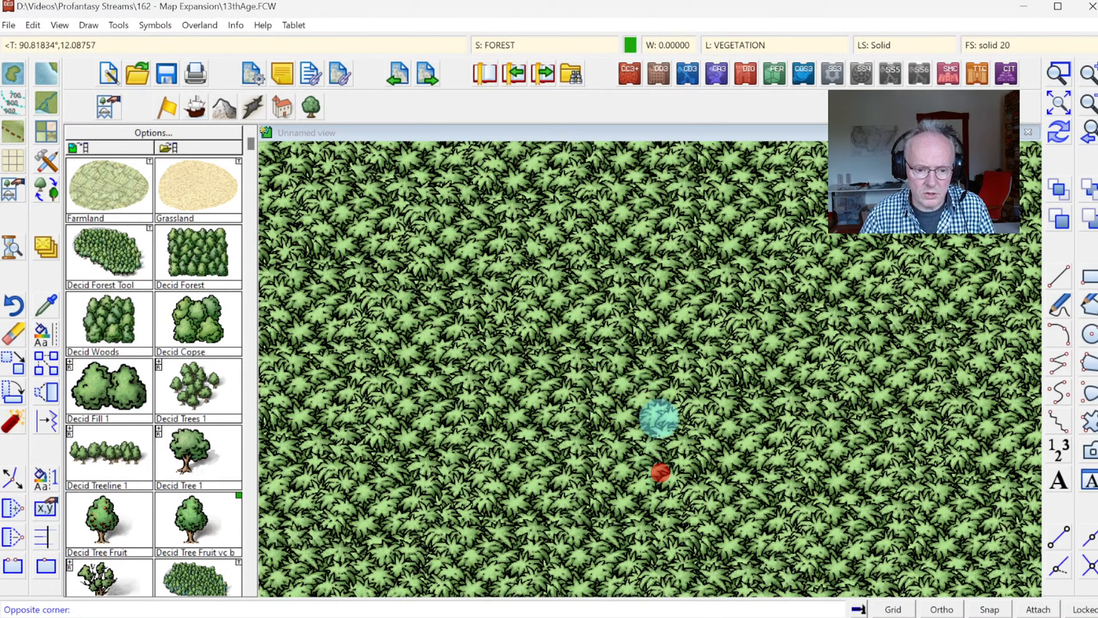
pyautogui.click(665, 386)
pyautogui.rightClick(620, 350)
pyautogui.click(623, 347)
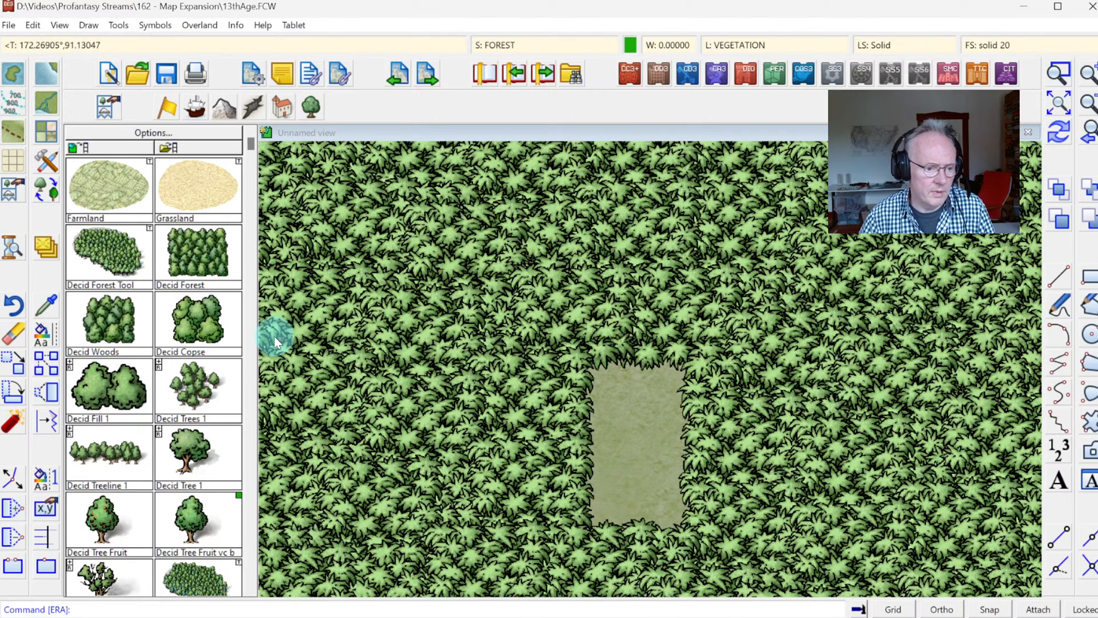
# Step: Place Jungle Fill 1 symbols along the southern and eastern edges of the clearing to make its outline irregular
pyautogui.click(249, 430)
pyautogui.click(185, 327)
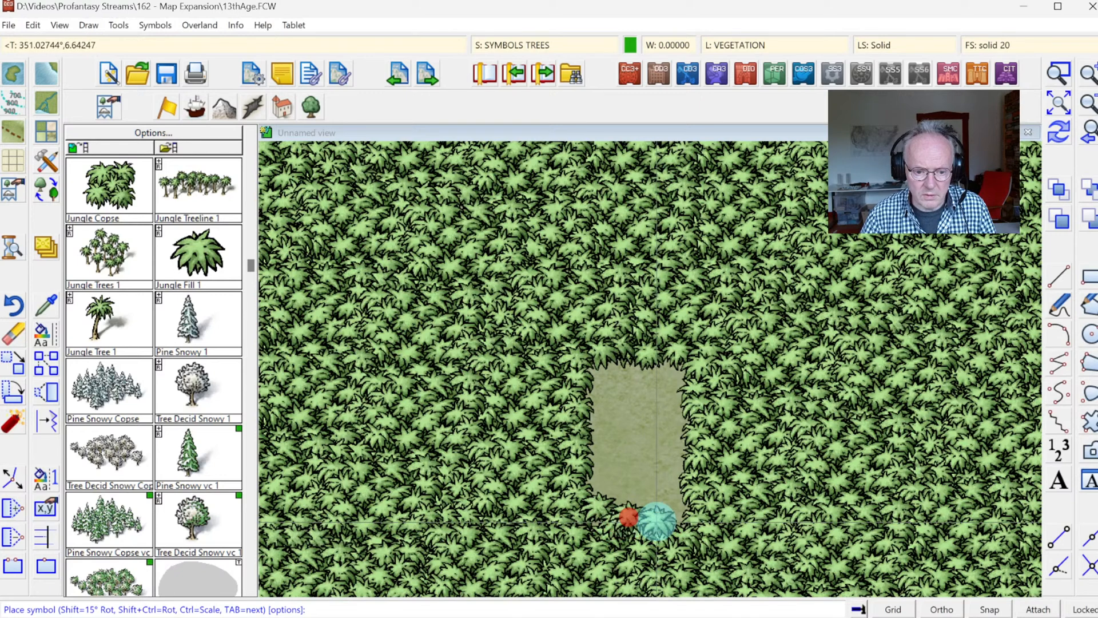
pyautogui.click(679, 495)
pyautogui.click(678, 449)
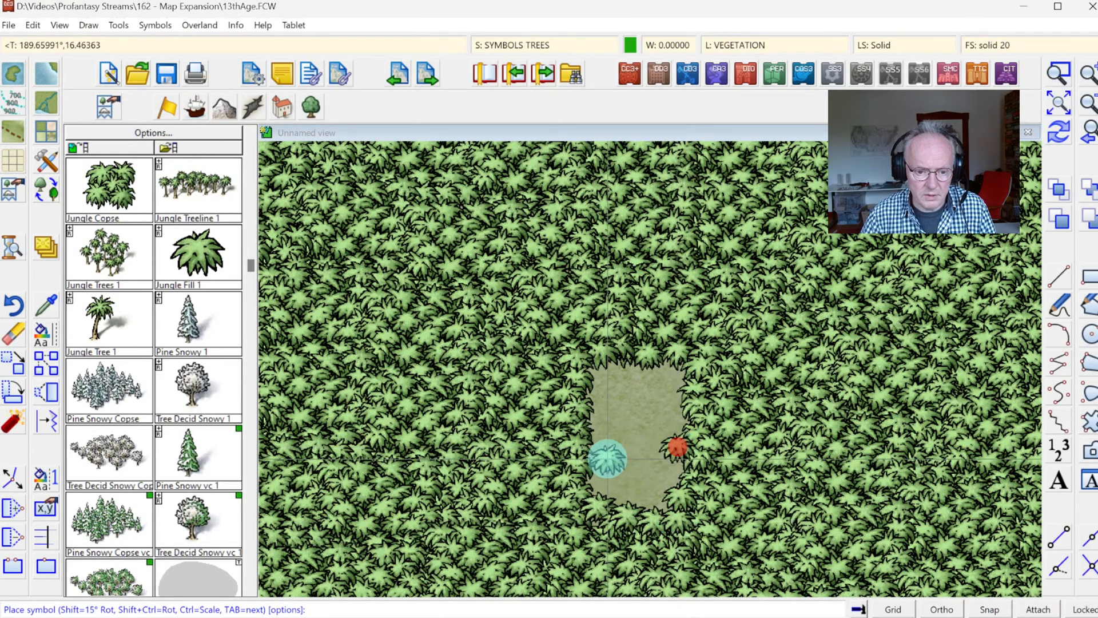
# Step: Place Jungle Tree 1 symbols along the clearing's northern edge so their trunks line the opening
pyautogui.click(100, 320)
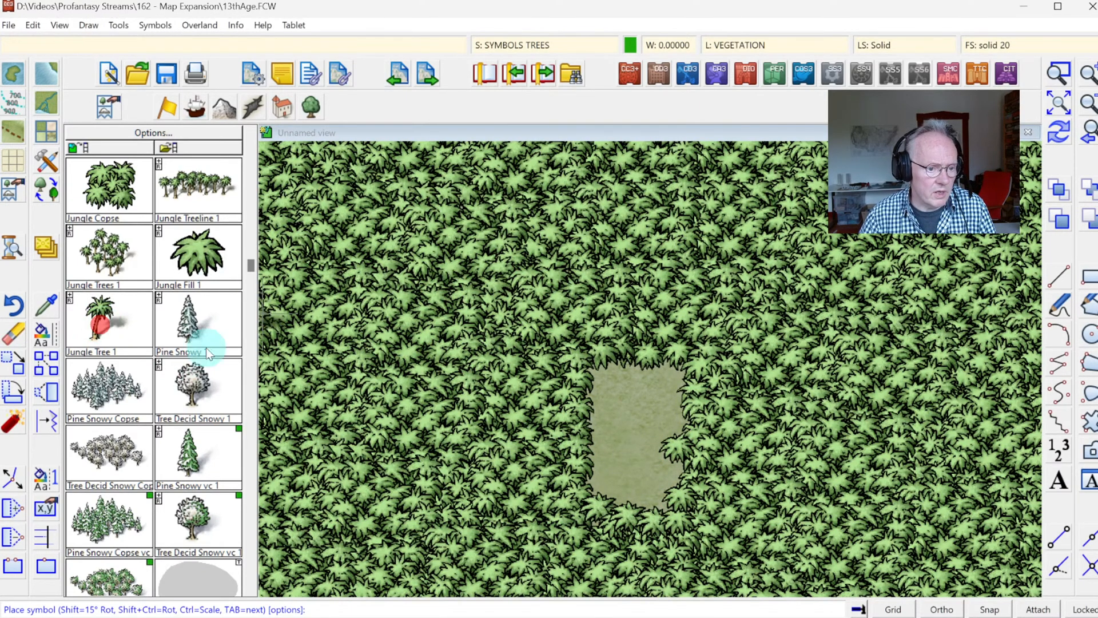
pyautogui.click(620, 371)
pyautogui.click(638, 375)
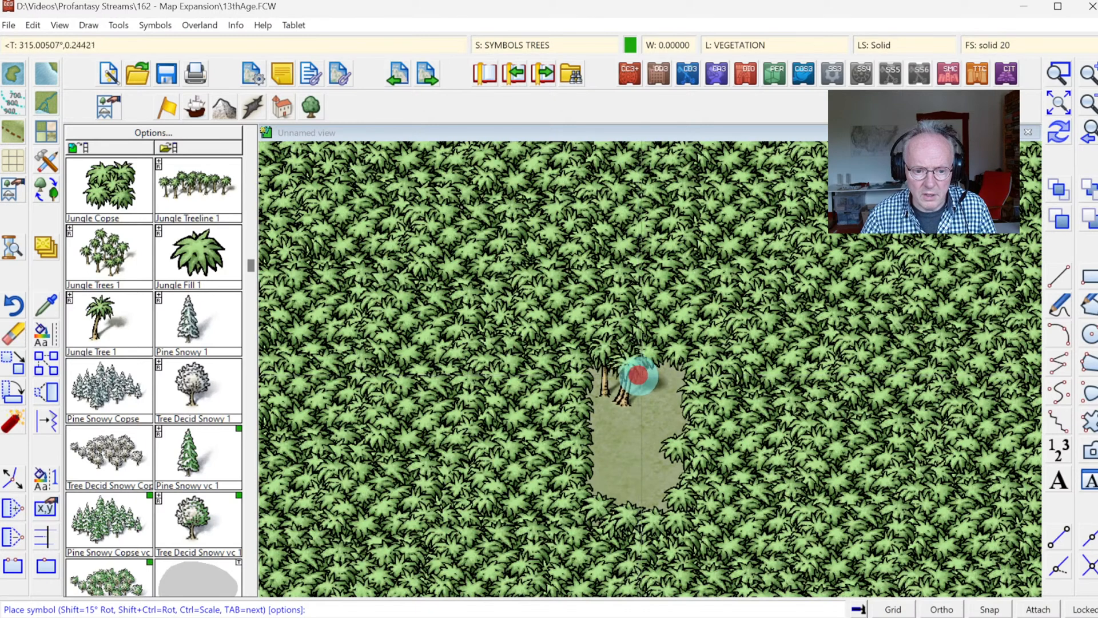
pyautogui.click(677, 365)
pyautogui.click(649, 380)
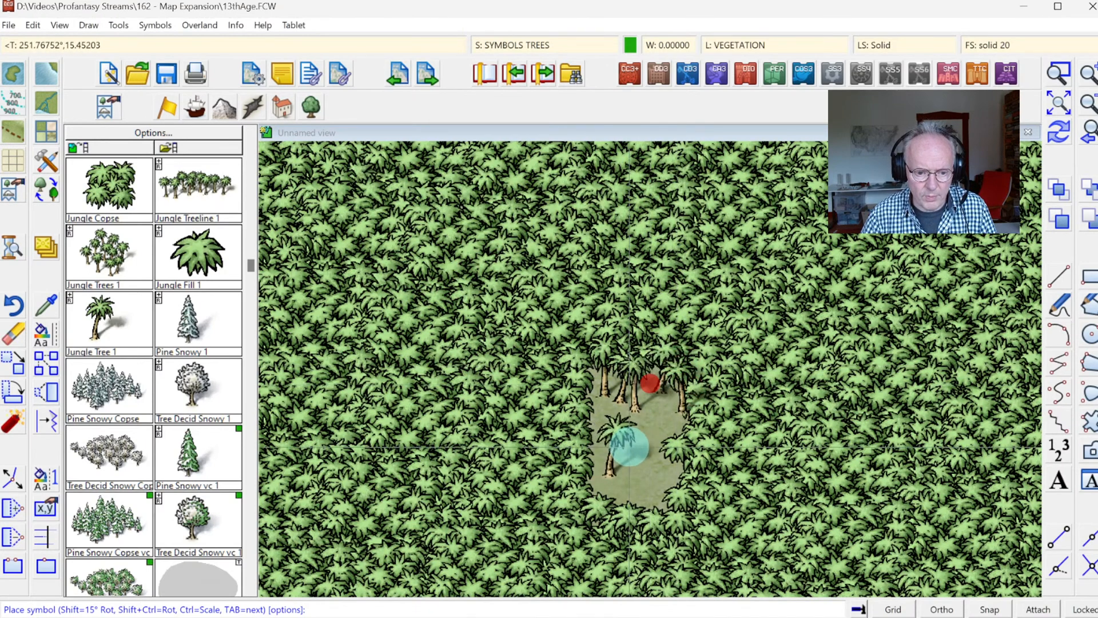
# Step: Place another Jungle Tree 1 and a rescaled Giant Palm 1 inside the jungle clearing
pyautogui.click(617, 428)
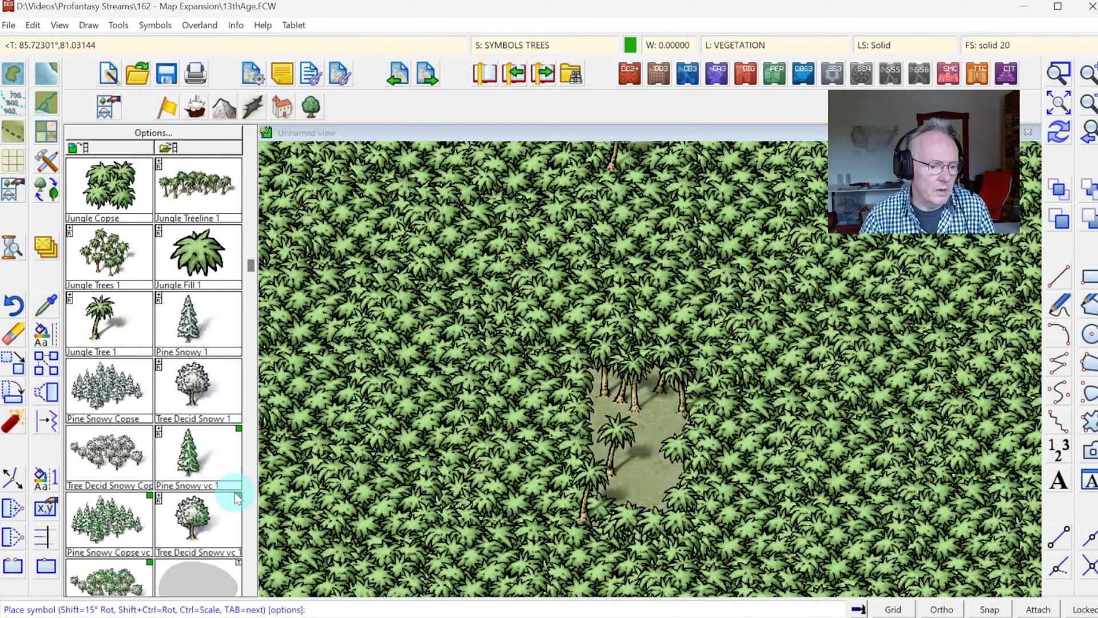
pyautogui.click(252, 504)
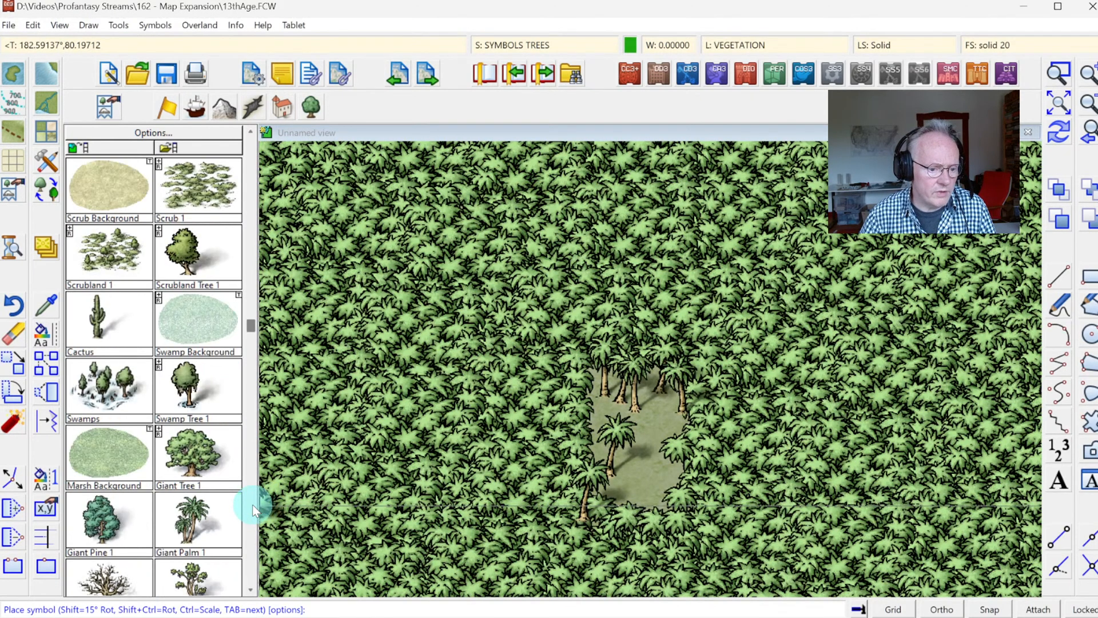
pyautogui.click(253, 503)
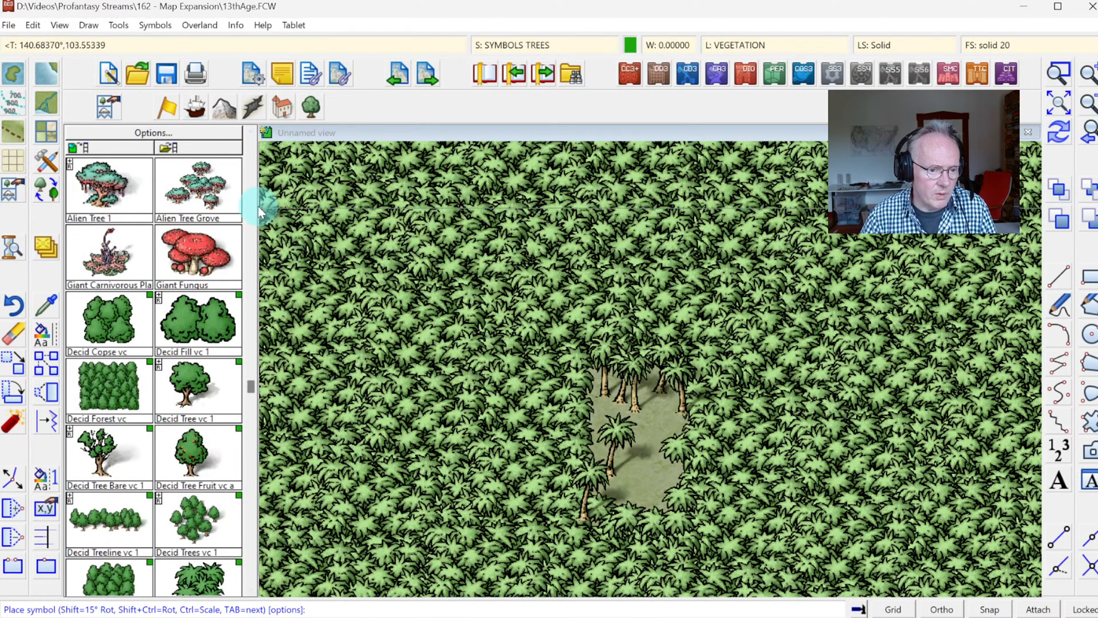
pyautogui.click(201, 585)
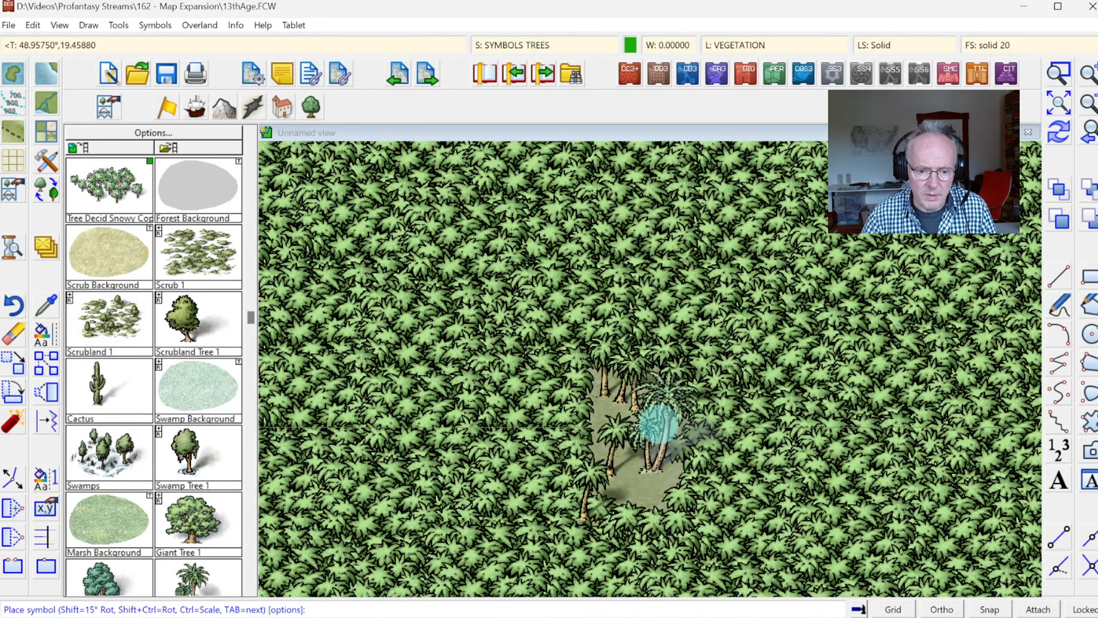
pyautogui.press('ctrl')
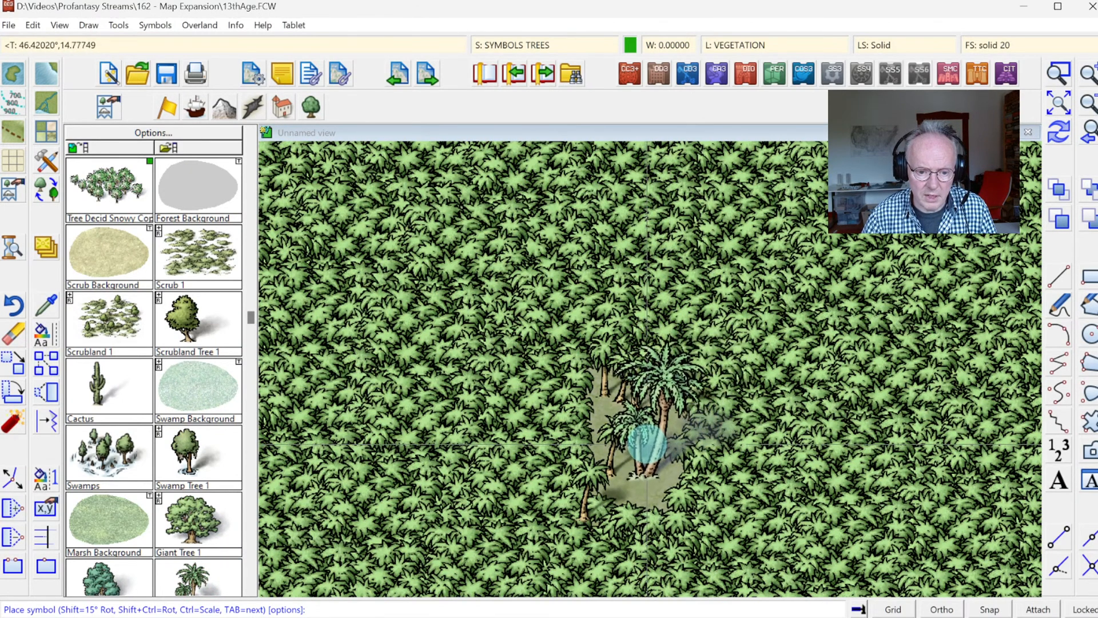
pyautogui.click(645, 441)
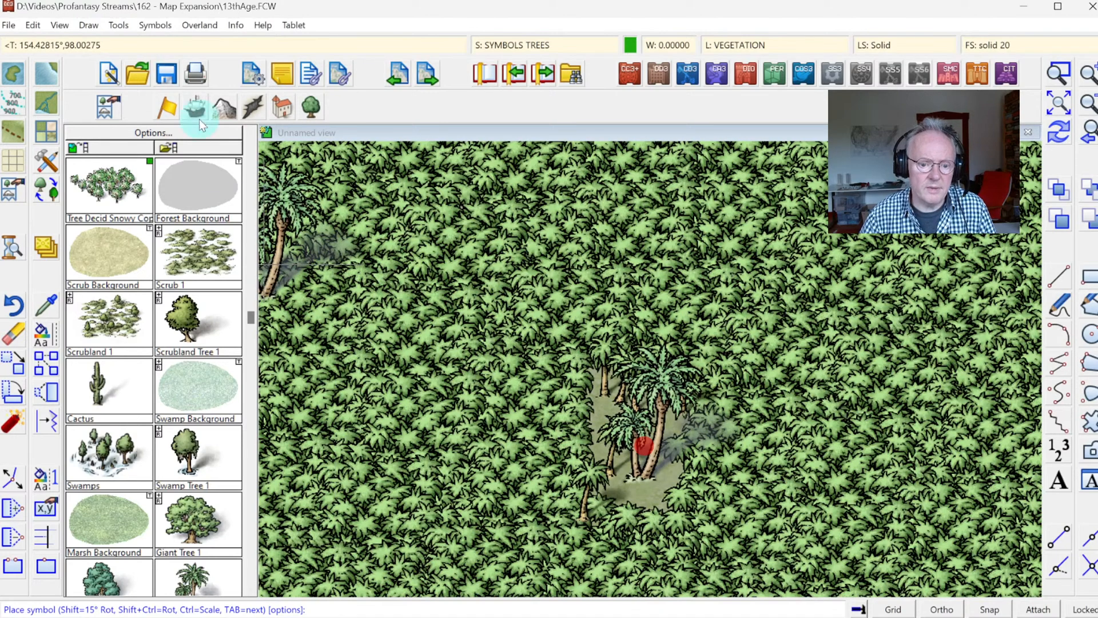
# Step: Sort all symbols in the map so that they overlap in the correct order
pyautogui.click(156, 25)
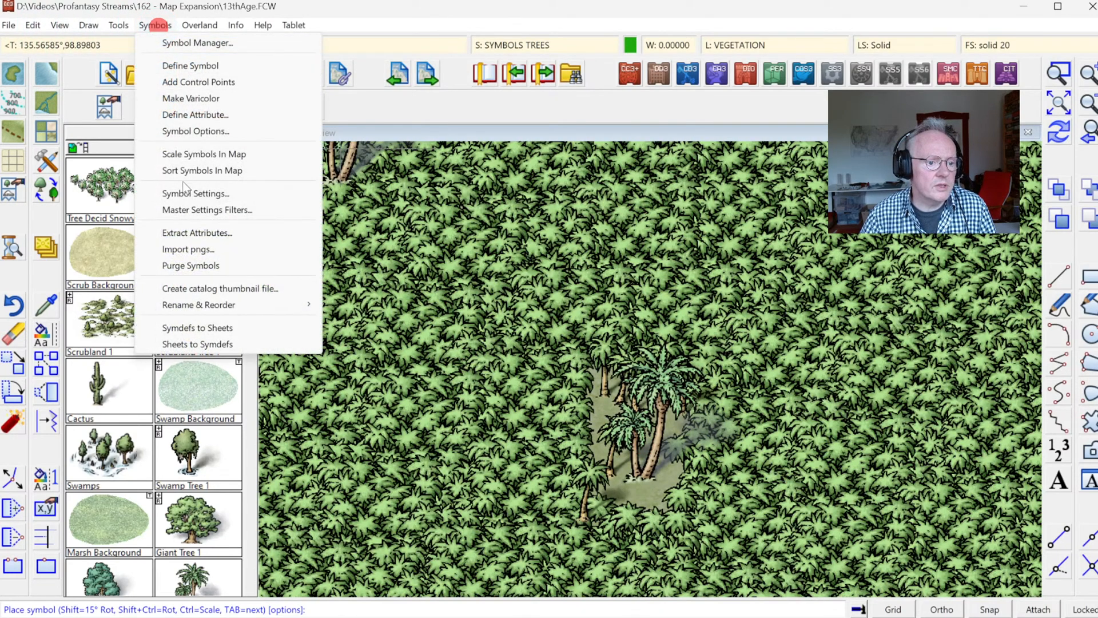
pyautogui.click(183, 173)
pyautogui.rightClick(547, 254)
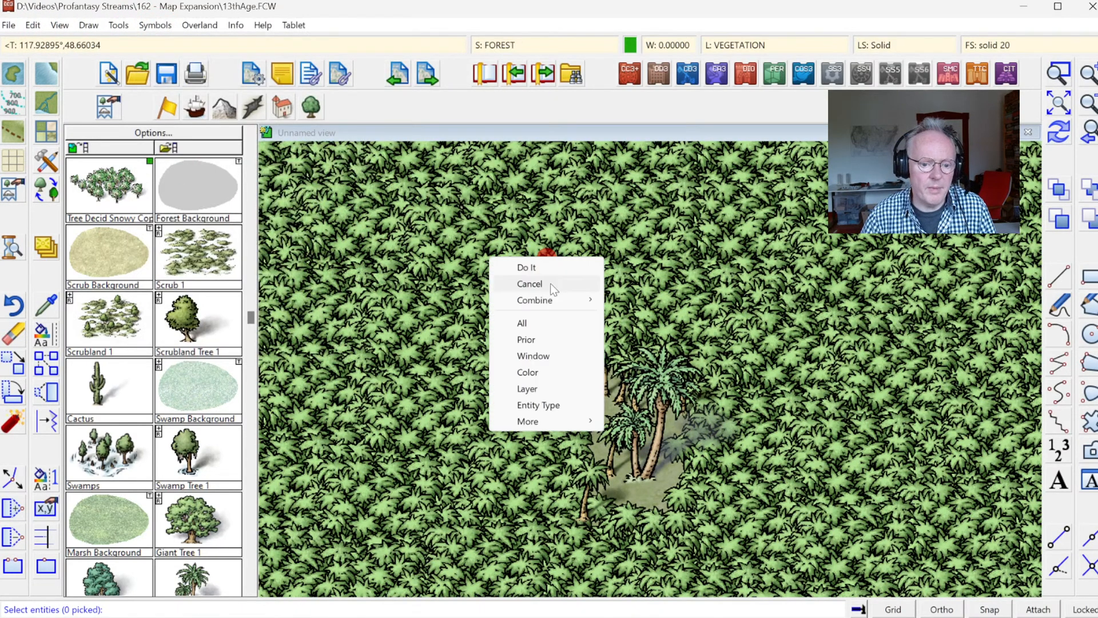
pyautogui.click(524, 321)
pyautogui.rightClick(515, 267)
pyautogui.click(510, 277)
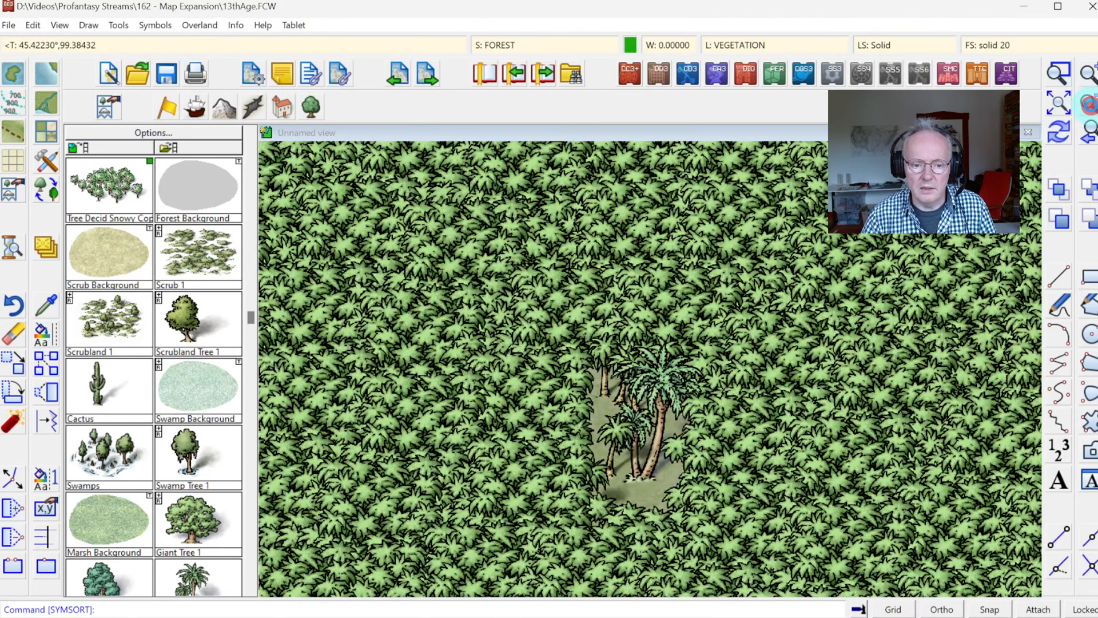
# Step: Erase the large southern jungle together with its clearing and the palms inside it
pyautogui.scroll(-3, 702, 369)
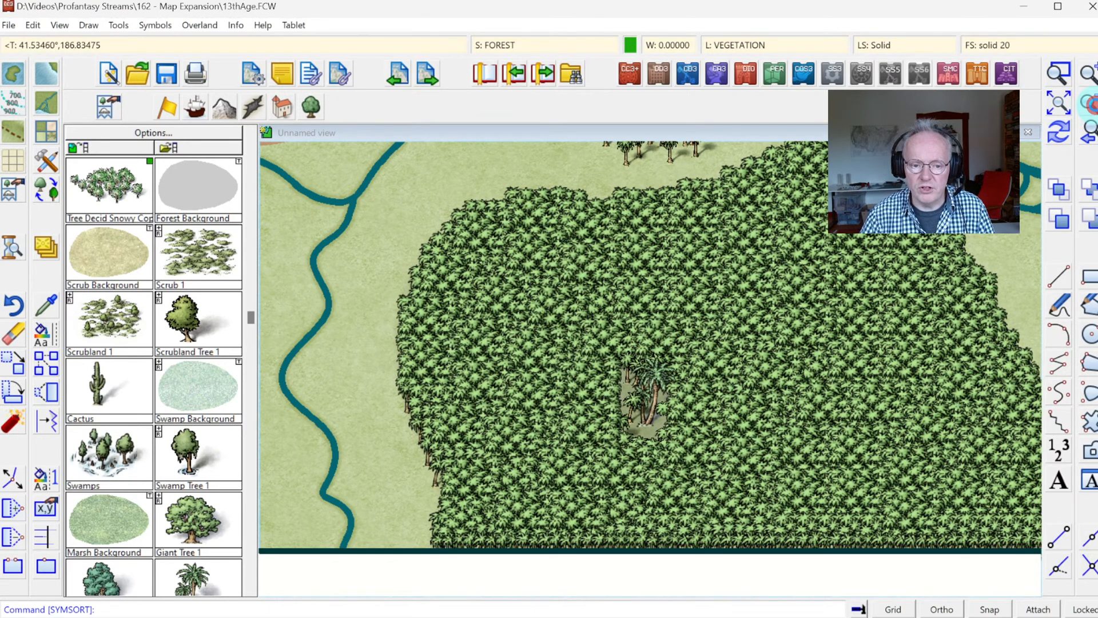
pyautogui.click(1070, 96)
pyautogui.click(1058, 71)
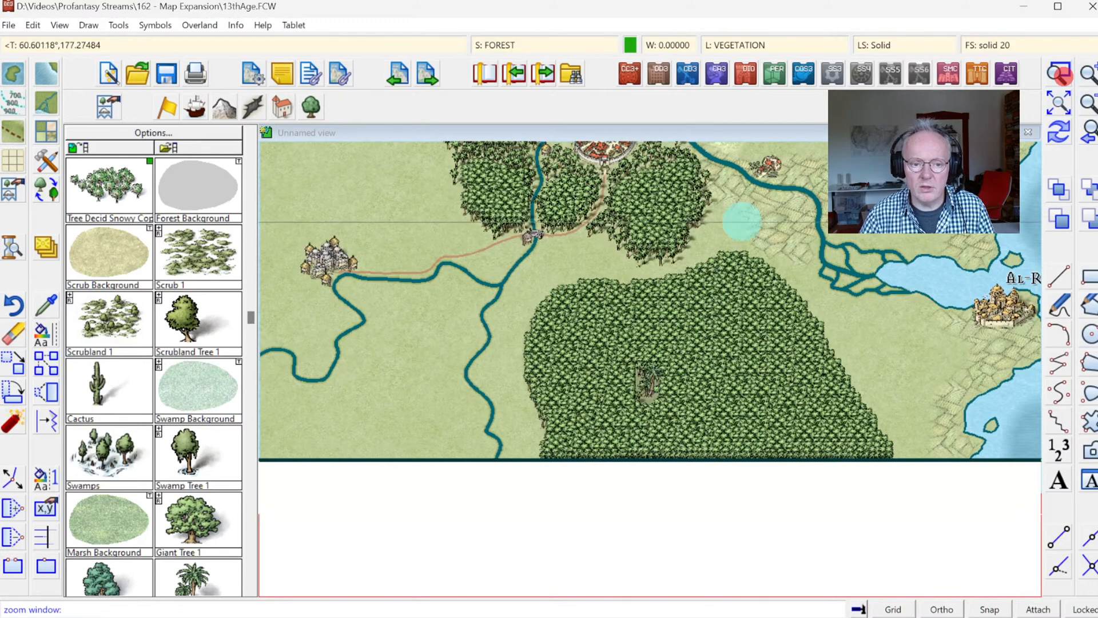
pyautogui.click(426, 196)
pyautogui.click(935, 500)
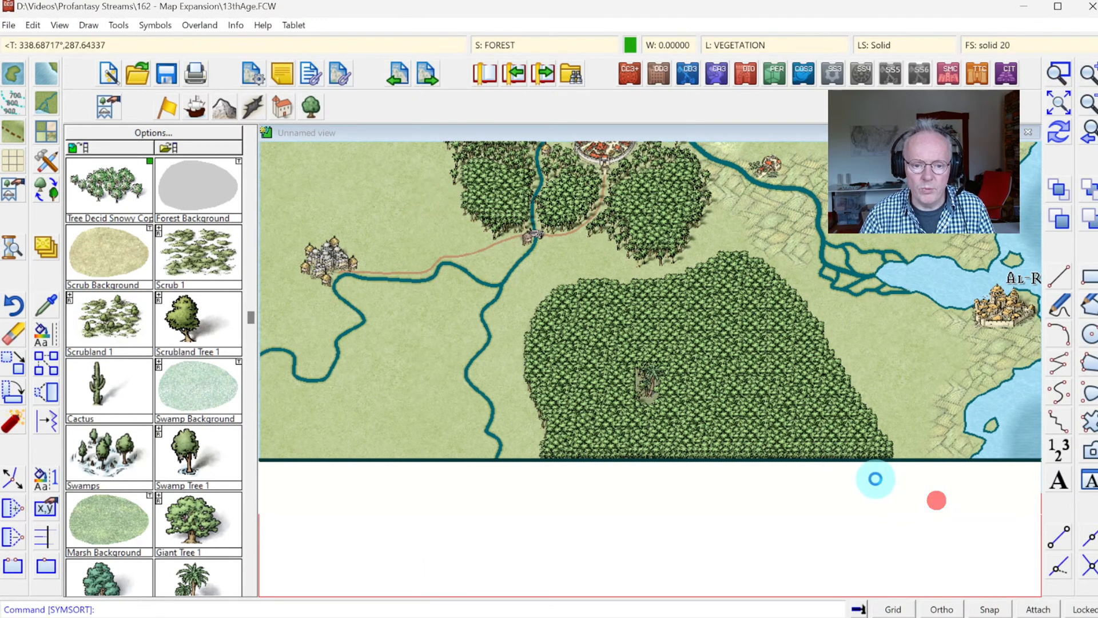
pyautogui.click(13, 334)
pyautogui.click(417, 275)
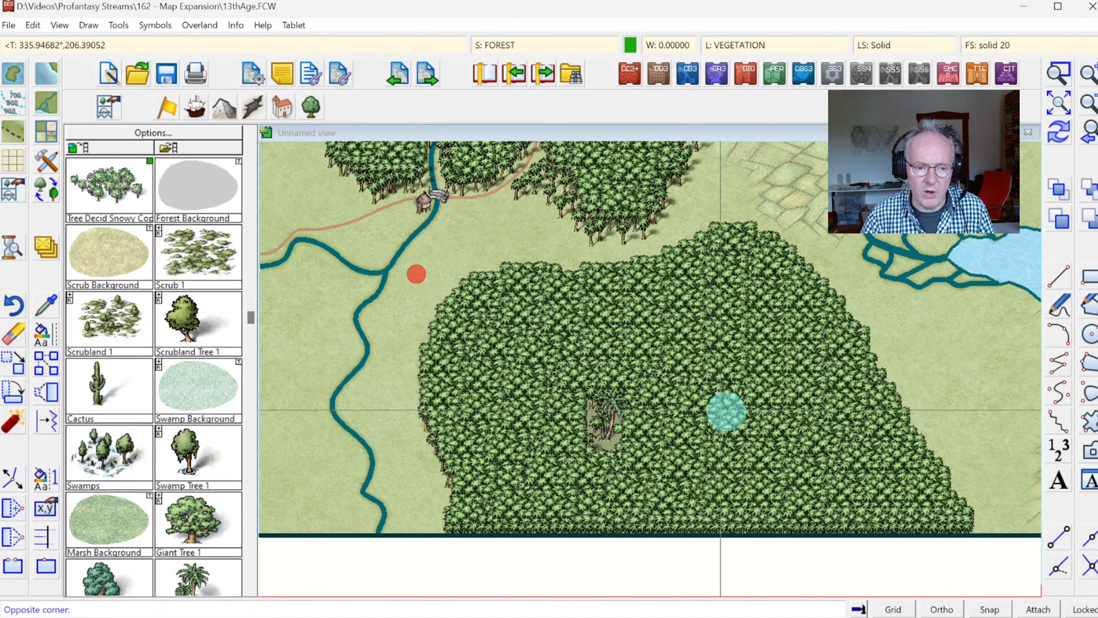
pyautogui.click(846, 455)
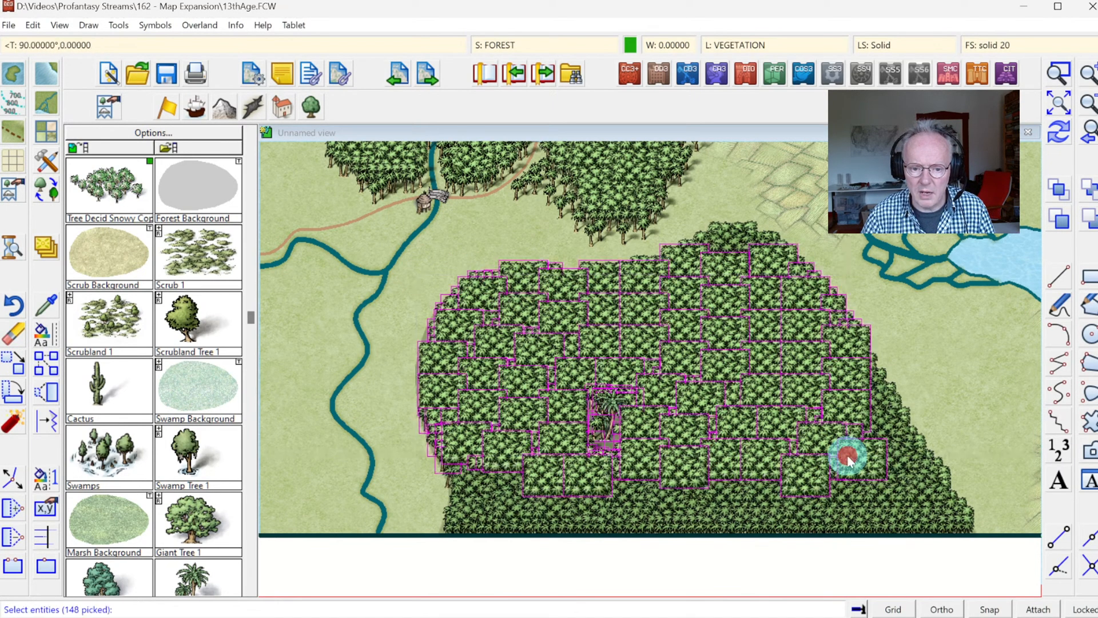
pyautogui.click(410, 424)
pyautogui.click(992, 524)
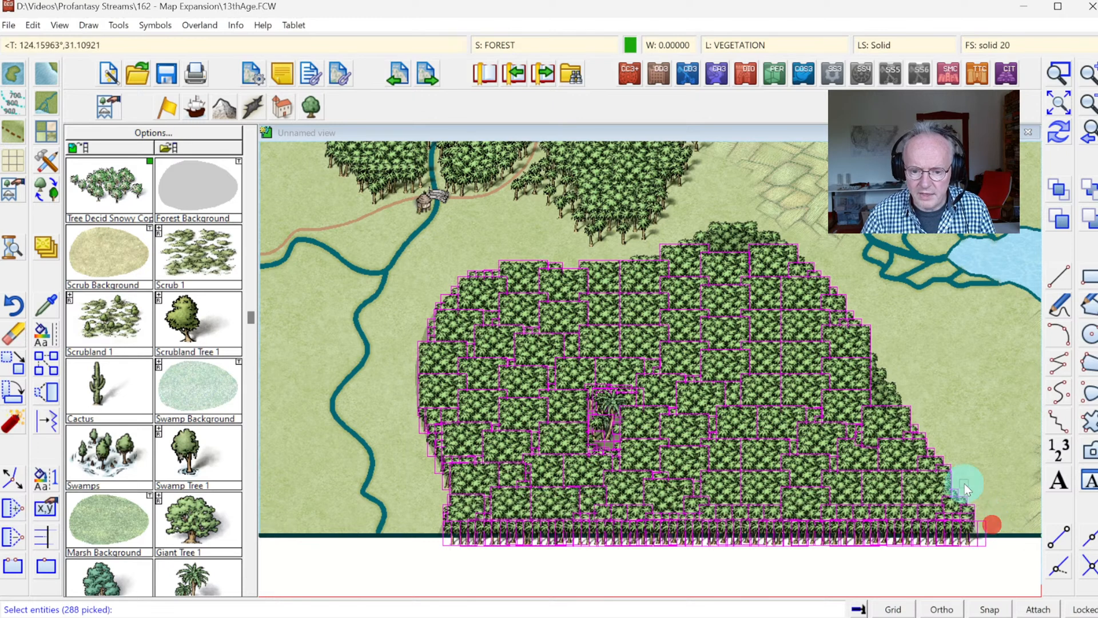
pyautogui.click(690, 221)
pyautogui.click(754, 269)
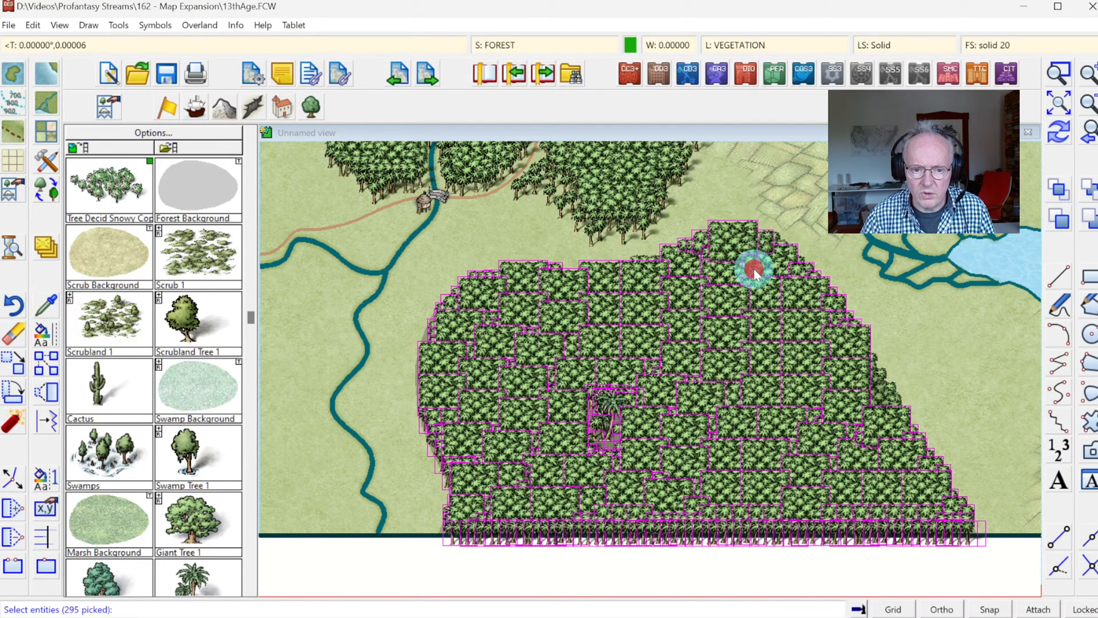
pyautogui.rightClick(721, 335)
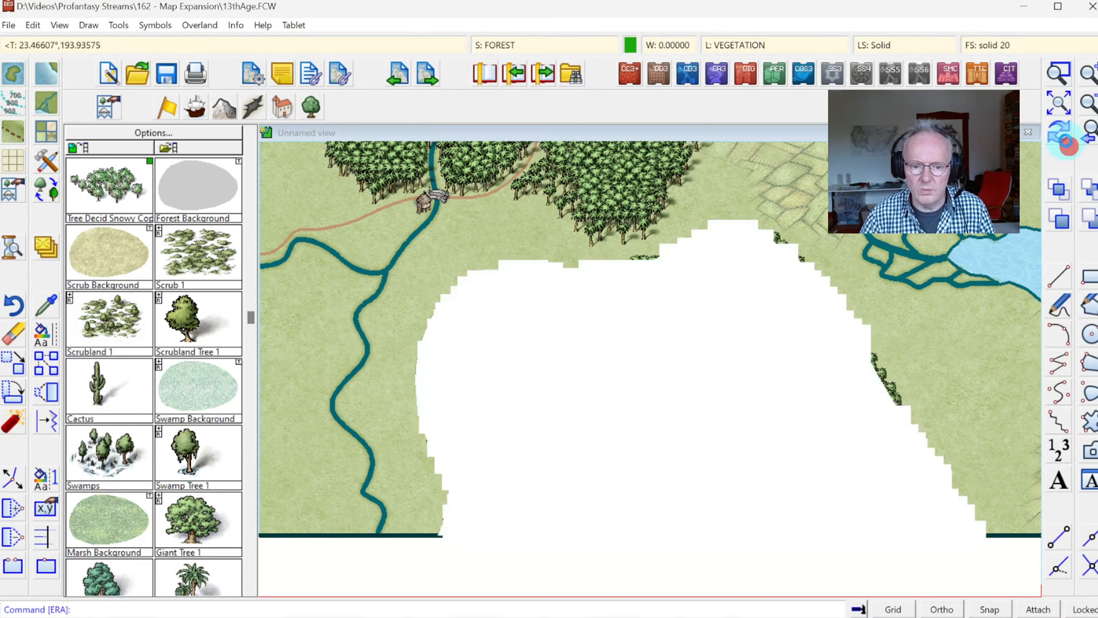
pyautogui.click(1062, 138)
# Step: Erase the leftover jungle clumps along the northern and eastern edges of the removed southern jungle
pyautogui.click(13, 333)
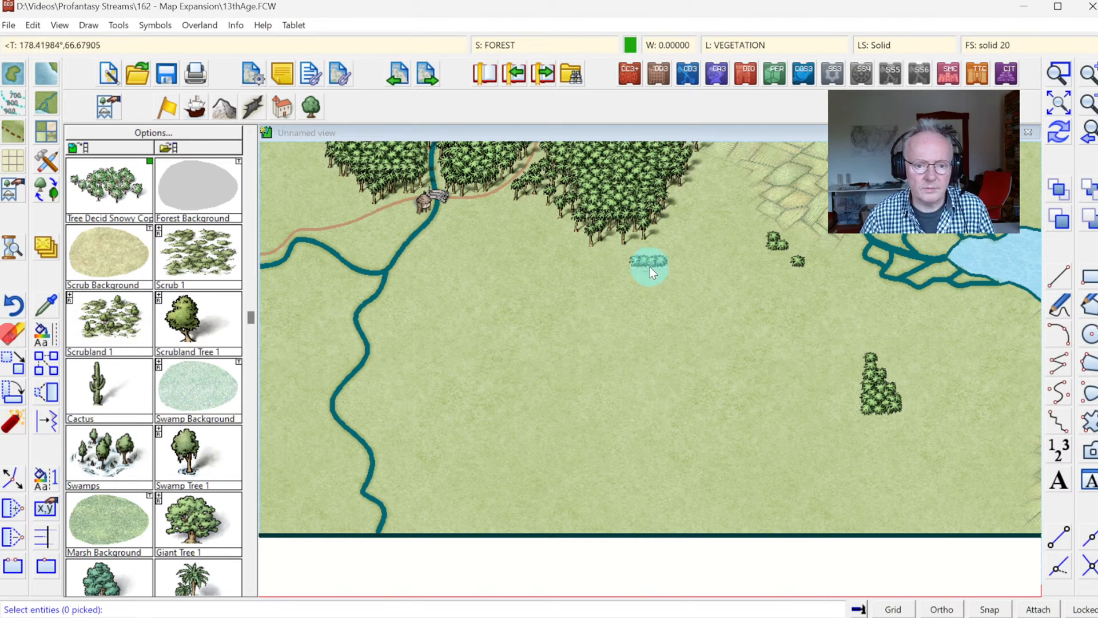
pyautogui.click(611, 258)
pyautogui.click(682, 281)
pyautogui.click(736, 240)
pyautogui.click(782, 259)
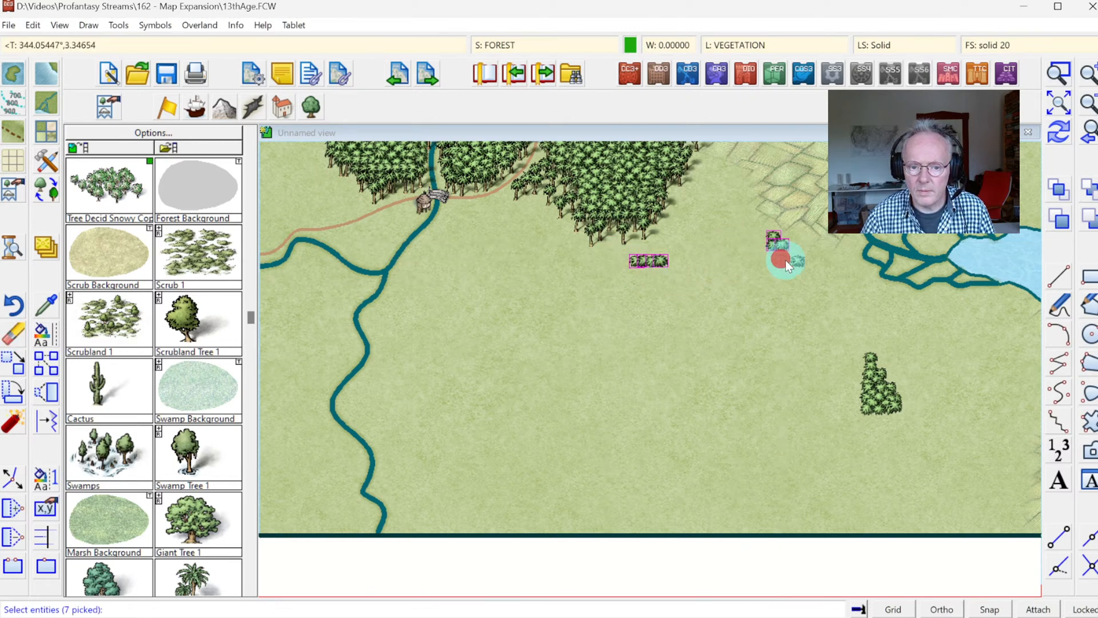
pyautogui.click(860, 364)
pyautogui.click(917, 448)
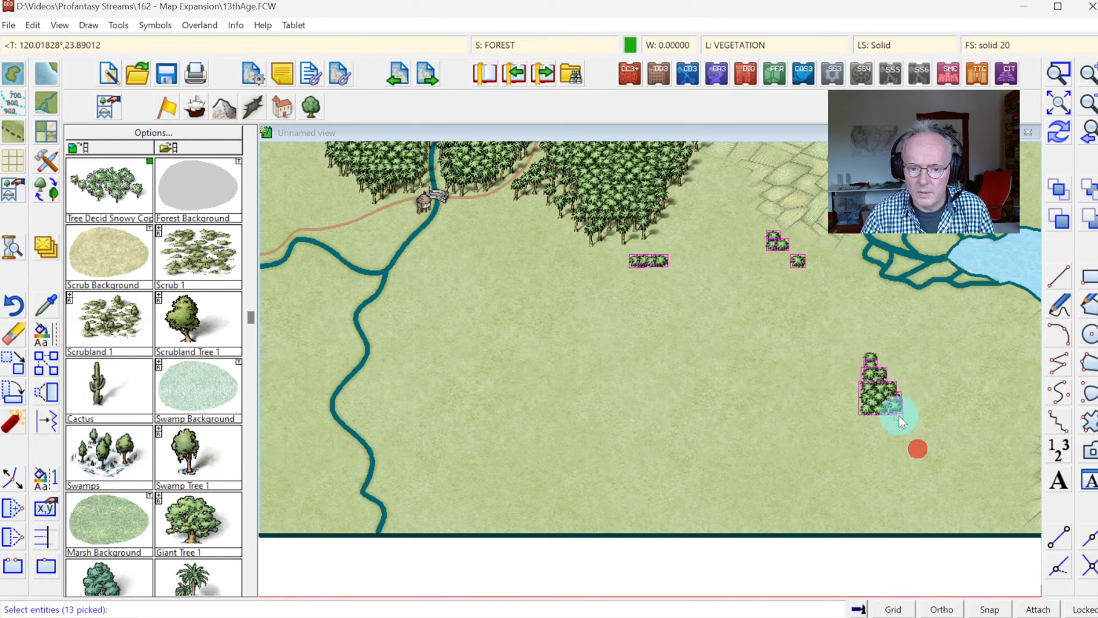
pyautogui.rightClick(807, 355)
pyautogui.click(805, 372)
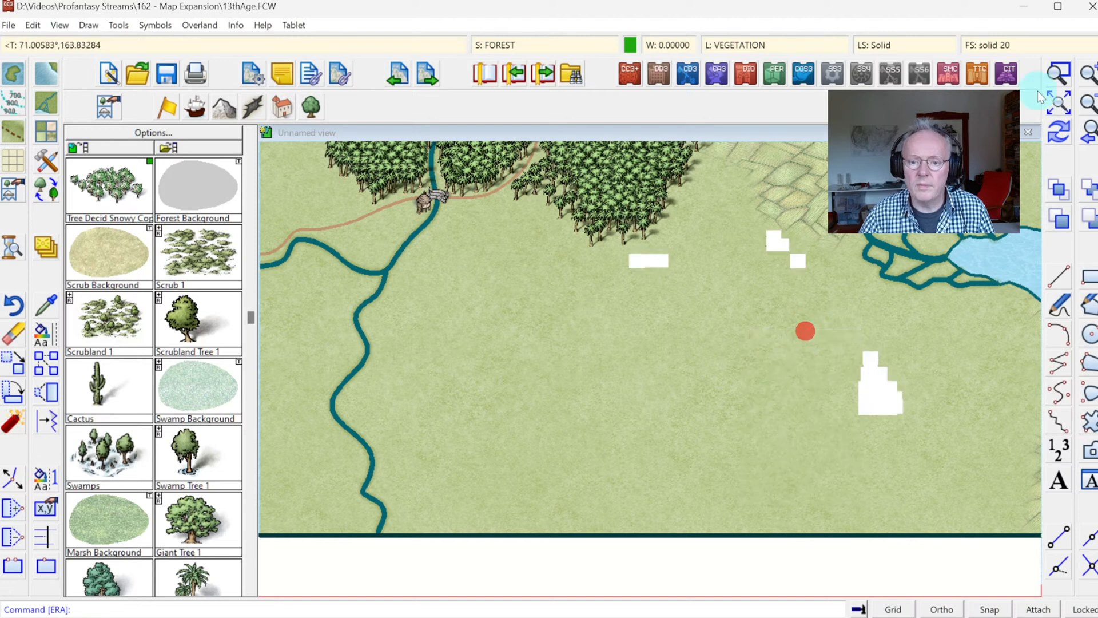
# Step: Place single Scrubland Tree 1 symbols at normal scale 1.00000 along the river north and east of the walled city
pyautogui.click(1066, 104)
pyautogui.click(1058, 73)
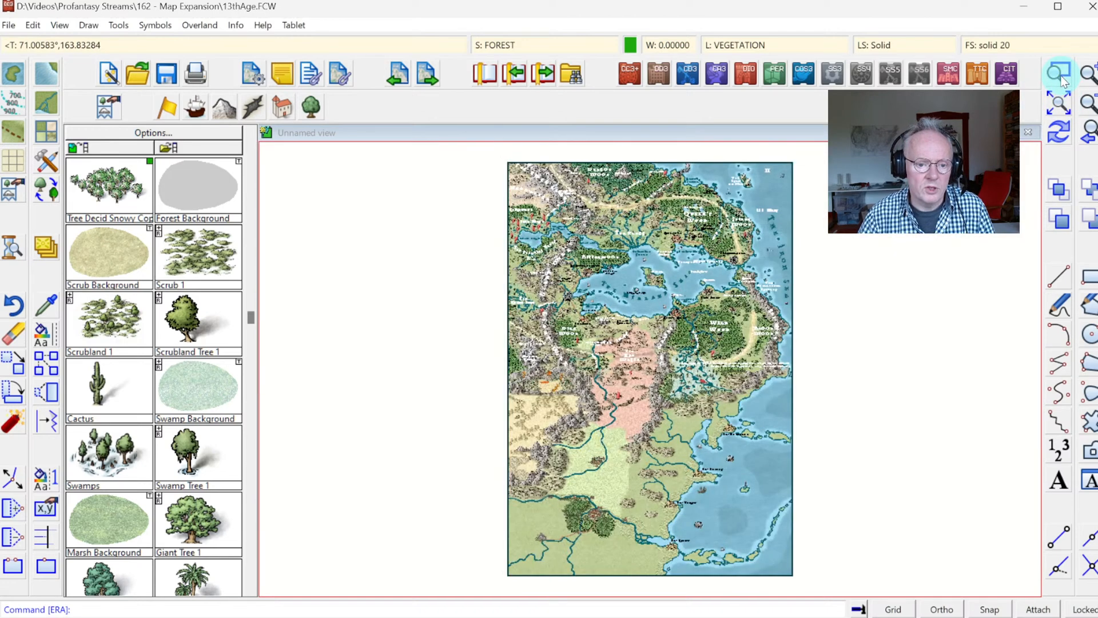
pyautogui.click(541, 493)
pyautogui.click(630, 552)
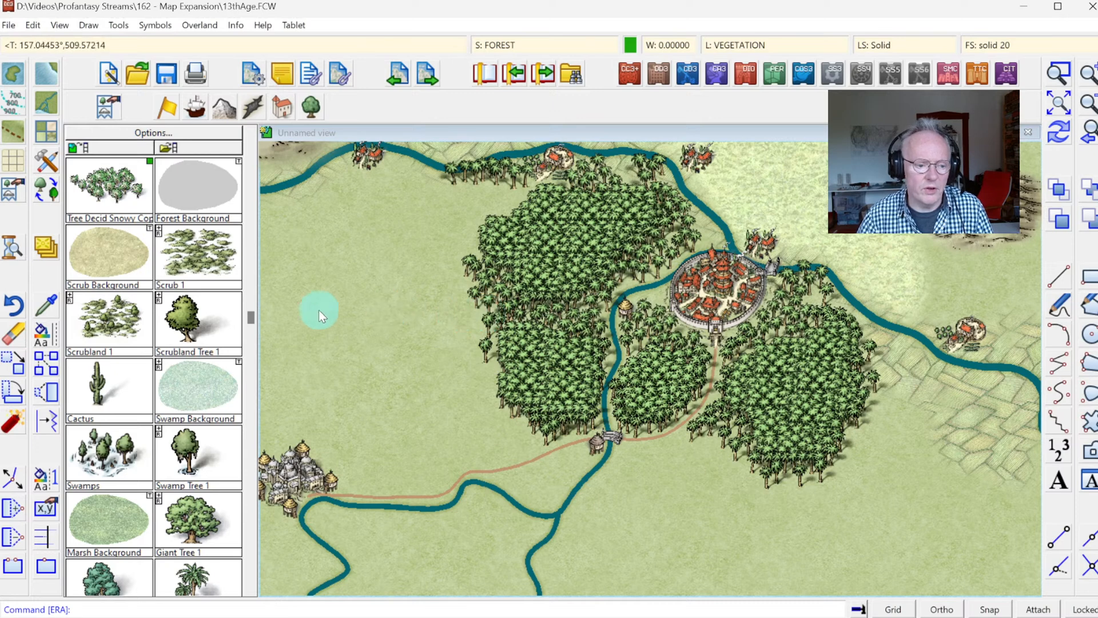
pyautogui.click(193, 320)
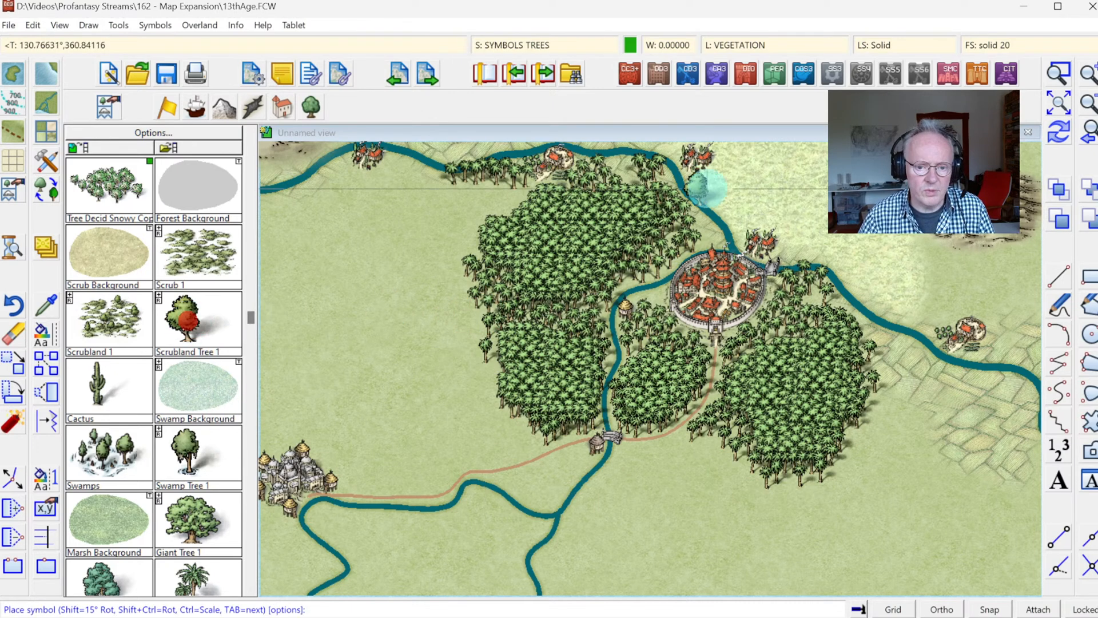
pyautogui.rightClick(710, 192)
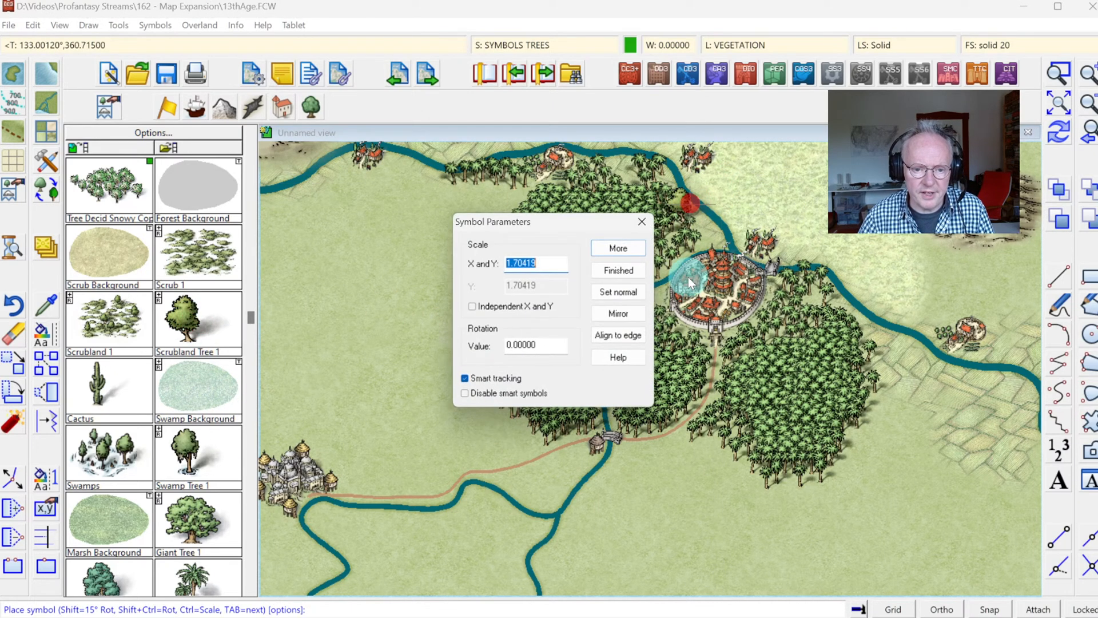
pyautogui.click(619, 293)
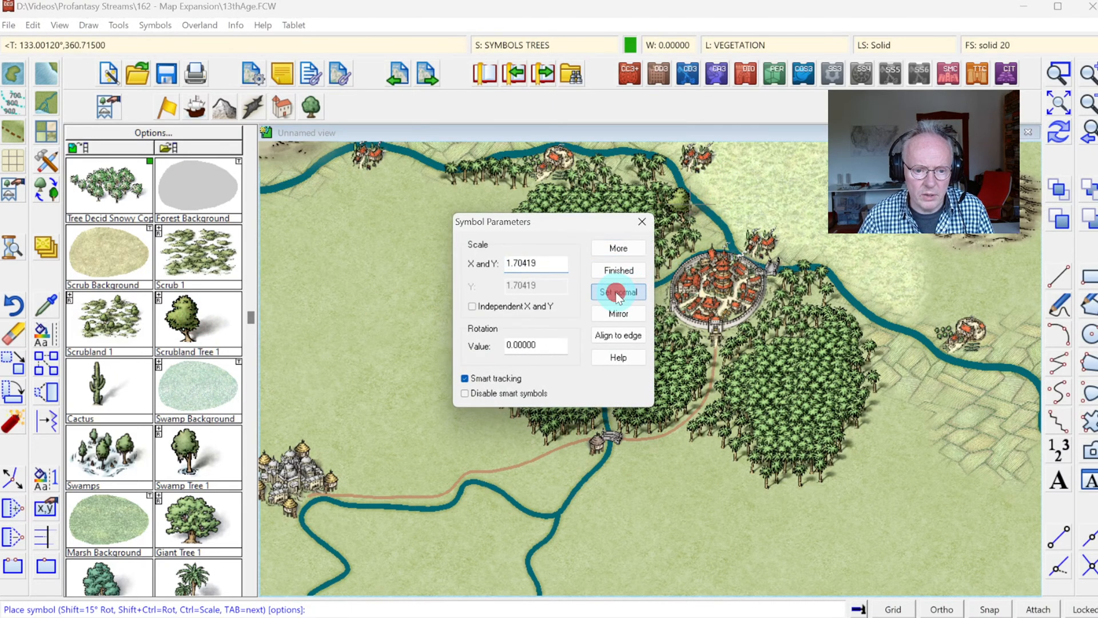
pyautogui.click(602, 247)
pyautogui.click(716, 187)
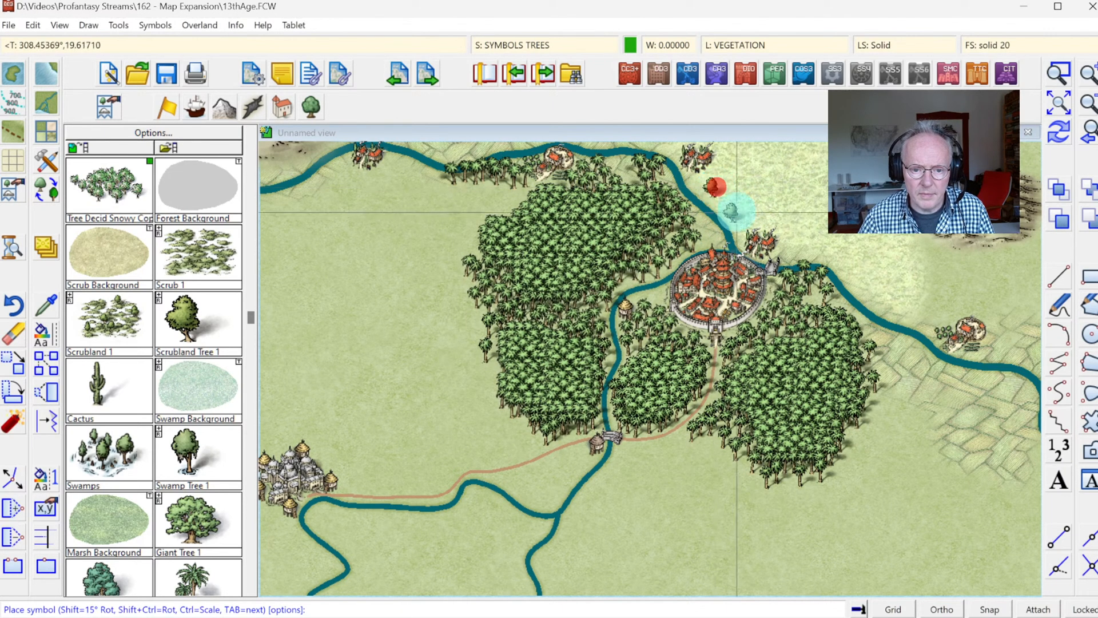
pyautogui.click(741, 225)
pyautogui.click(819, 247)
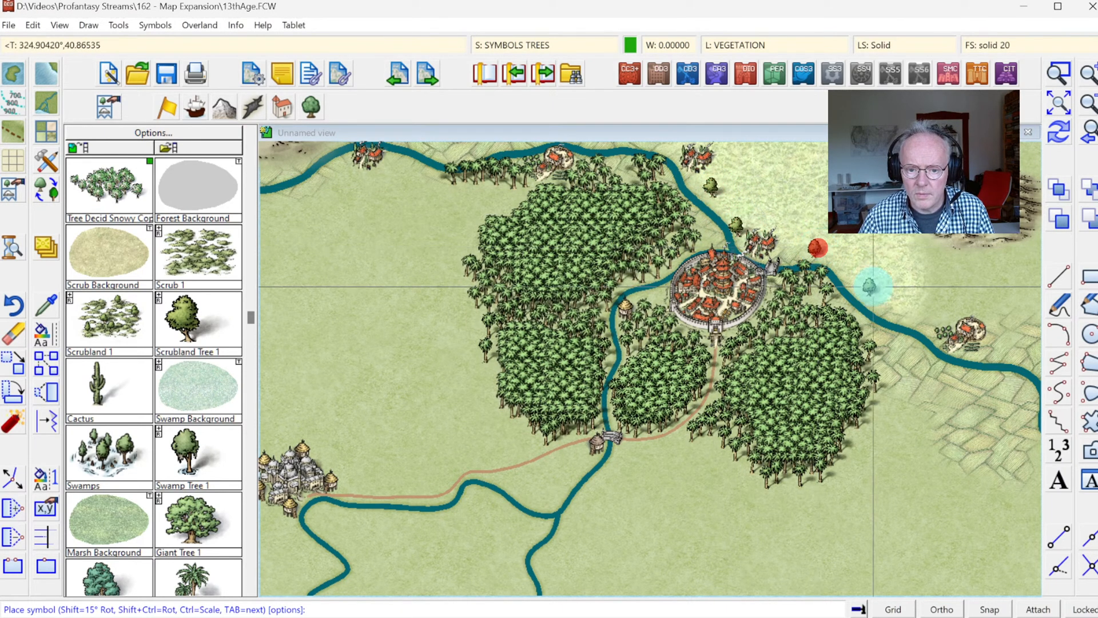
pyautogui.click(880, 298)
pyautogui.click(894, 307)
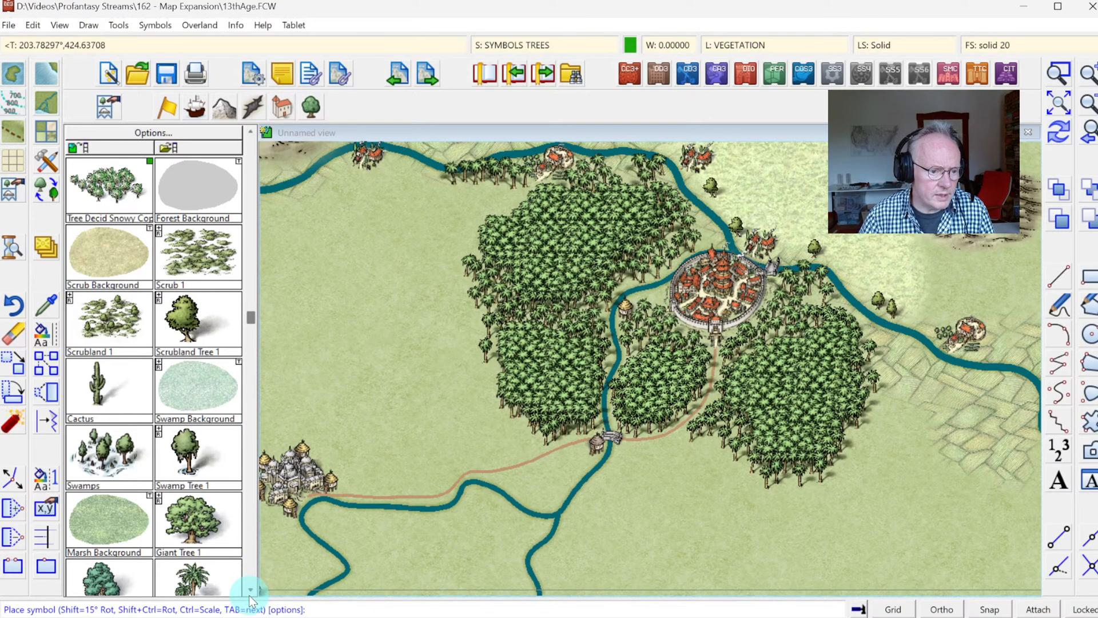
# Step: Place Decid Tree Fruit vc b symbols northwest of the walled city and around the farmland to its southeast
pyautogui.click(250, 243)
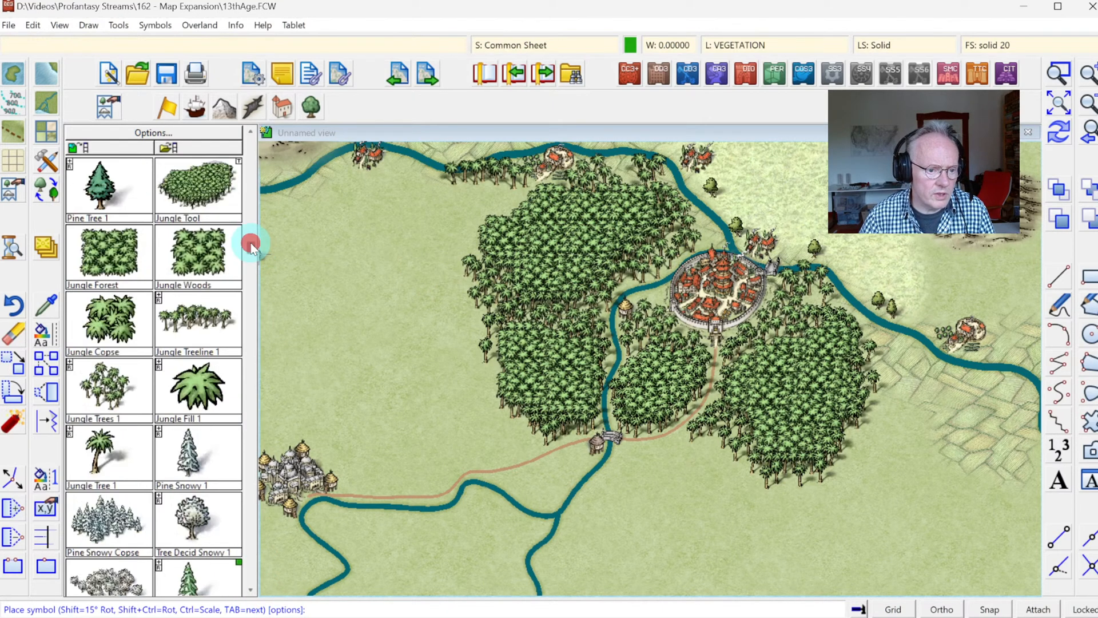
pyautogui.click(248, 237)
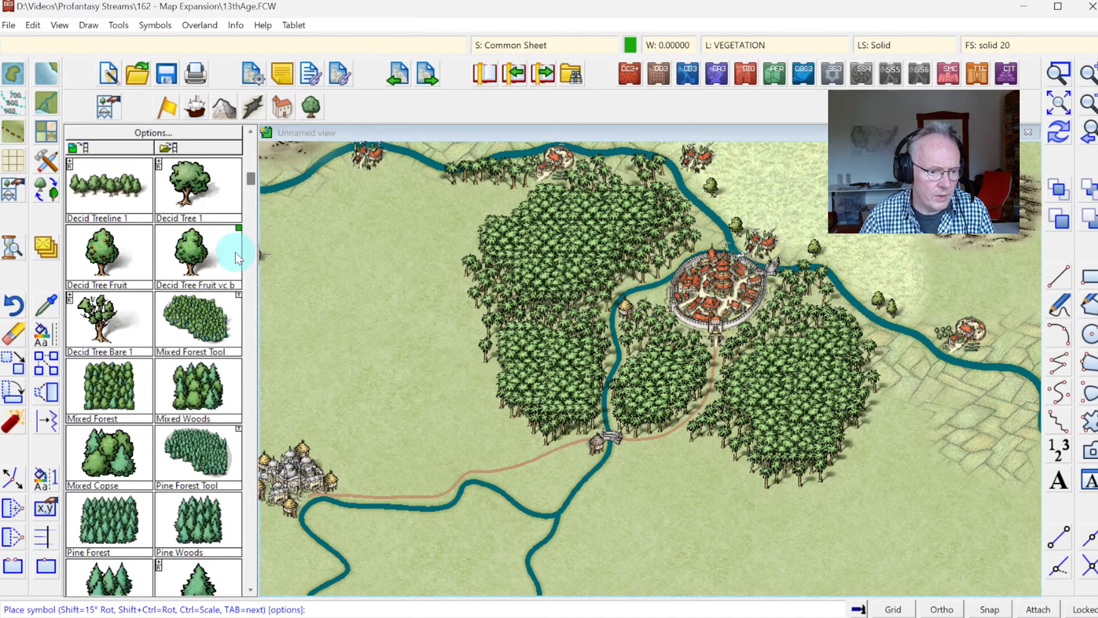
pyautogui.click(227, 249)
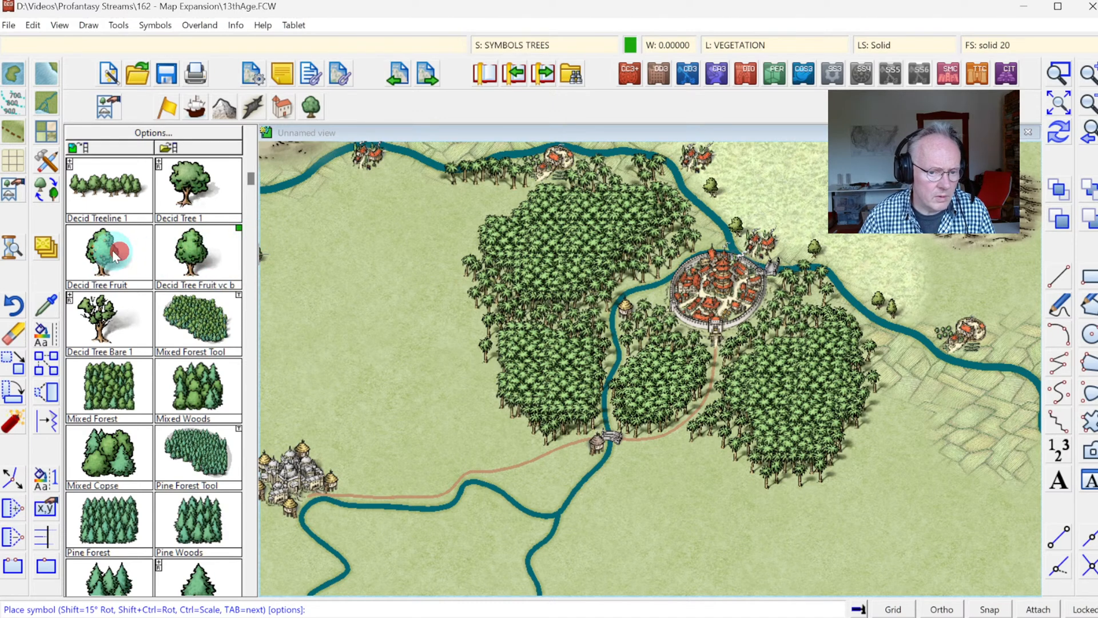
pyautogui.click(711, 228)
pyautogui.click(905, 354)
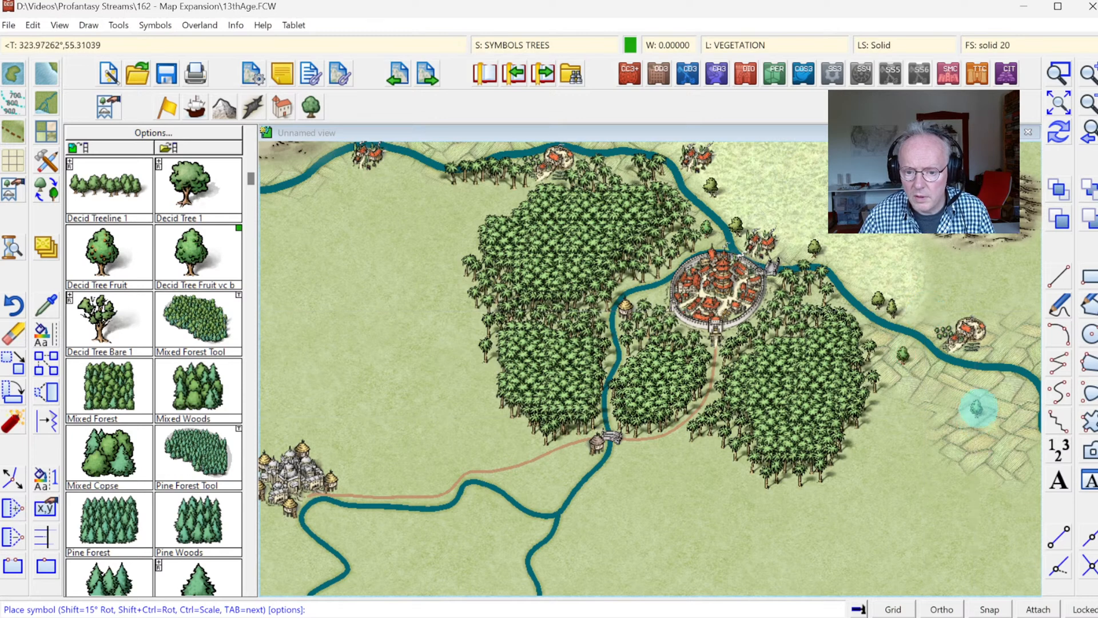
pyautogui.click(980, 404)
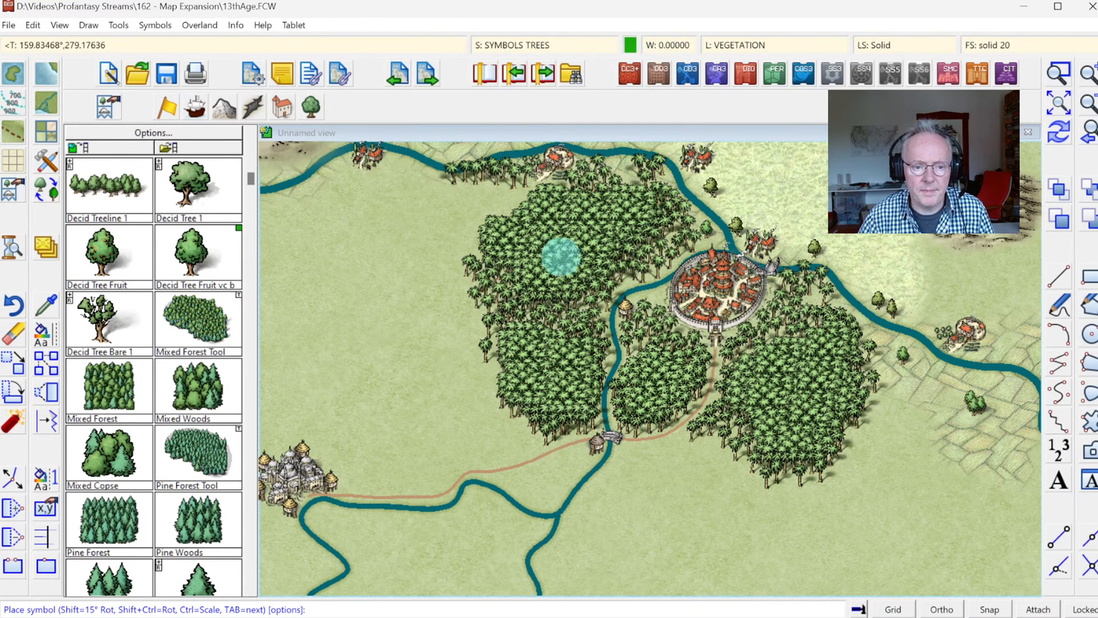
pyautogui.press('Escape')
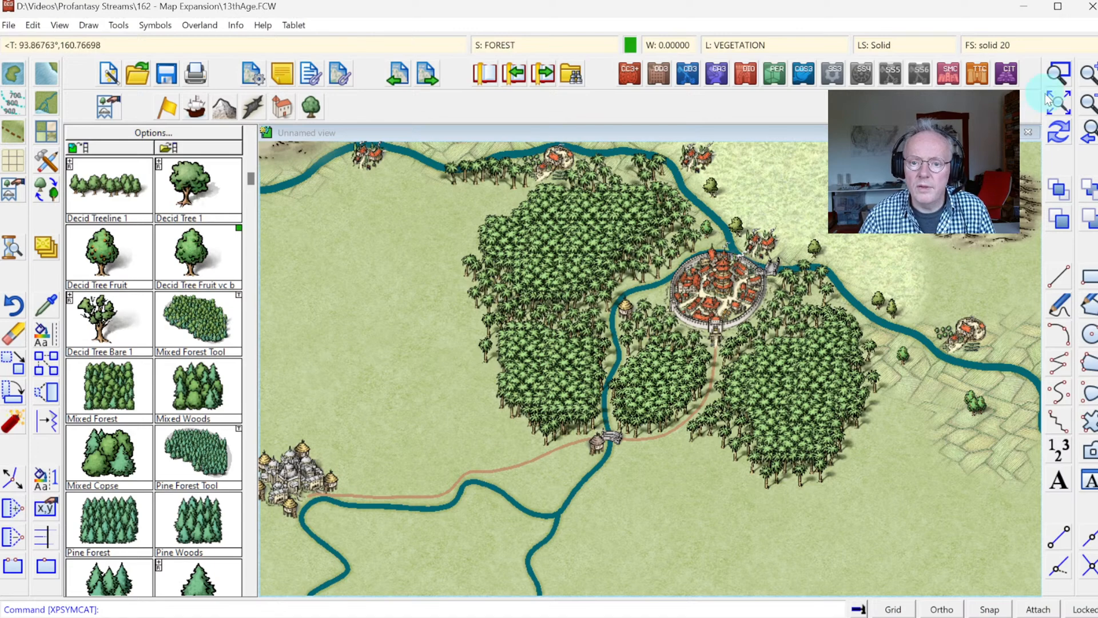
# Step: Look through the vegetation symbols, including the Alien Tree variants, for trees to place on the grassland north of the walled city
pyautogui.click(1059, 73)
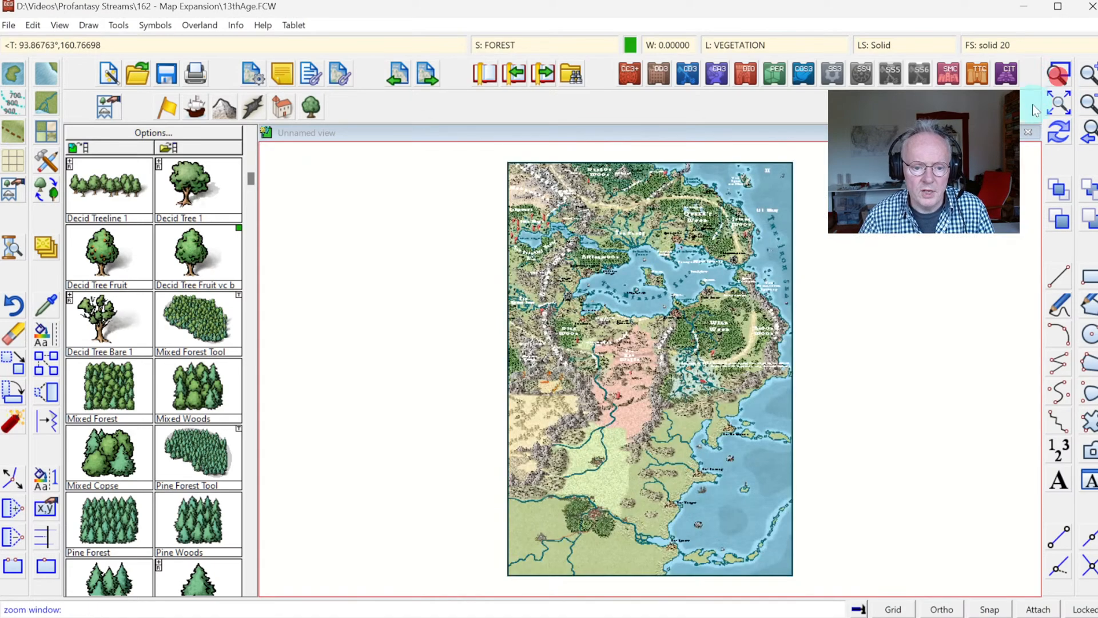
pyautogui.click(537, 422)
pyautogui.click(652, 520)
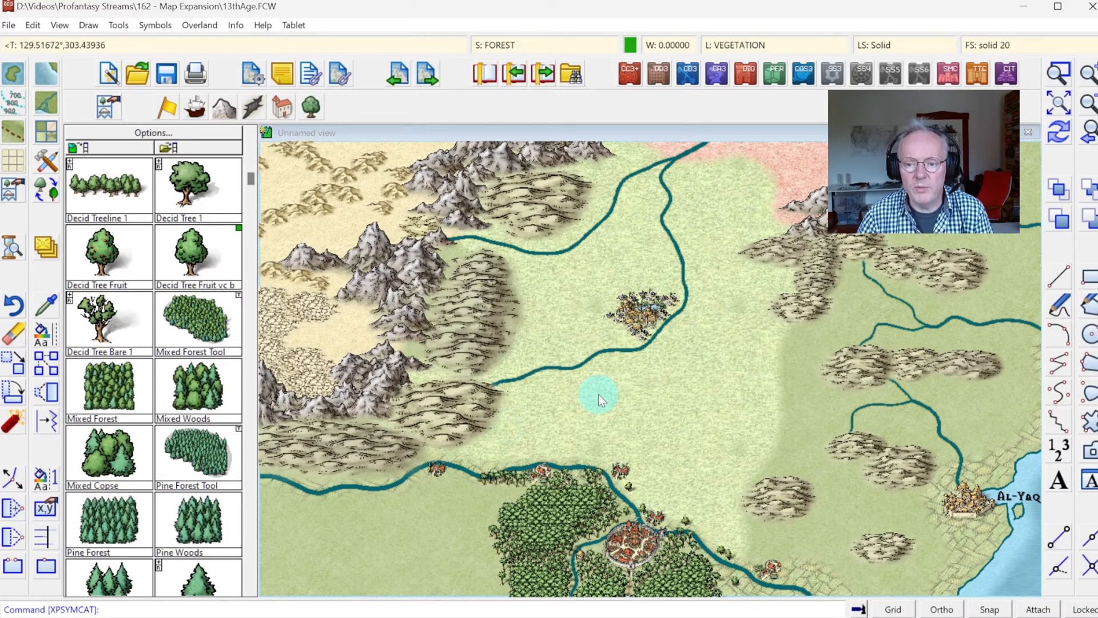
pyautogui.click(247, 497)
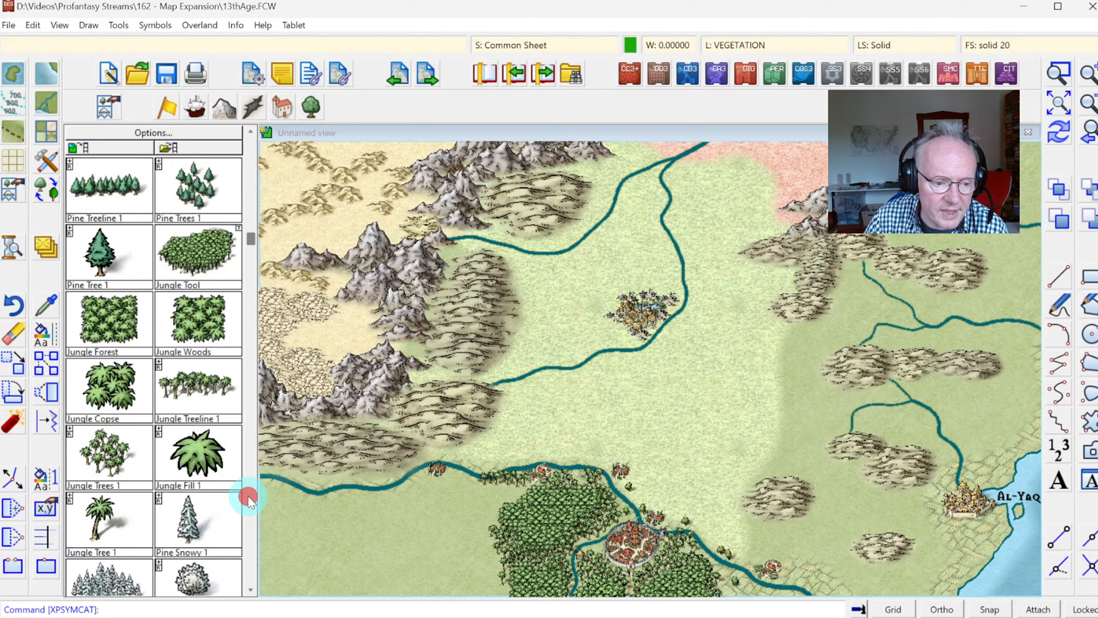
pyautogui.click(248, 498)
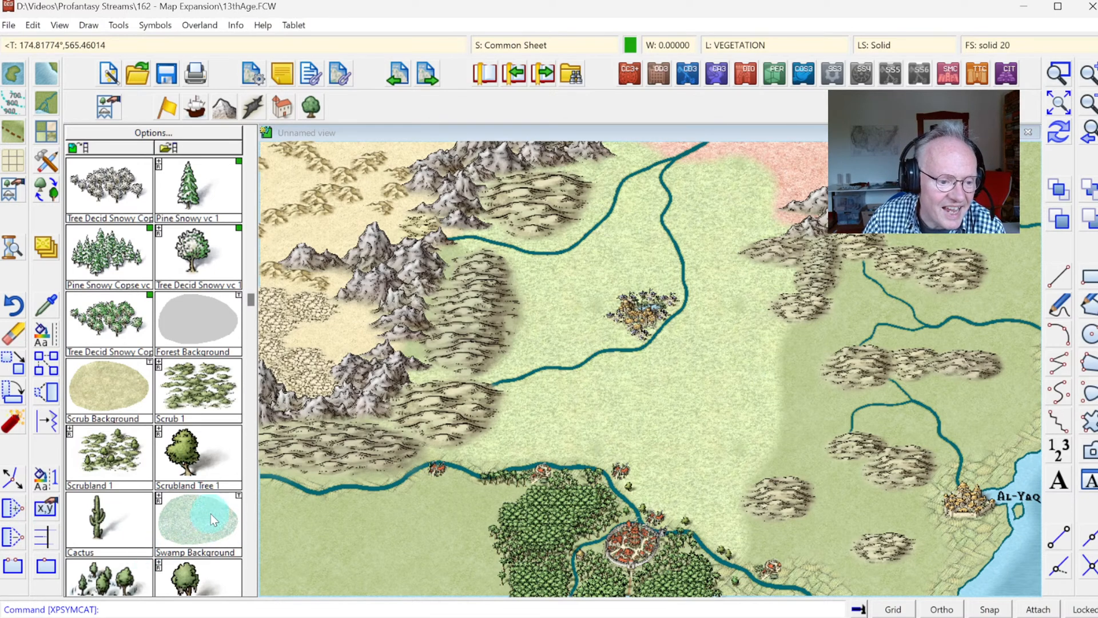
pyautogui.click(250, 575)
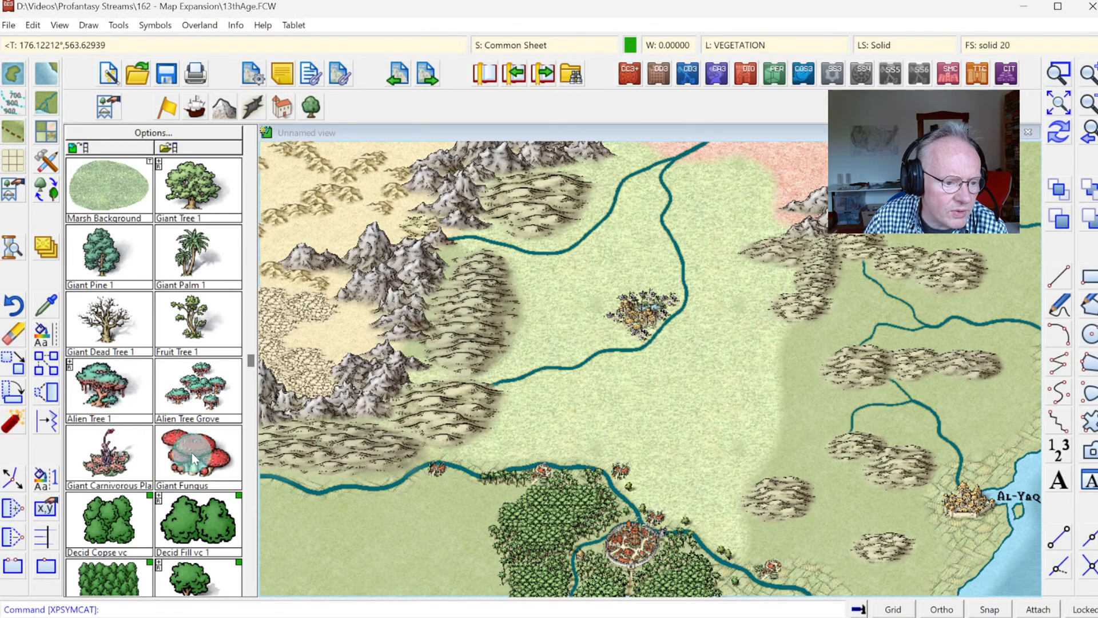
pyautogui.click(70, 363)
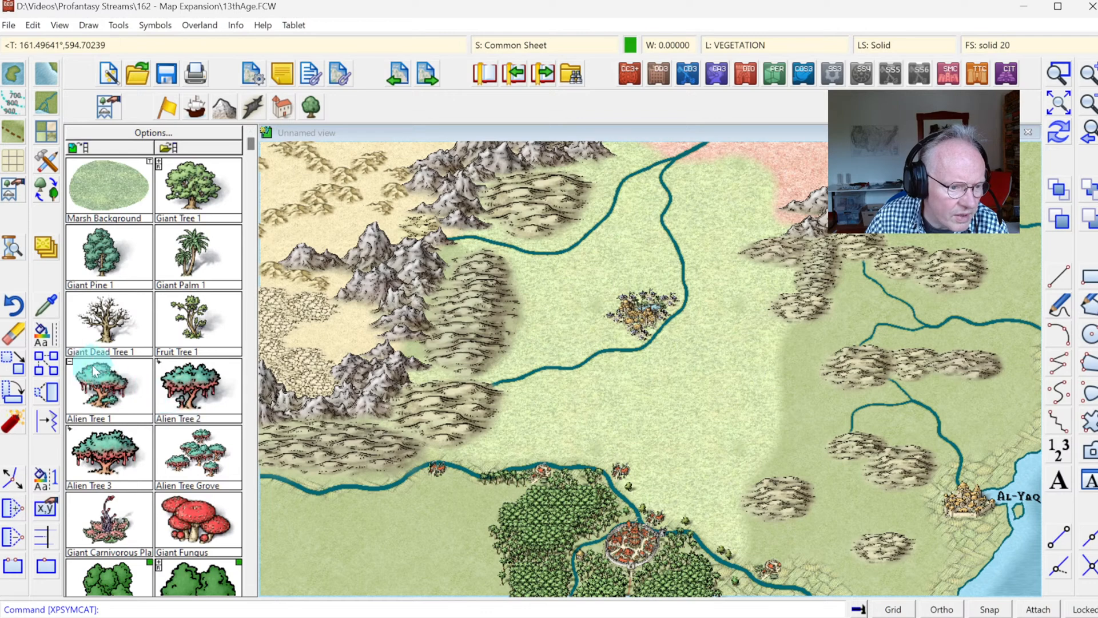
pyautogui.click(69, 363)
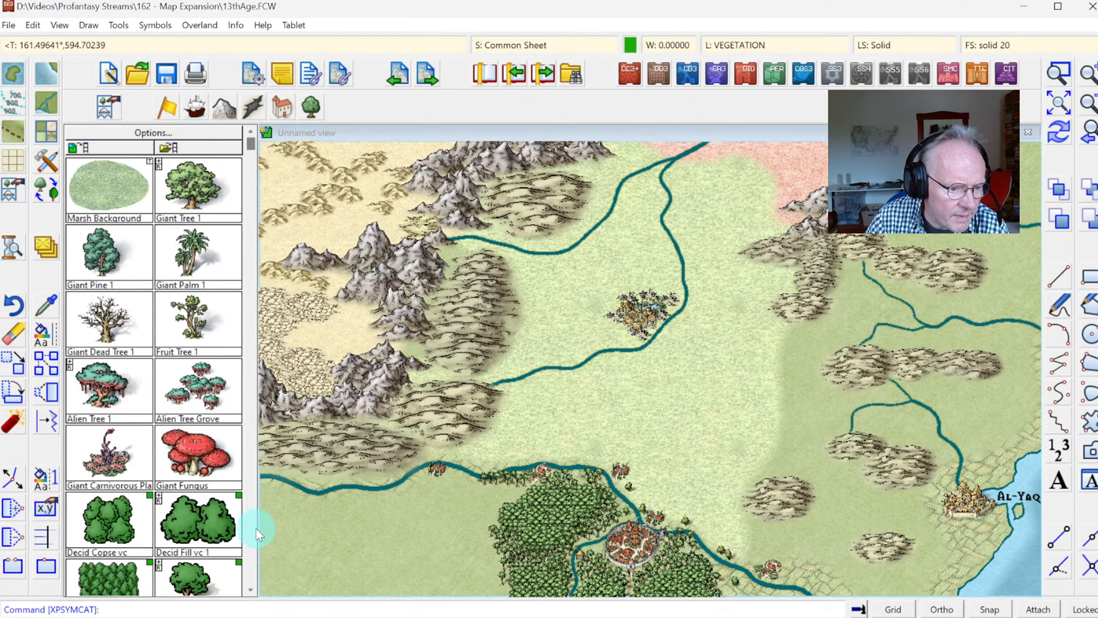
pyautogui.moveTo(254, 598); pyautogui.dragTo(250, 554)
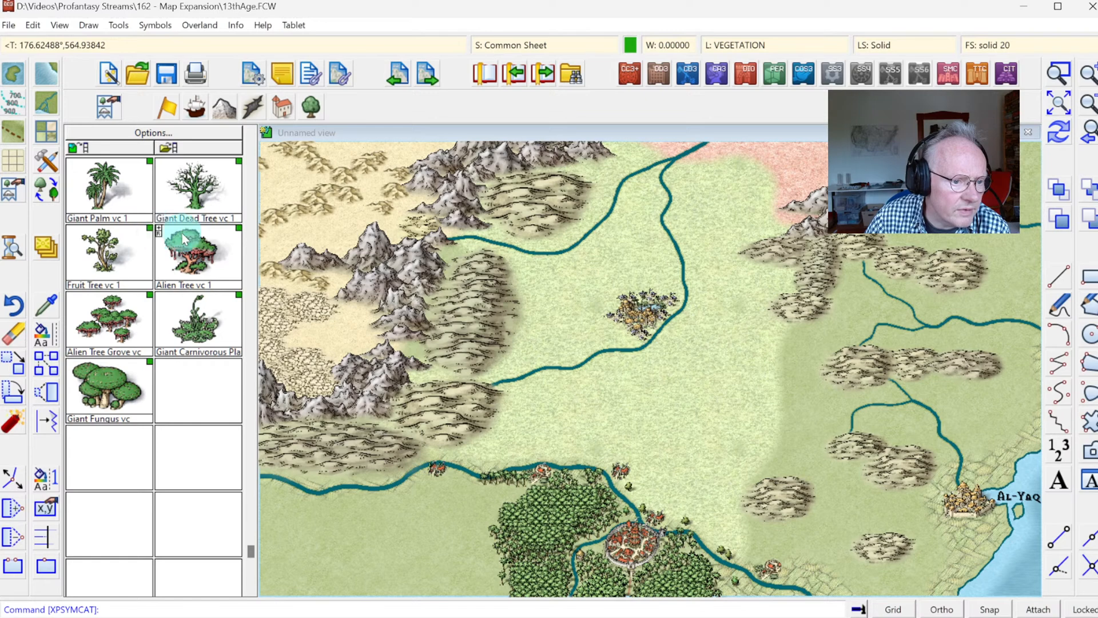
# Step: Set the current colour to olive 132 and ready the Alien Tree vc 2 symbol for placement at scale 1.5
pyautogui.click(630, 47)
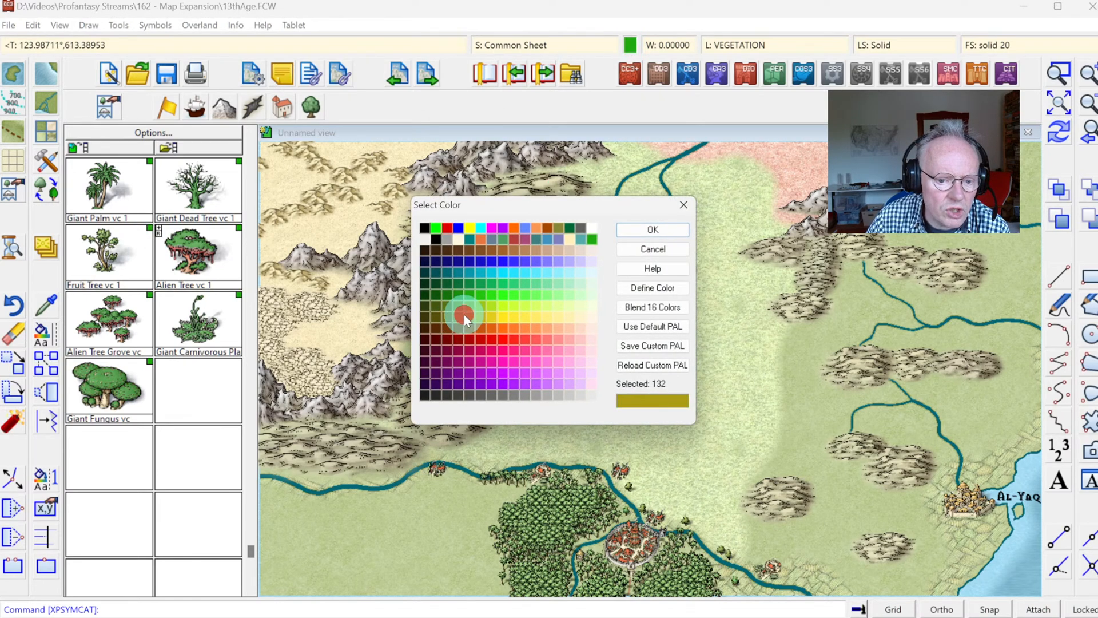
pyautogui.click(659, 234)
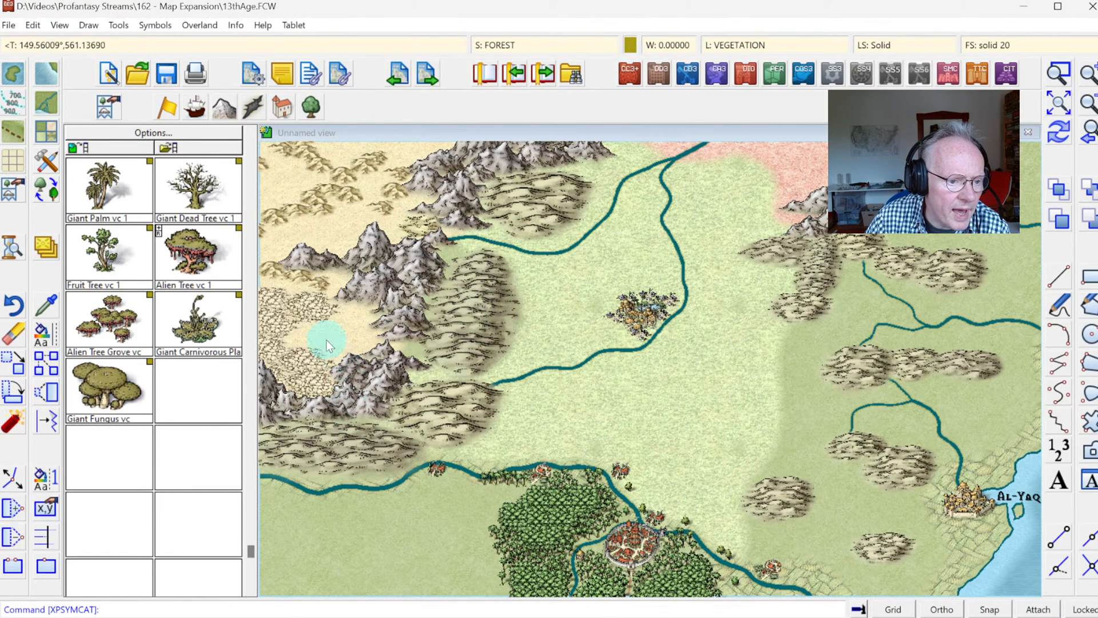
pyautogui.click(160, 229)
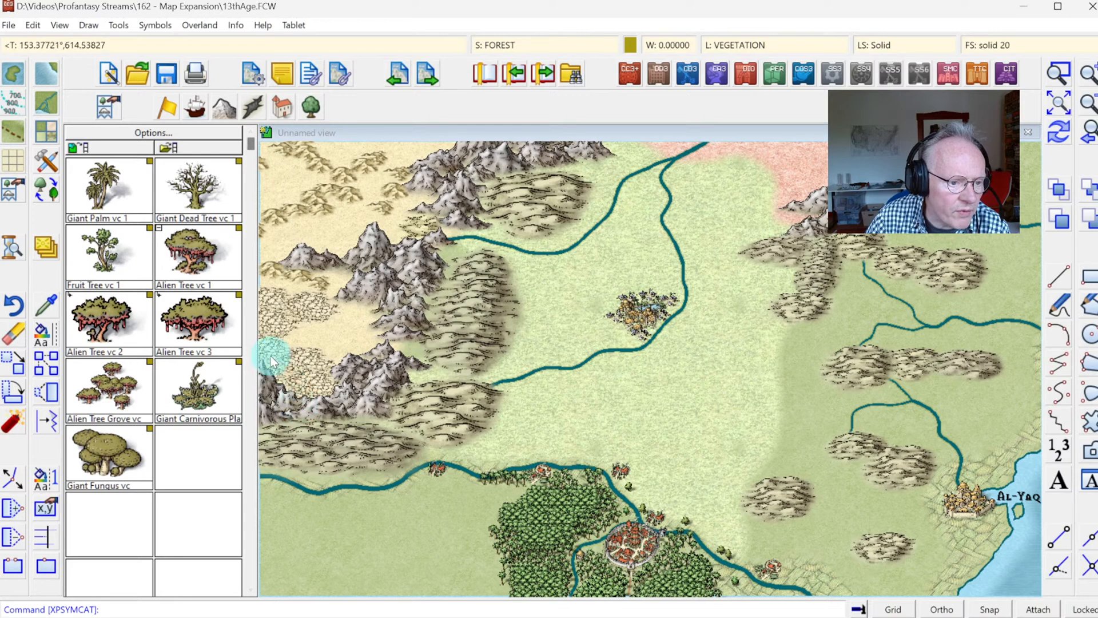
pyautogui.click(113, 315)
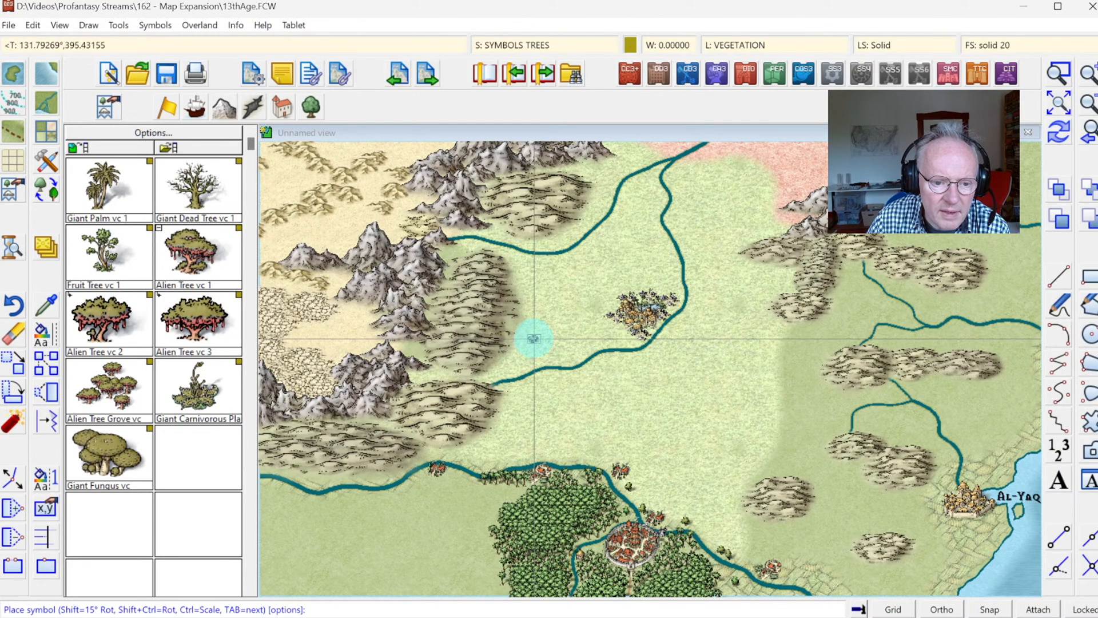
pyautogui.rightClick(533, 338)
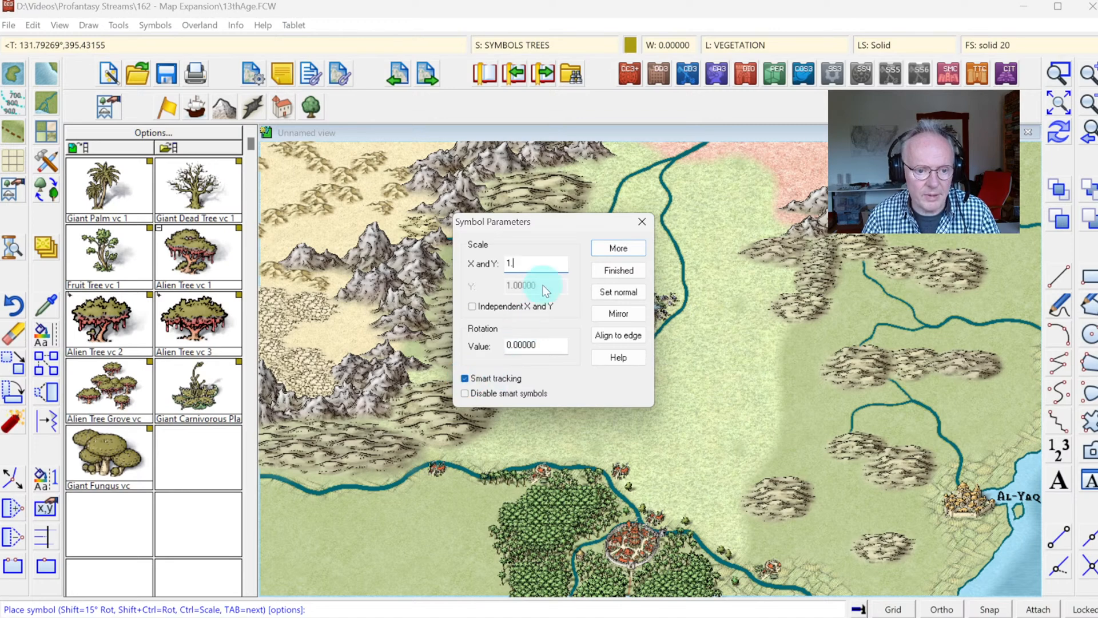
pyautogui.click(619, 270)
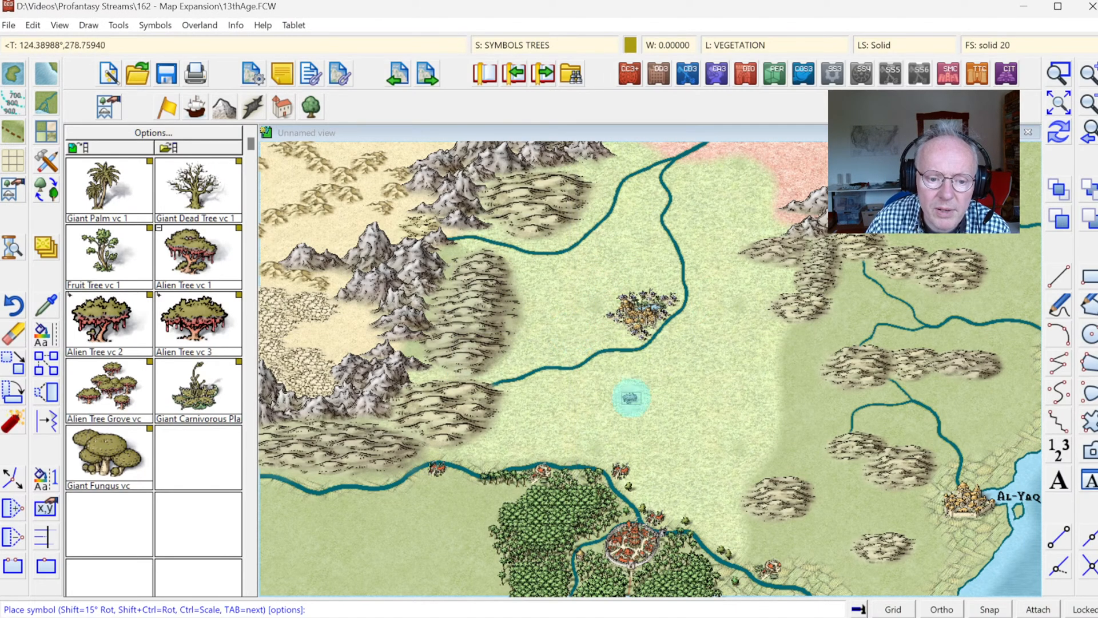
# Step: Compare the alien tree preview with the trees north of the walled city at normal scale and at scale 1.5
pyautogui.click(1059, 74)
pyautogui.click(589, 454)
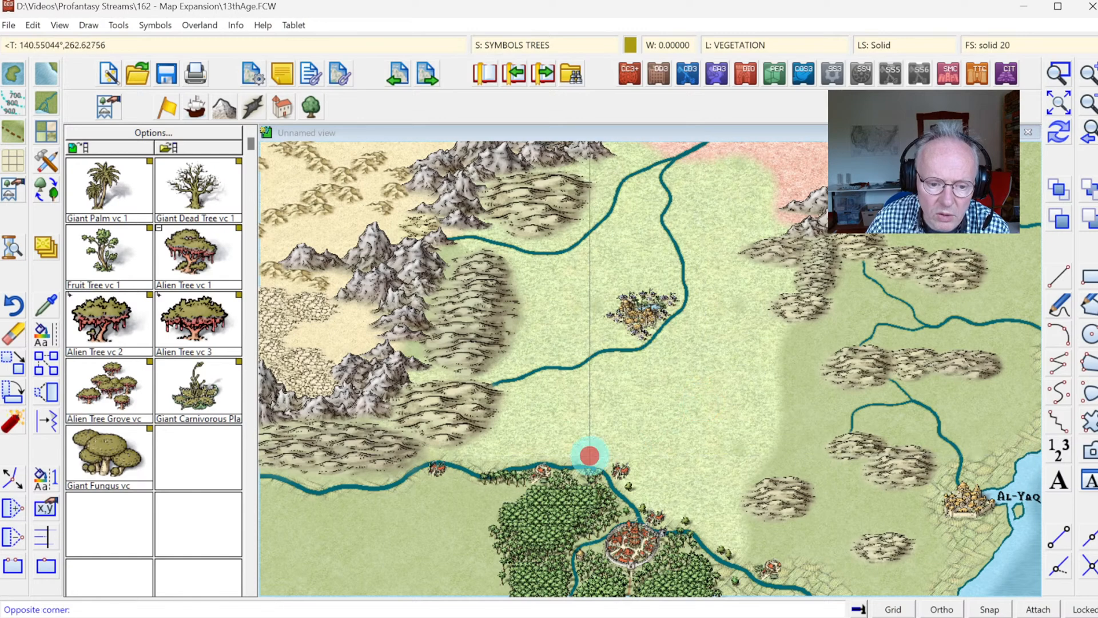
pyautogui.click(674, 523)
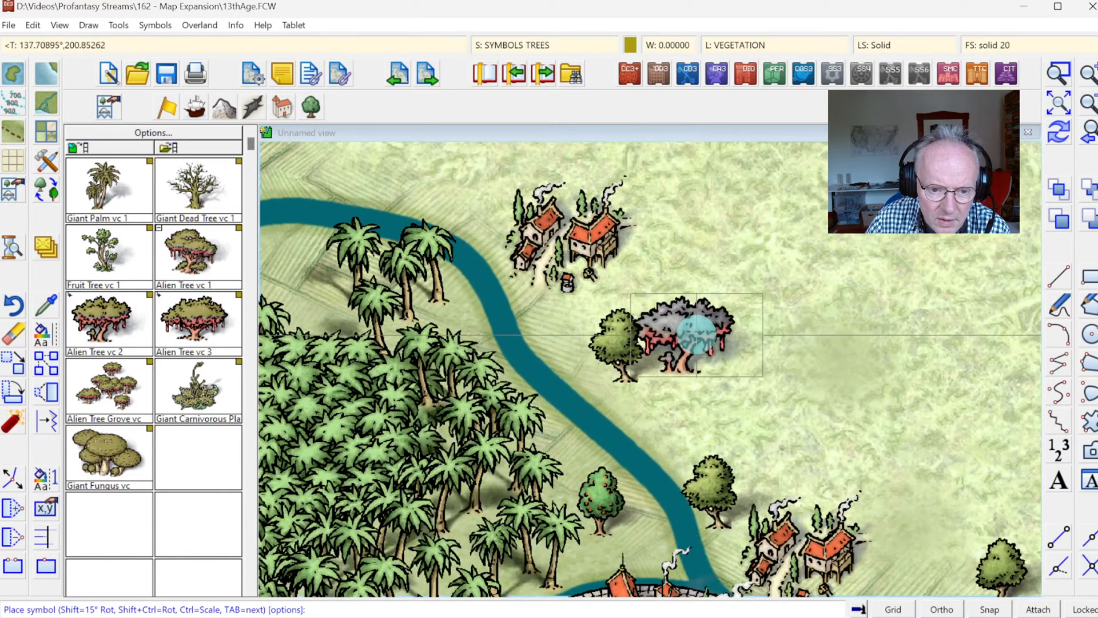
pyautogui.rightClick(705, 350)
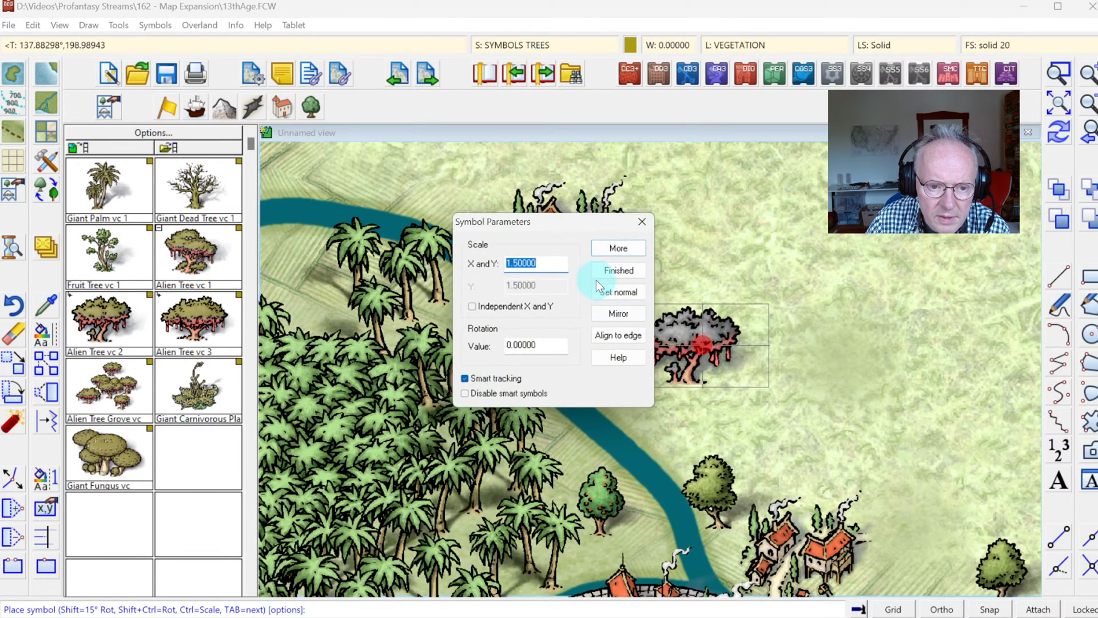
pyautogui.click(611, 290)
pyautogui.click(623, 250)
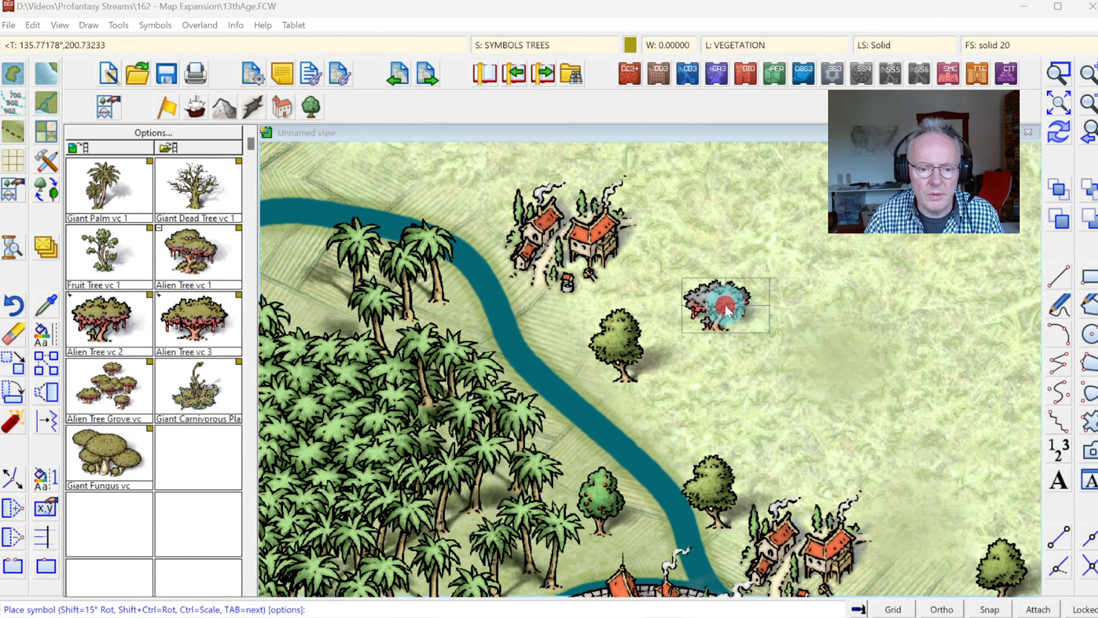
pyautogui.rightClick(726, 311)
pyautogui.write('1.5')
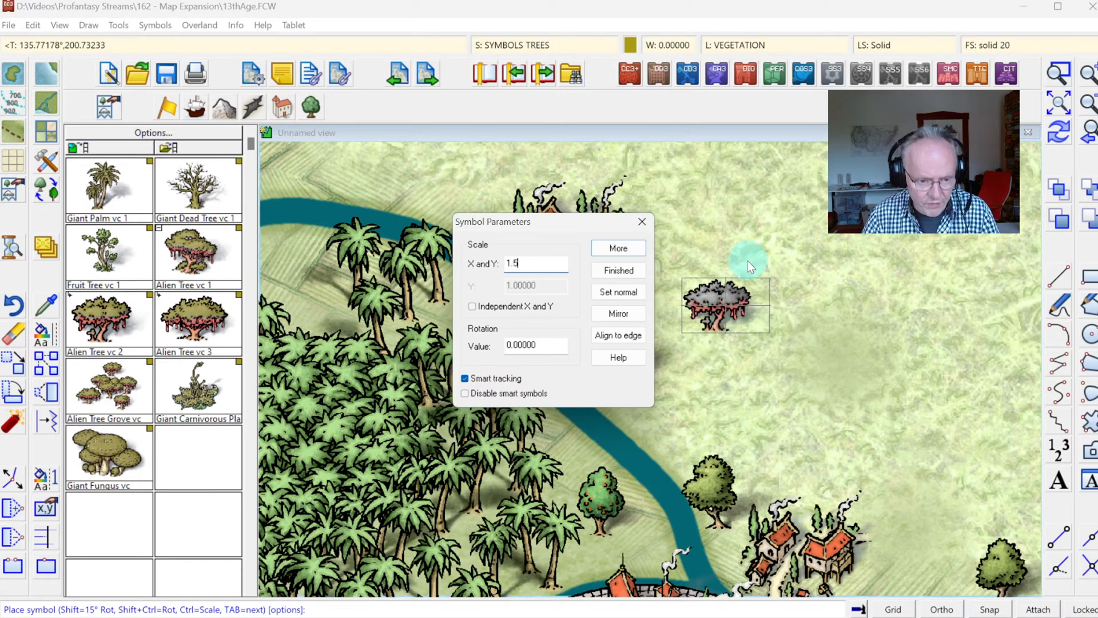
pyautogui.press('Return')
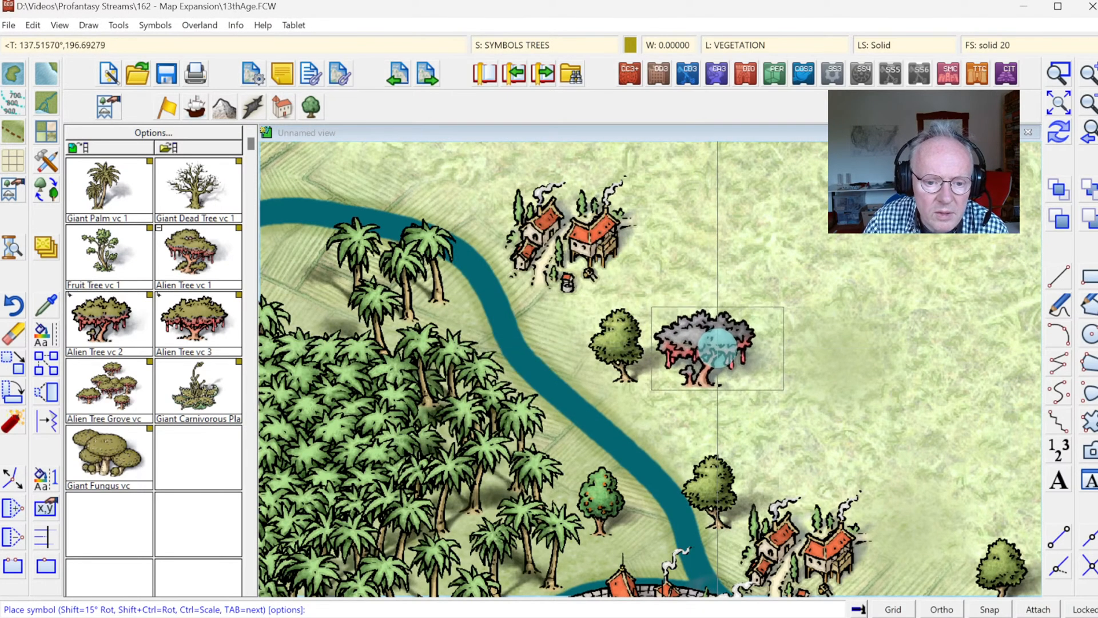
pyautogui.click(1052, 120)
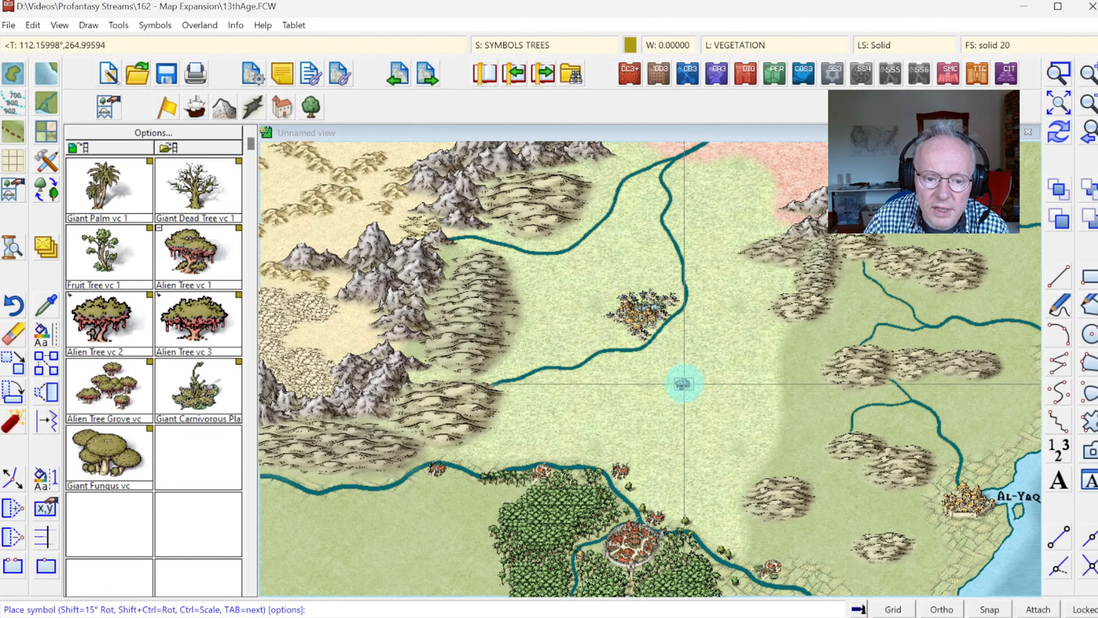
# Step: Place three Alien Tree vc 2 symbols at scale 1.5 on the grassland, two south of the town and one to its northeast
pyautogui.click(1059, 73)
pyautogui.click(448, 164)
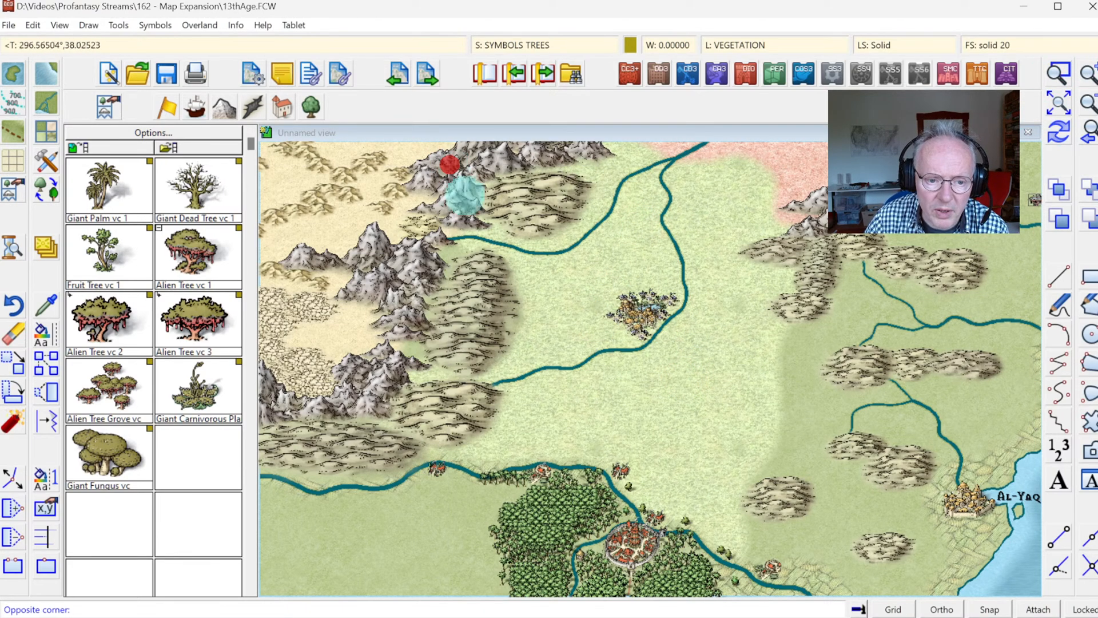
pyautogui.click(853, 529)
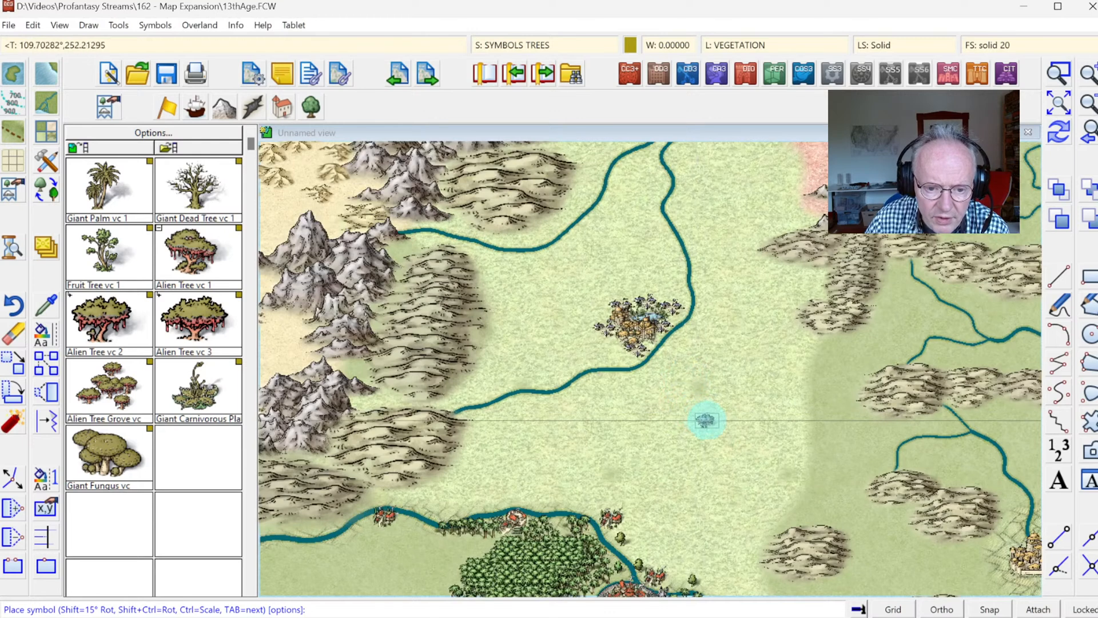
pyautogui.click(715, 426)
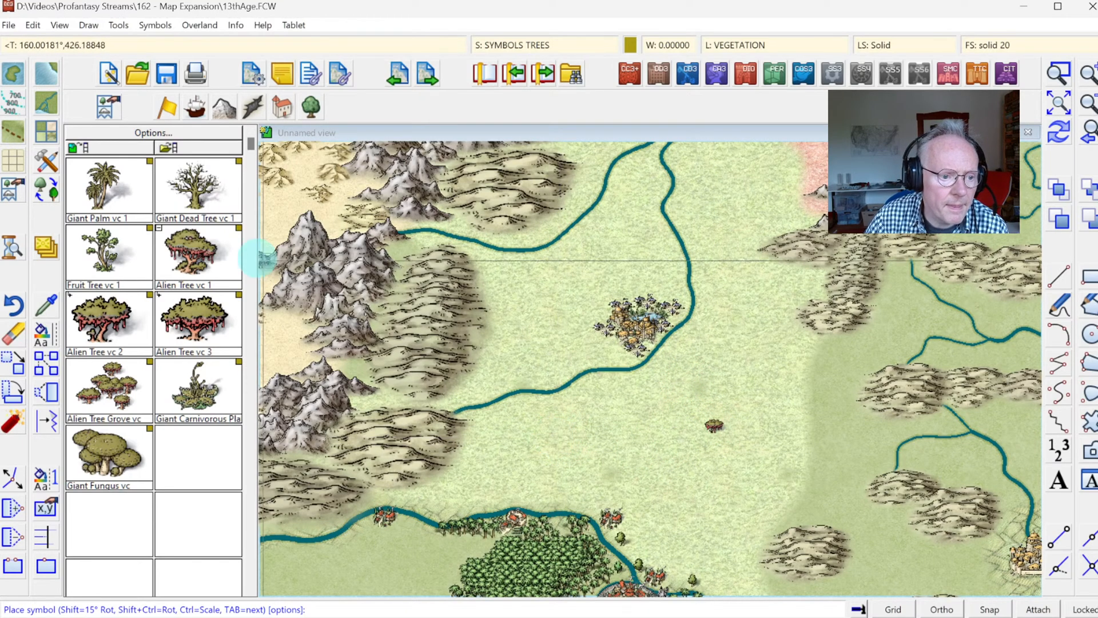
pyautogui.click(566, 447)
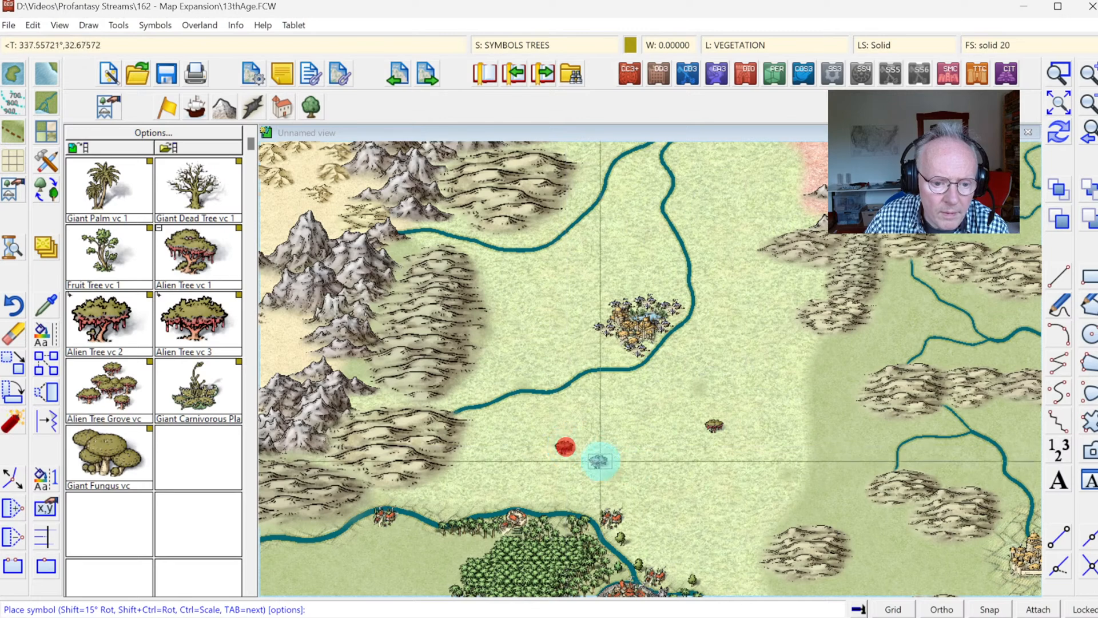
pyautogui.rightClick(614, 411)
pyautogui.click(619, 247)
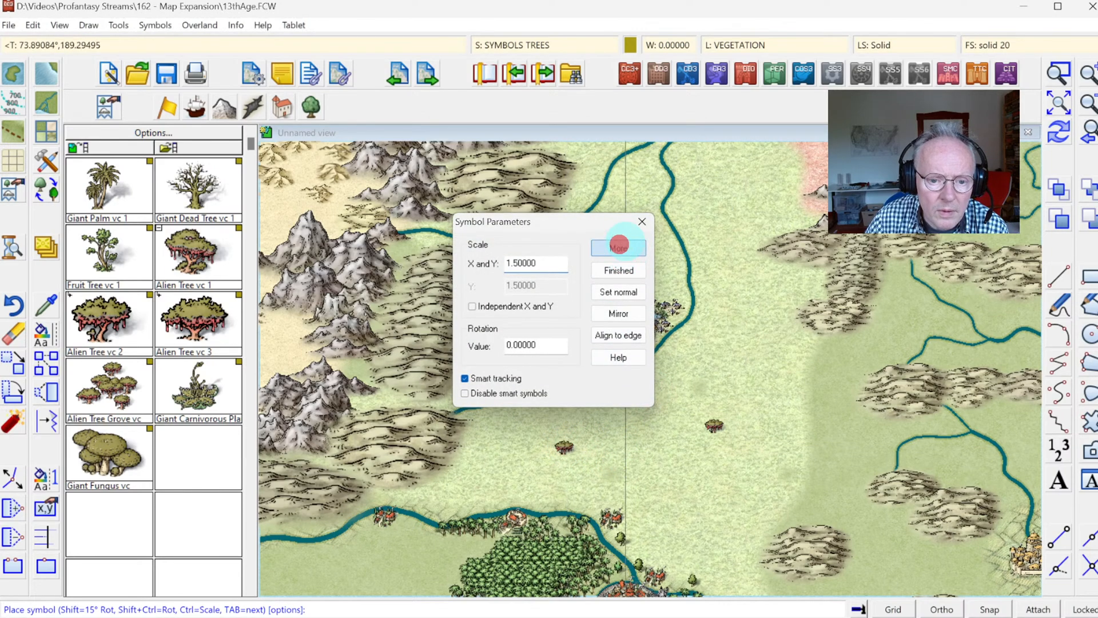
pyautogui.click(729, 200)
# Step: Place Alien Tree vc 3 symbols beside both southern alien trees and a single one northwest of the grassland town
pyautogui.click(200, 247)
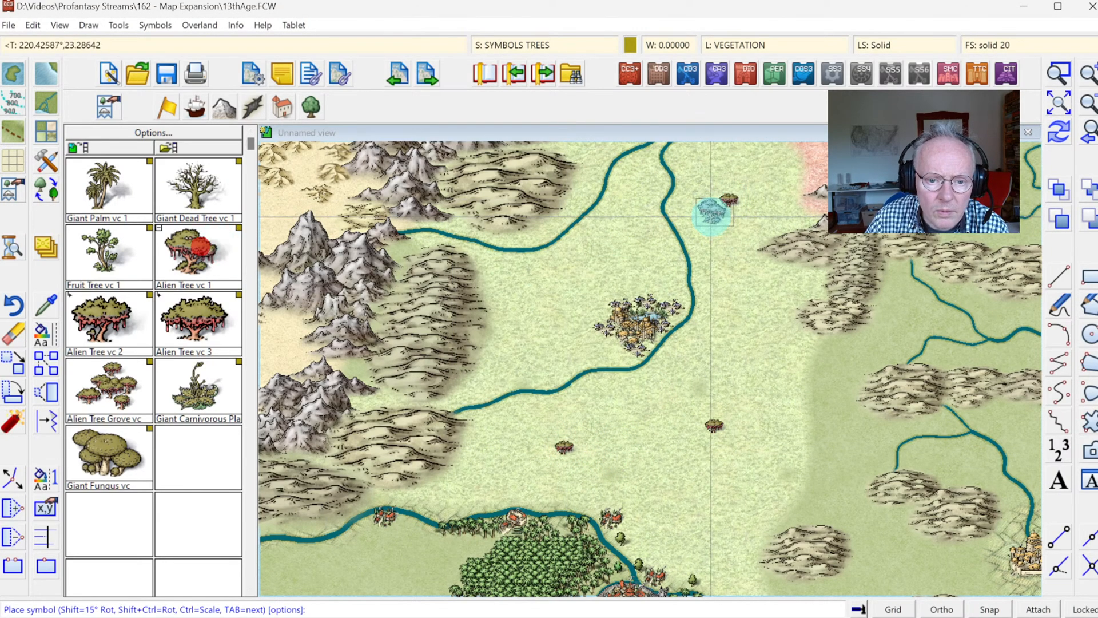
pyautogui.click(120, 333)
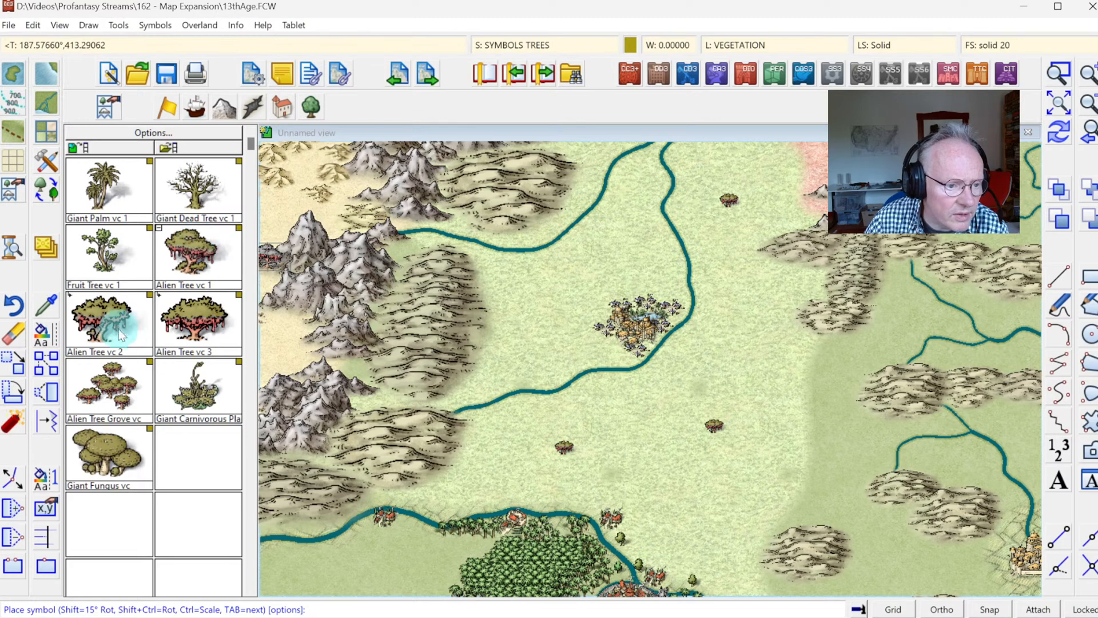
pyautogui.click(166, 335)
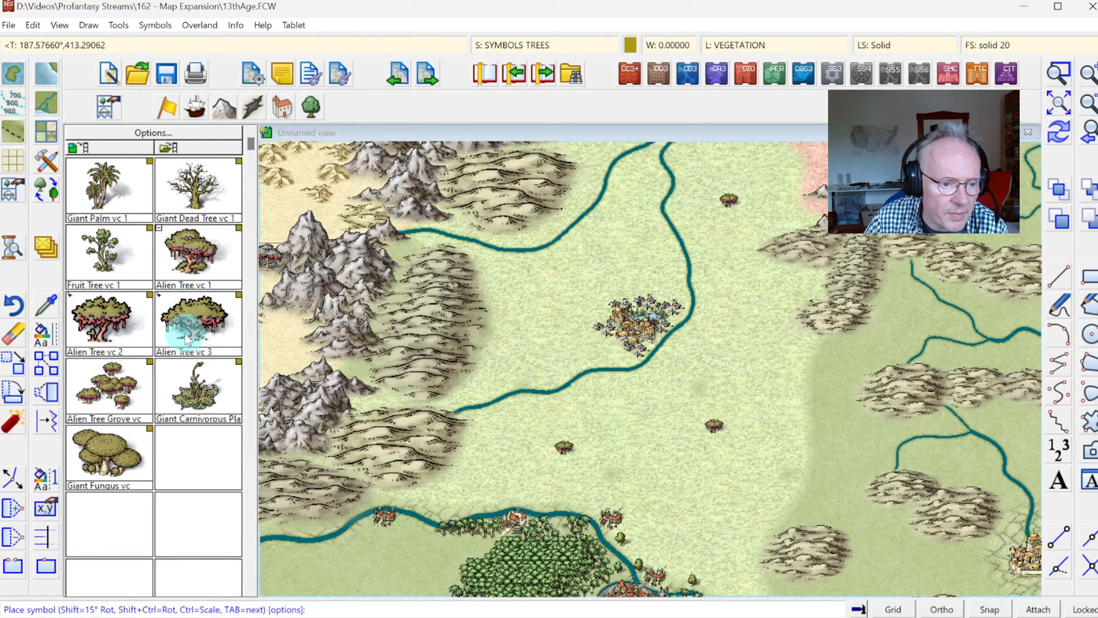
pyautogui.click(727, 431)
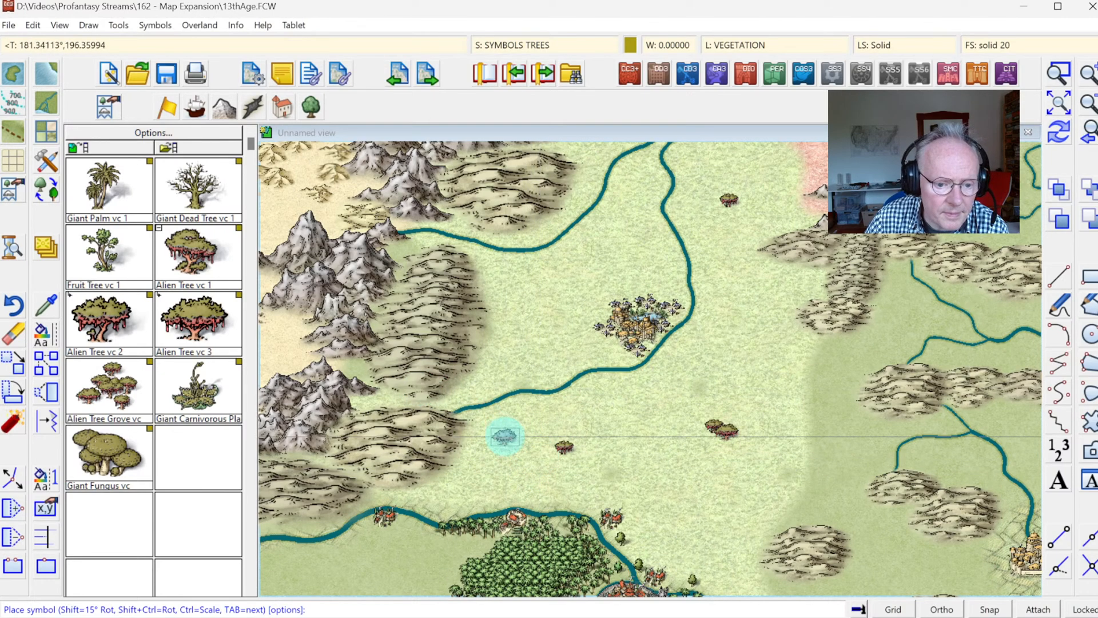
pyautogui.click(554, 451)
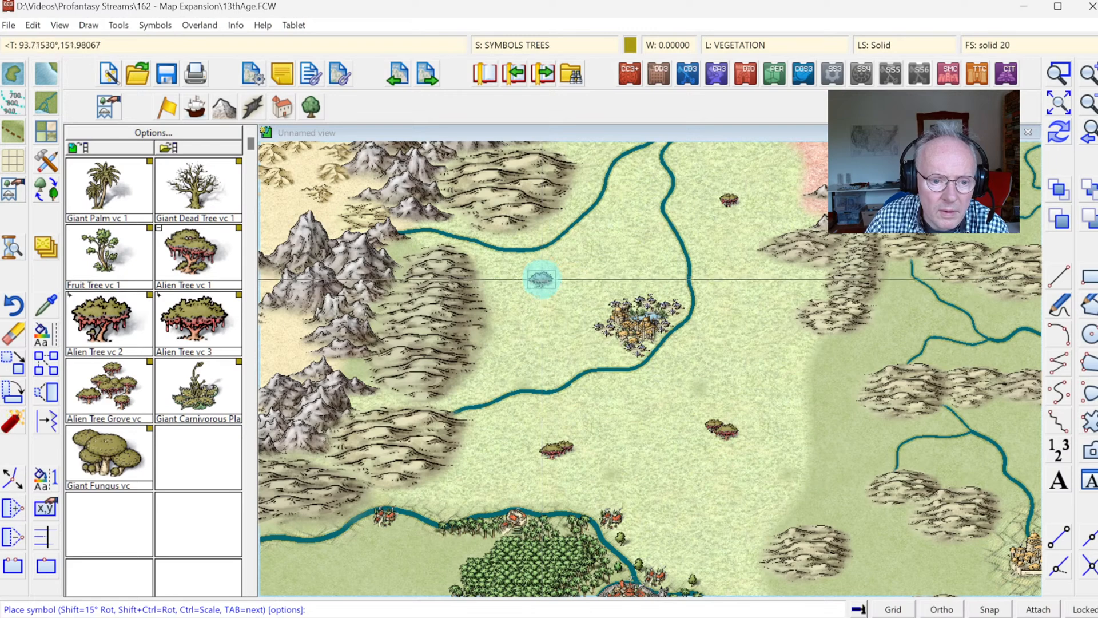
pyautogui.click(542, 277)
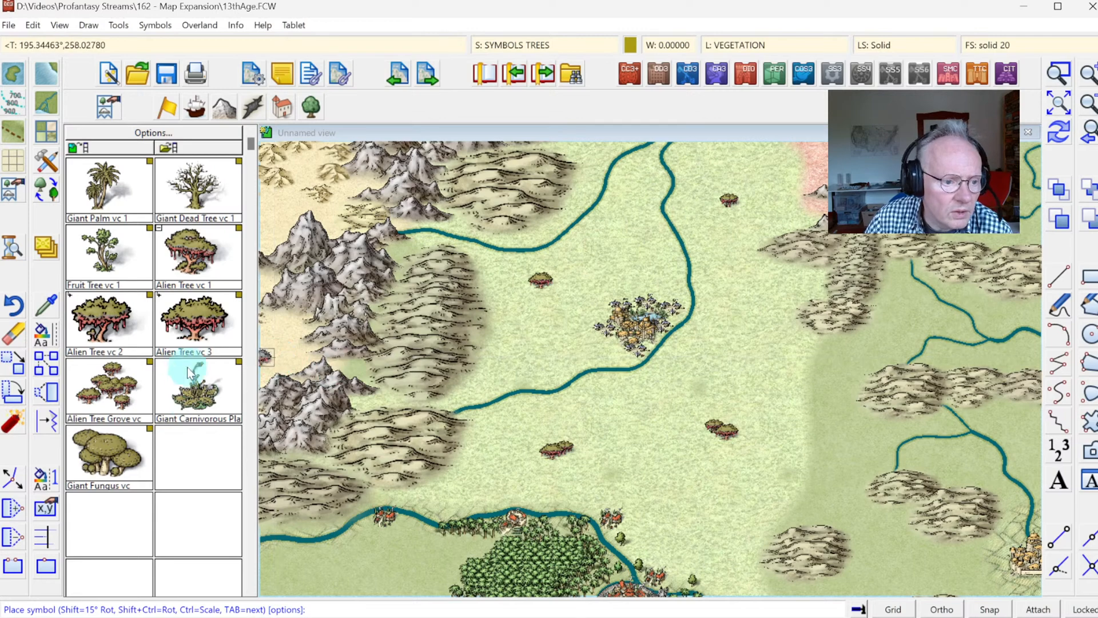
# Step: Place more Alien Tree vc 3 symbols at scale 1 on the southern grassland and beside the eastern and western hills
pyautogui.click(201, 299)
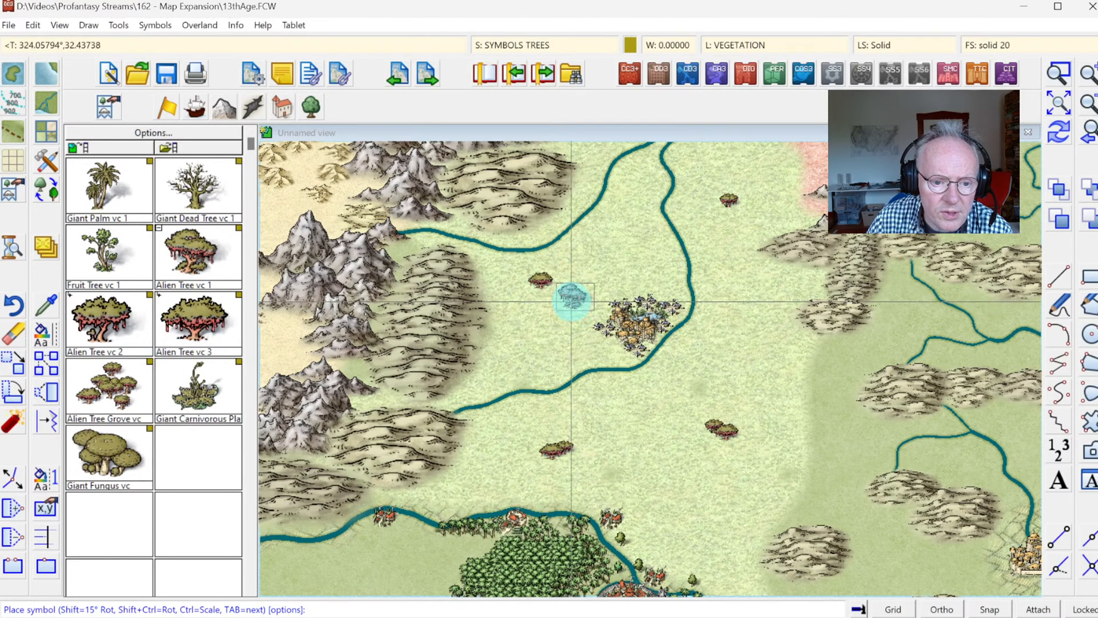
pyautogui.rightClick(643, 457)
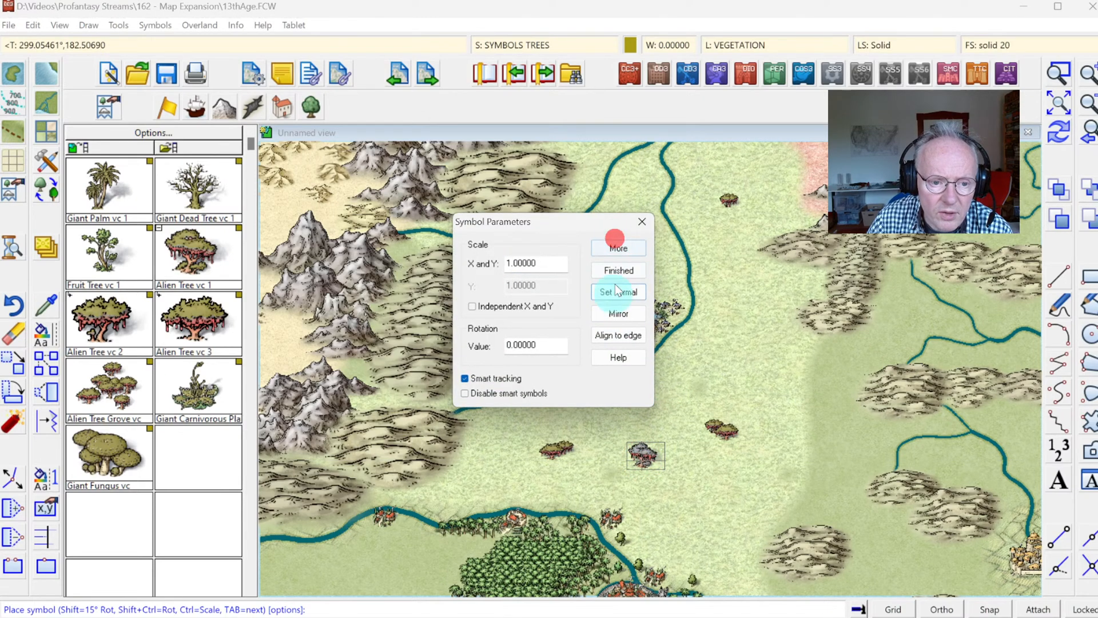
pyautogui.click(617, 250)
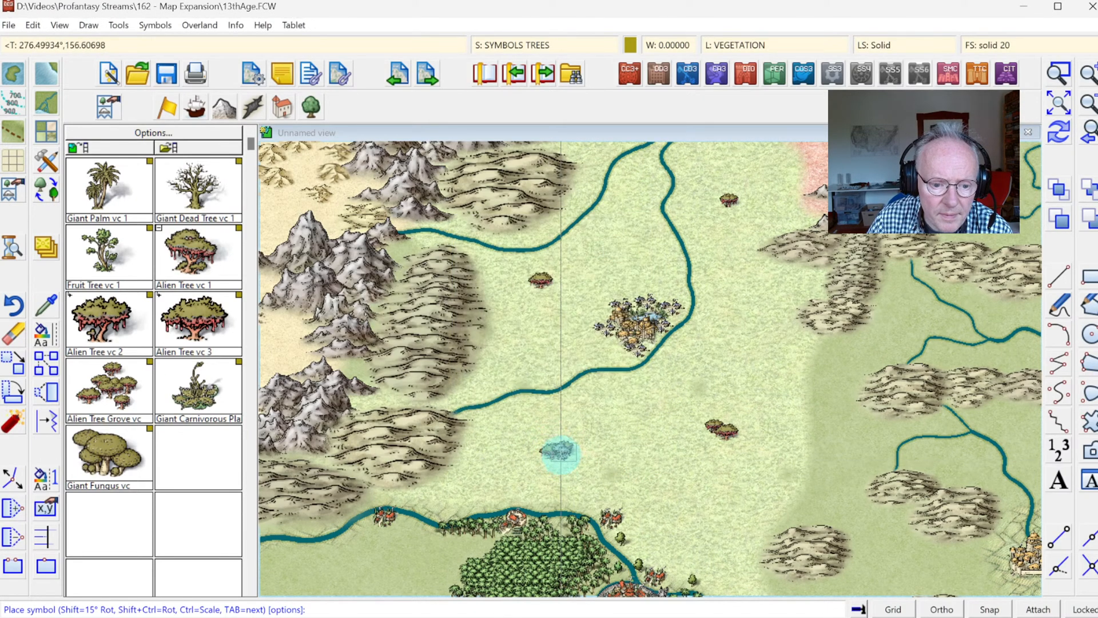
pyautogui.click(562, 456)
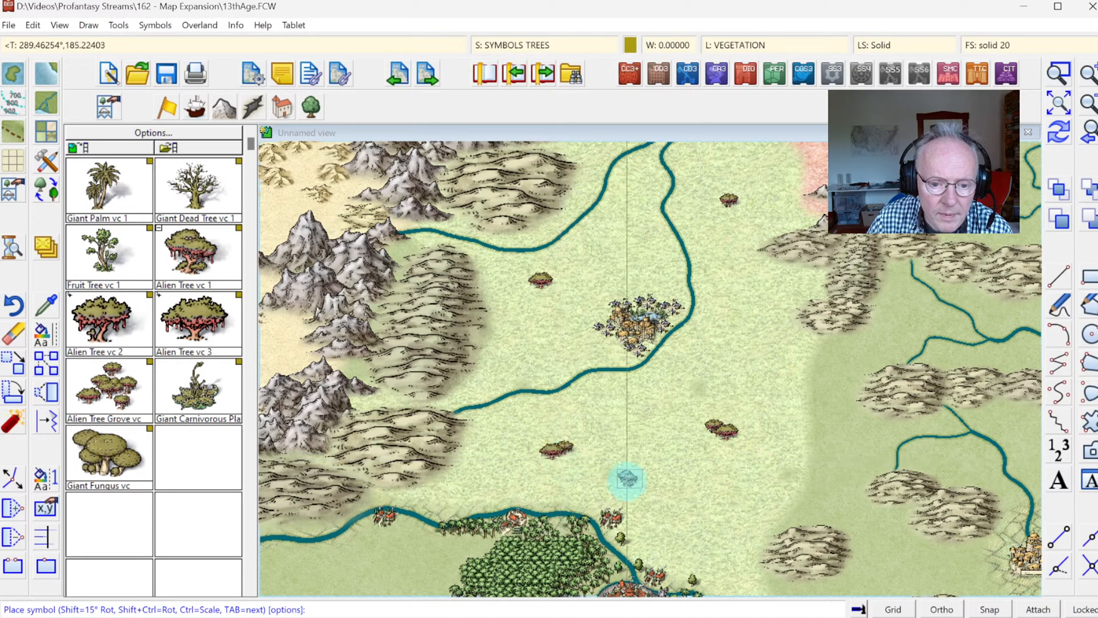
pyautogui.click(696, 498)
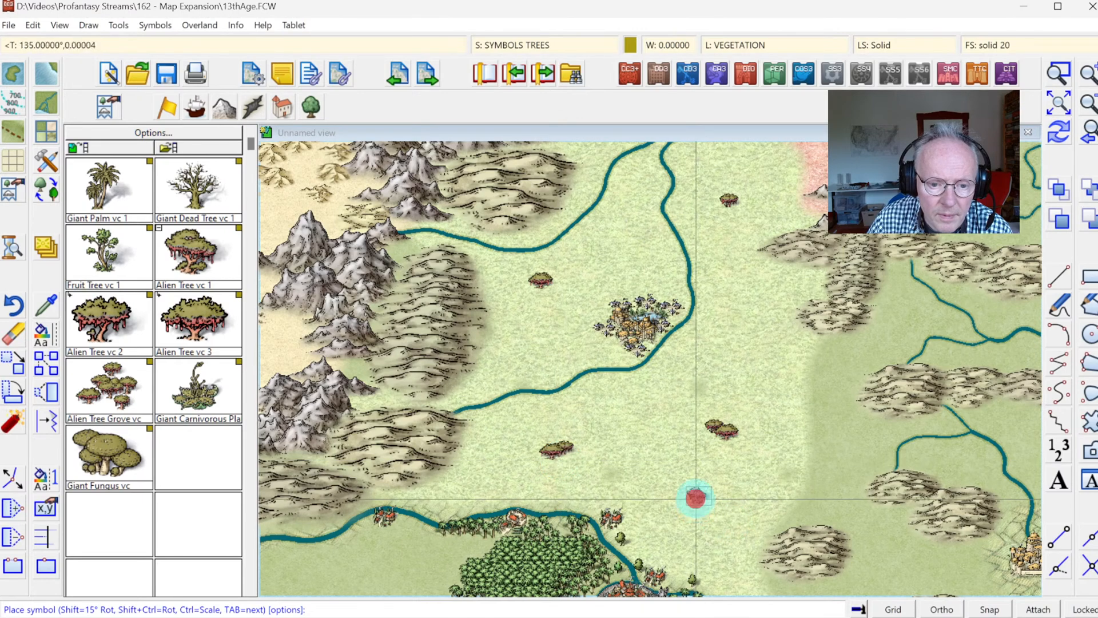
pyautogui.click(795, 320)
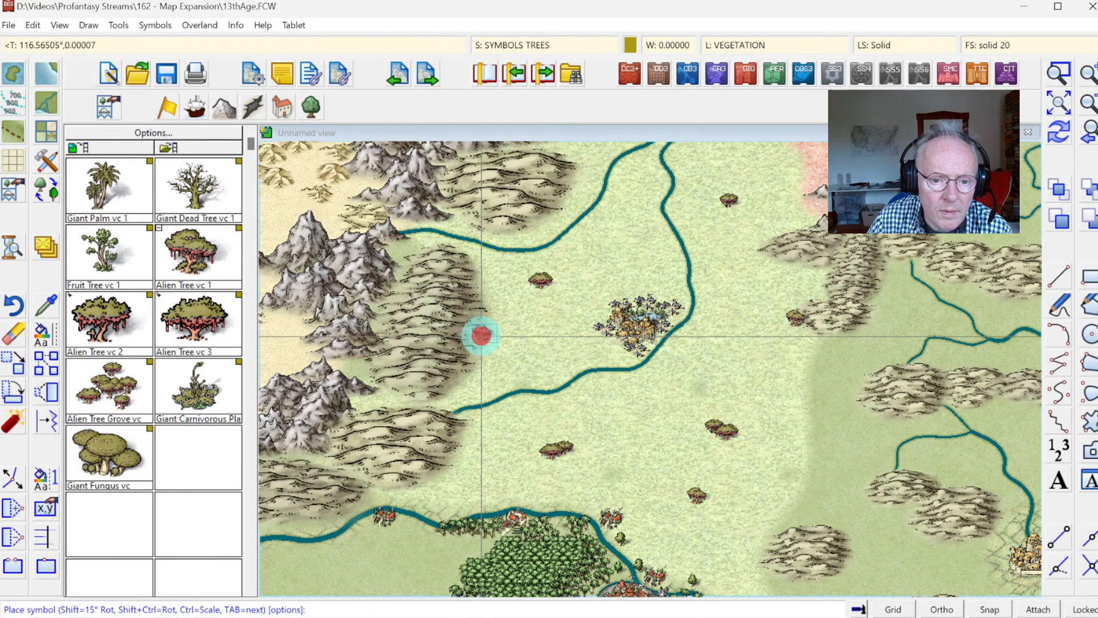
pyautogui.press('Escape')
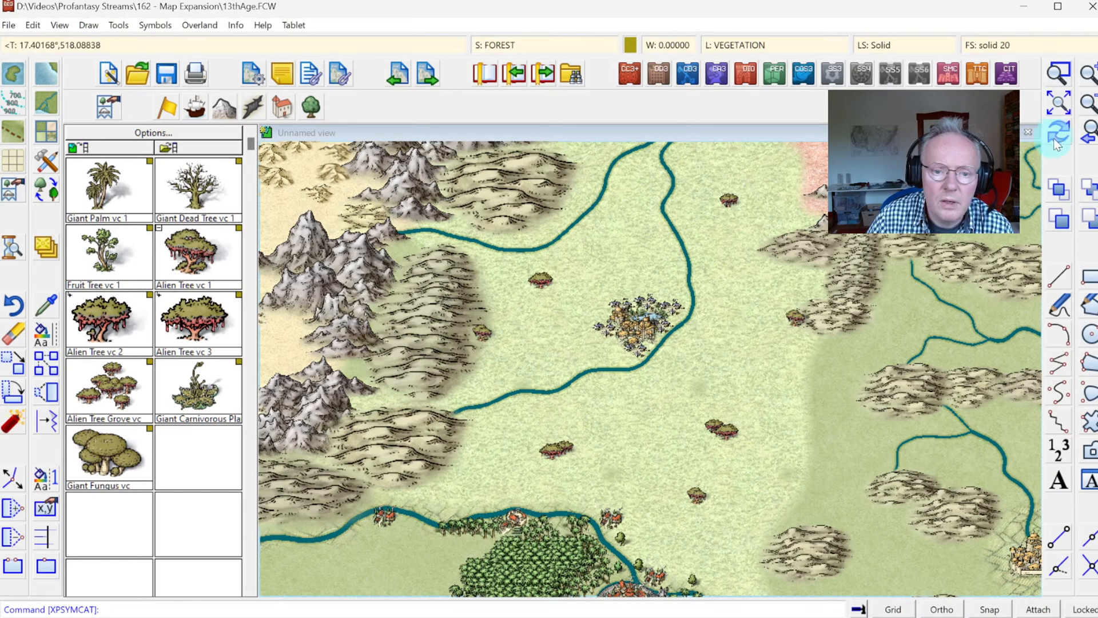
# Step: Look through the vegetation symbols from the alien trees back to the deciduous forest ones
pyautogui.click(250, 189)
pyautogui.click(251, 160)
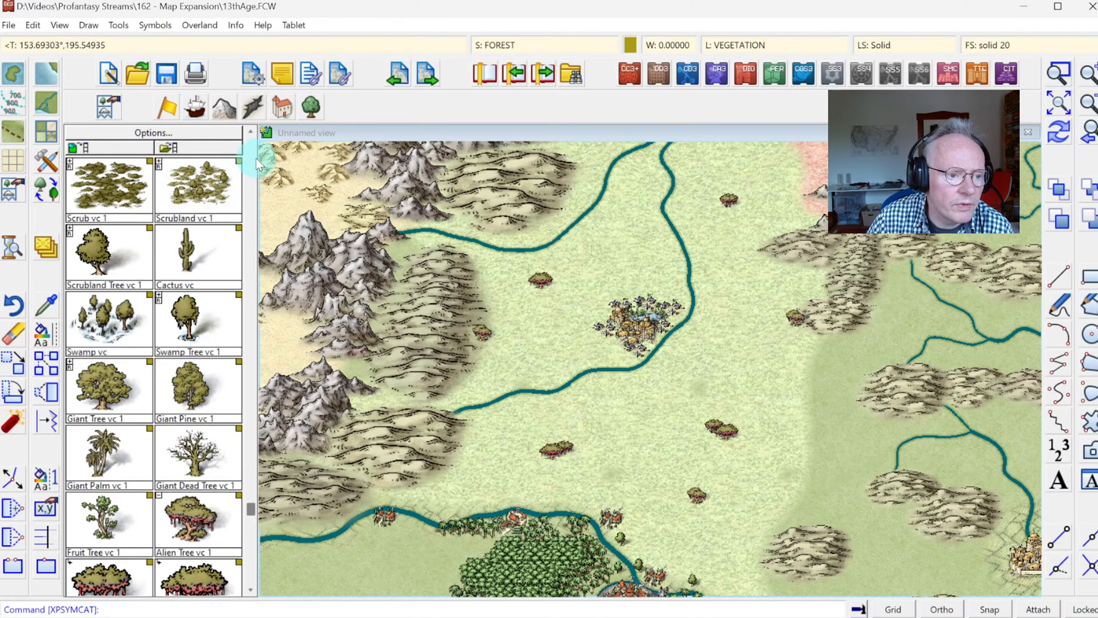
pyautogui.click(251, 132)
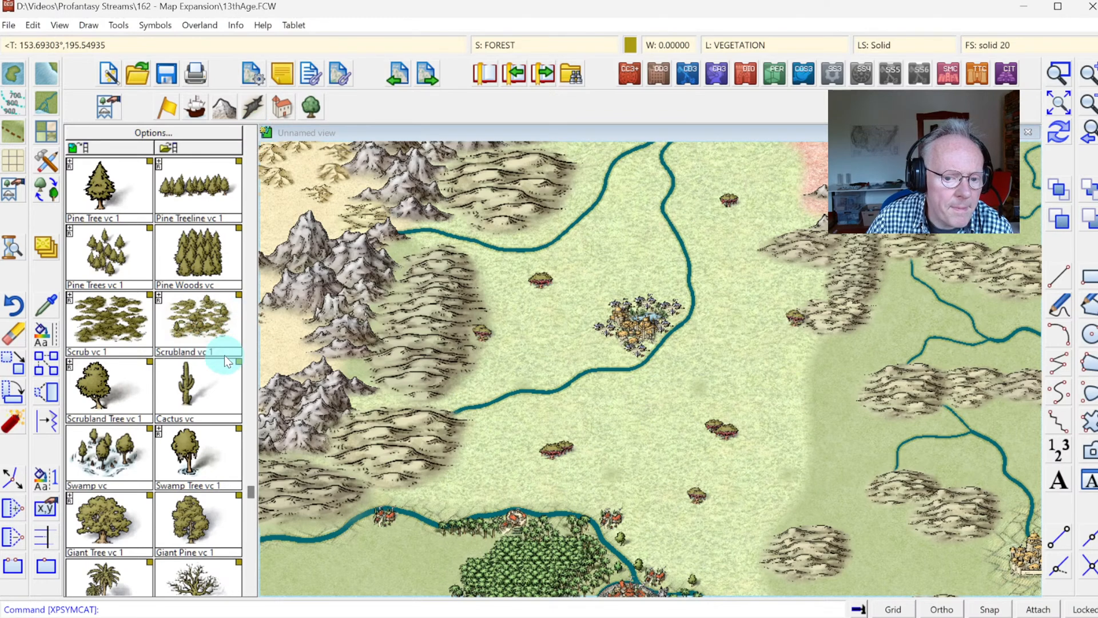
pyautogui.click(239, 163)
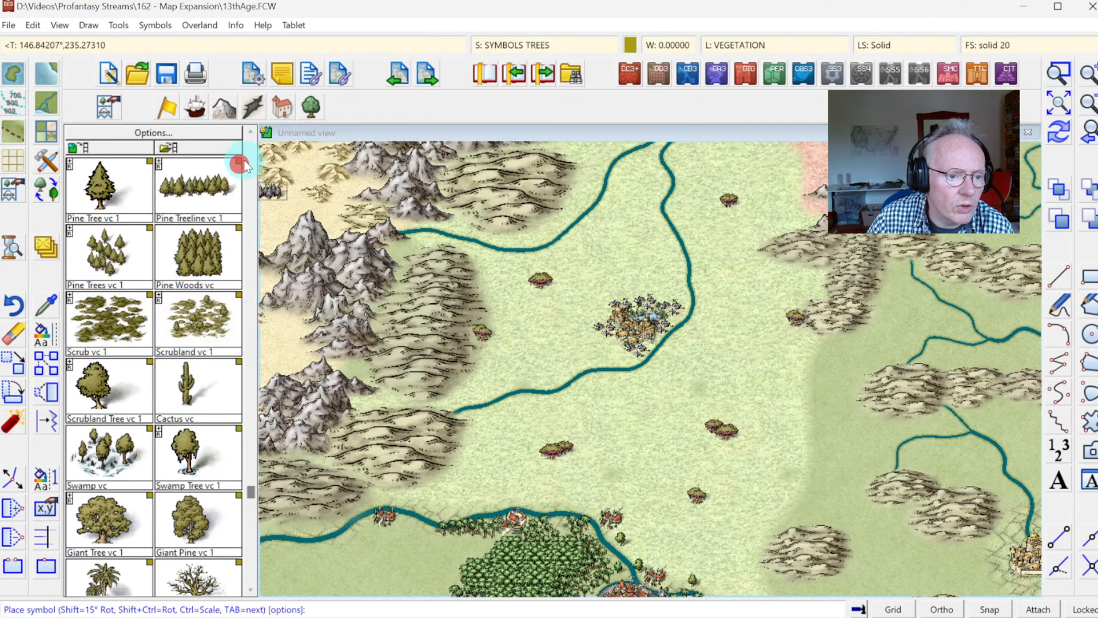
pyautogui.click(251, 155)
pyautogui.click(252, 156)
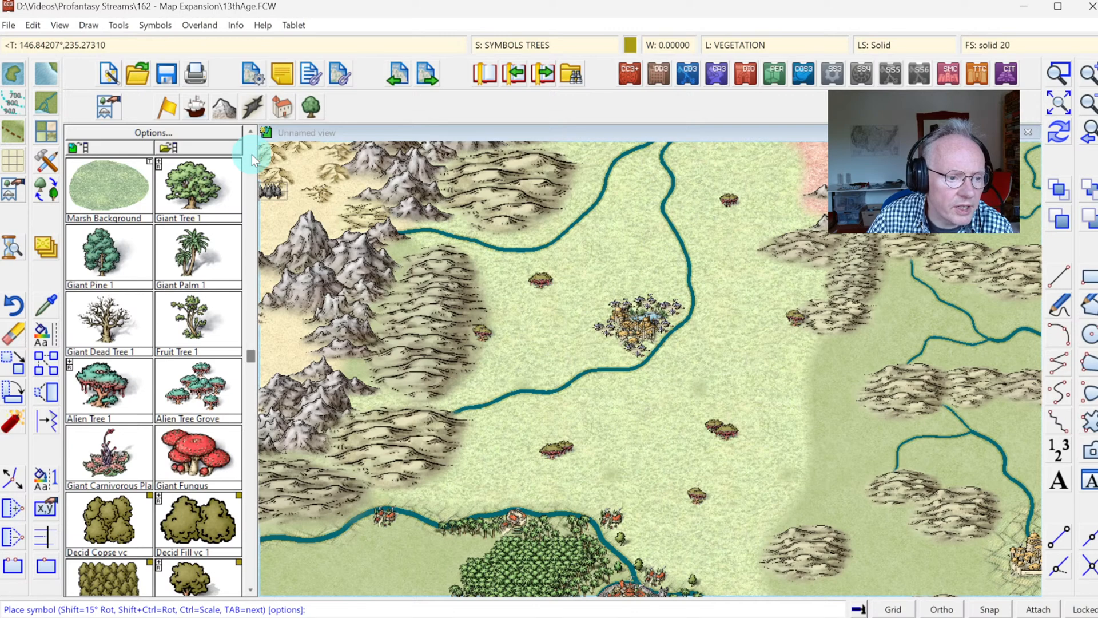
pyautogui.click(252, 156)
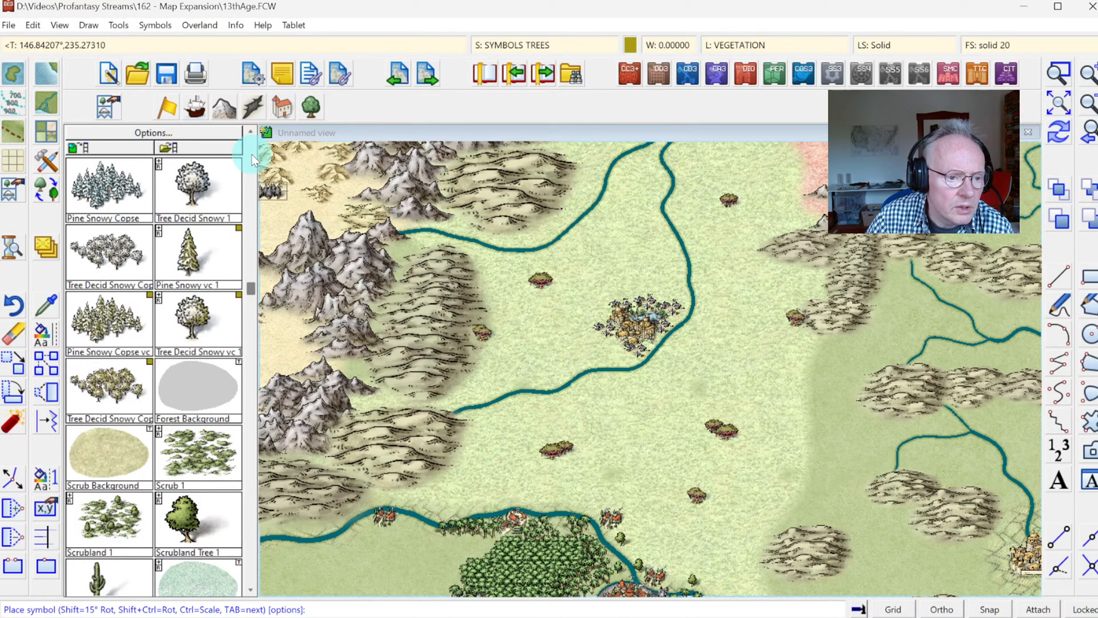
pyautogui.click(251, 154)
pyautogui.click(251, 155)
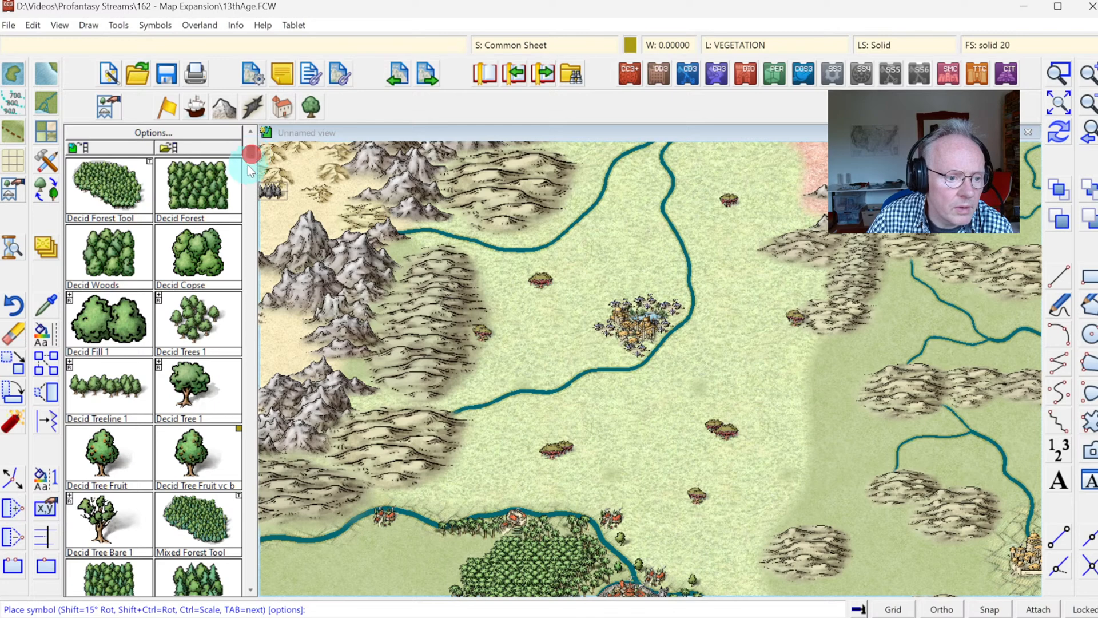
# Step: Load the mountain symbol catalog and ready the Hill 1 symbol for placement at scale 0.65
pyautogui.click(220, 106)
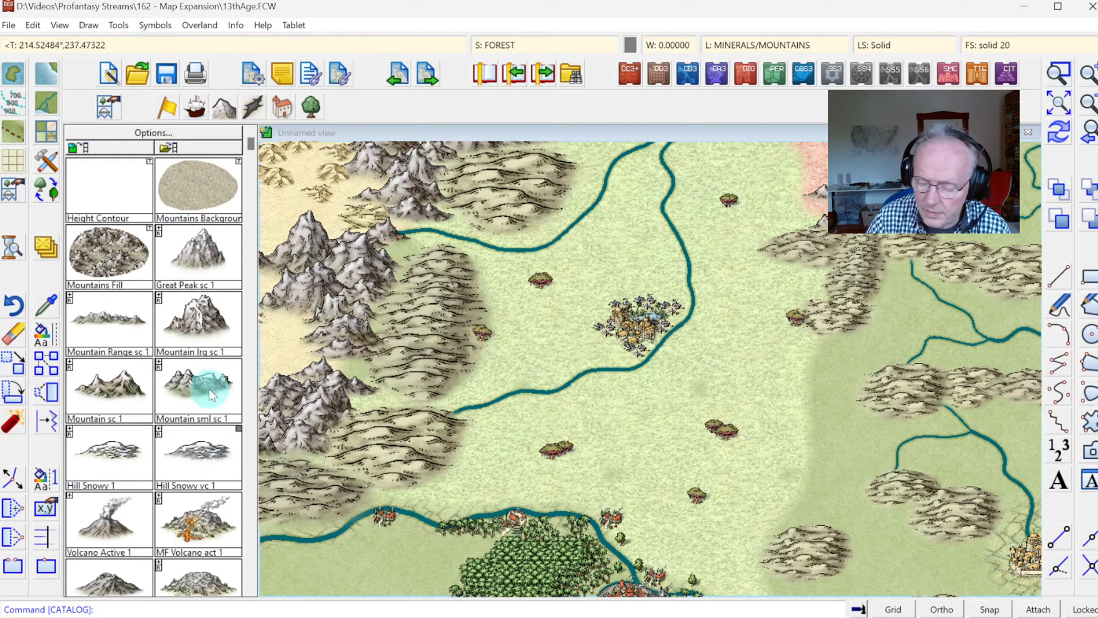
pyautogui.click(250, 423)
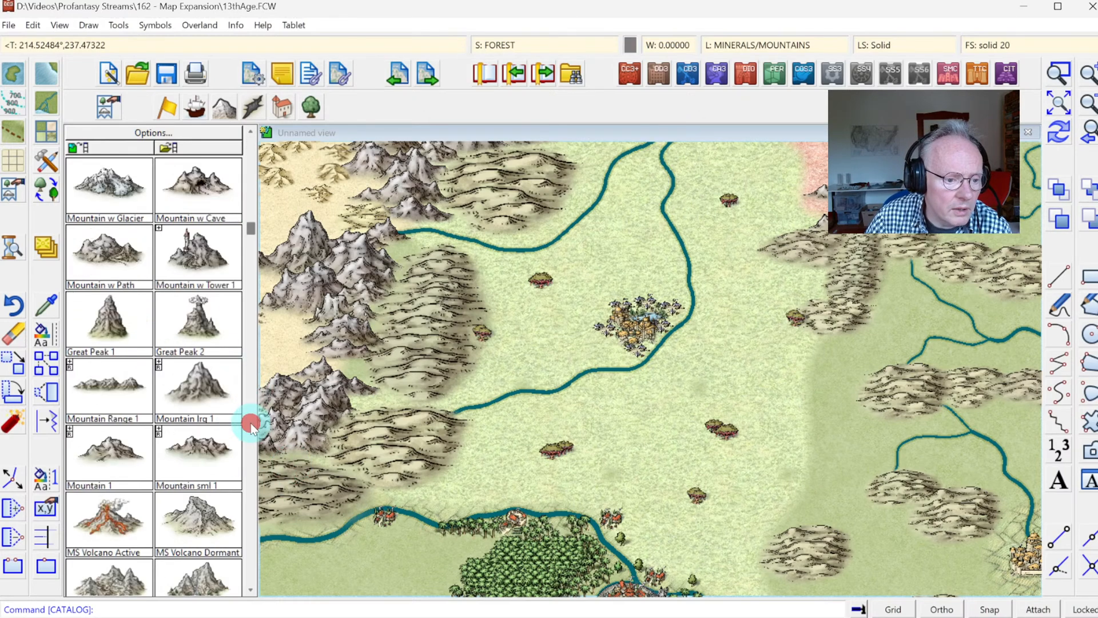
pyautogui.click(250, 423)
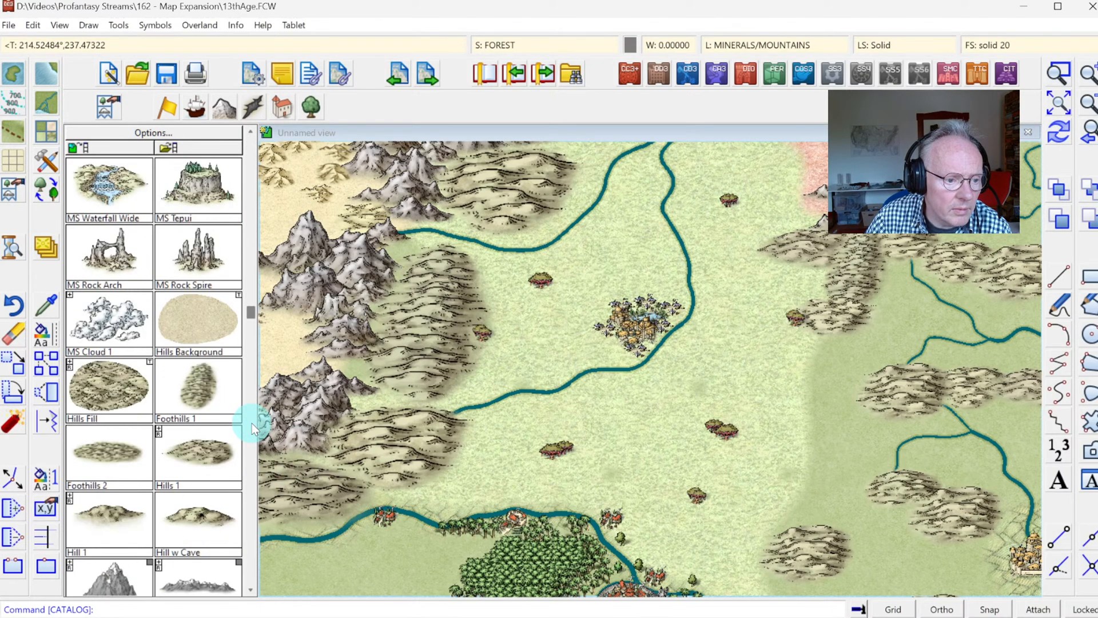
pyautogui.click(247, 249)
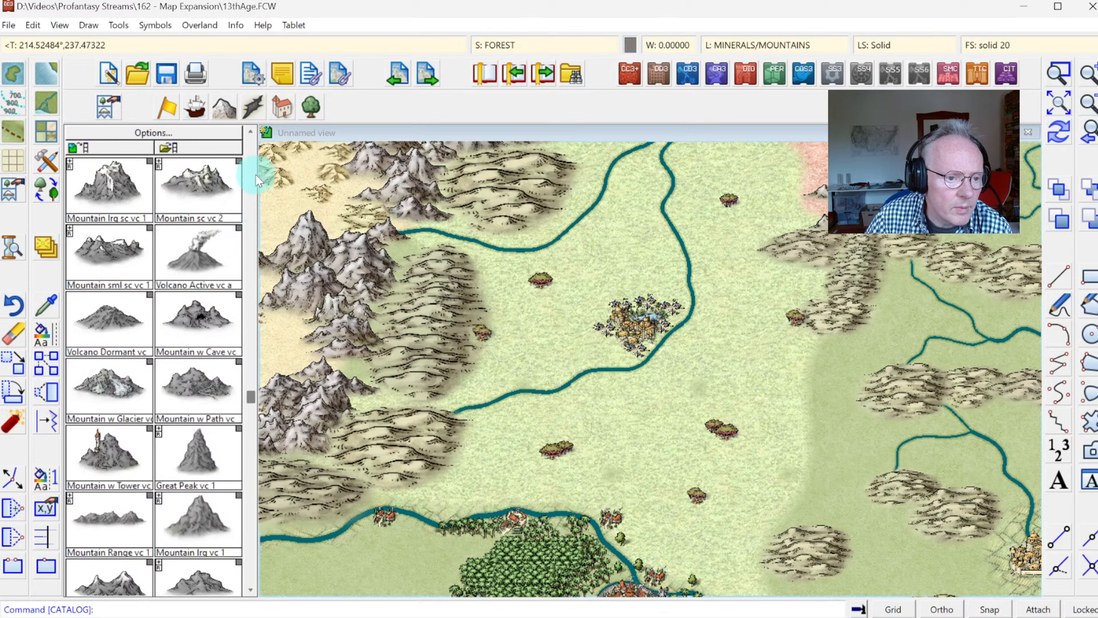
pyautogui.click(251, 133)
pyautogui.click(252, 134)
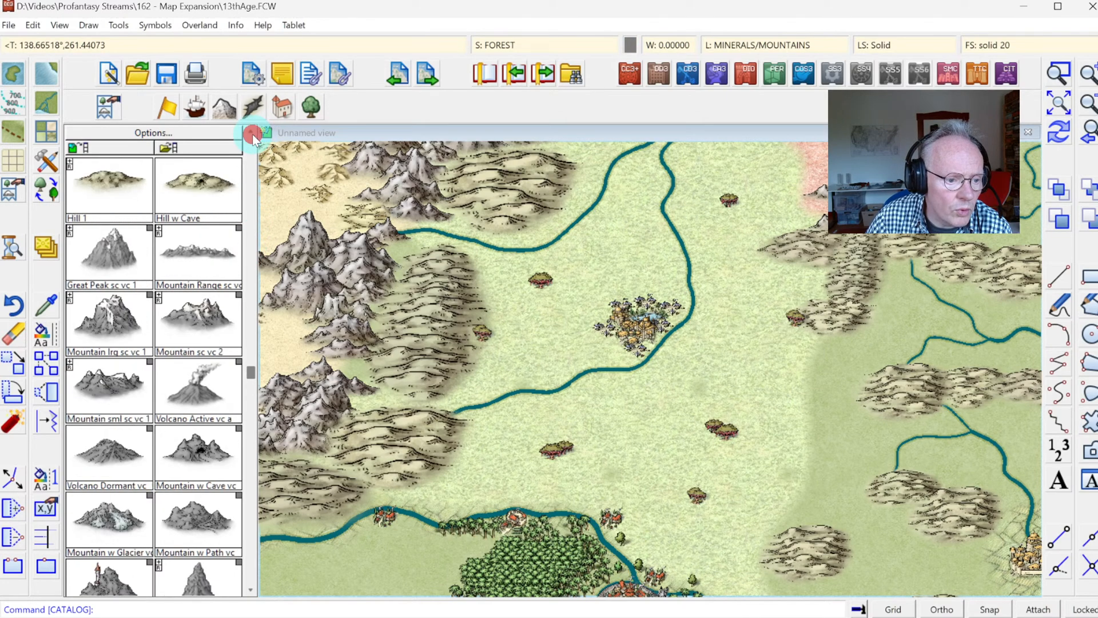
pyautogui.click(252, 134)
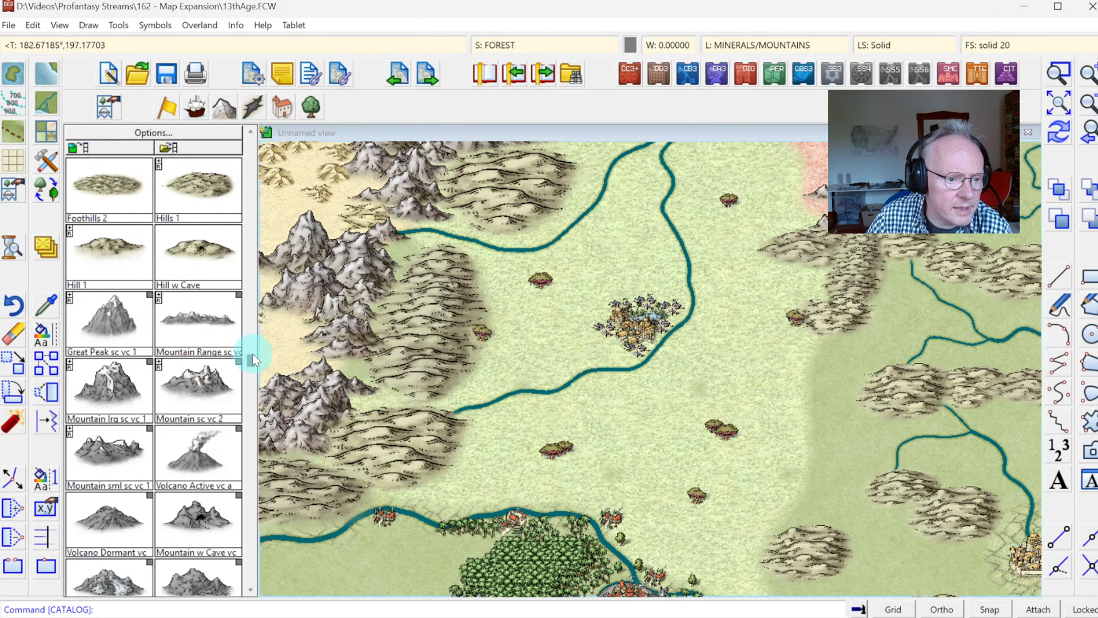
pyautogui.click(134, 264)
pyautogui.rightClick(525, 467)
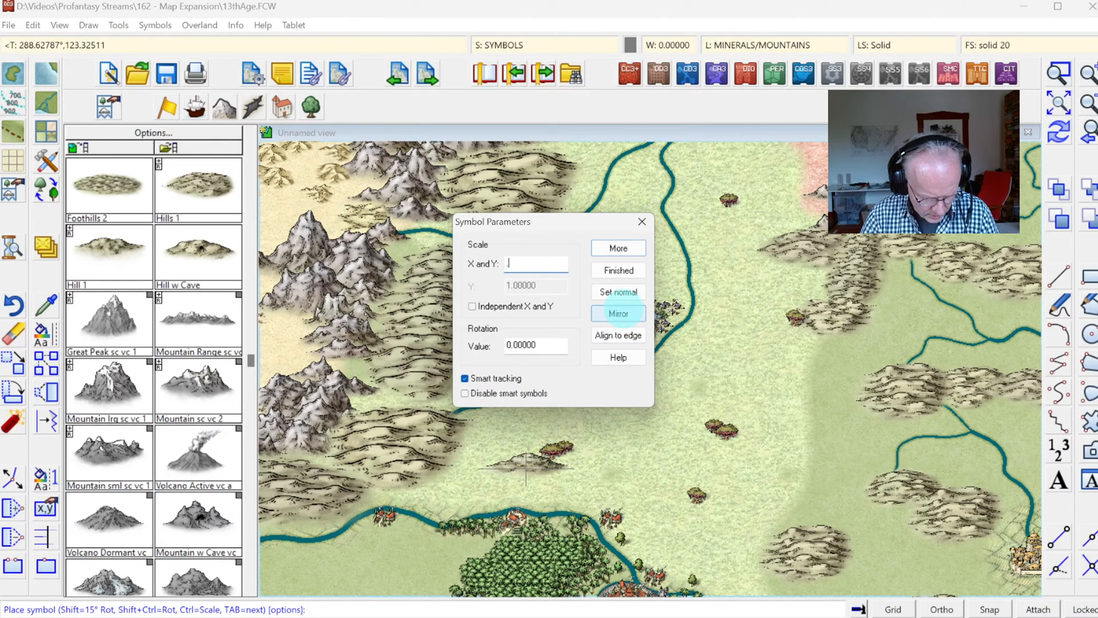
pyautogui.write('.65')
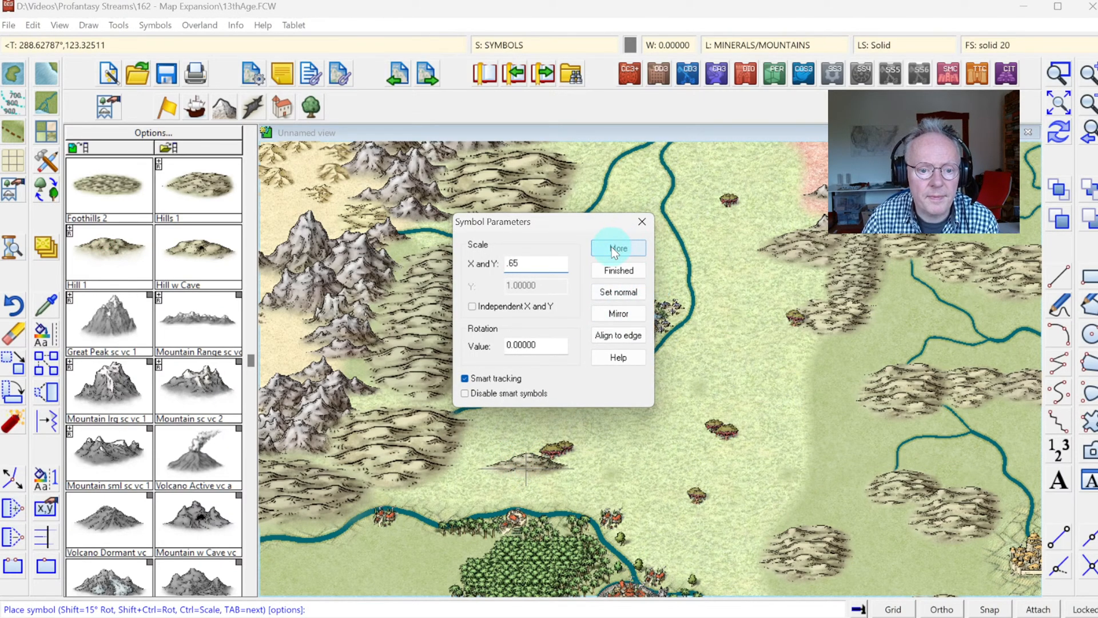
pyautogui.click(612, 247)
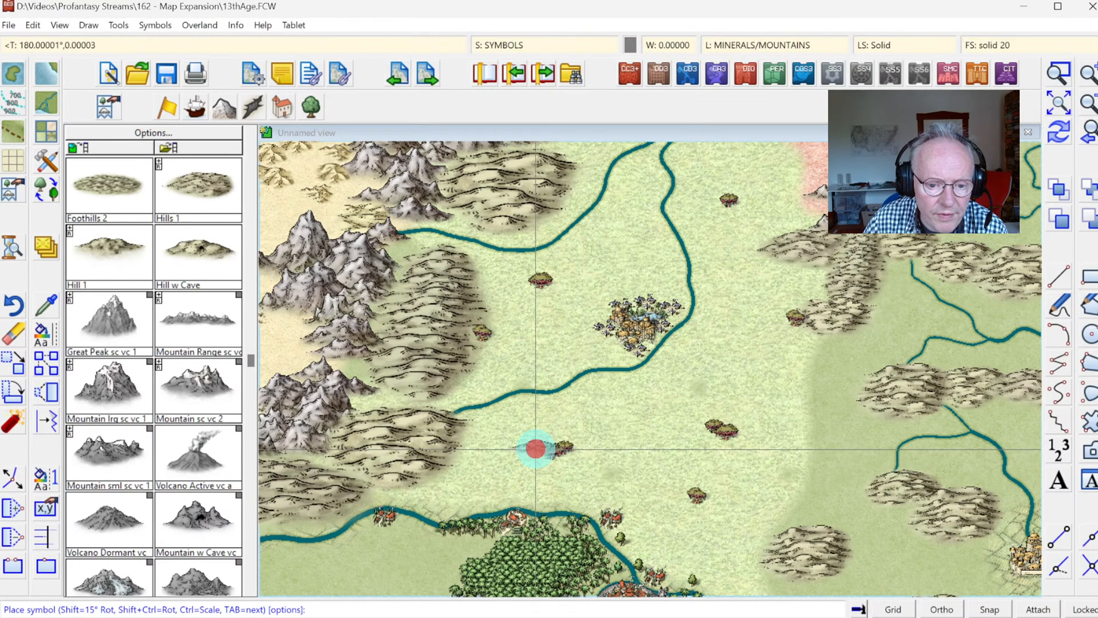
# Step: Place small Hill 1 symbols beside the southwestern alien trees, at the western tip of the eastern hills and just east of the western hills
pyautogui.click(536, 449)
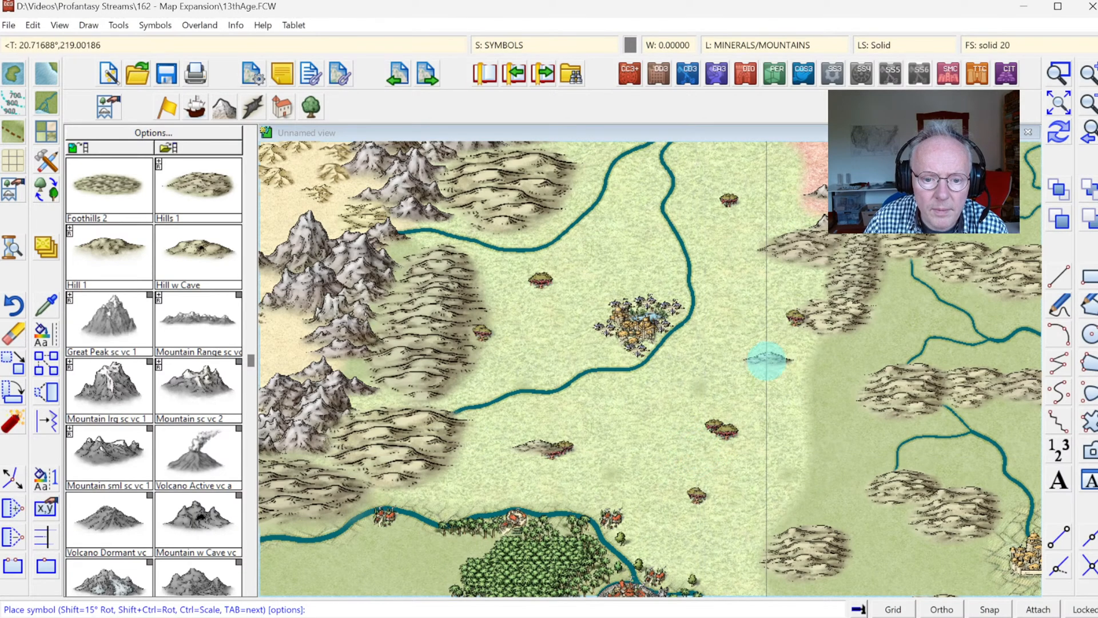
pyautogui.click(785, 333)
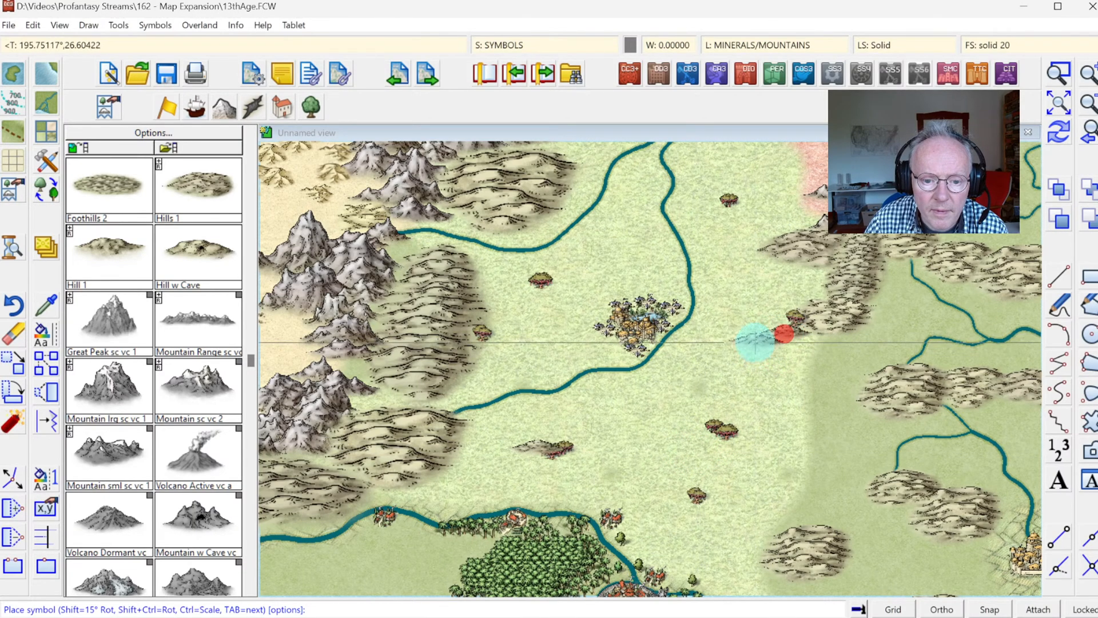
pyautogui.click(757, 338)
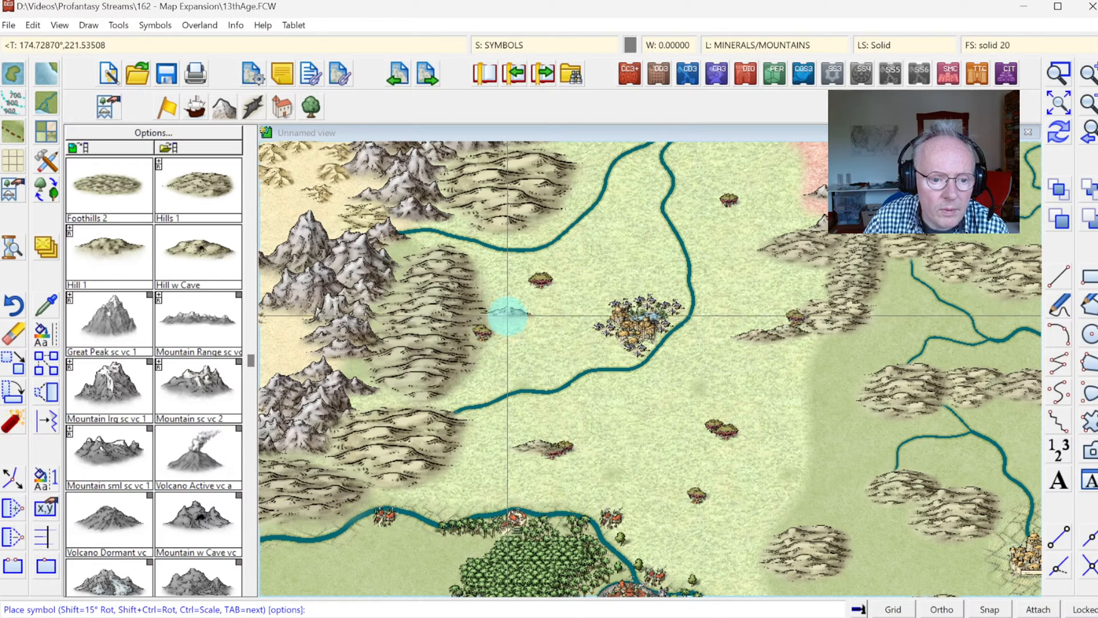
pyautogui.click(508, 314)
# Step: Place Hill 1 symbols between the two northern rivers, on the northeastern grassland and around the southeastern alien trees, and redraw the map
pyautogui.click(641, 181)
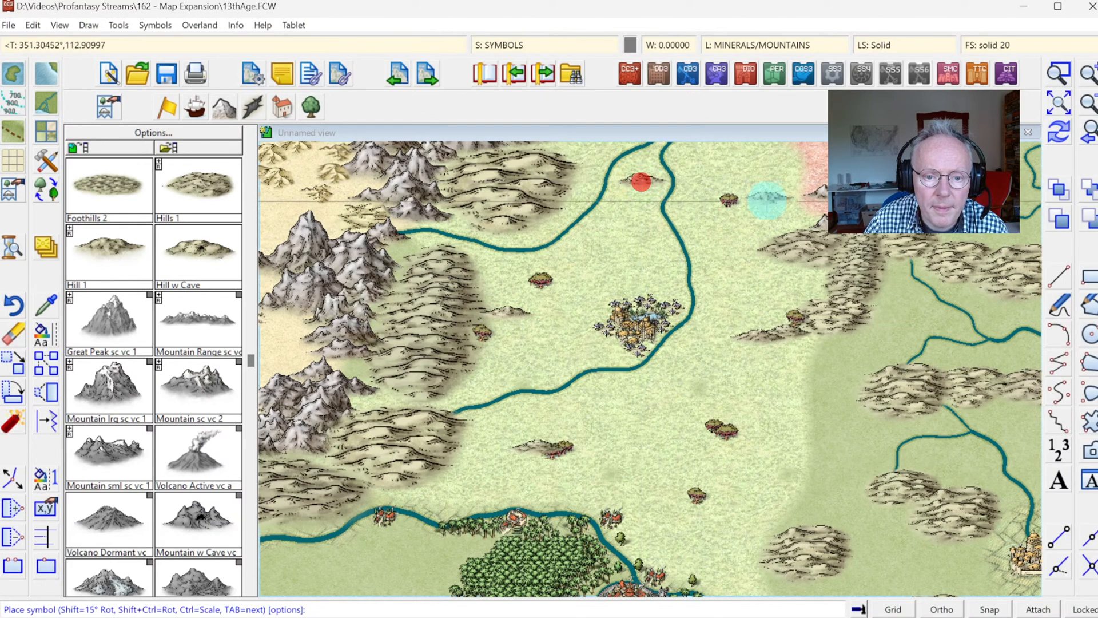
pyautogui.click(759, 161)
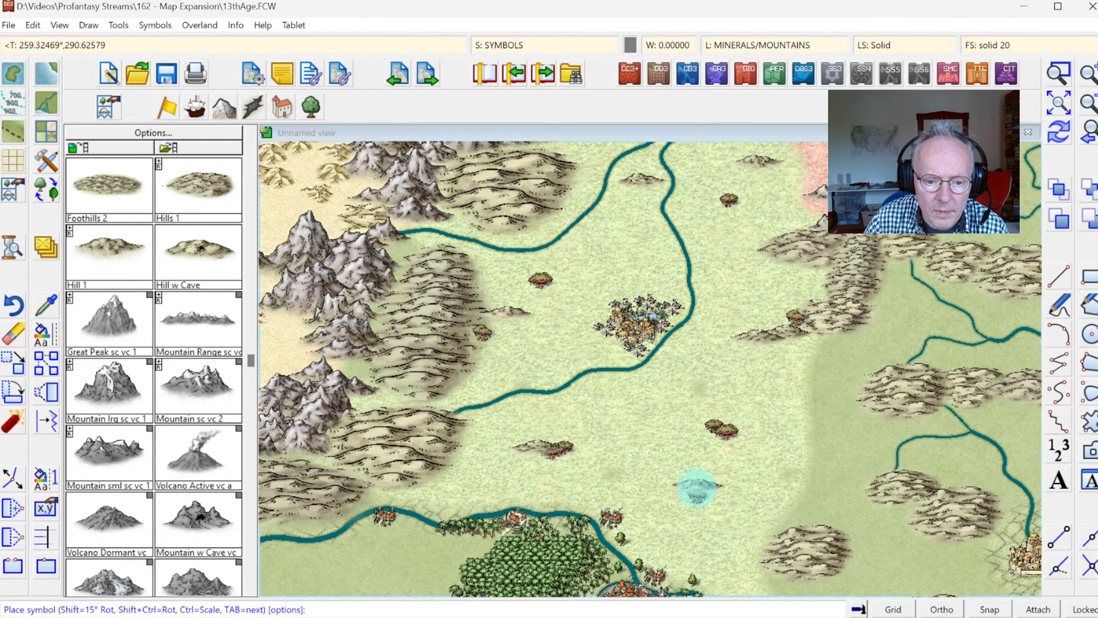
pyautogui.click(697, 486)
pyautogui.click(749, 453)
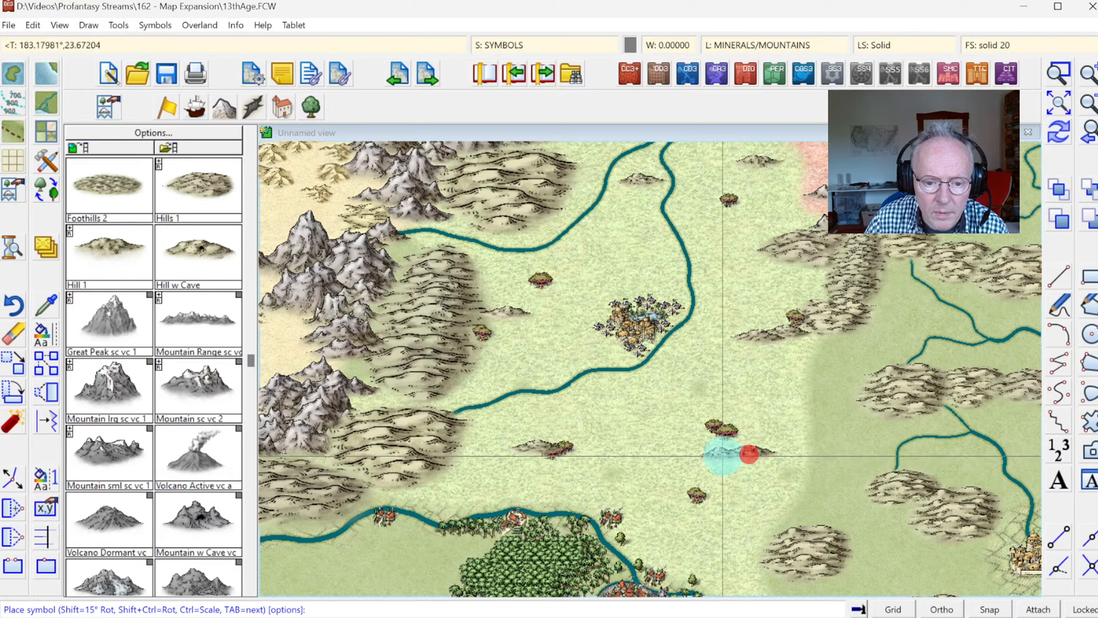
pyautogui.click(722, 454)
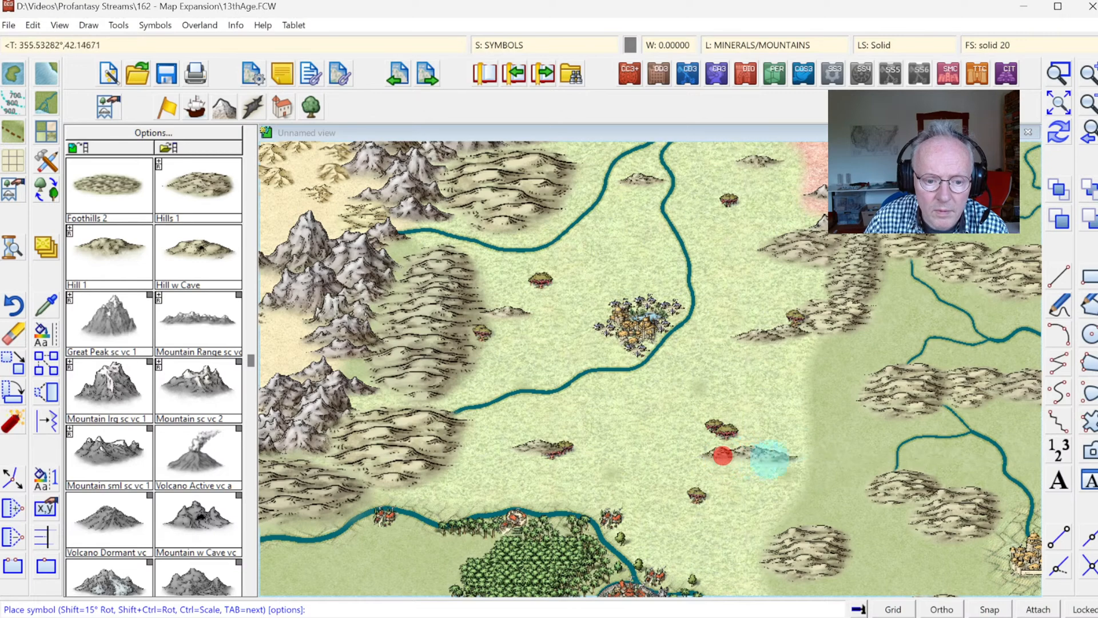
pyautogui.click(1065, 139)
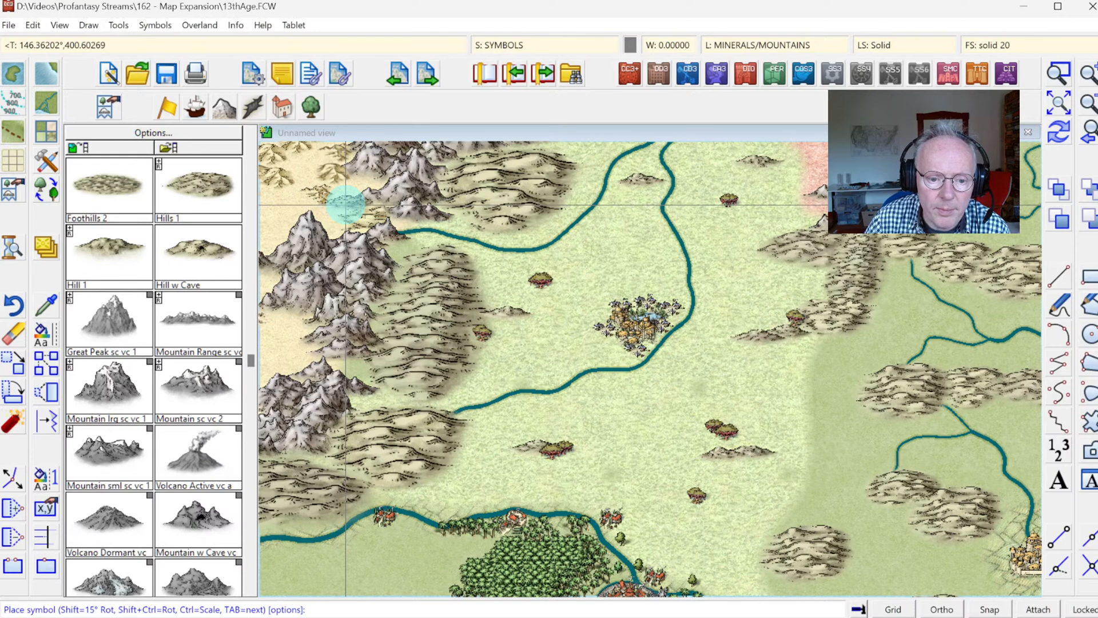
# Step: Load the structure symbol catalog and ready the Road Major tool for the grassland north of the walled jungle city
pyautogui.click(282, 107)
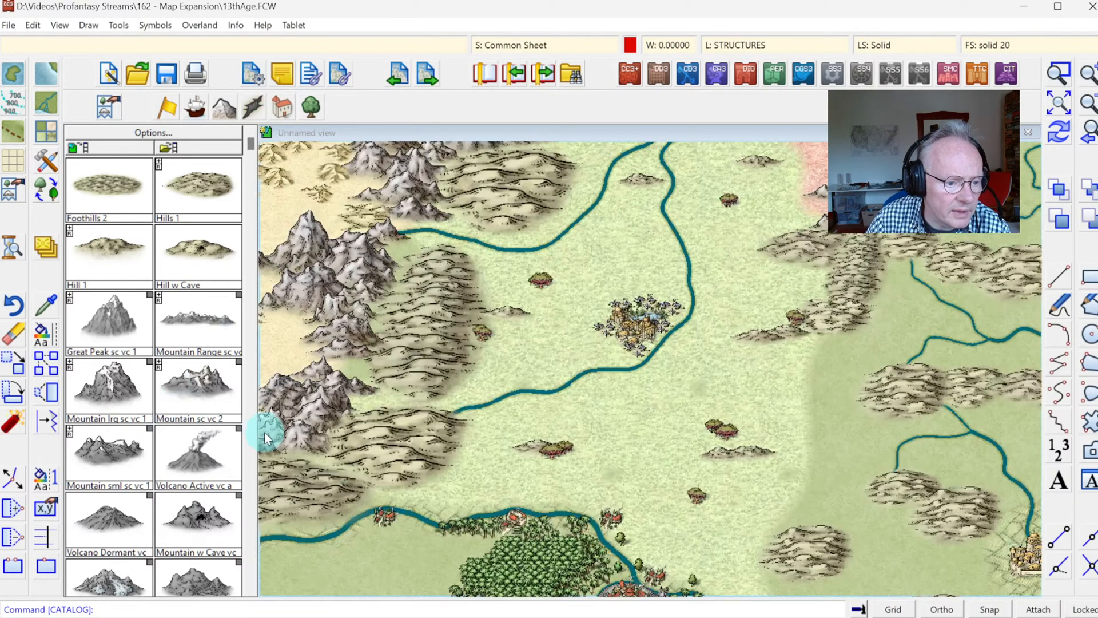
pyautogui.click(209, 191)
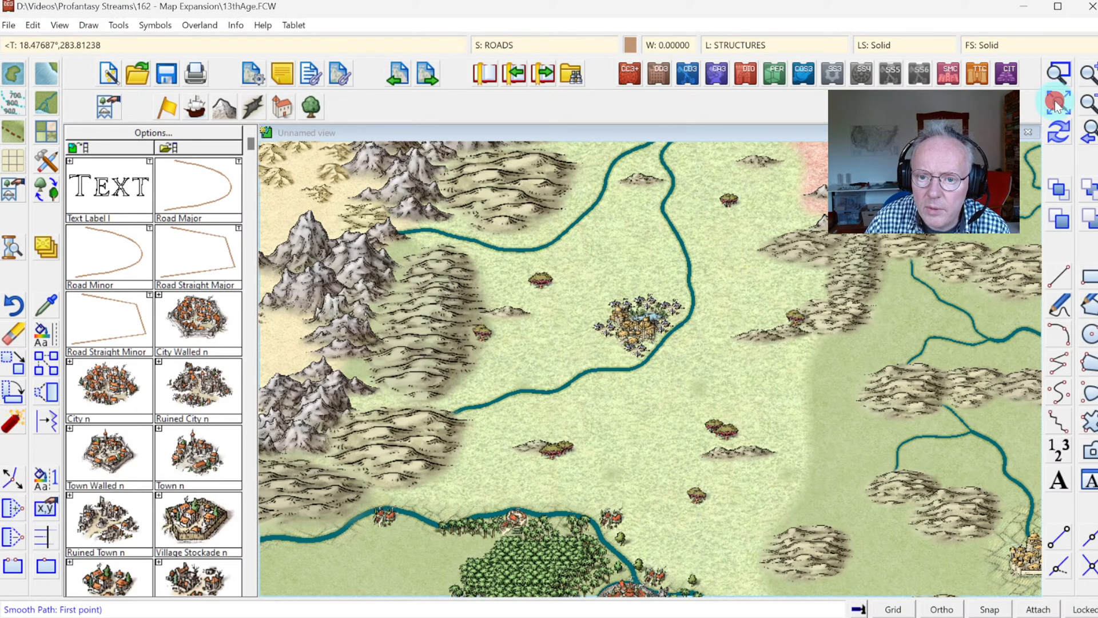
pyautogui.click(1059, 71)
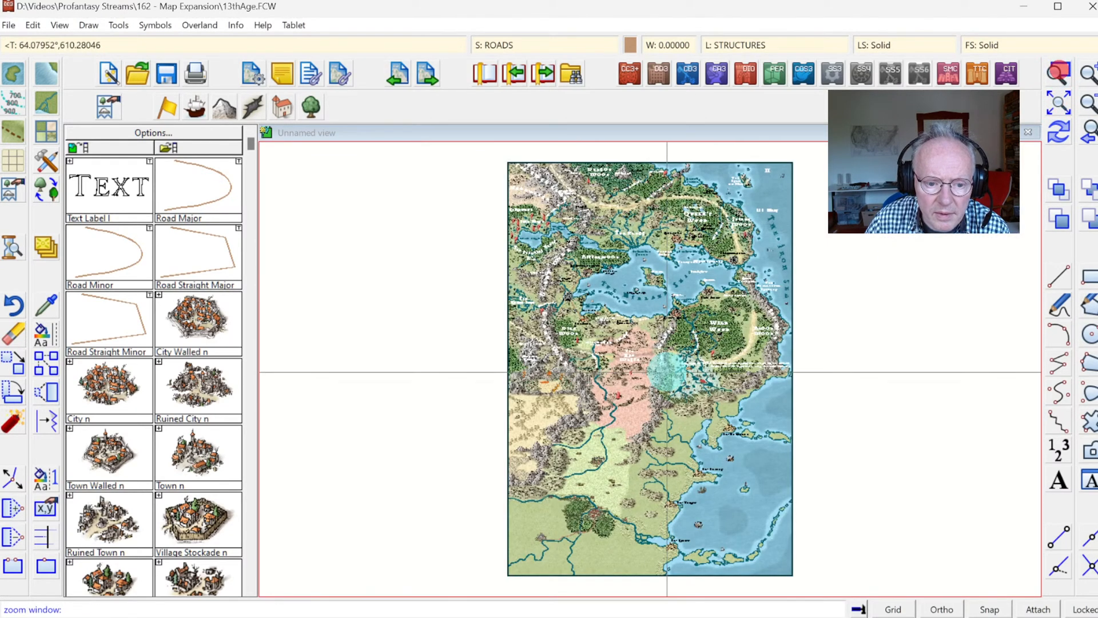
pyautogui.click(554, 376)
pyautogui.click(700, 528)
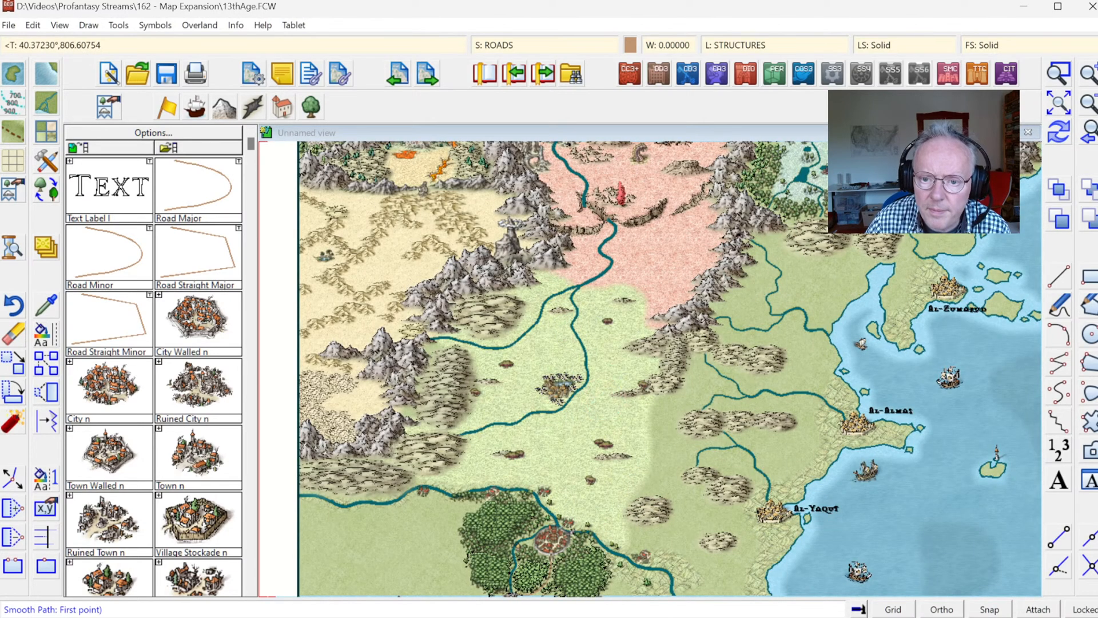
pyautogui.click(1055, 83)
pyautogui.click(502, 351)
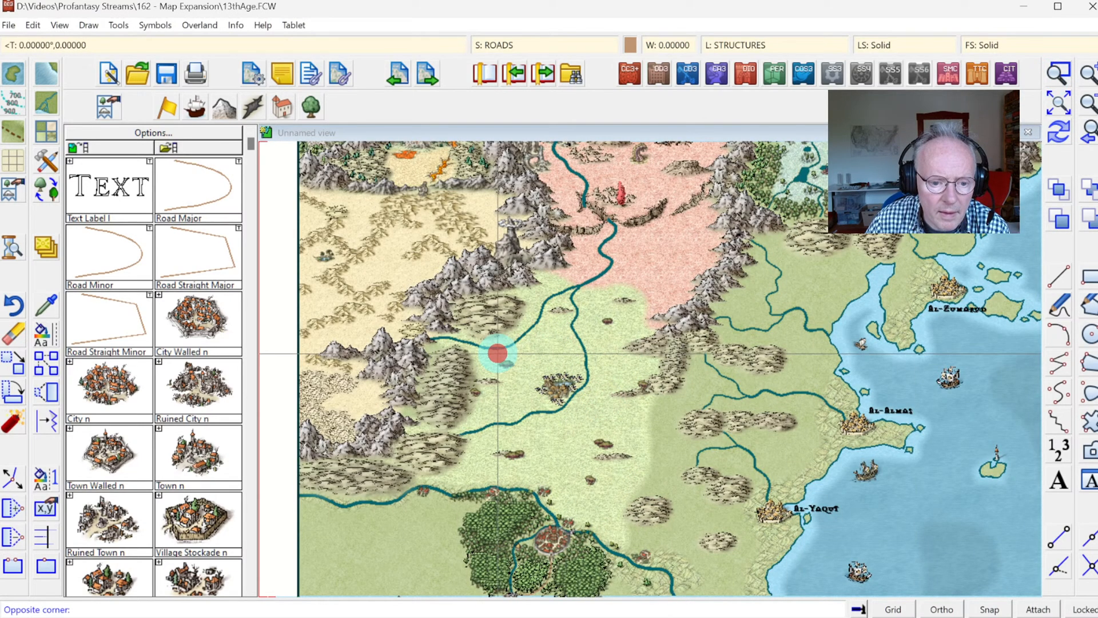
pyautogui.click(711, 563)
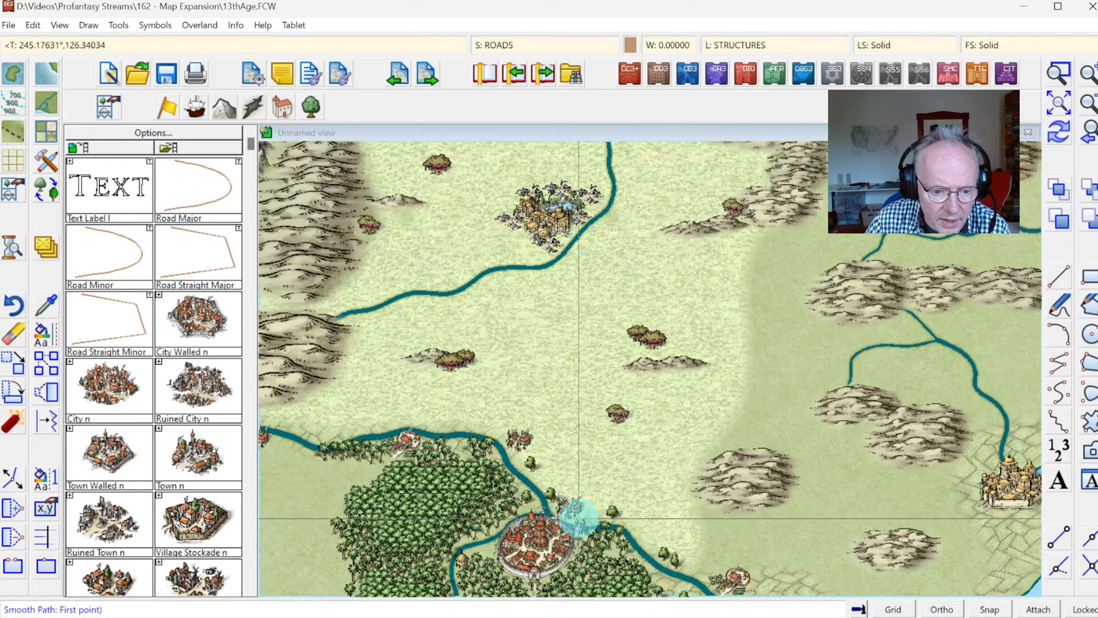
# Step: Draw a major road from the walled jungle city's bridge north across the grassland to the river bend east of the oriental city
pyautogui.click(580, 518)
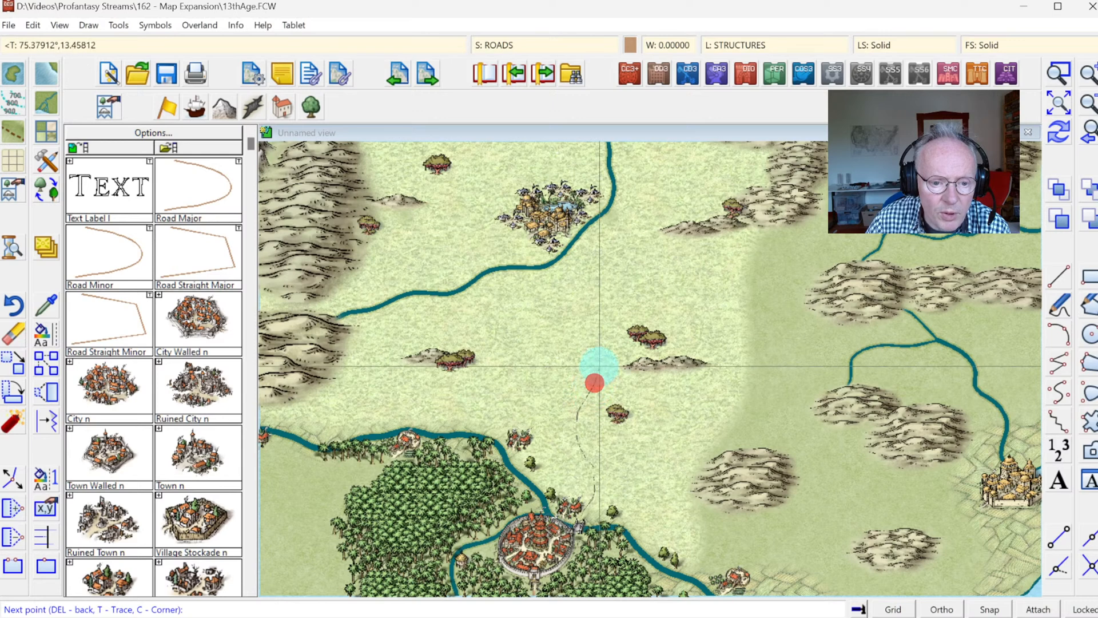
pyautogui.click(596, 338)
pyautogui.click(598, 322)
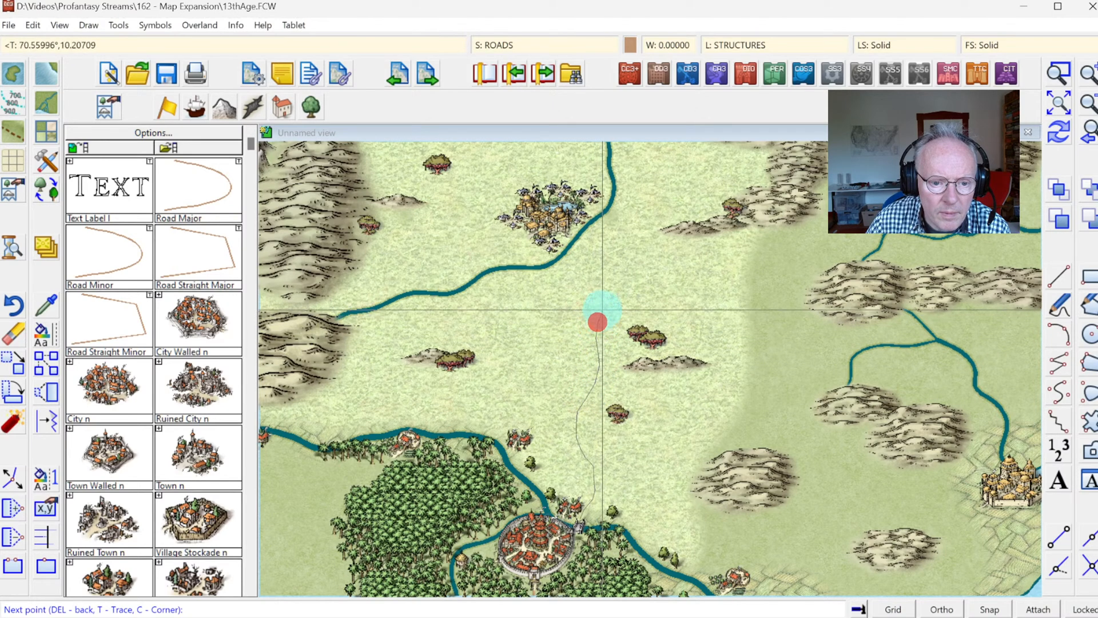
pyautogui.click(602, 310)
pyautogui.click(596, 295)
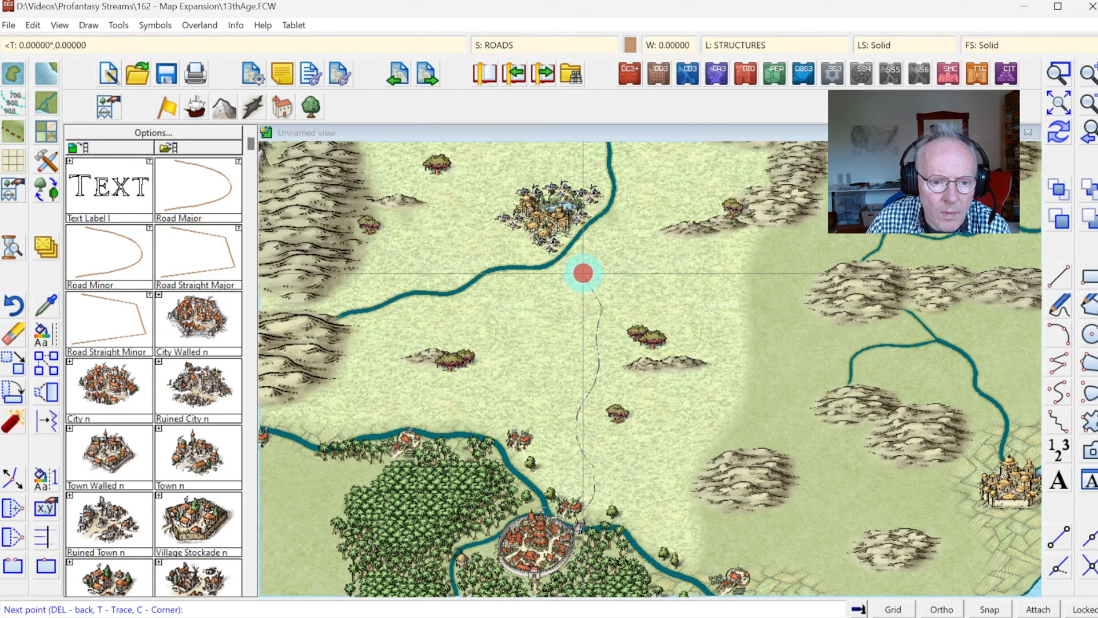
pyautogui.click(580, 246)
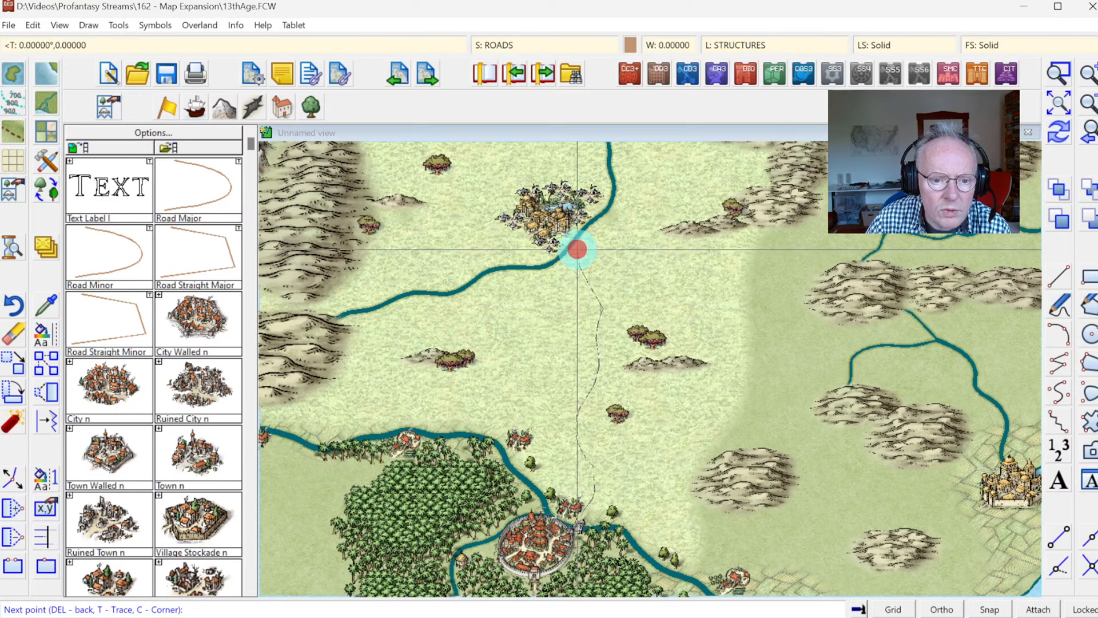
pyautogui.click(599, 224)
pyautogui.click(611, 217)
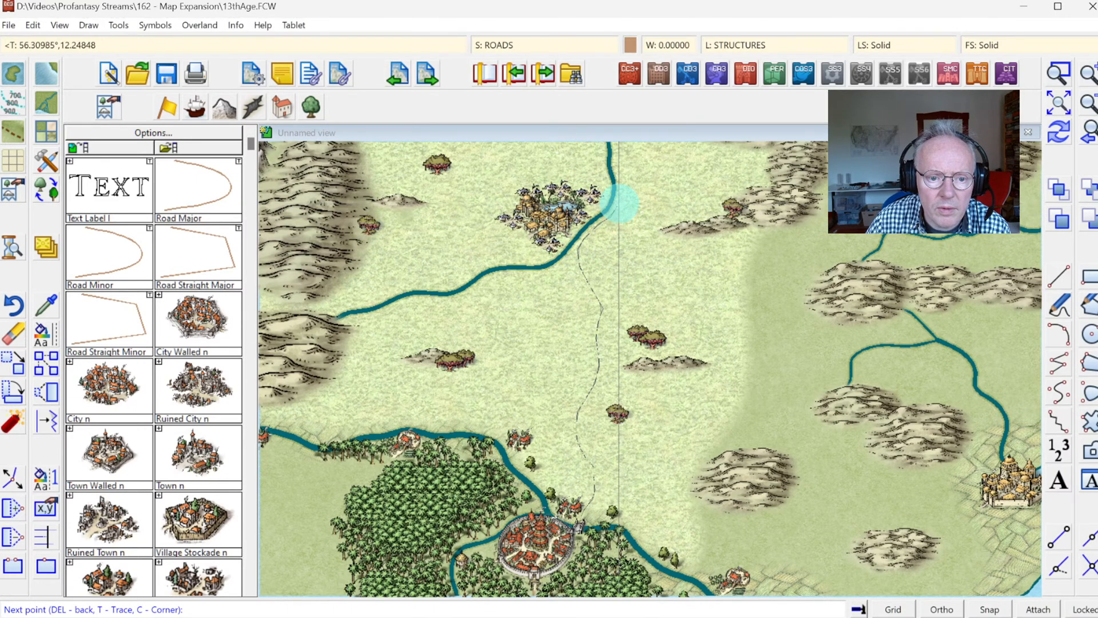
pyautogui.click(616, 201)
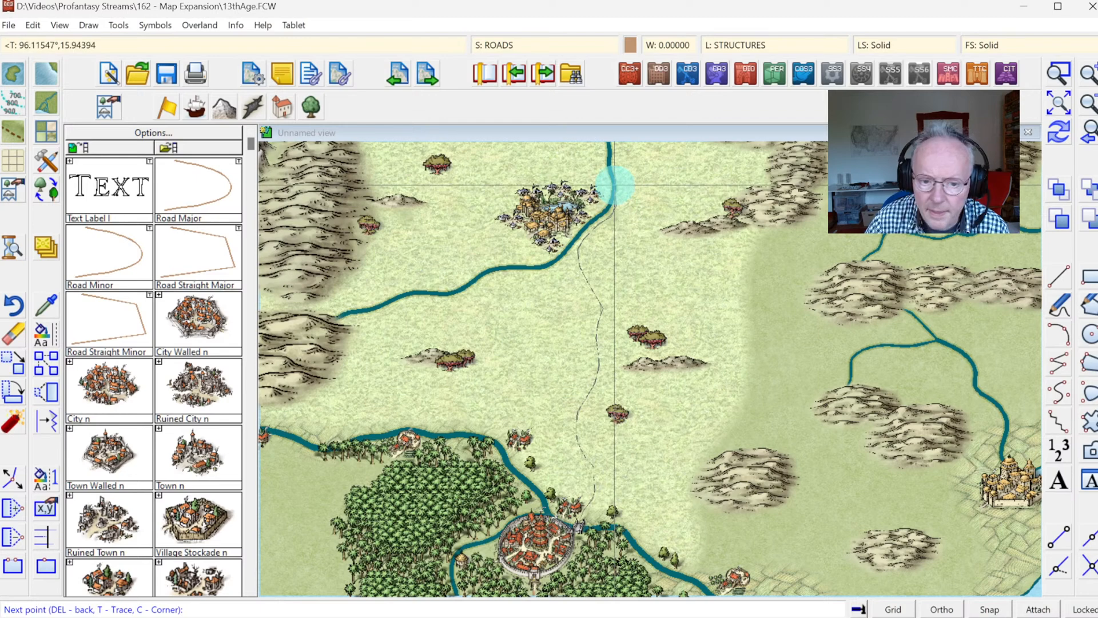
pyautogui.click(621, 188)
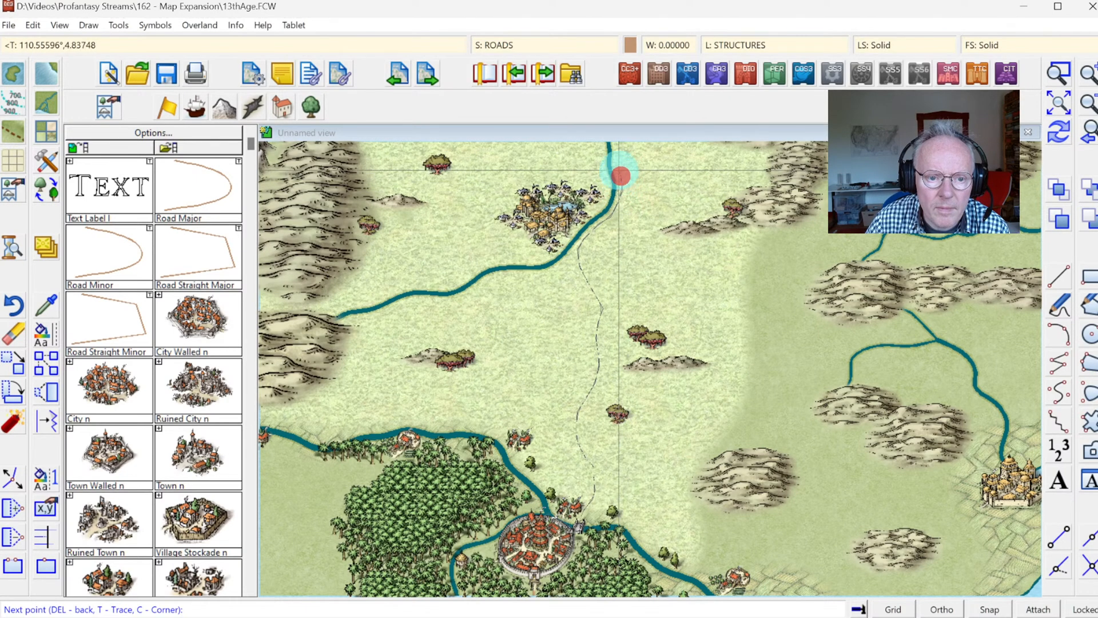
pyautogui.click(616, 162)
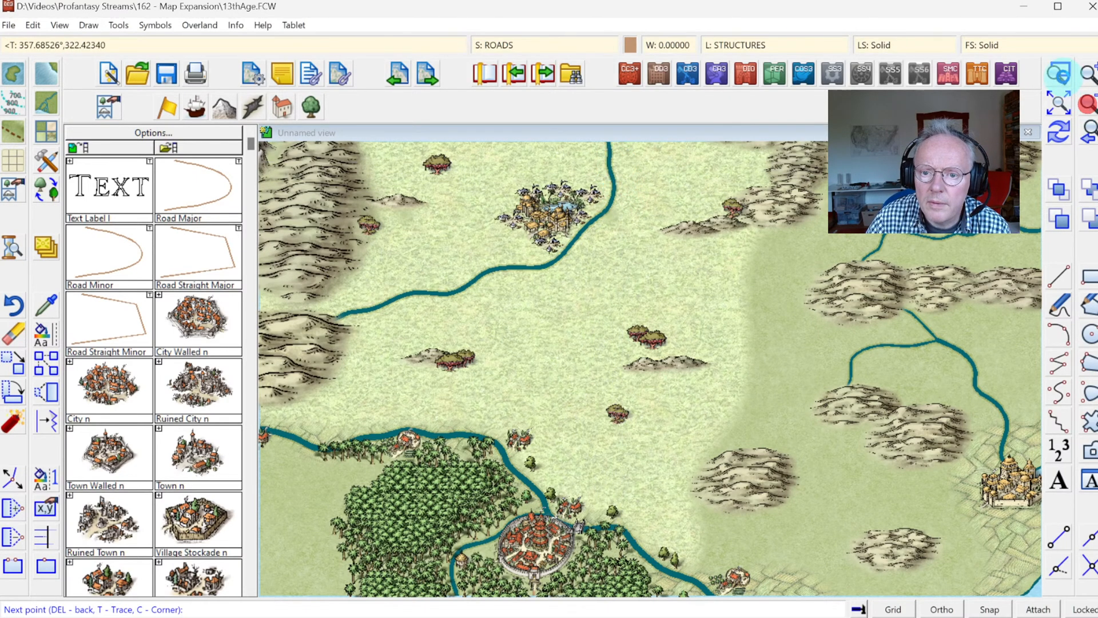
# Step: Continue the major road north along the river's eastern bank and end it just below the river fork
pyautogui.click(1058, 73)
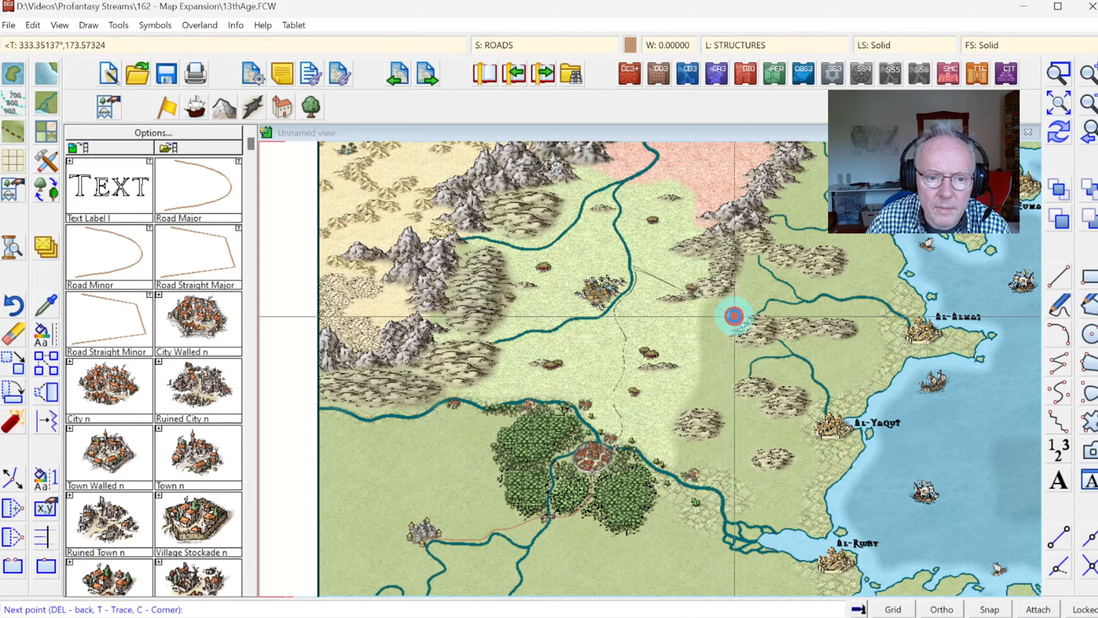
pyautogui.scroll(2, 634, 261)
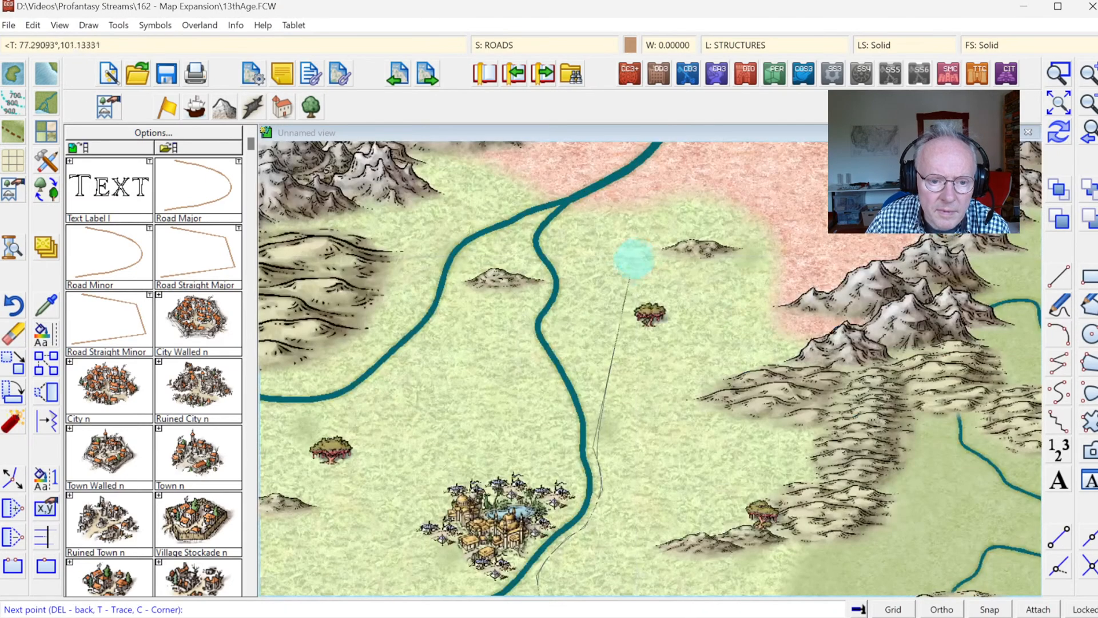
pyautogui.click(592, 427)
pyautogui.click(586, 400)
pyautogui.click(577, 381)
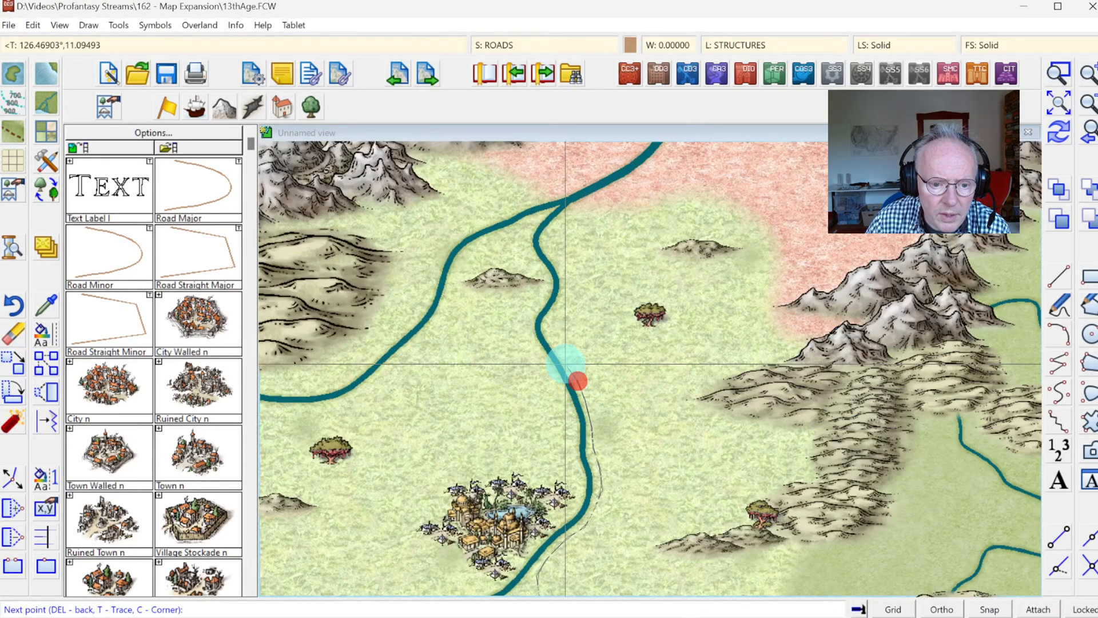
pyautogui.click(561, 356)
pyautogui.click(558, 335)
pyautogui.click(563, 300)
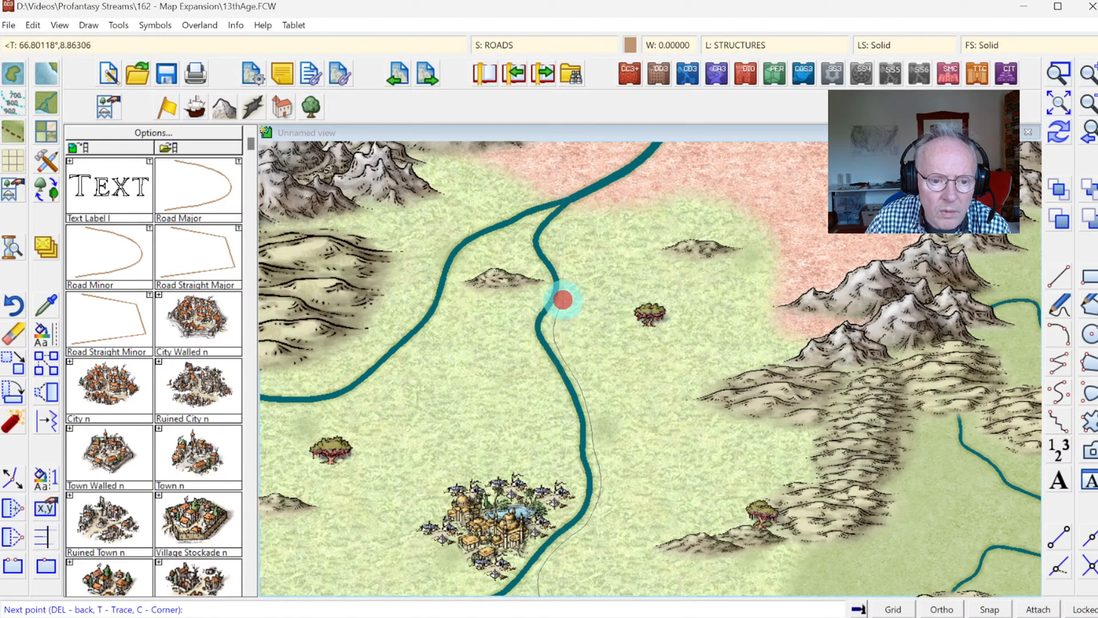
pyautogui.click(566, 285)
pyautogui.click(561, 272)
pyautogui.click(556, 262)
pyautogui.click(553, 250)
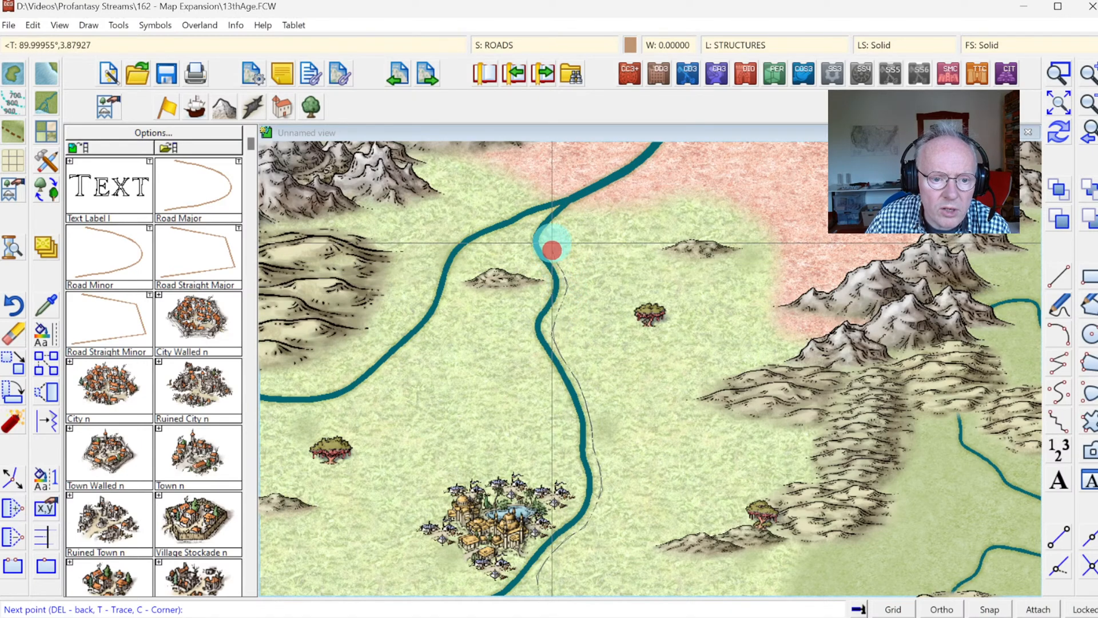
pyautogui.click(555, 238)
pyautogui.click(569, 224)
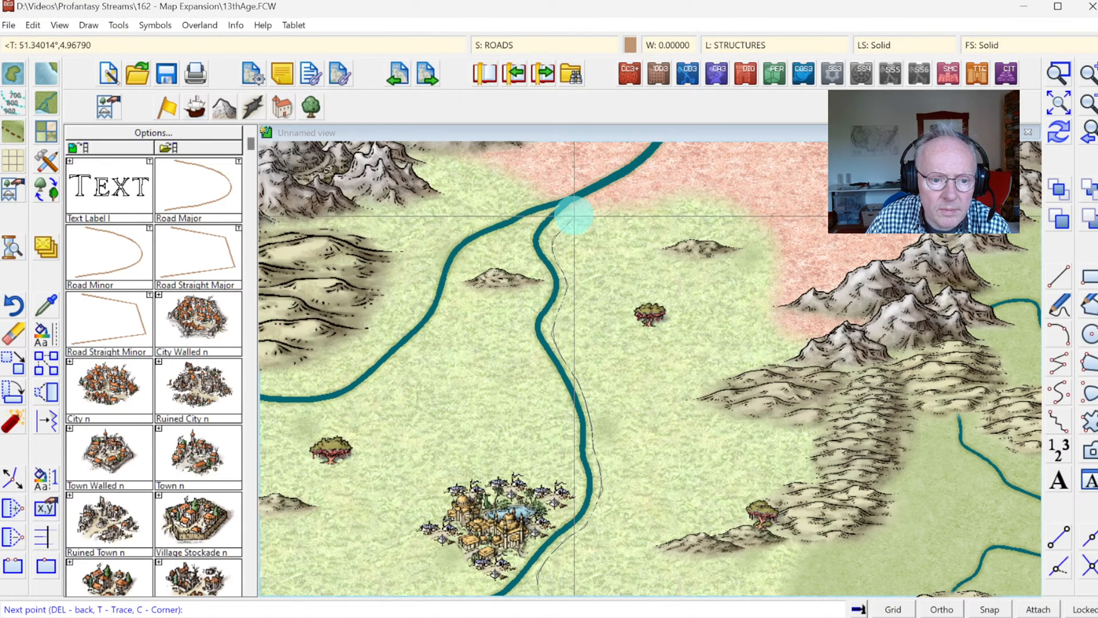
pyautogui.click(574, 217)
pyautogui.rightClick(575, 217)
pyautogui.rightClick(619, 292)
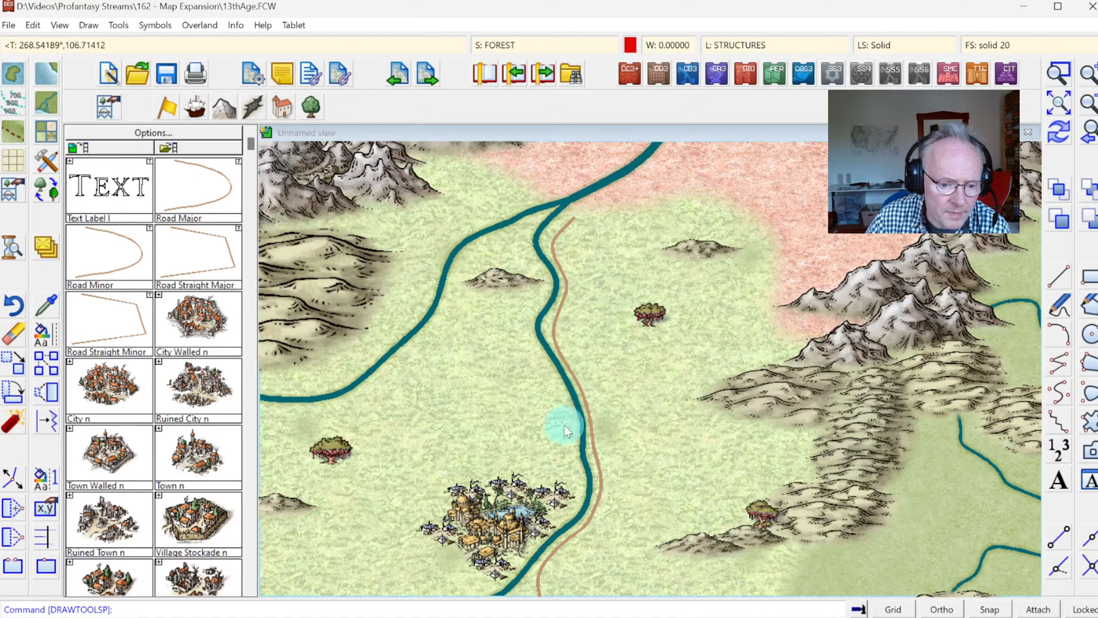
# Step: Find the bridge symbols in the structure catalog and place one across the river at the oriental city's southeastern edge
pyautogui.click(252, 467)
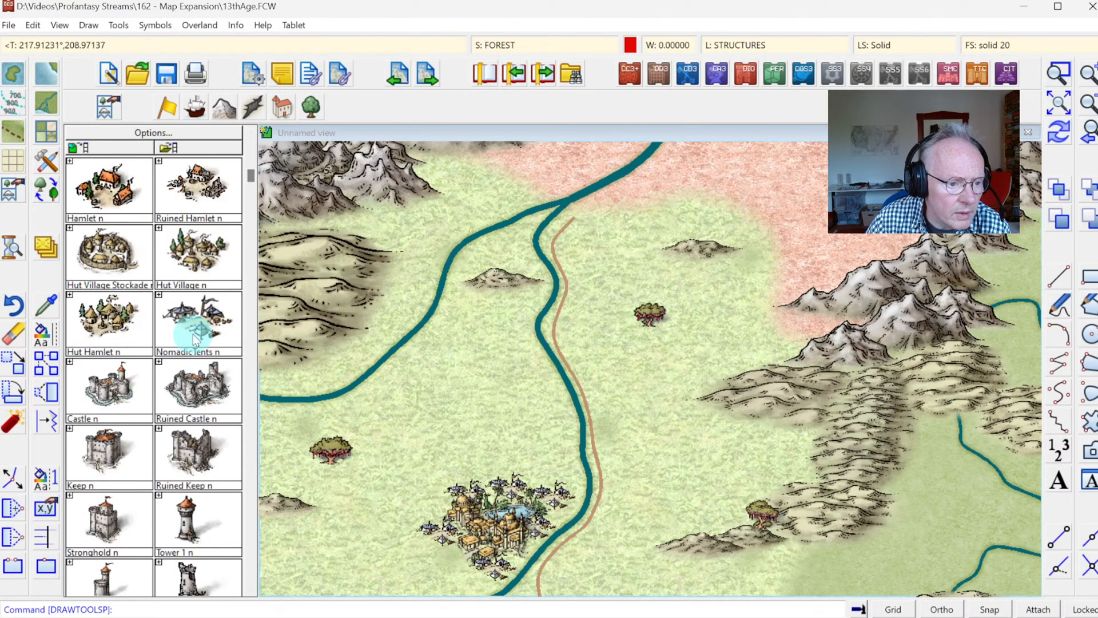
pyautogui.click(200, 315)
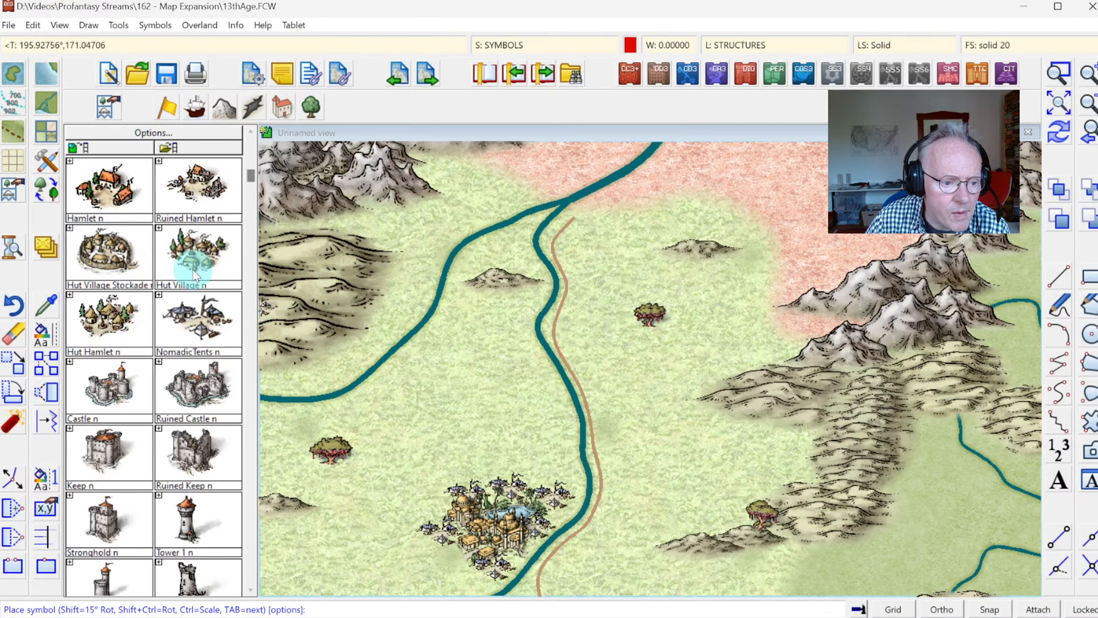
pyautogui.click(286, 102)
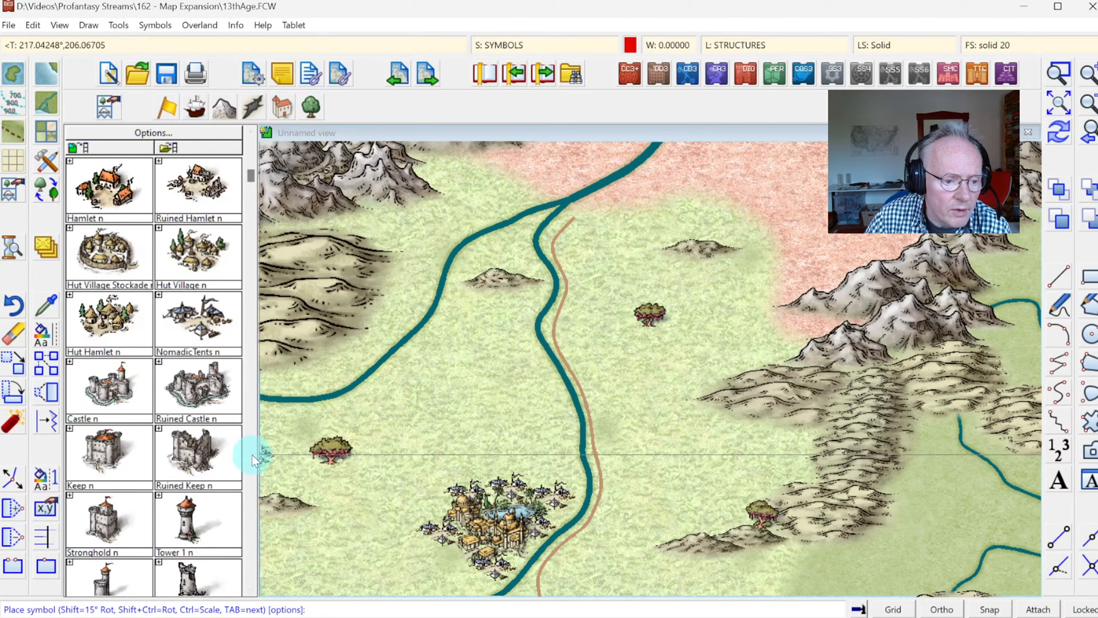
pyautogui.click(249, 518)
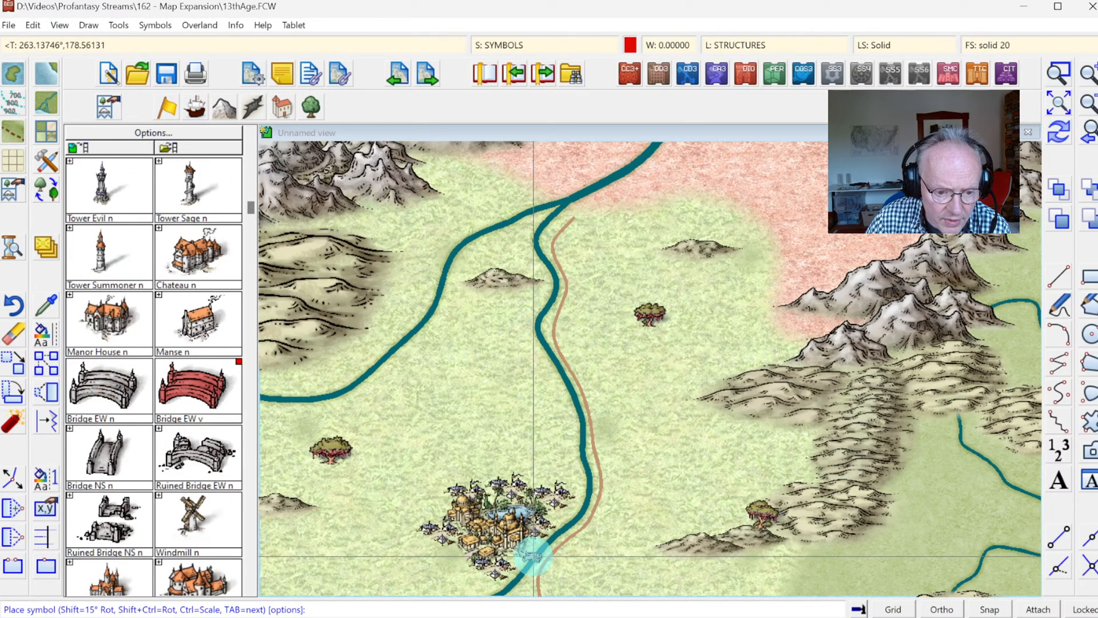
pyautogui.click(534, 555)
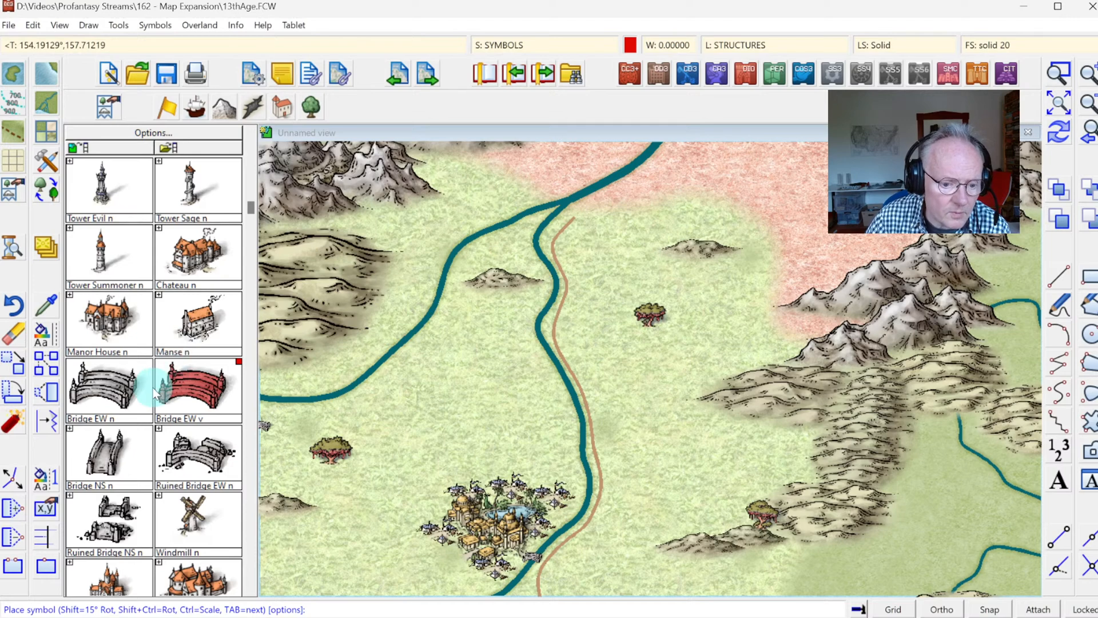
# Step: Place an Oriental Hamlet symbol at the road's northern end beside the river fork and redraw the map
pyautogui.click(250, 537)
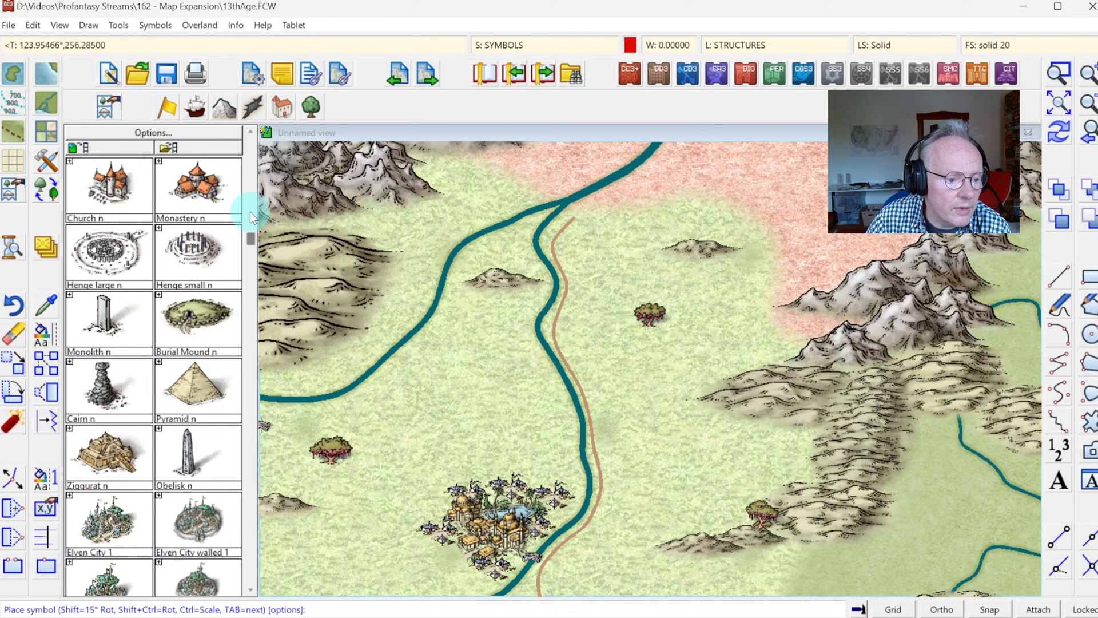
pyautogui.rightClick(189, 425)
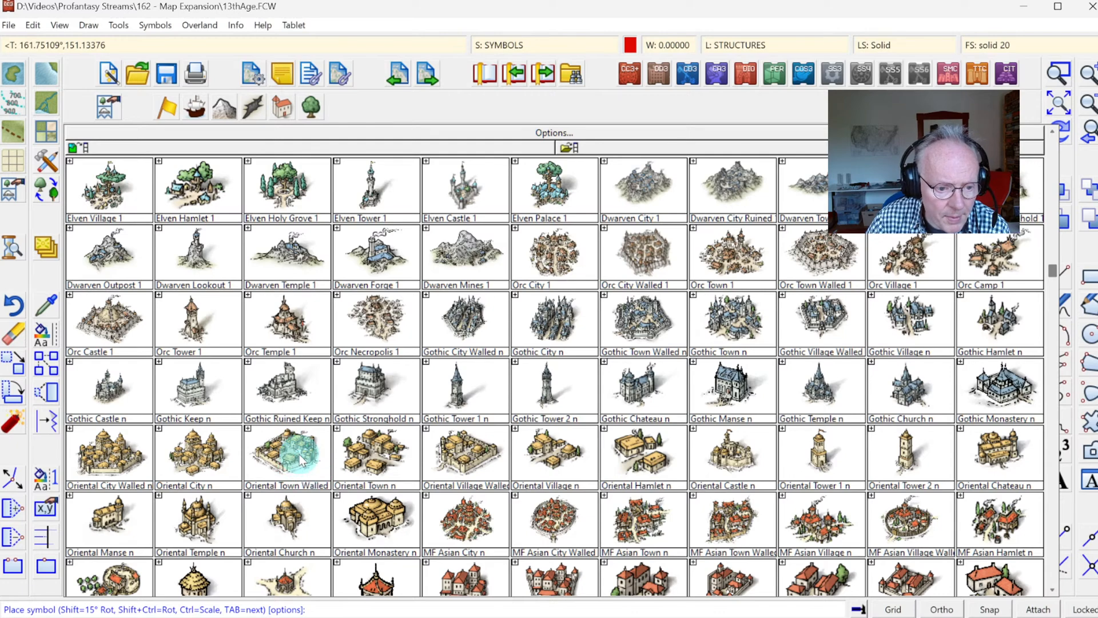
pyautogui.click(632, 464)
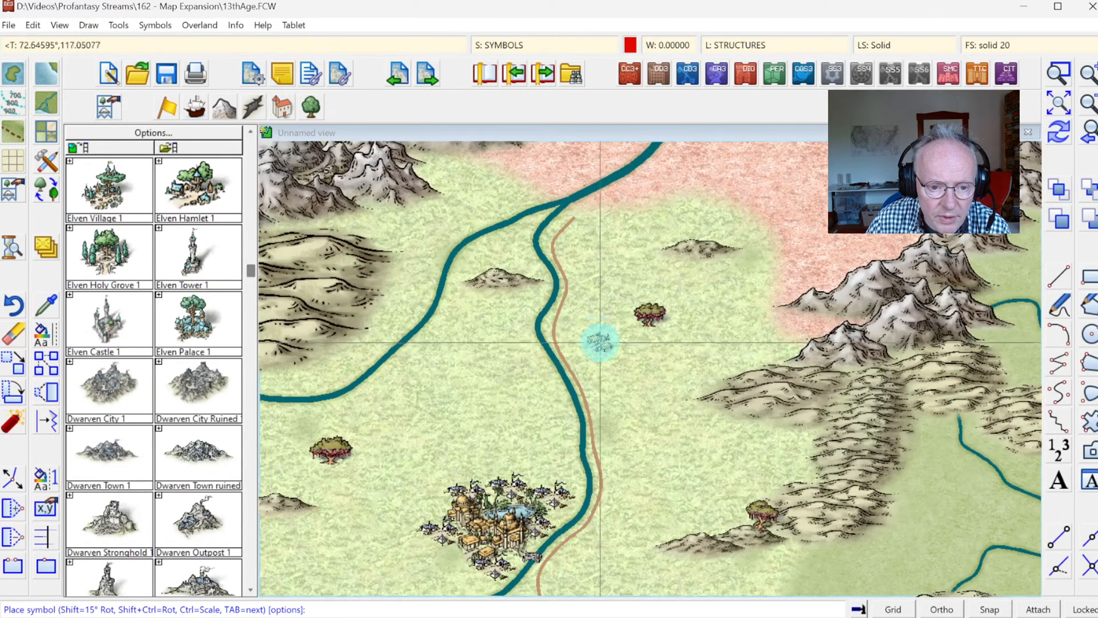
pyautogui.rightClick(596, 325)
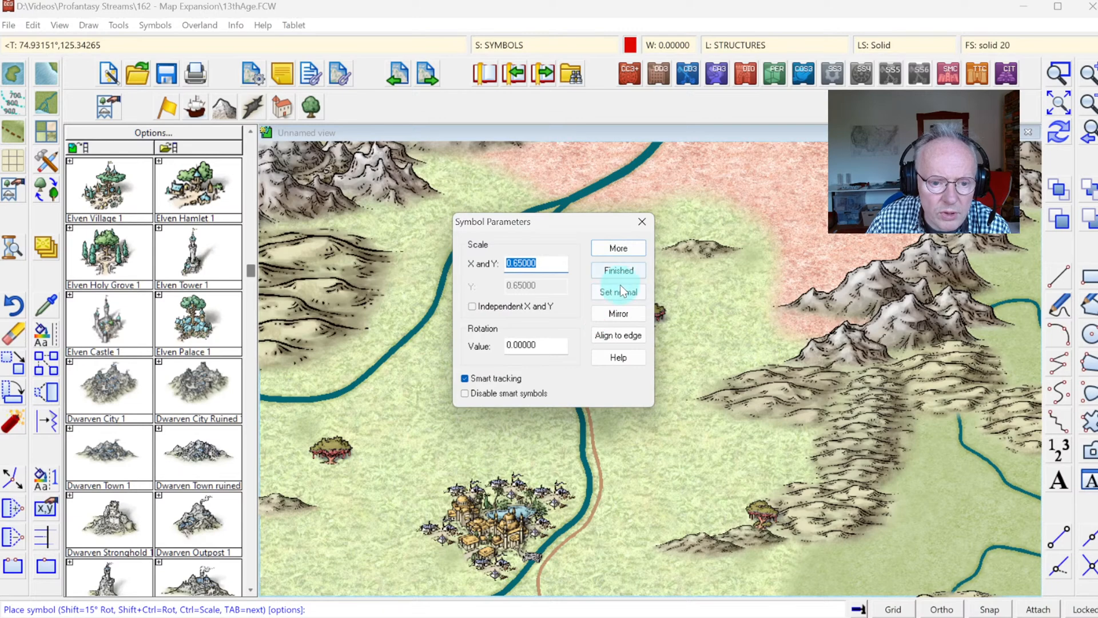
pyautogui.click(602, 252)
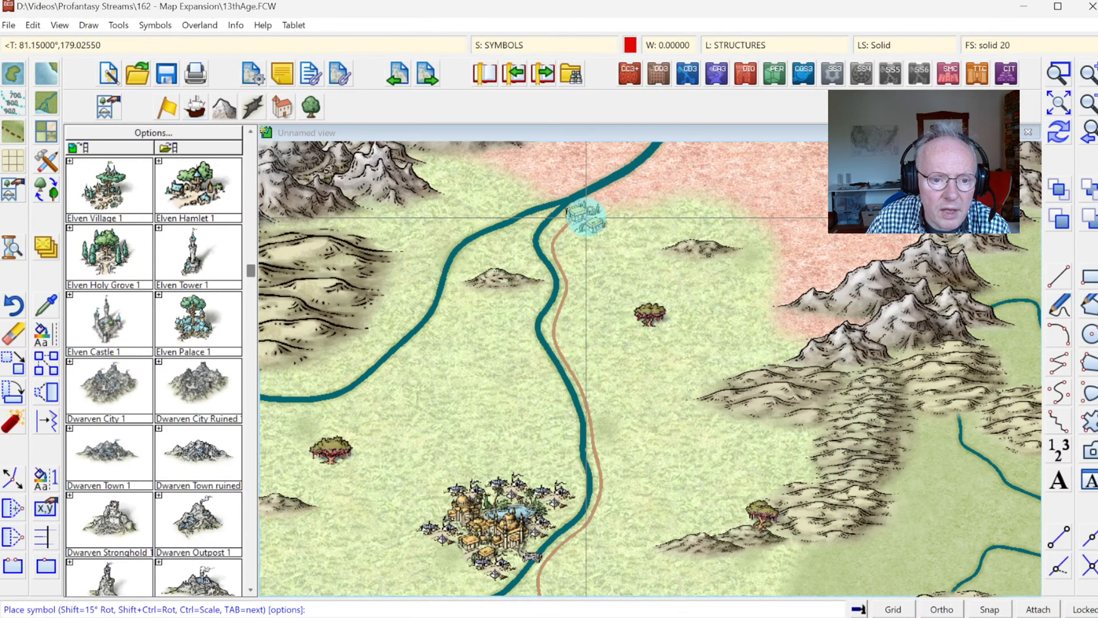
pyautogui.click(587, 217)
pyautogui.click(1060, 135)
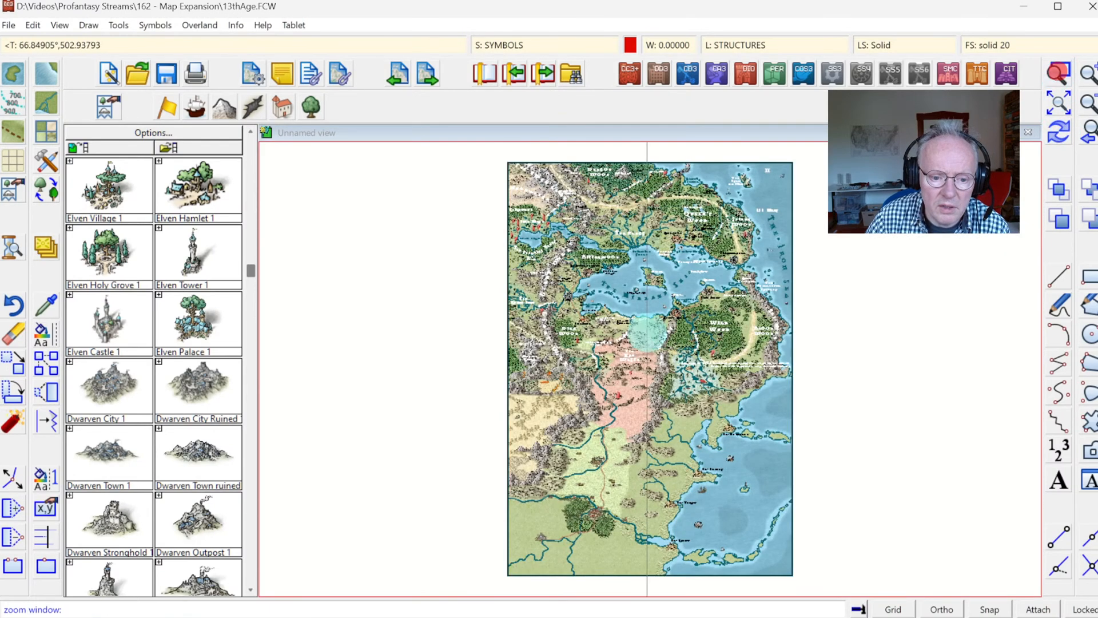
# Step: Draw a minor road from the hamlet at the river fork northeast along the river's eastern bank to the first bend in the Red Waste
pyautogui.click(572, 353)
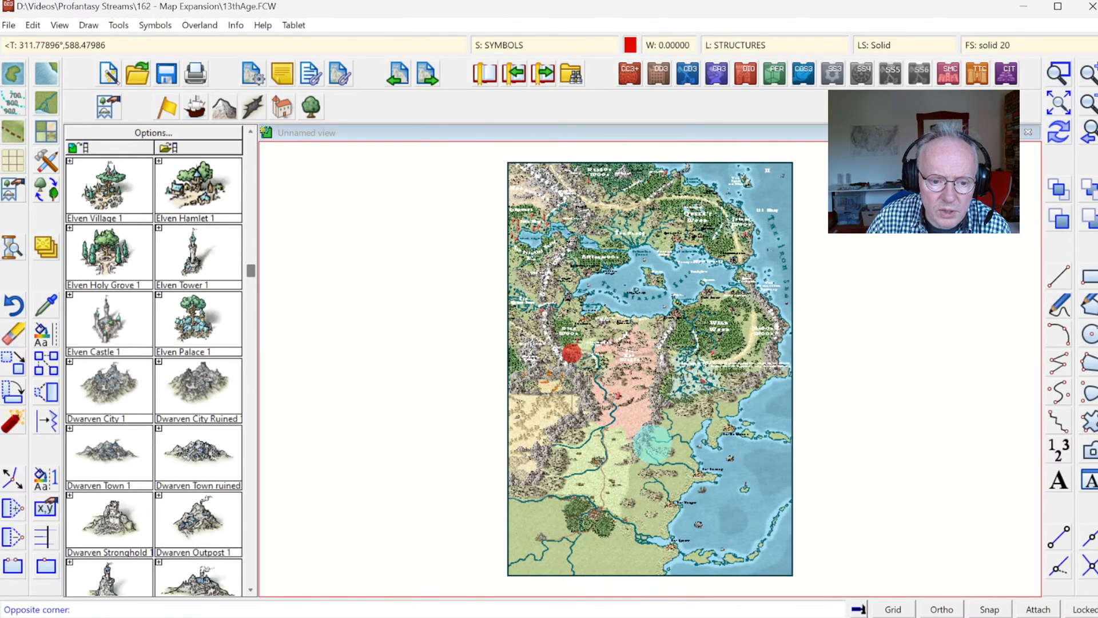
pyautogui.click(652, 444)
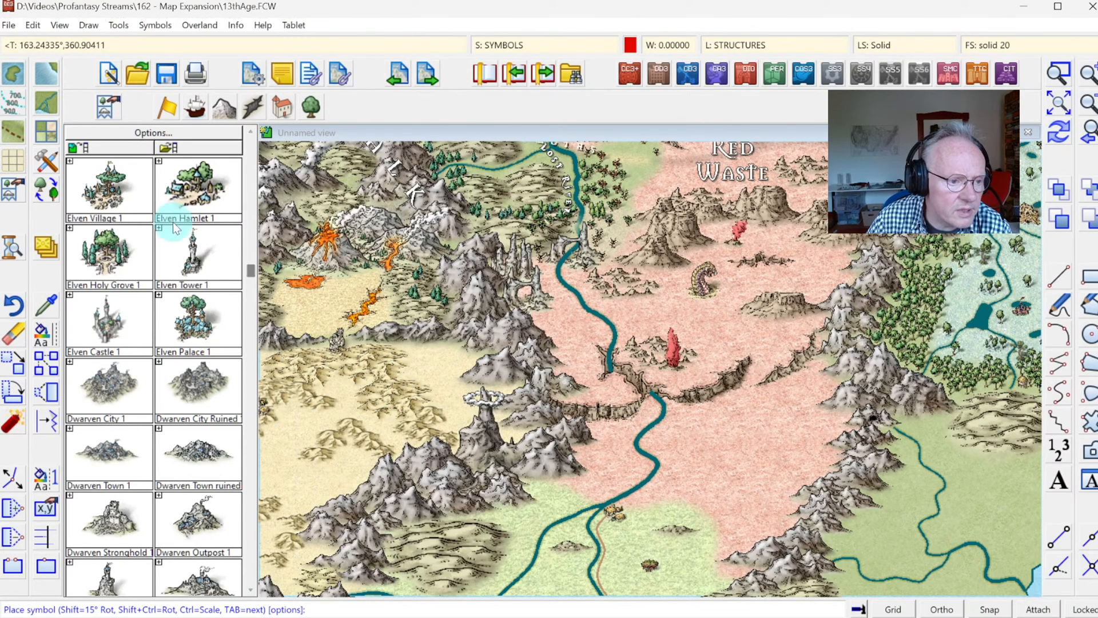
pyautogui.click(286, 104)
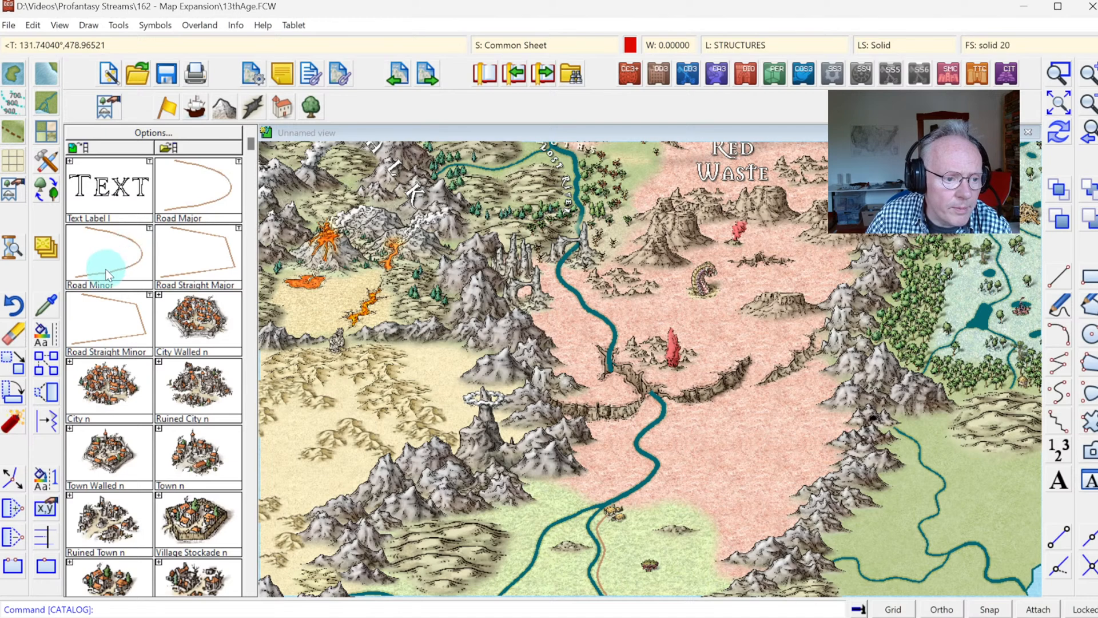
pyautogui.click(202, 200)
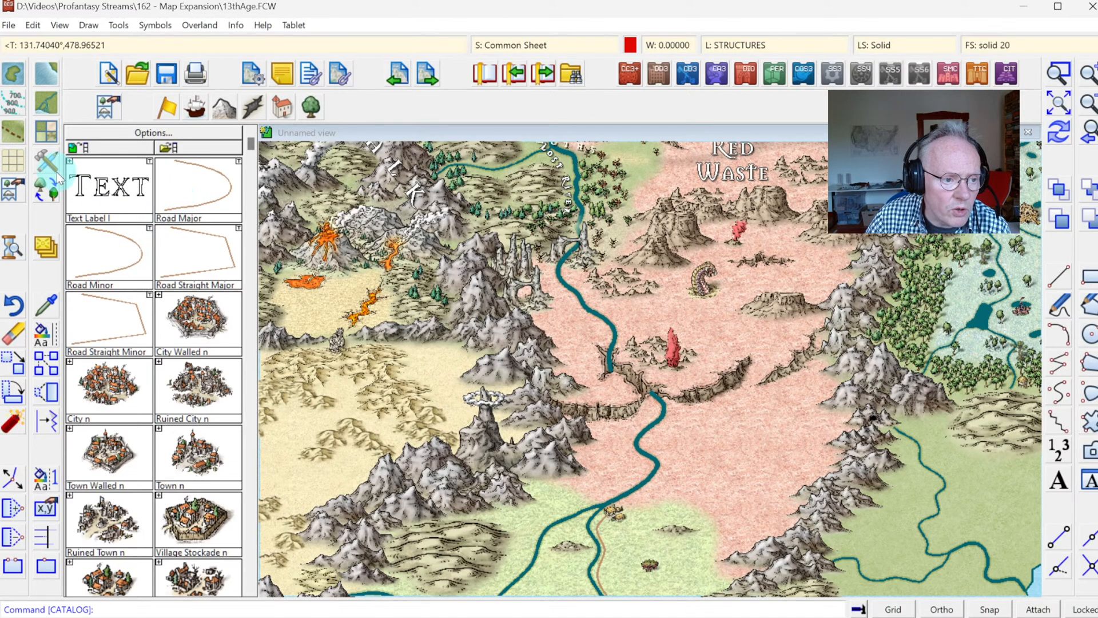
pyautogui.click(12, 136)
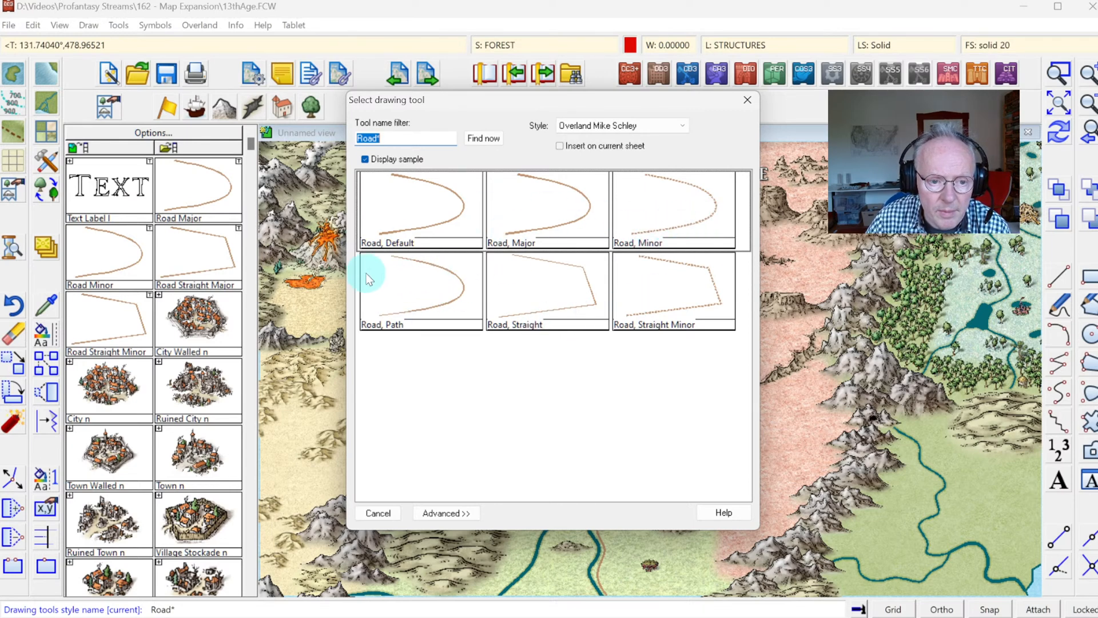
pyautogui.doubleClick(672, 224)
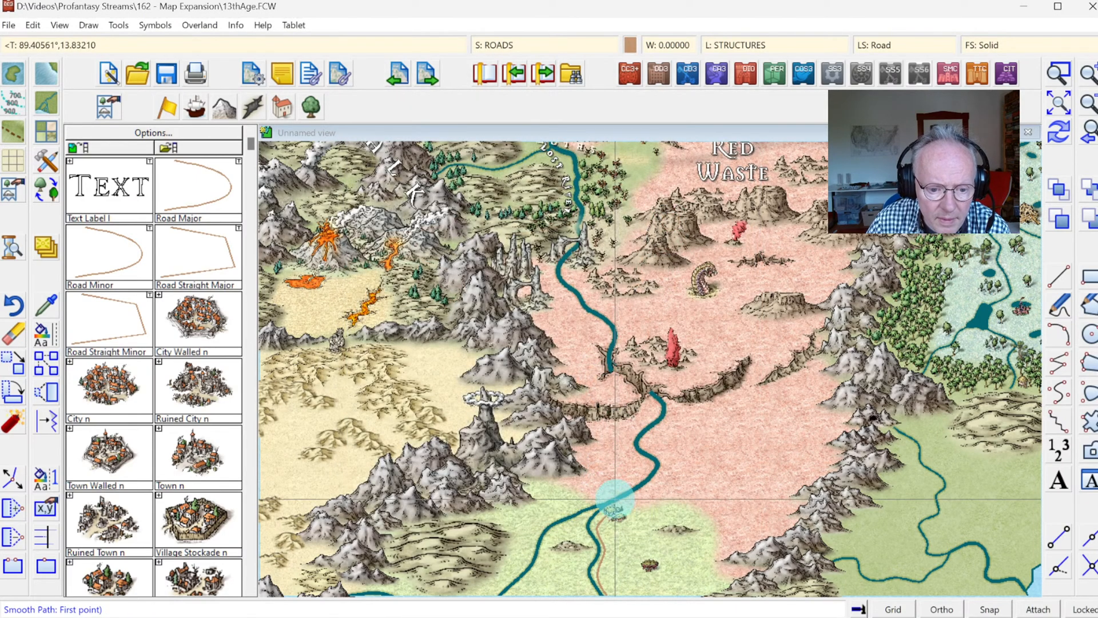
pyautogui.click(614, 508)
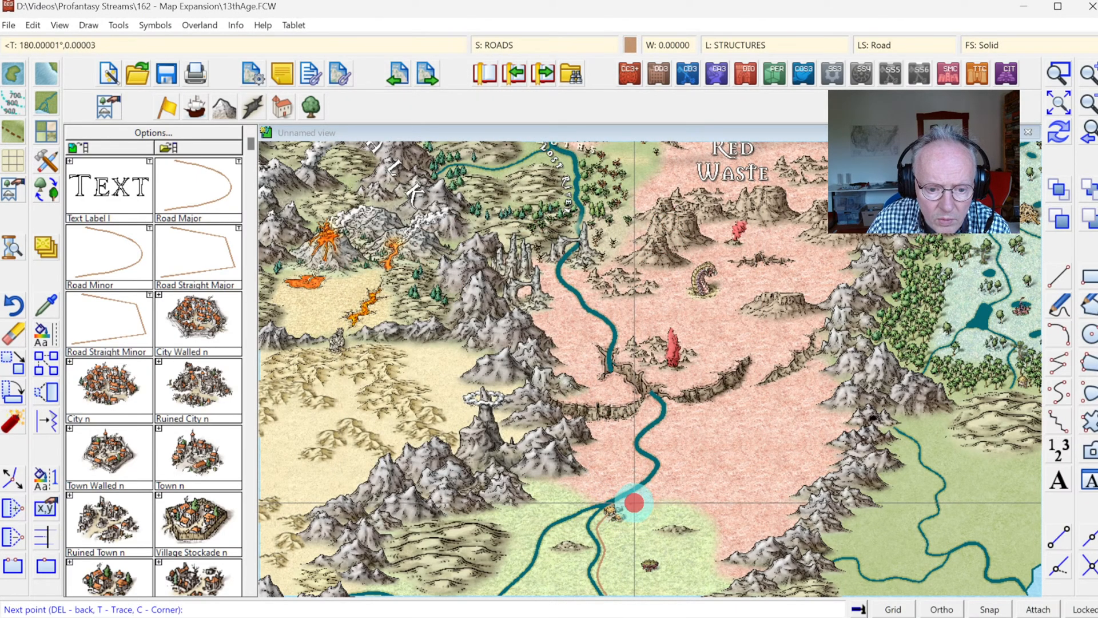
pyautogui.click(648, 492)
pyautogui.click(667, 467)
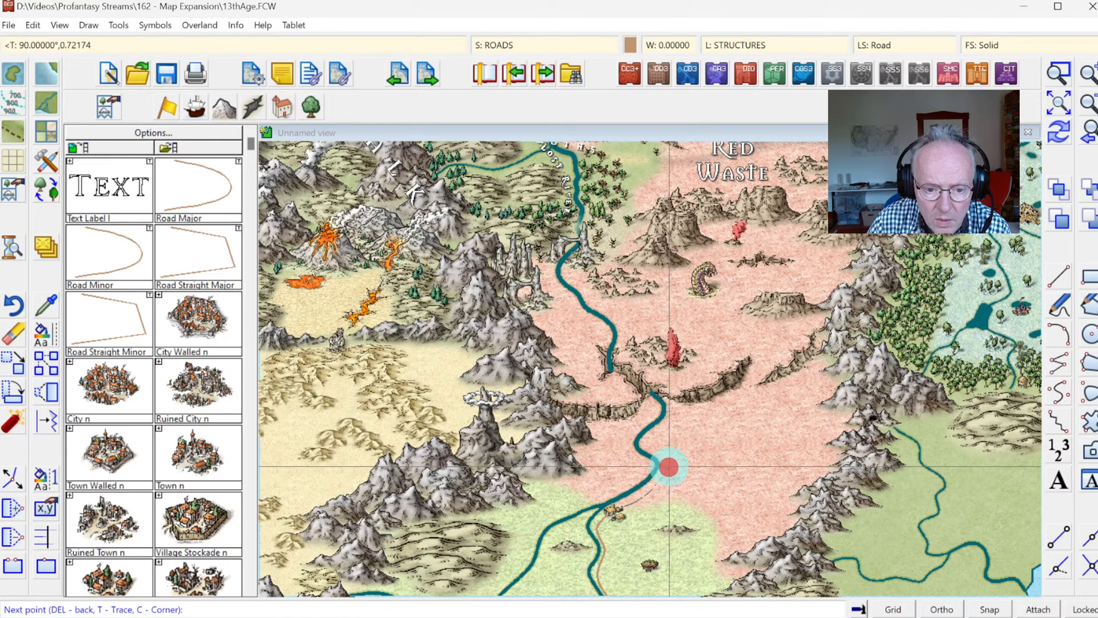
pyautogui.click(669, 460)
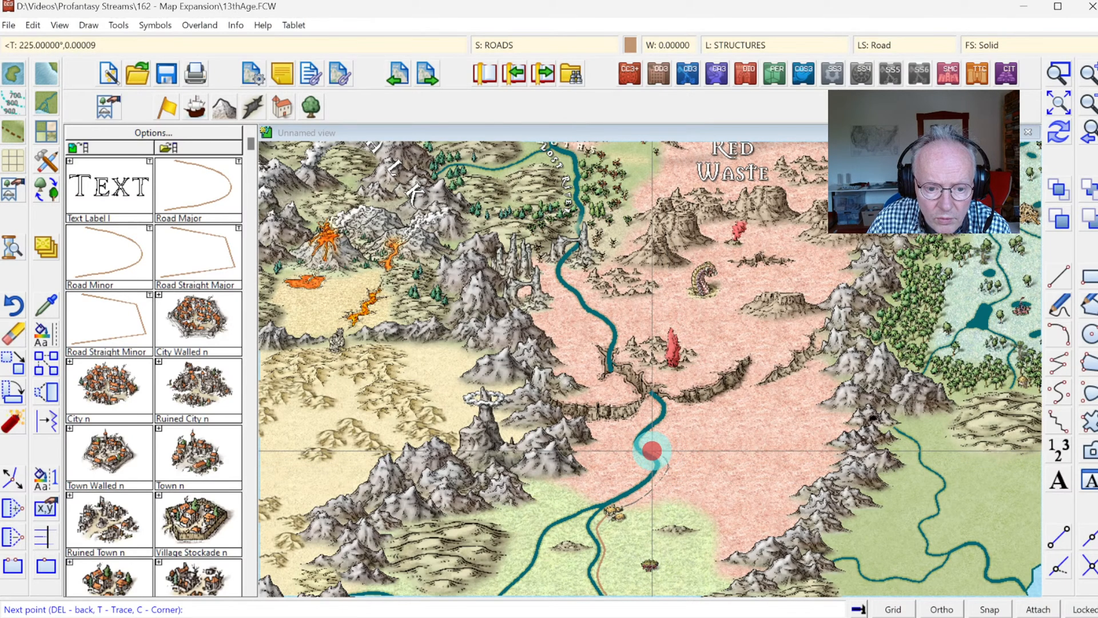
# Step: Continue the minor road north along the river's eastern bank and end it where the river emerges from the canyon cliffs
pyautogui.click(655, 436)
pyautogui.click(662, 427)
pyautogui.click(667, 422)
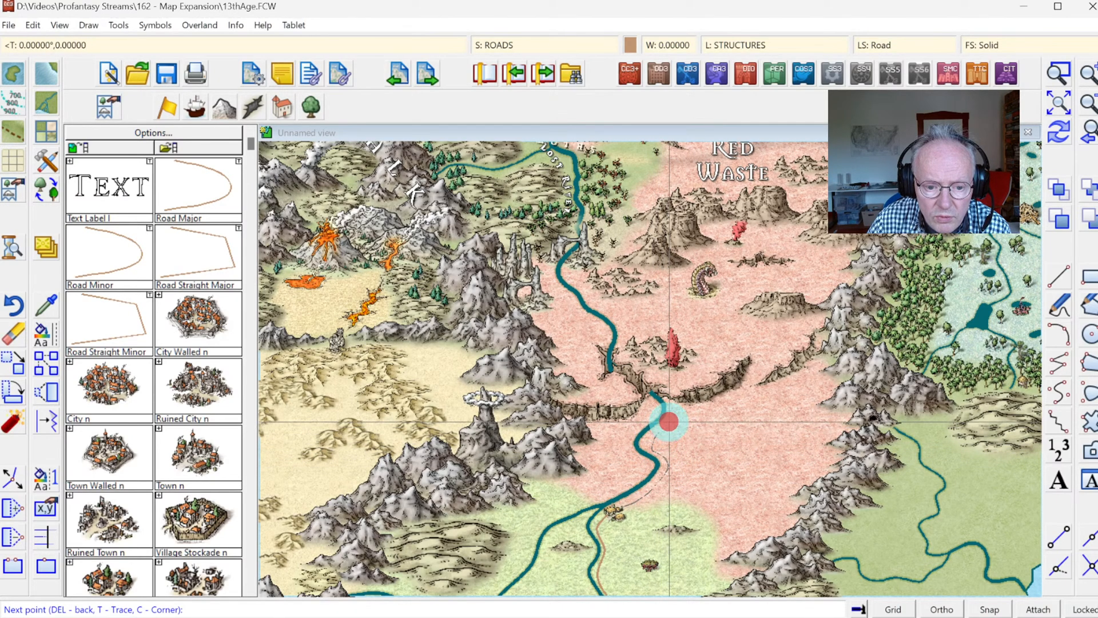
pyautogui.click(671, 414)
pyautogui.click(671, 406)
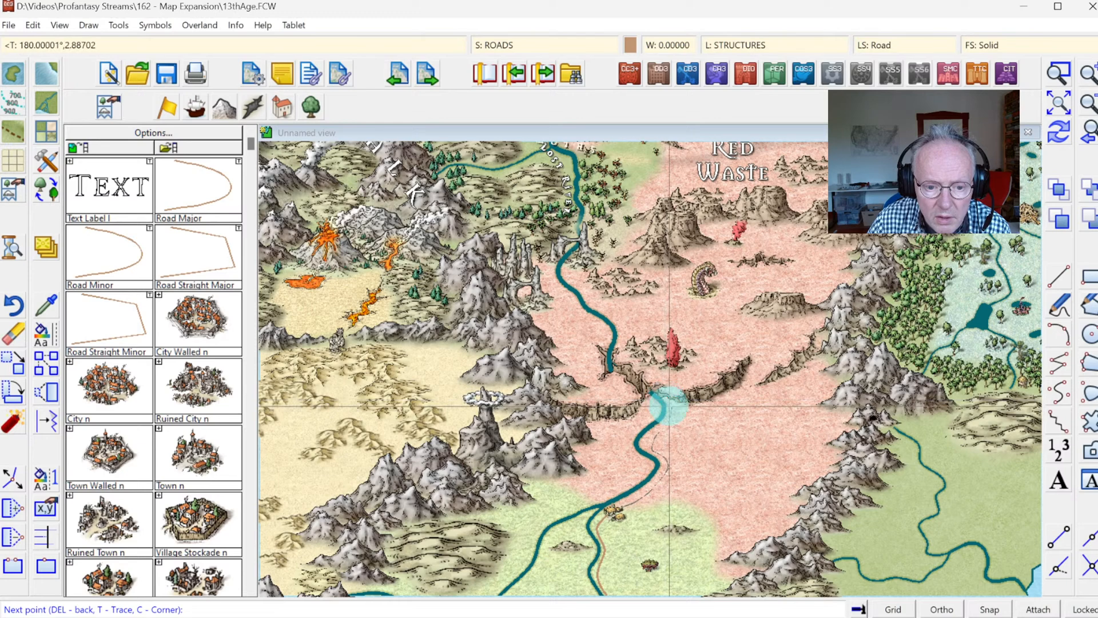
pyautogui.click(663, 399)
pyautogui.rightClick(719, 458)
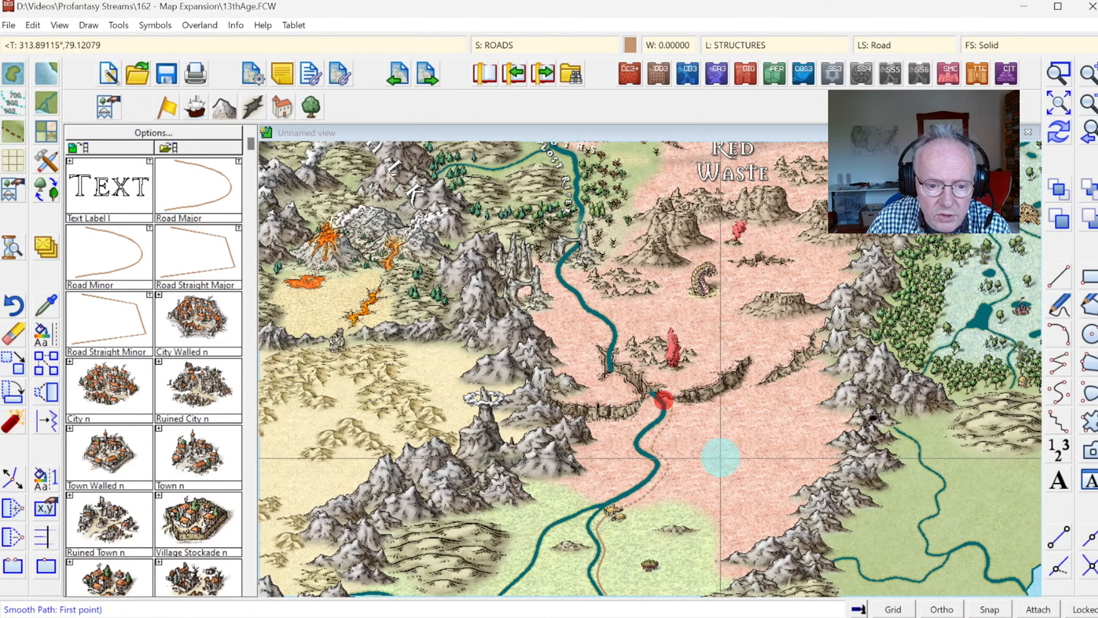
pyautogui.rightClick(720, 458)
# Step: Look through the structure catalog for a symbol for the area between the hamlet and the canyon cliffs
pyautogui.click(1059, 75)
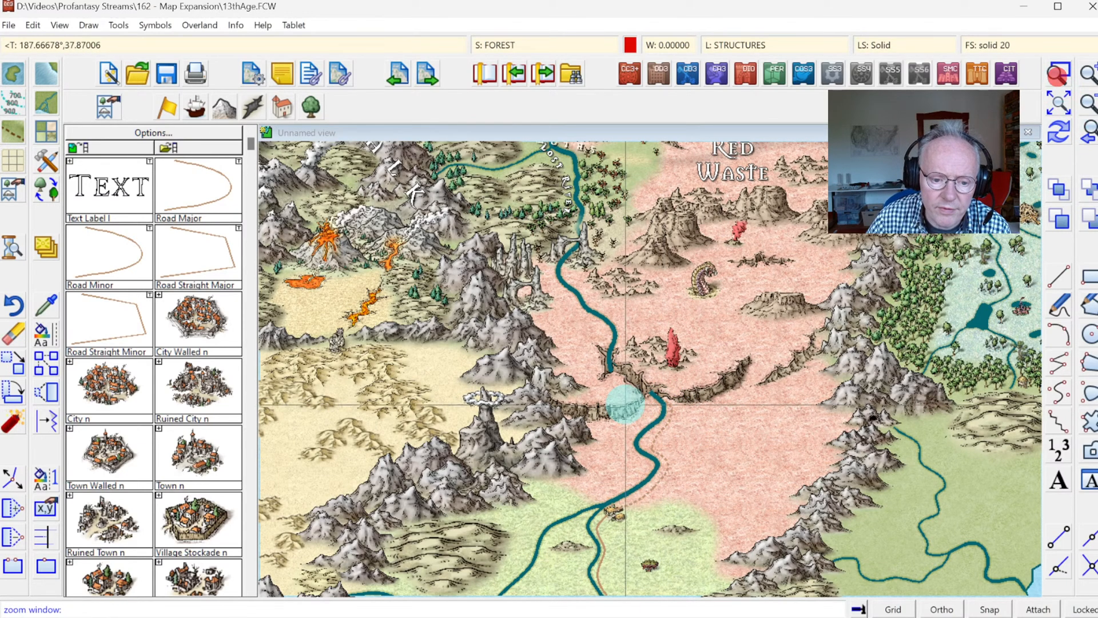
pyautogui.click(565, 456)
pyautogui.click(707, 567)
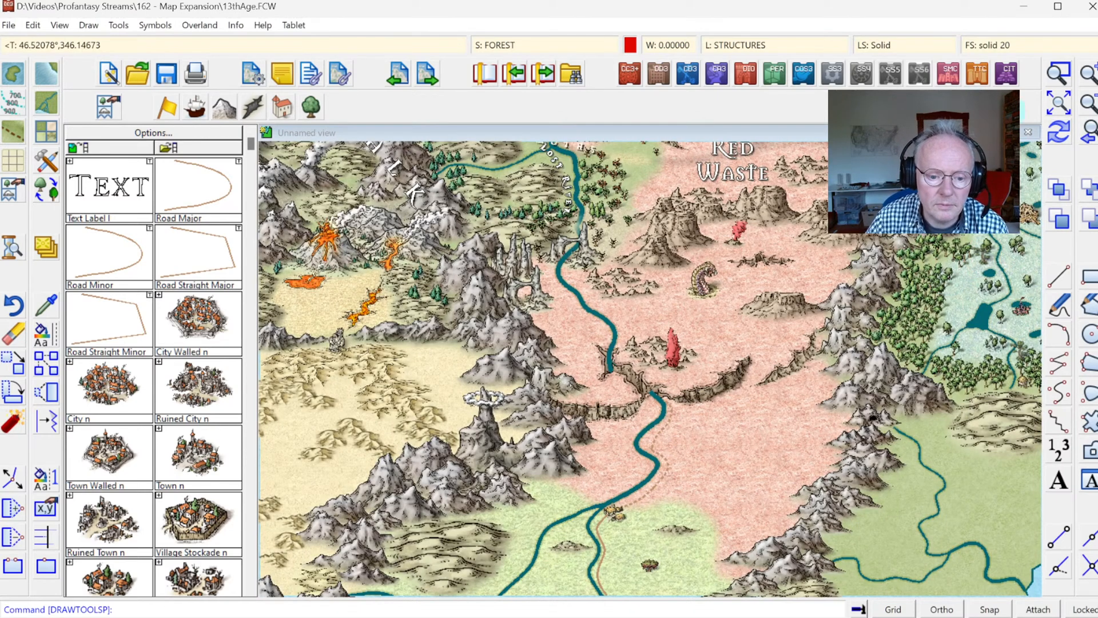
pyautogui.click(1056, 102)
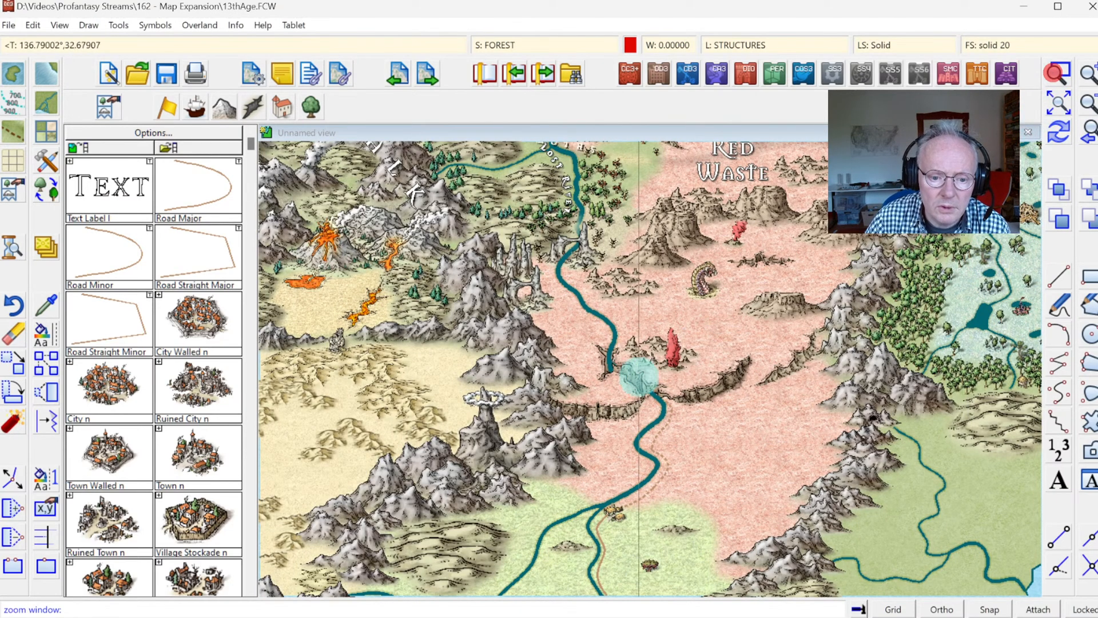
pyautogui.click(590, 356)
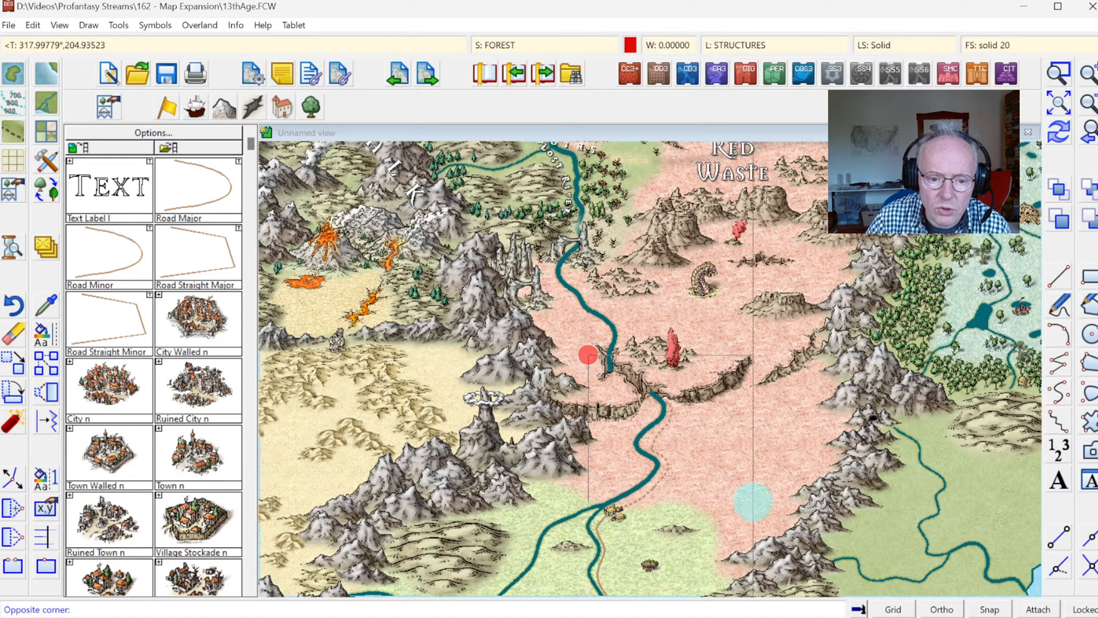
pyautogui.click(816, 545)
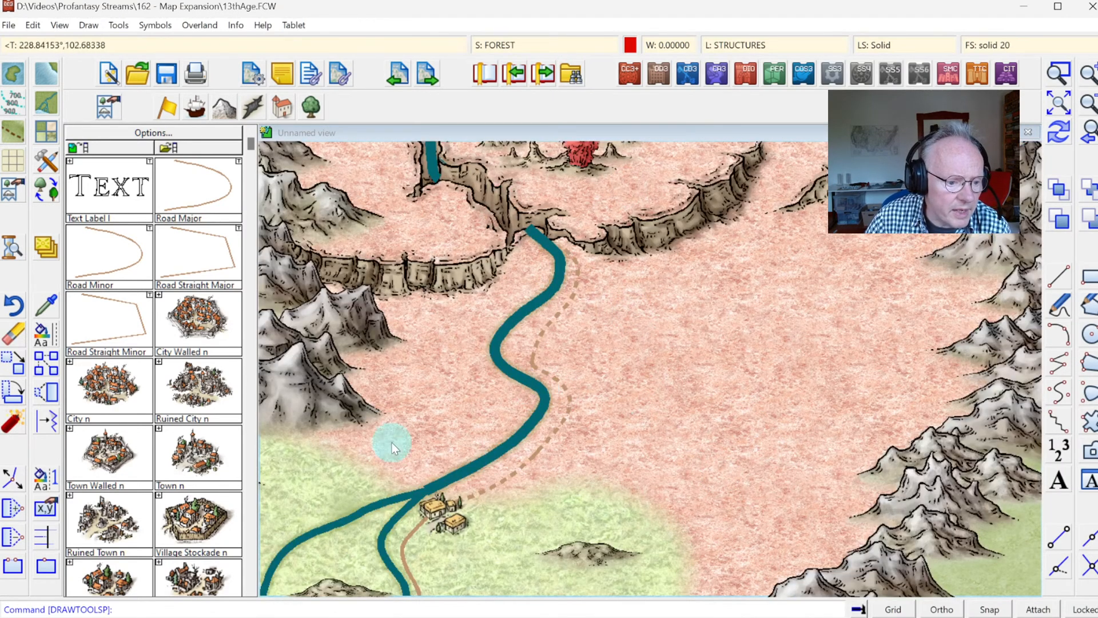
pyautogui.click(251, 502)
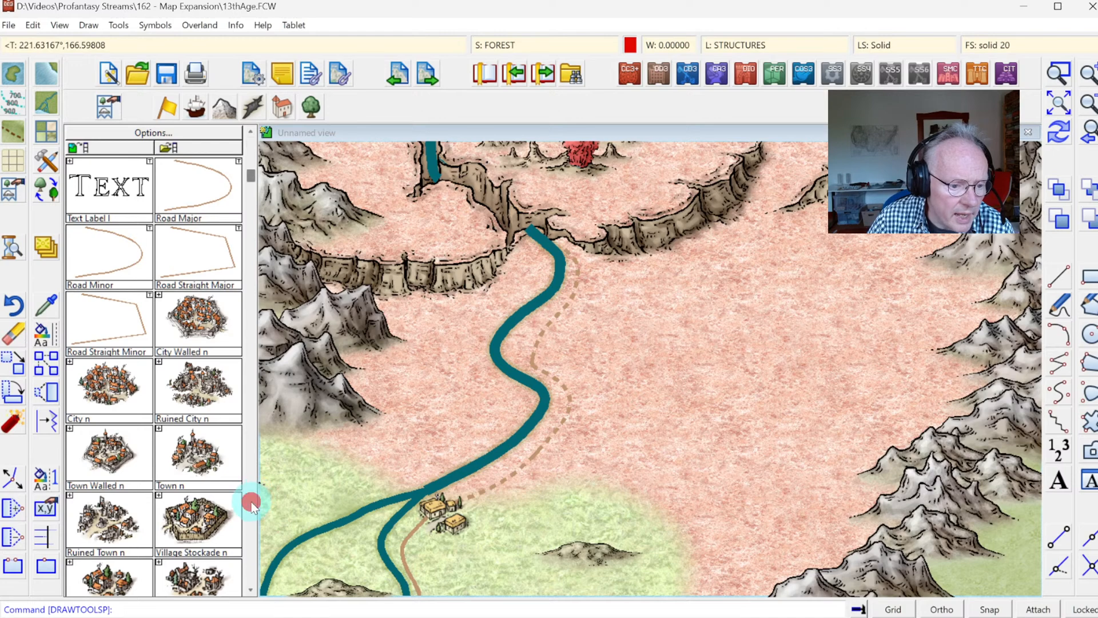
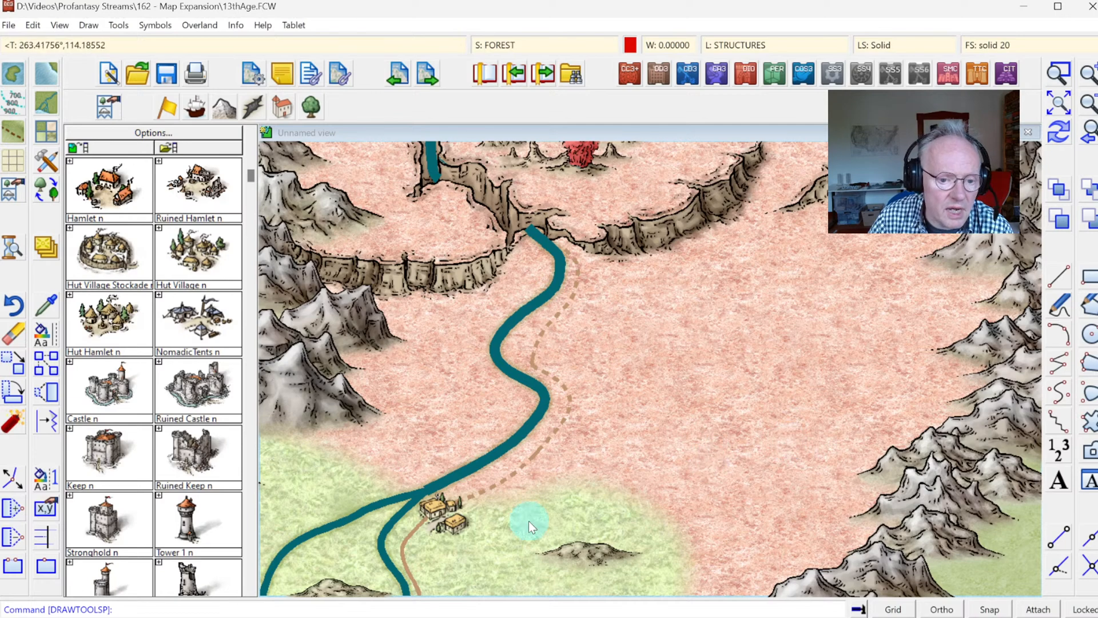
# Step: Find the Abandoned Keep n symbol in the structure catalog and place it in the Red Waste east of the river
pyautogui.click(284, 108)
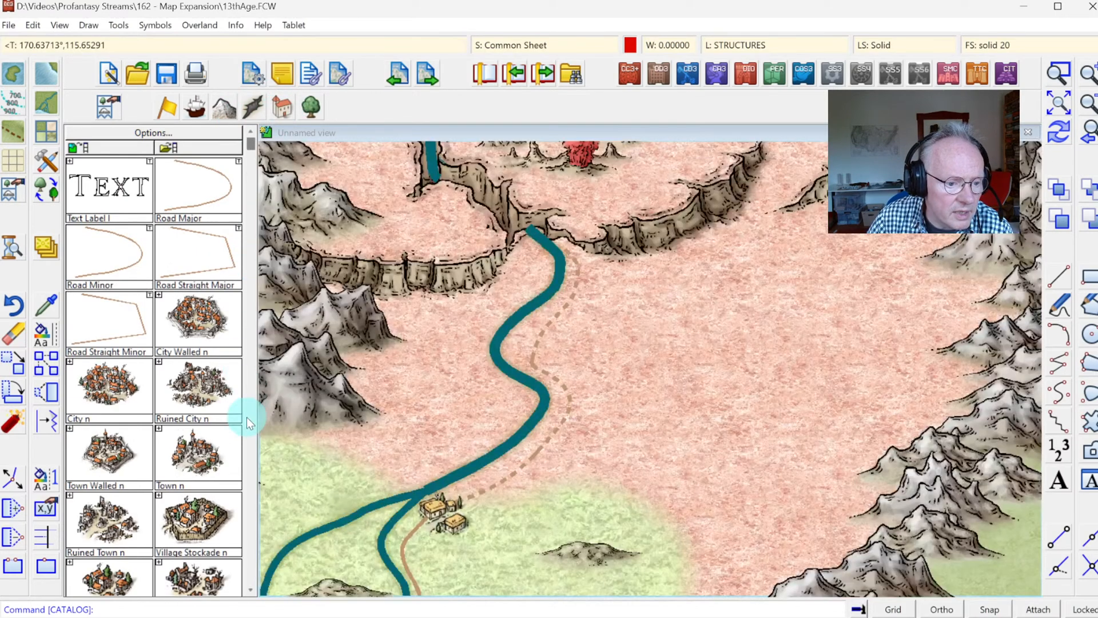
pyautogui.click(252, 421)
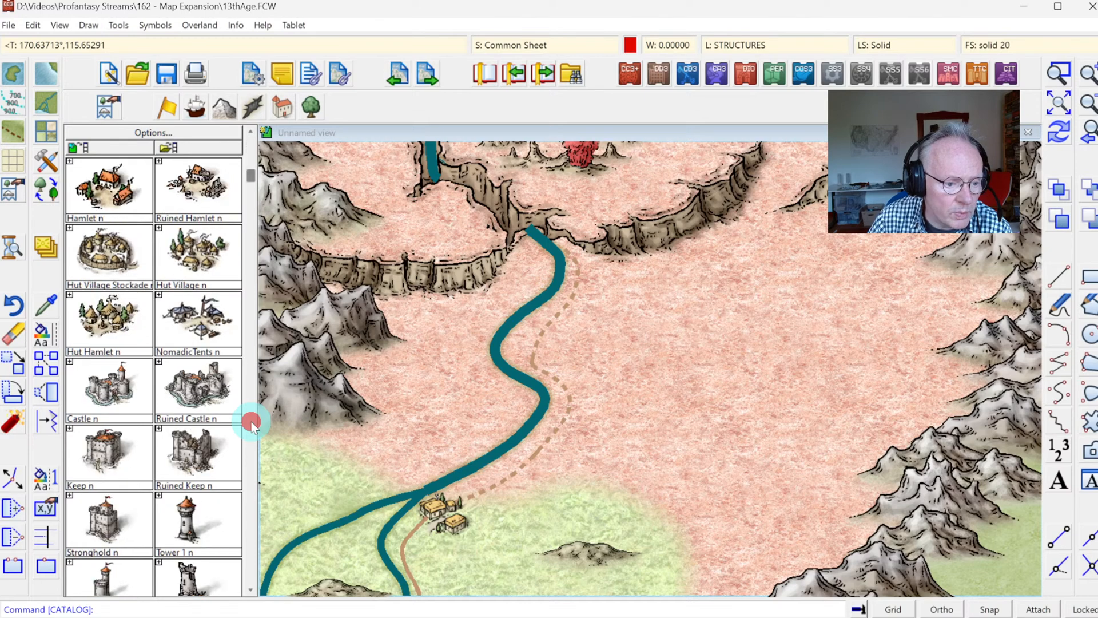
pyautogui.click(182, 518)
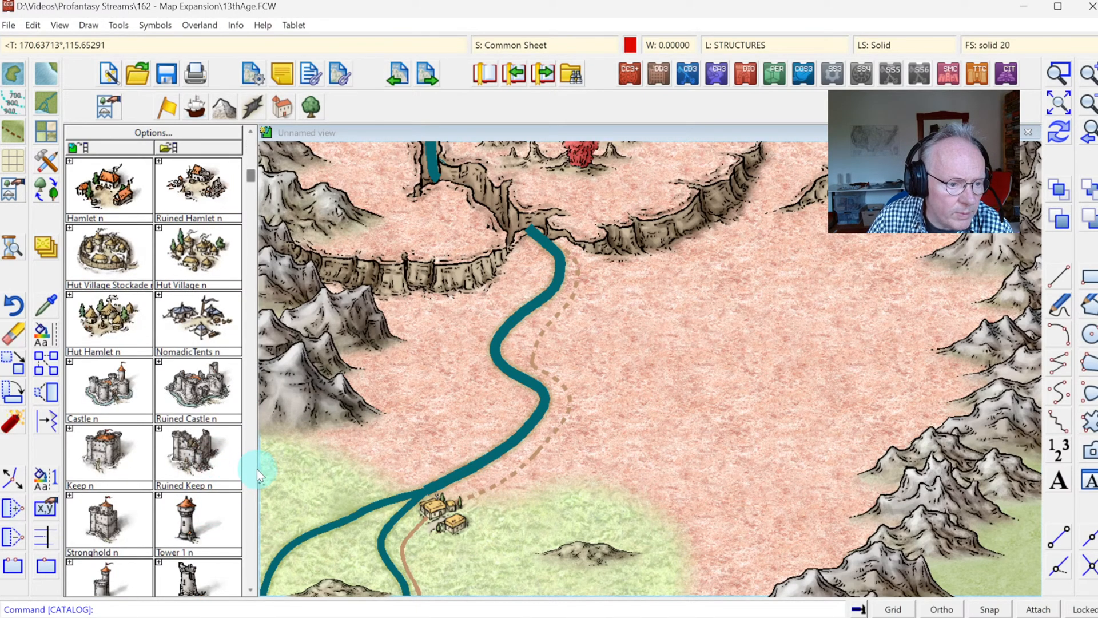
pyautogui.rightClick(164, 328)
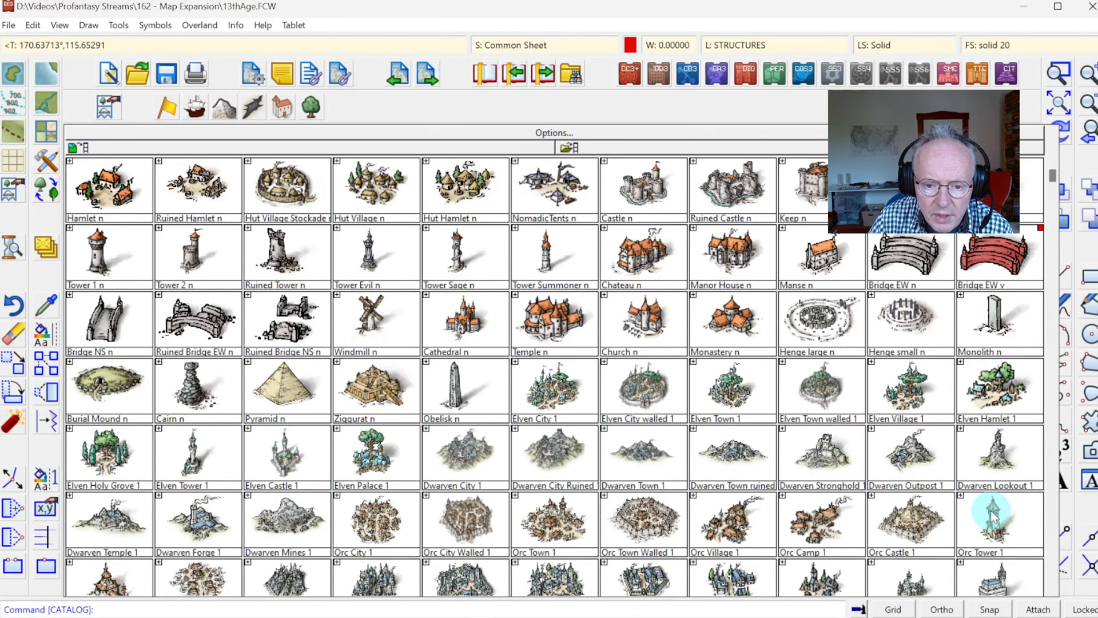
pyautogui.click(1052, 502)
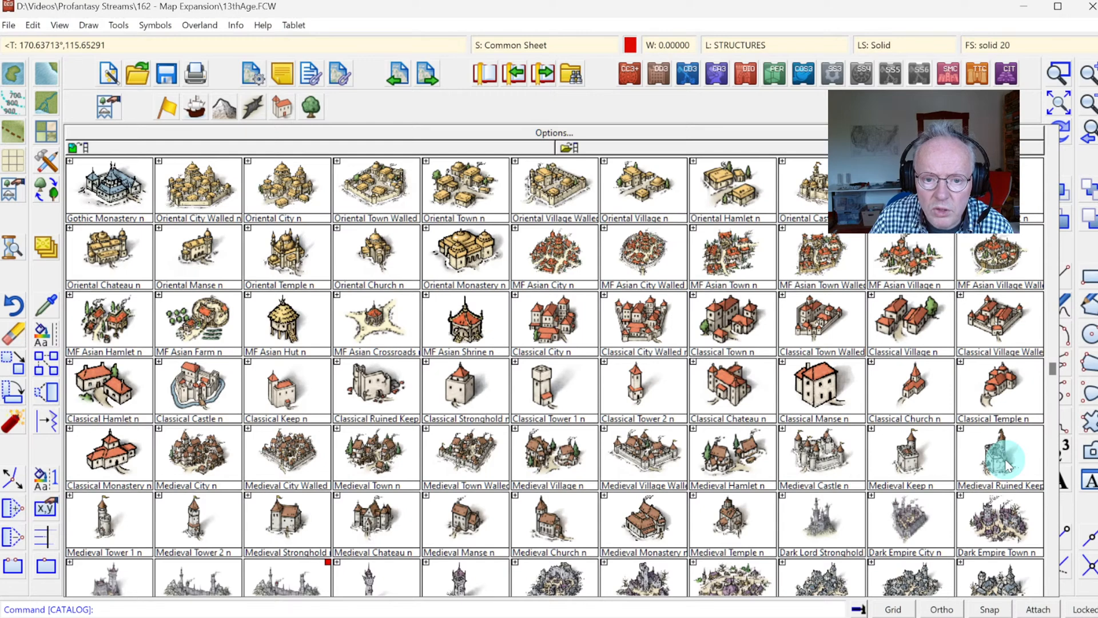
pyautogui.click(1048, 500)
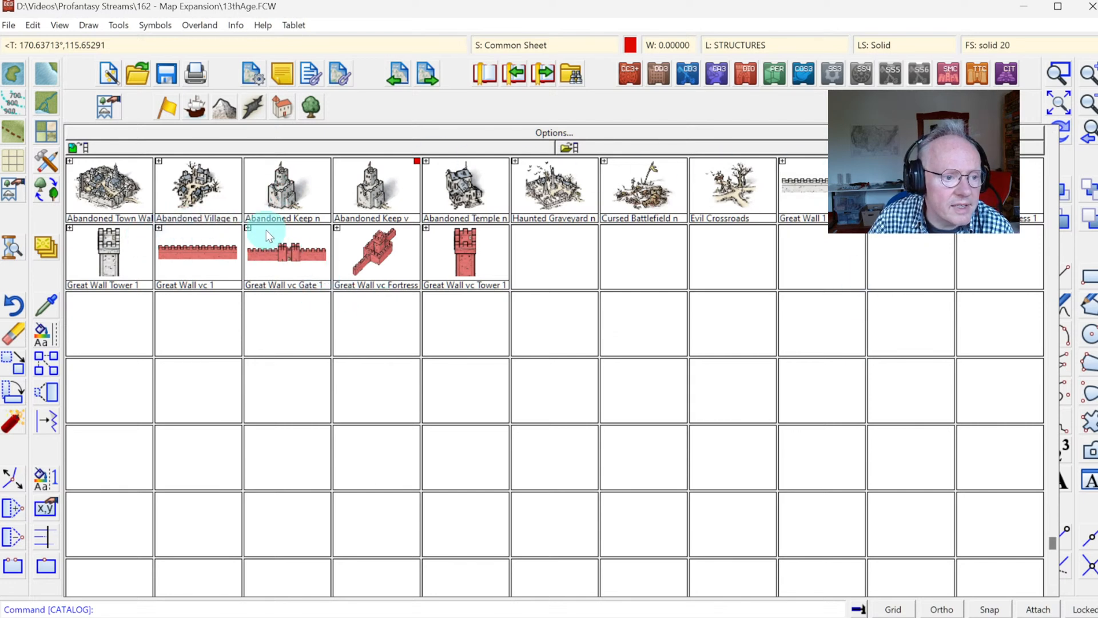
pyautogui.click(1057, 136)
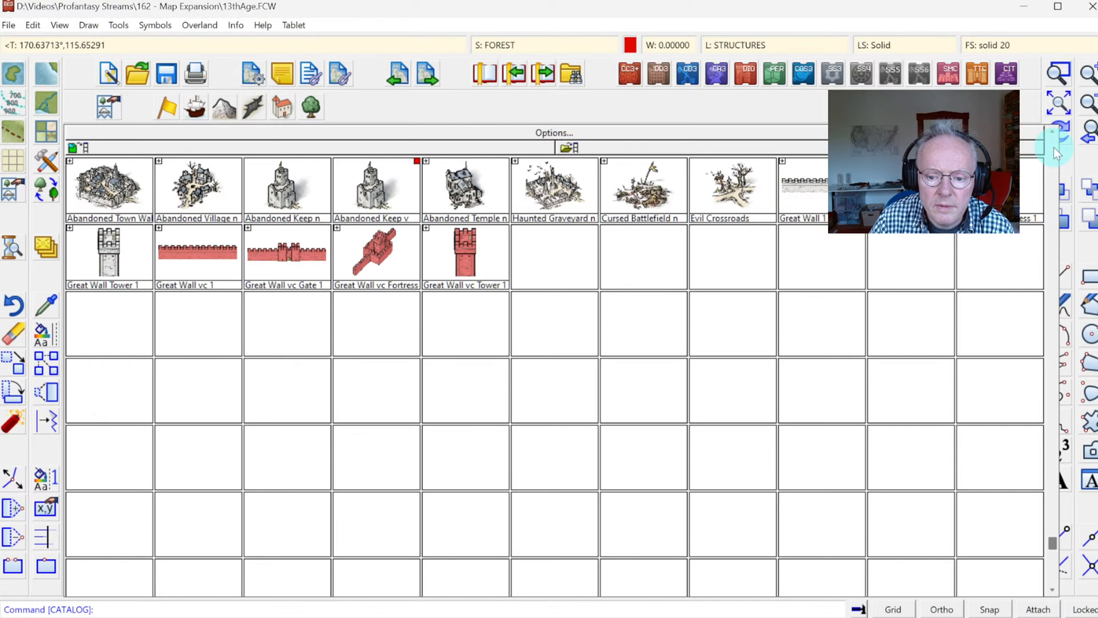
pyautogui.click(1050, 136)
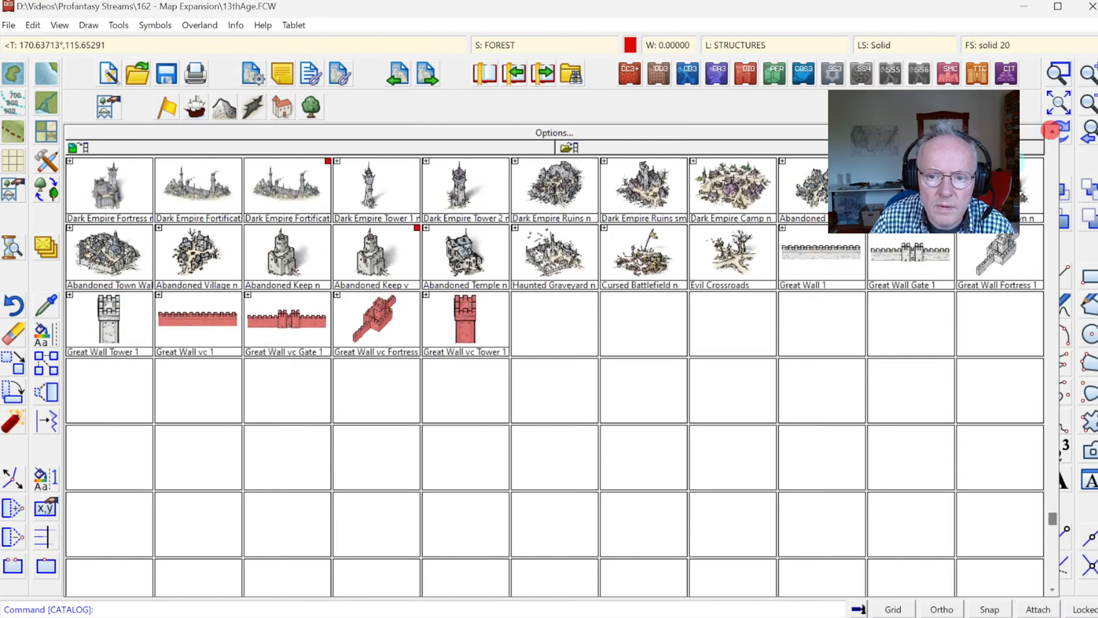
pyautogui.click(736, 266)
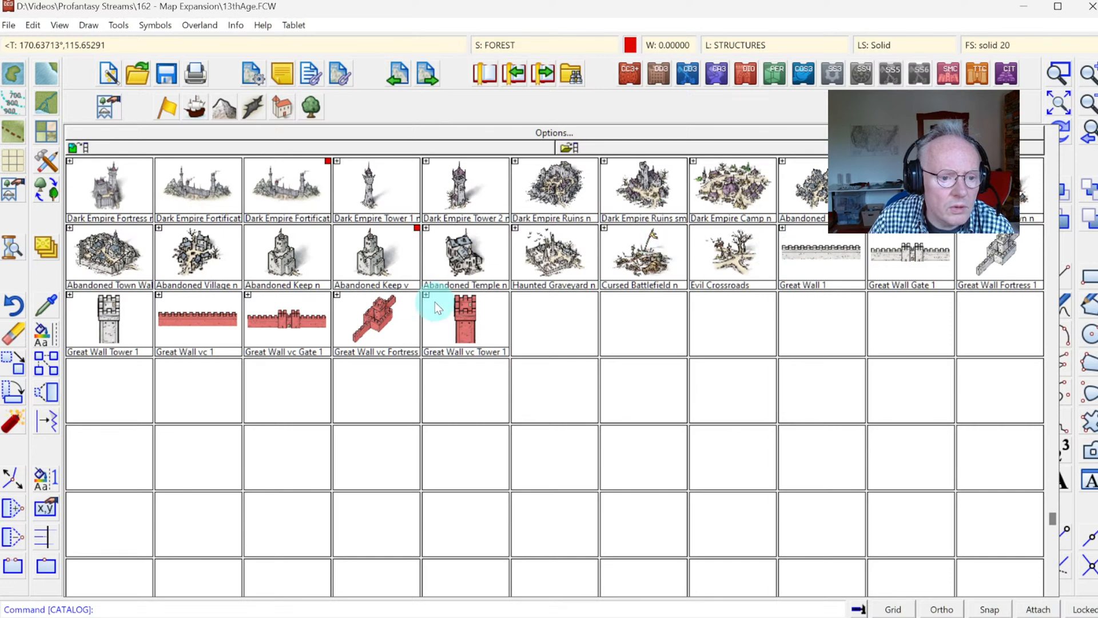
pyautogui.click(277, 259)
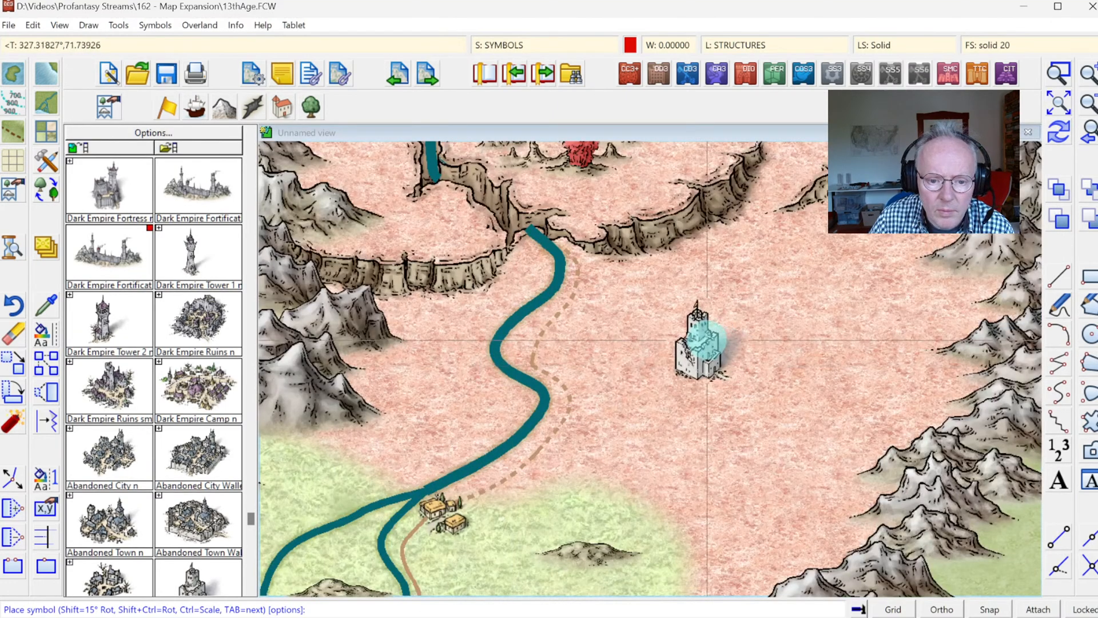
pyautogui.click(713, 338)
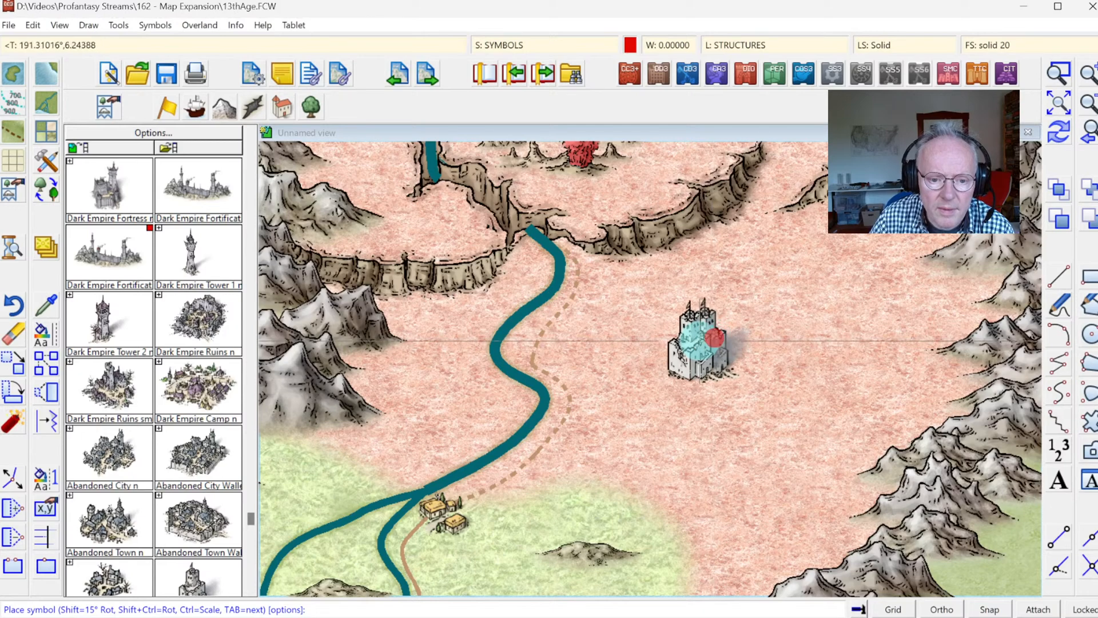
# Step: Place the broad flat-topped mesa symbol from the natural features catalog directly under the abandoned keep
pyautogui.click(223, 108)
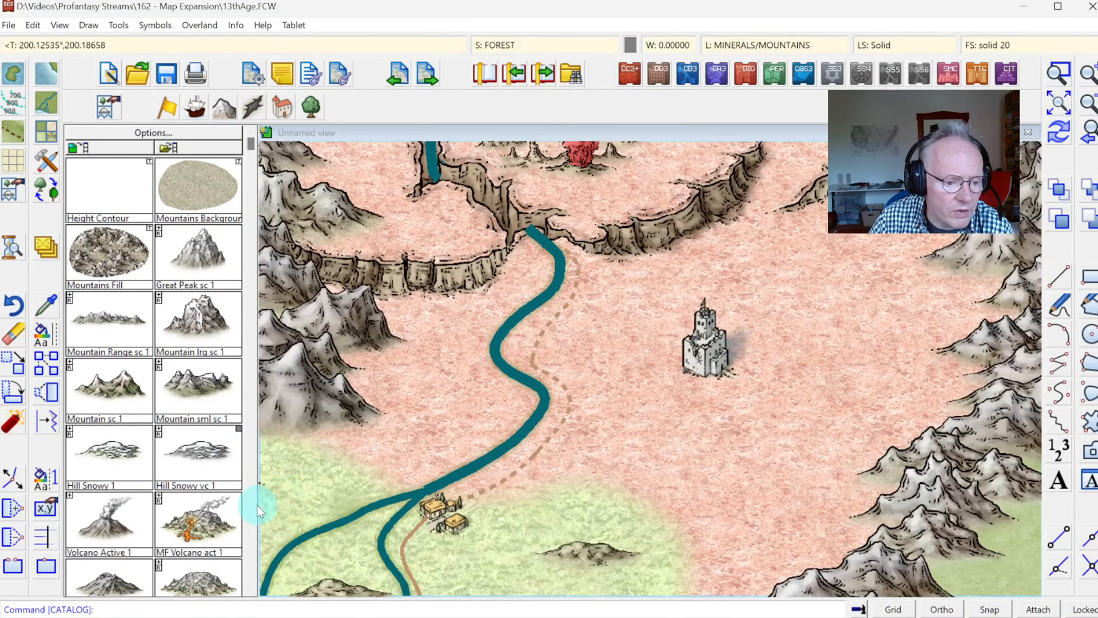
pyautogui.click(250, 510)
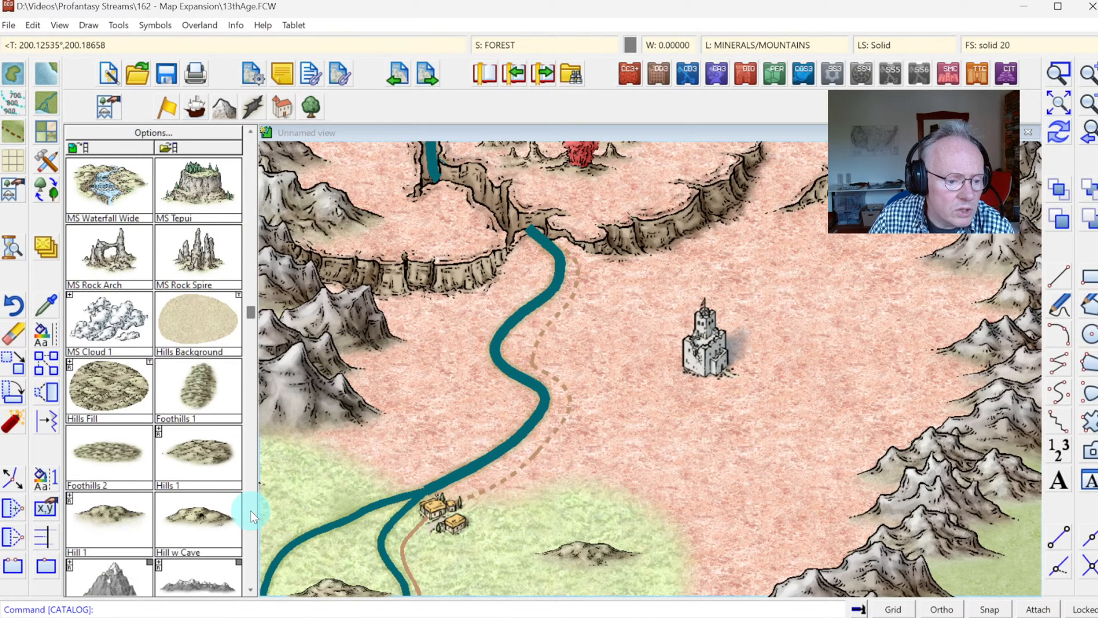
pyautogui.click(257, 109)
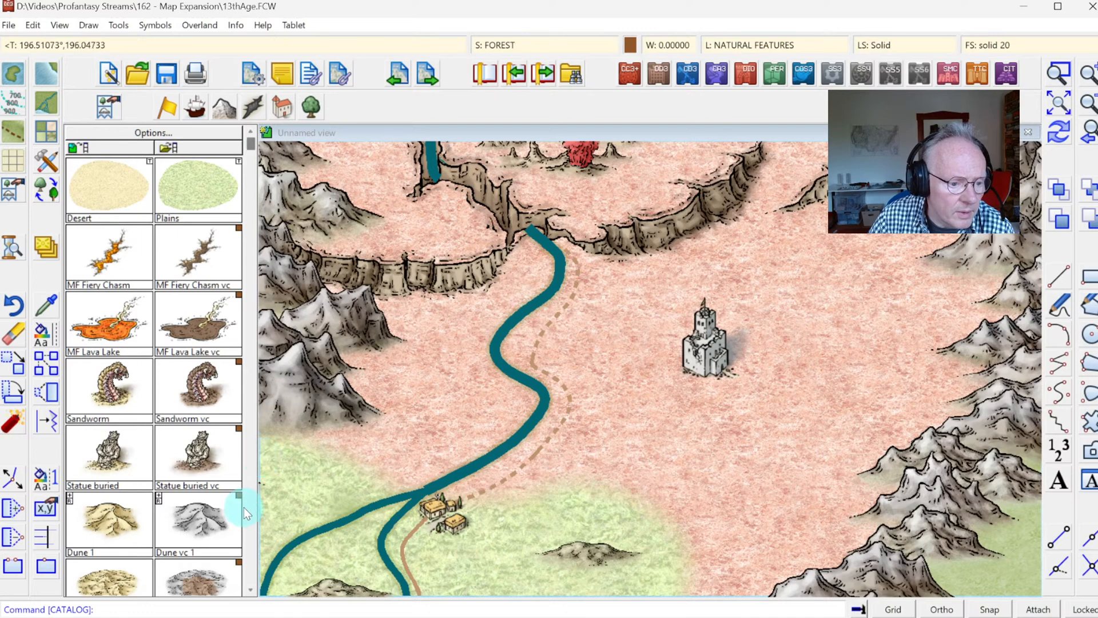
pyautogui.click(250, 493)
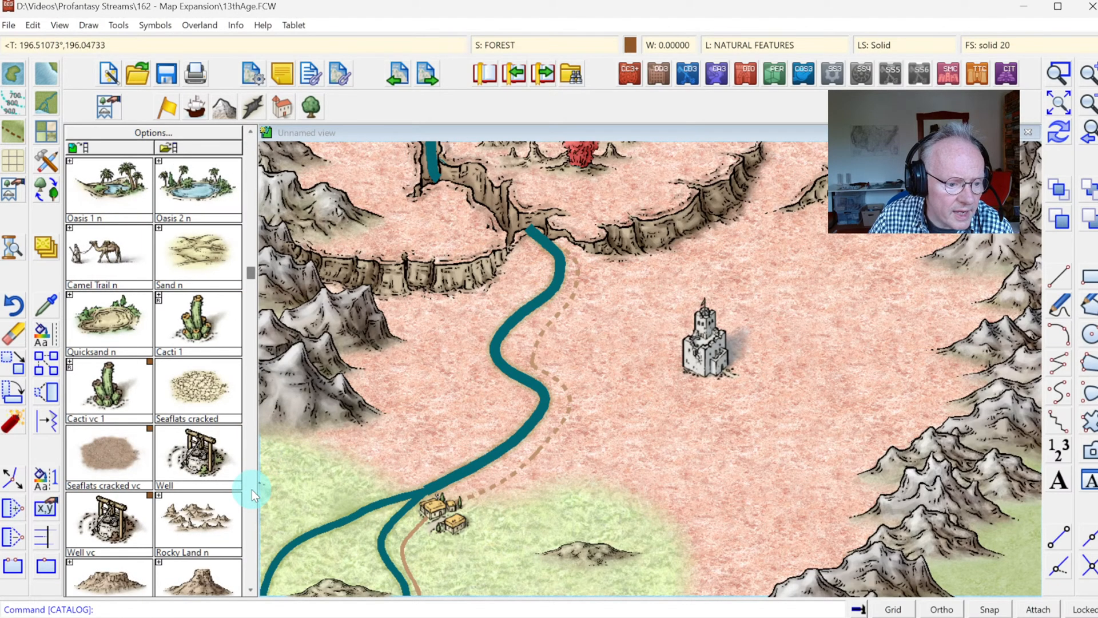
pyautogui.click(250, 590)
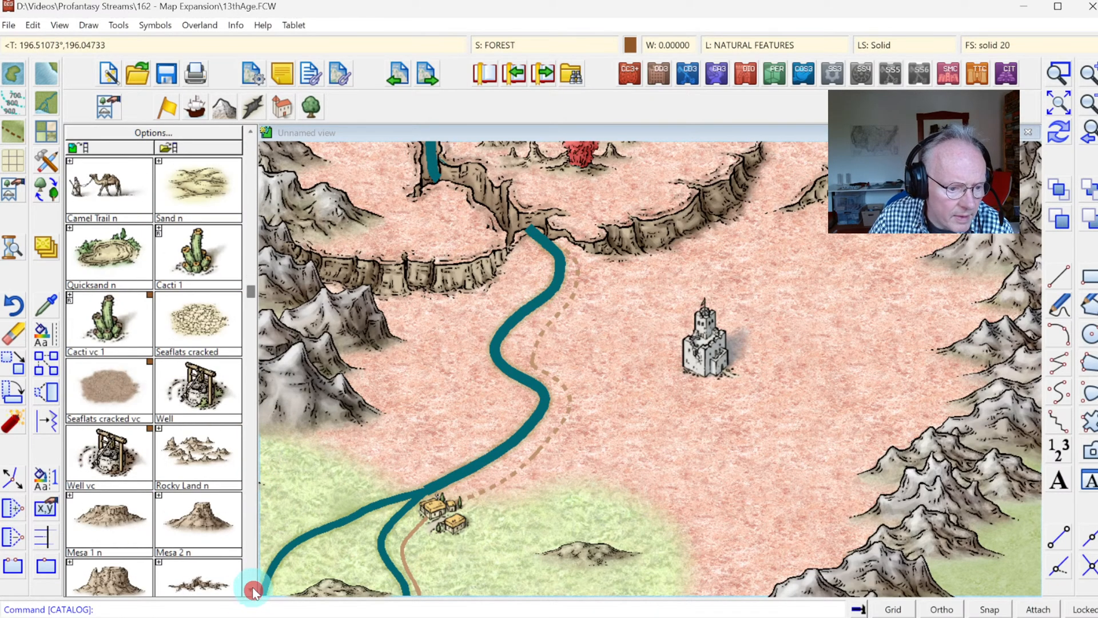
pyautogui.click(218, 515)
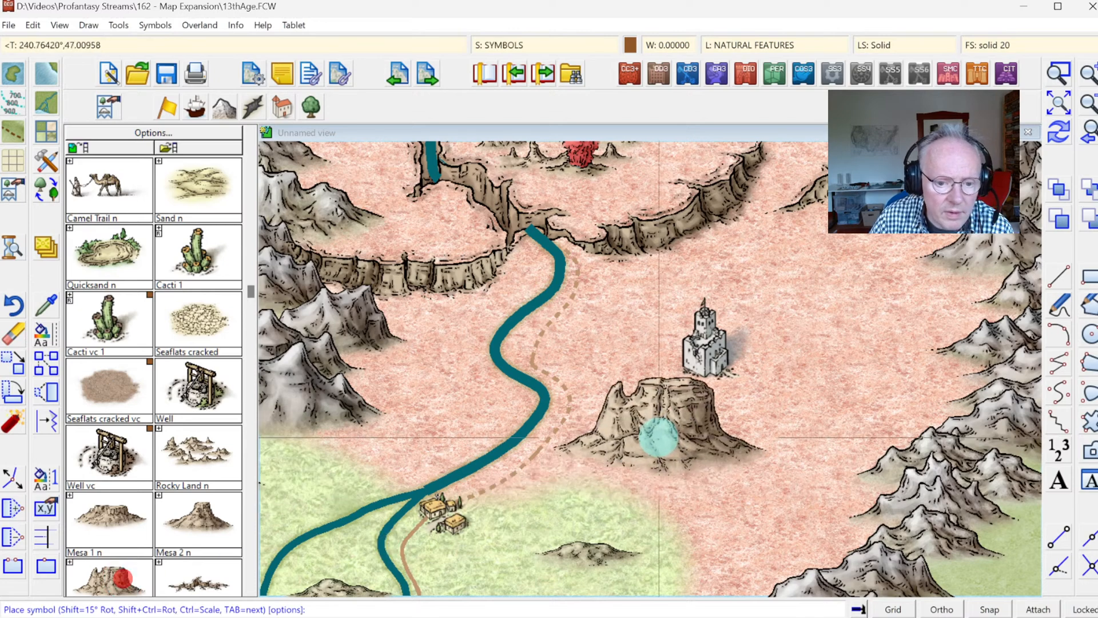
pyautogui.click(188, 529)
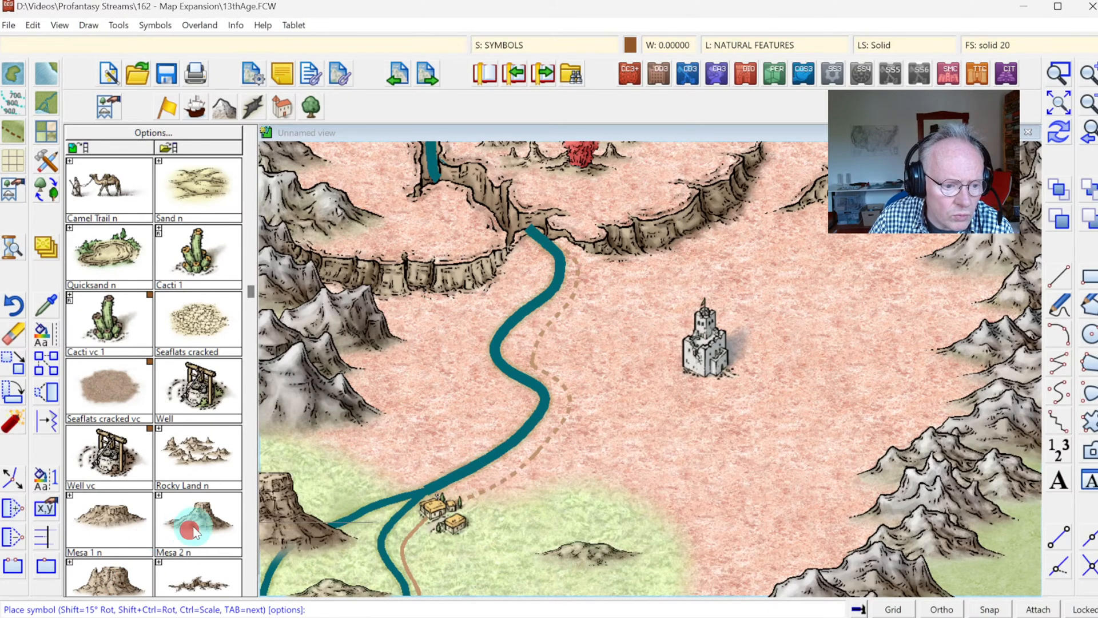
pyautogui.click(113, 581)
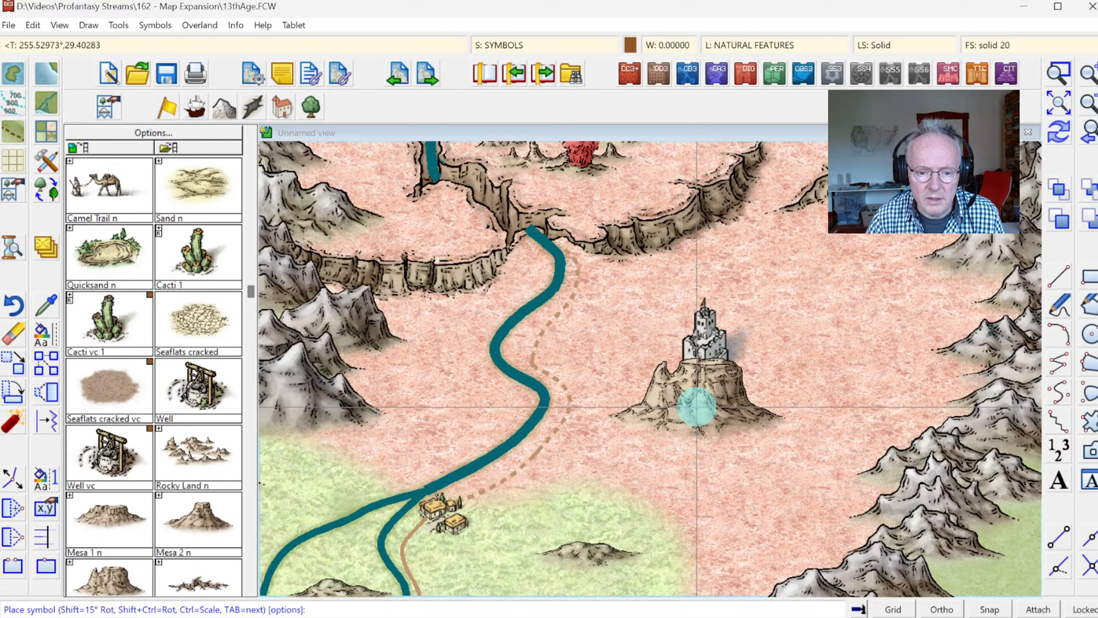
pyautogui.click(696, 406)
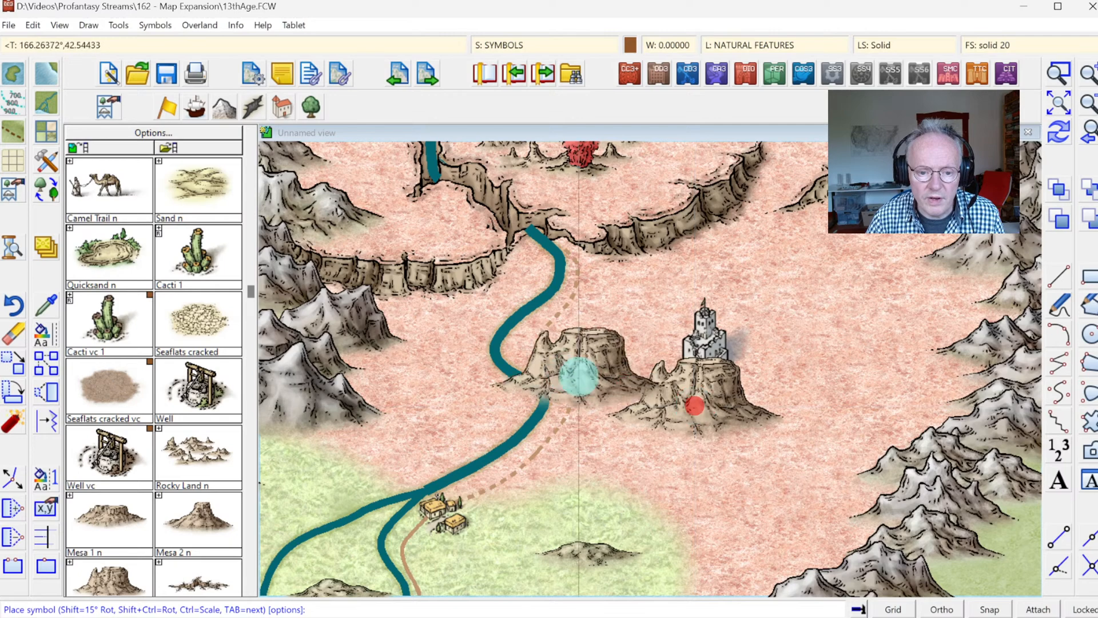
# Step: Sort the symbols in the map to correct the overlap between the keep and the mesa
pyautogui.click(118, 25)
pyautogui.click(206, 170)
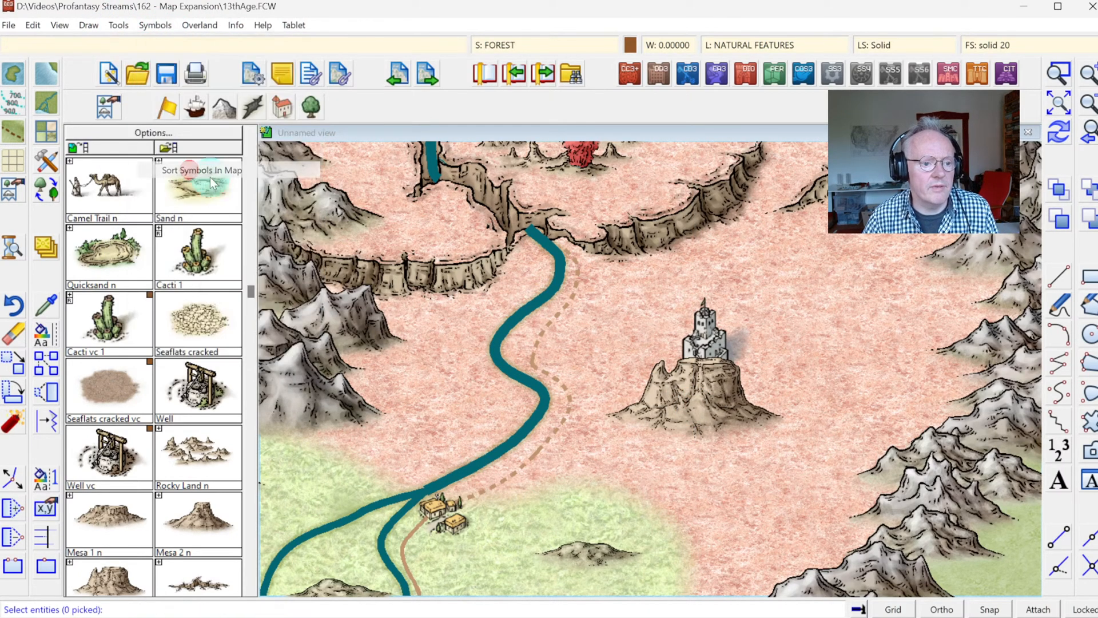
pyautogui.rightClick(547, 342)
pyautogui.click(522, 406)
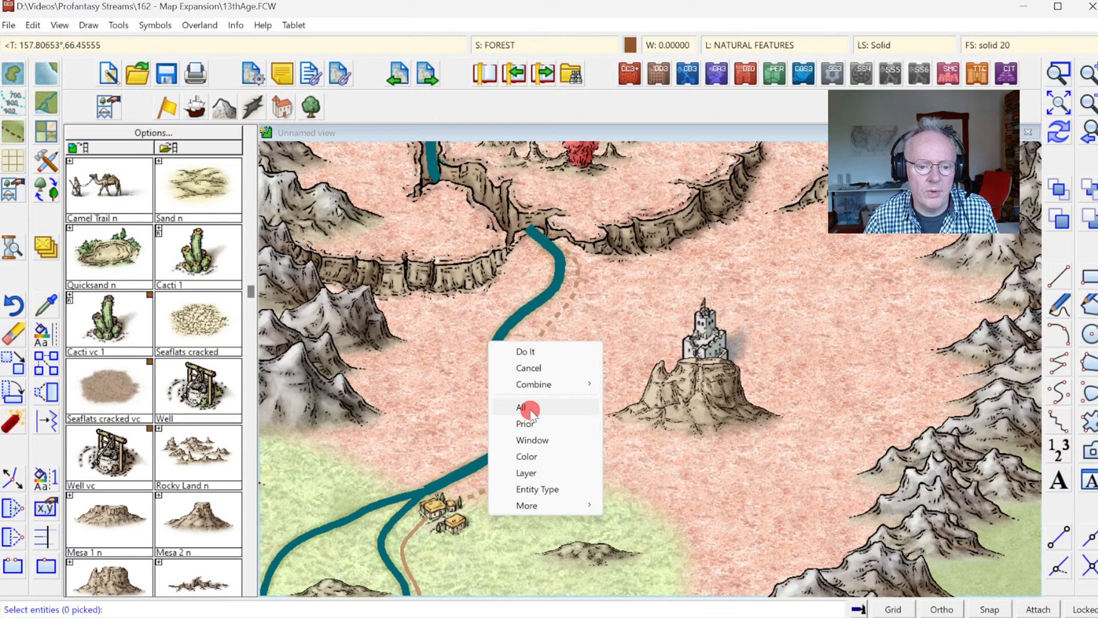
pyautogui.rightClick(623, 324)
pyautogui.click(599, 334)
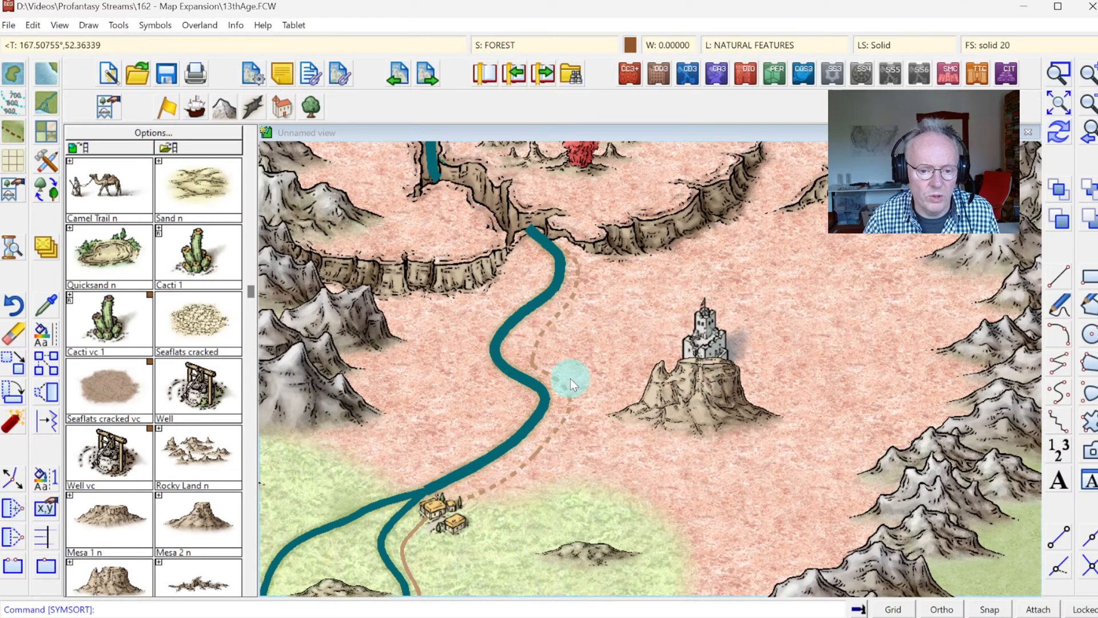
# Step: Move the abandoned keep to the SYMBOLS FRONT sheet and redraw the map
pyautogui.rightClick(45, 250)
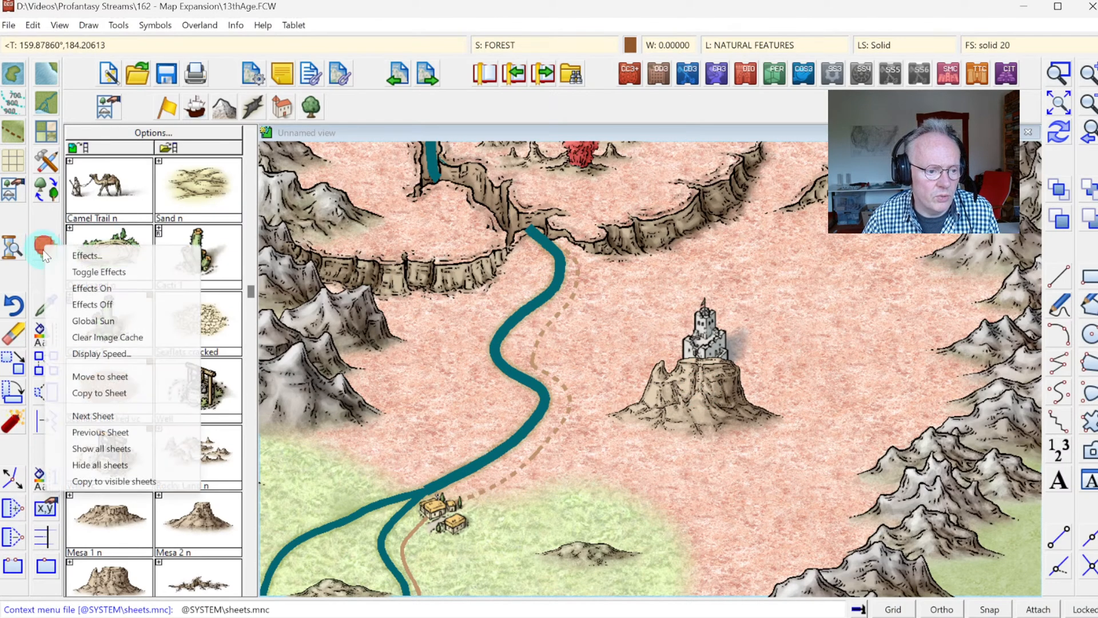
pyautogui.click(86, 376)
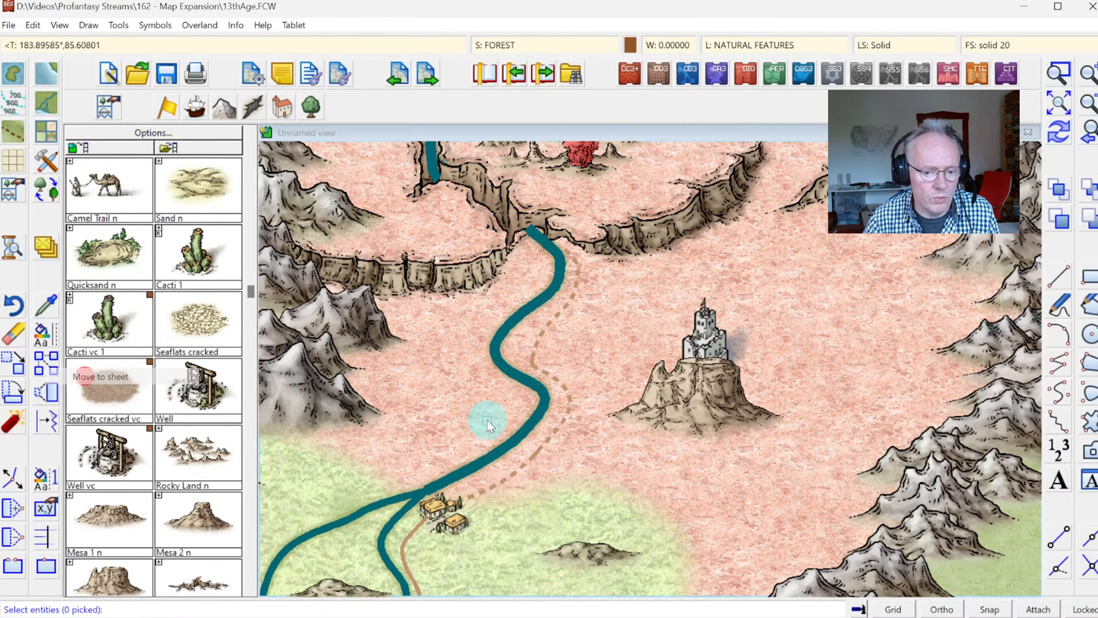
pyautogui.click(669, 306)
pyautogui.rightClick(747, 308)
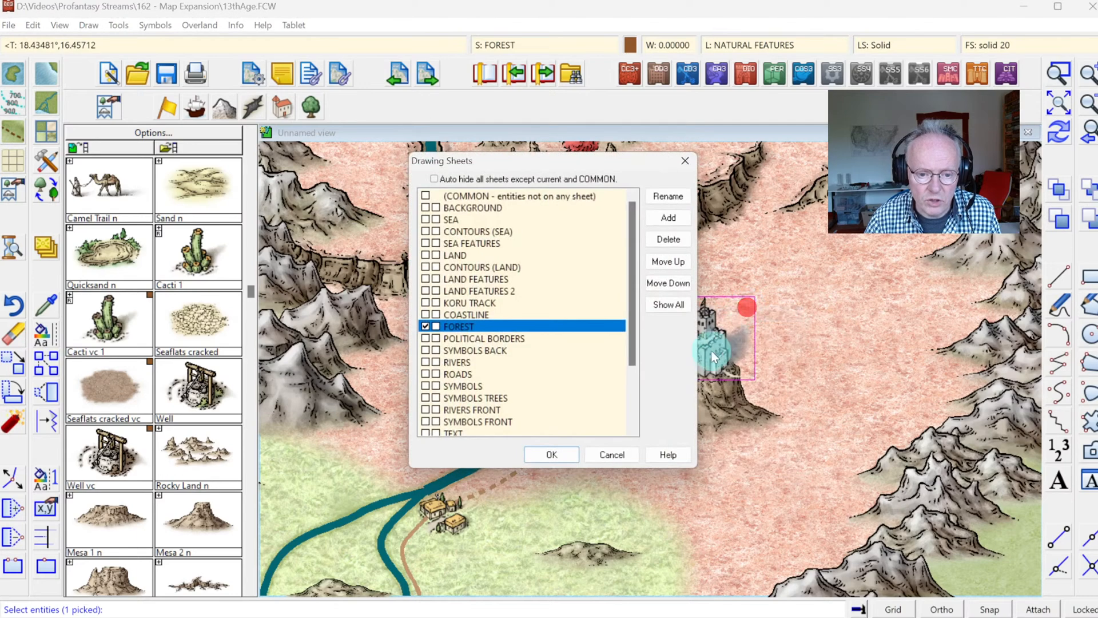
pyautogui.click(461, 424)
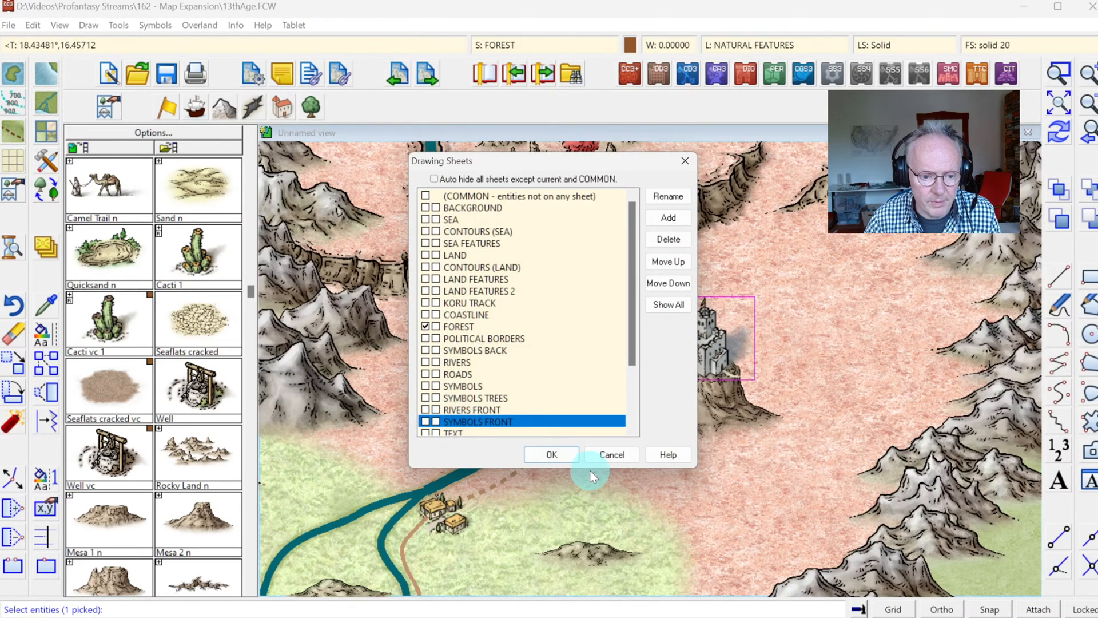
pyautogui.click(549, 453)
pyautogui.click(1056, 137)
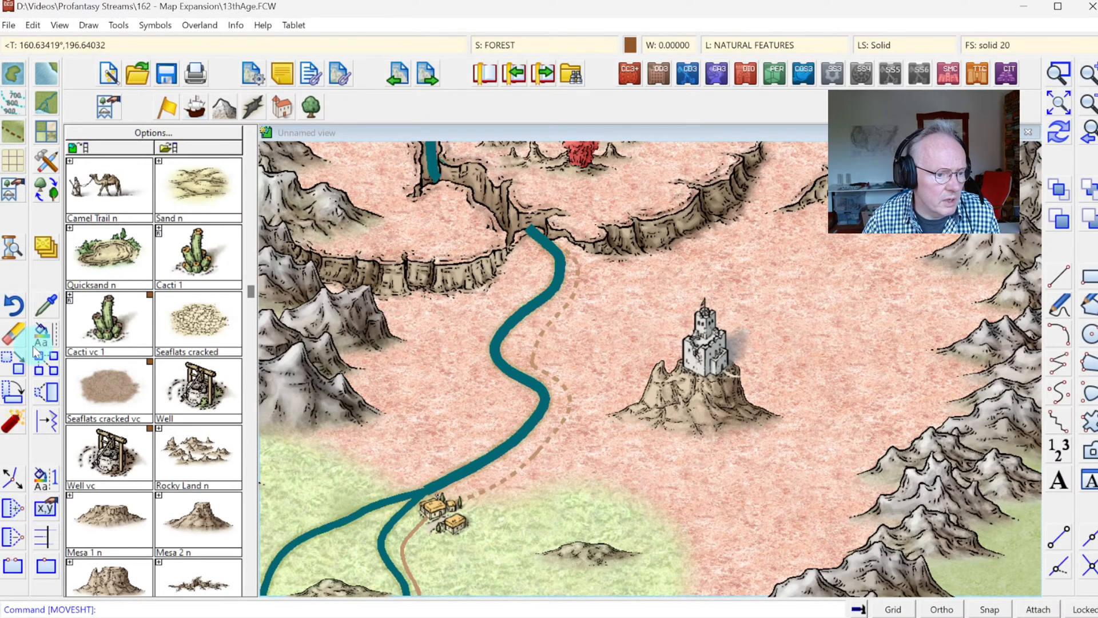
# Step: Shift the abandoned keep slightly northwest so it sits centred on the mesa's flat top
pyautogui.click(697, 315)
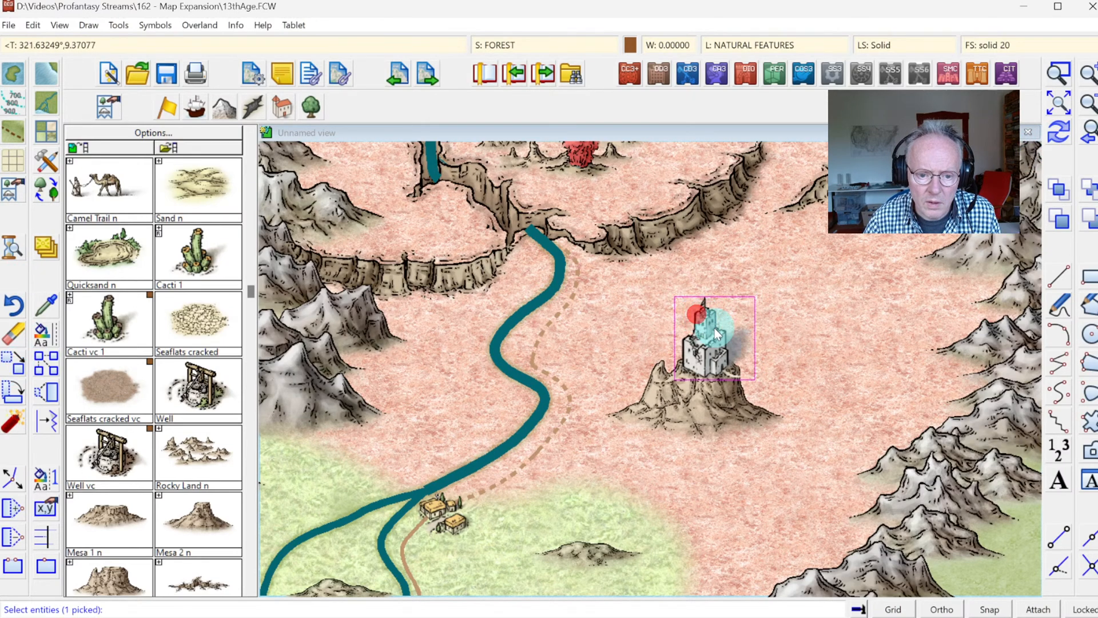
pyautogui.rightClick(715, 328)
pyautogui.click(708, 344)
pyautogui.click(1060, 137)
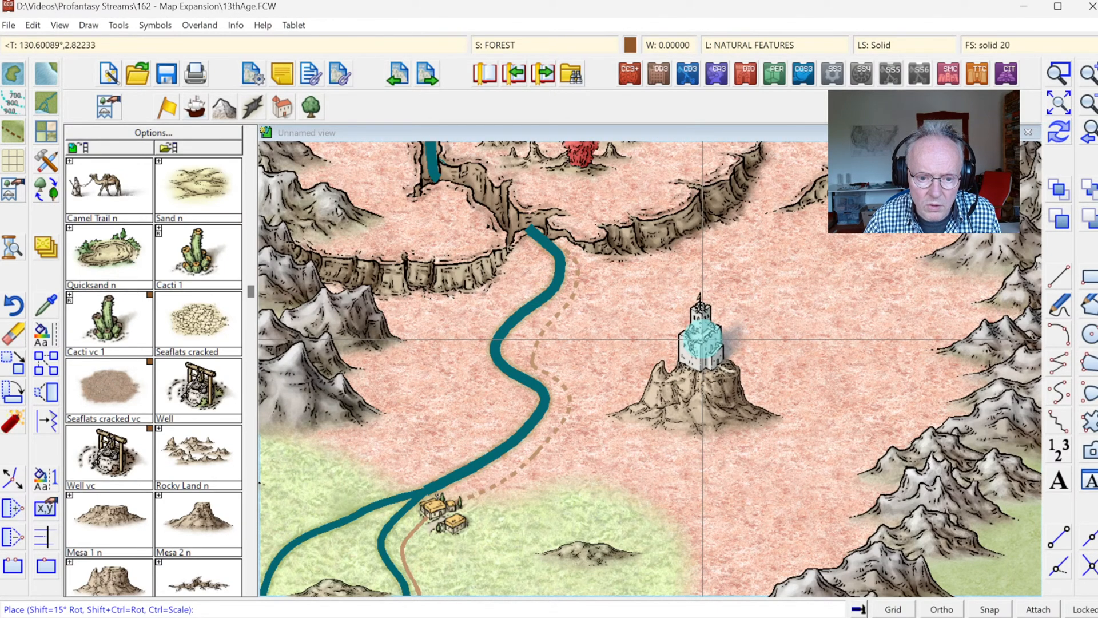
pyautogui.click(703, 339)
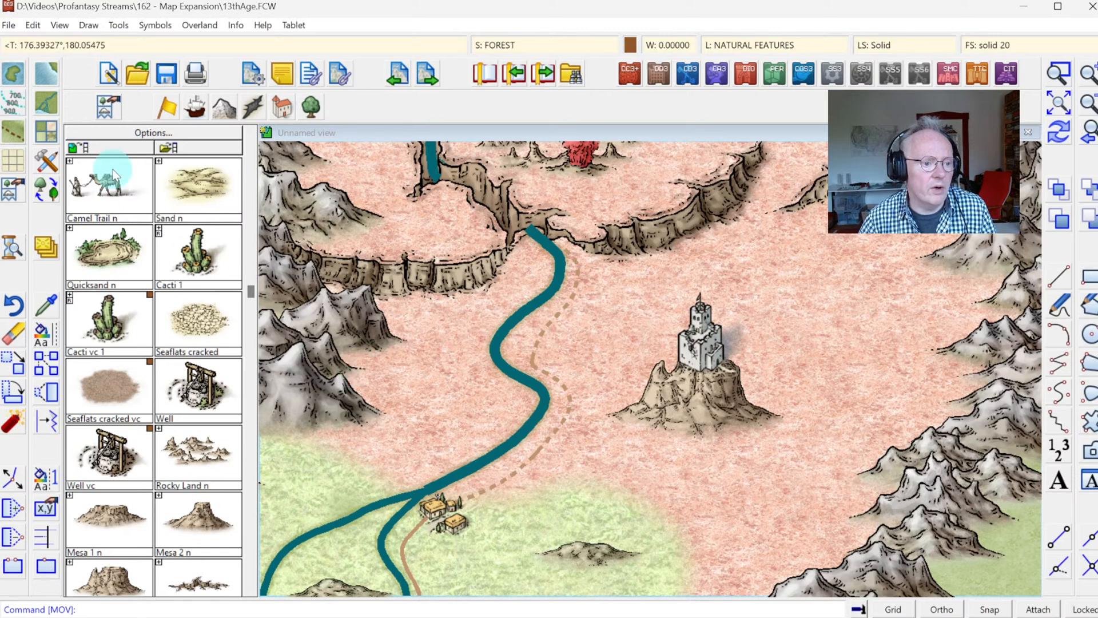
# Step: Draw a Road, Minor path from the mesa's eastern slope around its foot and west to join the riverside trail, and redraw the map
pyautogui.rightClick(12, 132)
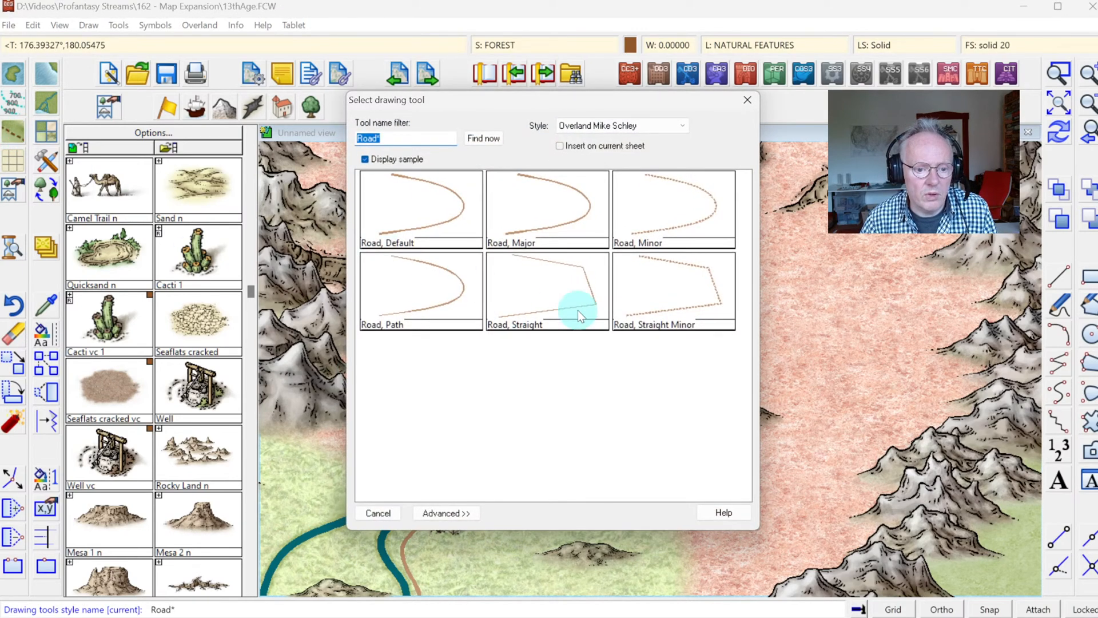
pyautogui.doubleClick(683, 217)
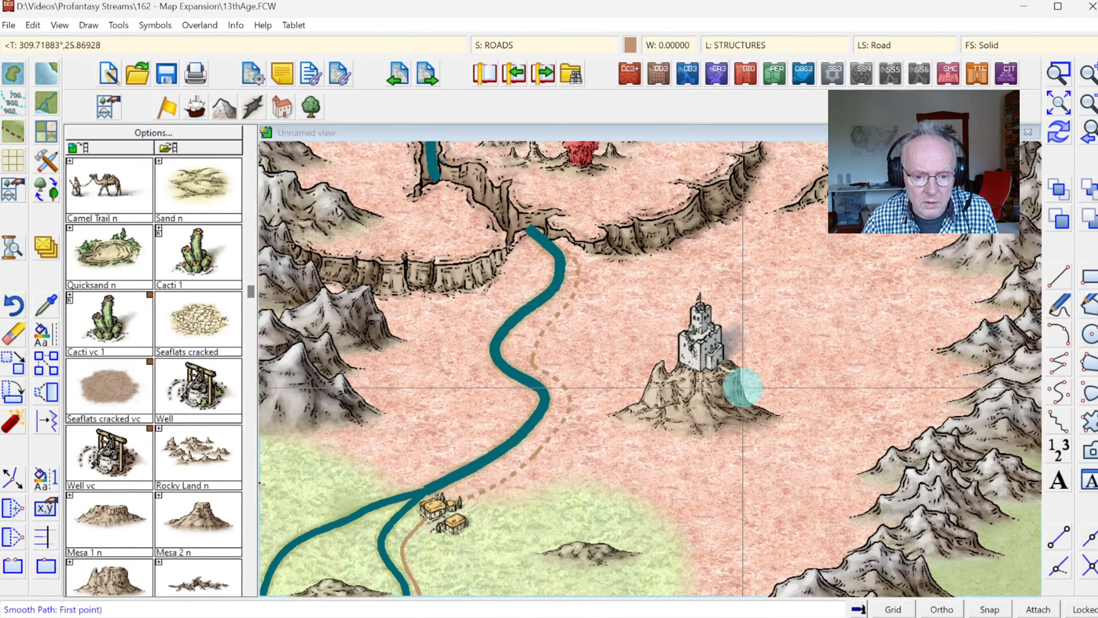
pyautogui.click(733, 390)
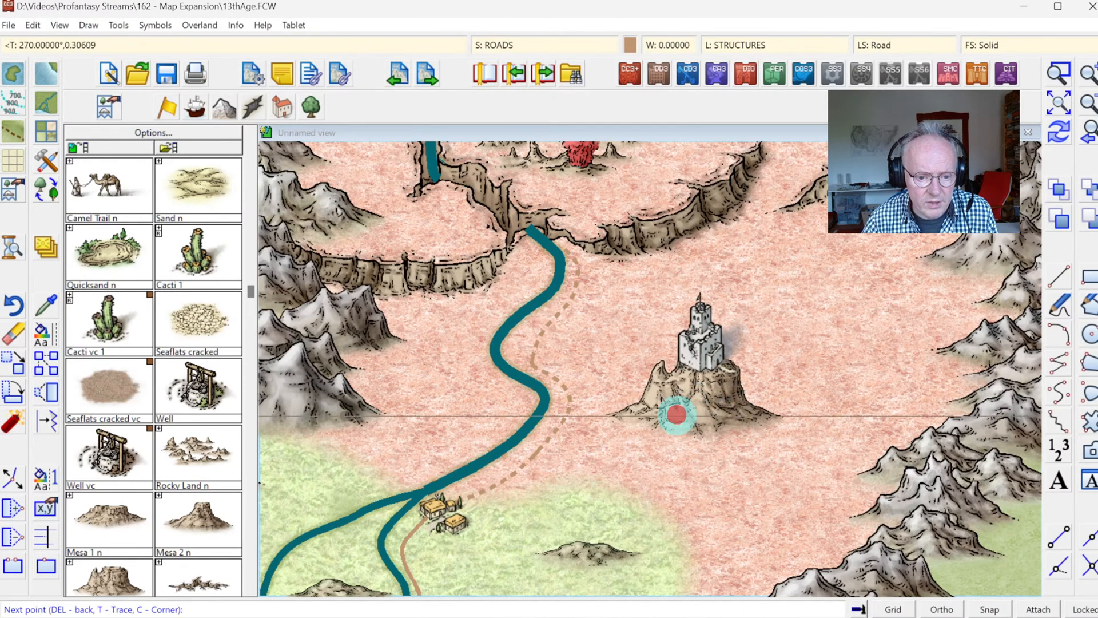
pyautogui.click(583, 419)
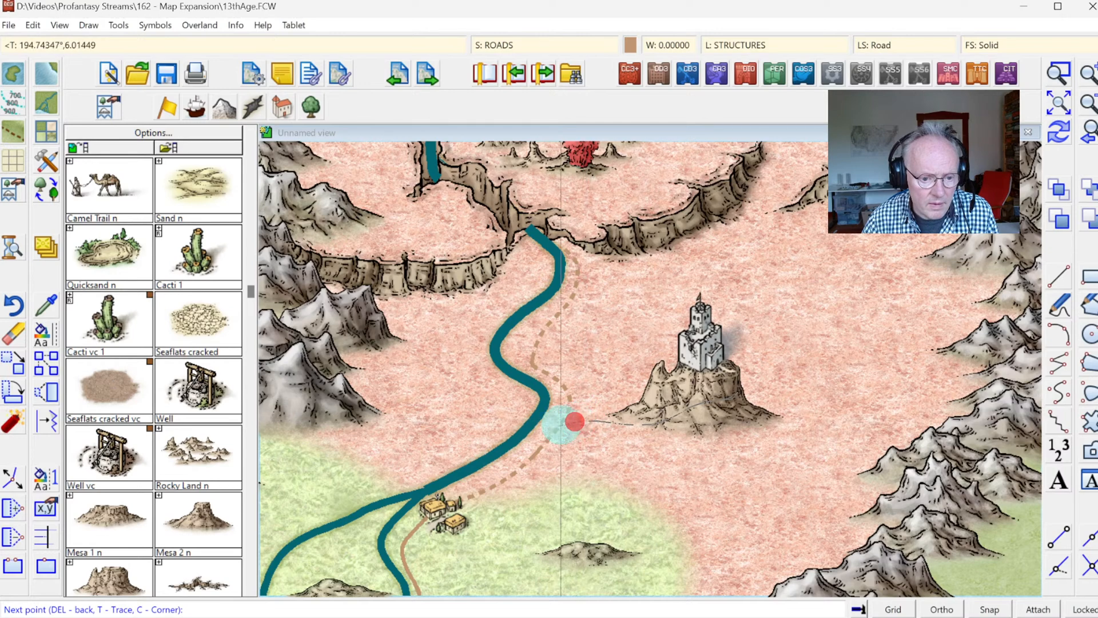
pyautogui.press('F7')
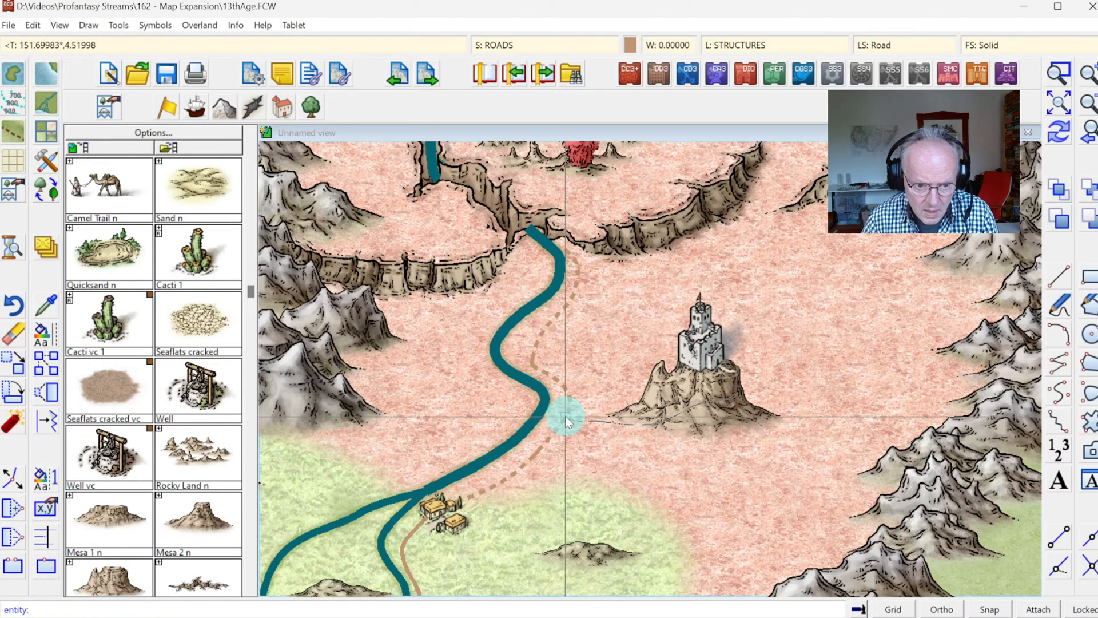
pyautogui.click(565, 416)
pyautogui.rightClick(566, 416)
pyautogui.rightClick(664, 492)
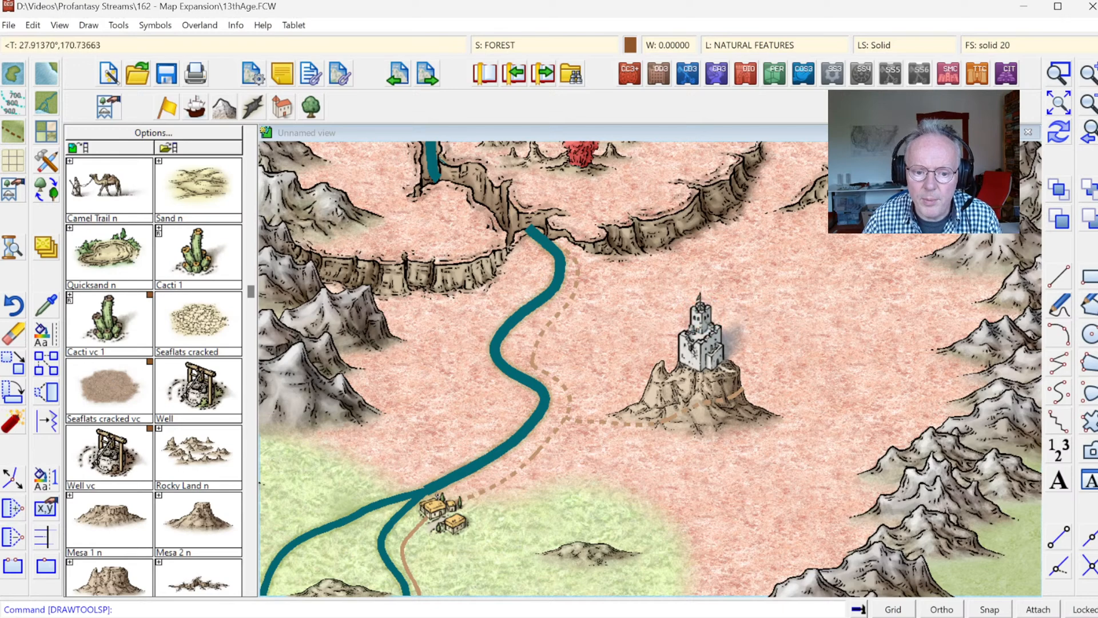
pyautogui.click(1060, 132)
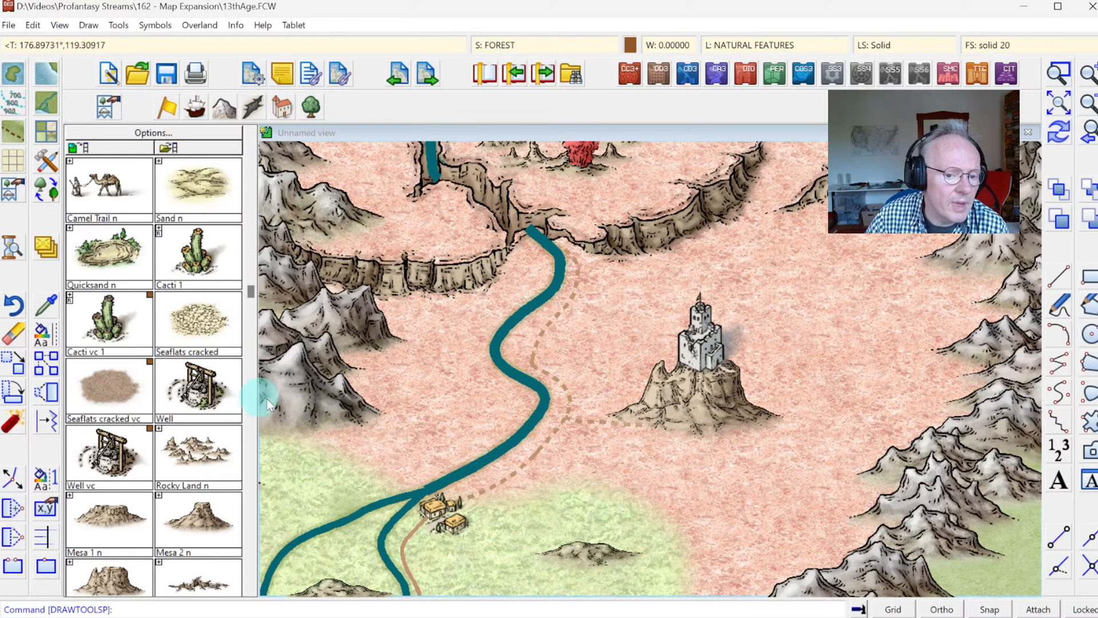
# Step: Select the new mesa trail for moving to another sheet and add a sheet named ROADS FRONT
pyautogui.click(45, 242)
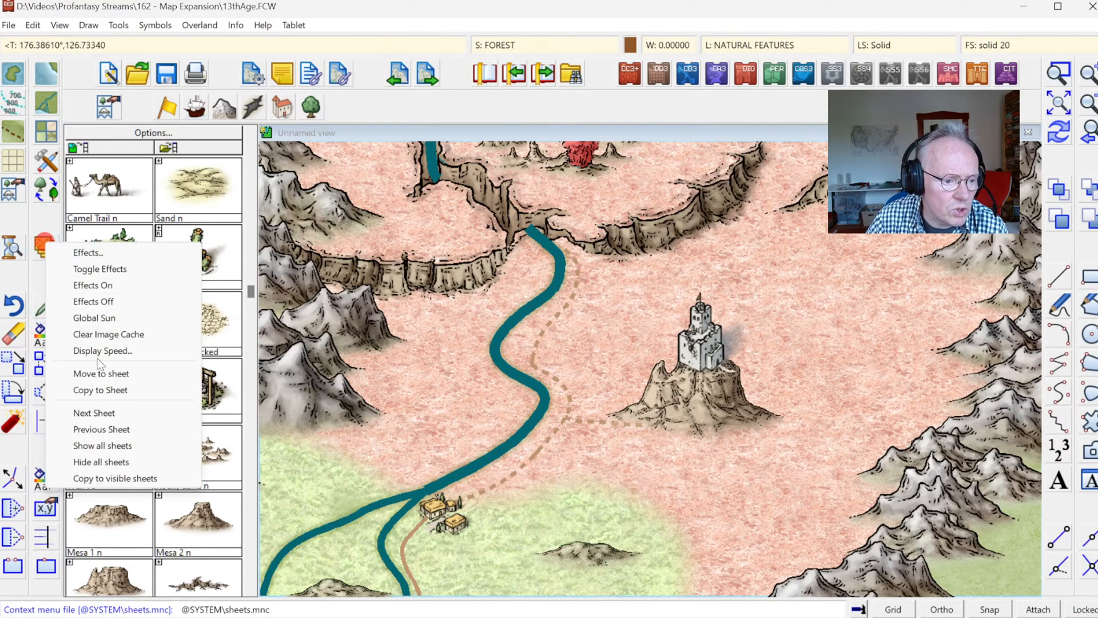
pyautogui.click(98, 358)
pyautogui.click(585, 420)
pyautogui.rightClick(586, 347)
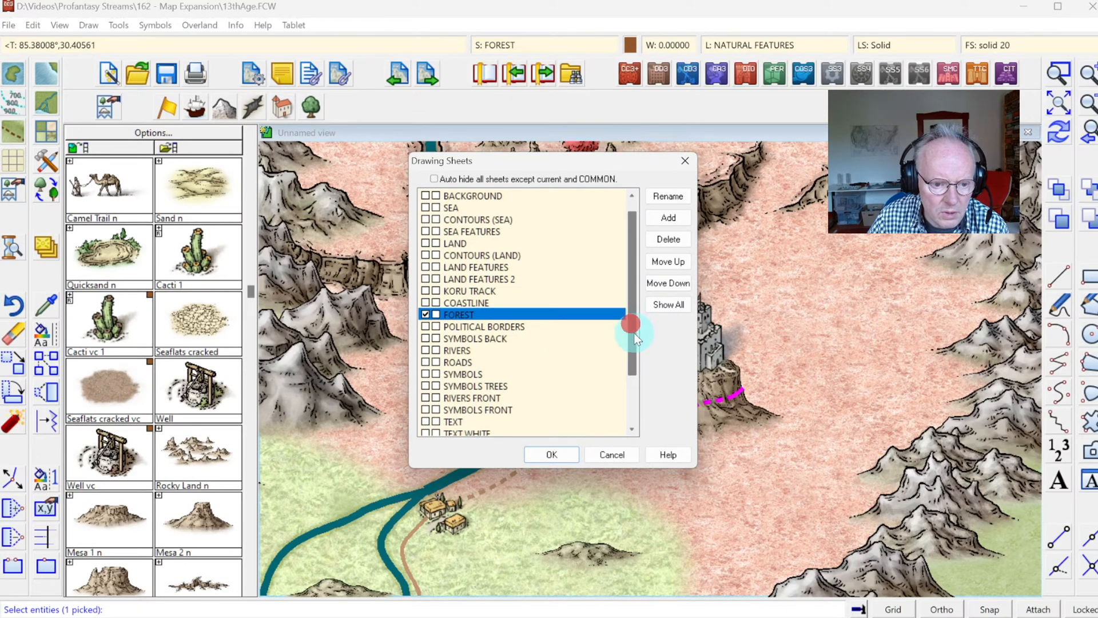
pyautogui.moveTo(634, 332); pyautogui.dragTo(651, 369)
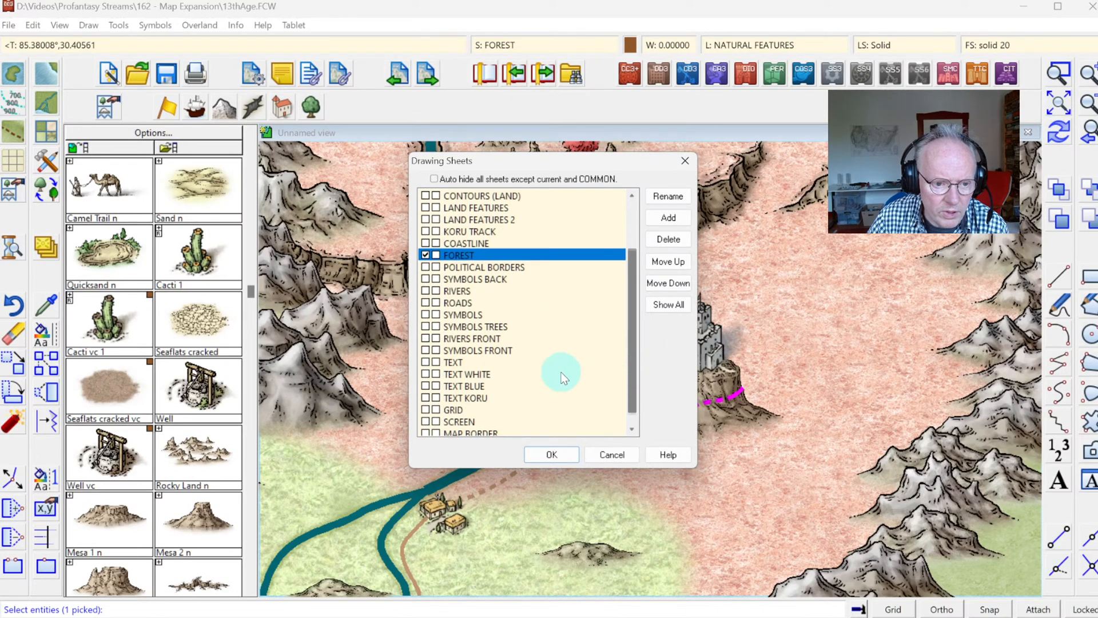
pyautogui.click(458, 302)
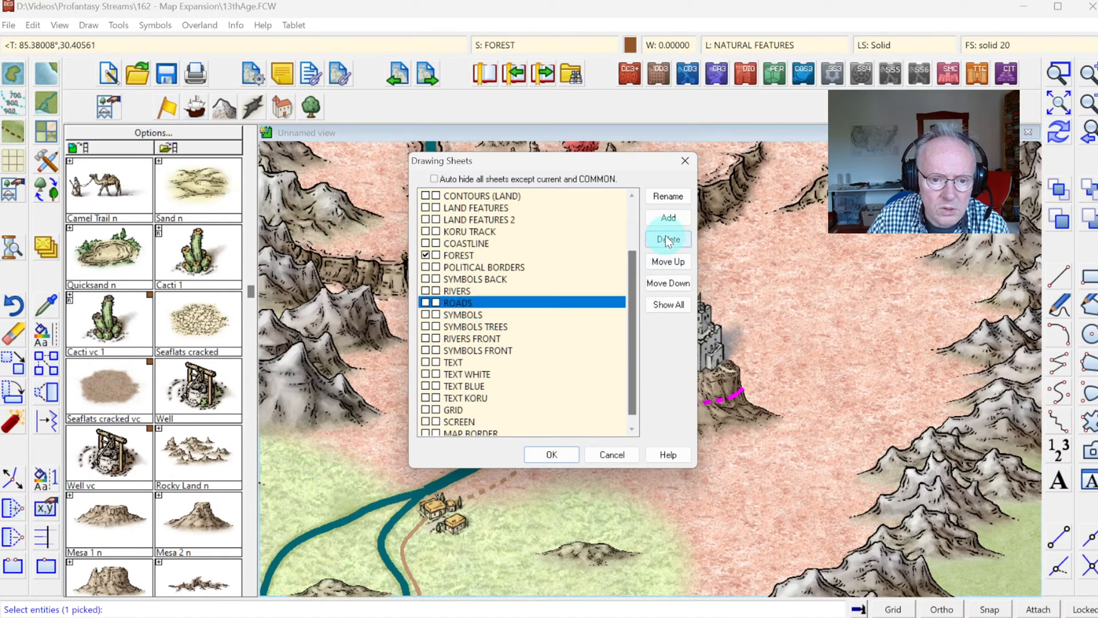
pyautogui.click(669, 219)
pyautogui.write('R')
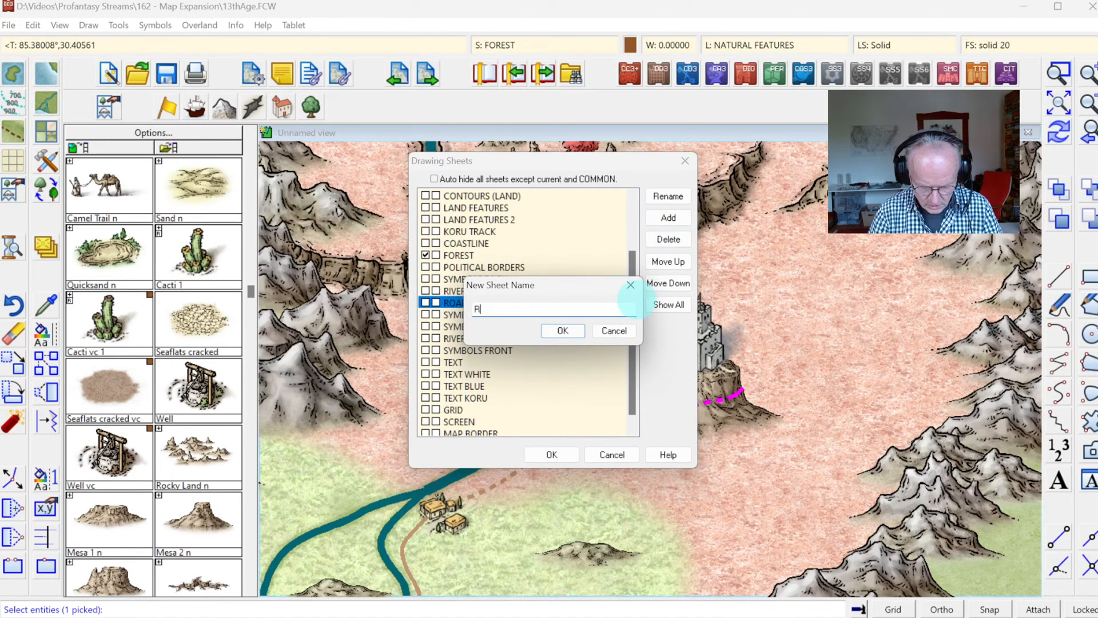
pyautogui.write('OADS FRONT')
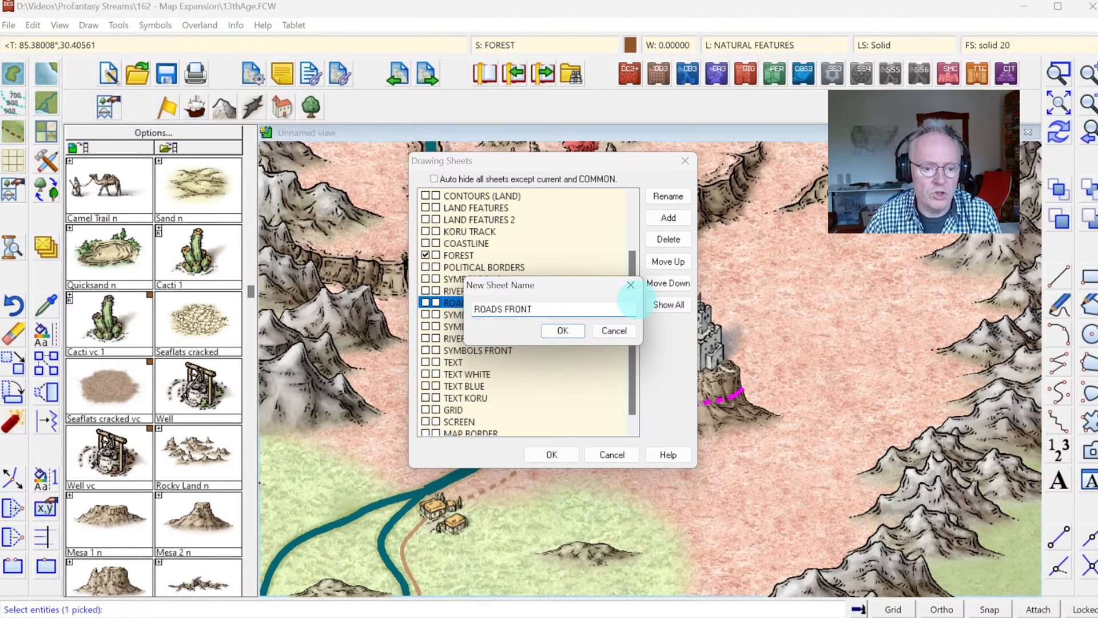
pyautogui.click(568, 331)
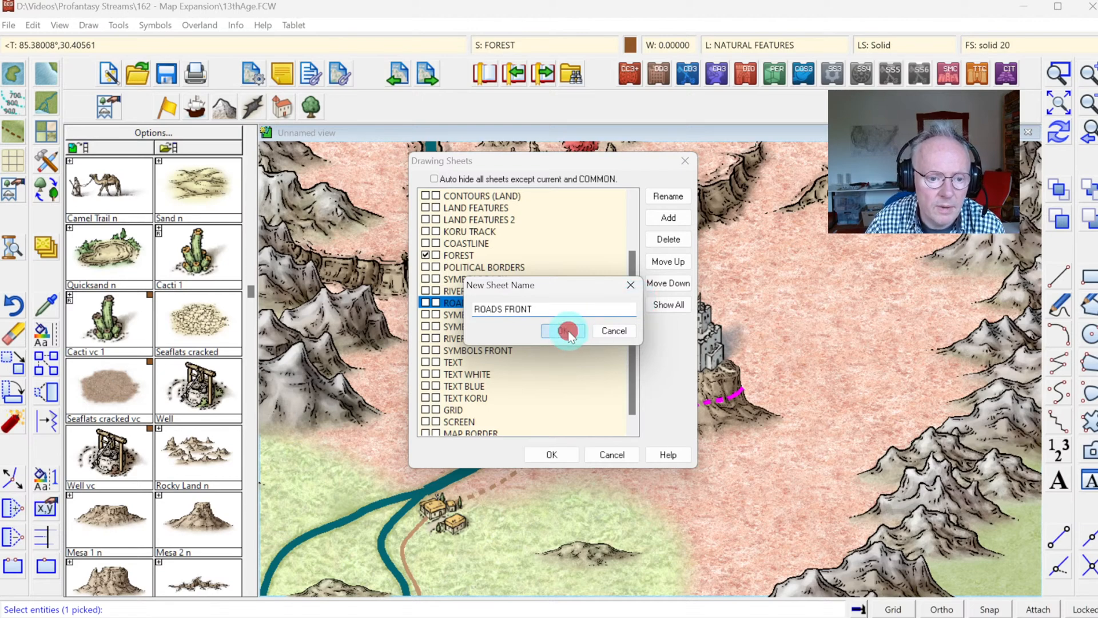
# Step: Reorder the ROADS FRONT sheet to sit directly after SYMBOLS and move the selected mesa trail onto it
pyautogui.click(668, 261)
pyautogui.click(669, 262)
pyautogui.click(668, 261)
pyautogui.click(668, 261)
pyautogui.click(668, 262)
pyautogui.click(669, 261)
pyautogui.click(669, 262)
pyautogui.click(668, 261)
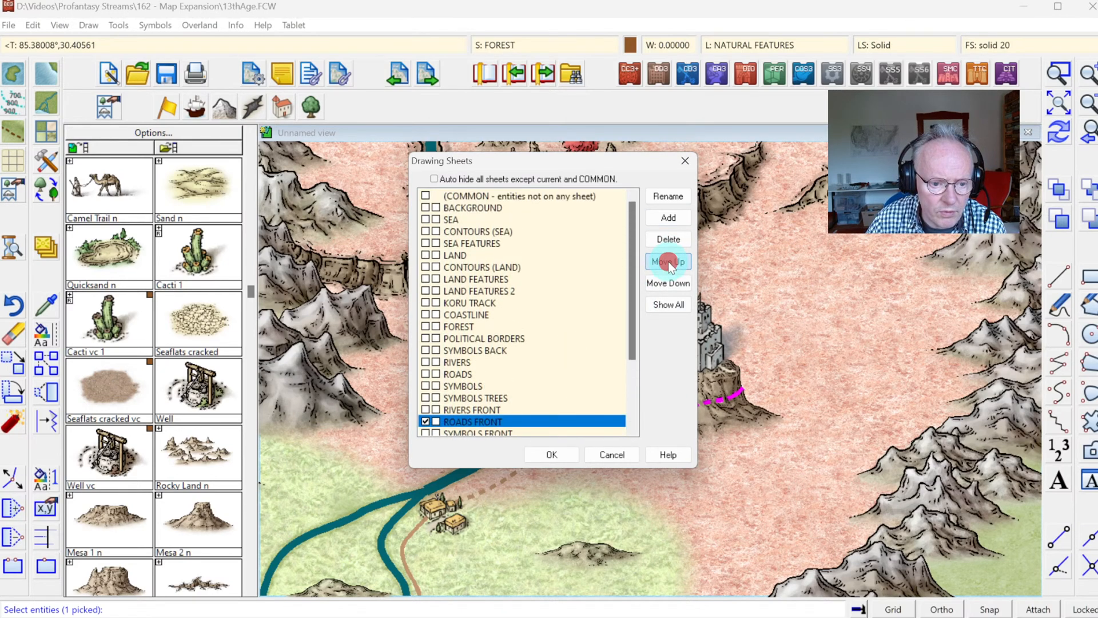
pyautogui.click(668, 262)
pyautogui.click(668, 261)
pyautogui.click(562, 450)
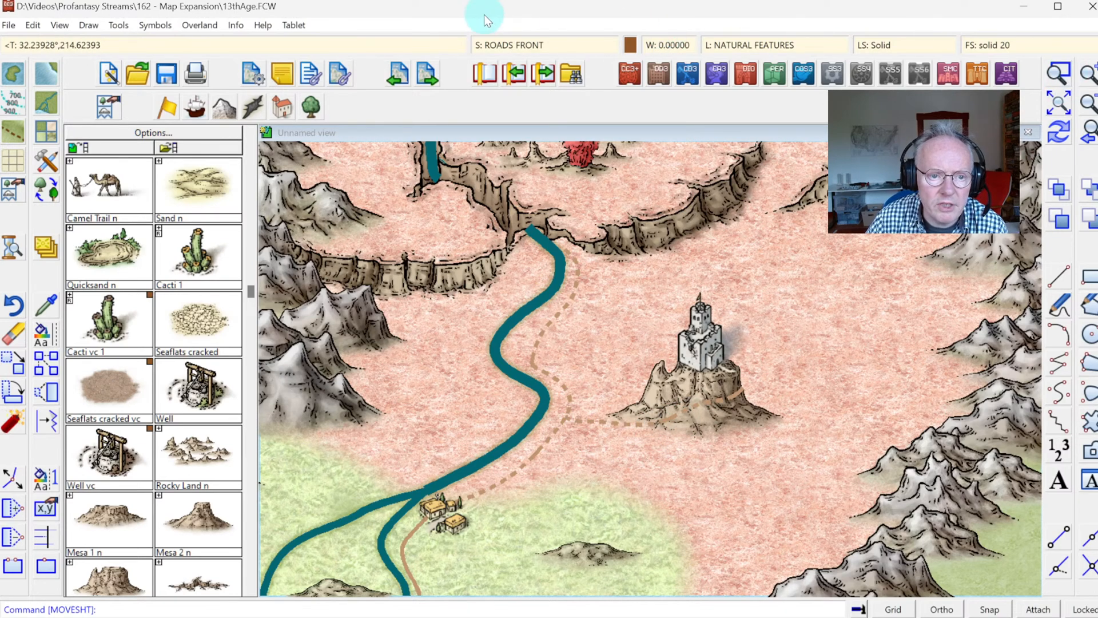
# Step: Copy the Glow effect from the ROADS sheet to the ROADS FRONT sheet and apply it
pyautogui.click(504, 44)
pyautogui.click(468, 344)
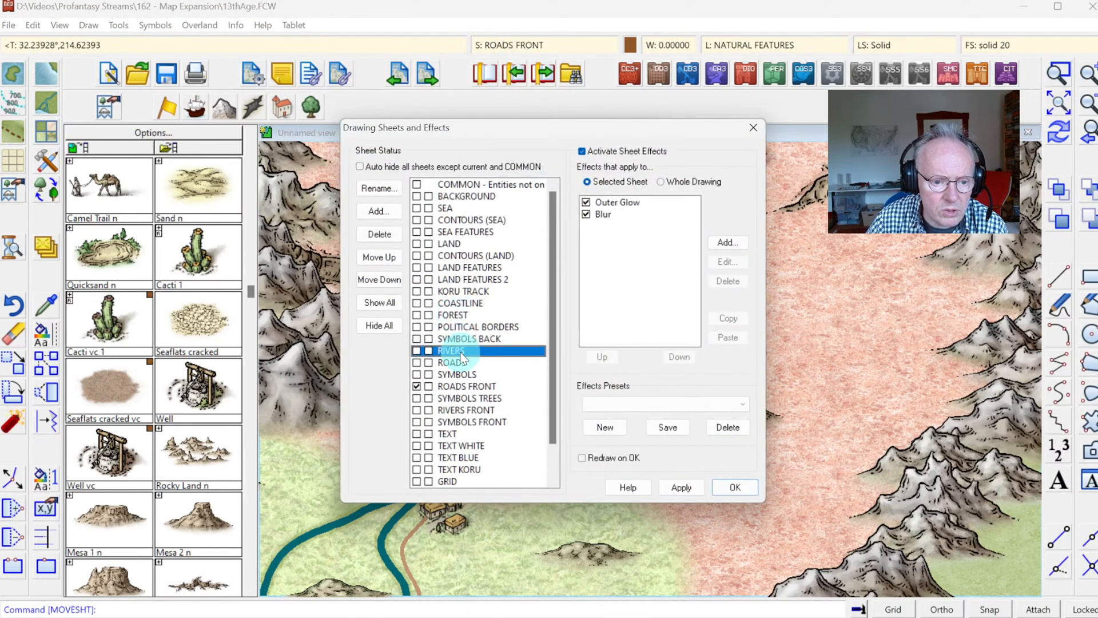
pyautogui.click(453, 362)
pyautogui.click(602, 202)
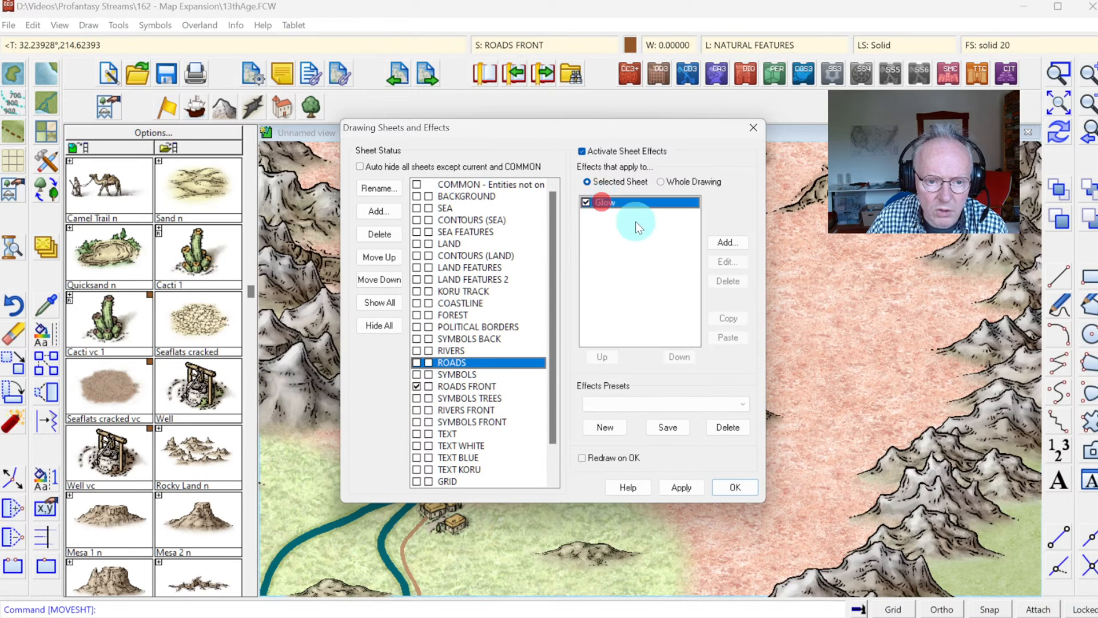
pyautogui.click(457, 387)
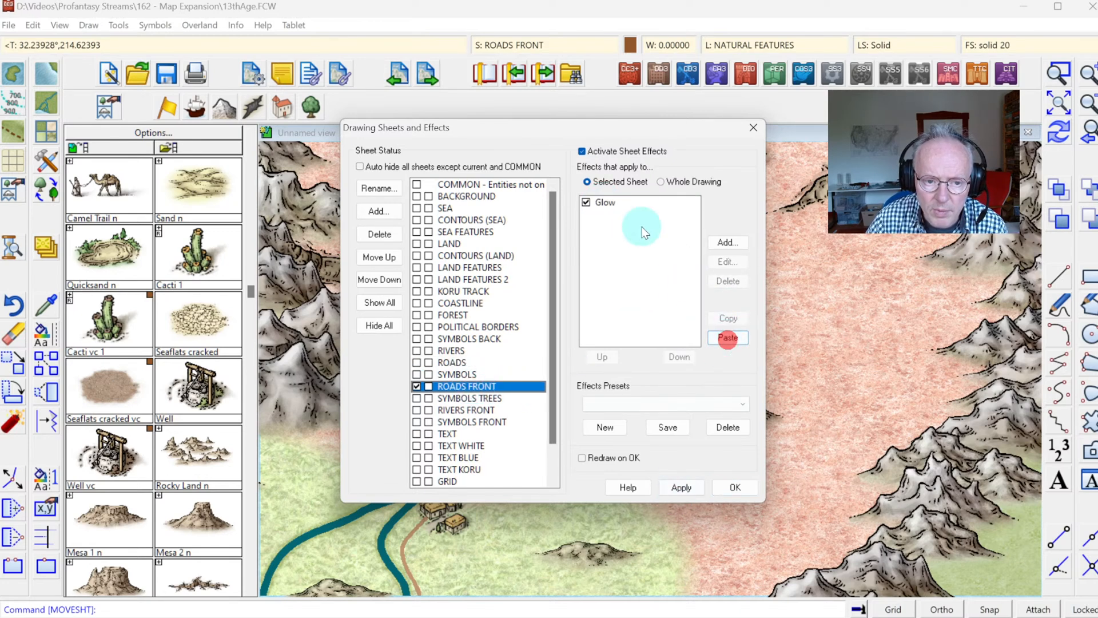
pyautogui.click(727, 486)
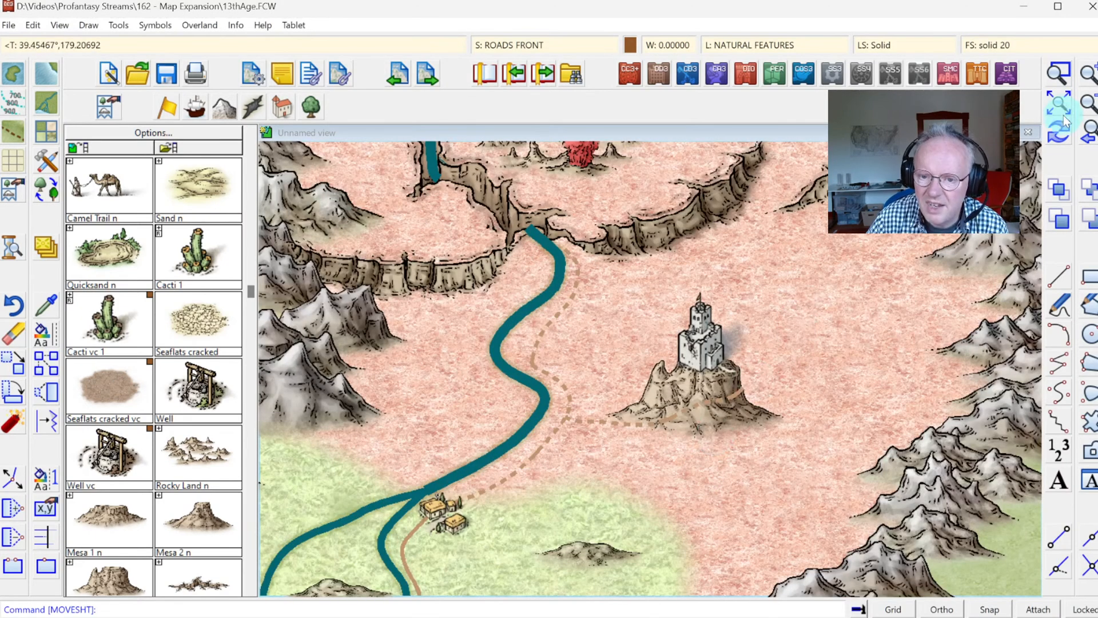
# Step: Set the ROADS FRONT sheet's Glow effect units to Percent of Drawing Extents Width, checking the result at the trail junction
pyautogui.click(1059, 73)
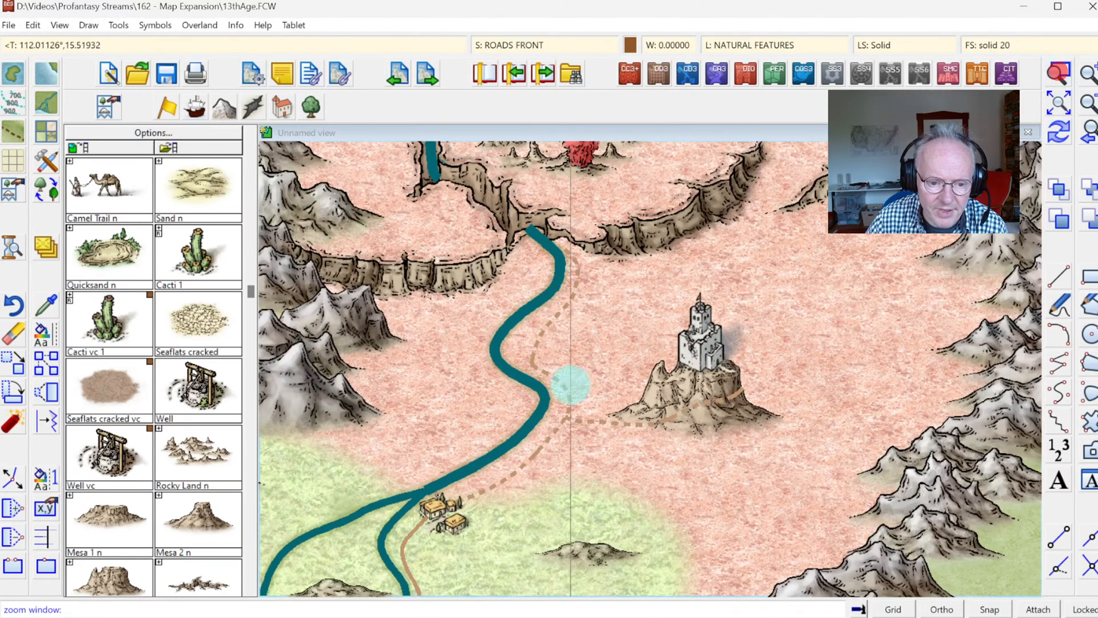
pyautogui.click(534, 400)
pyautogui.click(626, 450)
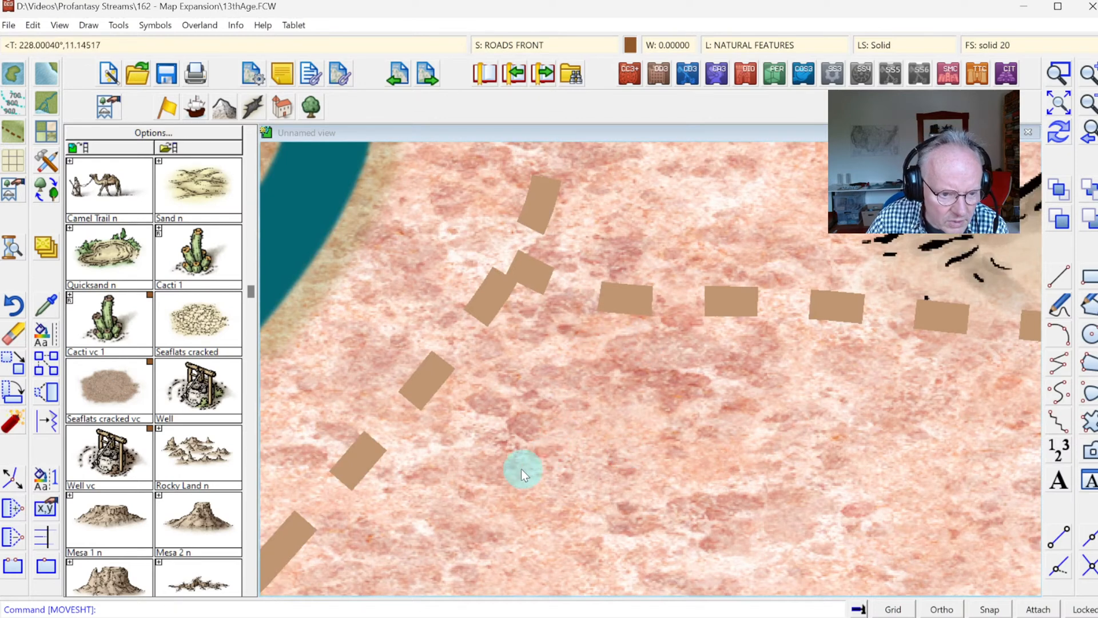
pyautogui.click(514, 43)
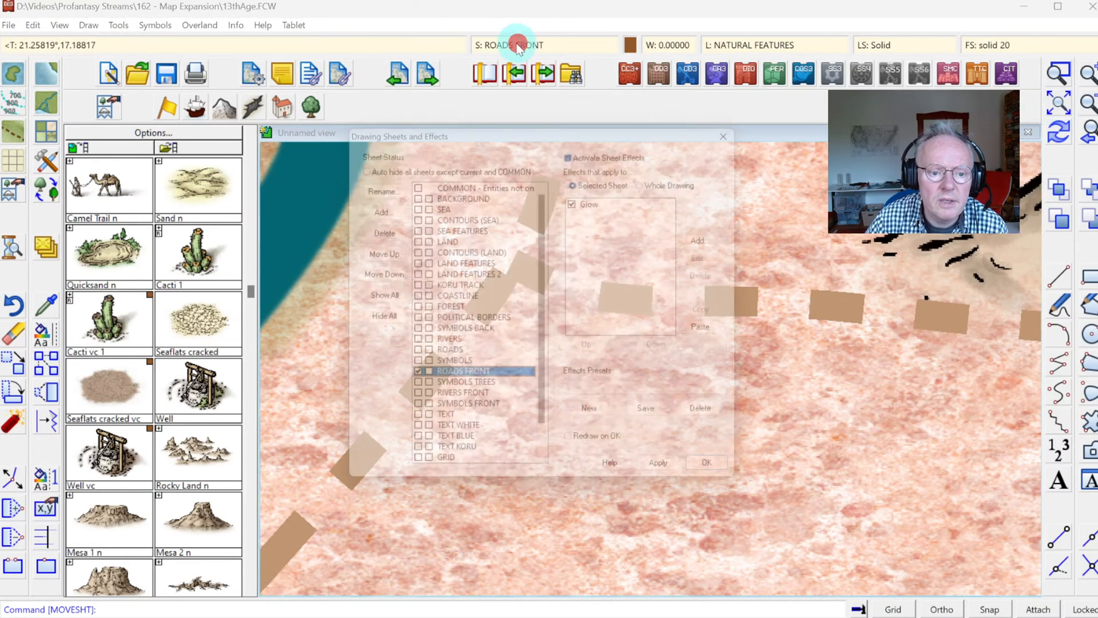
pyautogui.click(605, 201)
pyautogui.click(726, 262)
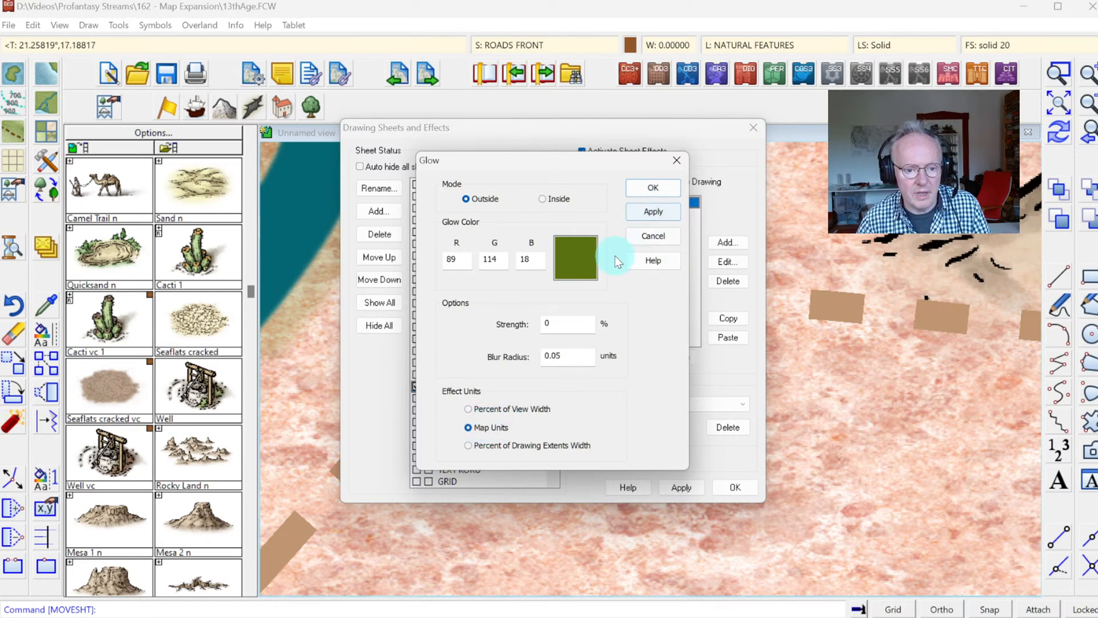
pyautogui.click(539, 359)
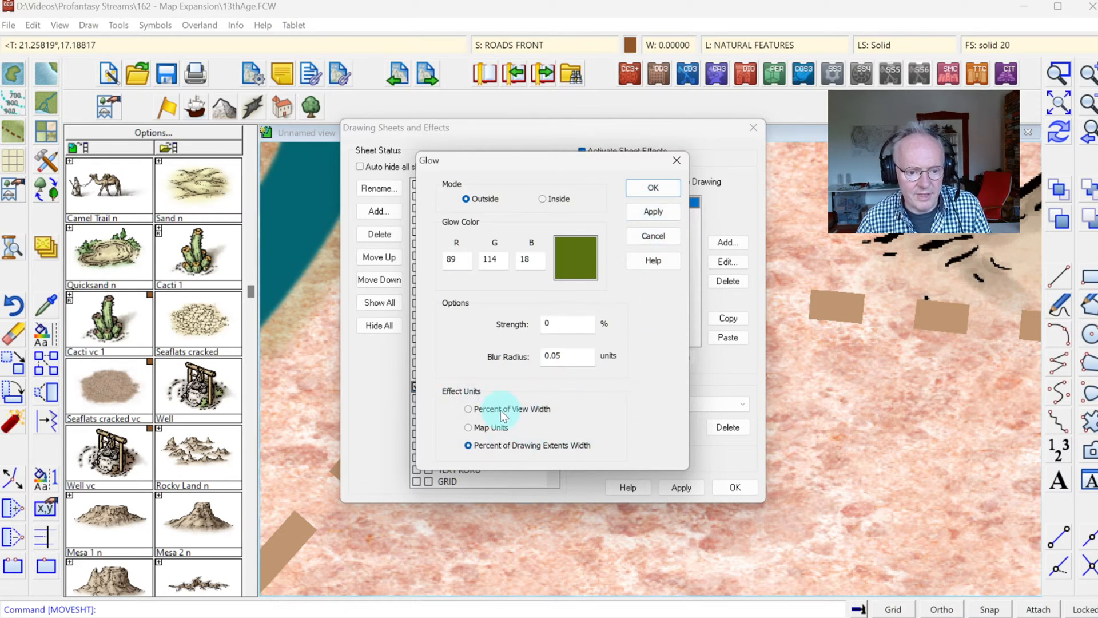
pyautogui.click(653, 211)
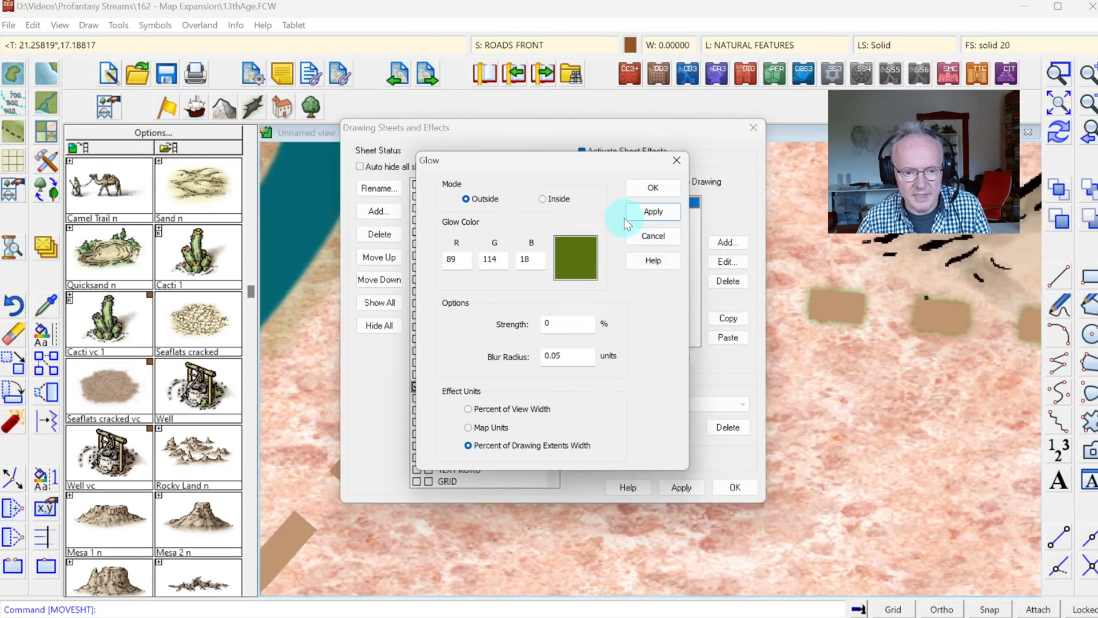
pyautogui.click(643, 187)
pyautogui.click(731, 491)
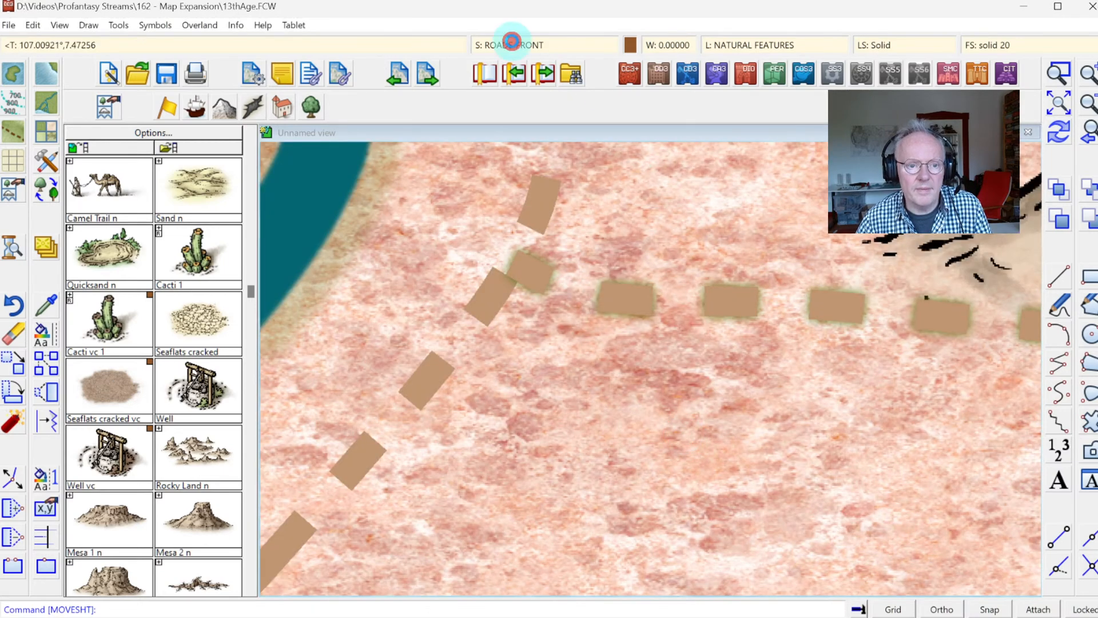
# Step: Set the ROADS sheet's Glow effect to Percent of Drawing Extents Width units and dark brown colour 34
pyautogui.click(507, 45)
pyautogui.click(457, 363)
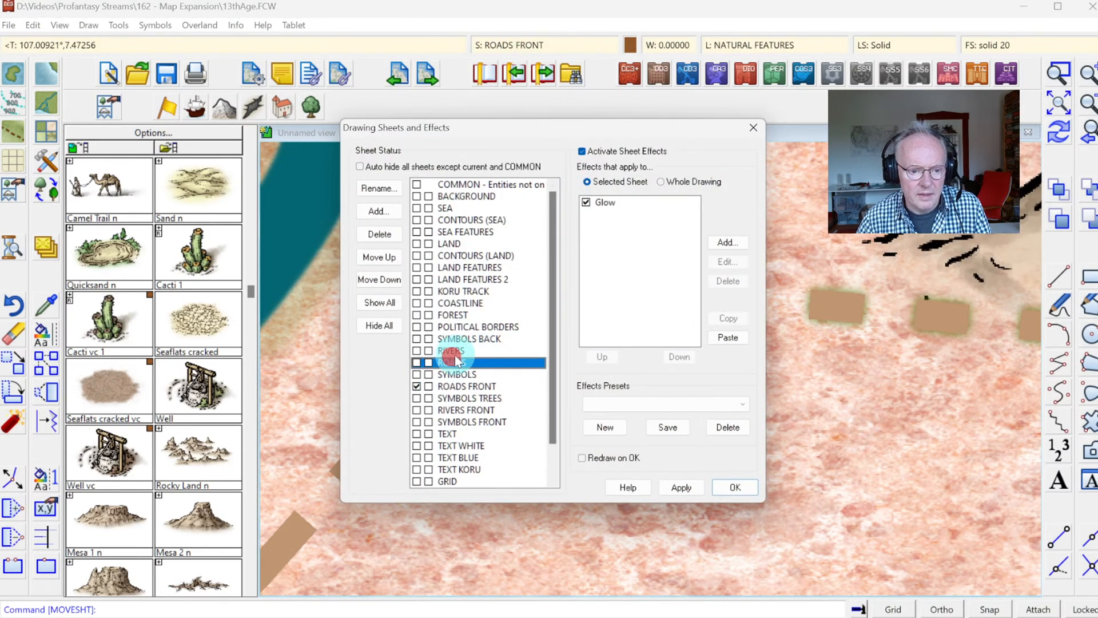
pyautogui.click(604, 202)
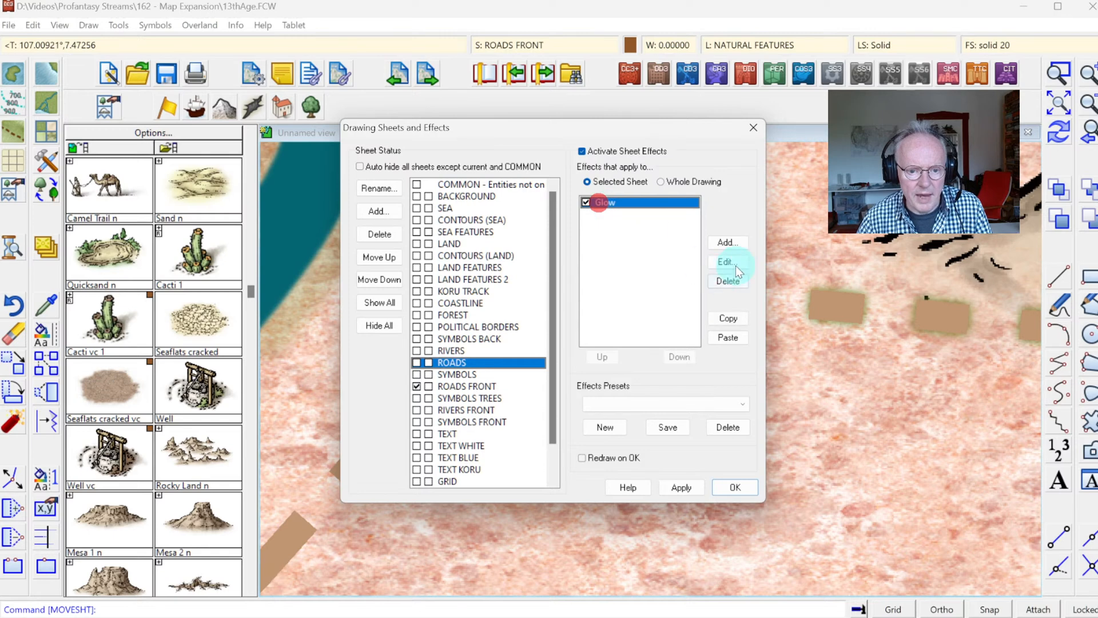
pyautogui.click(725, 262)
pyautogui.click(589, 319)
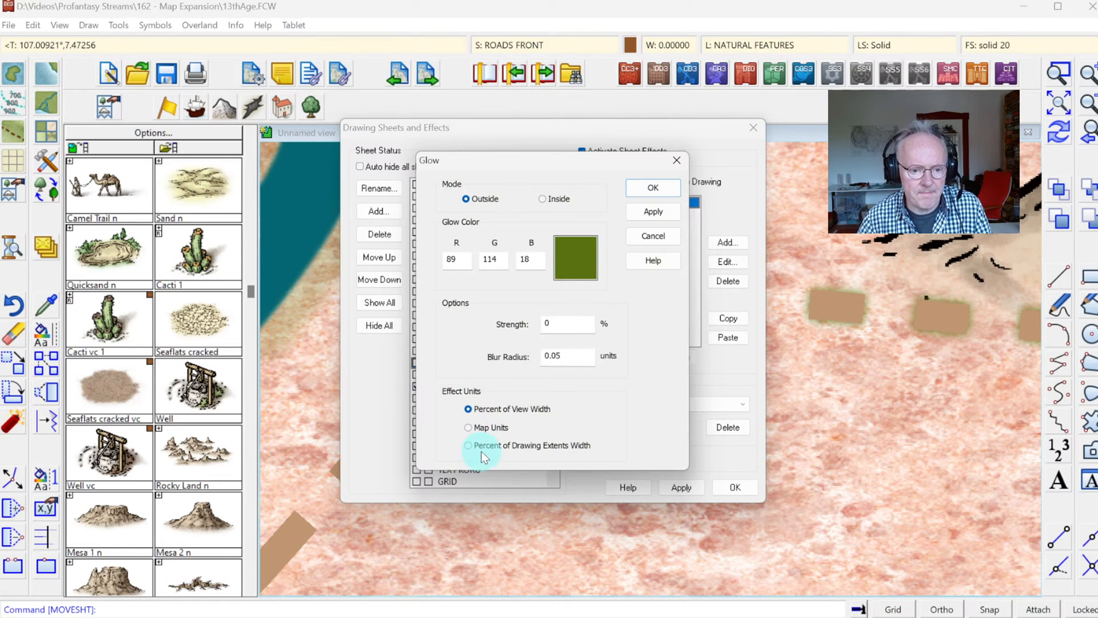
pyautogui.click(568, 259)
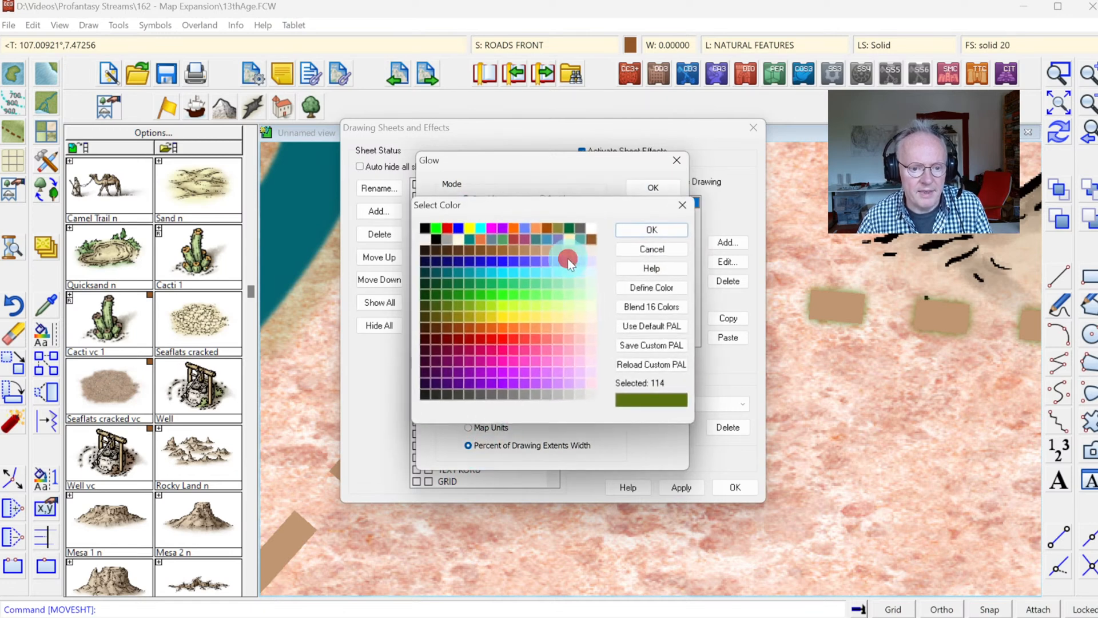
pyautogui.click(481, 250)
pyautogui.click(447, 249)
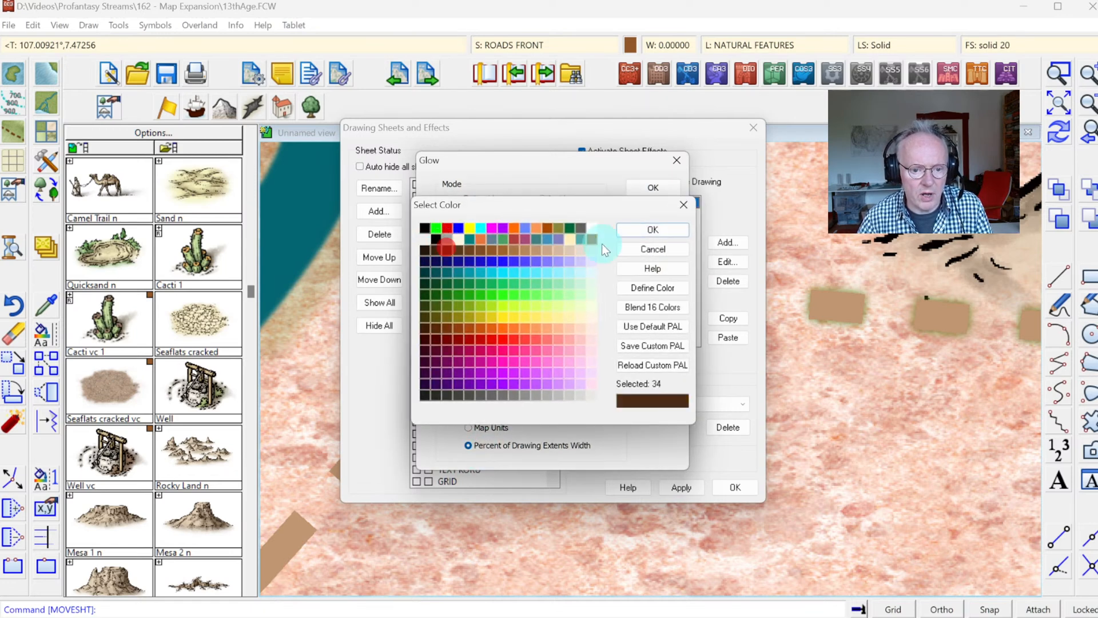
pyautogui.click(650, 229)
pyautogui.click(644, 188)
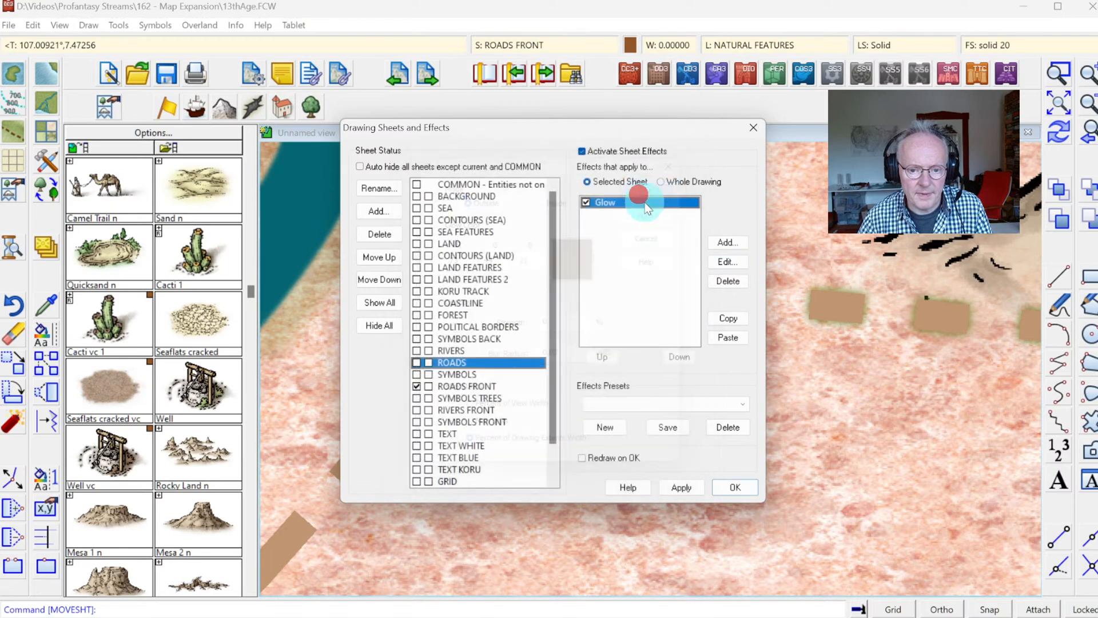
pyautogui.click(720, 486)
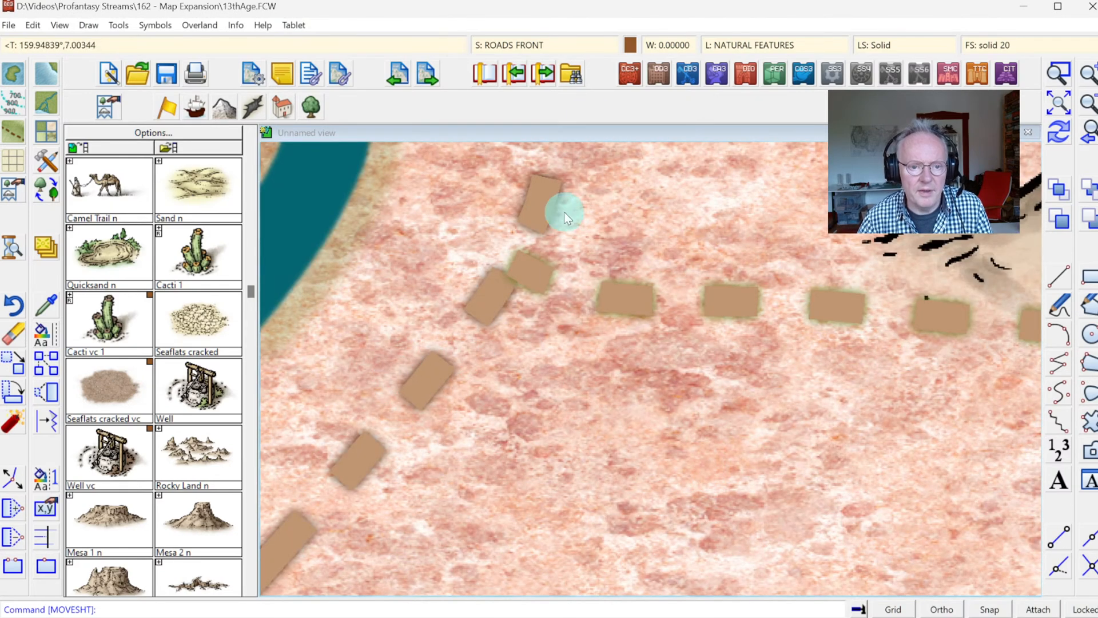
# Step: Set the Glow colour of the ROADS FRONT sheet to dark brown (RGB 73, 44, 21) and redraw the map
pyautogui.click(516, 53)
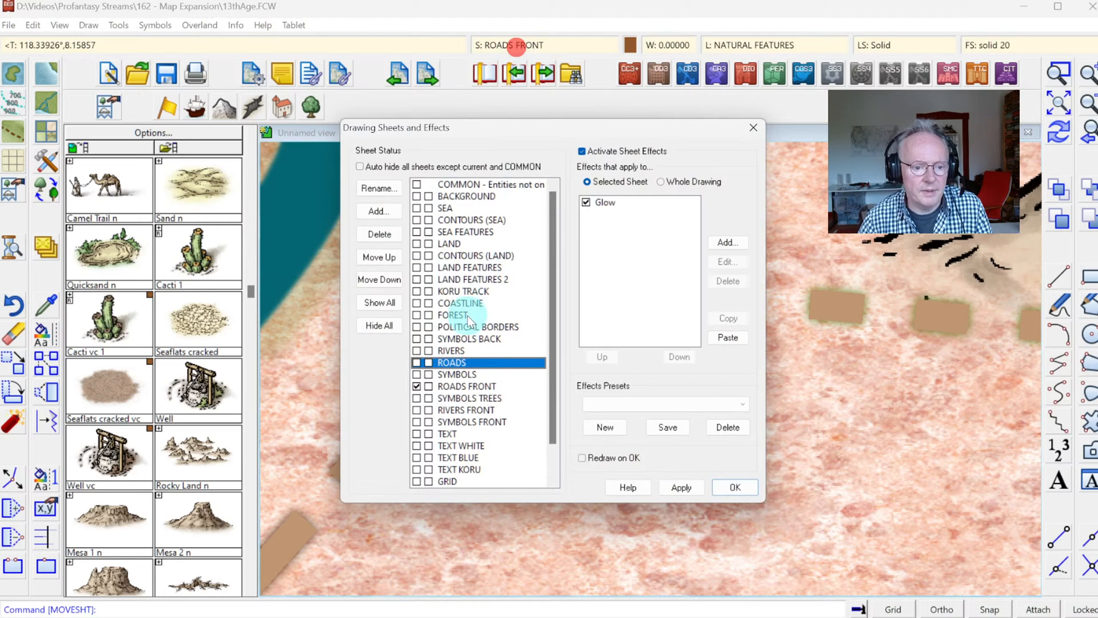
pyautogui.click(453, 384)
pyautogui.click(596, 205)
pyautogui.click(725, 262)
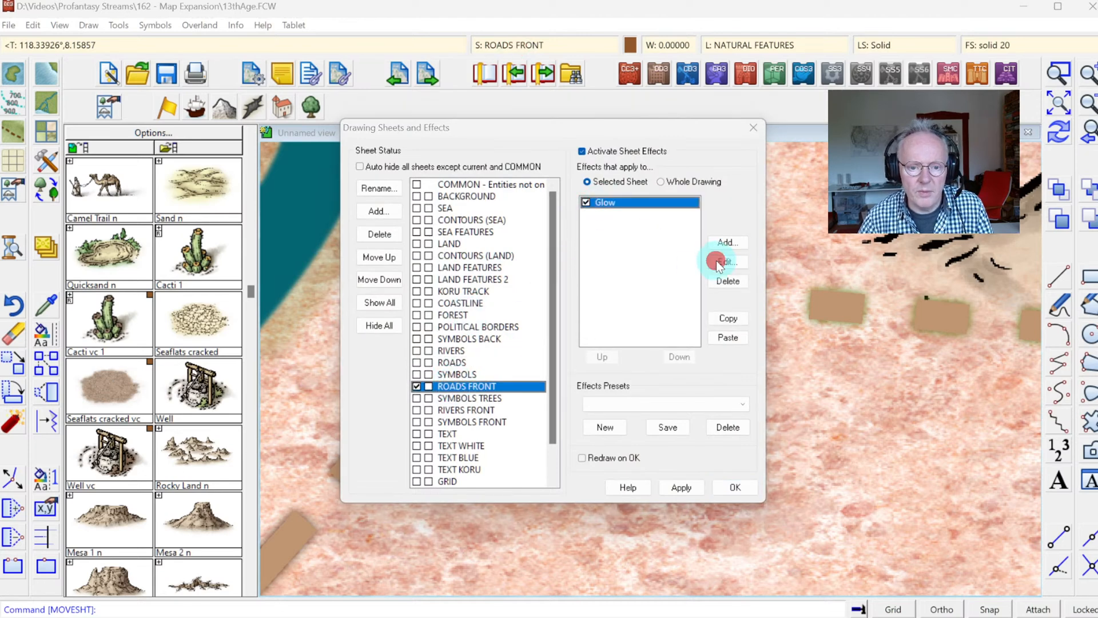
pyautogui.click(576, 260)
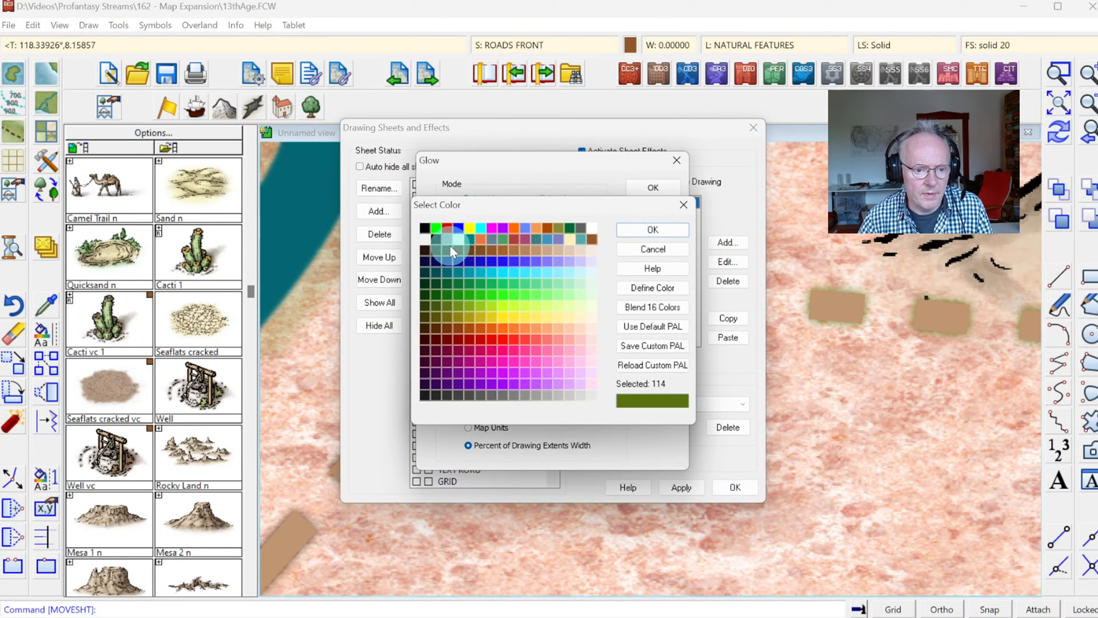
pyautogui.click(450, 246)
pyautogui.click(635, 231)
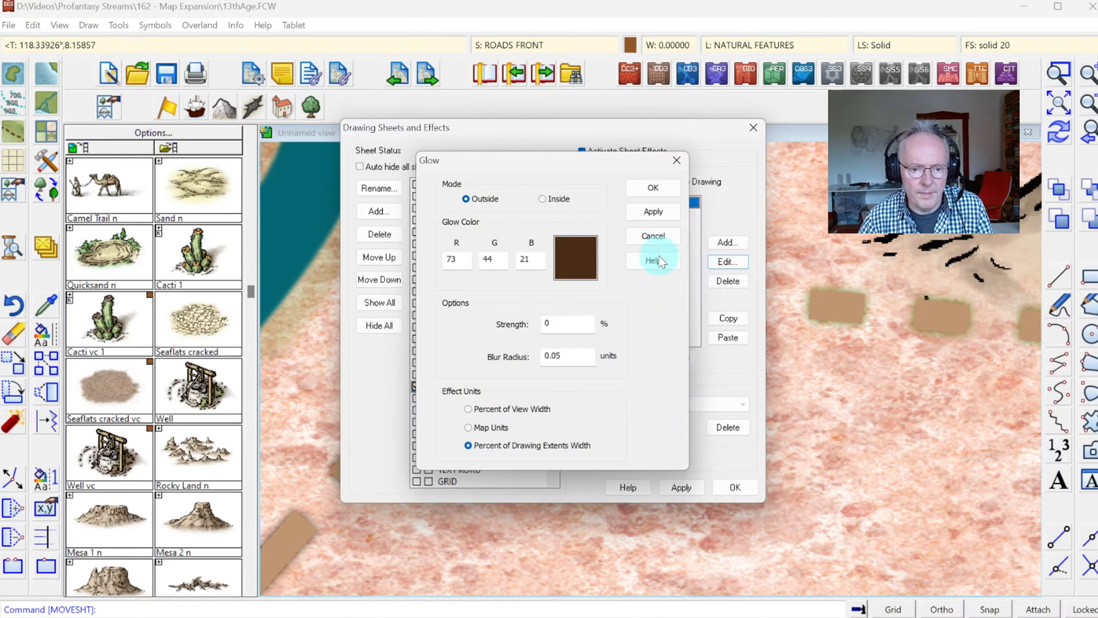
pyautogui.click(652, 188)
pyautogui.click(729, 487)
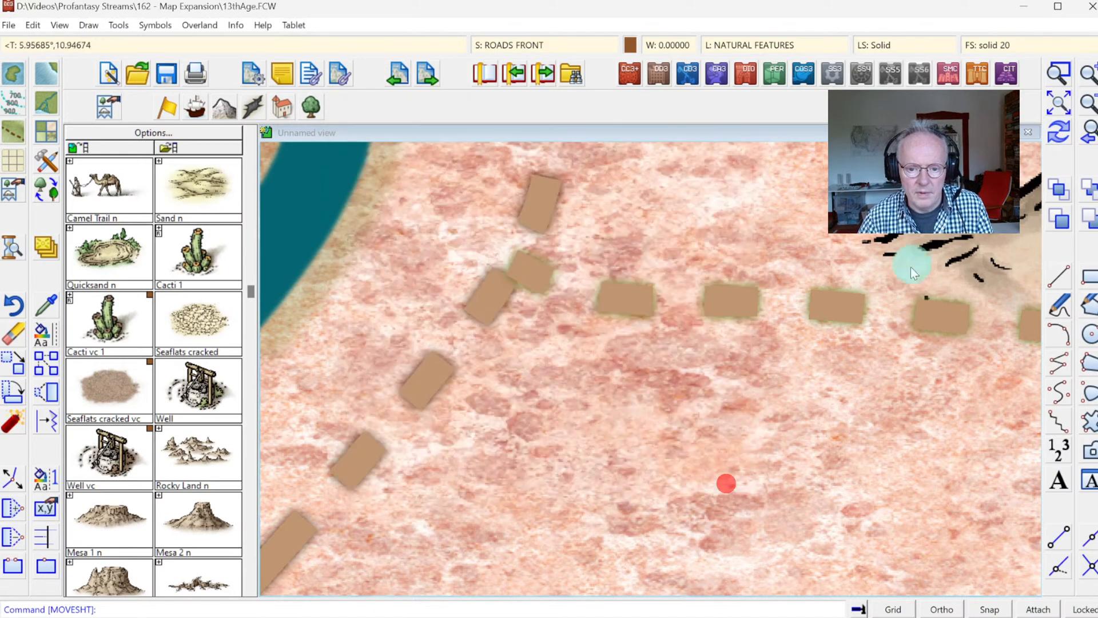
pyautogui.click(1059, 132)
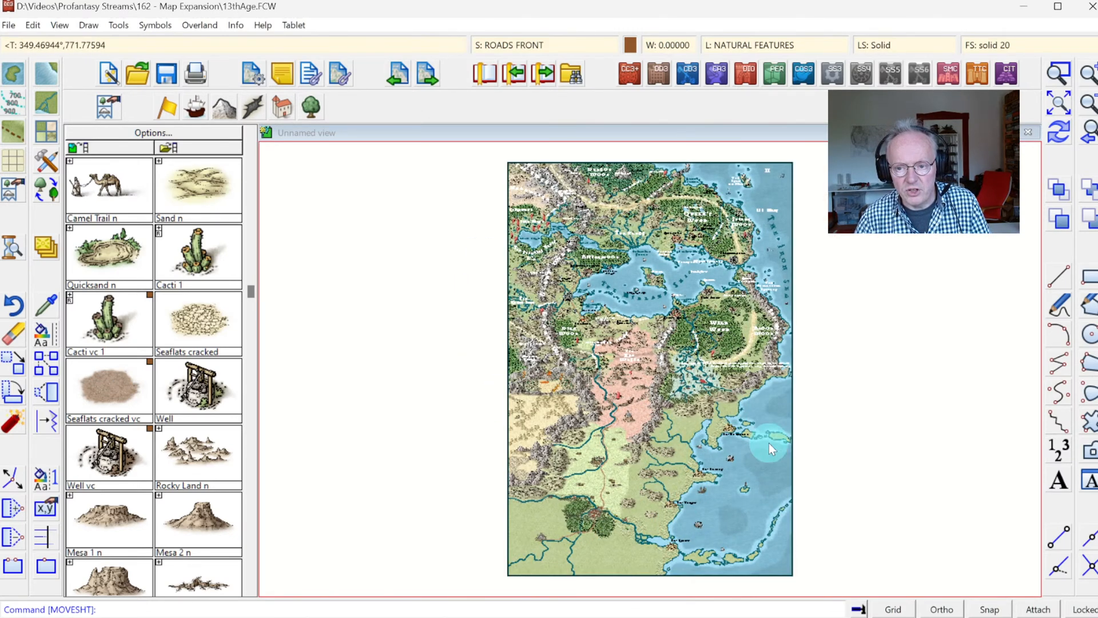
# Step: Examine the trail to the castle mesa in the Red Waste and the new coastline around Al-Zumarud and Al-Almas
pyautogui.click(1059, 73)
pyautogui.click(608, 351)
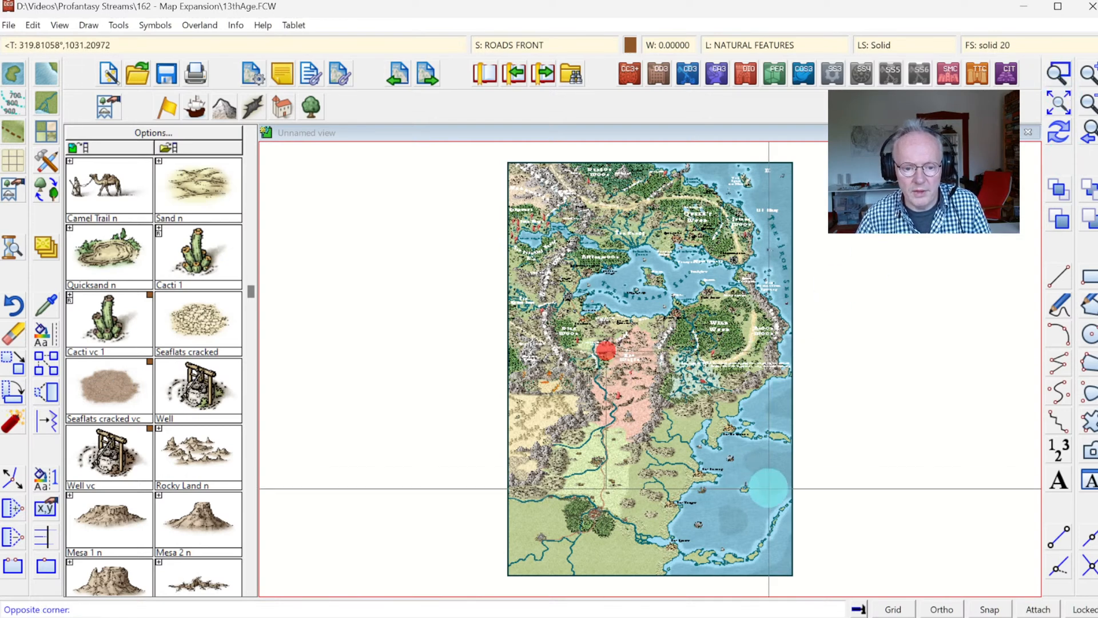
pyautogui.click(761, 466)
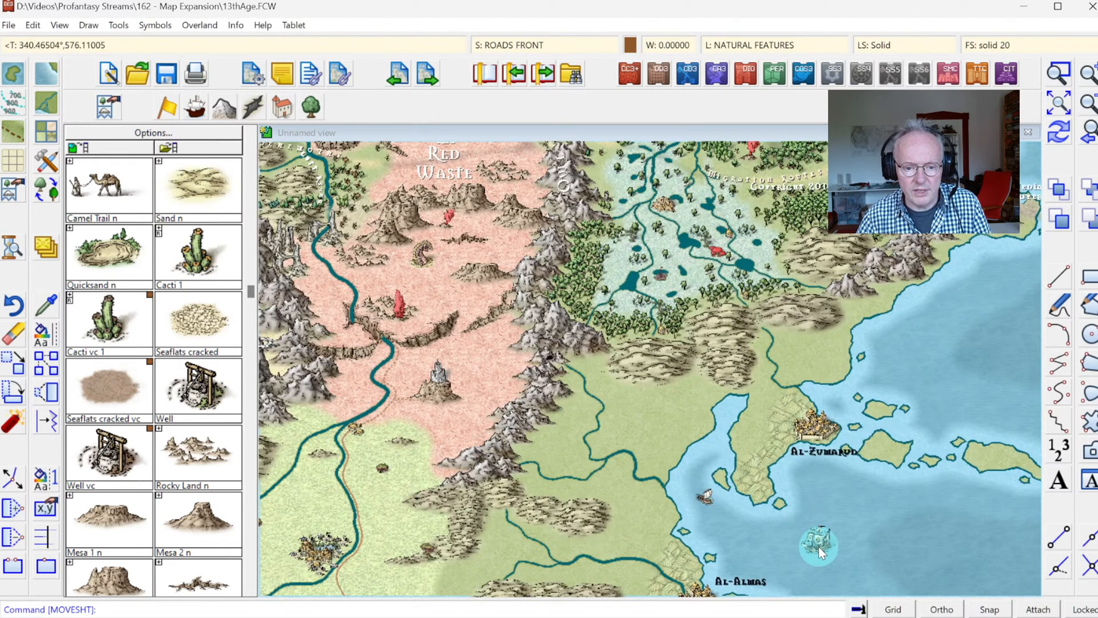
pyautogui.click(703, 494)
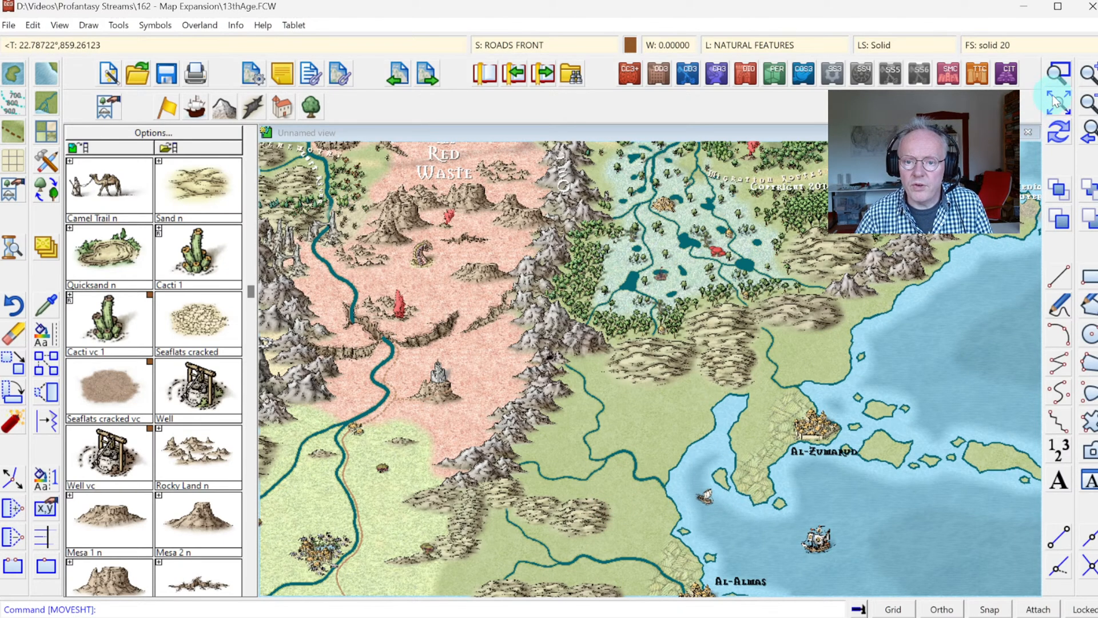
pyautogui.click(1059, 76)
pyautogui.click(336, 358)
pyautogui.click(493, 453)
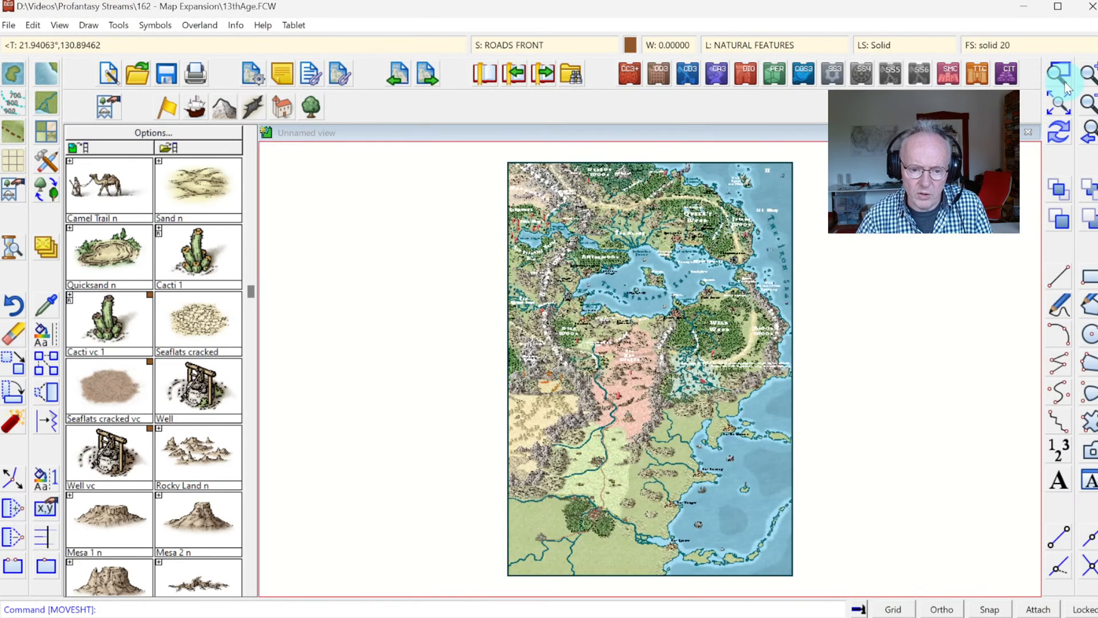
pyautogui.click(1063, 80)
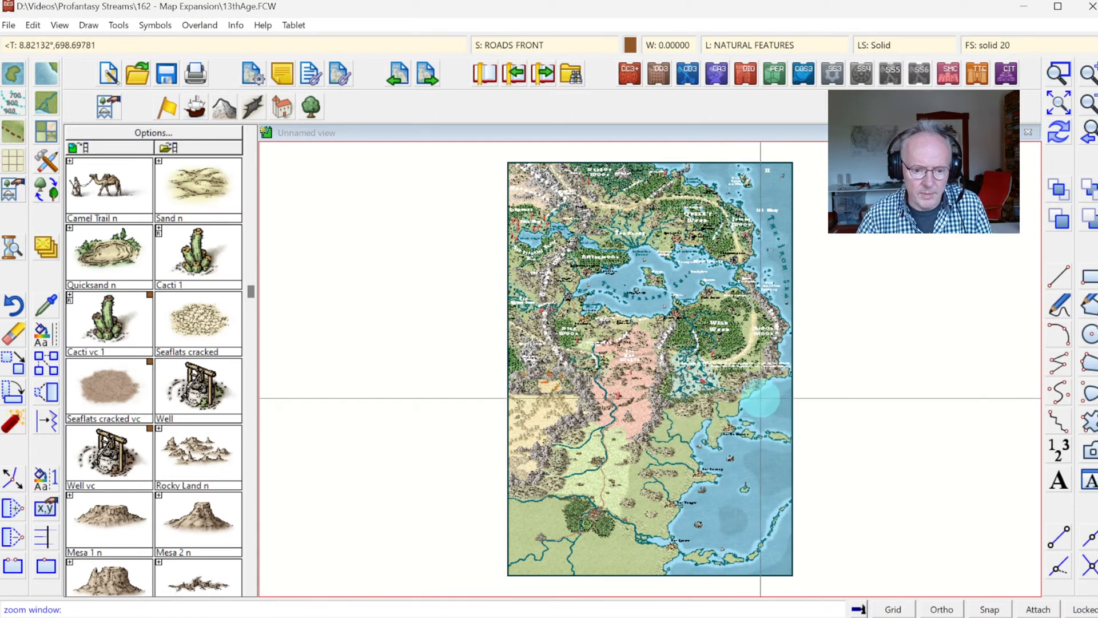
pyautogui.click(634, 362)
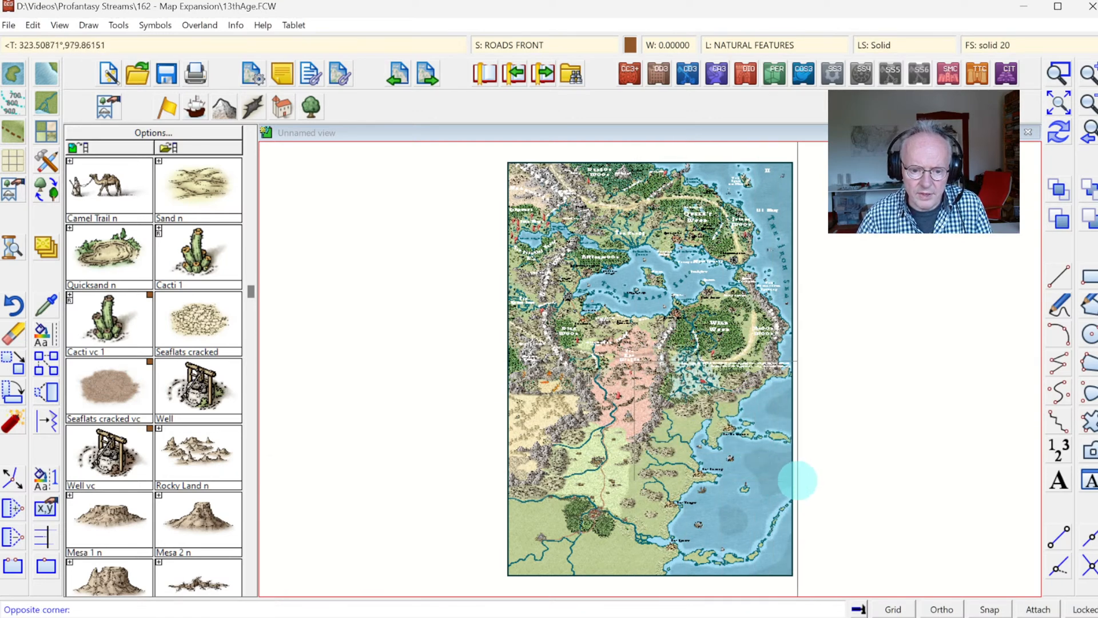
pyautogui.click(799, 479)
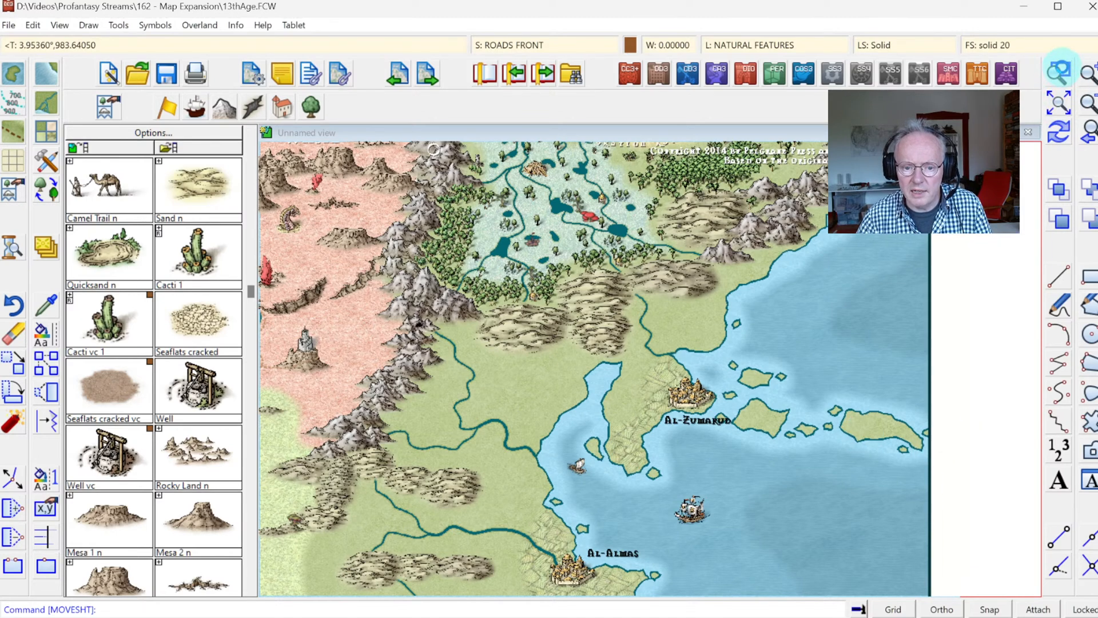
pyautogui.click(1060, 71)
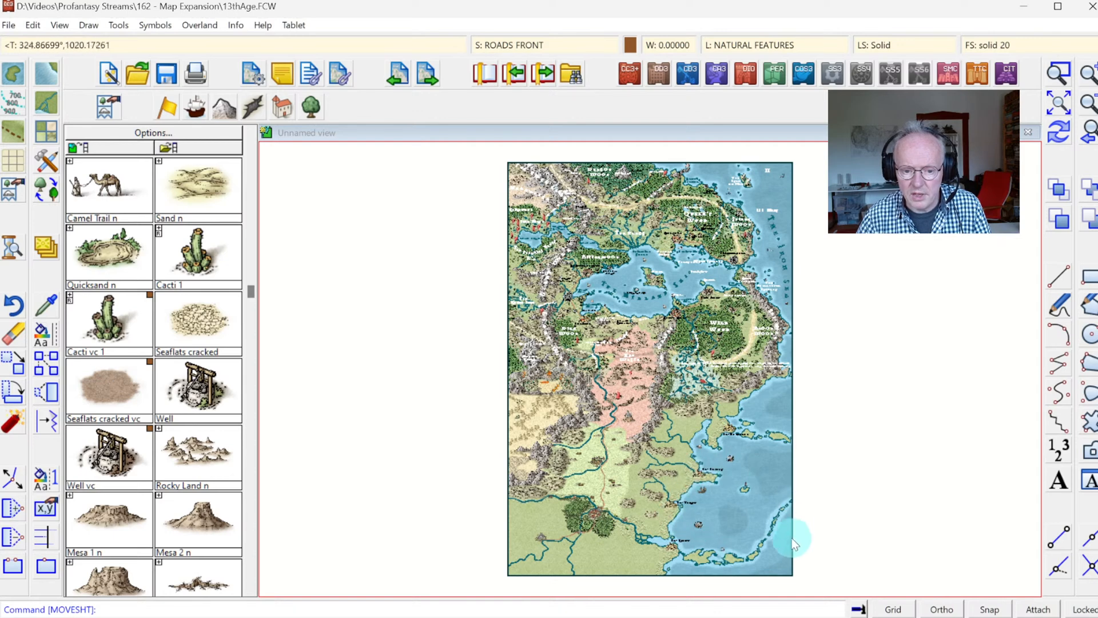
# Step: Choose the Terrain Default, Mountain Back drawing tool for the islands off Al-Zumarud
pyautogui.click(1063, 73)
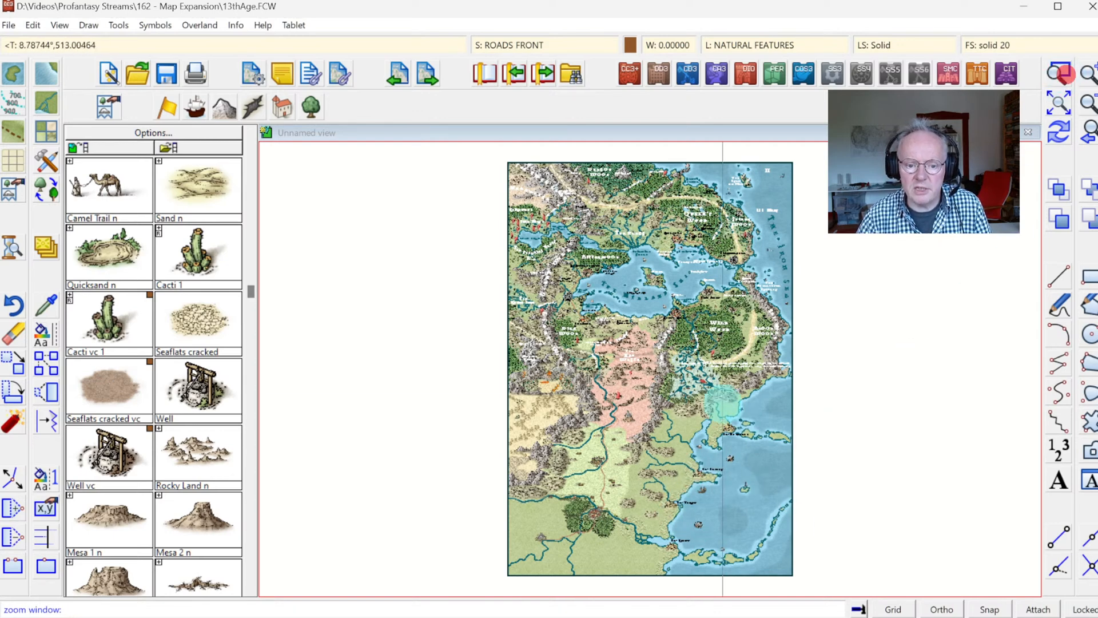
pyautogui.click(686, 400)
pyautogui.click(809, 479)
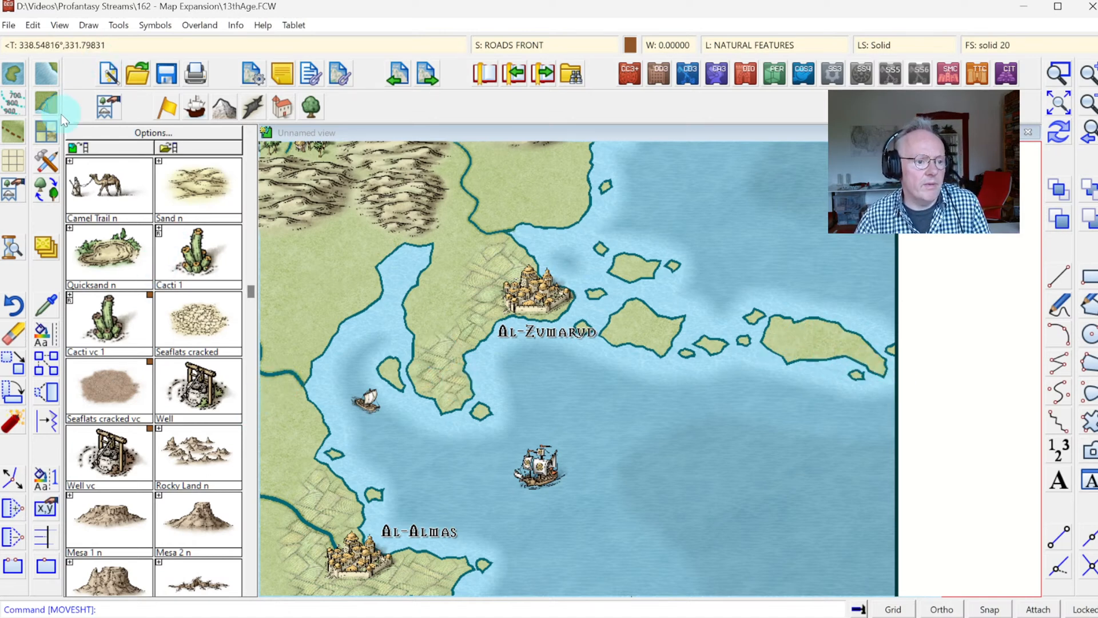
pyautogui.click(51, 135)
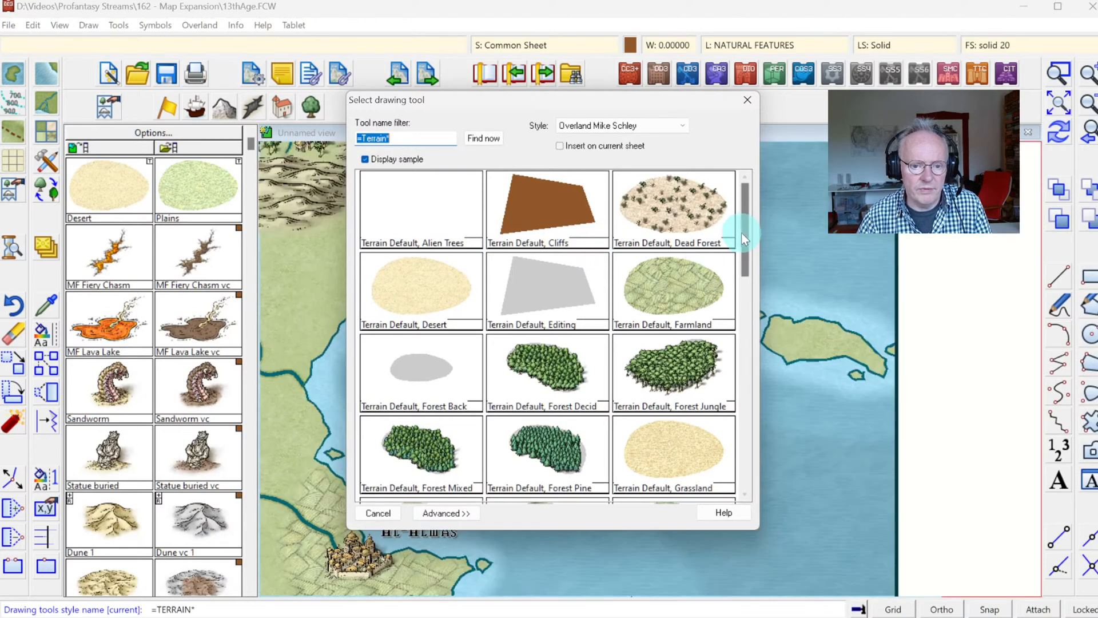
pyautogui.moveTo(746, 215); pyautogui.dragTo(744, 310)
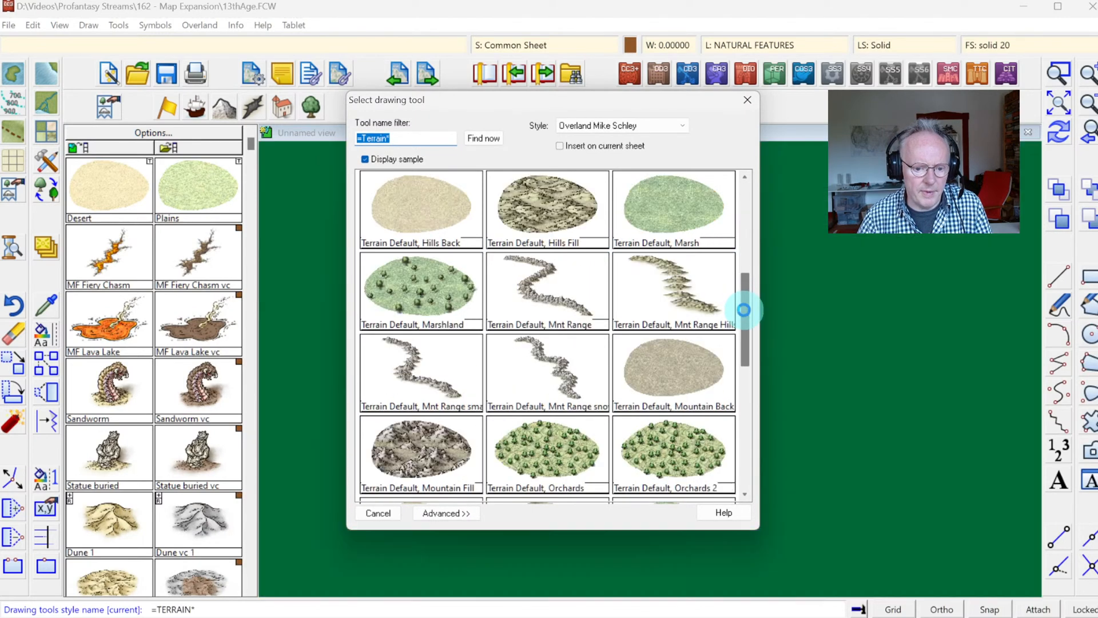
pyautogui.click(675, 362)
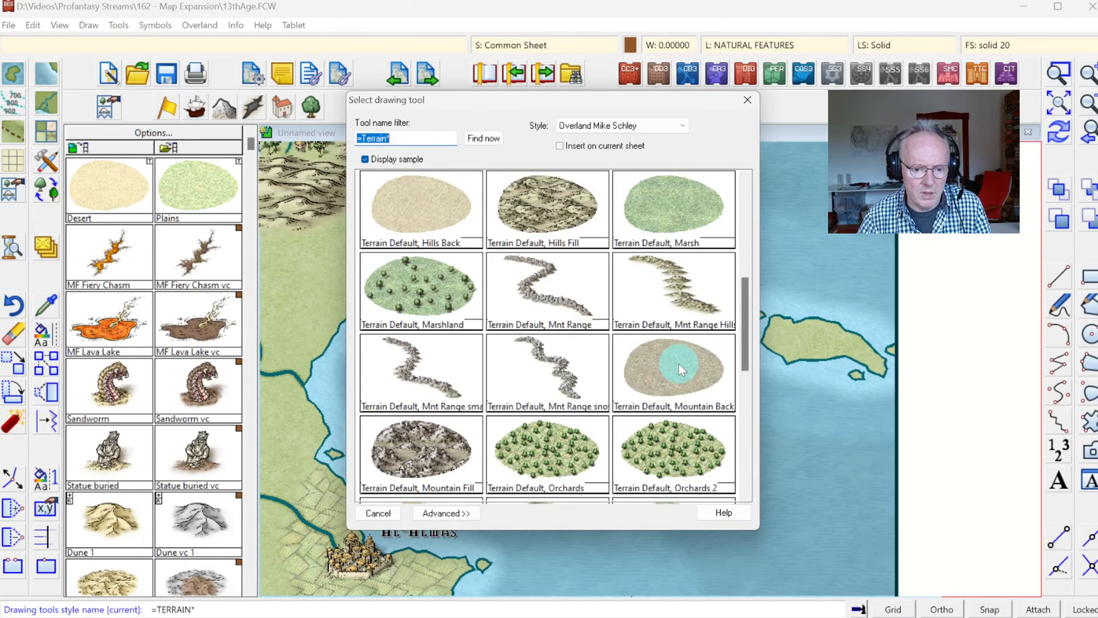
pyautogui.moveTo(746, 296); pyautogui.dragTo(768, 385)
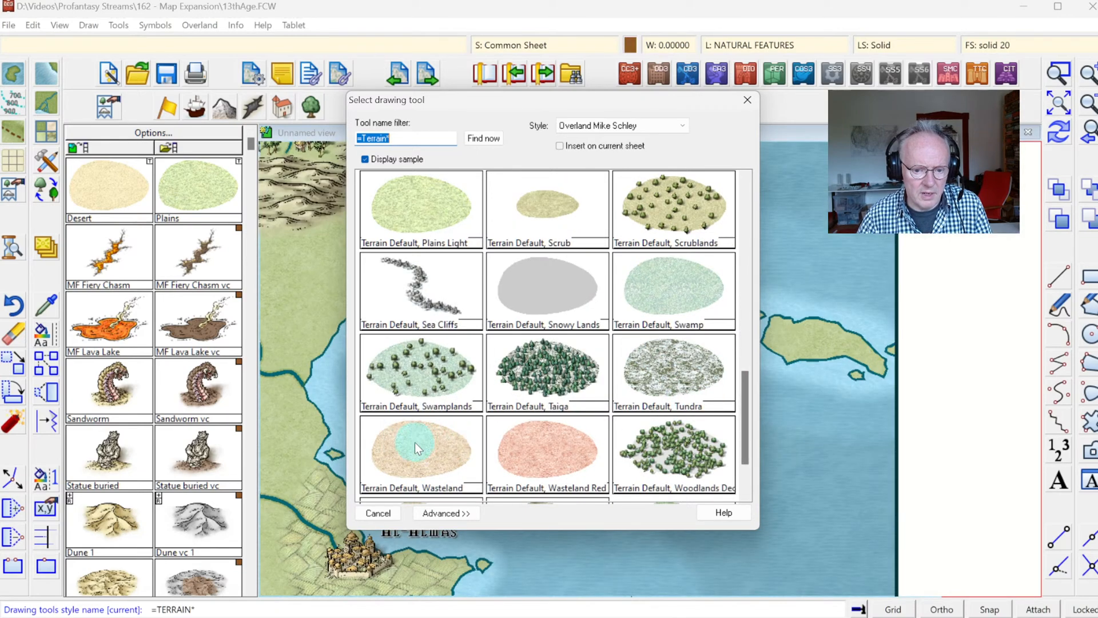
pyautogui.moveTo(743, 380); pyautogui.dragTo(754, 289)
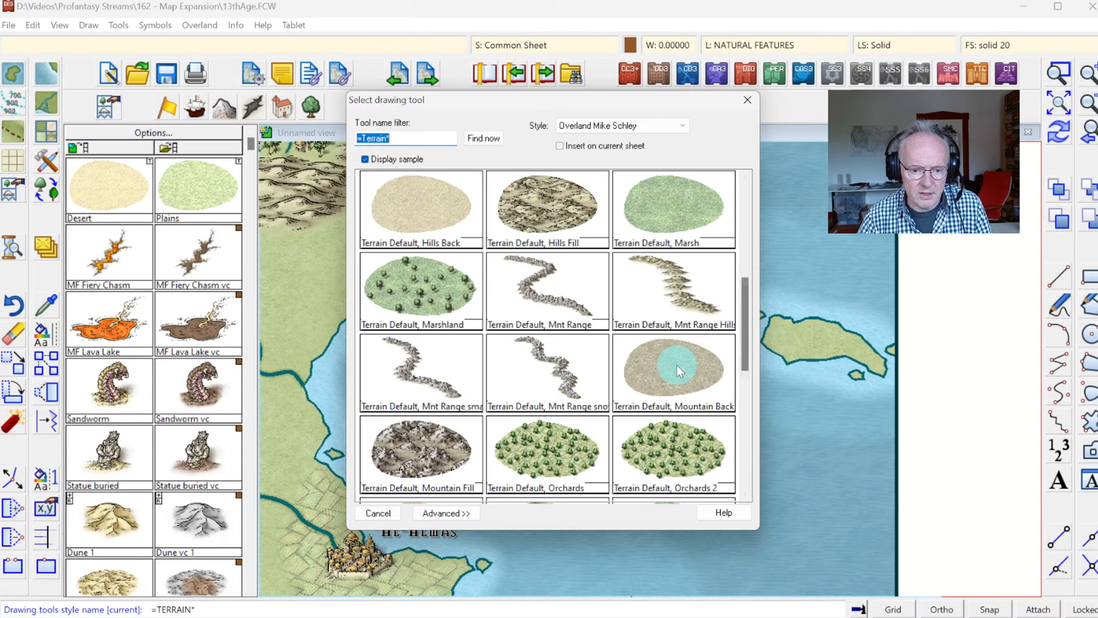
pyautogui.click(677, 365)
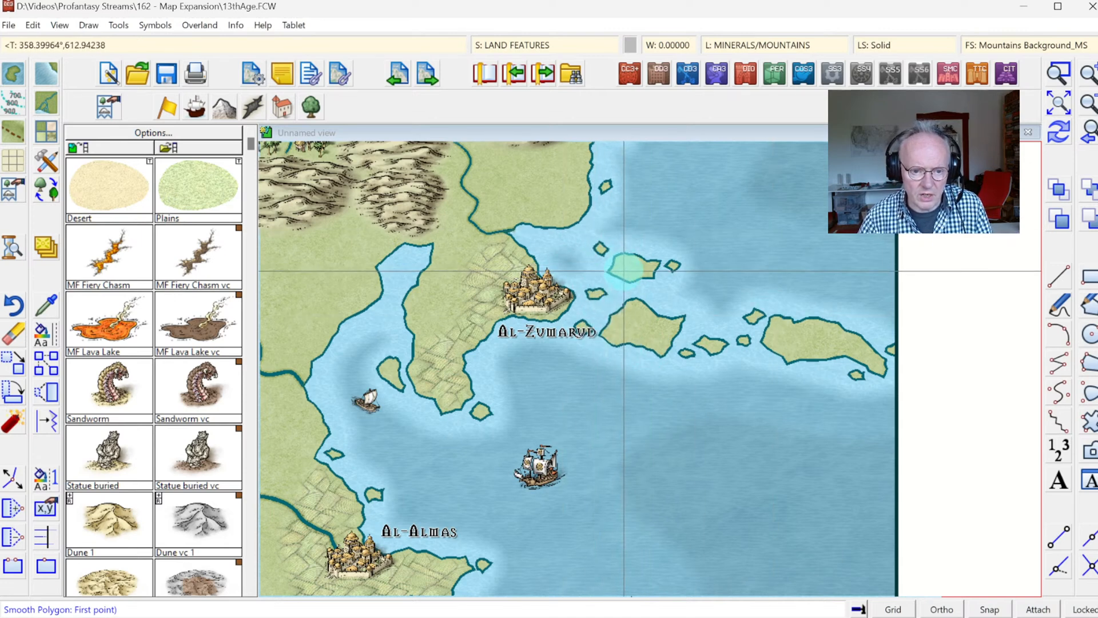
# Step: Fill the small island northeast of Al-Zumarud with mountain background by tracing its outline, and check the fill's edges
pyautogui.click(623, 271)
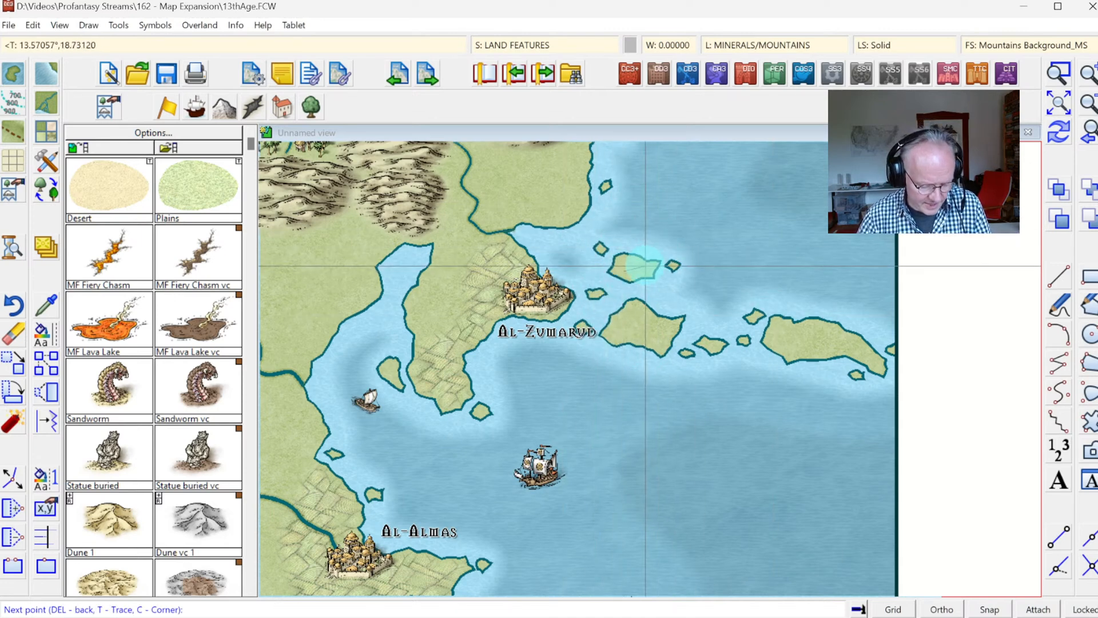
pyautogui.press('t')
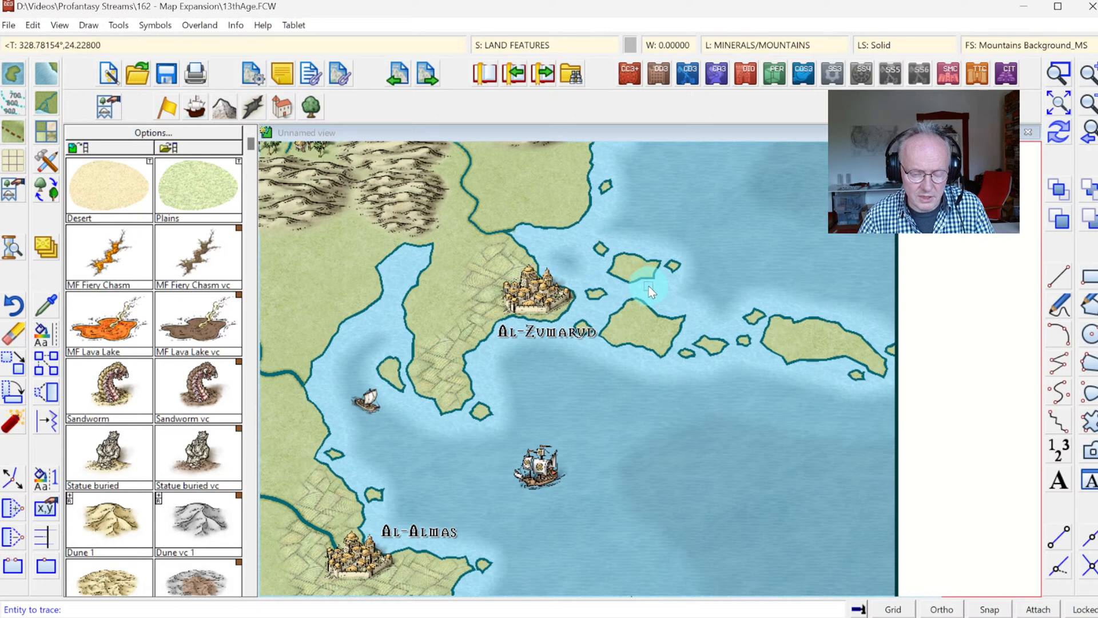
pyautogui.click(626, 252)
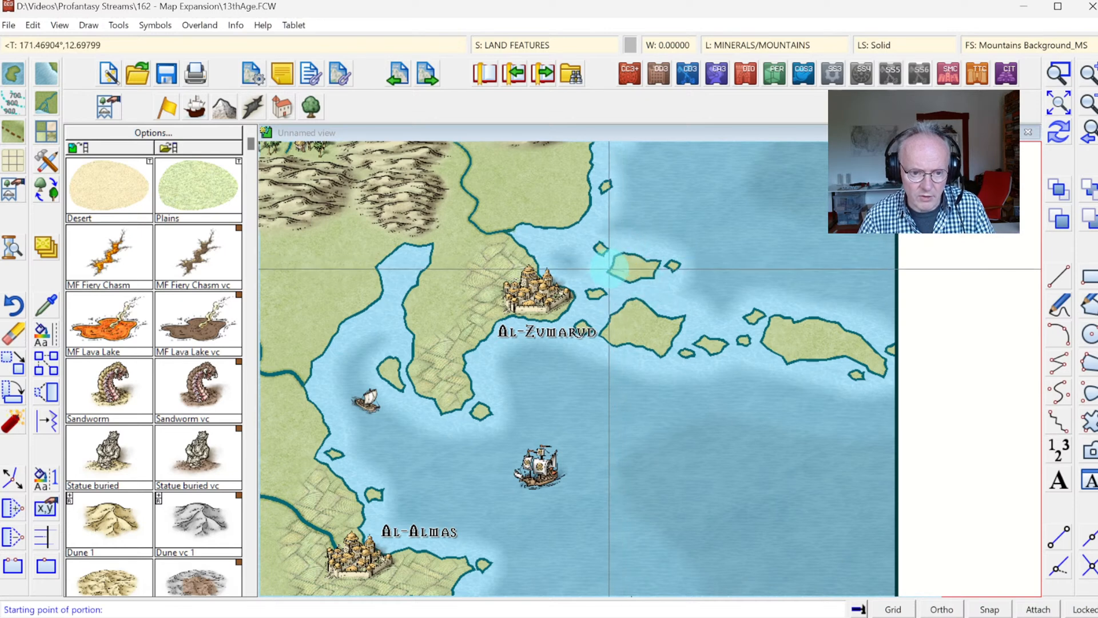
pyautogui.click(628, 260)
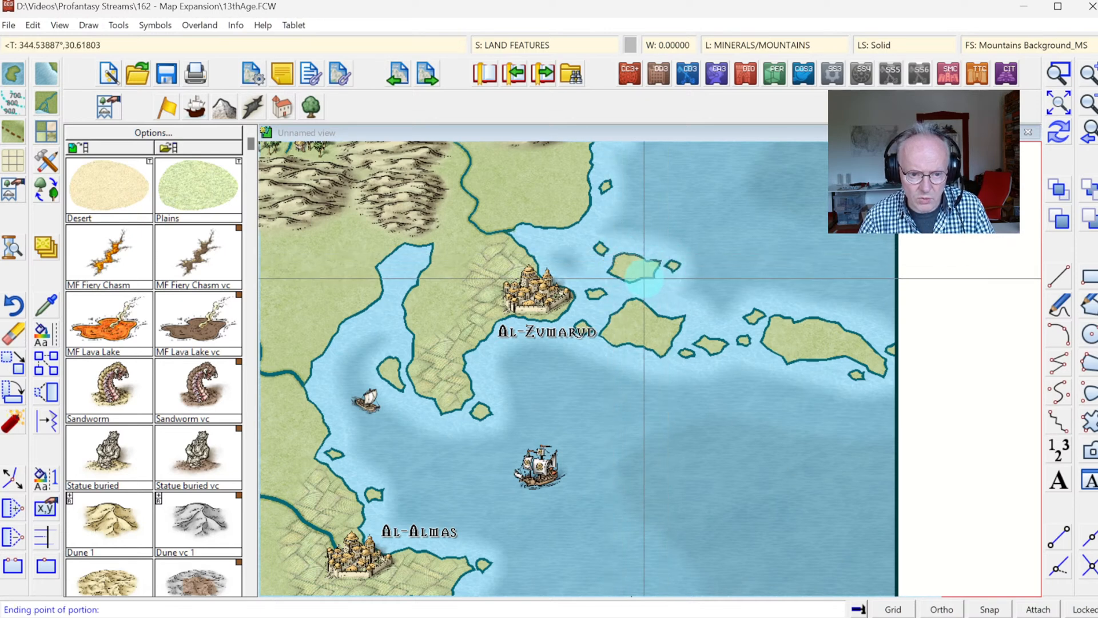
pyautogui.click(642, 278)
pyautogui.rightClick(631, 271)
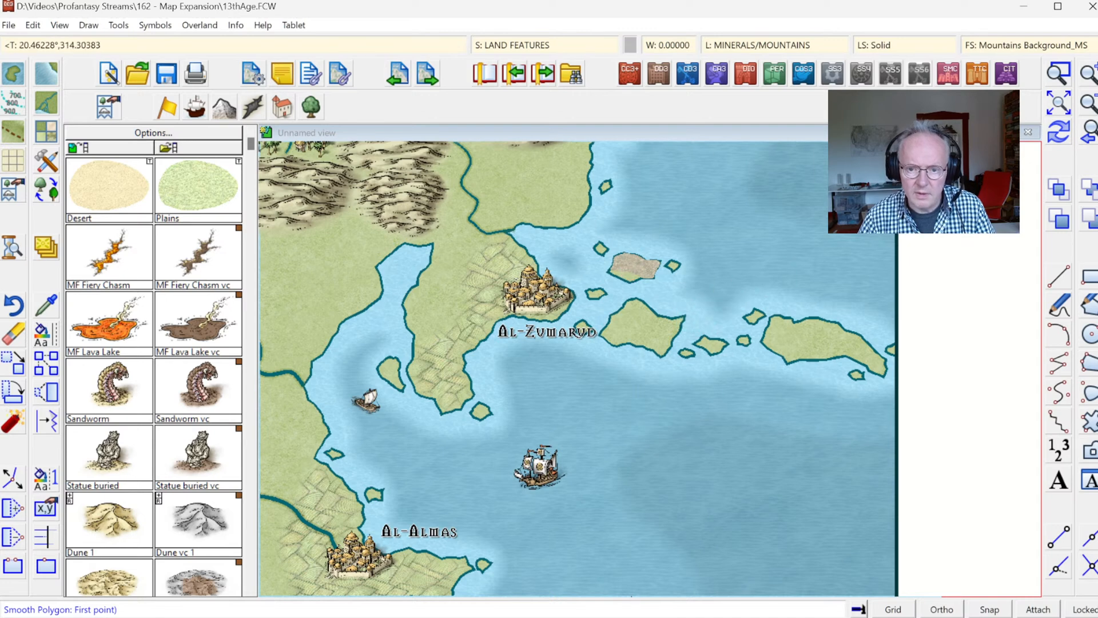
pyautogui.click(1049, 130)
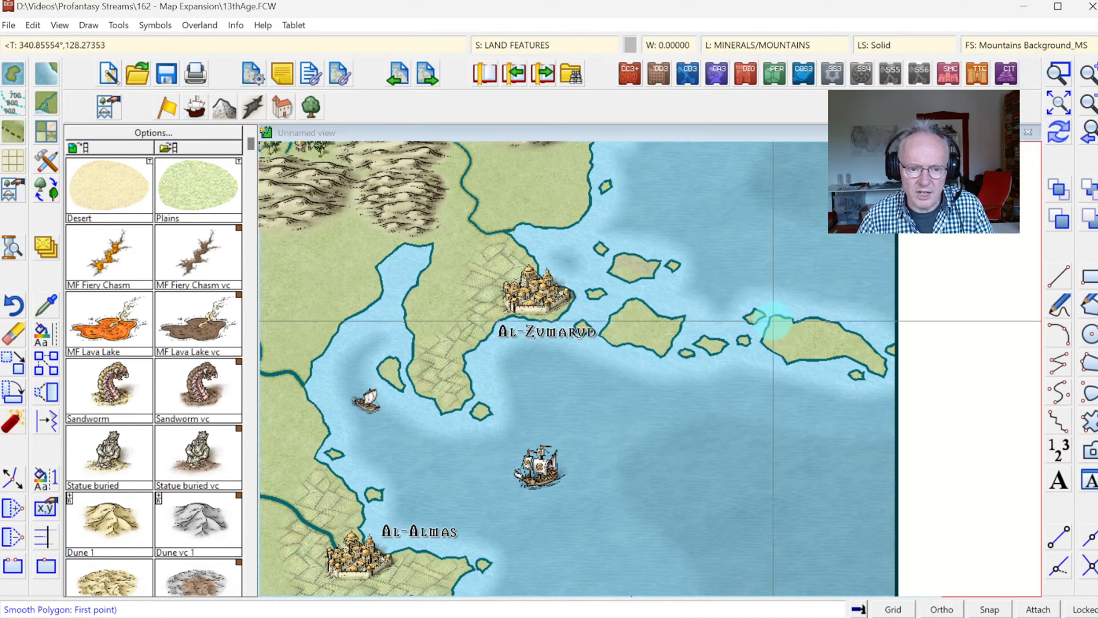
pyautogui.click(1060, 70)
pyautogui.click(598, 238)
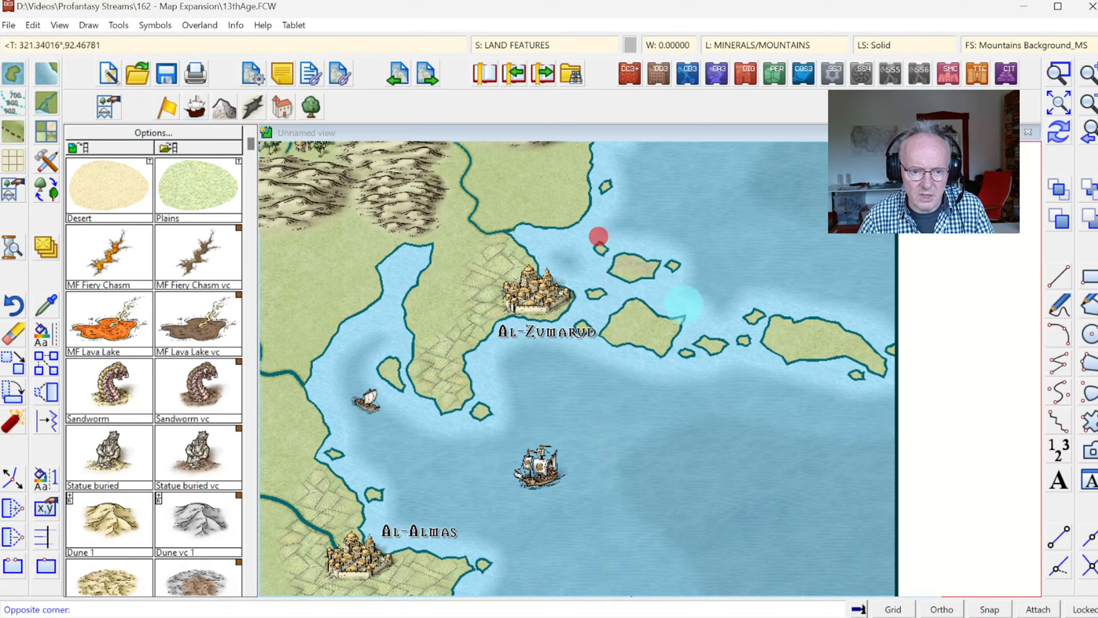
pyautogui.click(686, 307)
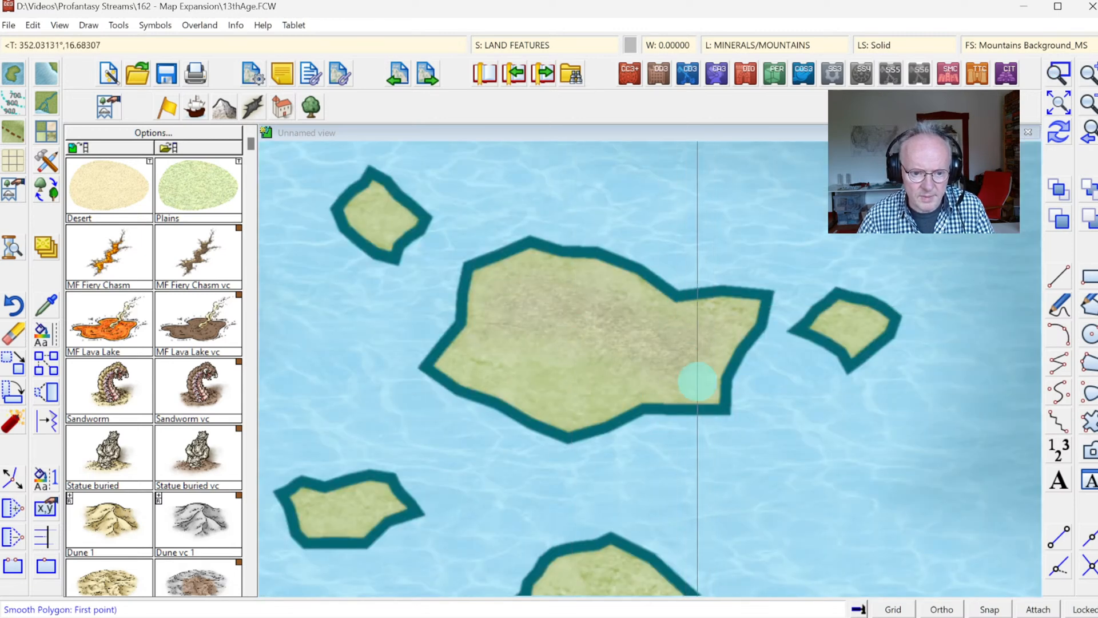
pyautogui.click(1087, 132)
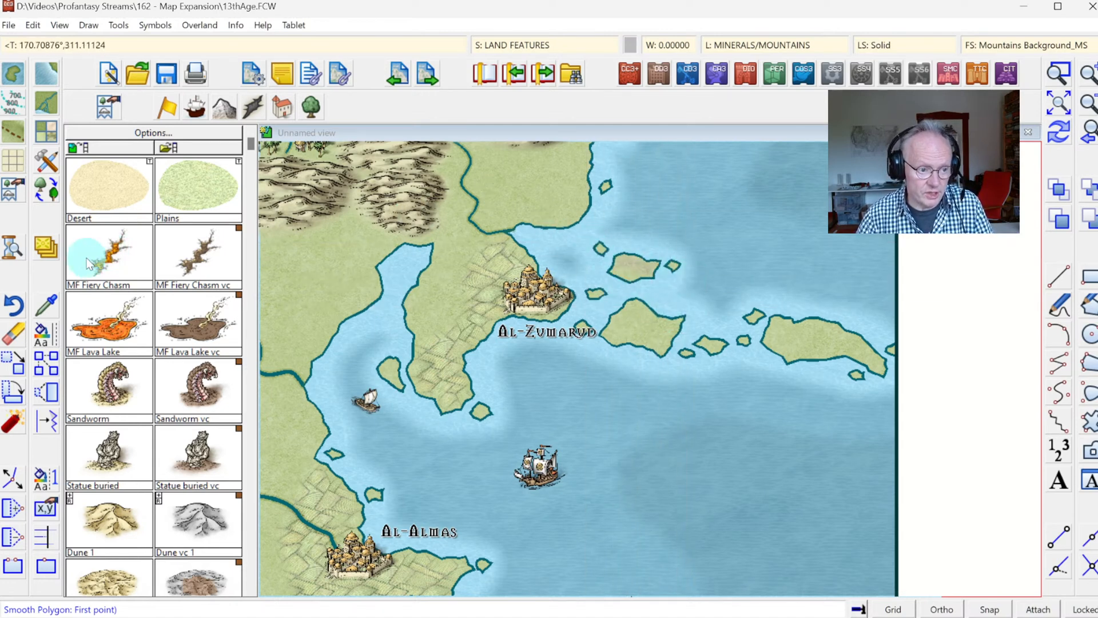
# Step: Select the small island's mountain fill for moving to another sheet, and add a sheet named LAND FEATURE 3
pyautogui.rightClick(47, 248)
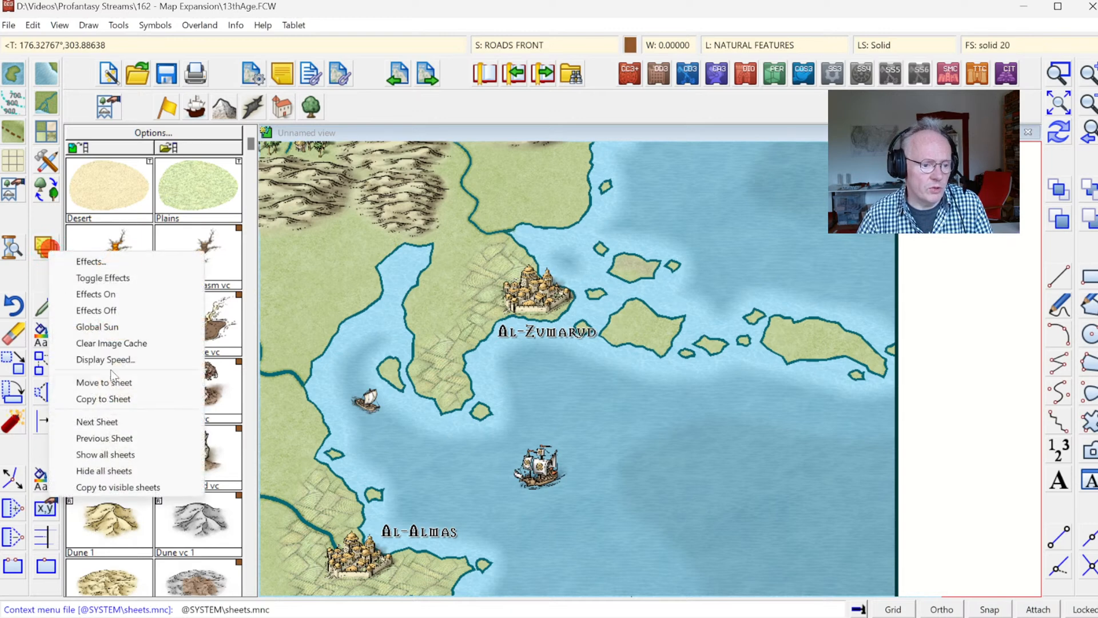
pyautogui.click(105, 383)
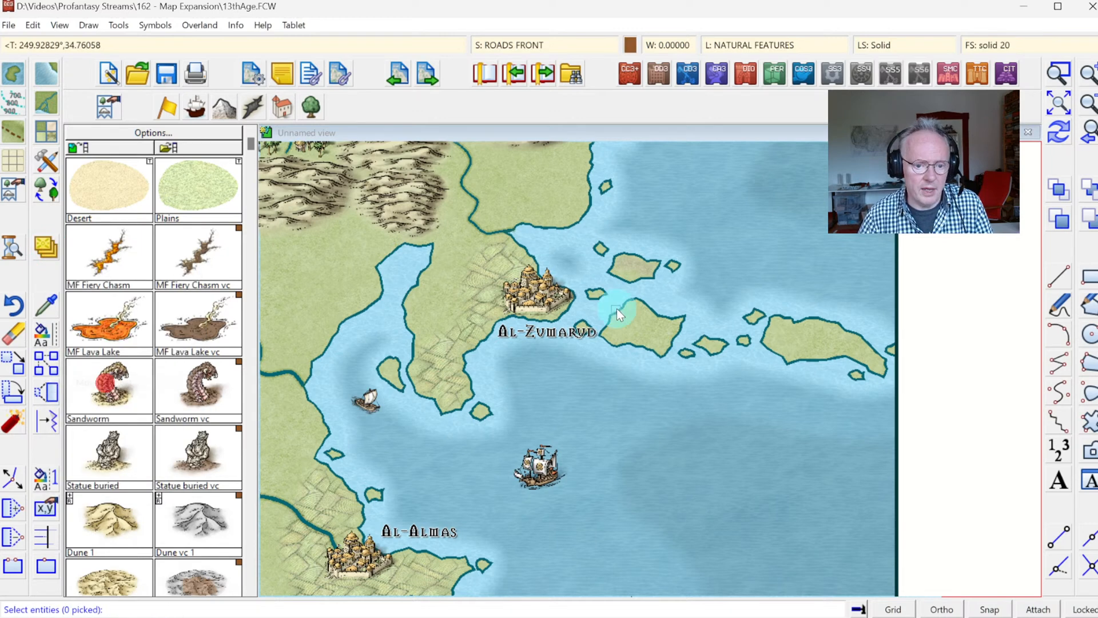
pyautogui.click(634, 267)
pyautogui.rightClick(671, 290)
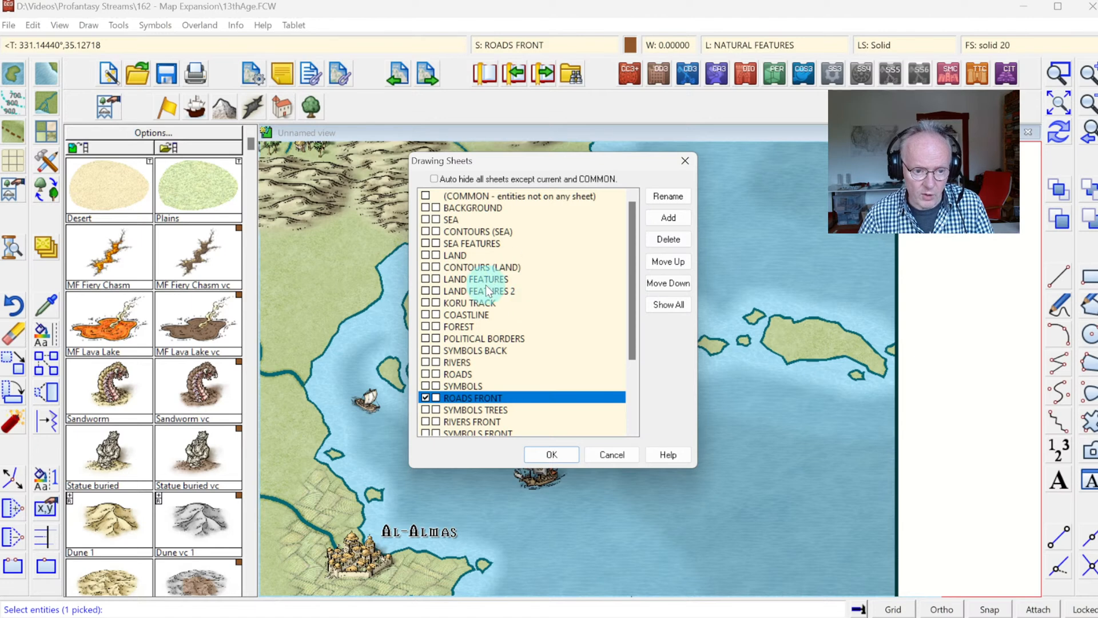
pyautogui.click(668, 221)
pyautogui.write('LAND FEATURE')
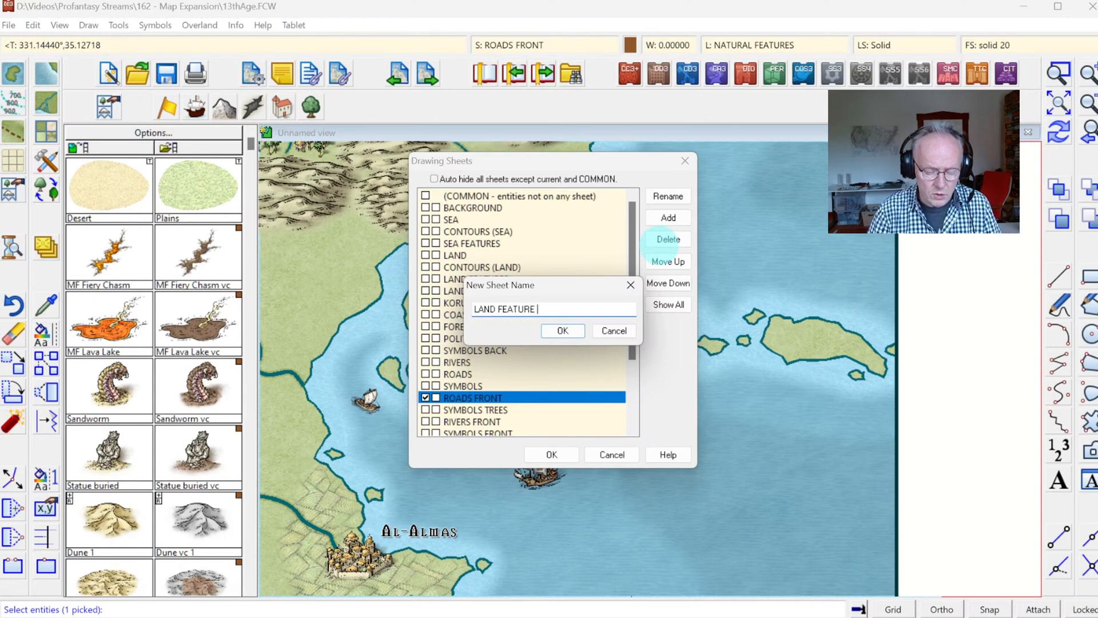
pyautogui.write('3')
pyautogui.press('Return')
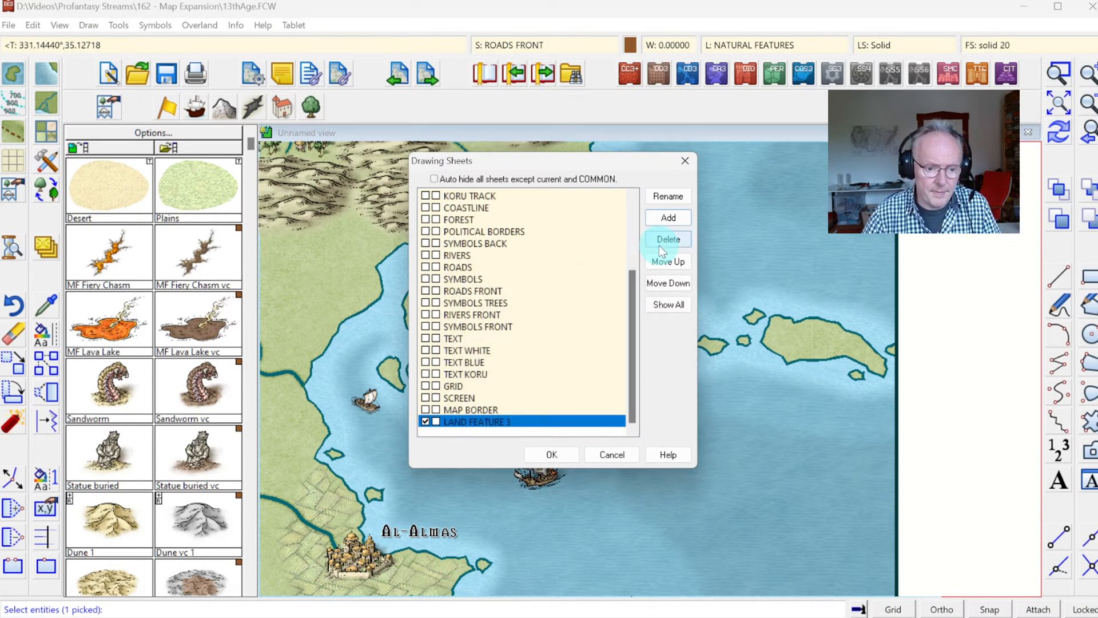
# Step: Reorder the new sheet so it sits directly below LAND FEATURES 2 in the sheet list
pyautogui.click(669, 261)
pyautogui.click(668, 261)
pyautogui.click(668, 260)
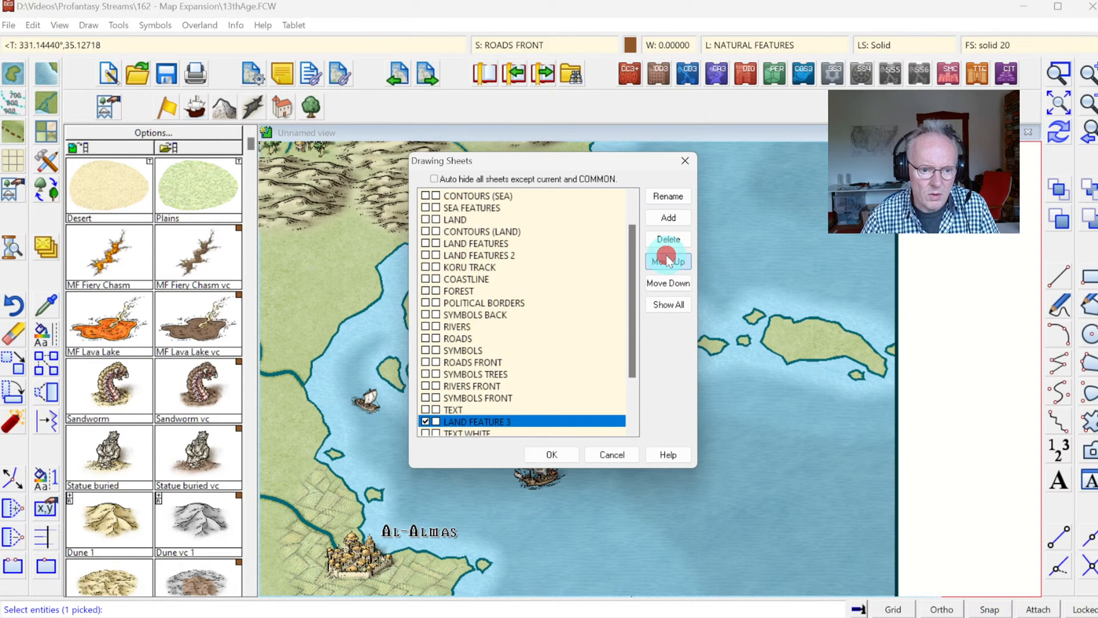
pyautogui.click(669, 261)
pyautogui.click(668, 261)
pyautogui.click(668, 261)
pyautogui.click(668, 261)
pyautogui.click(668, 261)
pyautogui.click(668, 261)
pyautogui.click(668, 261)
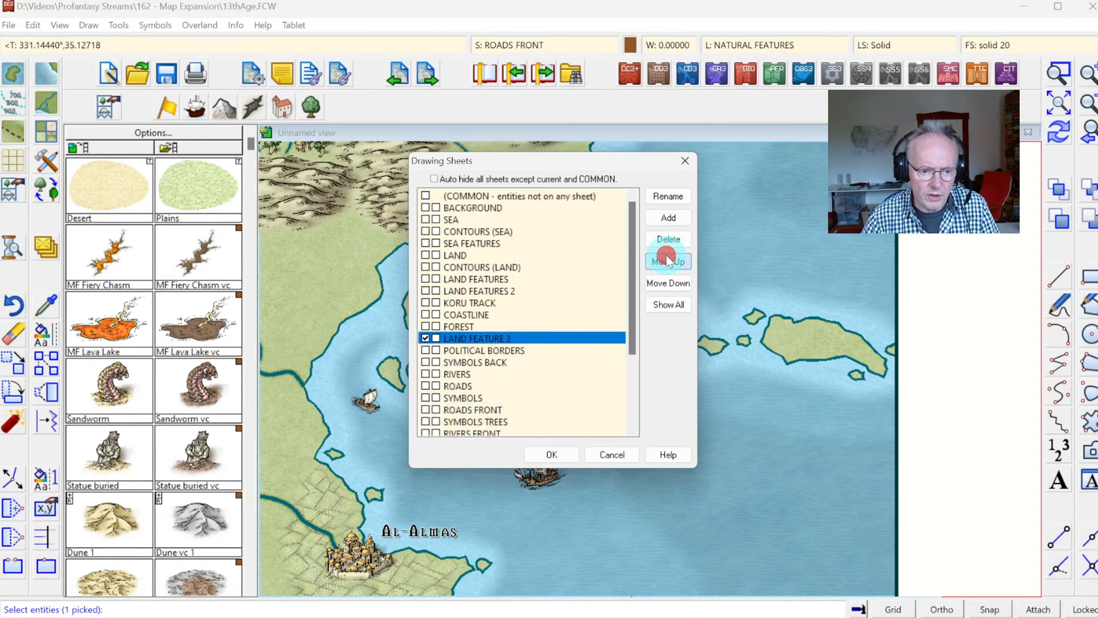
pyautogui.click(669, 261)
pyautogui.click(668, 261)
pyautogui.click(668, 261)
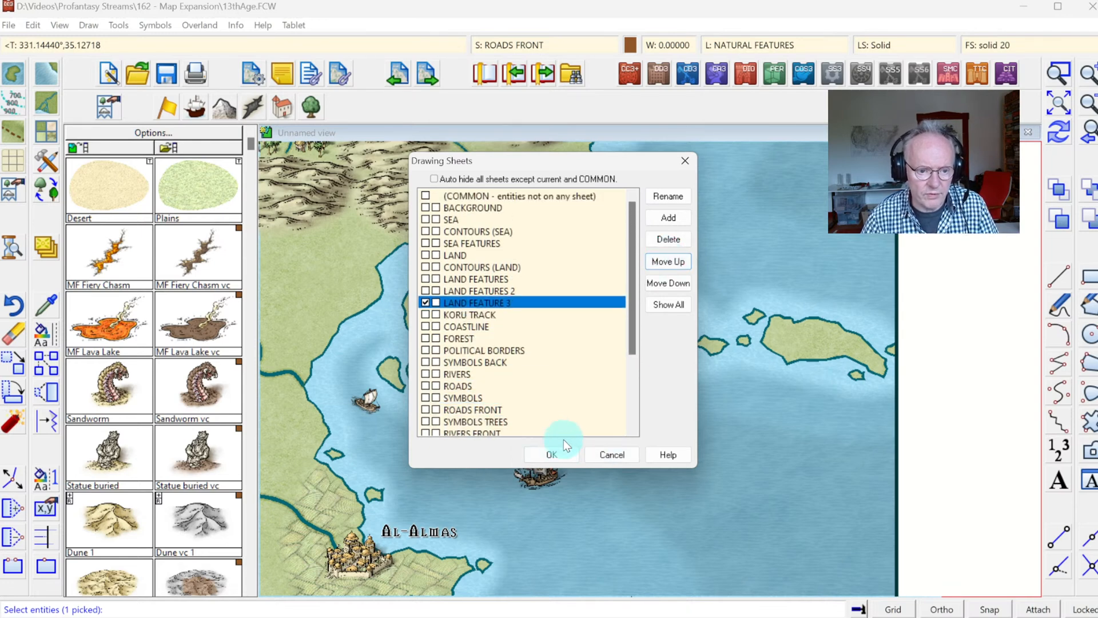
# Step: Rename the new sheet to LAND FEATURES 3 and make it the target for the selected mountain fill
pyautogui.click(668, 197)
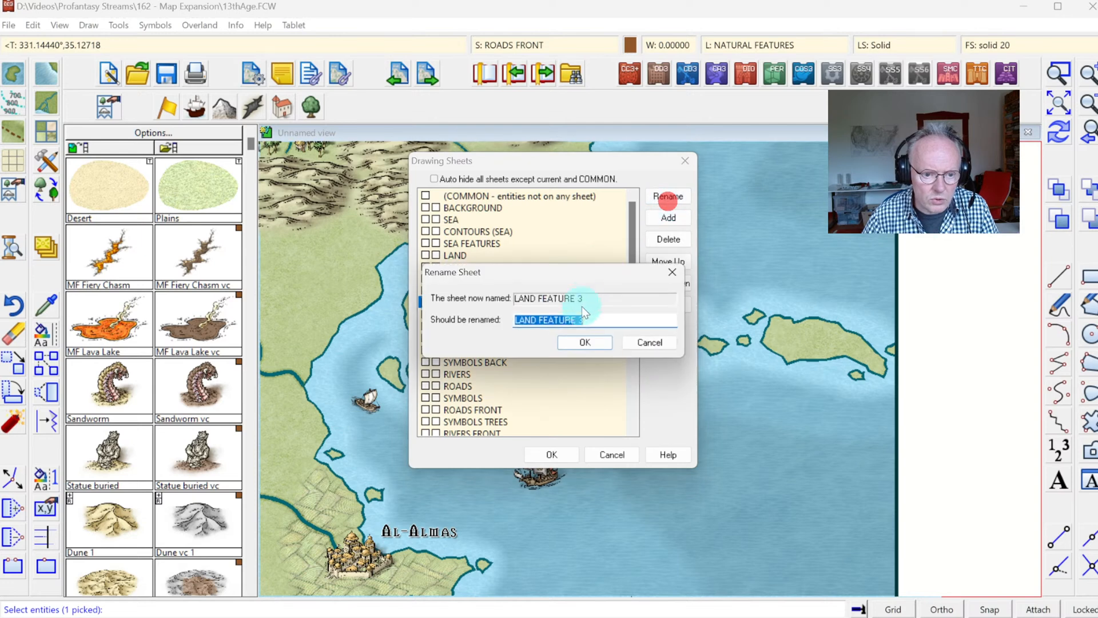
pyautogui.click(595, 347)
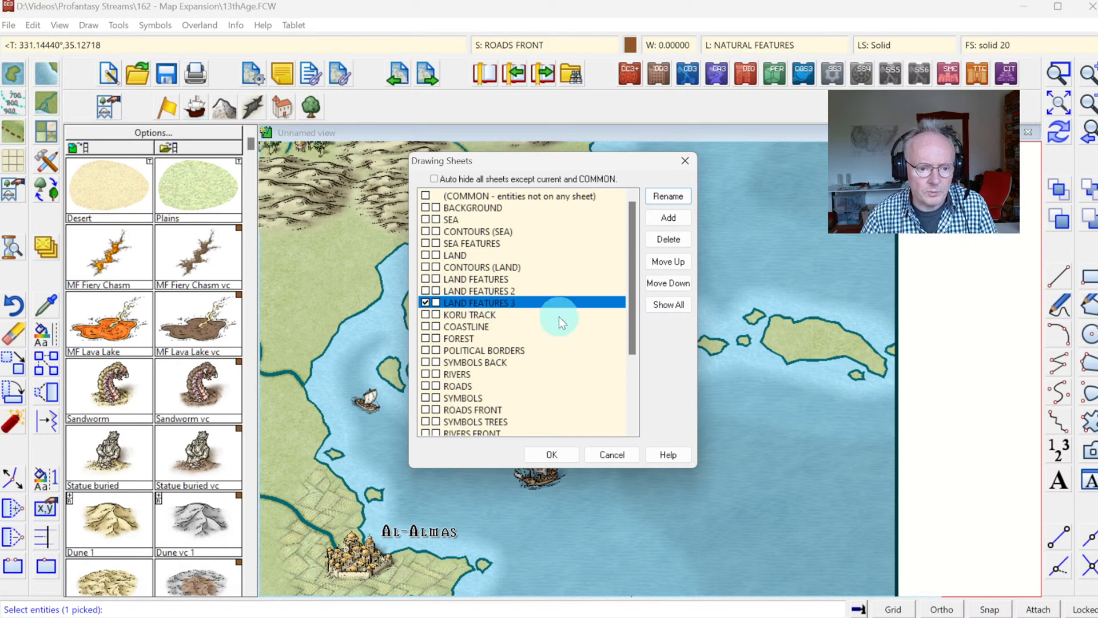
pyautogui.click(561, 454)
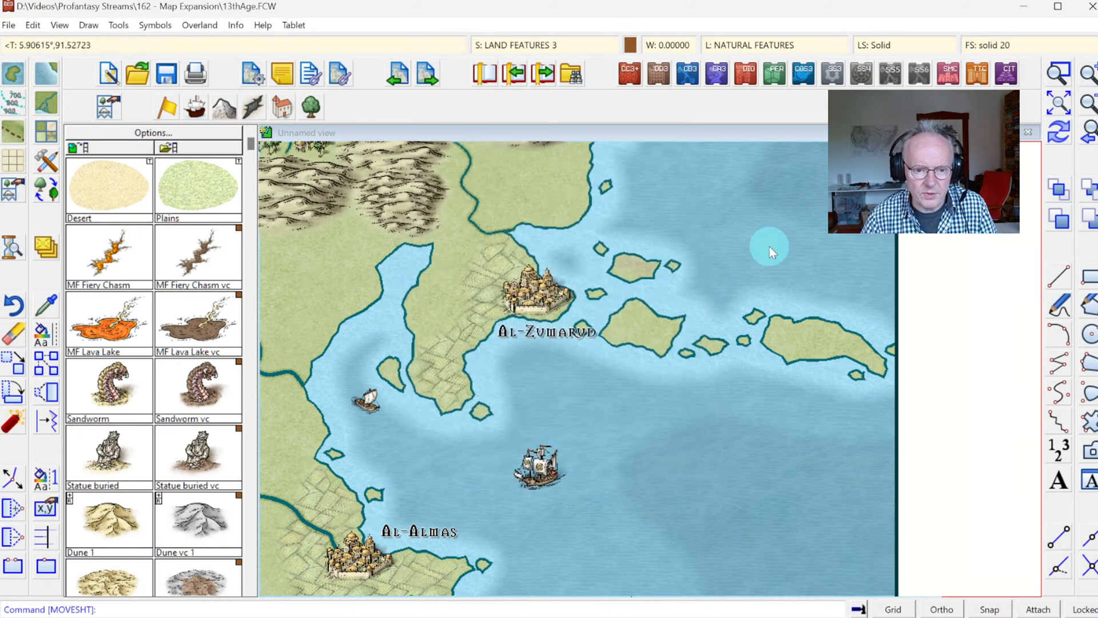
# Step: Move the mountain fill on the small island northeast of Al-Zumarud to the LAND FEATURES 3 sheet
pyautogui.click(1063, 80)
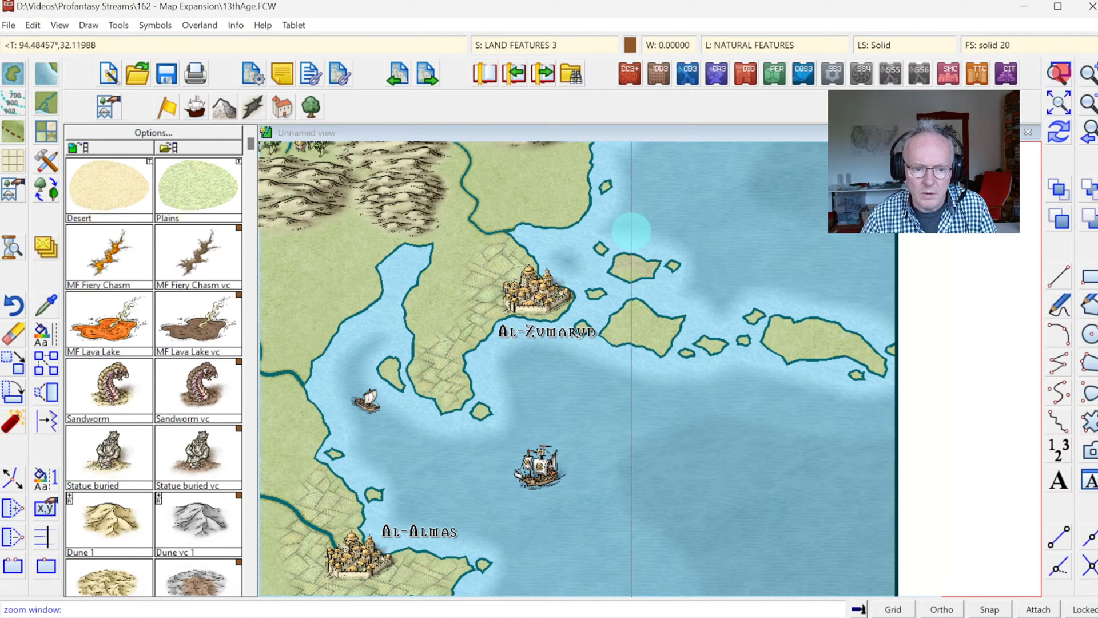
pyautogui.click(588, 238)
pyautogui.click(694, 308)
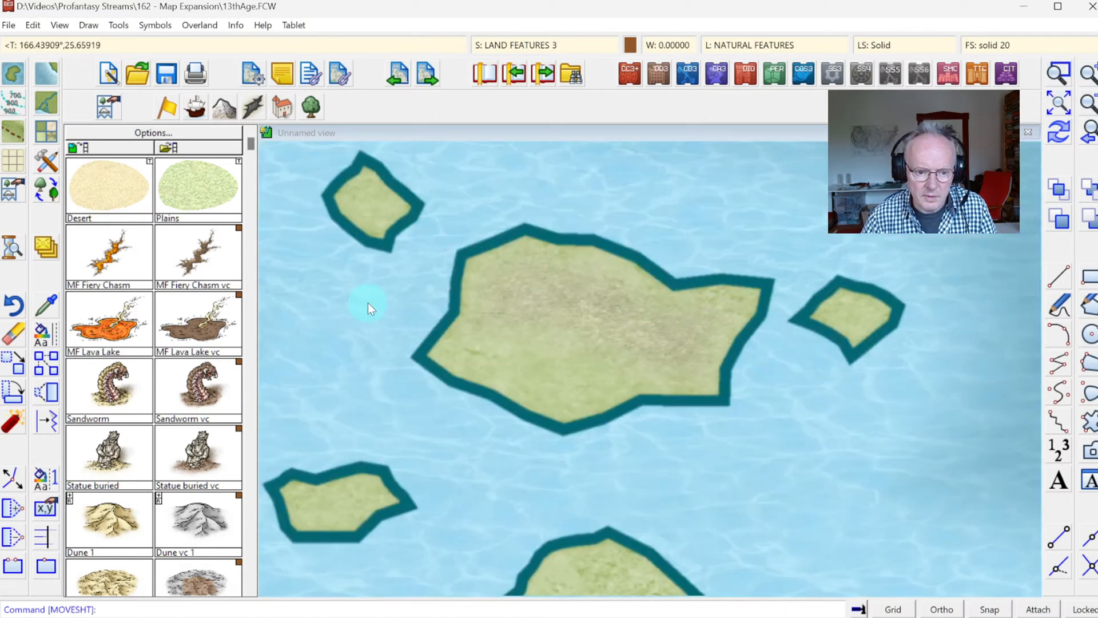
pyautogui.rightClick(46, 252)
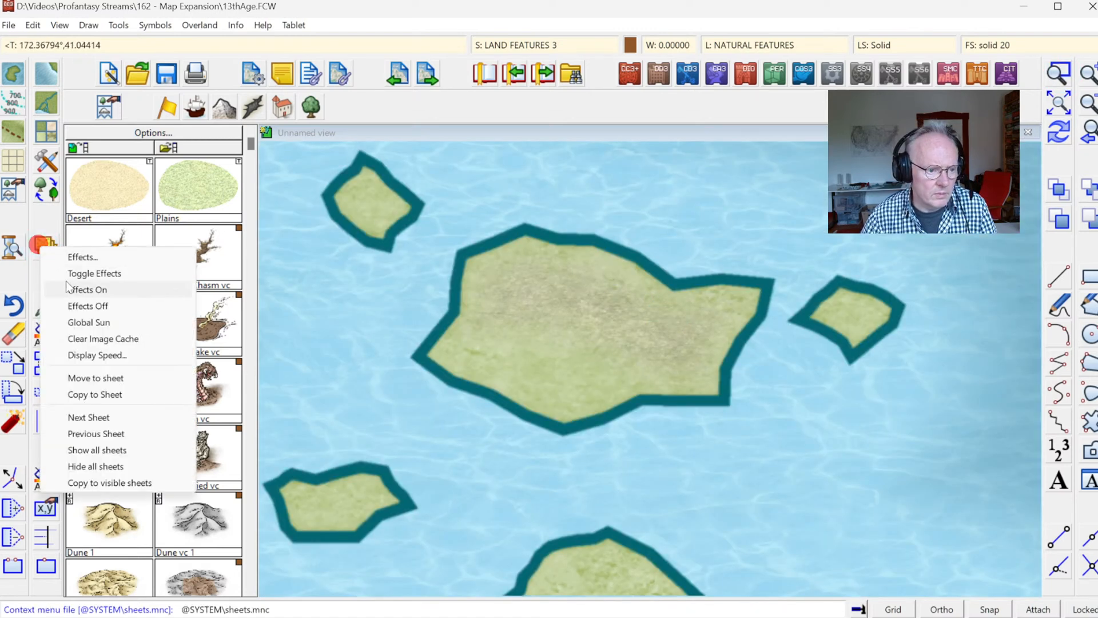
pyautogui.click(77, 379)
pyautogui.click(522, 359)
pyautogui.rightClick(560, 355)
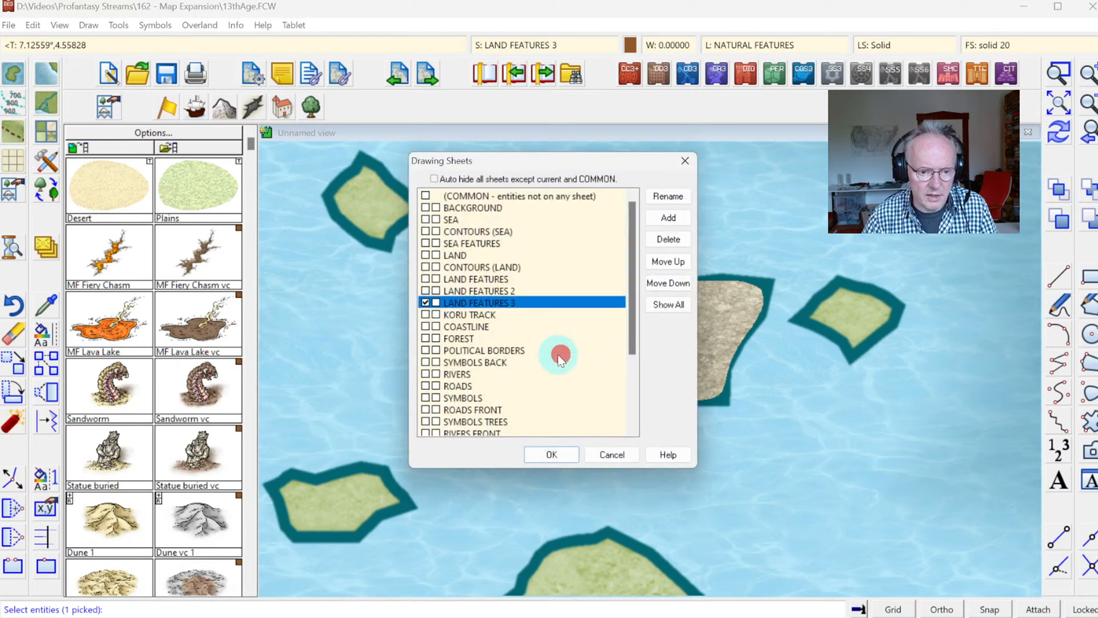
pyautogui.click(499, 301)
pyautogui.click(560, 453)
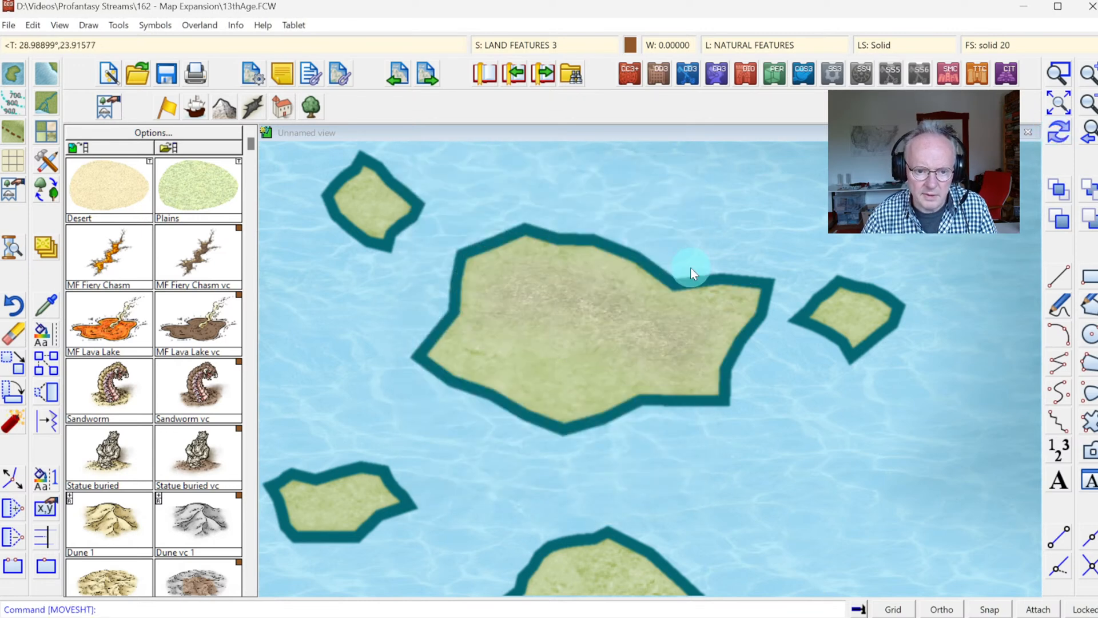
# Step: Compare the effects assigned to the LAND FEATURES 3 and LAND FEATURES 2 sheets
pyautogui.click(537, 43)
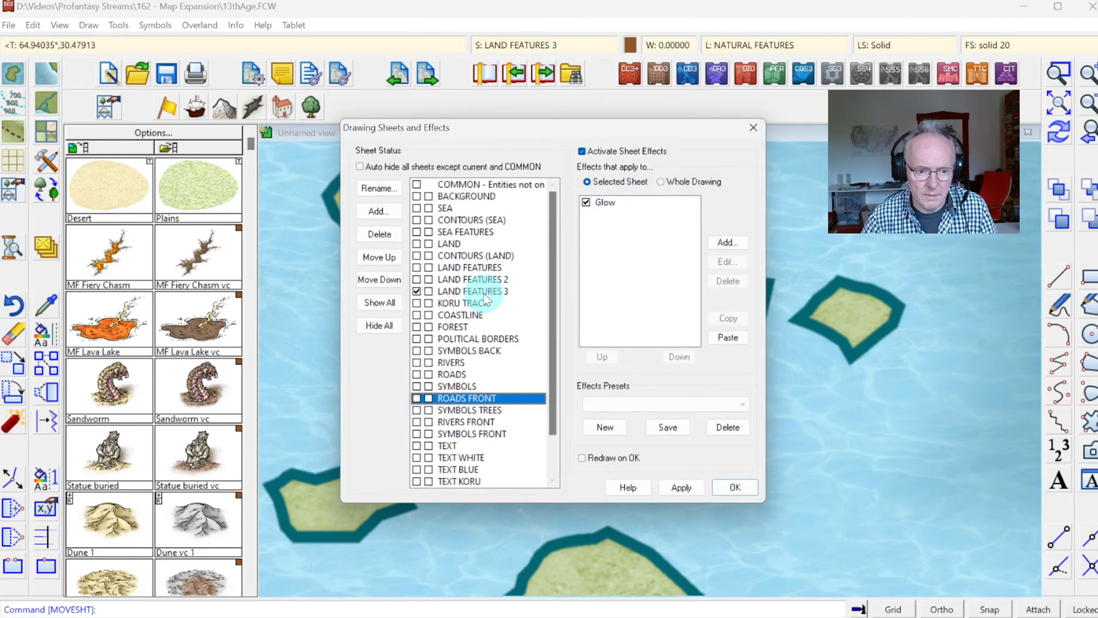
pyautogui.click(490, 293)
pyautogui.click(487, 281)
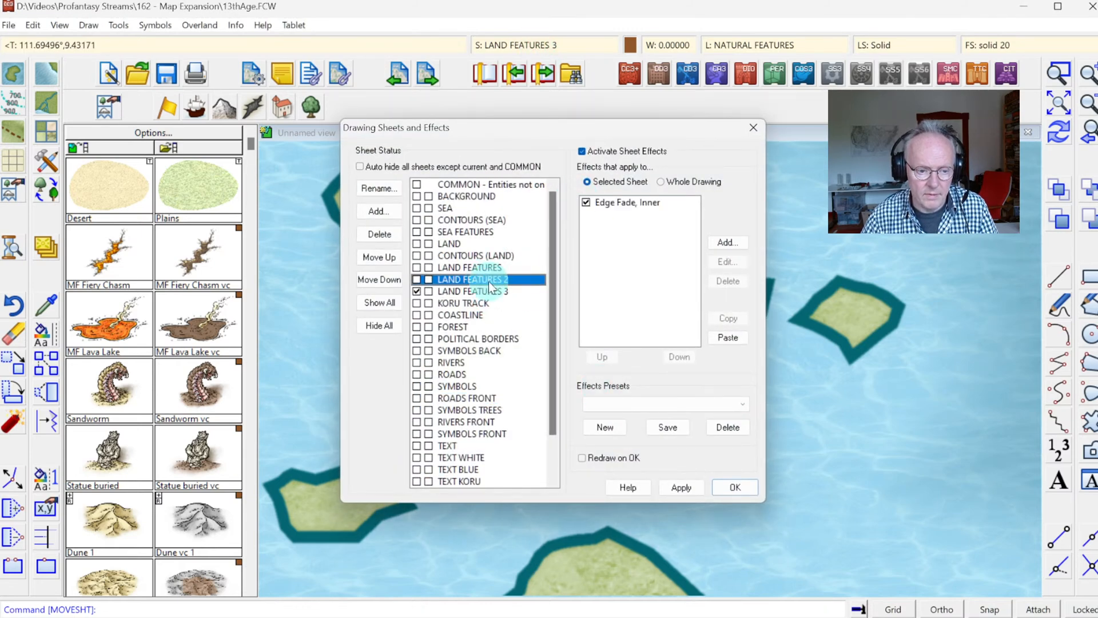
pyautogui.press('Return')
# Step: List the properties of the island's mountain fill to verify which sheet it is on
pyautogui.click(236, 25)
pyautogui.click(243, 41)
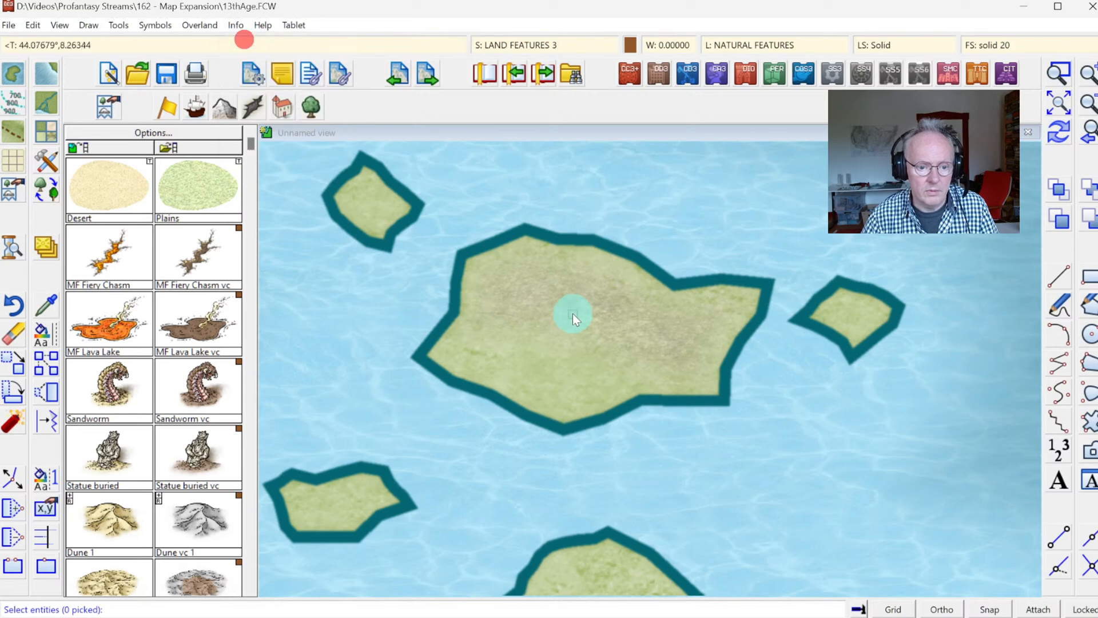
pyautogui.click(559, 367)
pyautogui.click(584, 354)
pyautogui.press('d')
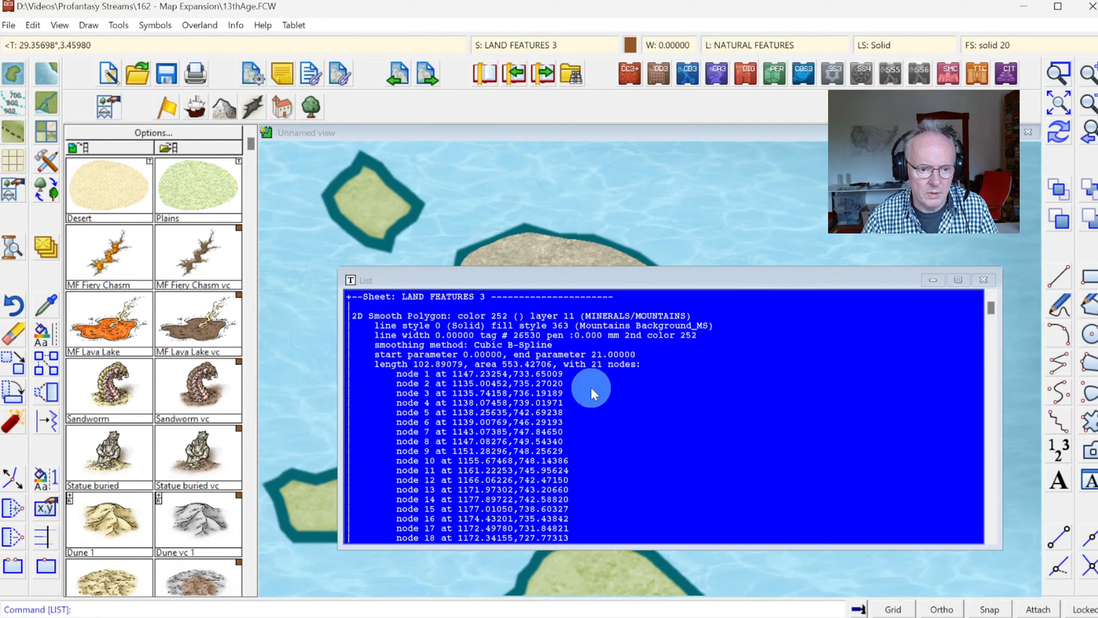
pyautogui.click(601, 375)
# Step: Redraw the map and check the mountain fill's edges along the island's coast
pyautogui.click(1059, 132)
pyautogui.click(737, 259)
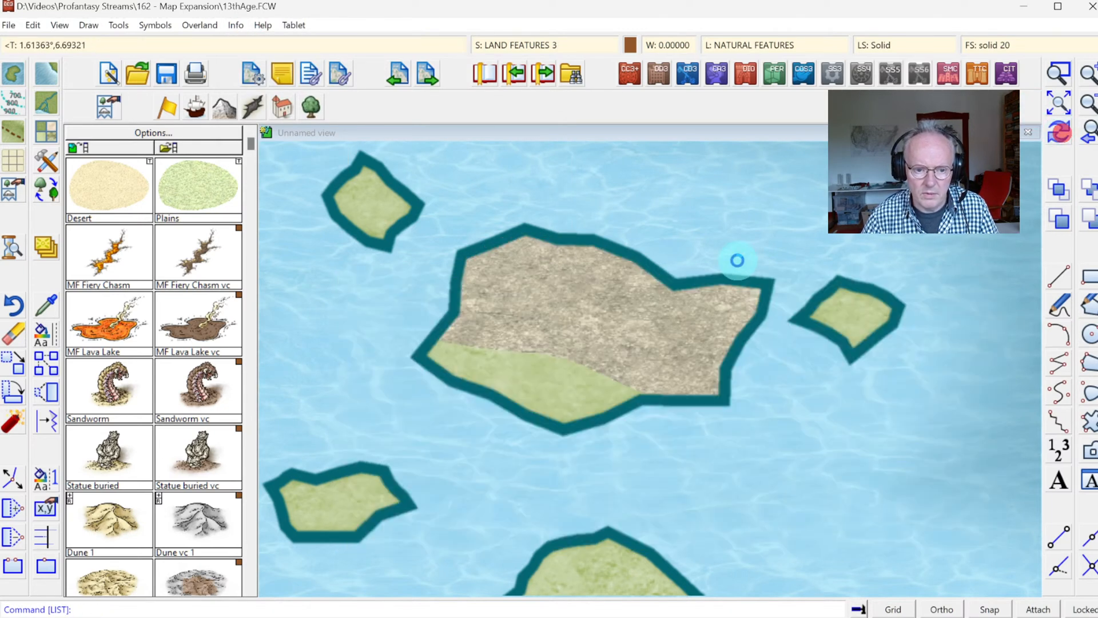
pyautogui.click(624, 389)
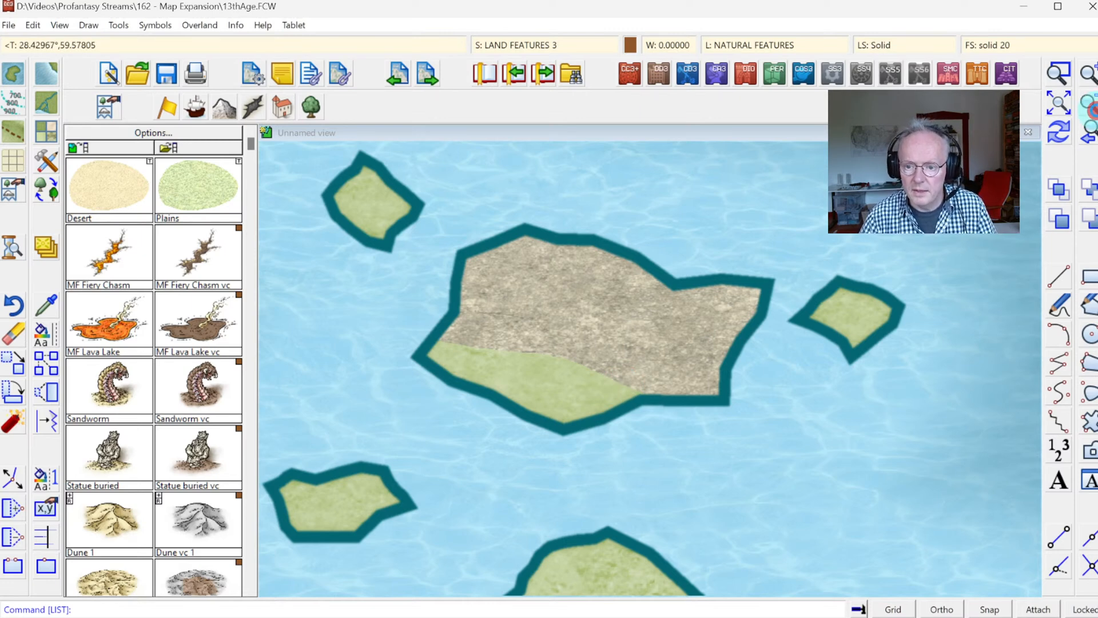
pyautogui.click(1089, 104)
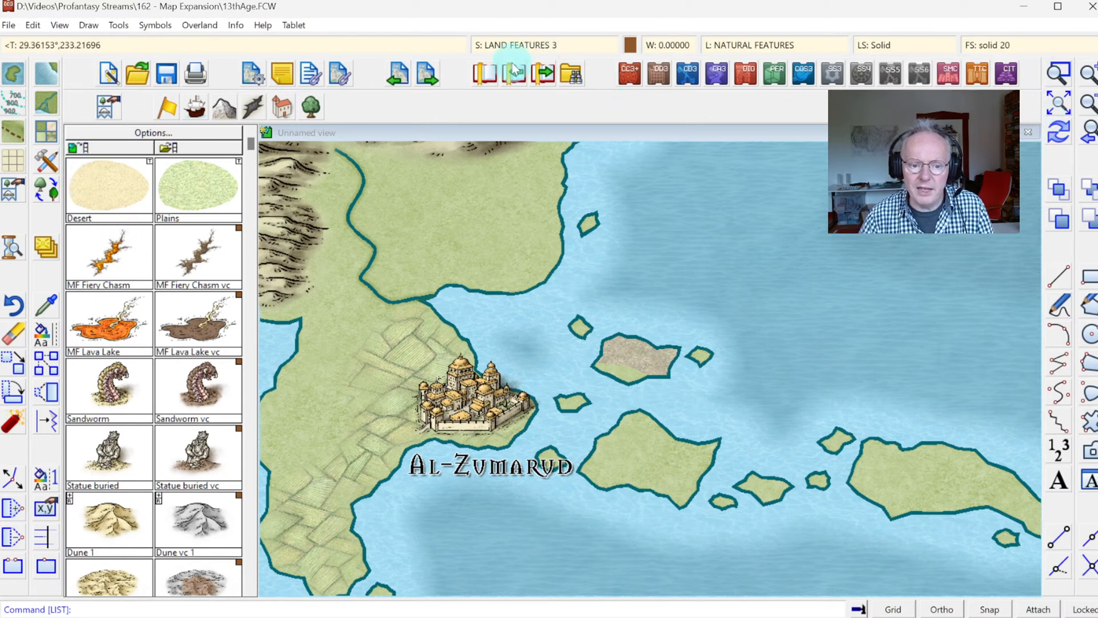
# Step: Copy the Edge Fade, Inner effect from LAND FEATURES 2 to LAND FEATURES 3 and apply it with an edge width of 0.2
pyautogui.click(531, 44)
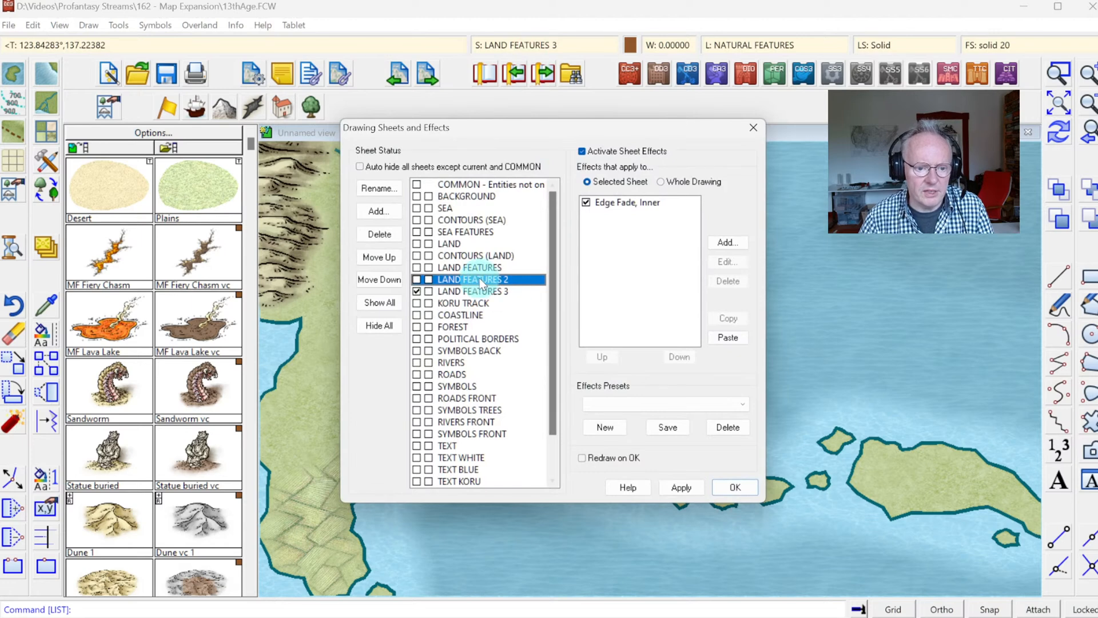
pyautogui.click(627, 202)
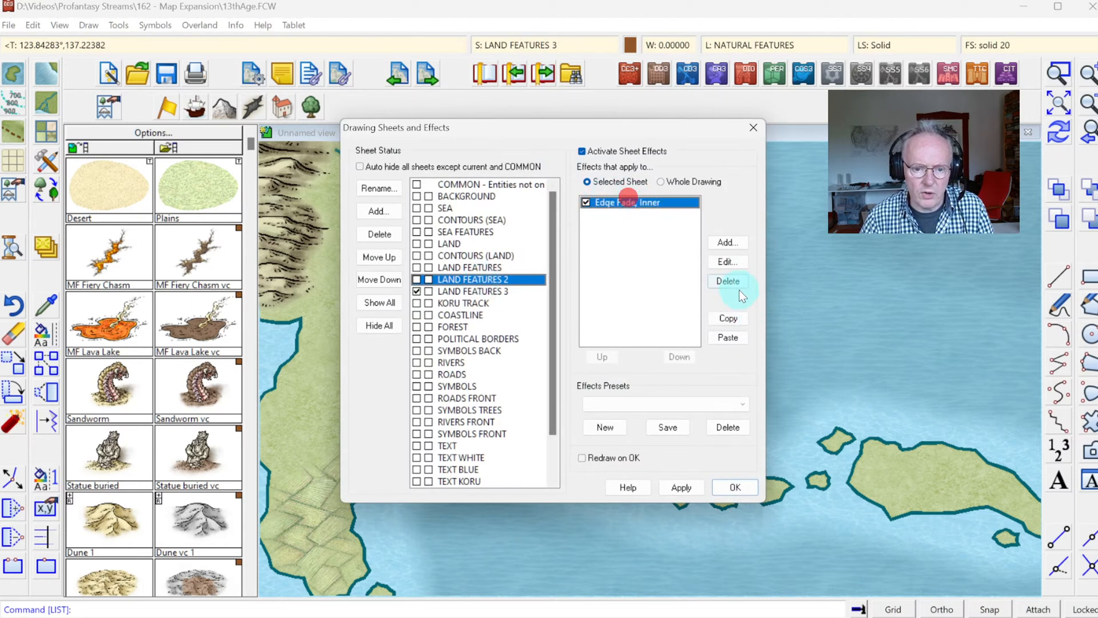
pyautogui.click(499, 291)
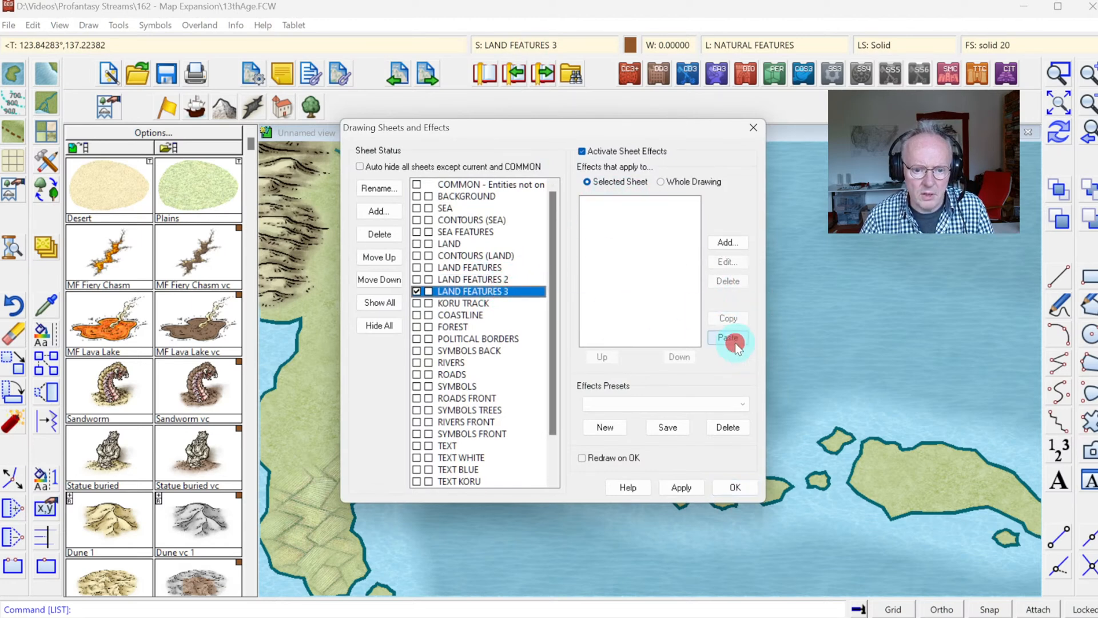
pyautogui.click(637, 205)
pyautogui.click(726, 262)
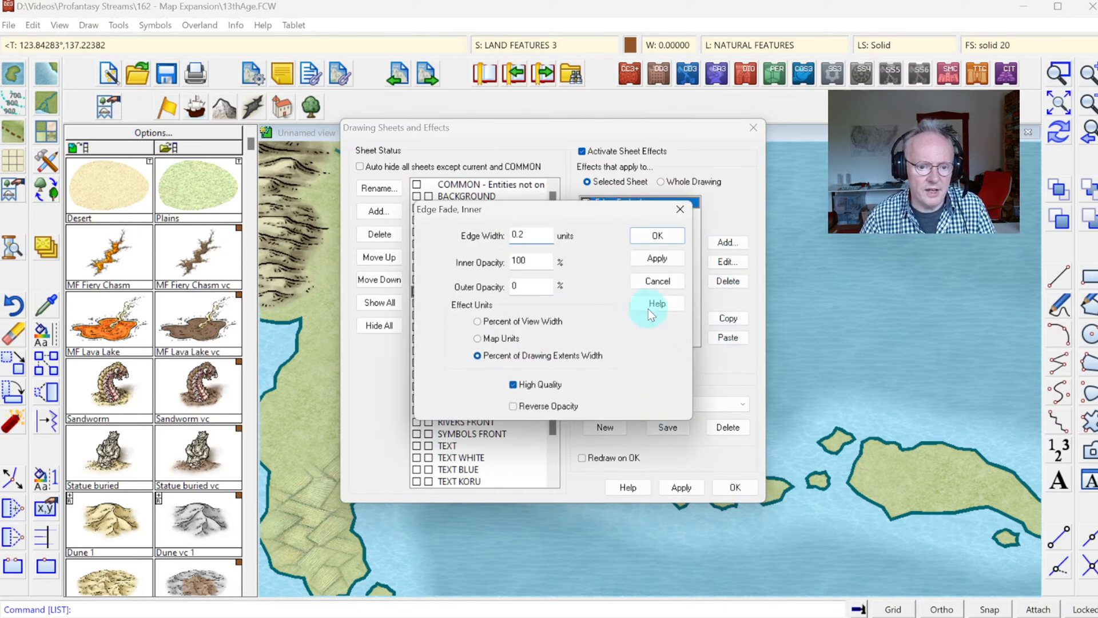
pyautogui.click(657, 258)
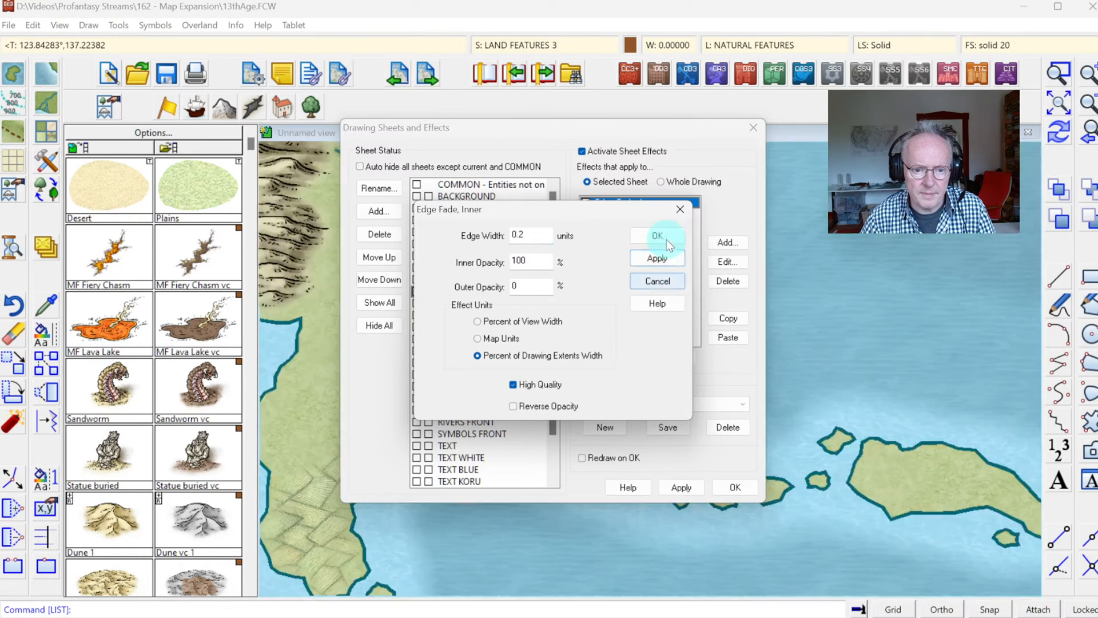
pyautogui.click(657, 235)
pyautogui.click(735, 487)
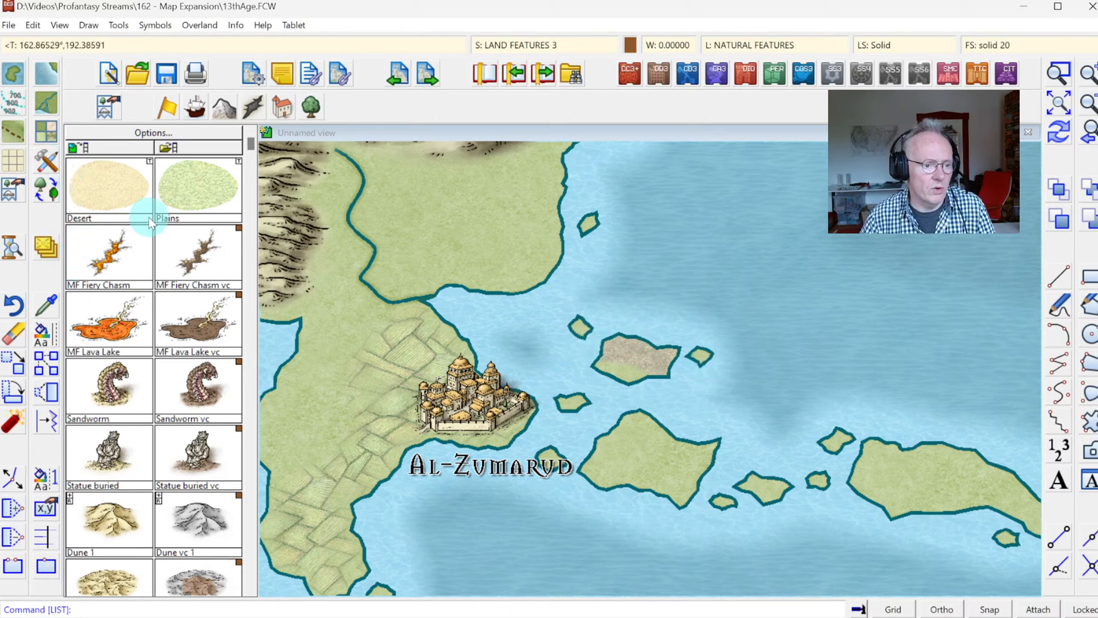
# Step: Fill the northern part of the larger island southeast of Al-Zumarud with Terrain Default, Mountain Back on LAND FEATURES 3, tracing its coastline
pyautogui.click(49, 137)
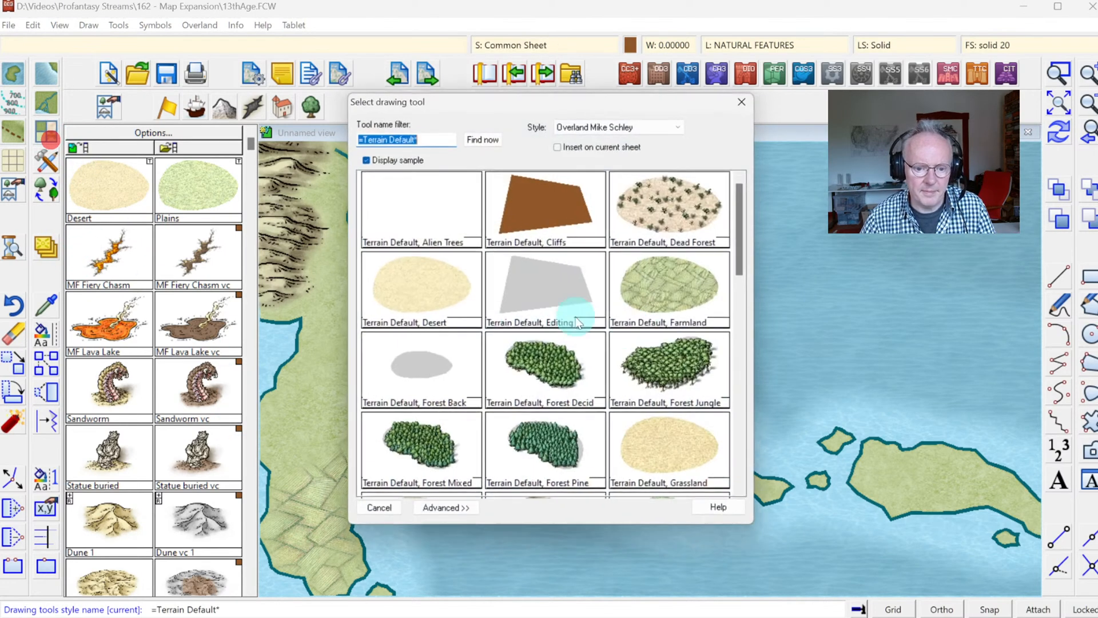
pyautogui.scroll(-3, 750, 337)
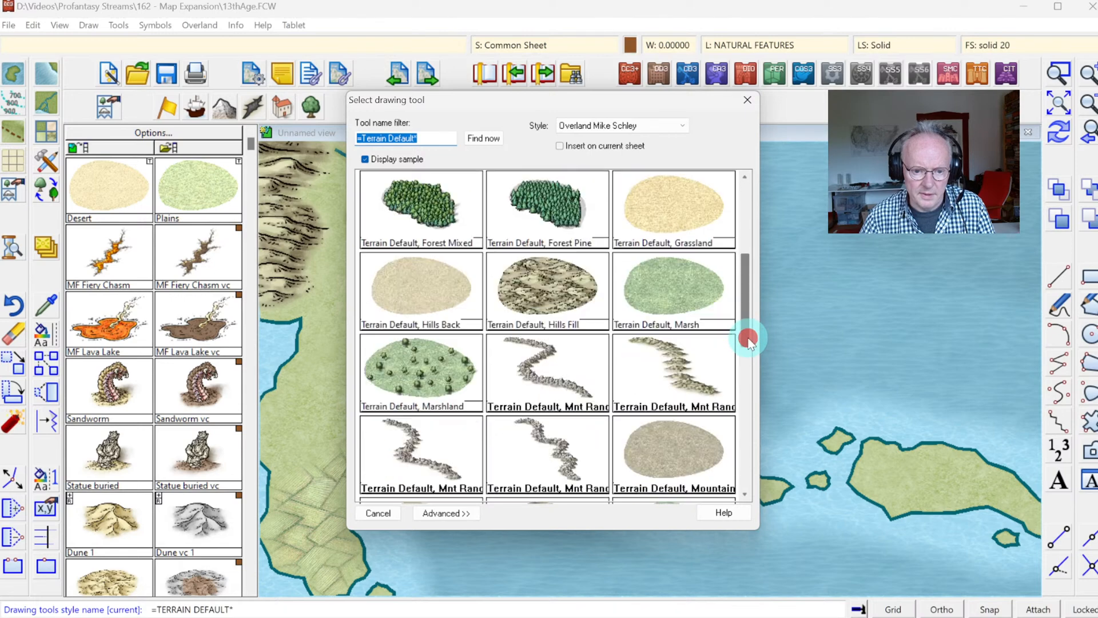
pyautogui.click(699, 458)
pyautogui.click(623, 451)
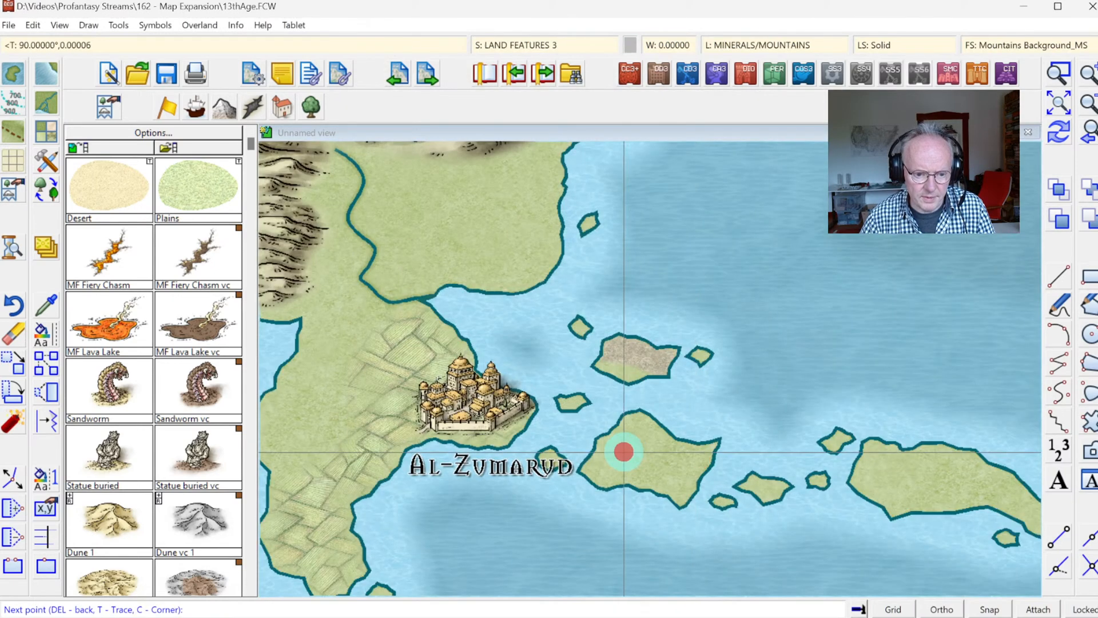
pyautogui.click(613, 446)
pyautogui.press('t')
pyautogui.click(619, 429)
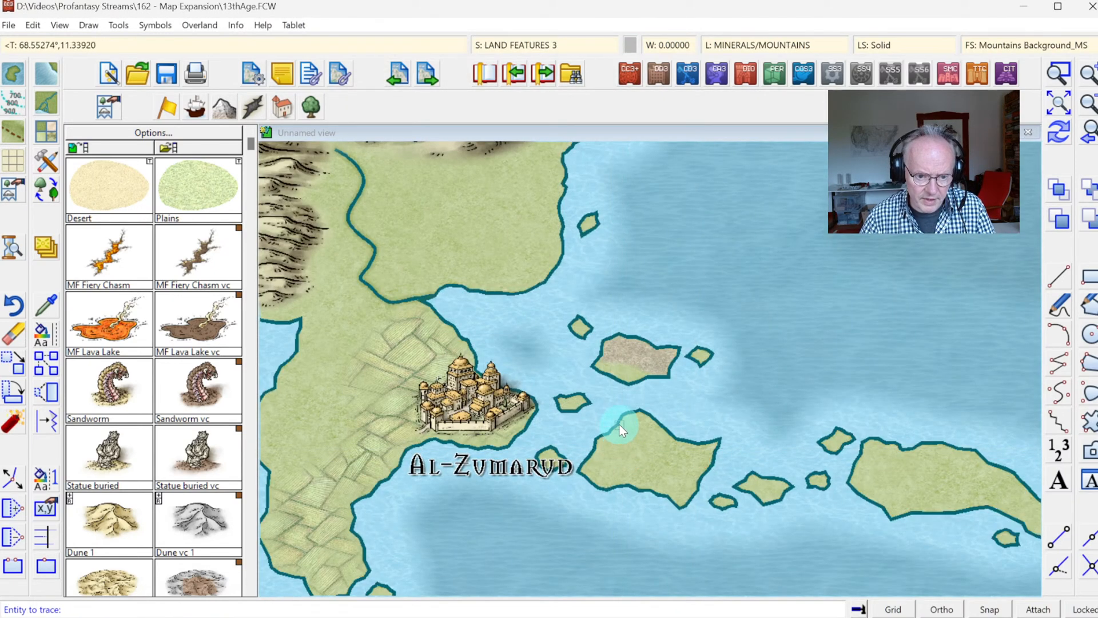
pyautogui.click(590, 447)
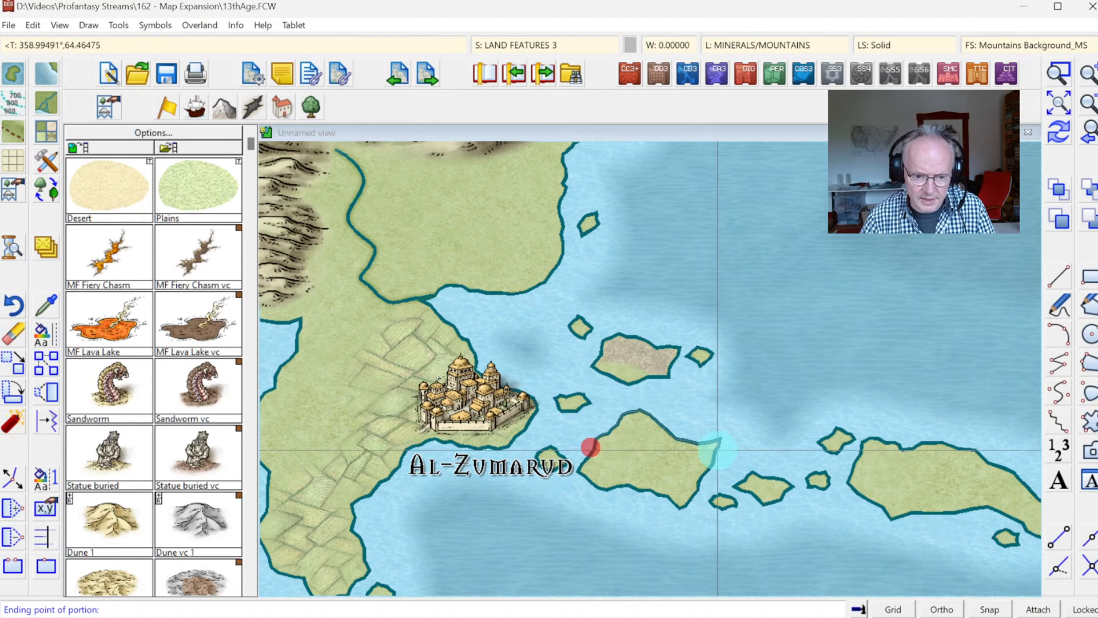
pyautogui.click(689, 492)
pyautogui.click(643, 457)
pyautogui.rightClick(643, 457)
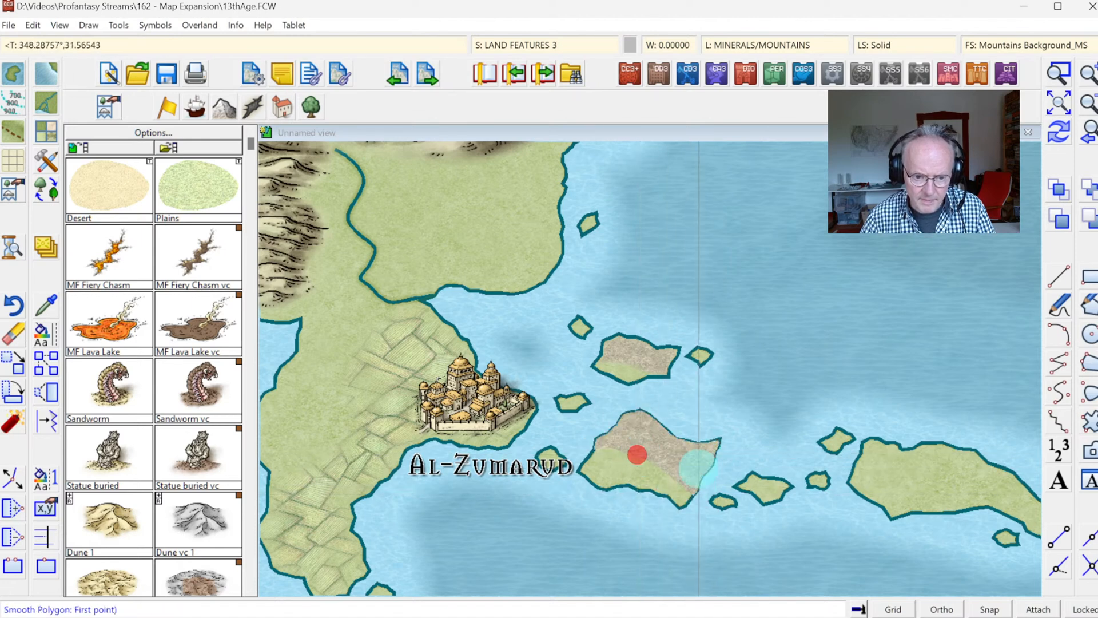
# Step: Fill the northern part of the easternmost large island with the mountain background on LAND FEATURES 3, tracing its coastline, and redraw the map
pyautogui.click(882, 479)
pyautogui.press('t')
pyautogui.click(858, 462)
pyautogui.click(854, 469)
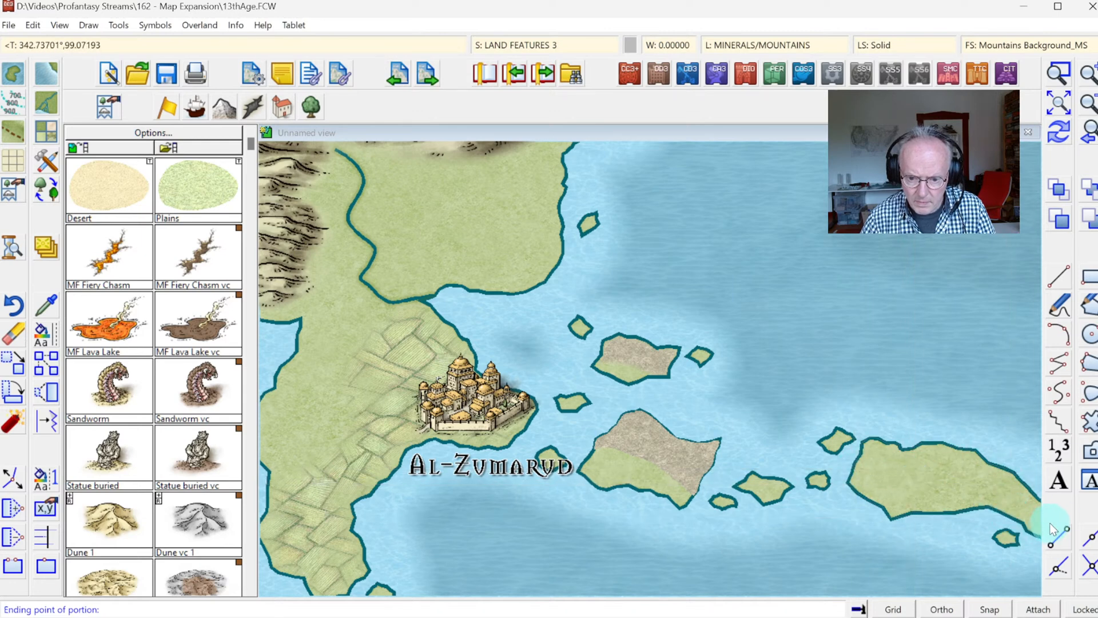
pyautogui.click(983, 493)
pyautogui.click(946, 483)
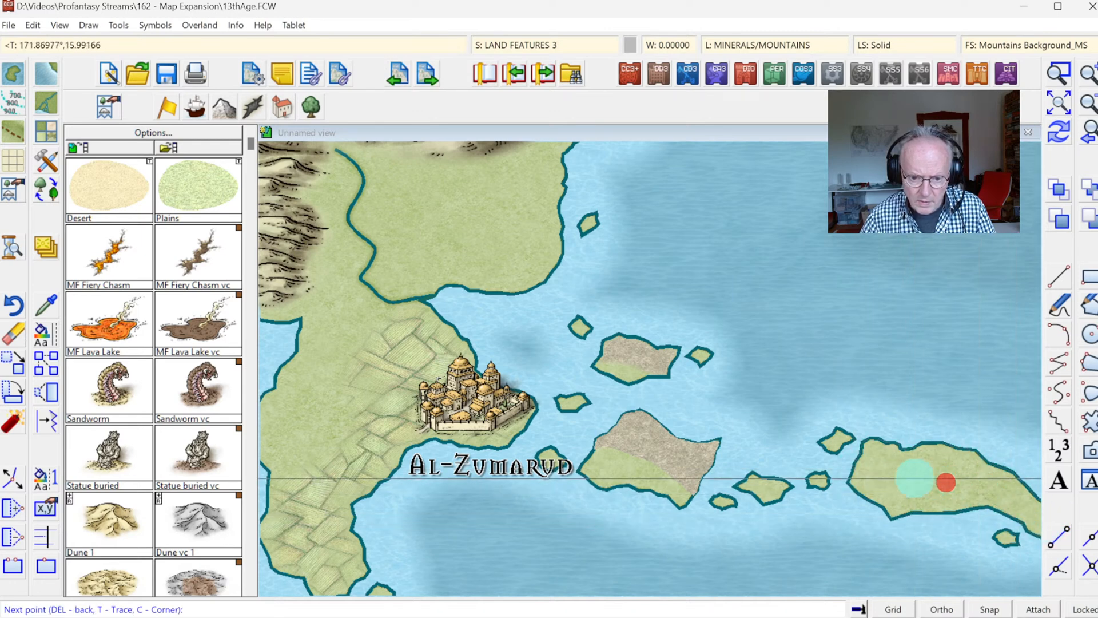
pyautogui.click(900, 479)
pyautogui.rightClick(900, 478)
pyautogui.rightClick(812, 465)
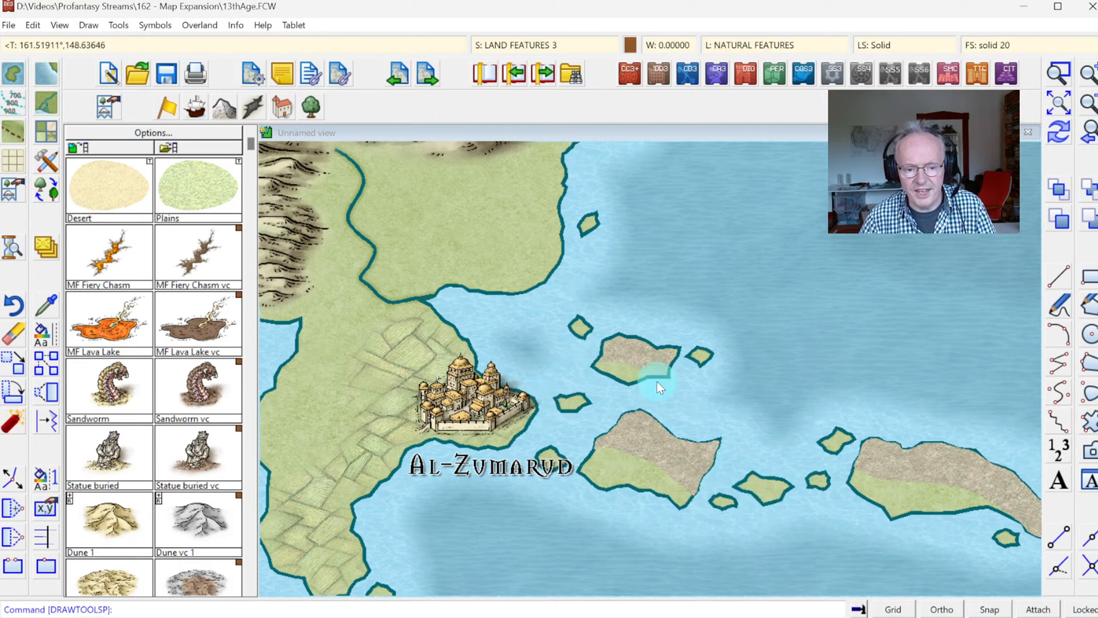
pyautogui.click(1055, 133)
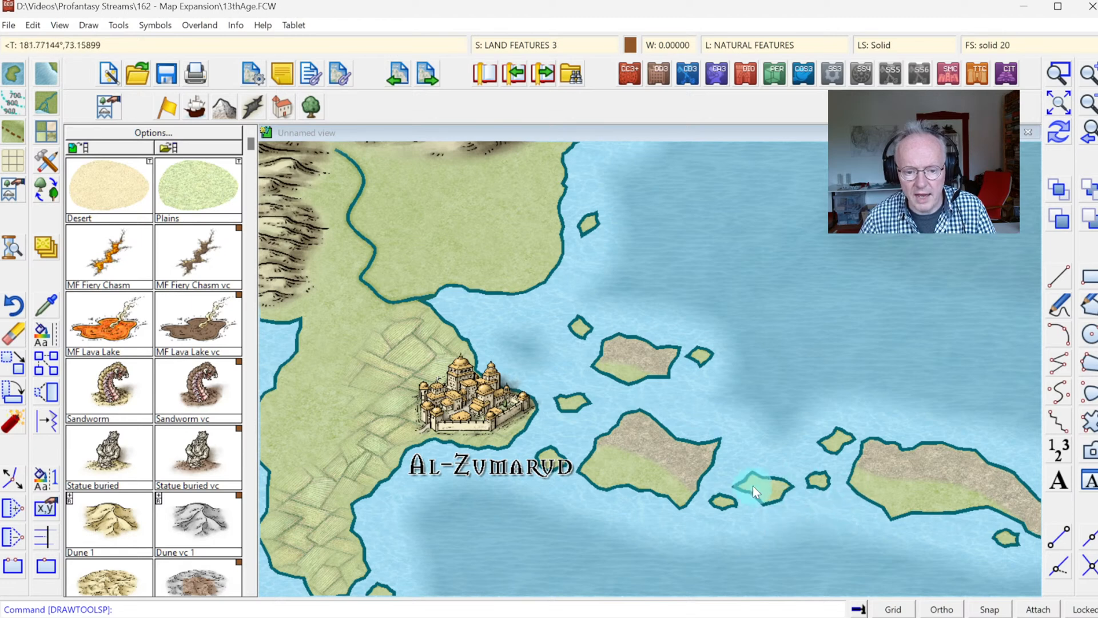
# Step: Adopt the drawing properties of the large island's landmass southeast of Al-Zumarud as the current settings and check its layer and line style
pyautogui.click(373, 465)
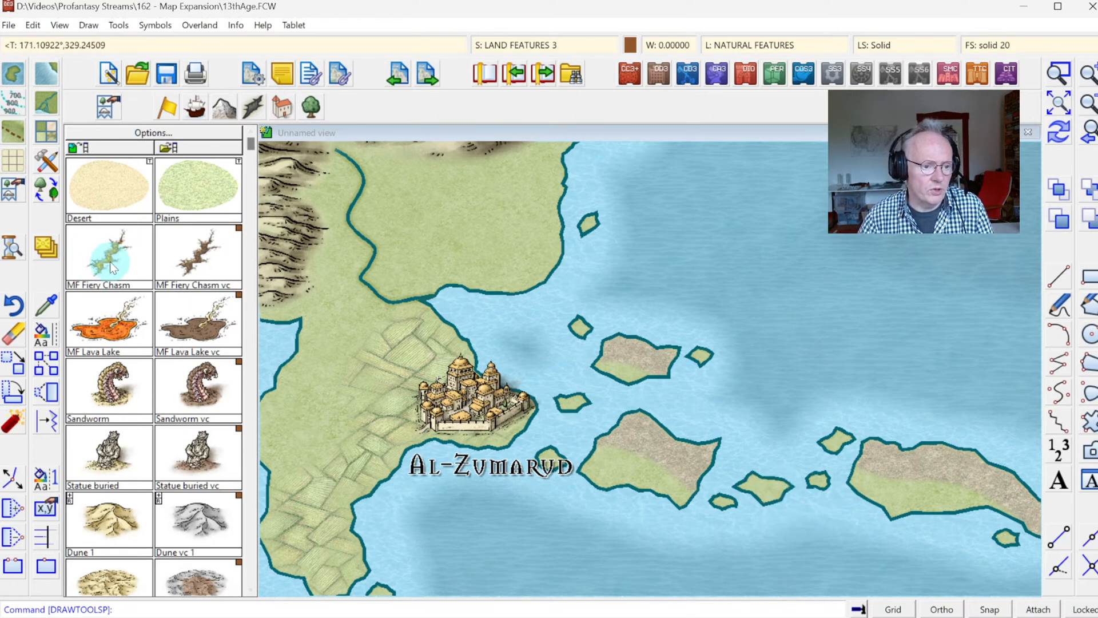
pyautogui.click(57, 301)
pyautogui.click(578, 444)
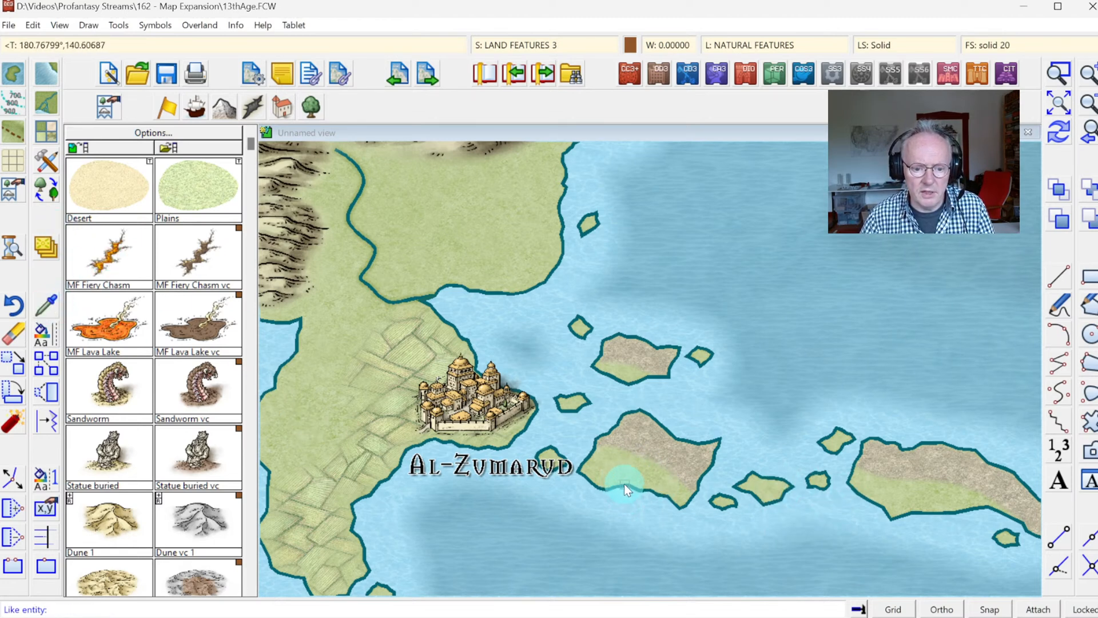
pyautogui.click(878, 41)
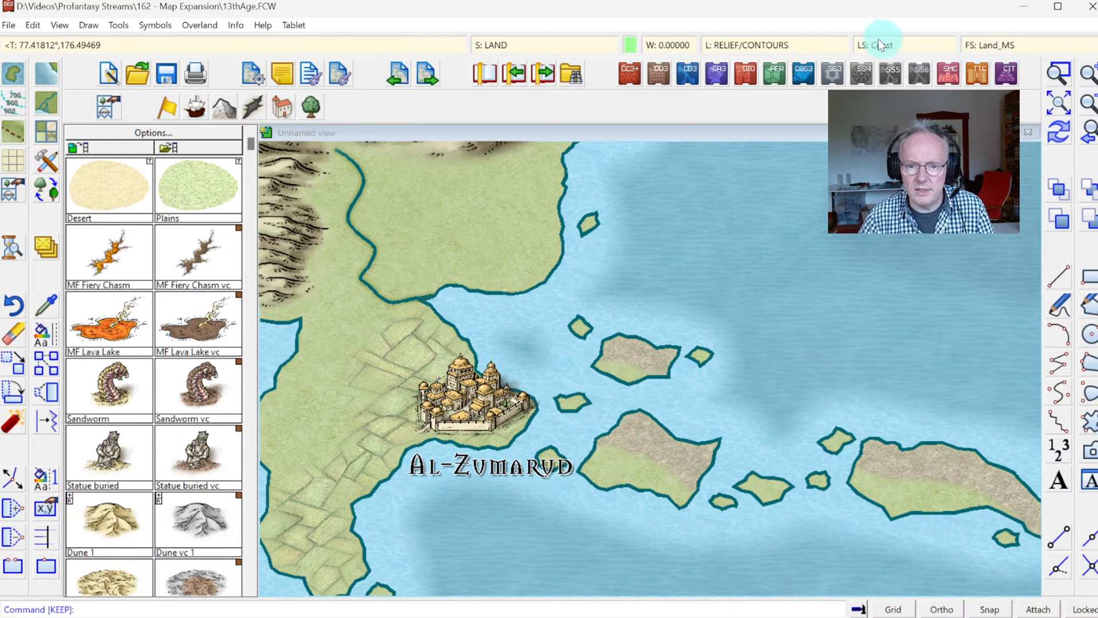
pyautogui.click(761, 44)
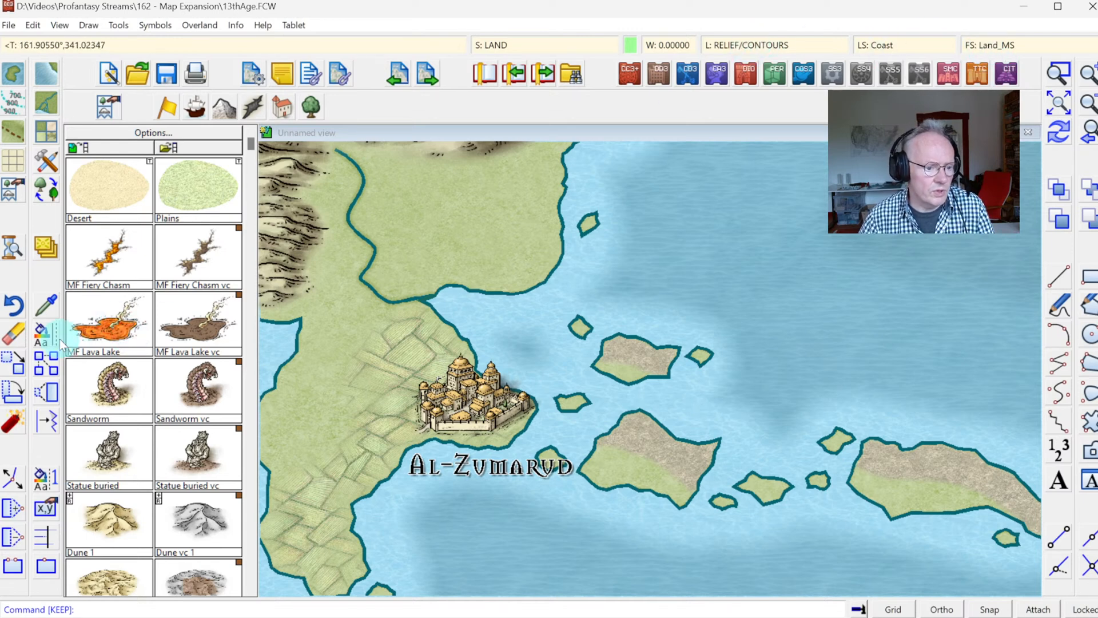
# Step: Select six small islands around Al-Zumarud and the larger islands for a property change, restricting the selection to their RELIEF/CONTOURS layer entities
pyautogui.click(44, 334)
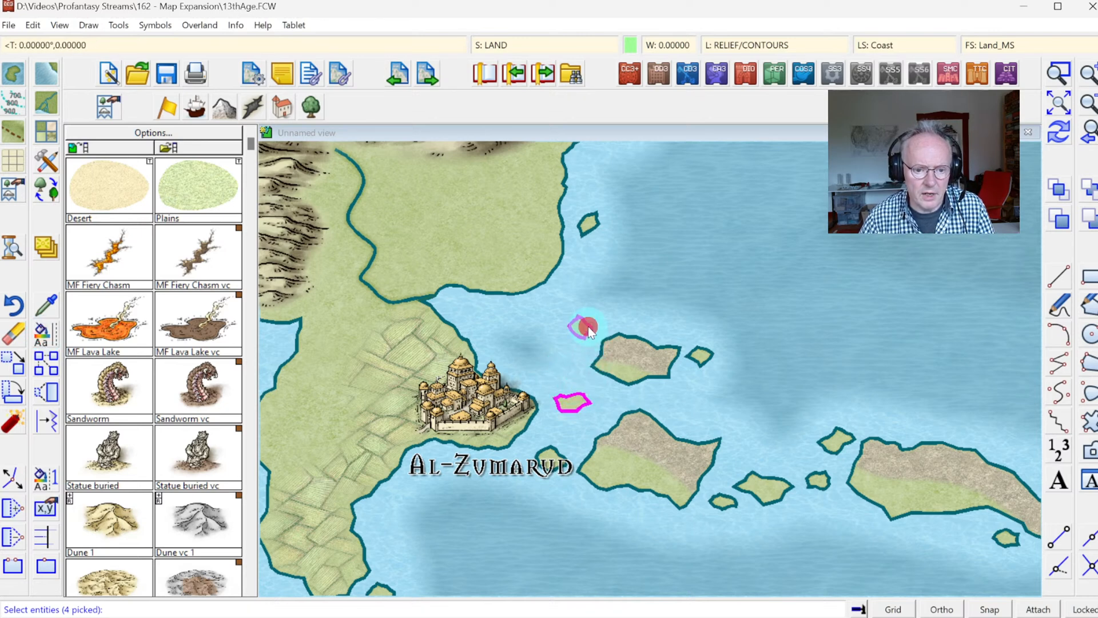
pyautogui.click(597, 227)
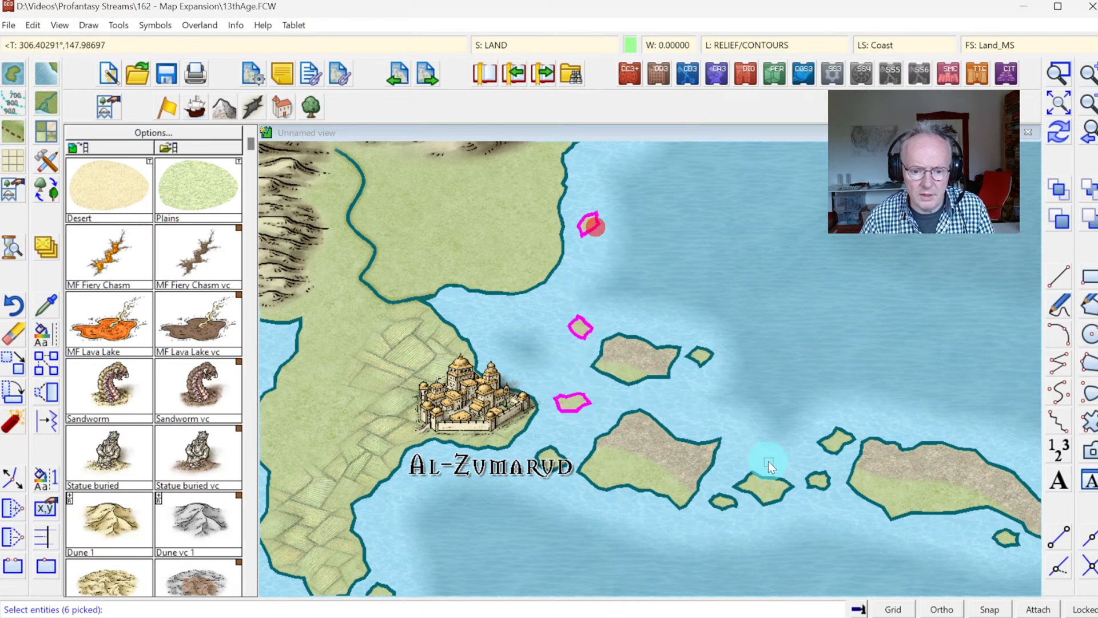
pyautogui.click(768, 481)
pyautogui.click(821, 477)
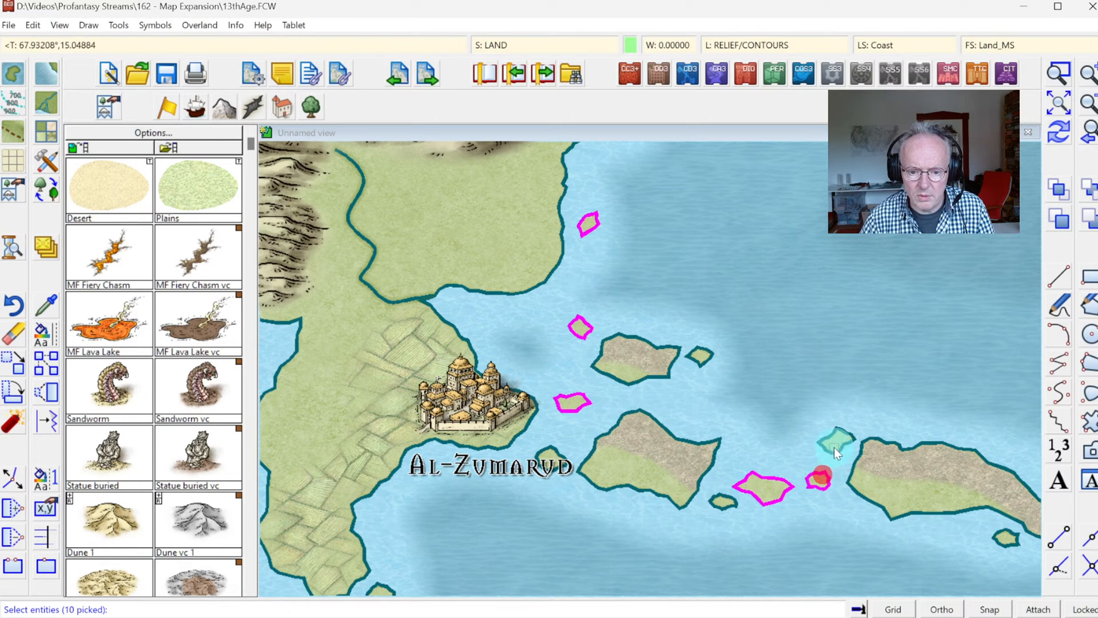
pyautogui.click(834, 448)
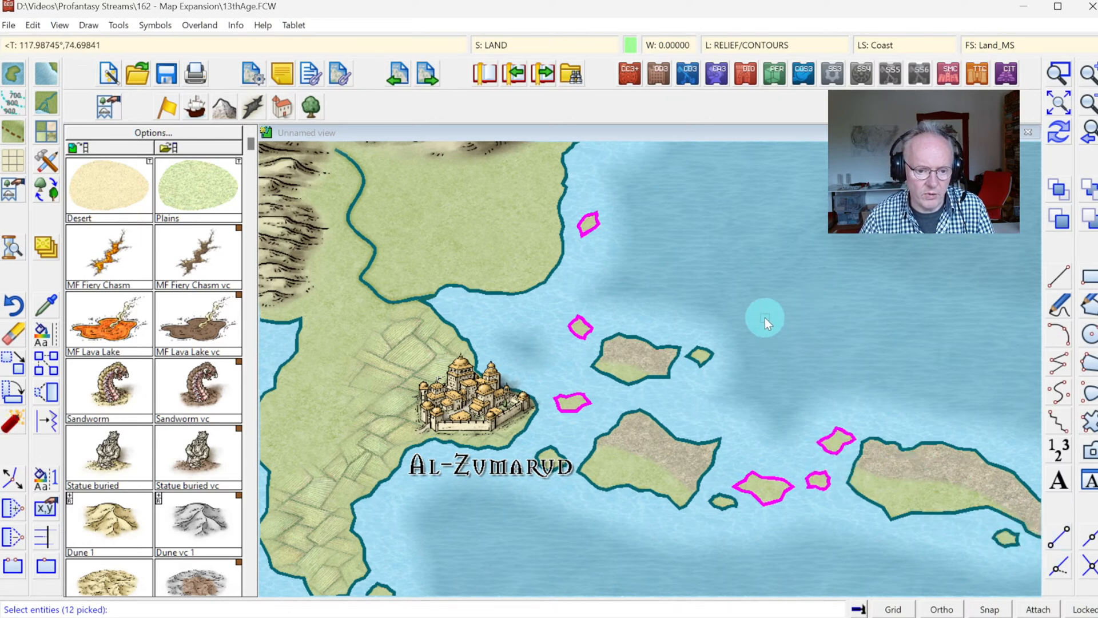
pyautogui.rightClick(754, 294)
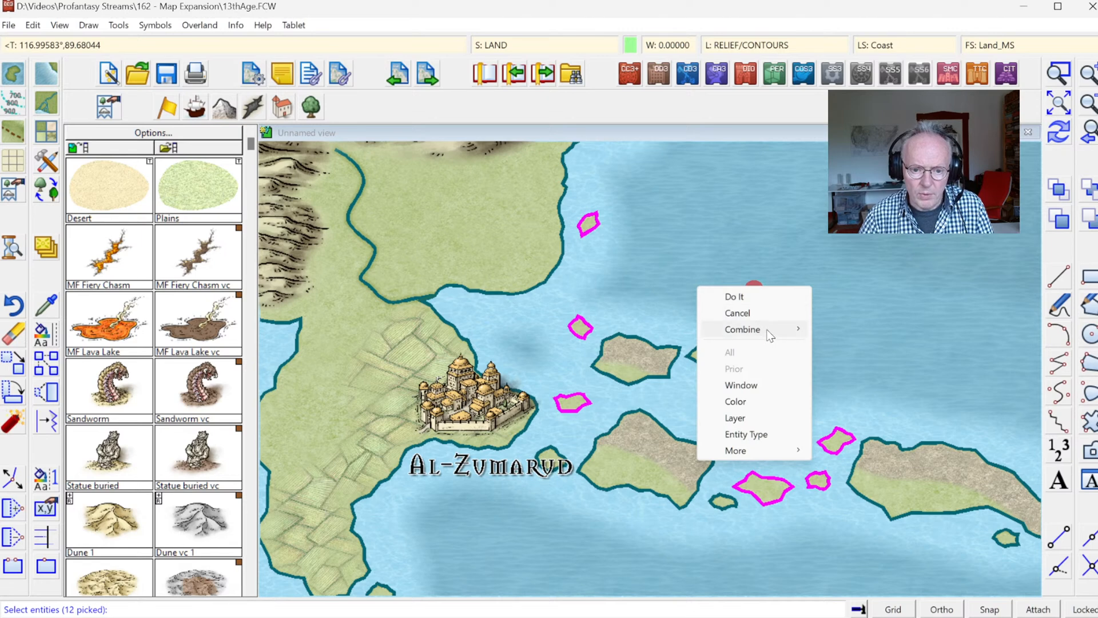
pyautogui.moveTo(766, 328)
pyautogui.click(828, 329)
pyautogui.rightClick(829, 328)
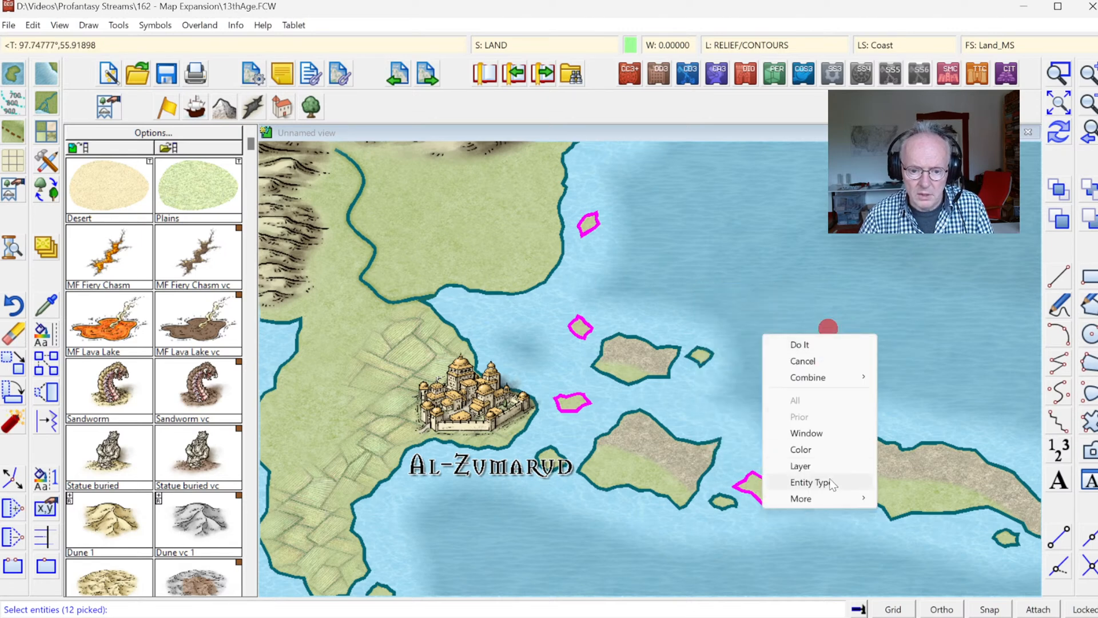
pyautogui.click(828, 464)
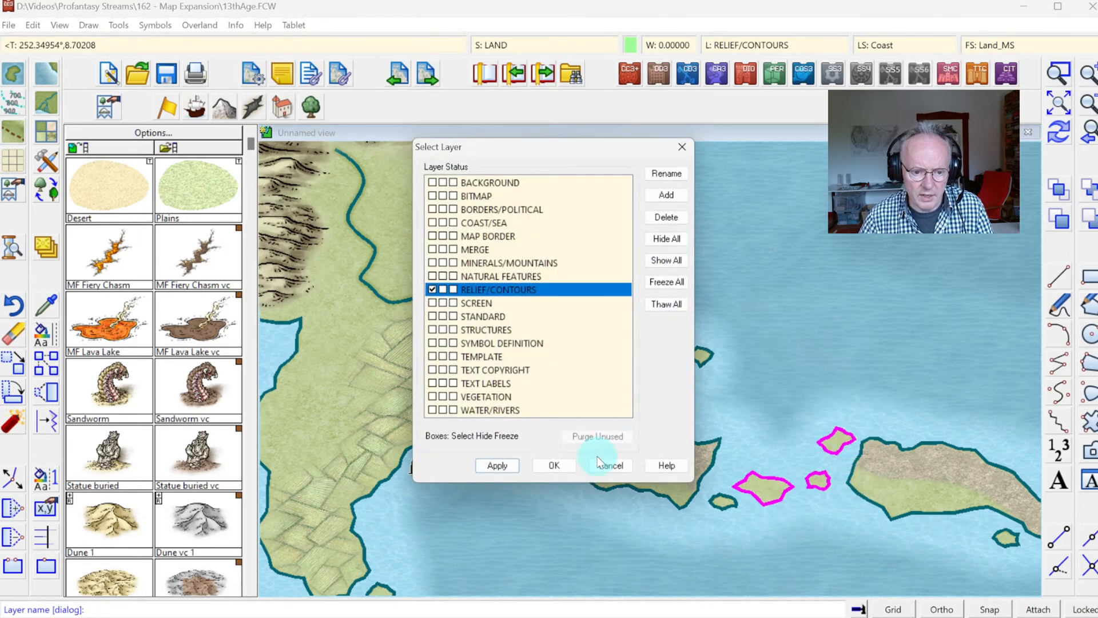
pyautogui.click(565, 464)
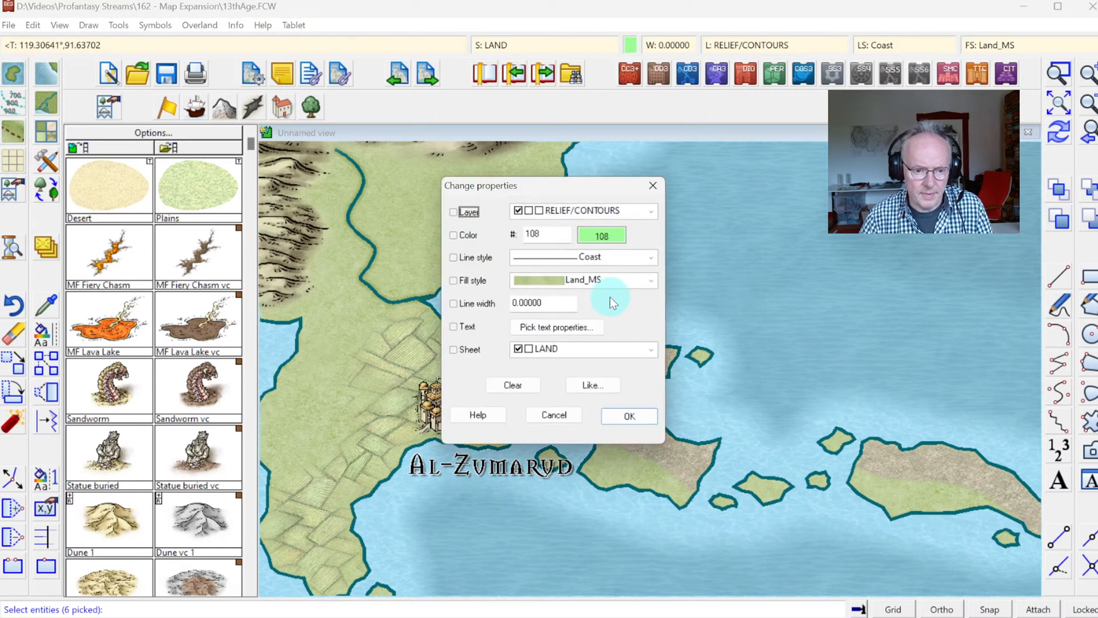
# Step: Change only the fill style of the selected small islands to Mountains Background_MS and redraw the map
pyautogui.click(456, 280)
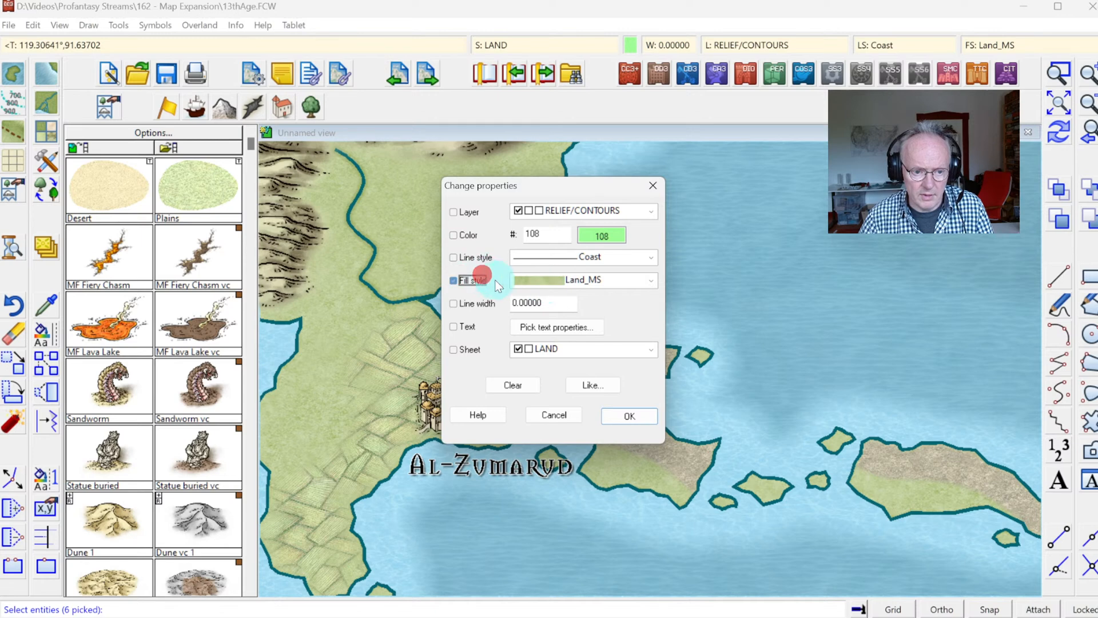
pyautogui.click(572, 282)
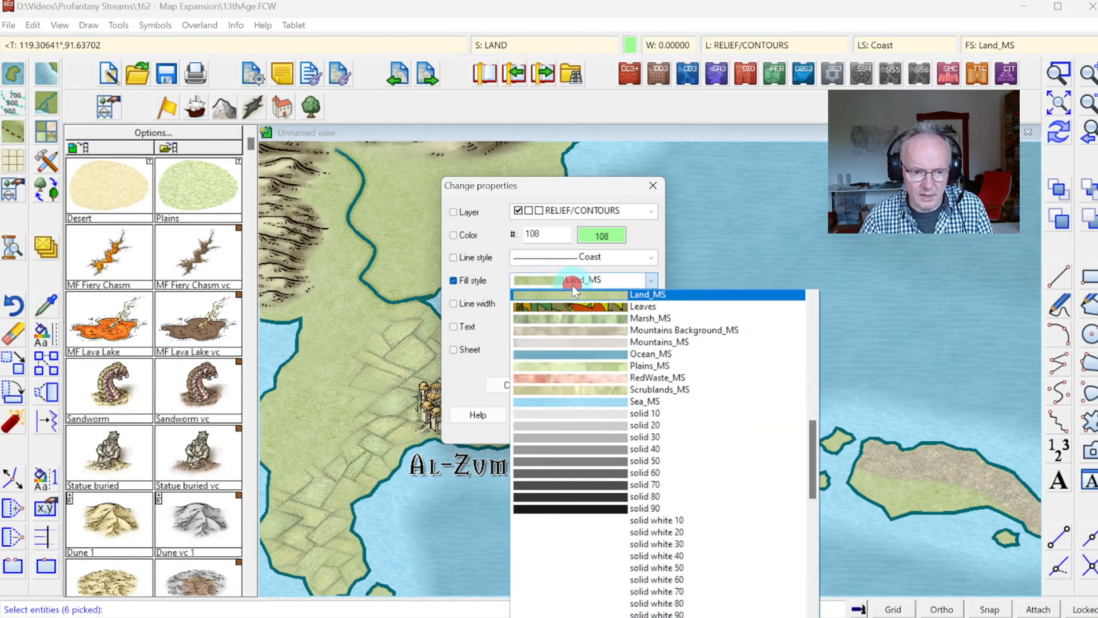
pyautogui.click(661, 330)
pyautogui.click(624, 416)
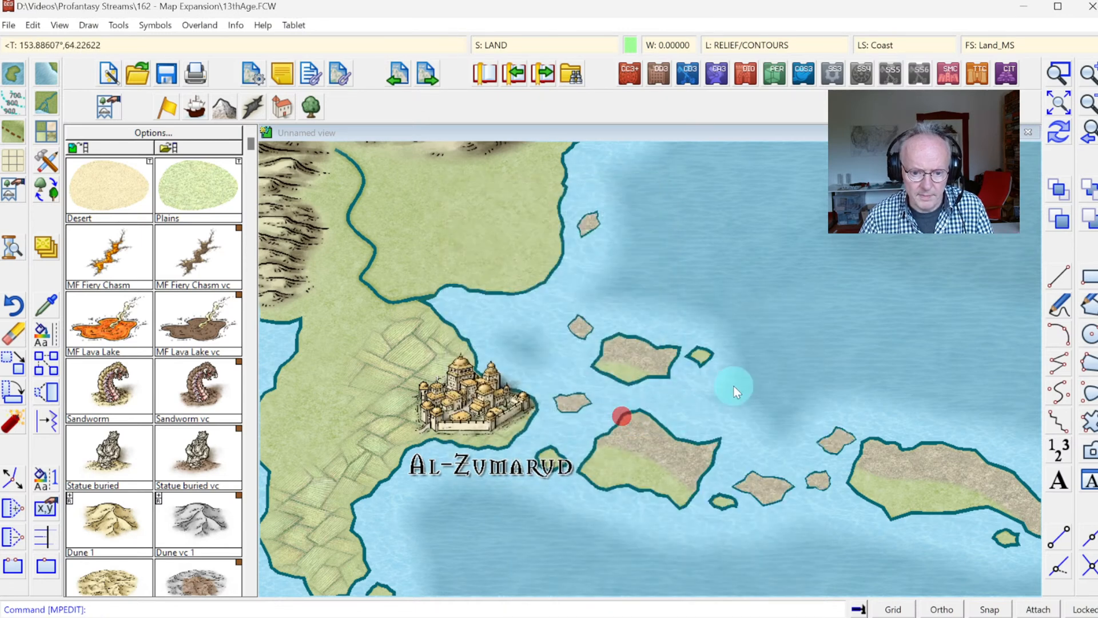
pyautogui.click(1059, 134)
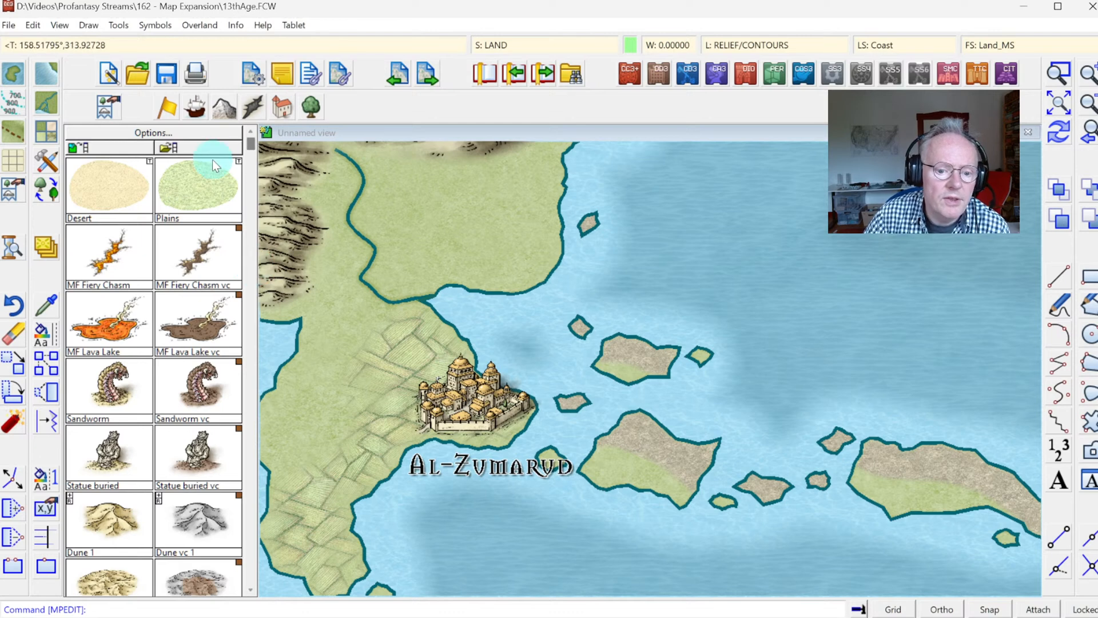
# Step: Browse the mountain and natural feature symbol catalogs for rocky terrain symbols suited to the islands
pyautogui.click(224, 107)
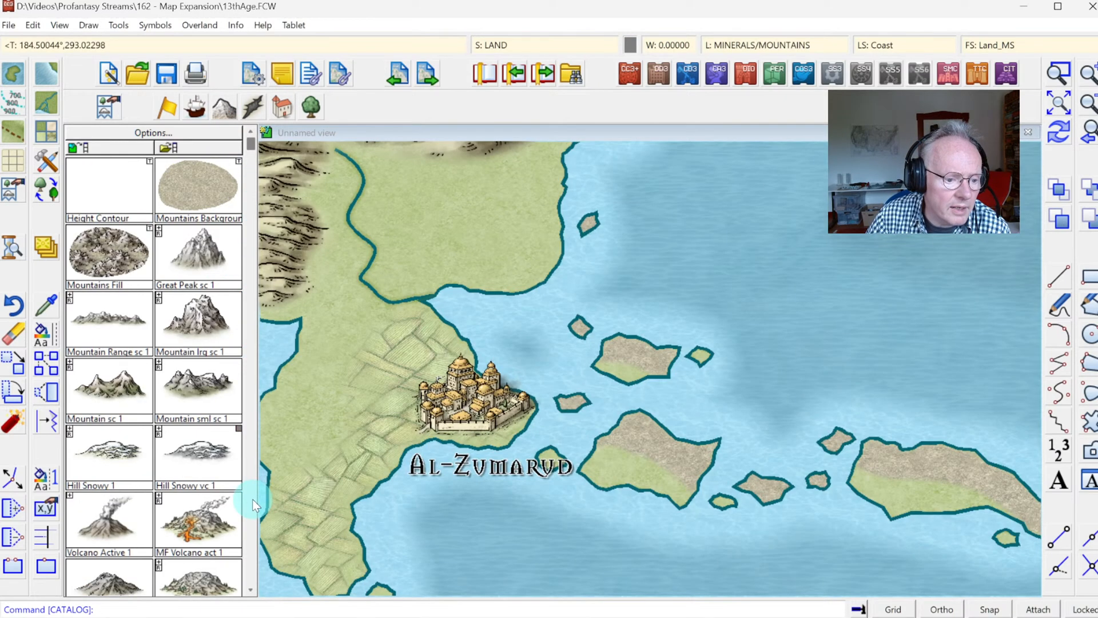
pyautogui.click(251, 500)
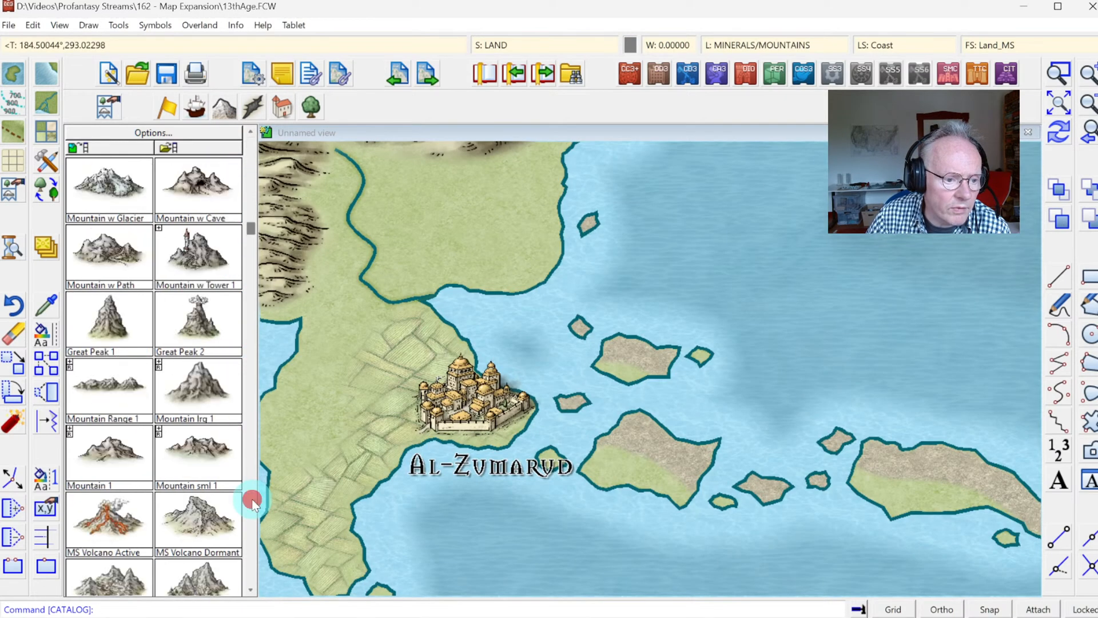
pyautogui.click(244, 104)
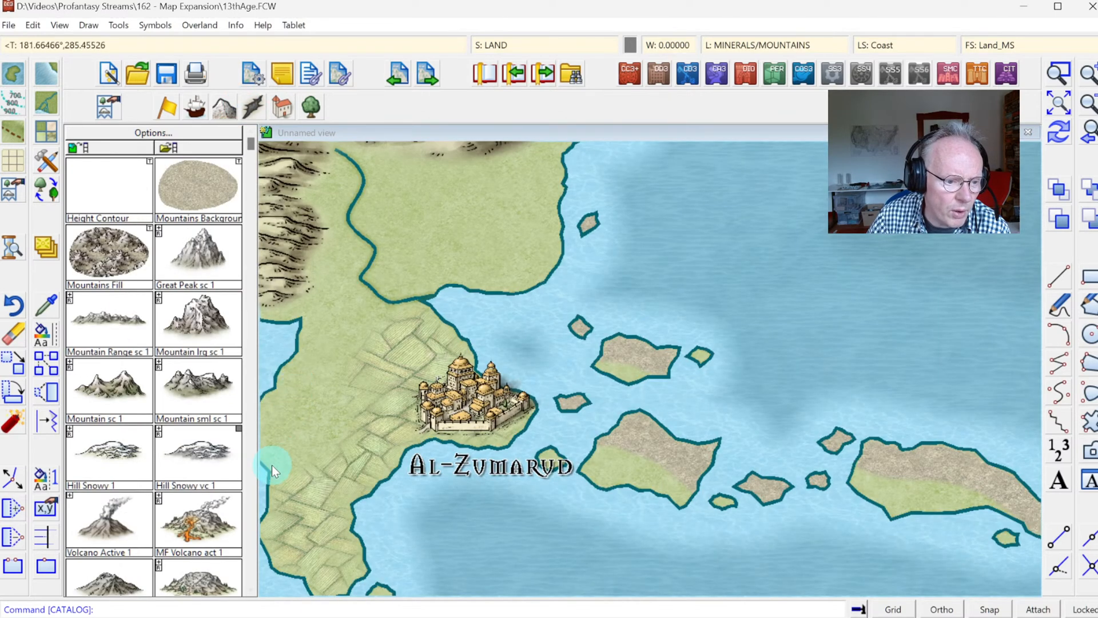
pyautogui.click(231, 116)
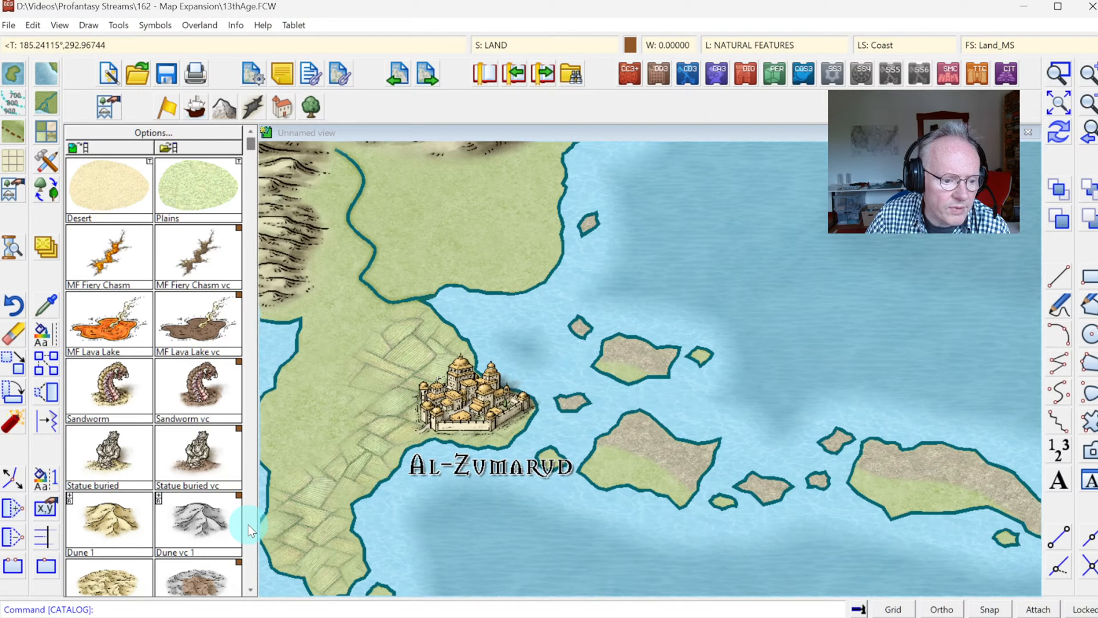
pyautogui.click(250, 525)
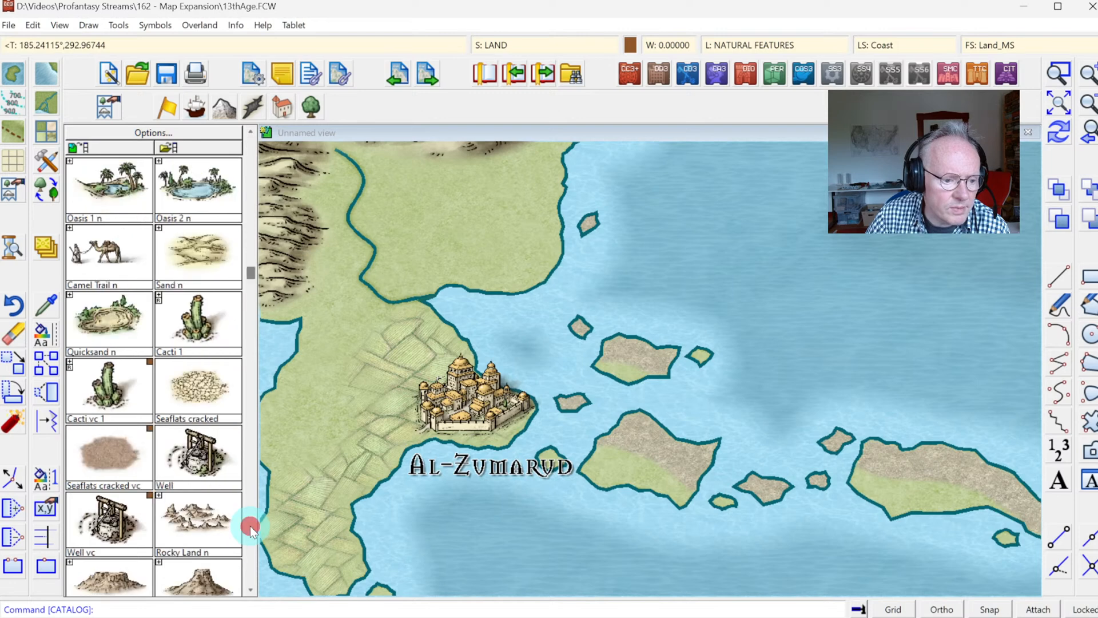
pyautogui.click(249, 526)
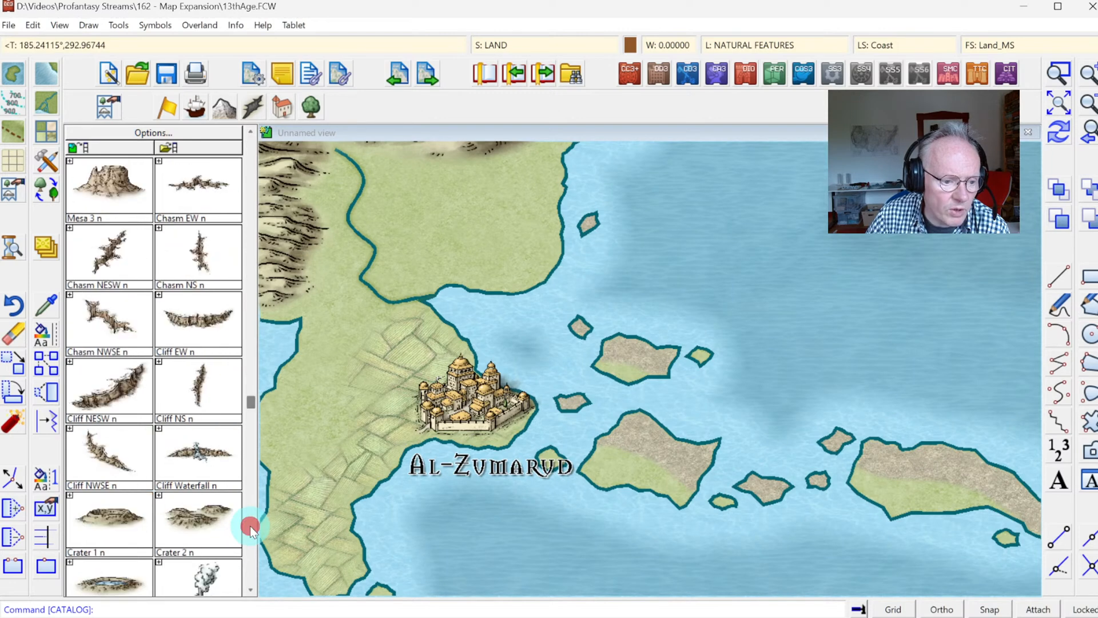
pyautogui.click(250, 526)
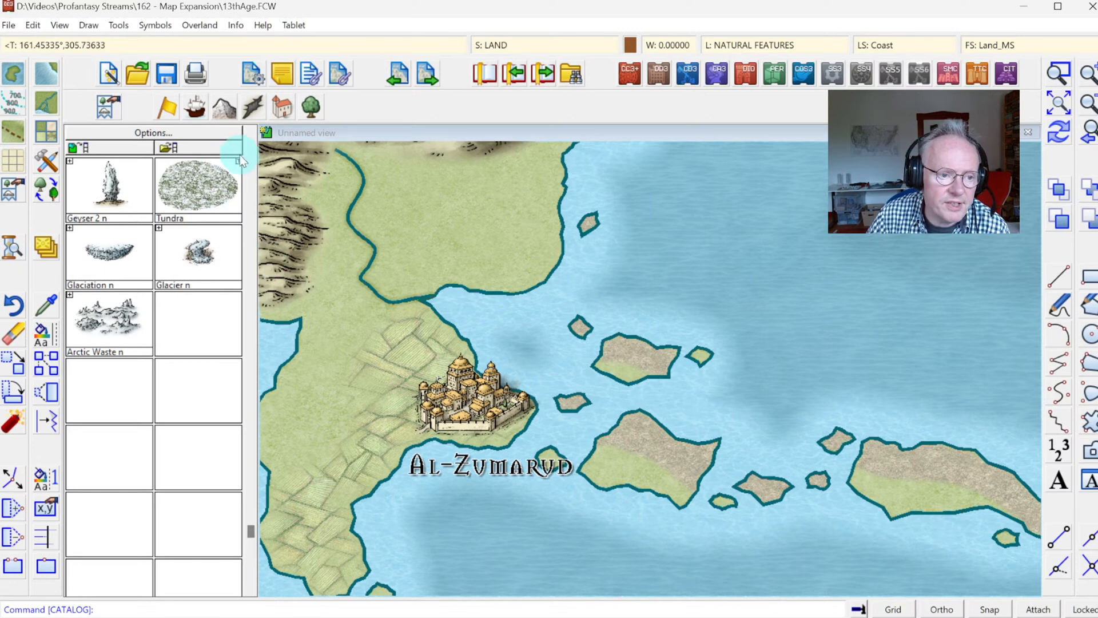
pyautogui.click(253, 148)
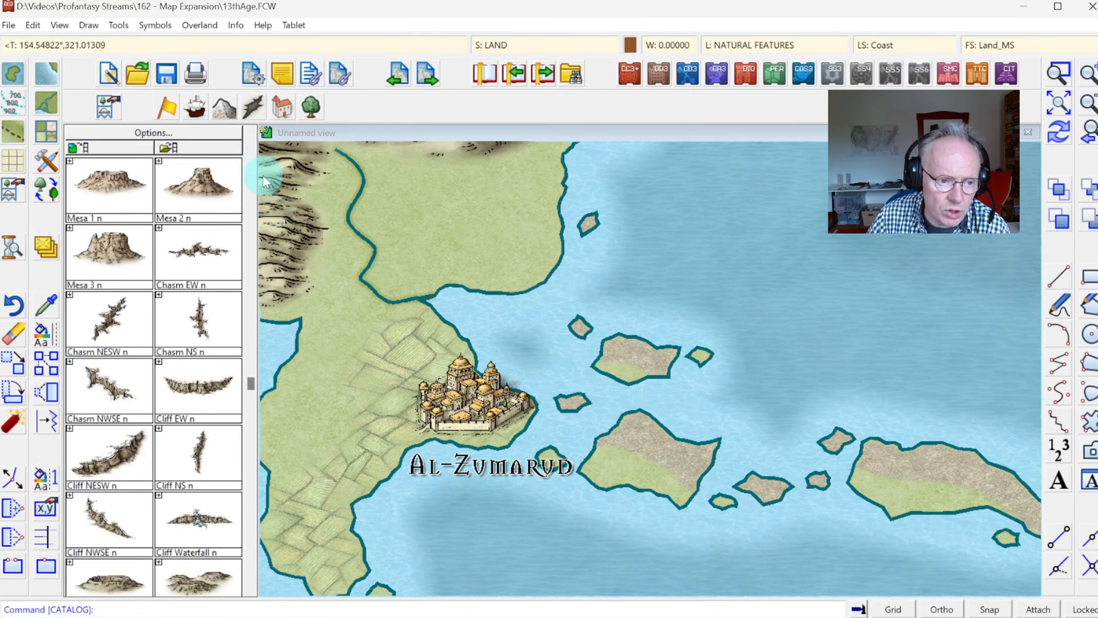
pyautogui.click(249, 159)
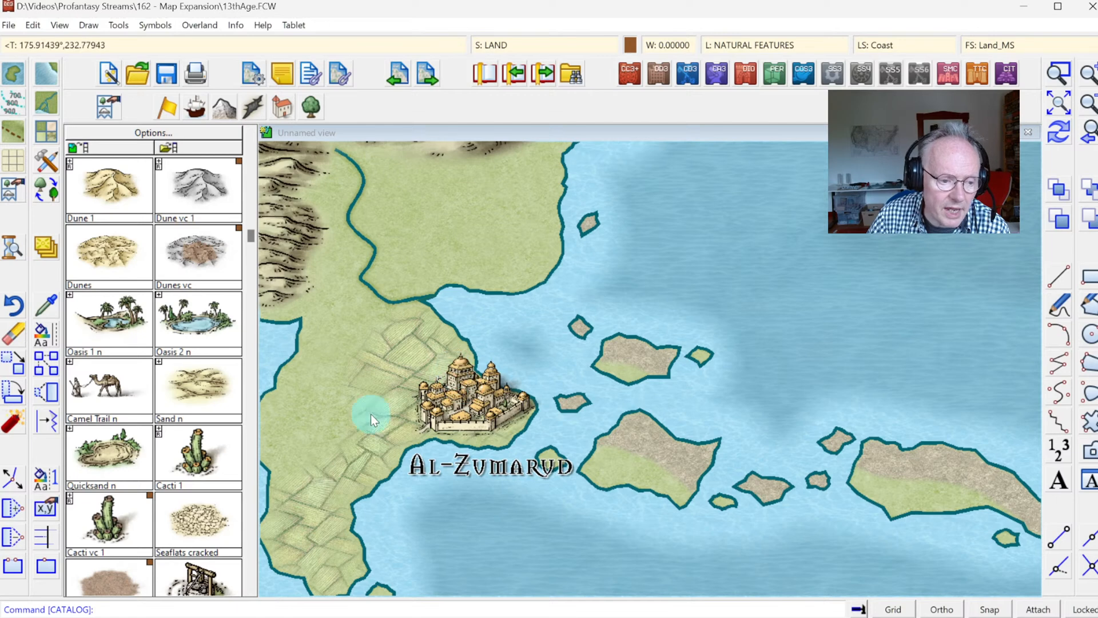
pyautogui.click(250, 165)
pyautogui.click(250, 308)
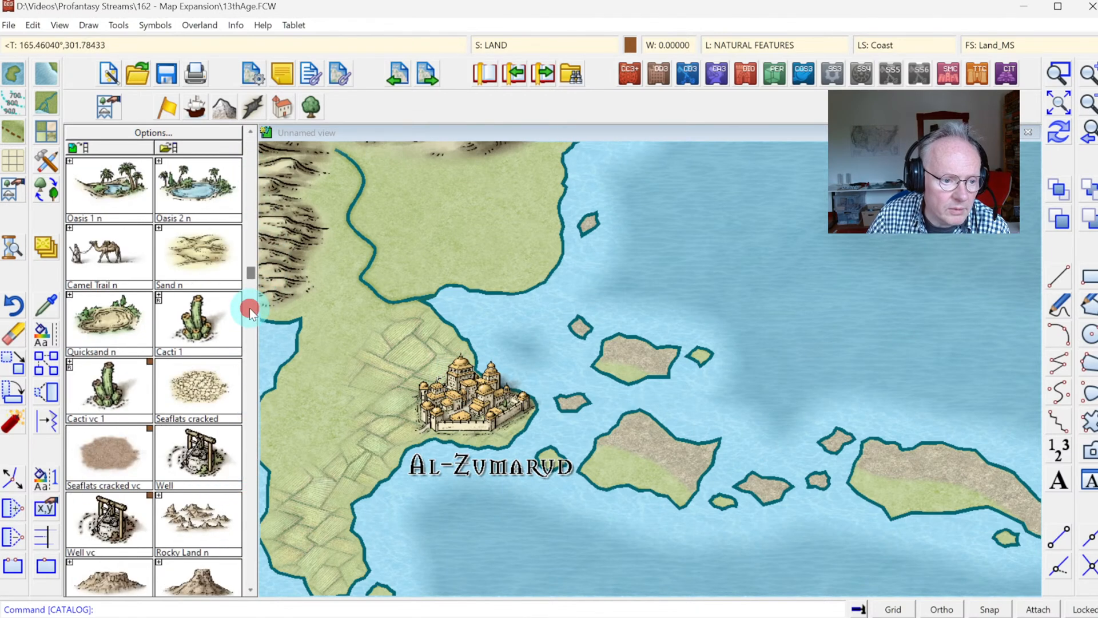
pyautogui.click(252, 321)
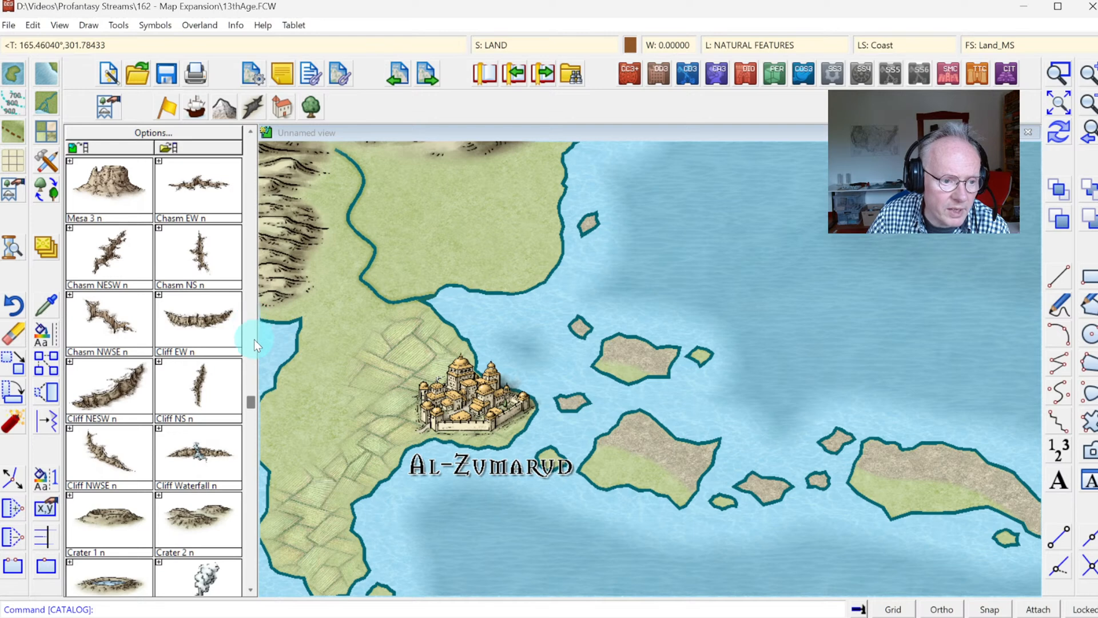
pyautogui.click(251, 424)
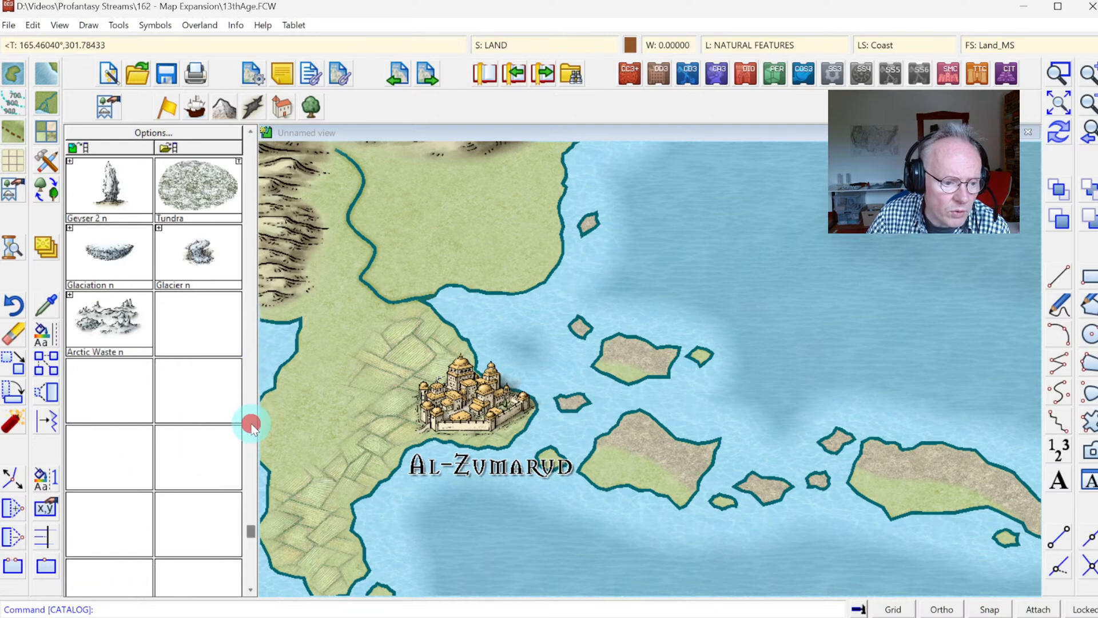
# Step: Place a Rocky Land n symbol on the large easternmost island of the chain near Al-Zumarud
pyautogui.click(252, 137)
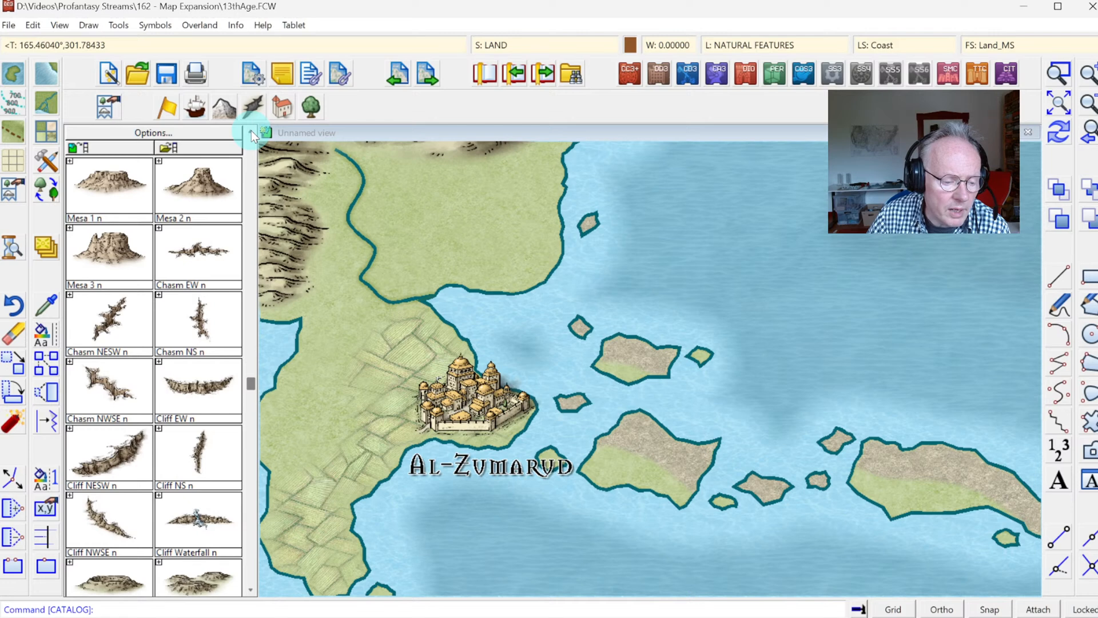
pyautogui.click(252, 132)
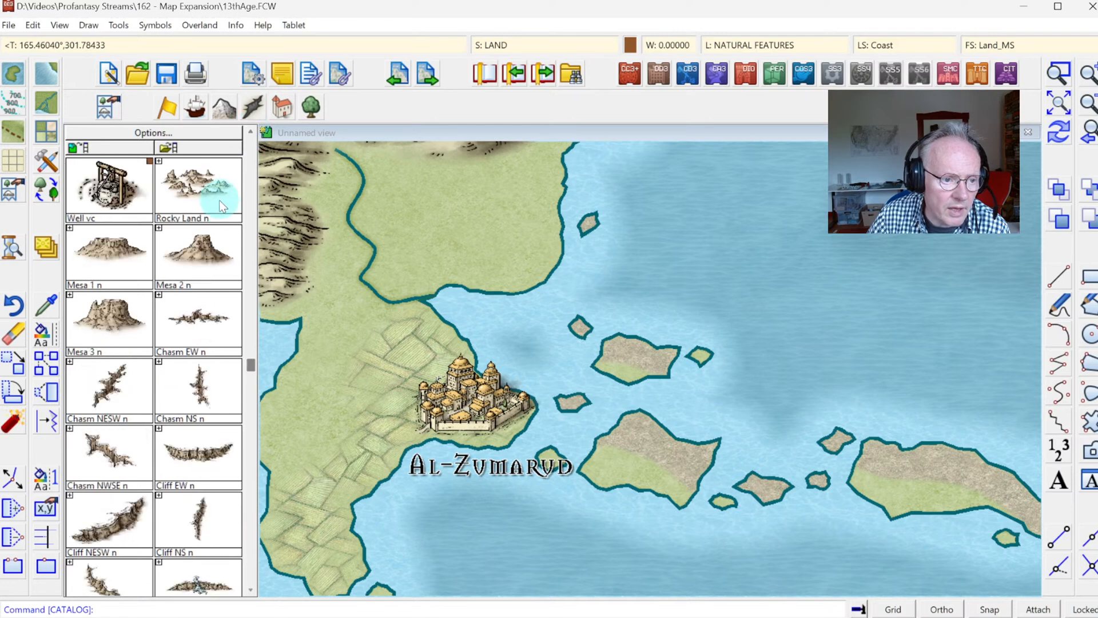
pyautogui.click(208, 186)
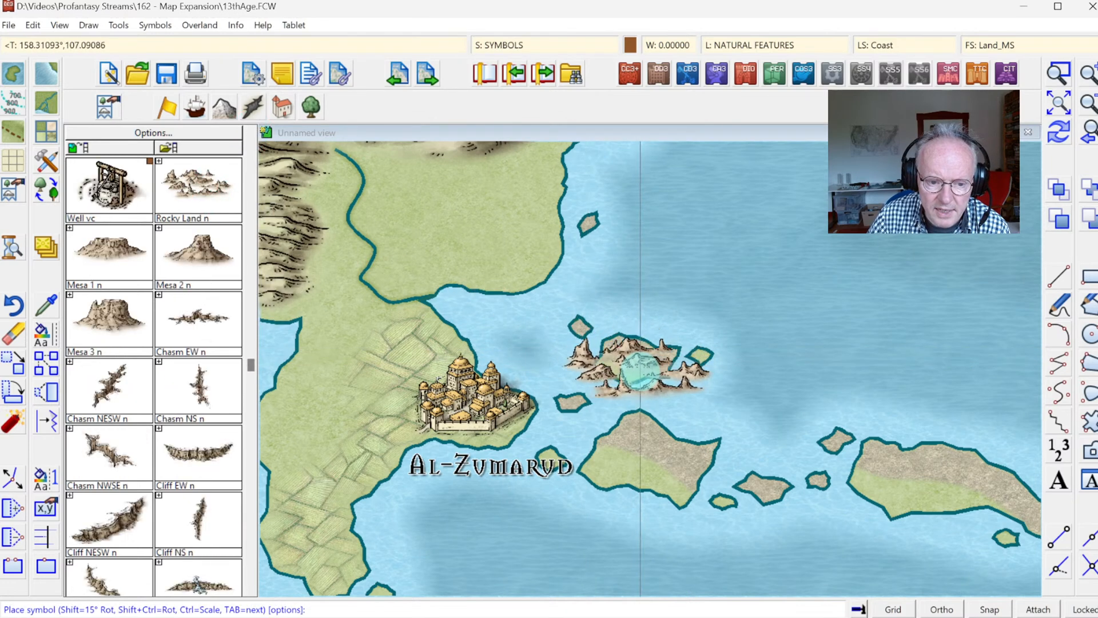
pyautogui.click(936, 481)
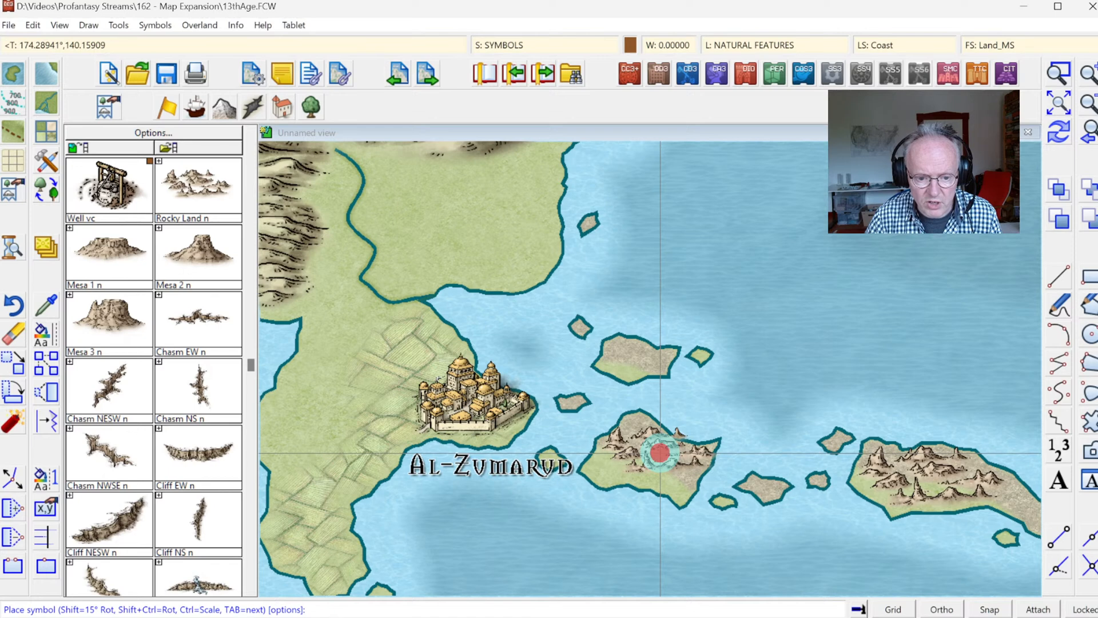
# Step: Set the Rocky Land n symbol's scale to 0.7 and place it on the large island just southeast of Al-Zumarud
pyautogui.rightClick(660, 452)
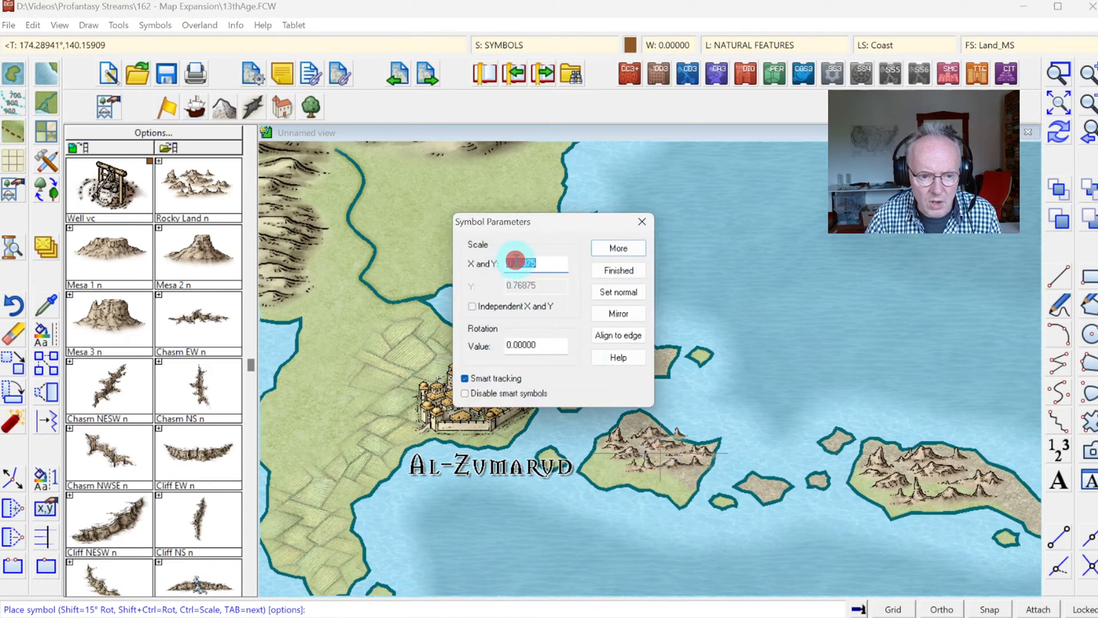
pyautogui.press('BackSpace')
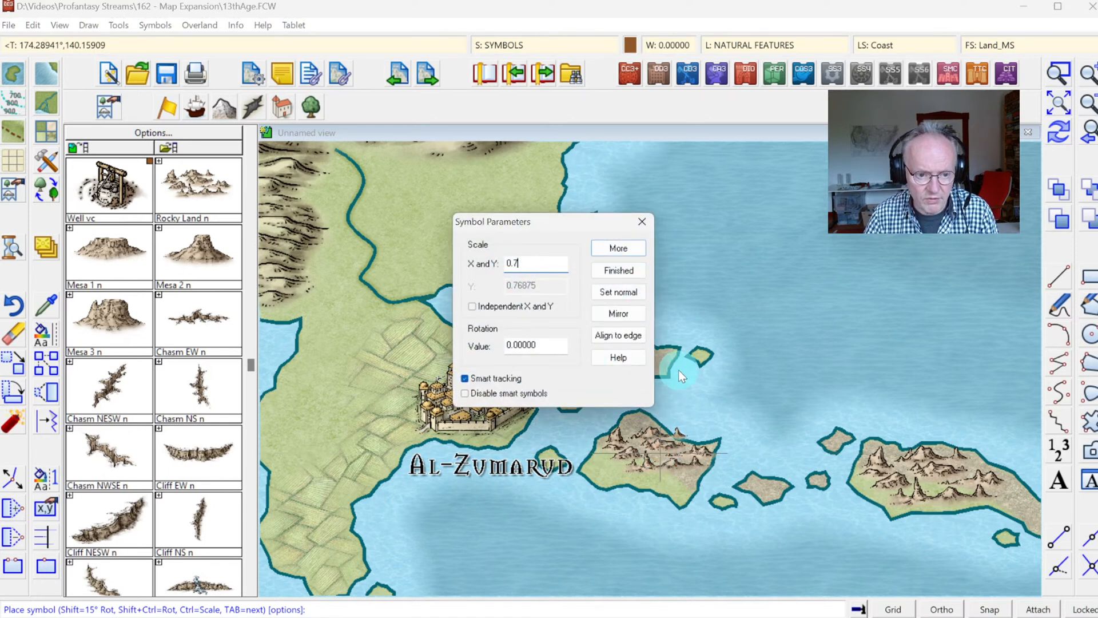
pyautogui.click(602, 248)
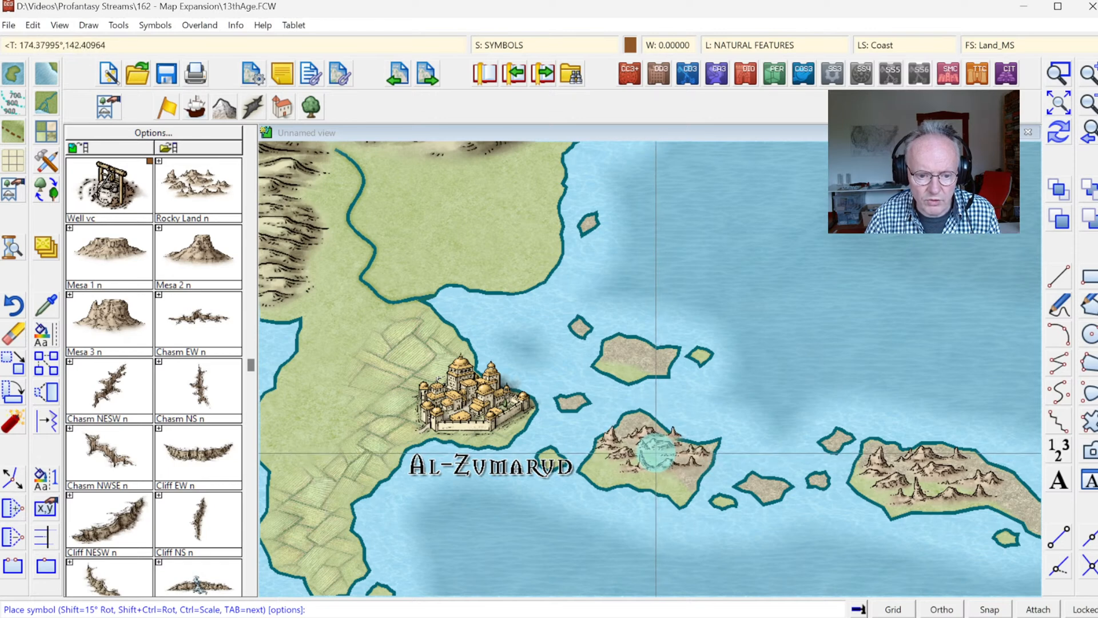
pyautogui.rightClick(356, 342)
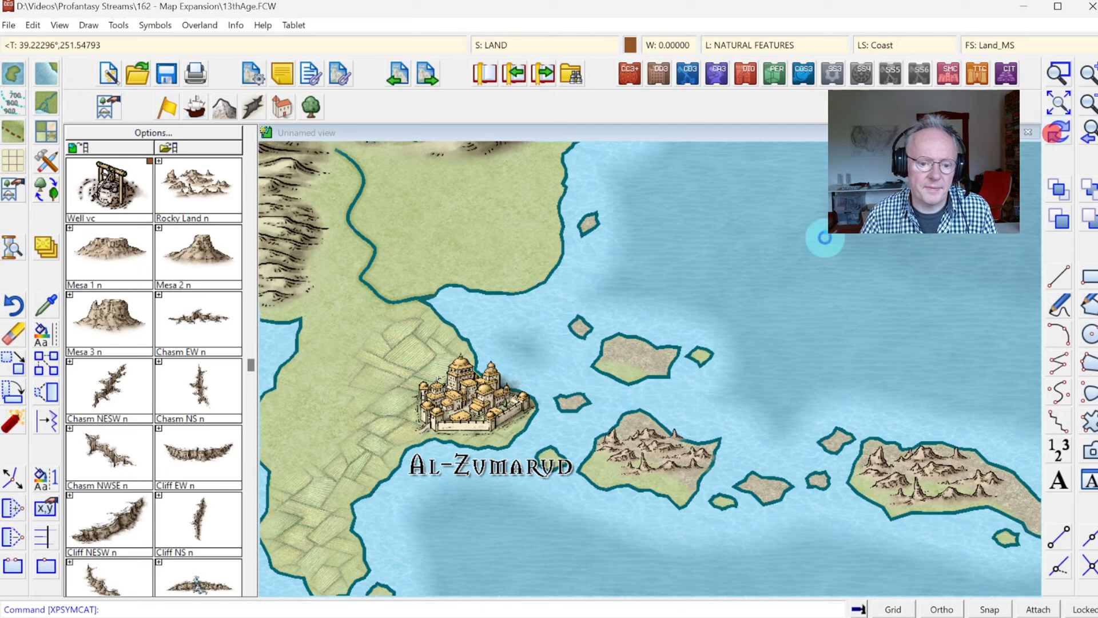
# Step: Place Scrubland Tree 1 symbols on the islet beside Al-Zumarud and along the green southern edge of the large island southeast of the city
pyautogui.click(322, 114)
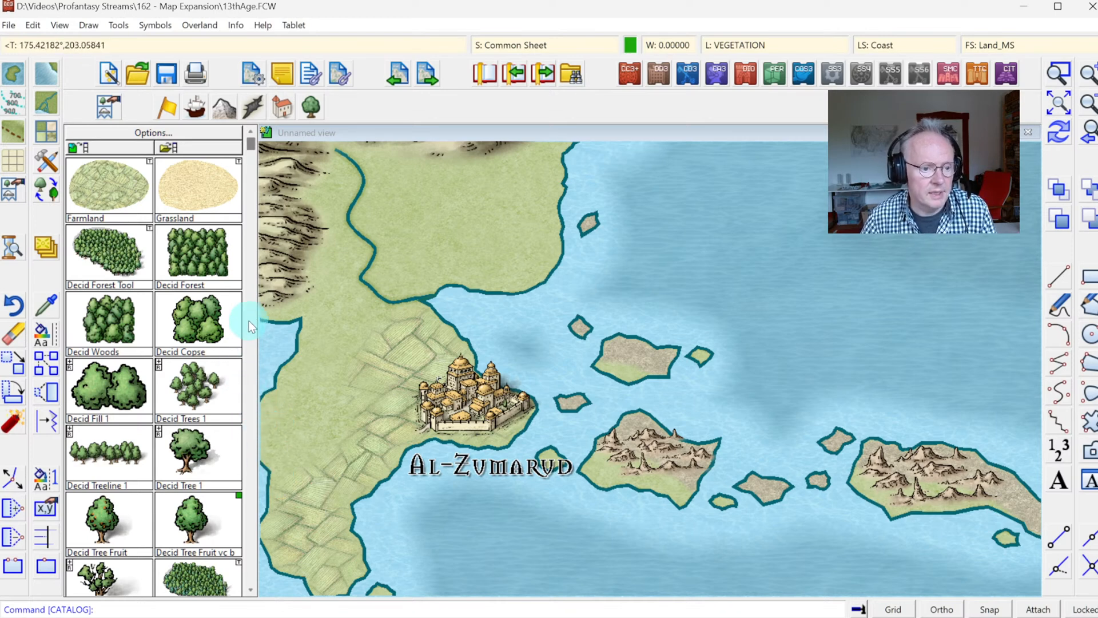
pyautogui.click(250, 405)
pyautogui.click(250, 405)
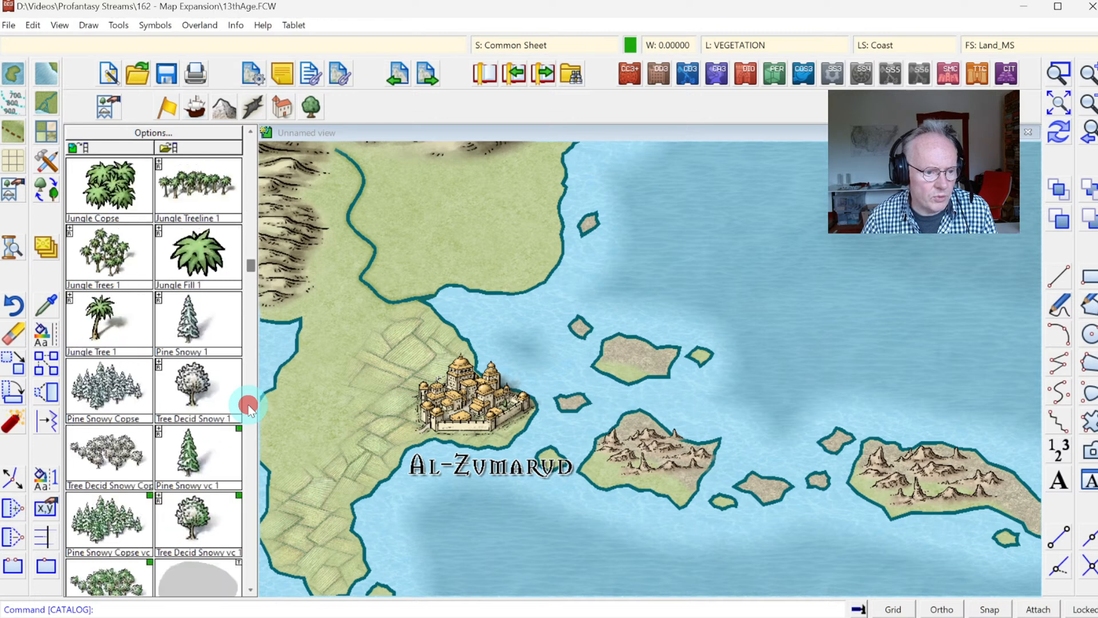
pyautogui.click(250, 405)
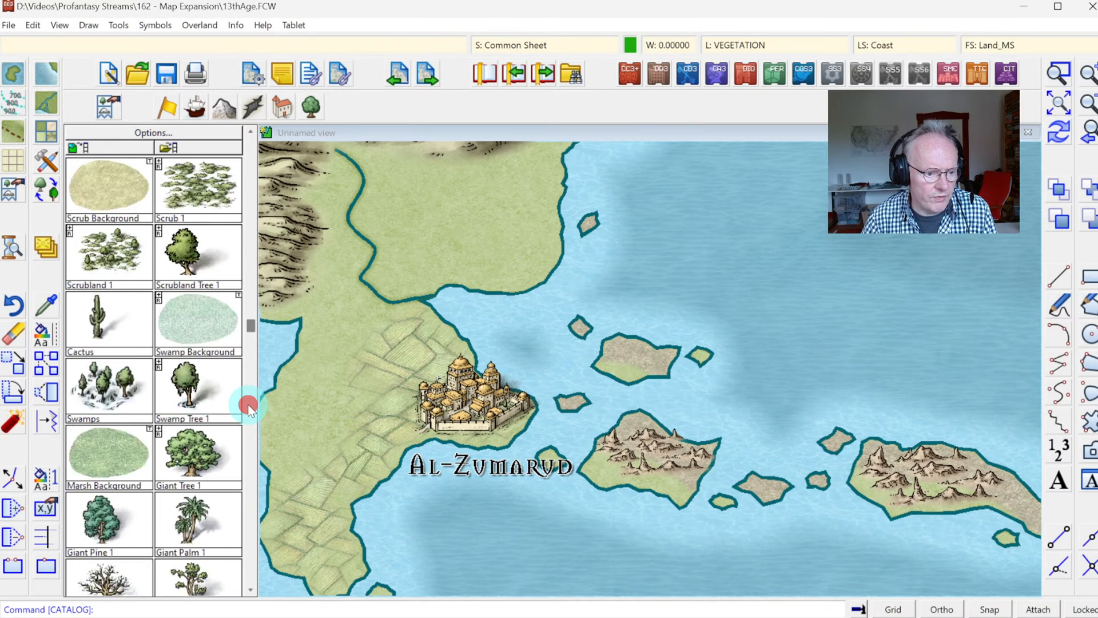
pyautogui.click(215, 287)
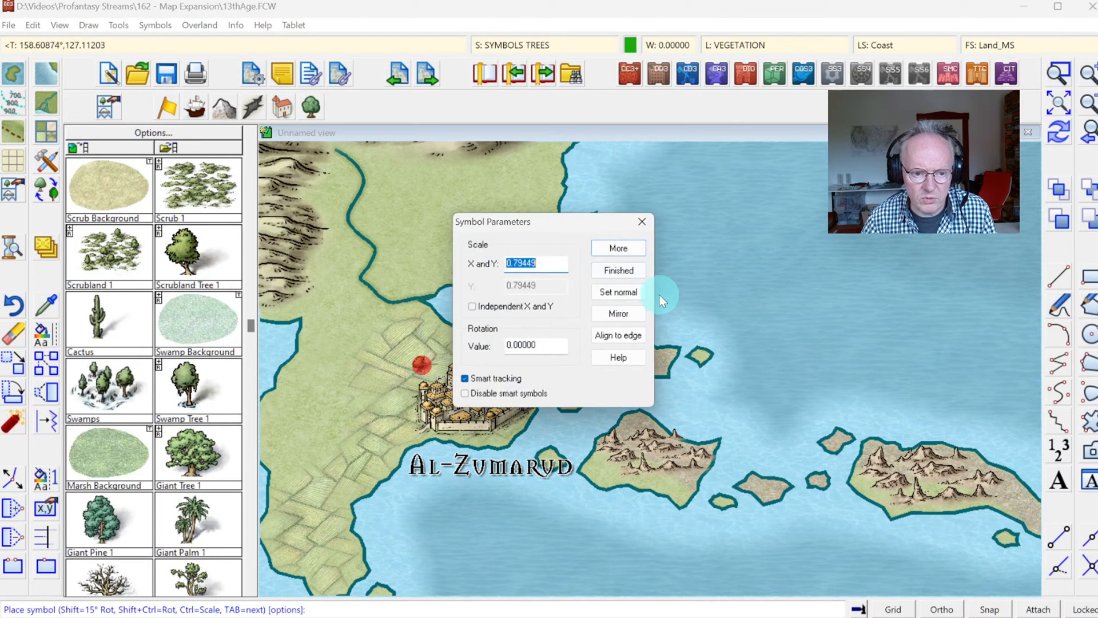
pyautogui.click(615, 243)
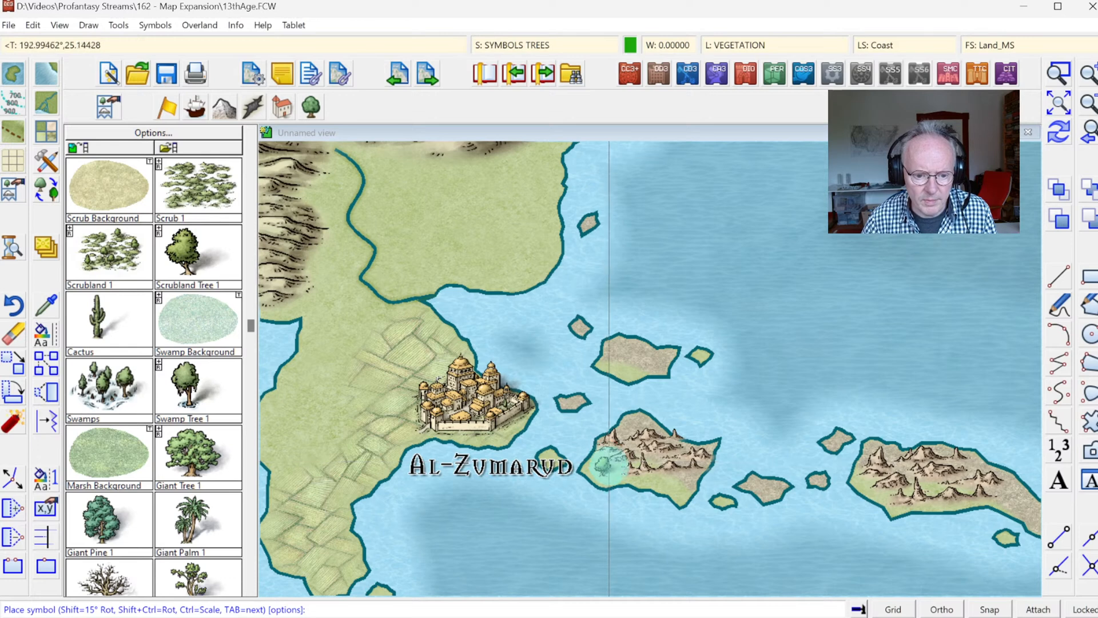
pyautogui.click(605, 464)
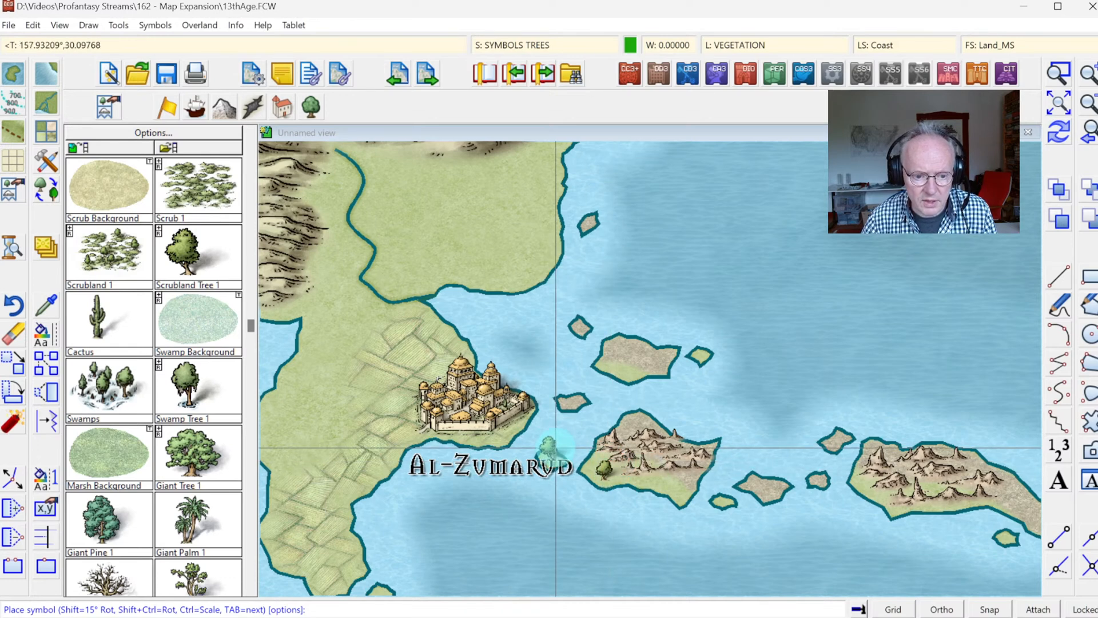
pyautogui.click(551, 452)
pyautogui.click(681, 484)
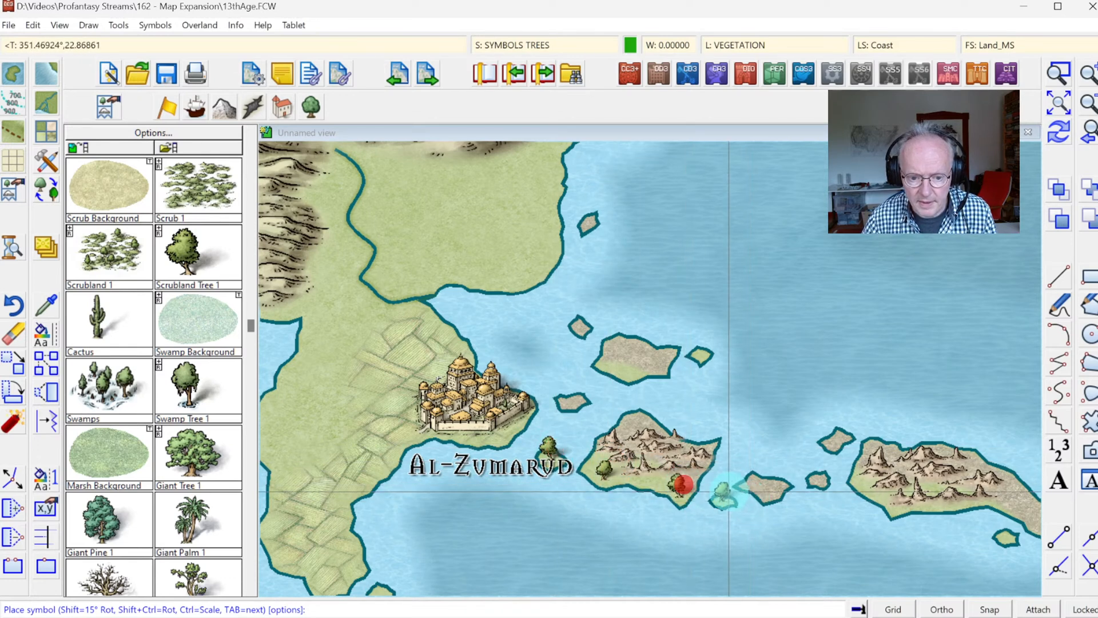
# Step: Place Scrubland Tree 1 symbols on the green southern part of the large easternmost island and on the green islets west and southeast of it
pyautogui.click(722, 492)
pyautogui.click(865, 481)
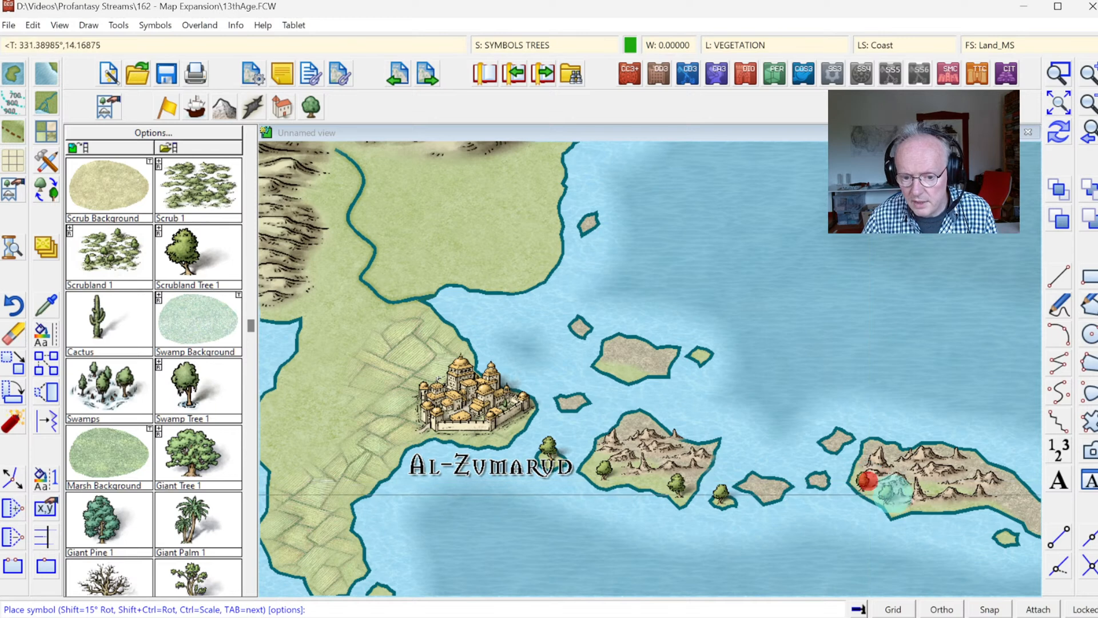
pyautogui.click(896, 500)
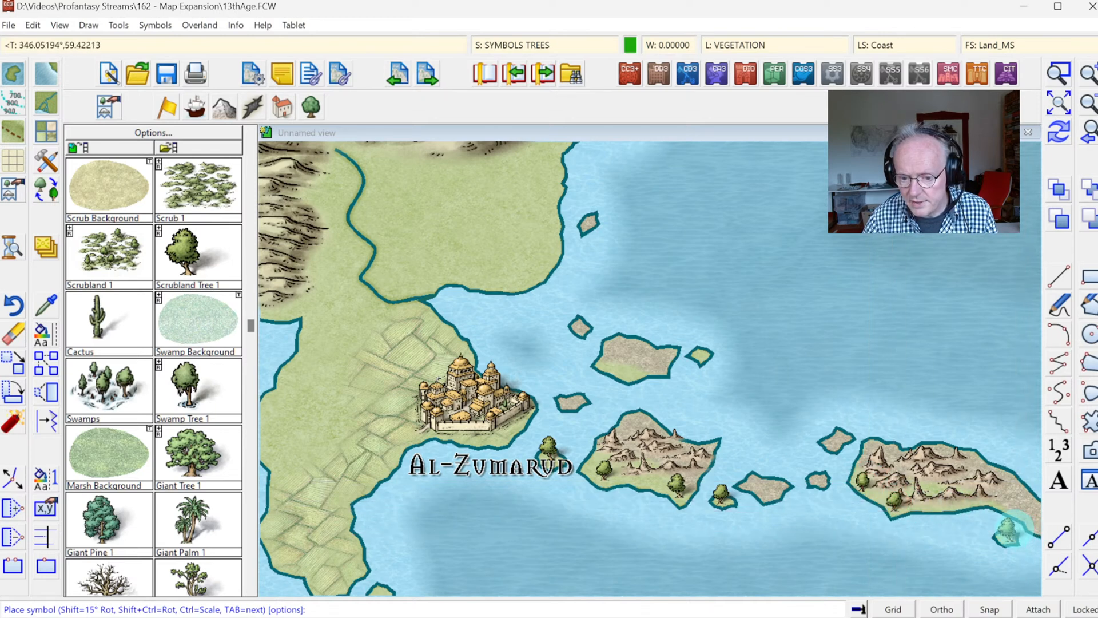
pyautogui.click(1002, 529)
pyautogui.click(1034, 486)
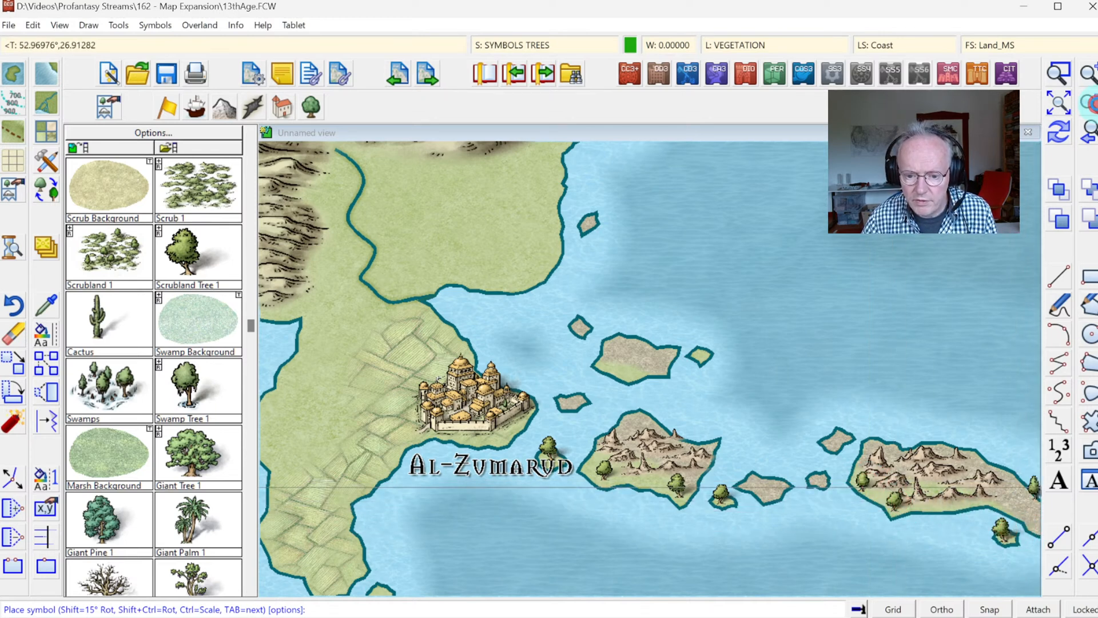
# Step: Add two Scrubland Tree 1 symbols to the green part of the northern island east of Al-Zumarud
pyautogui.scroll(-3, 654, 374)
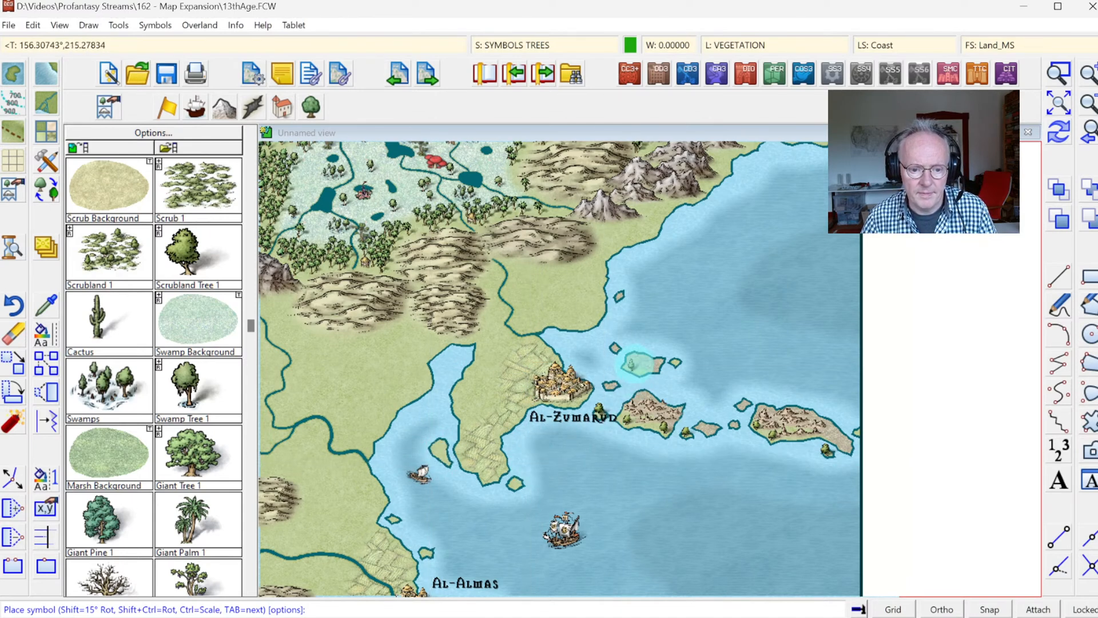
pyautogui.click(632, 362)
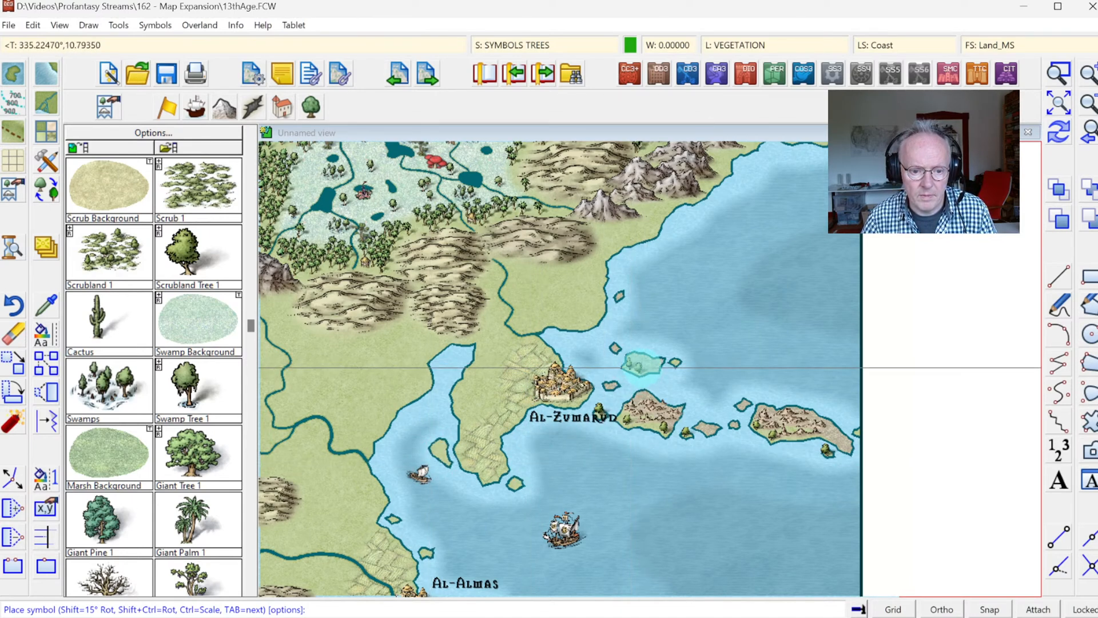
pyautogui.rightClick(641, 366)
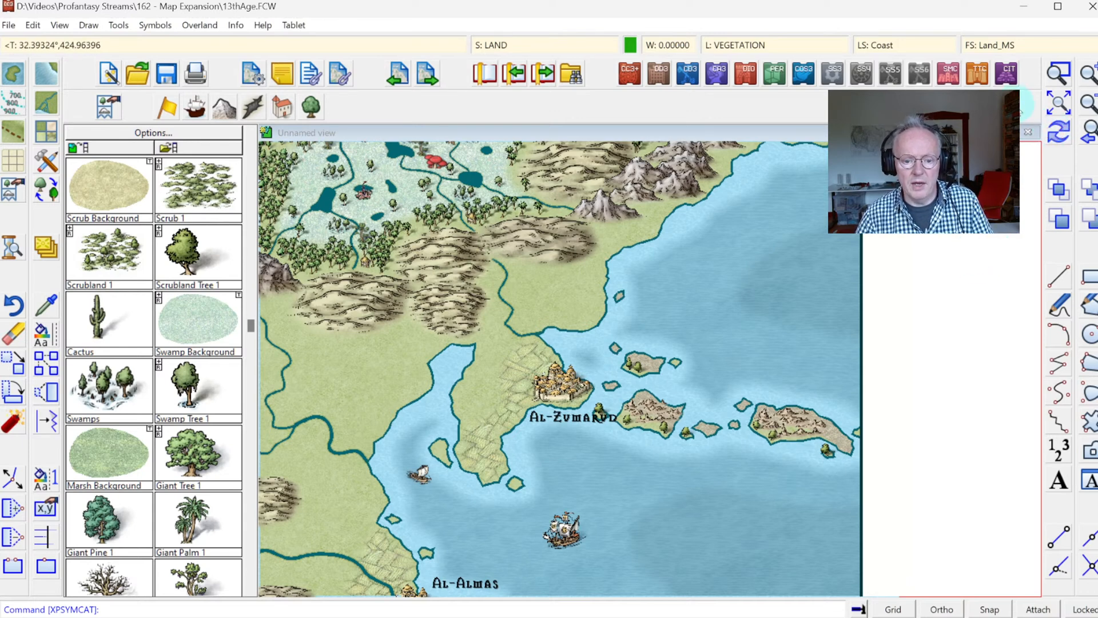
# Step: Place three Rocks at Sea n 1 symbols in the waters north of the island chain east of Al-Zumarud
pyautogui.click(1059, 74)
pyautogui.click(503, 294)
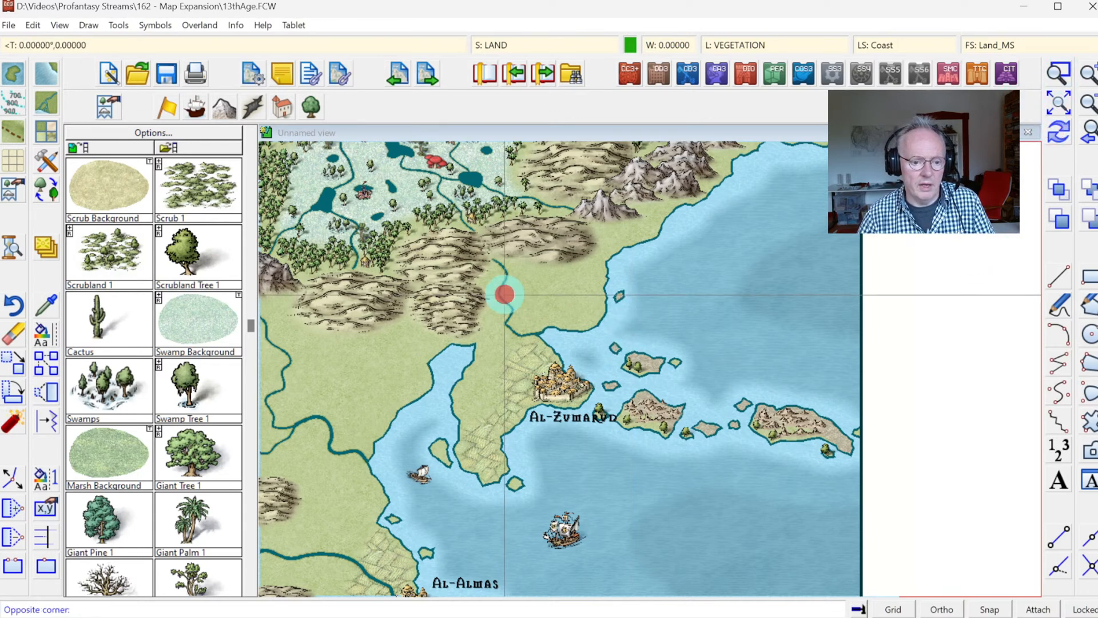
pyautogui.click(886, 517)
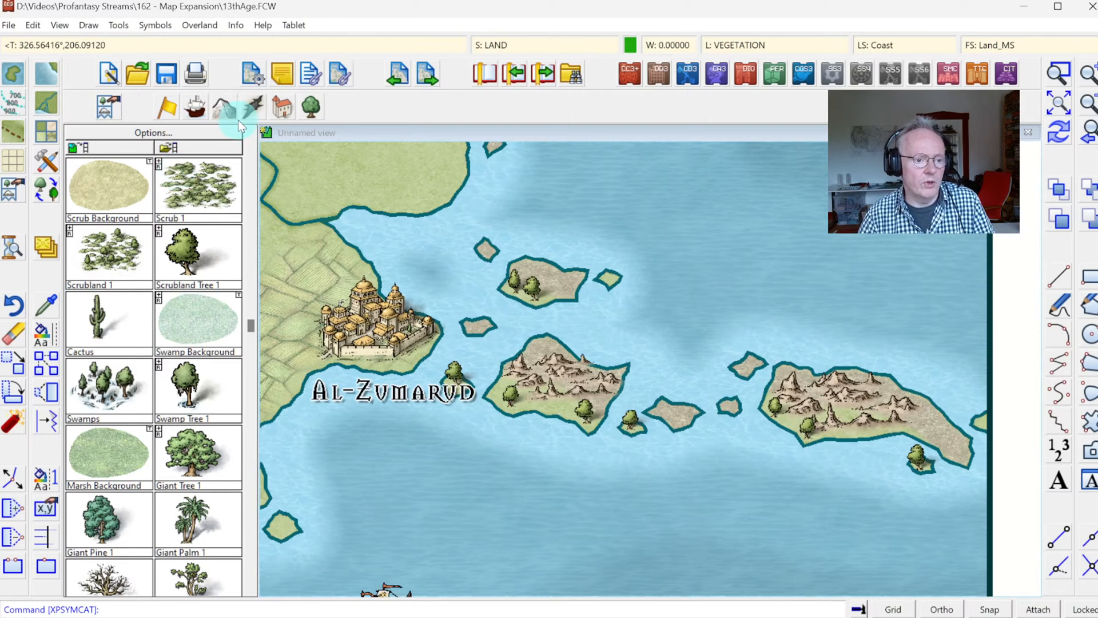
pyautogui.click(281, 108)
pyautogui.click(194, 107)
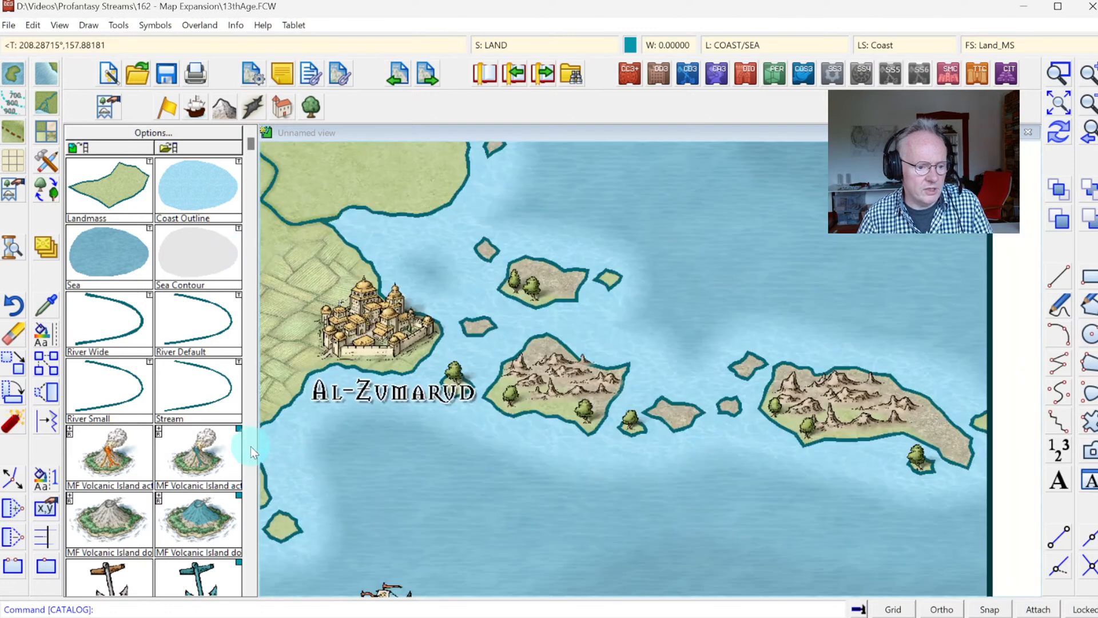
pyautogui.scroll(-5, 250, 489)
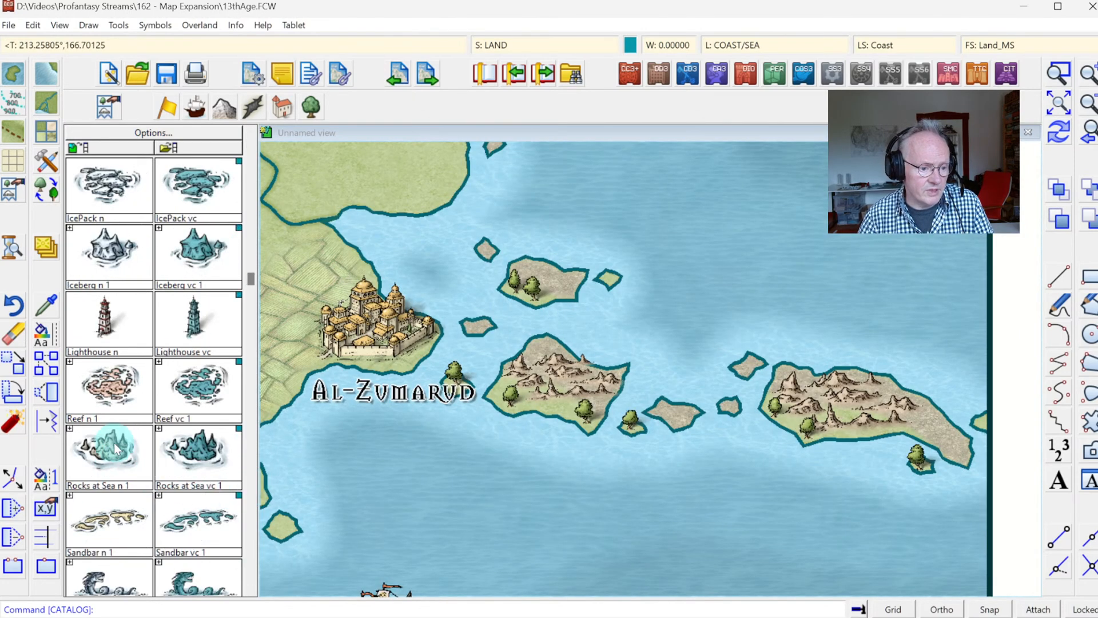
pyautogui.click(248, 590)
pyautogui.click(141, 359)
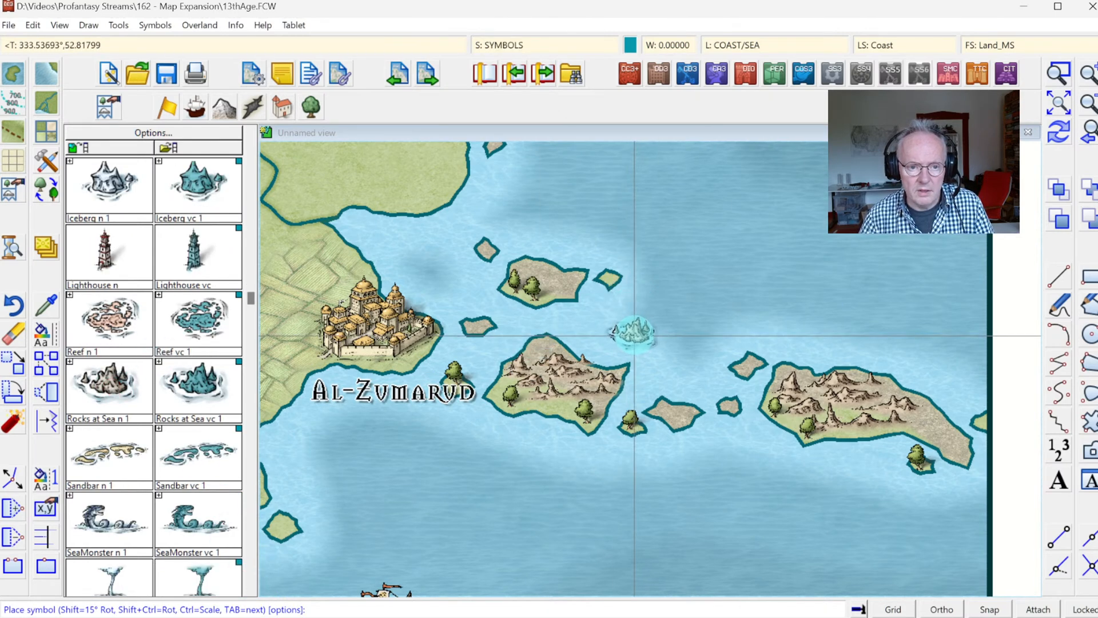
pyautogui.click(634, 335)
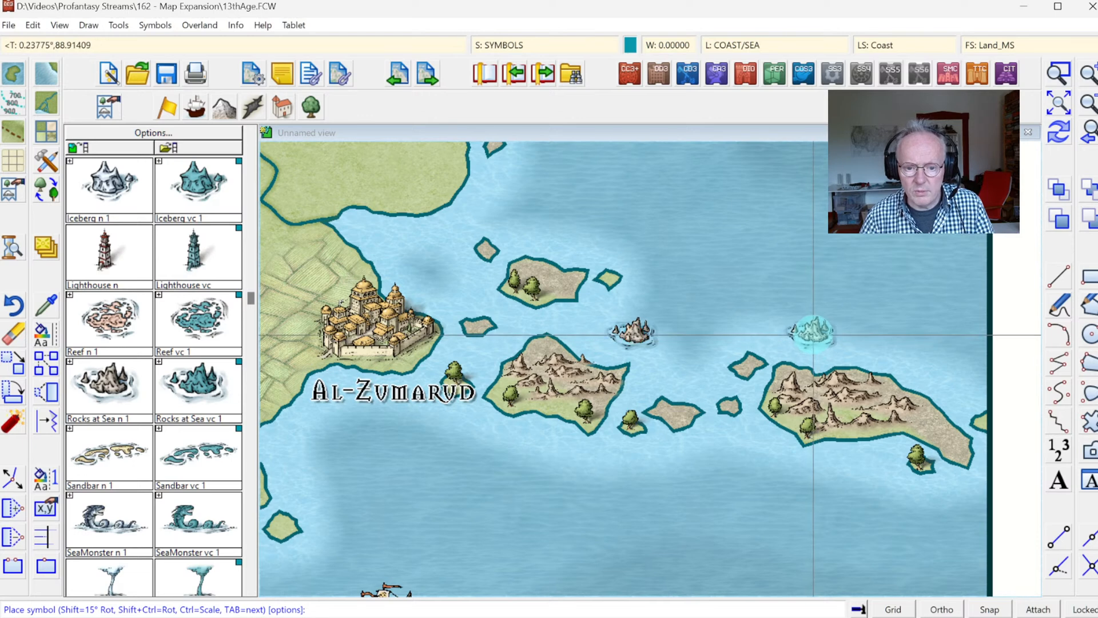
pyautogui.click(817, 337)
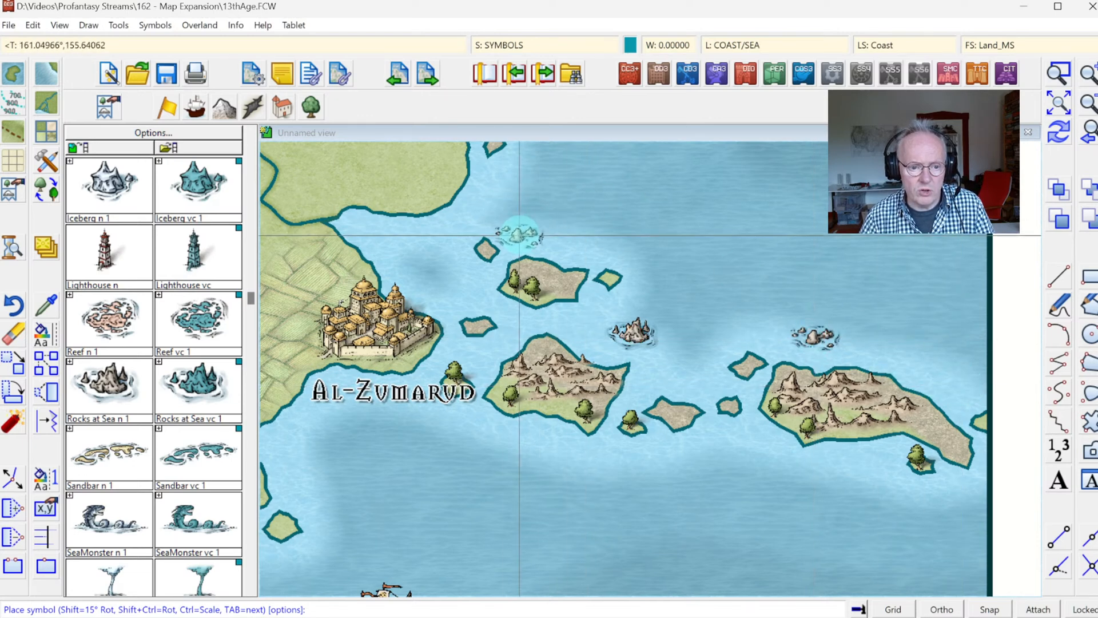
pyautogui.click(519, 231)
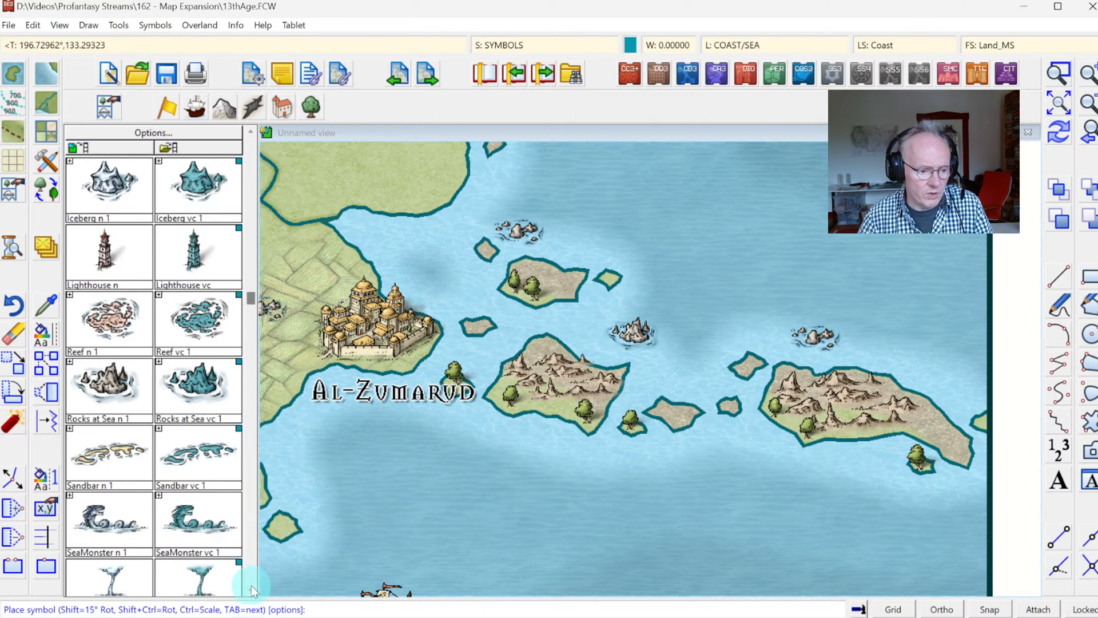
# Step: Set the natural-coloured waterspout symbol's scale to 2 and place it in the open sea north of the island chain
pyautogui.click(125, 589)
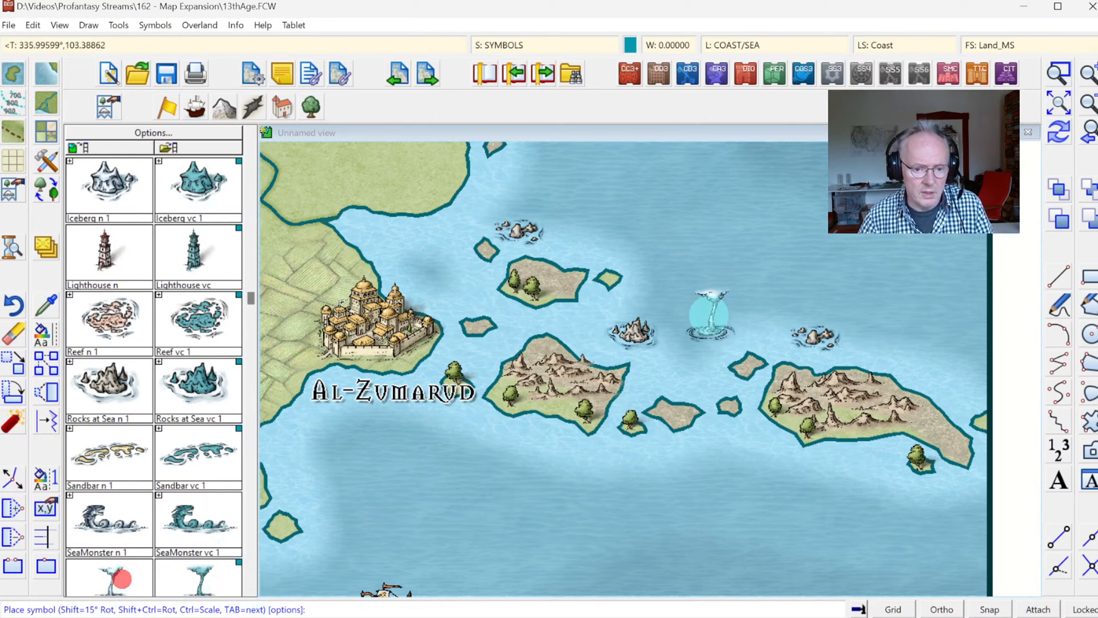
pyautogui.press('ctrl')
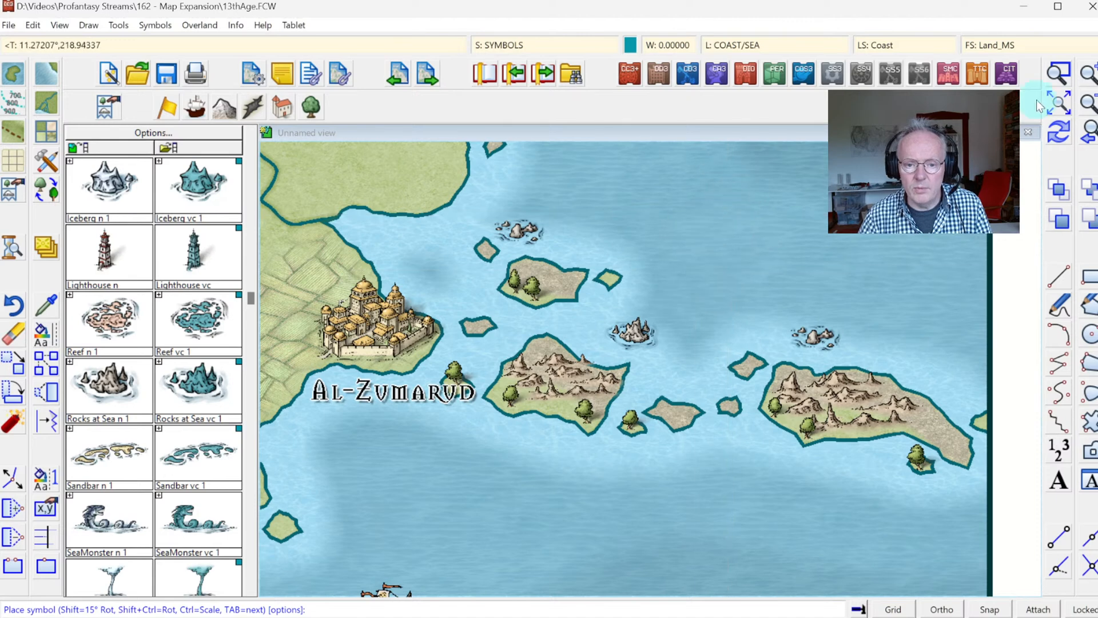
pyautogui.scroll(-2, 694, 315)
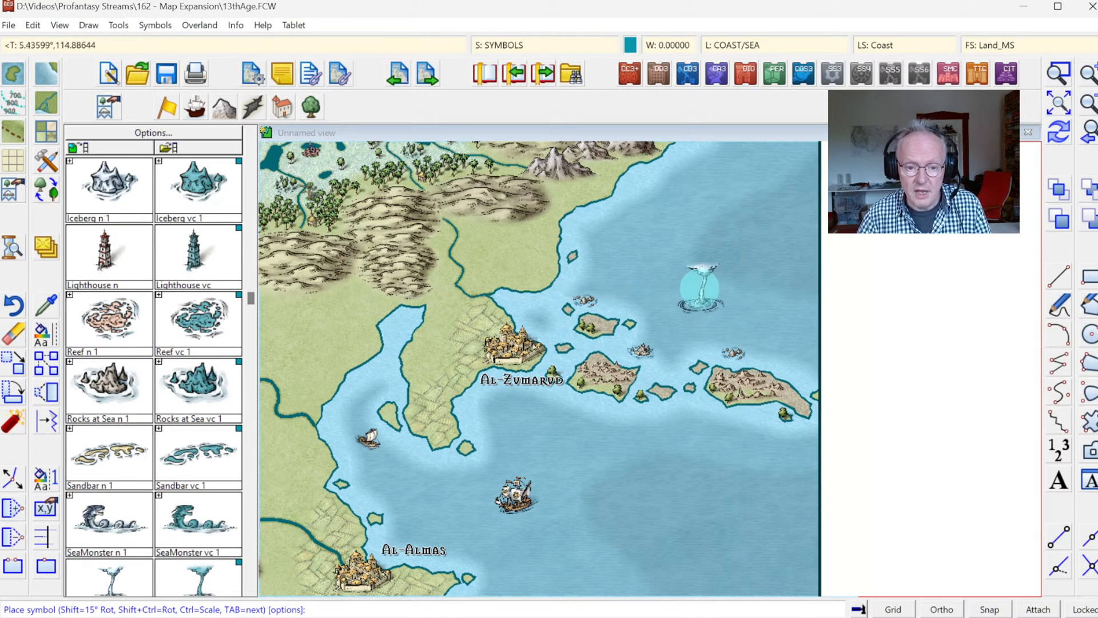
pyautogui.rightClick(699, 290)
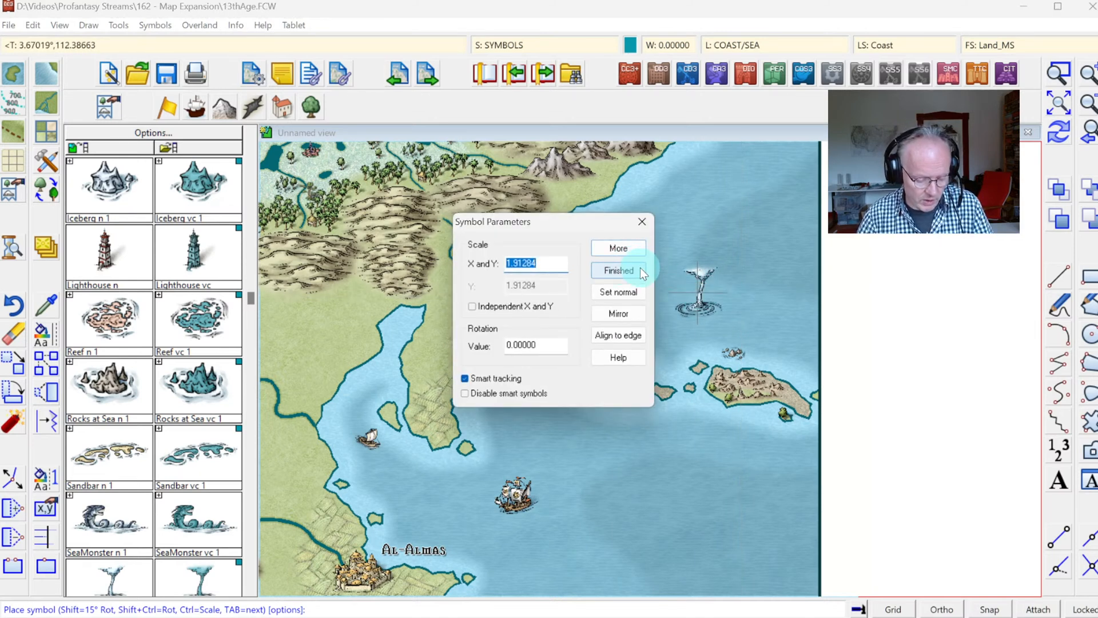
pyautogui.write('2')
pyautogui.click(629, 250)
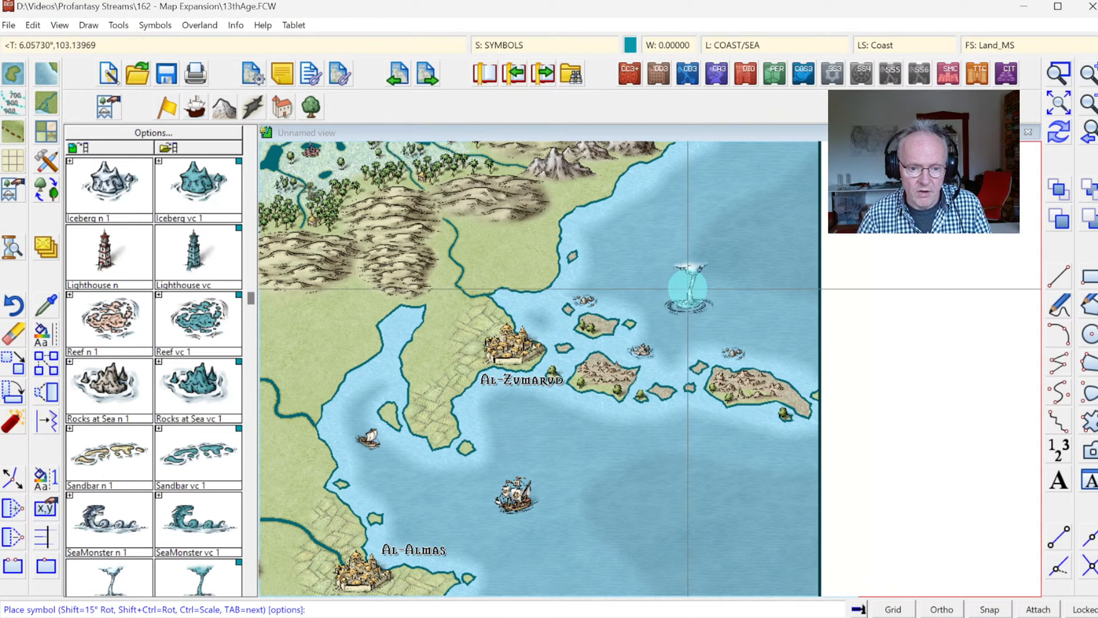
pyautogui.click(690, 291)
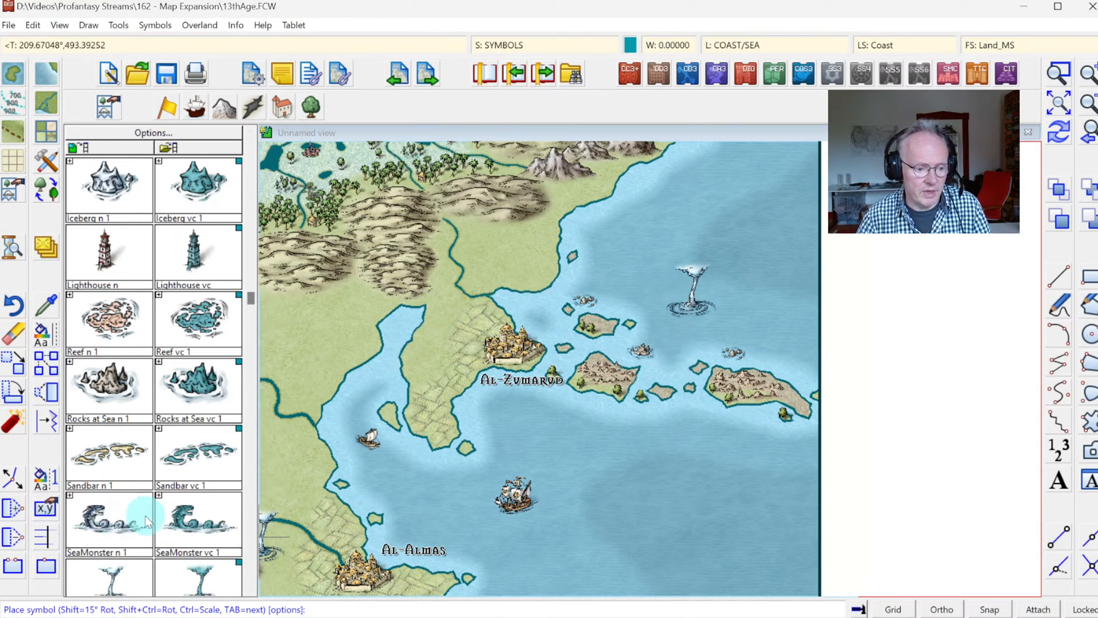
# Step: Set the SeaMonster n 1 symbol's scale to 3 and place it in the open sea north of the waterspout
pyautogui.click(123, 523)
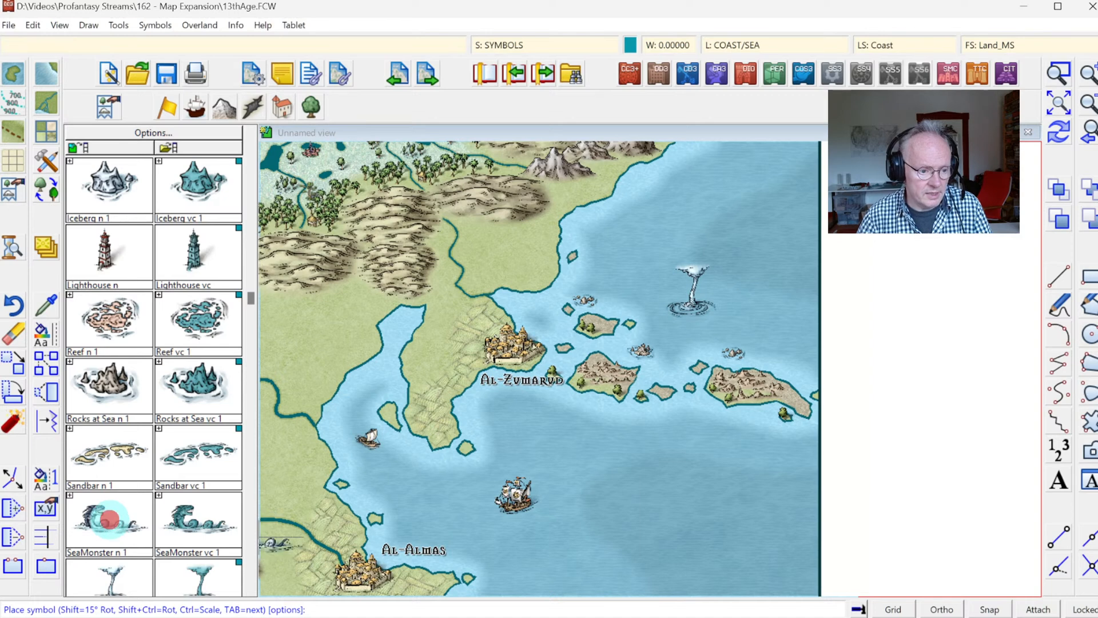
pyautogui.rightClick(753, 217)
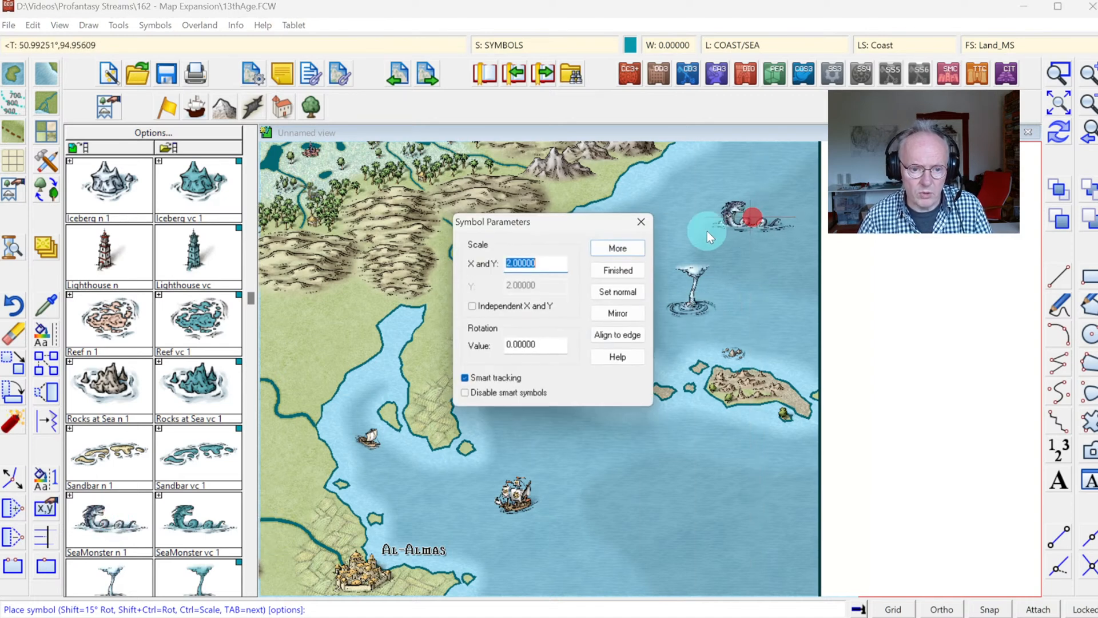
pyautogui.write('3')
pyautogui.click(612, 250)
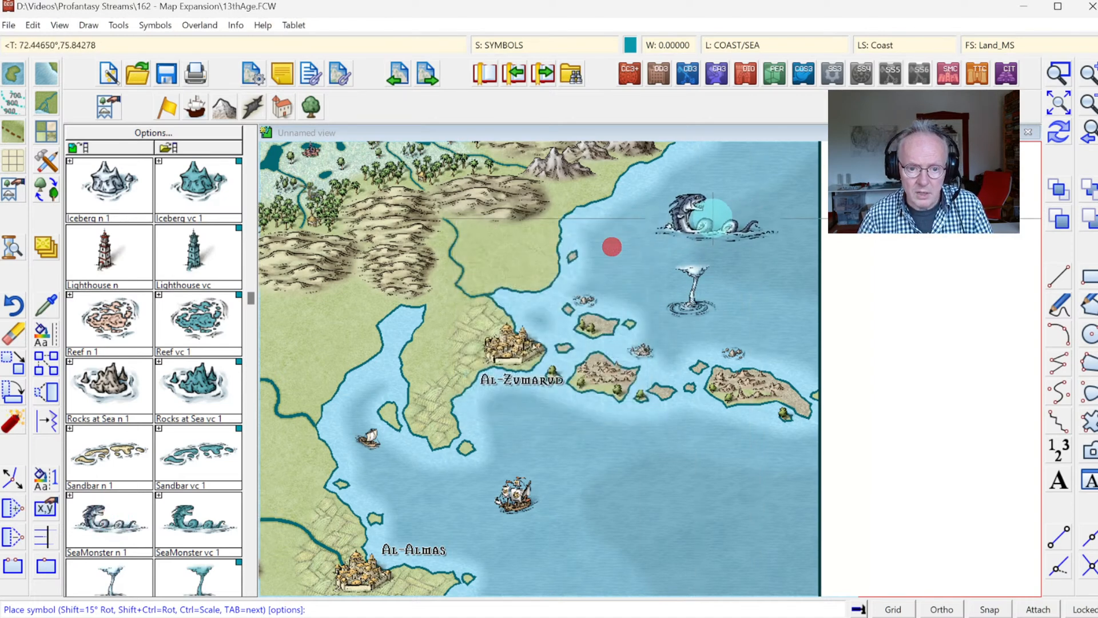
pyautogui.click(729, 202)
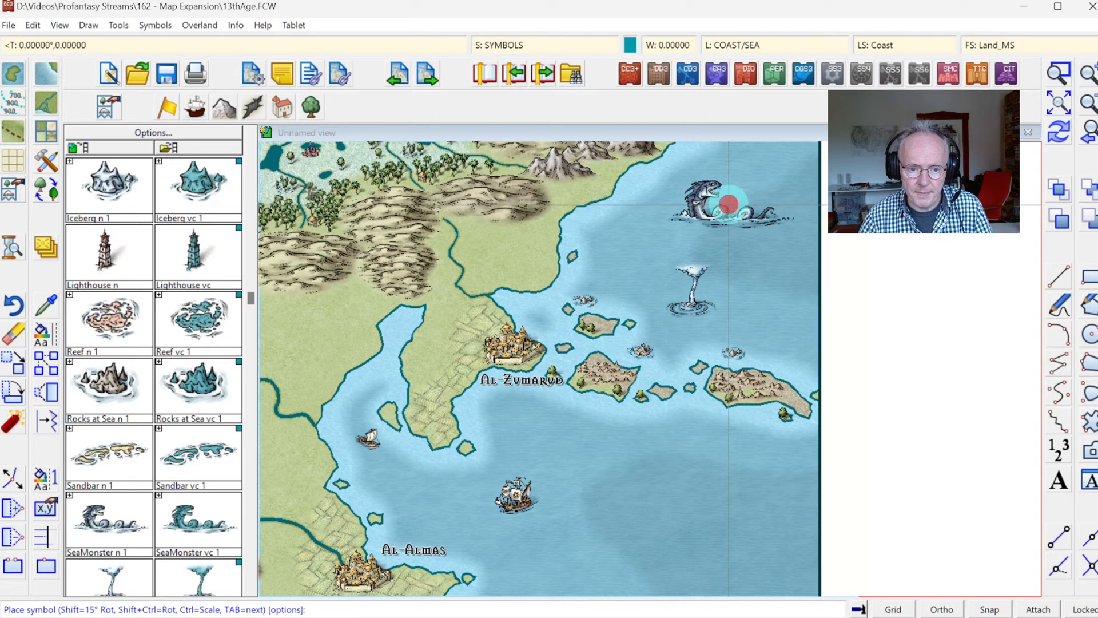
pyautogui.press('Escape')
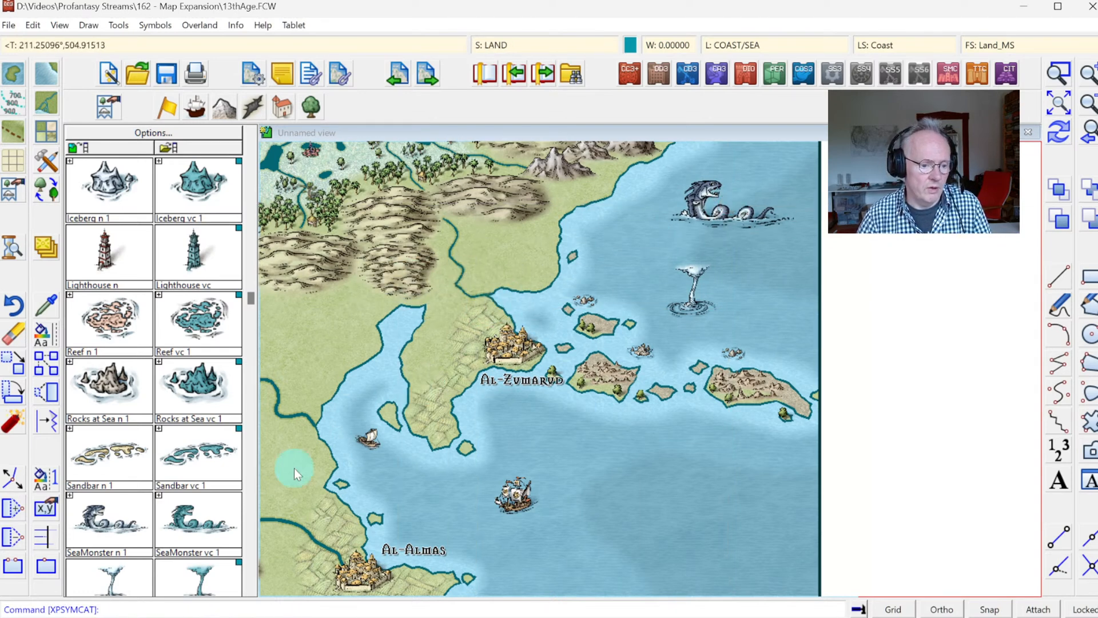
# Step: Place a Lighthouse n symbol at normal scale 1 on the small islet off the southern tip of the Al-Zumarud peninsula
pyautogui.scroll(-5, 252, 506)
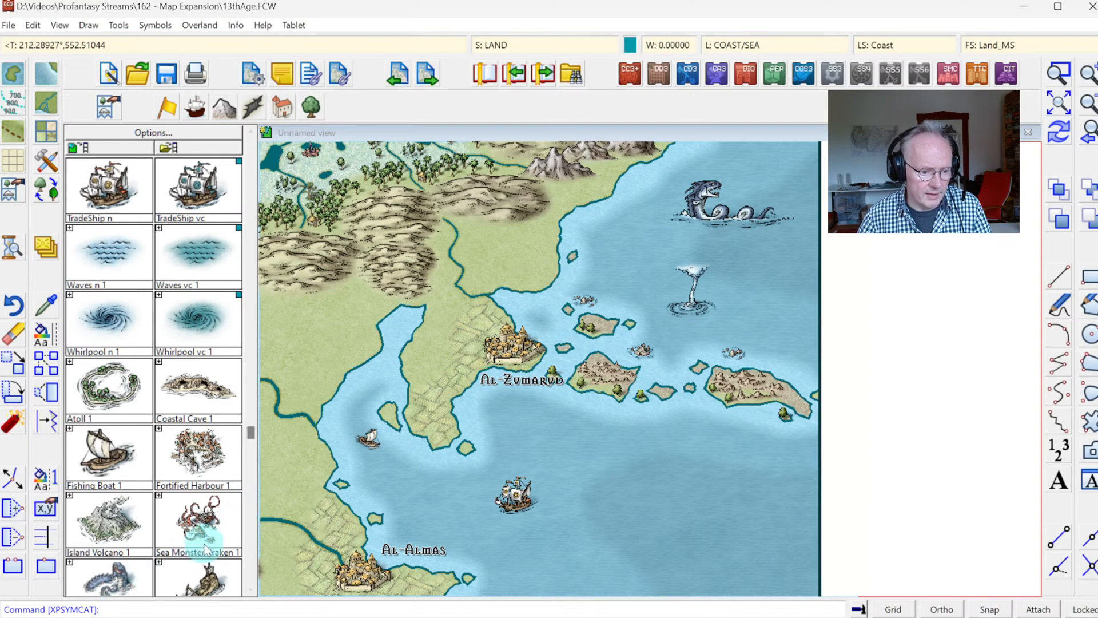
pyautogui.click(250, 544)
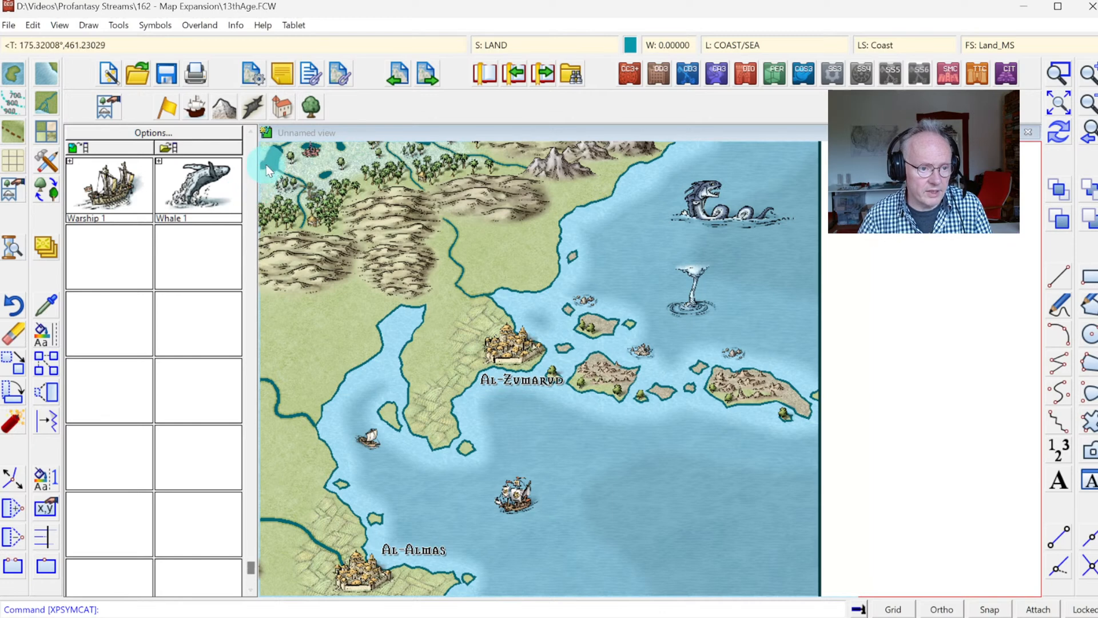
pyautogui.click(252, 154)
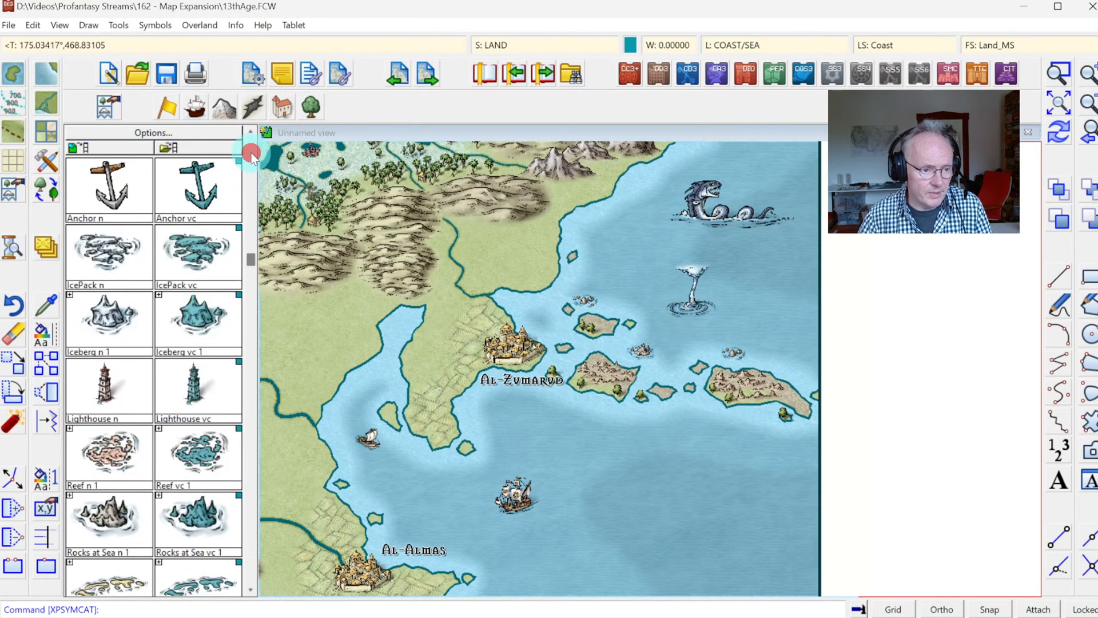
pyautogui.click(106, 390)
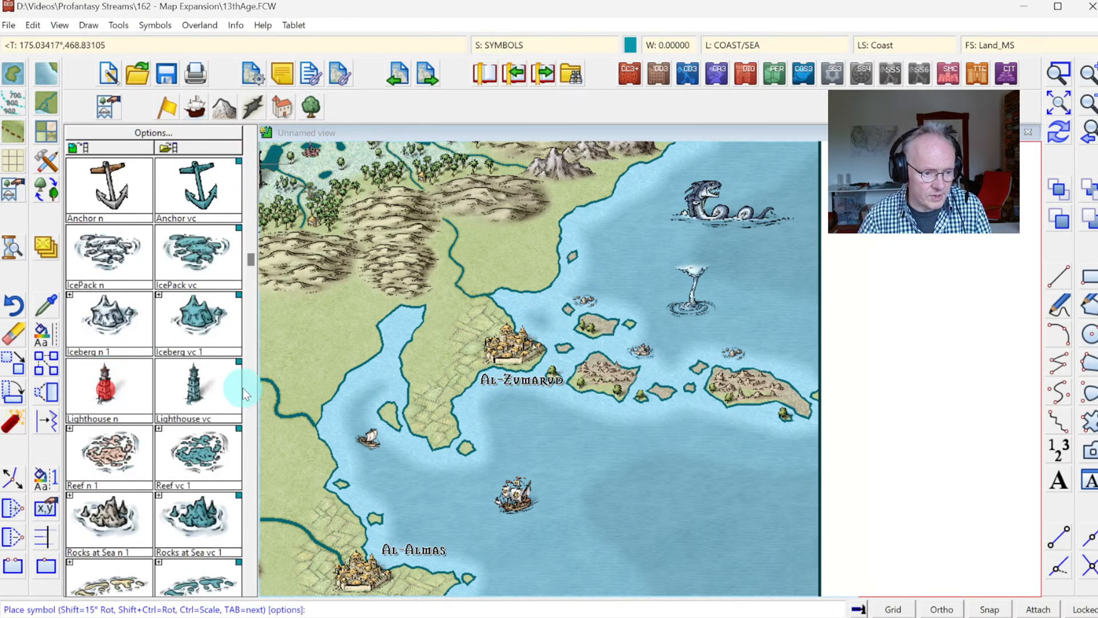
pyautogui.rightClick(576, 349)
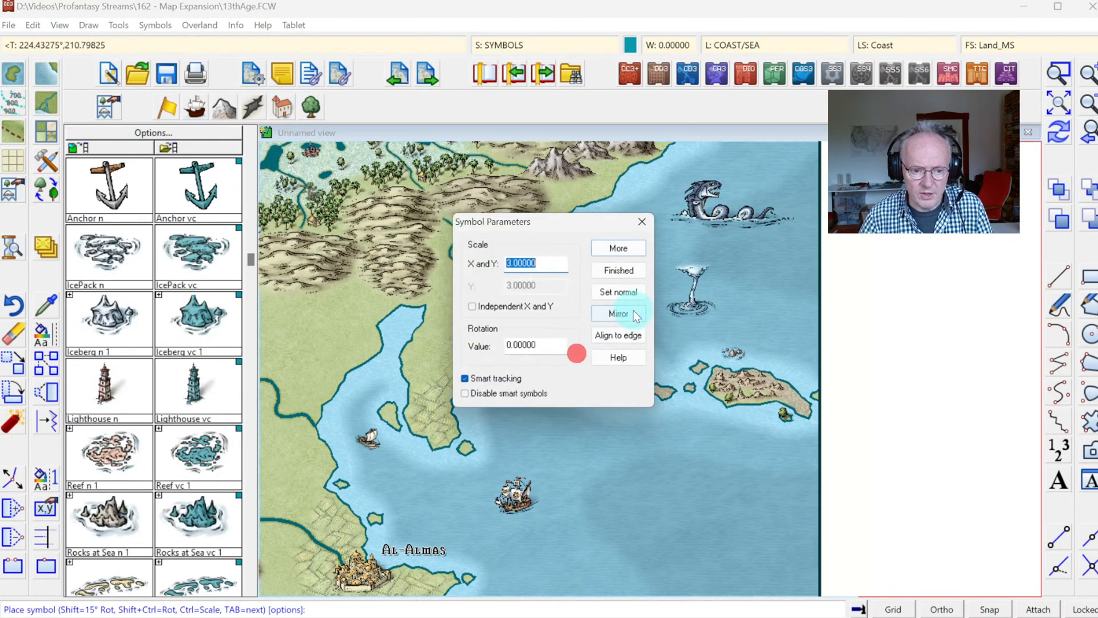
pyautogui.click(616, 249)
pyautogui.click(1063, 72)
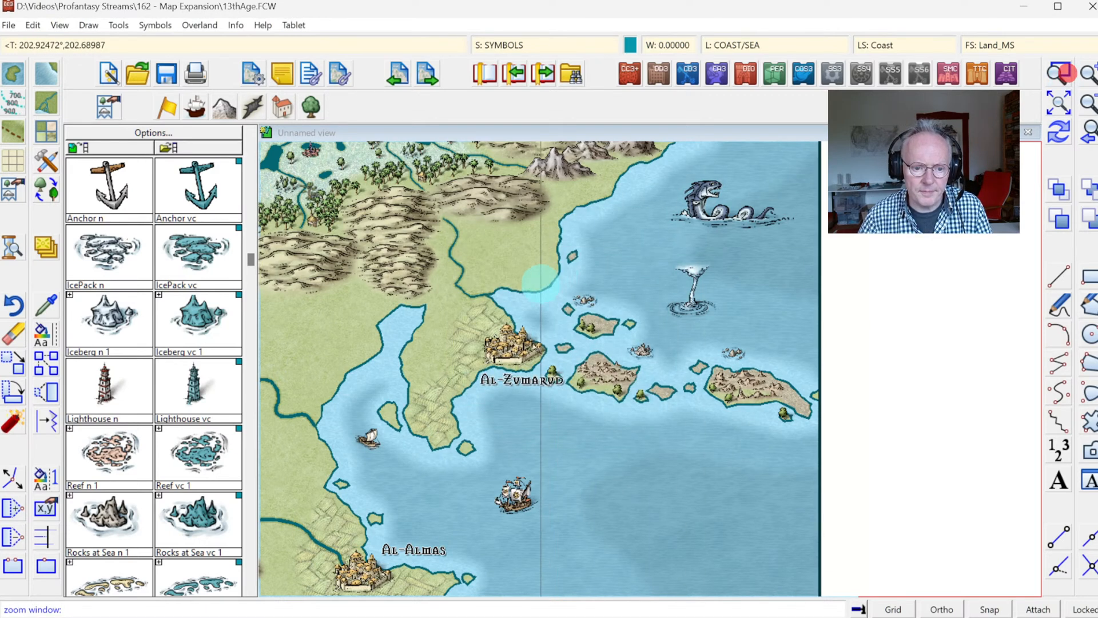
pyautogui.click(507, 304)
pyautogui.click(832, 456)
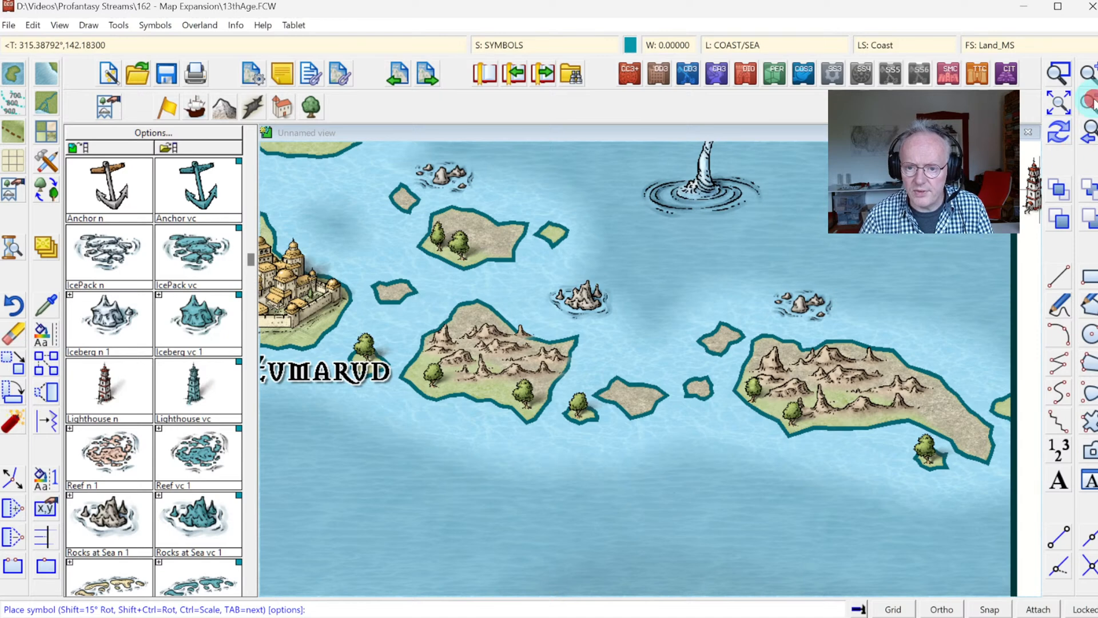
pyautogui.scroll(-2, 872, 248)
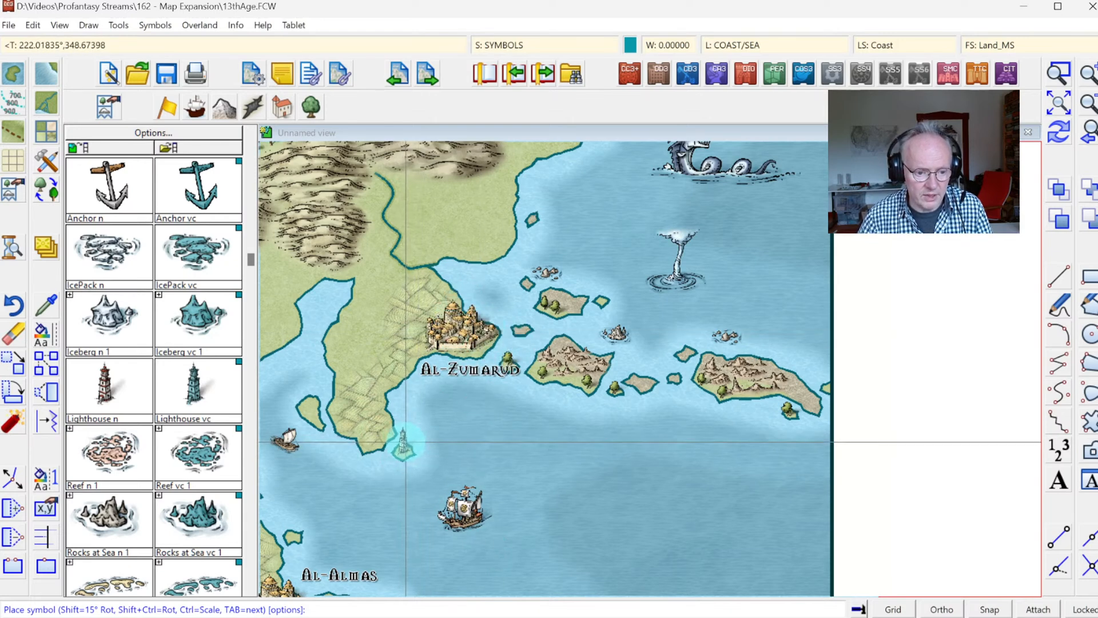
pyautogui.click(406, 441)
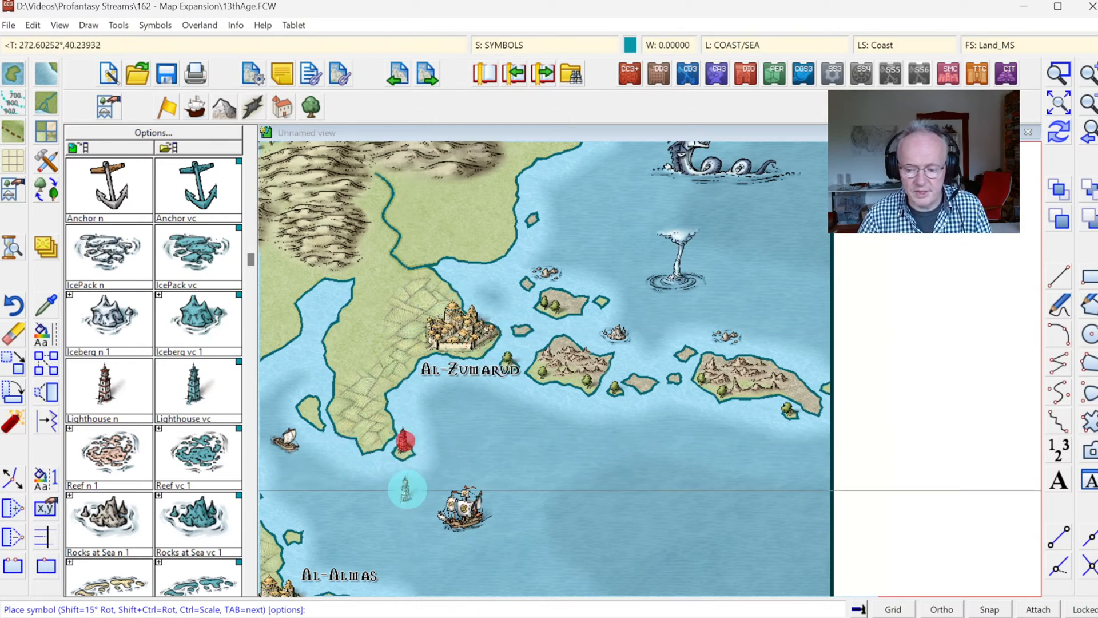
pyautogui.rightClick(496, 471)
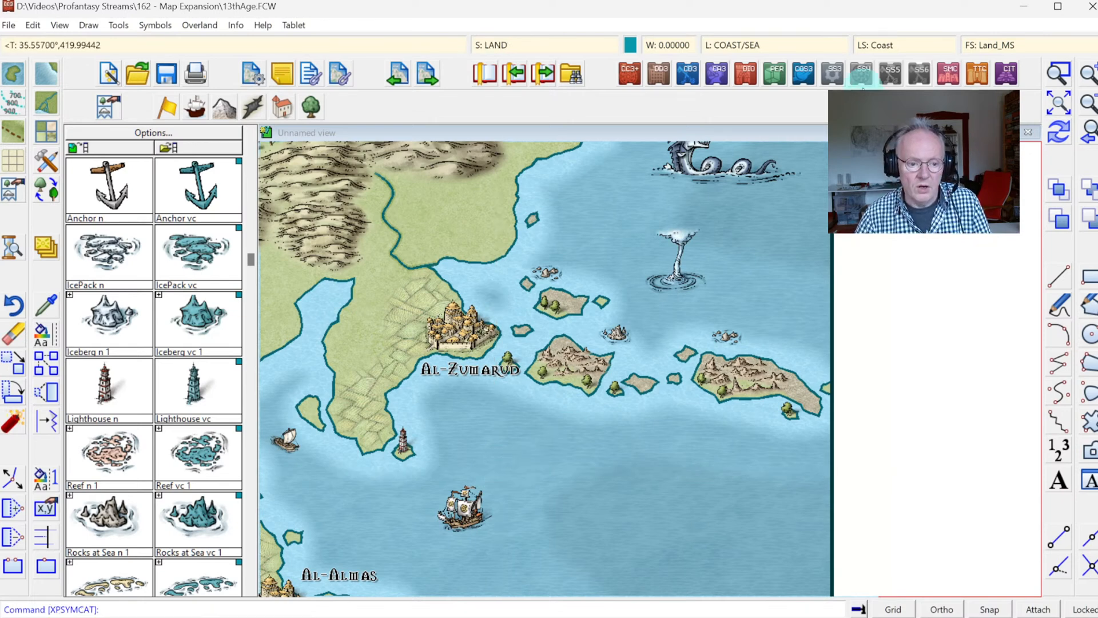
pyautogui.click(1066, 112)
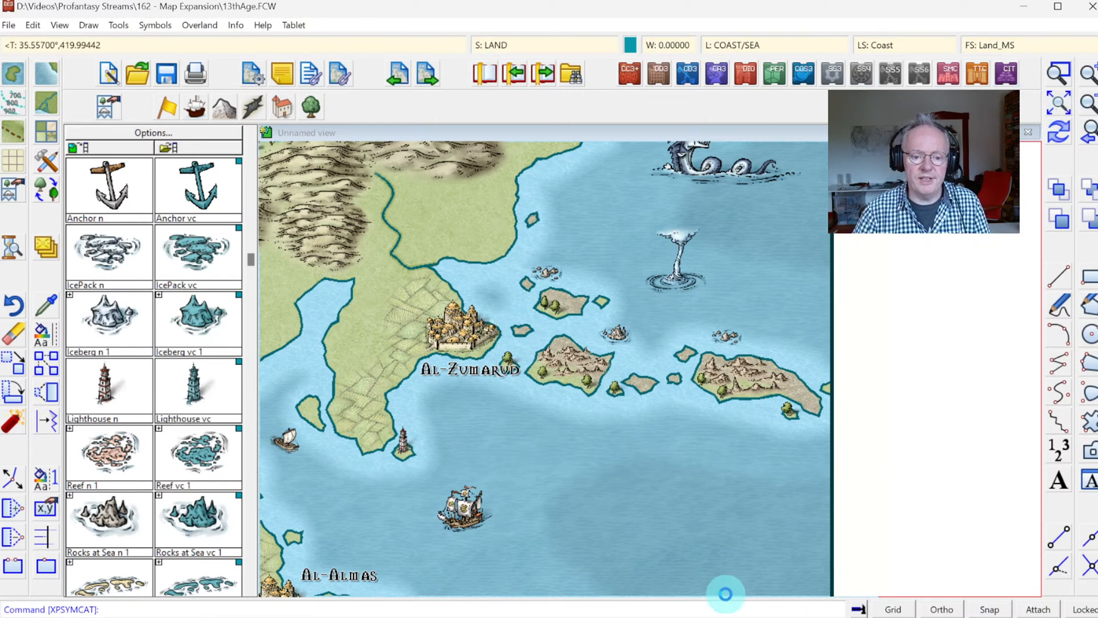